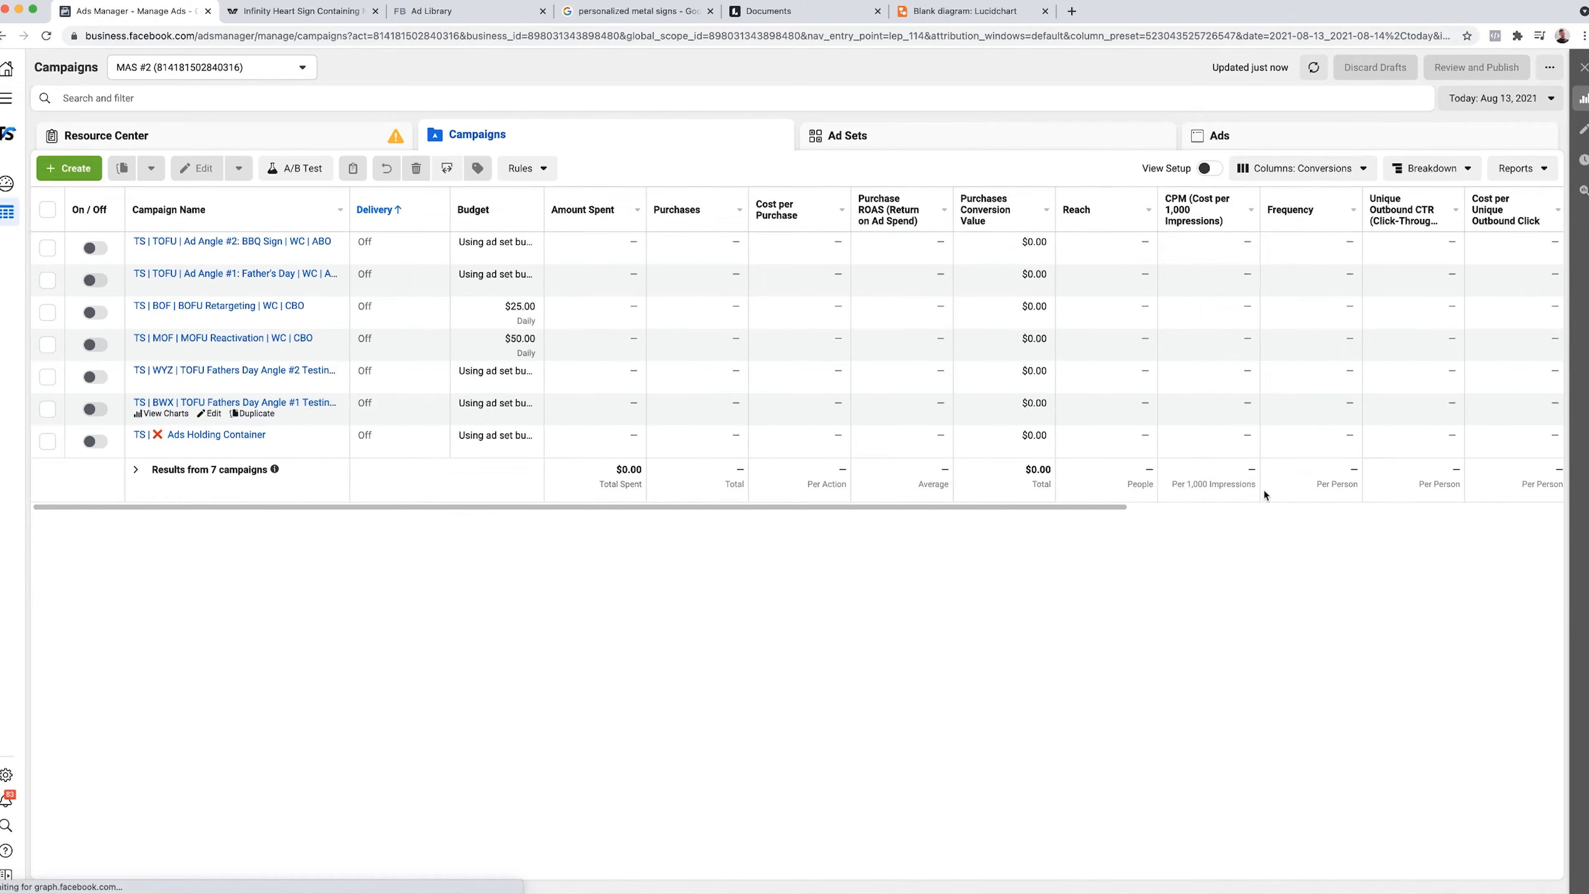
# - Review the columns selected in the campaign table's column customization and save them as the preset "Conversions"
pyautogui.hscroll(5, 1264, 491)
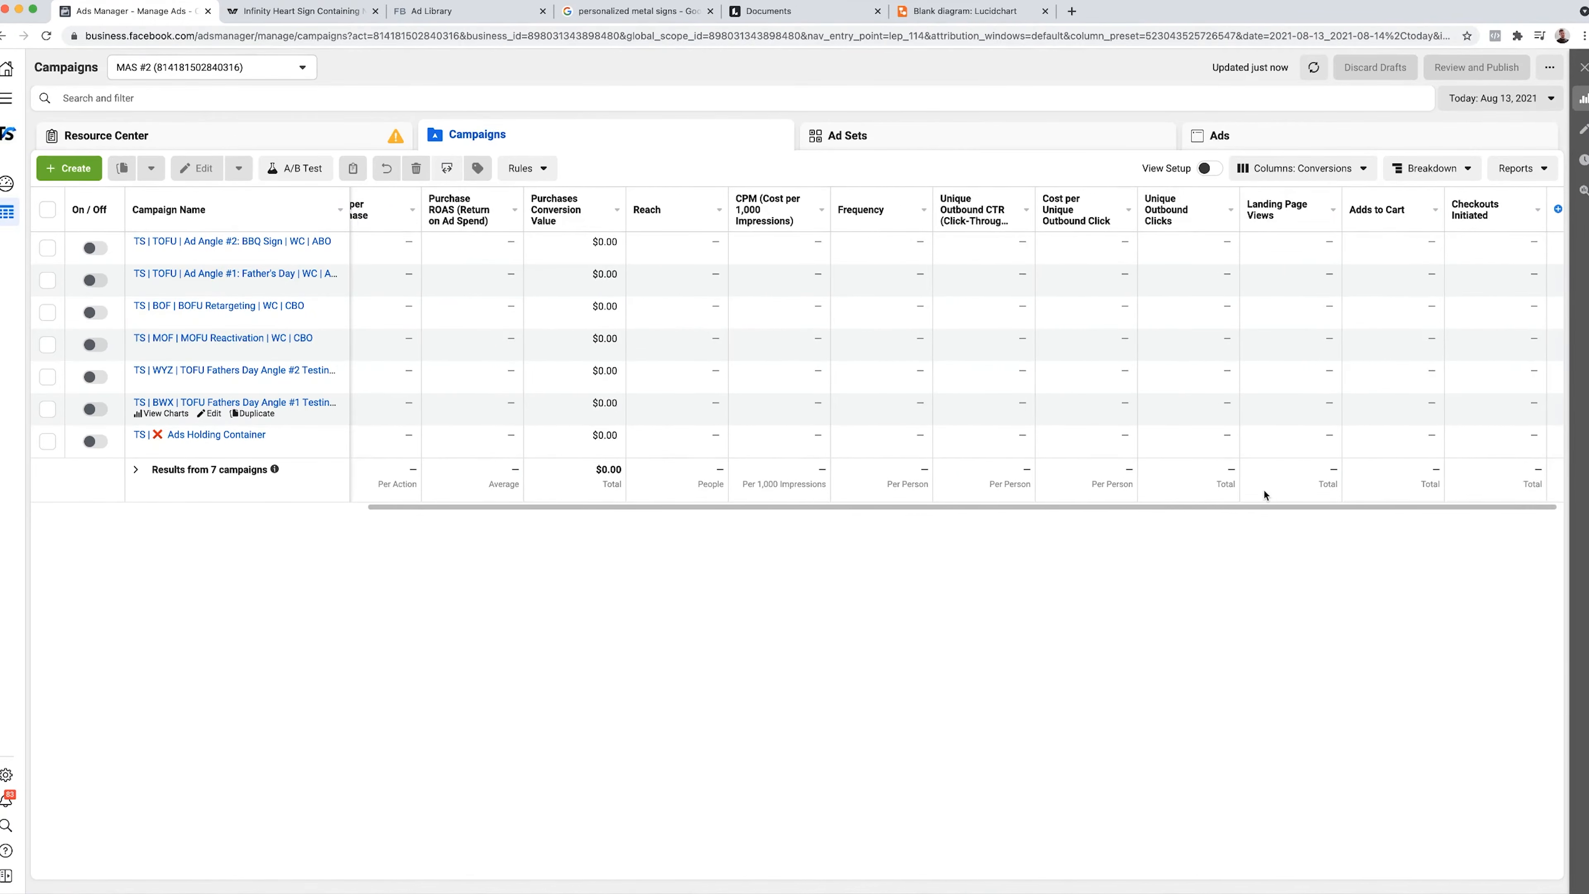
pyautogui.click(1341, 164)
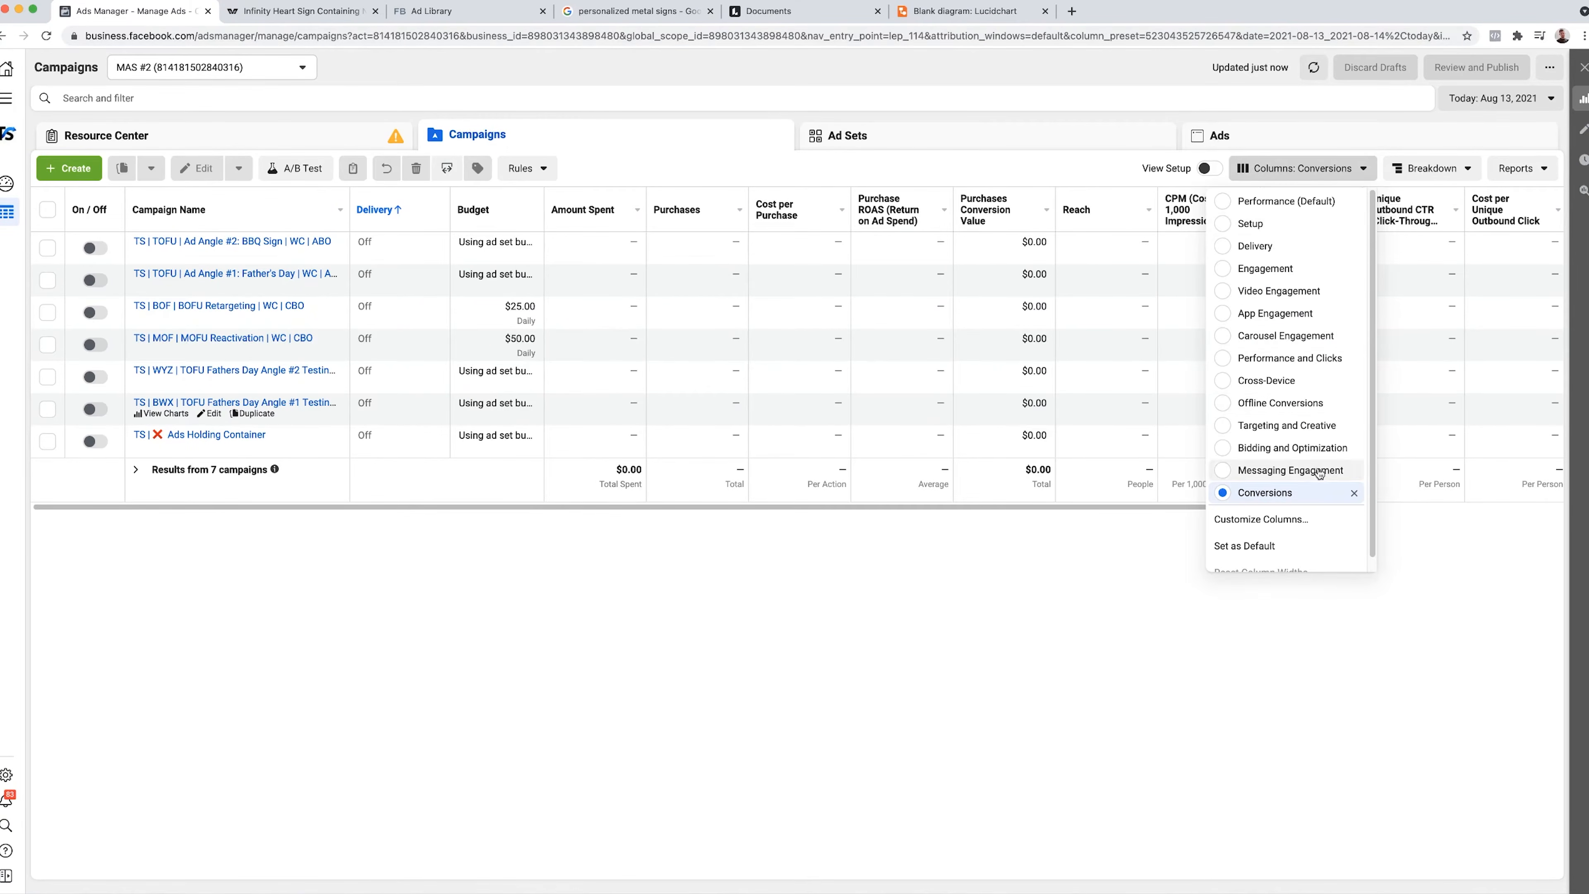
pyautogui.click(1258, 522)
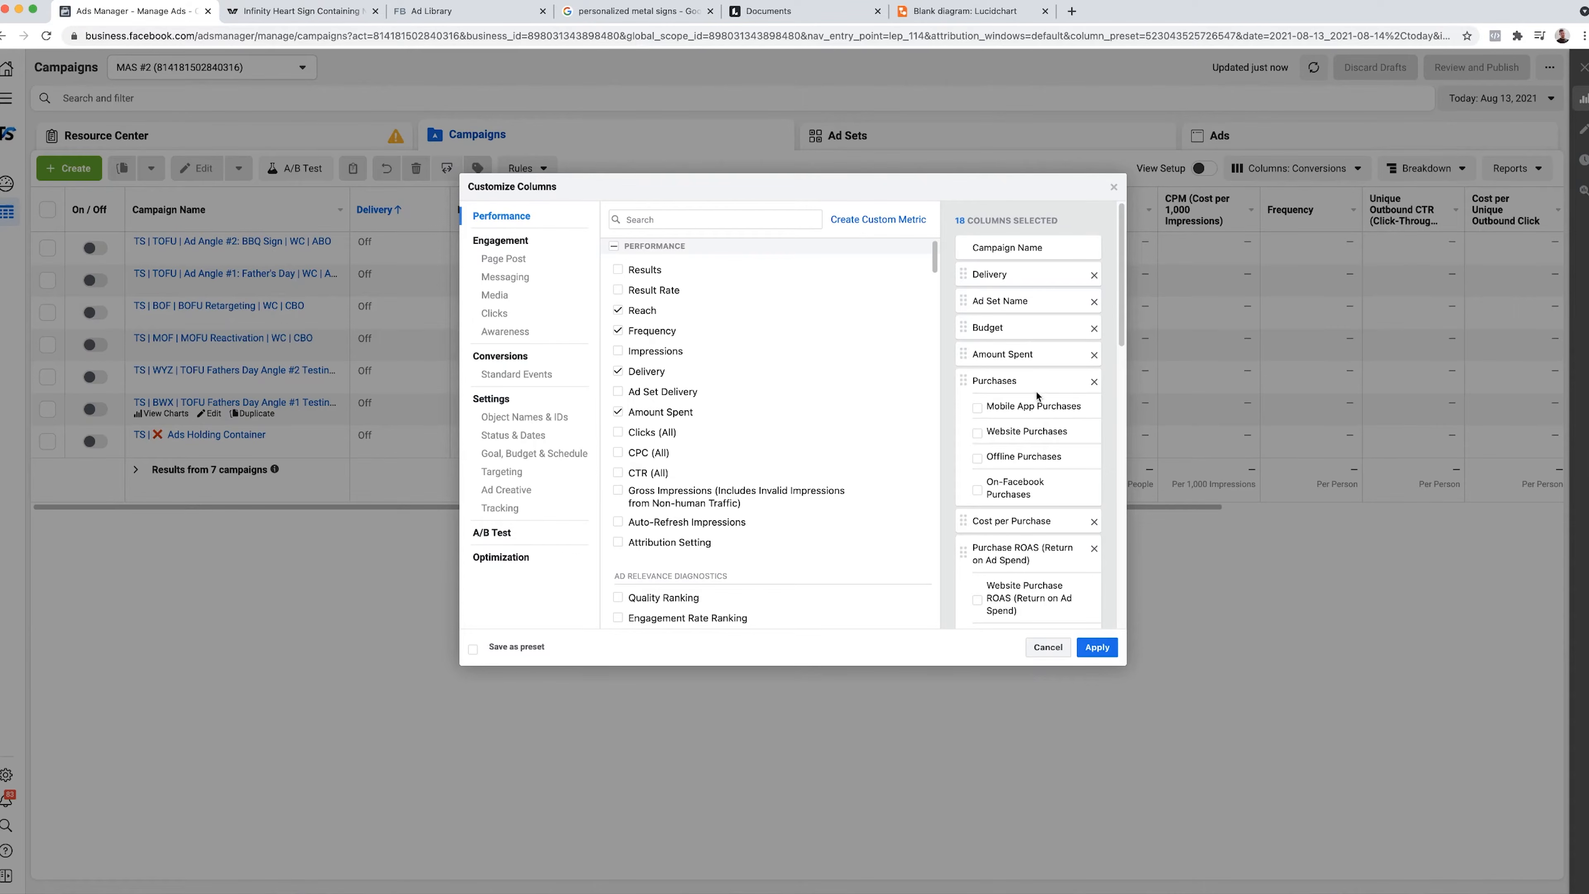
pyautogui.scroll(-5, 1026, 511)
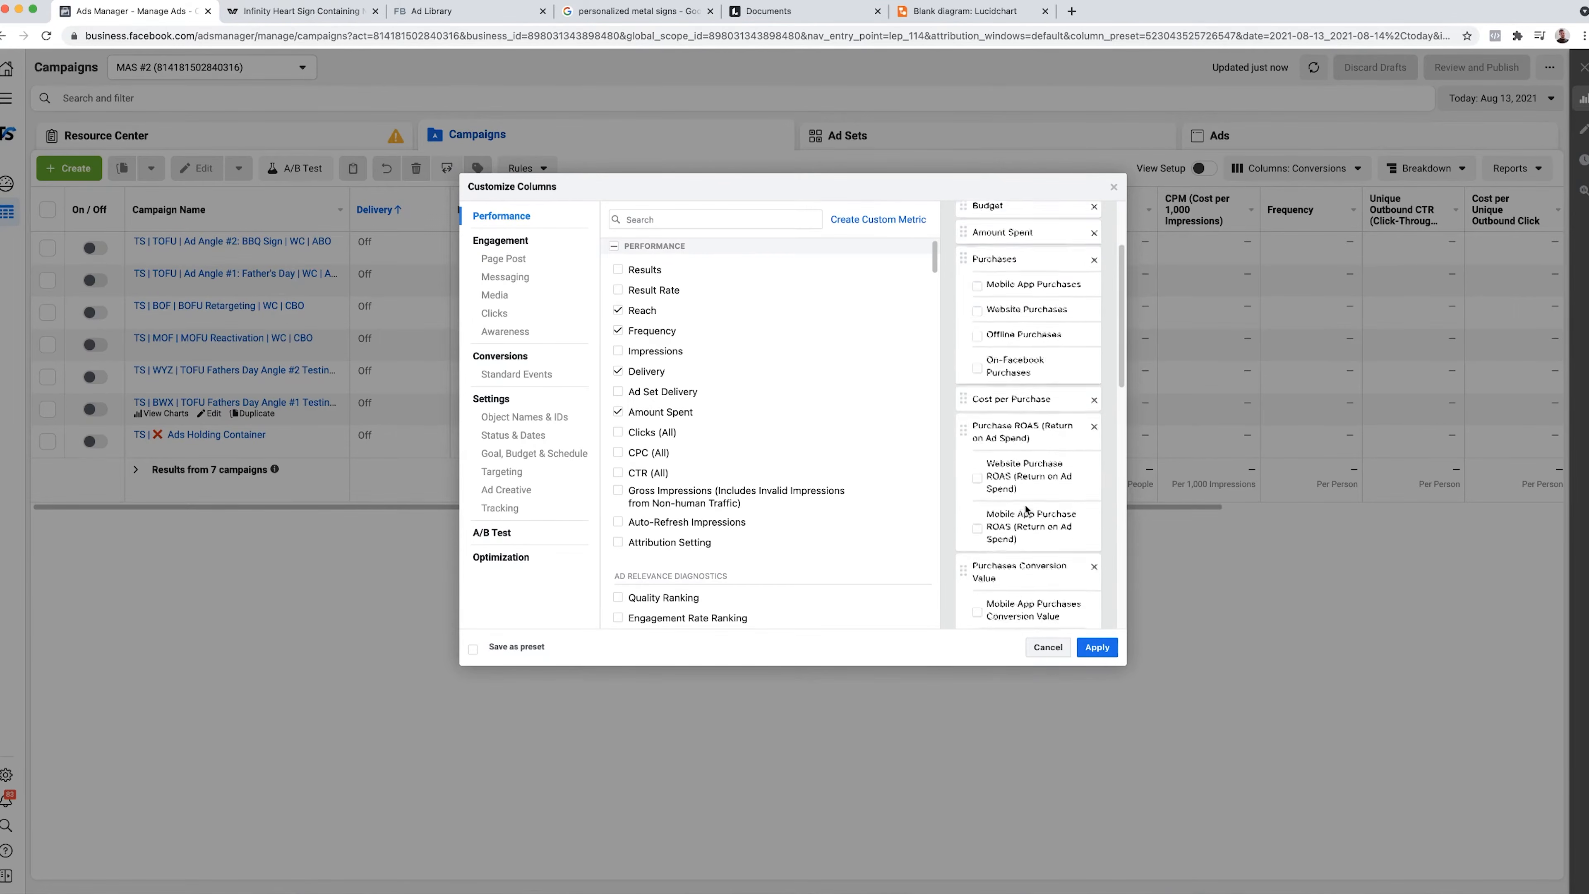
pyautogui.scroll(-2, 1025, 505)
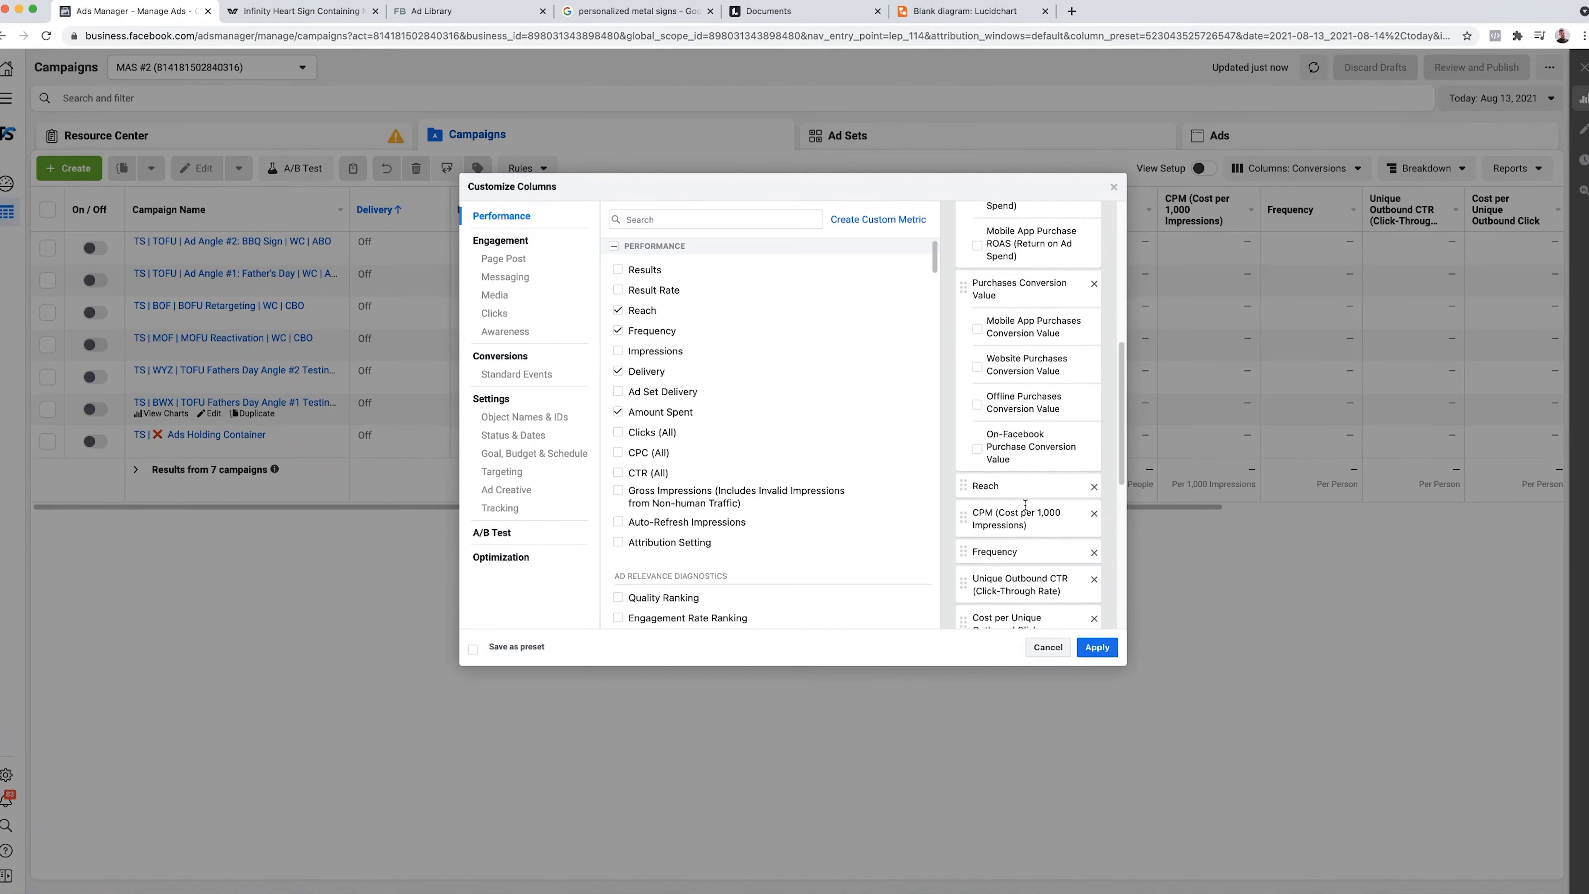
pyautogui.moveTo(1120, 389); pyautogui.dragTo(1114, 450)
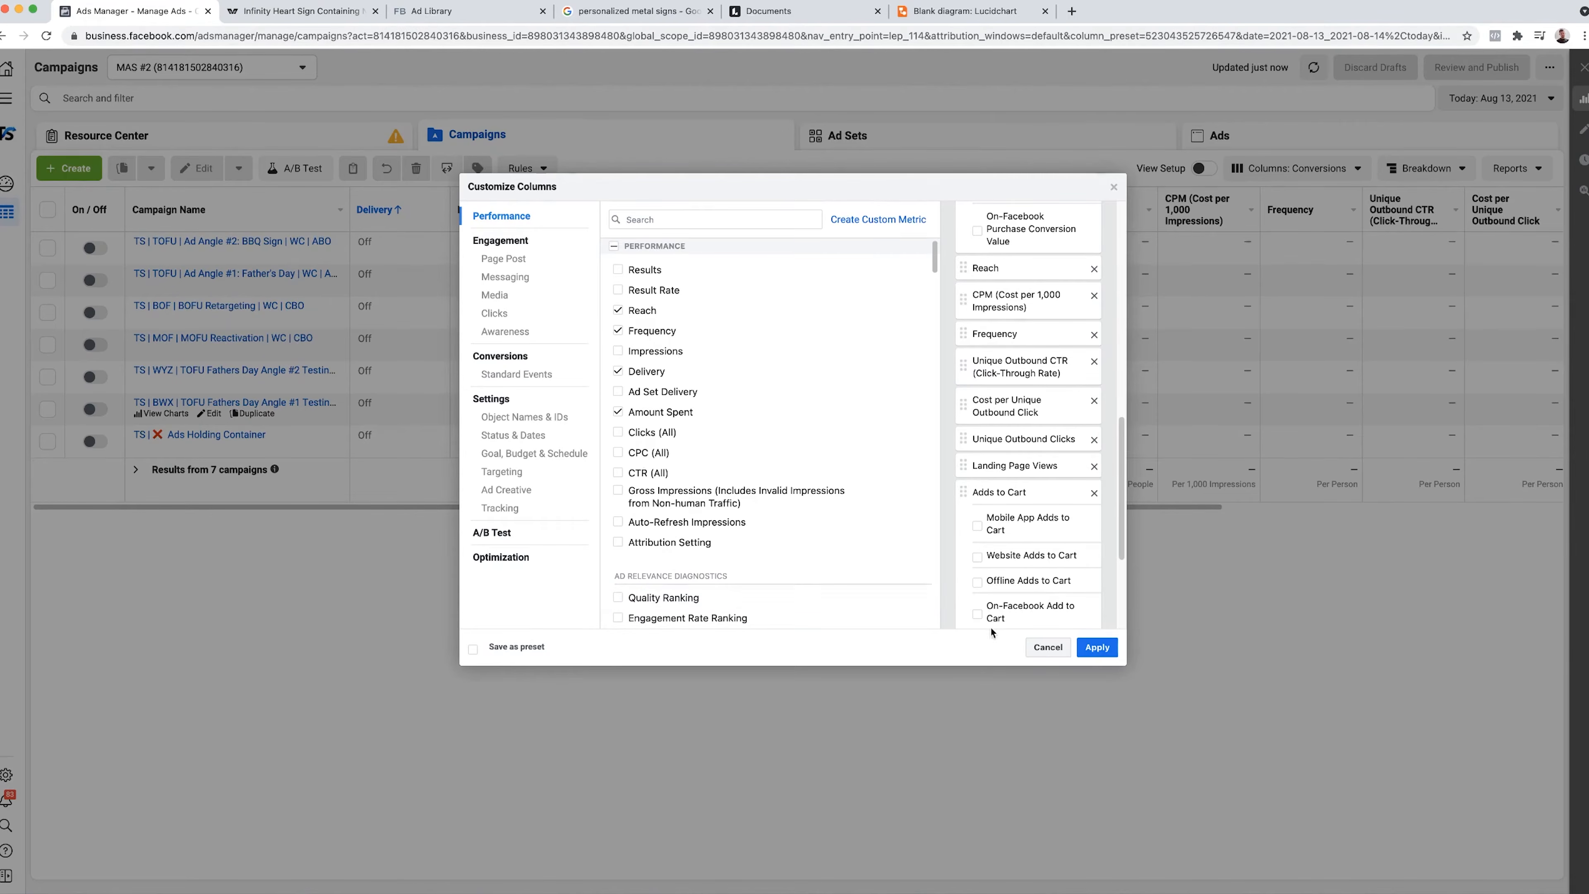
pyautogui.click(473, 649)
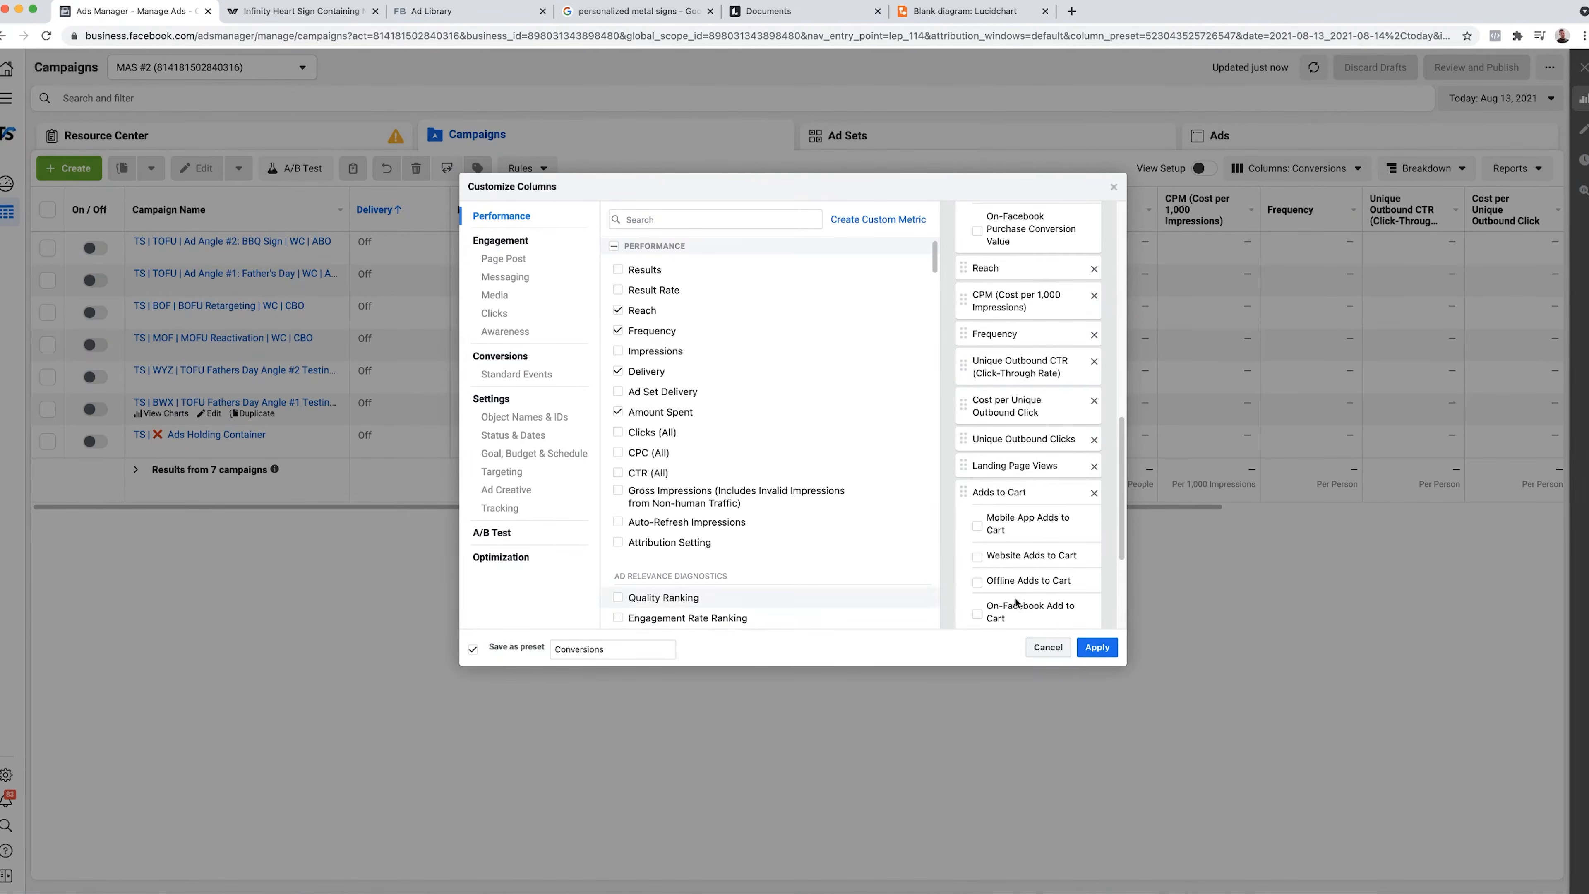
pyautogui.click(1097, 647)
# - Select the Conversions column preset and look across all metric columns of the campaign table
pyautogui.click(1287, 178)
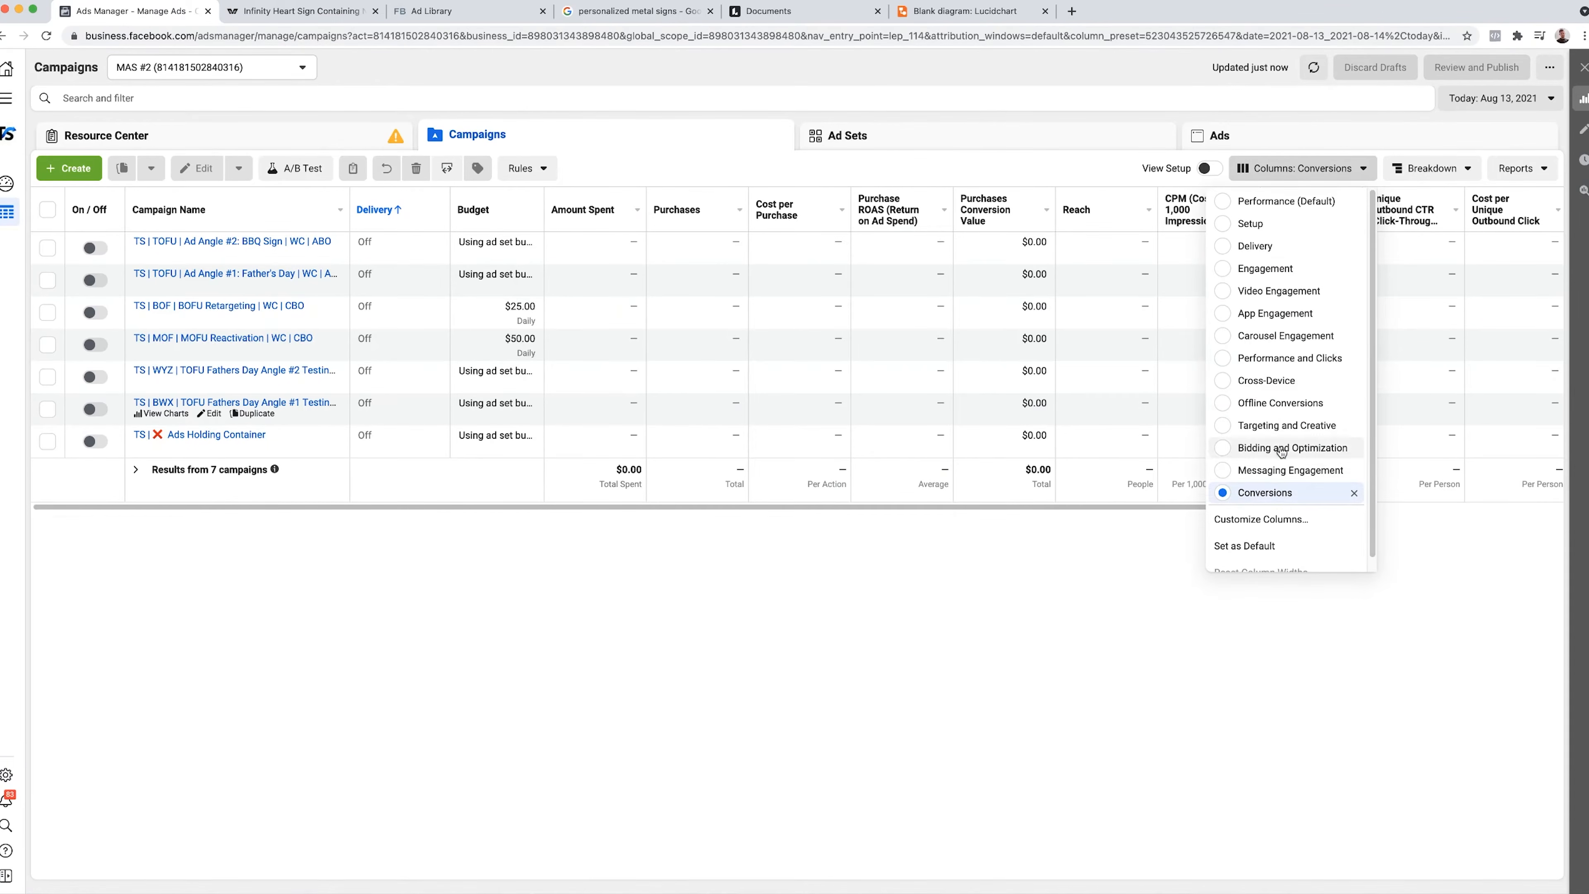
pyautogui.click(1281, 493)
pyautogui.moveTo(1056, 511); pyautogui.dragTo(1408, 511)
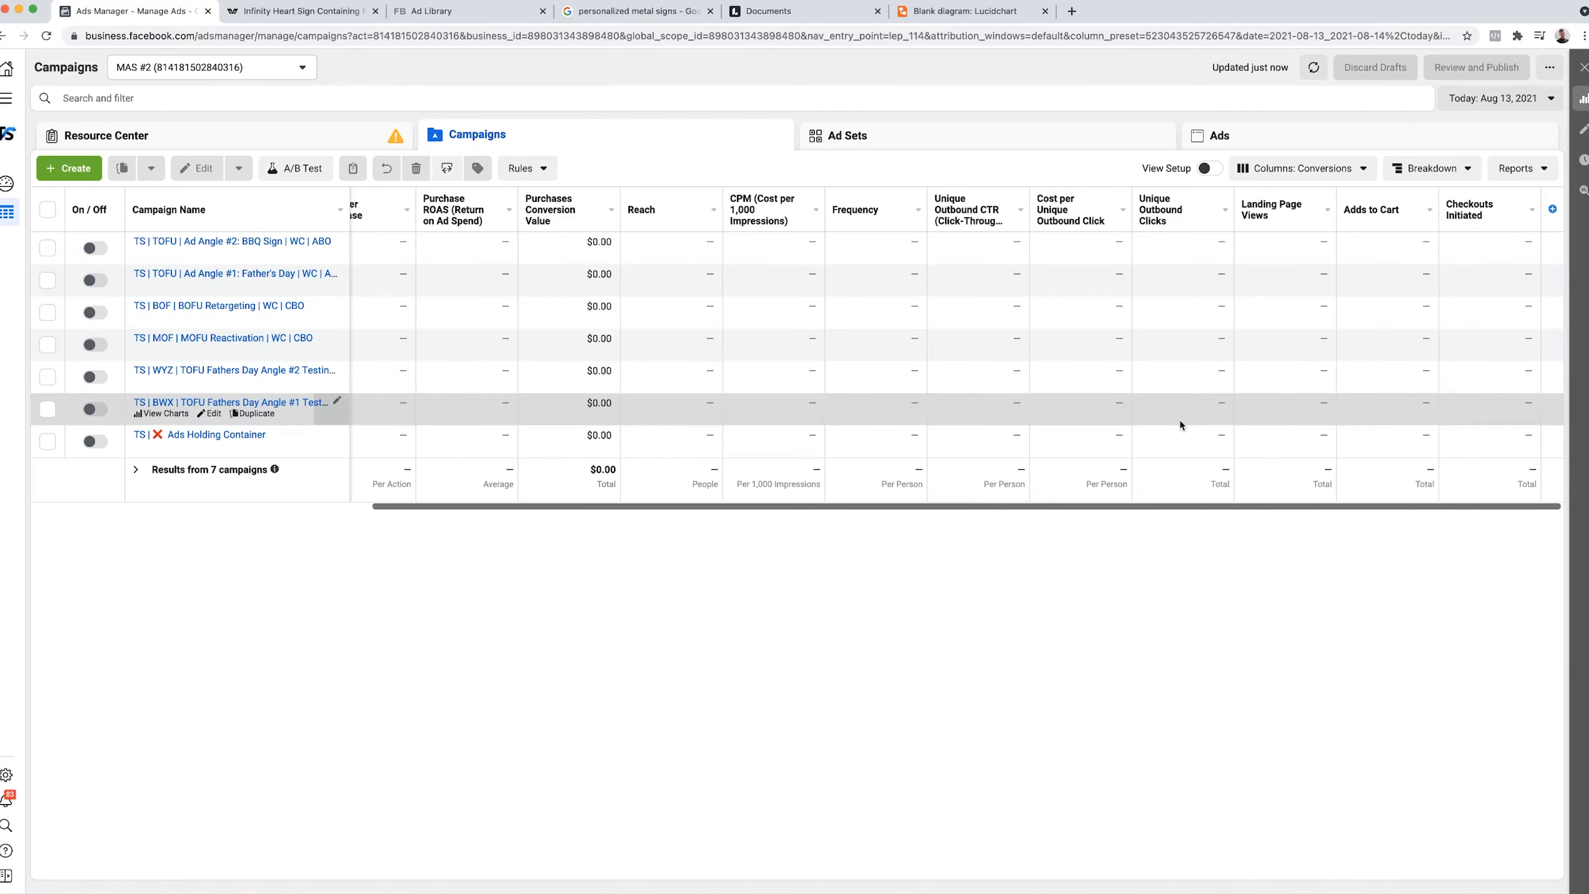
pyautogui.hscroll(-5, 1179, 420)
pyautogui.hscroll(4, 1179, 420)
pyautogui.hscroll(-5, 1179, 420)
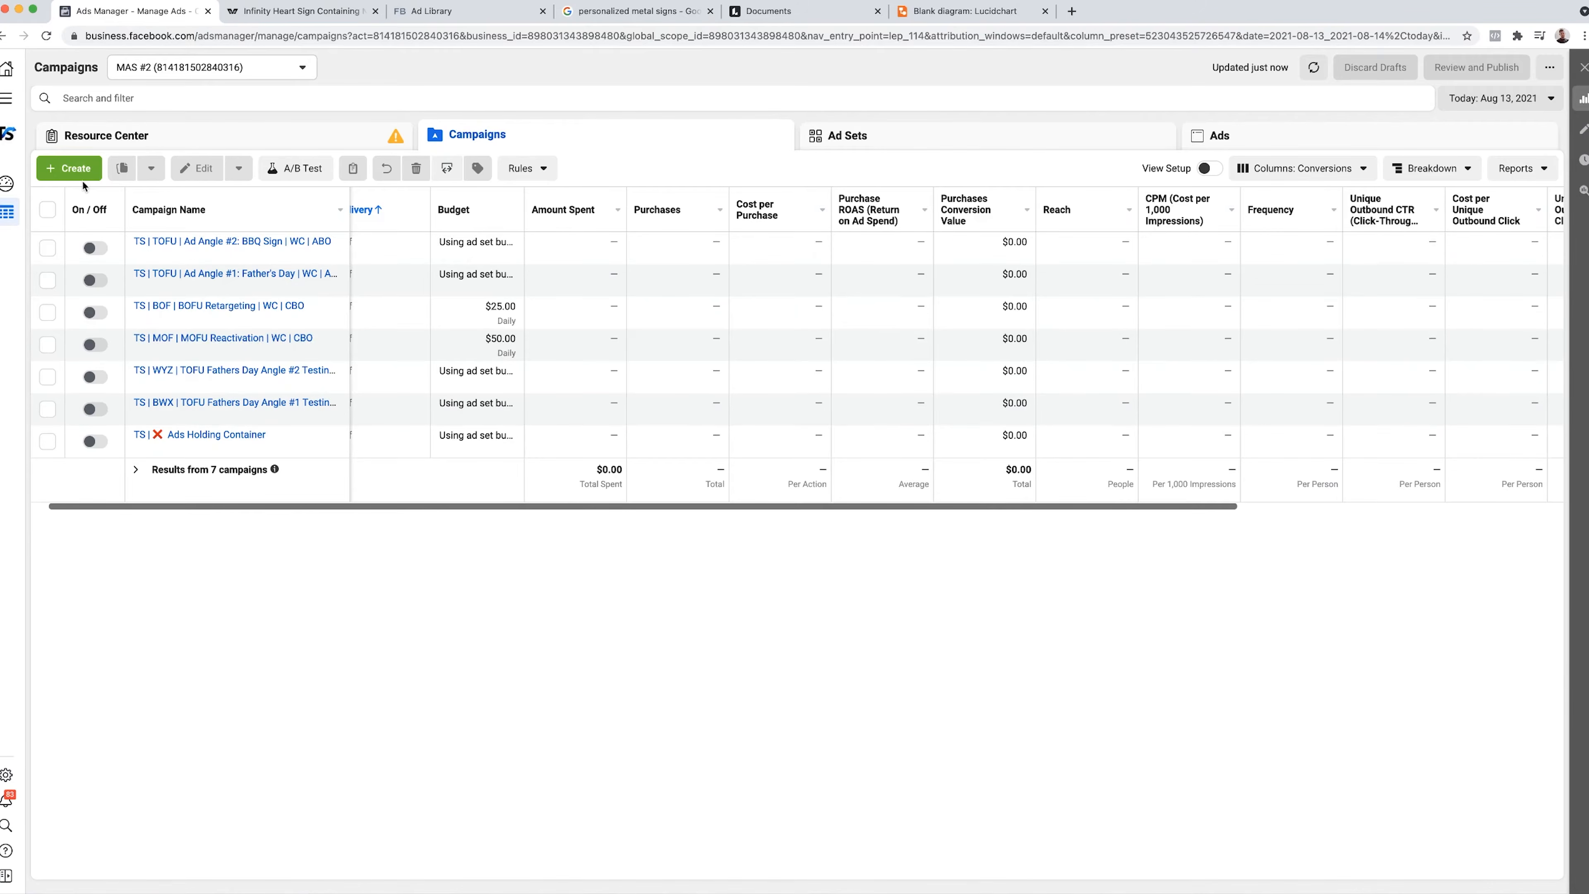
# - Create a new campaign with the Conversions objective and name it "TOP OF FUNNEL - Initial Launch"
pyautogui.click(57, 173)
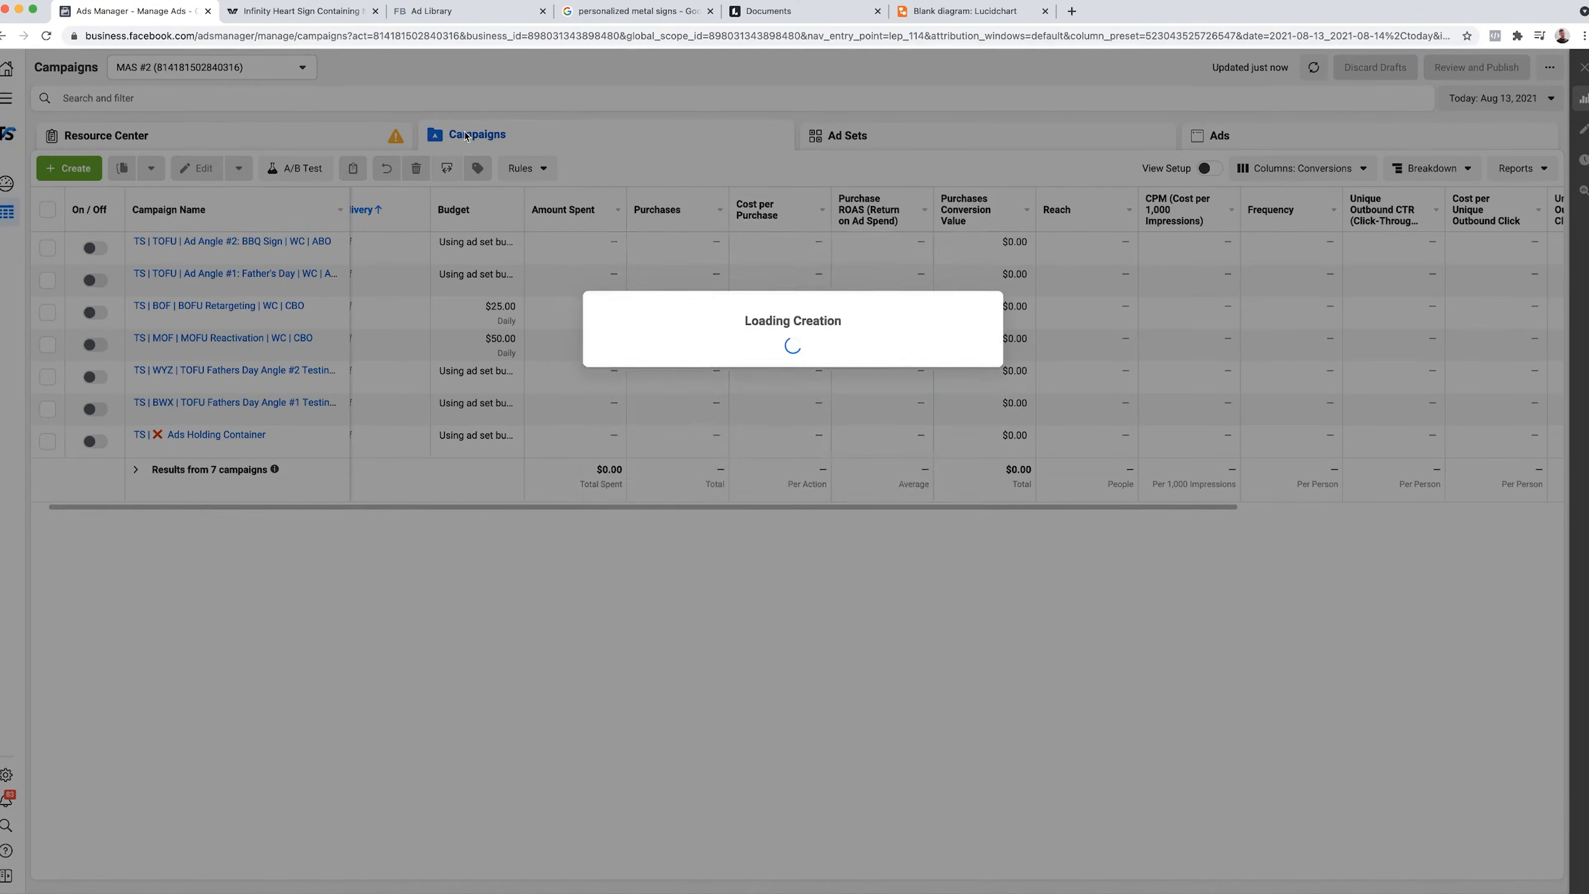
pyautogui.click(877, 329)
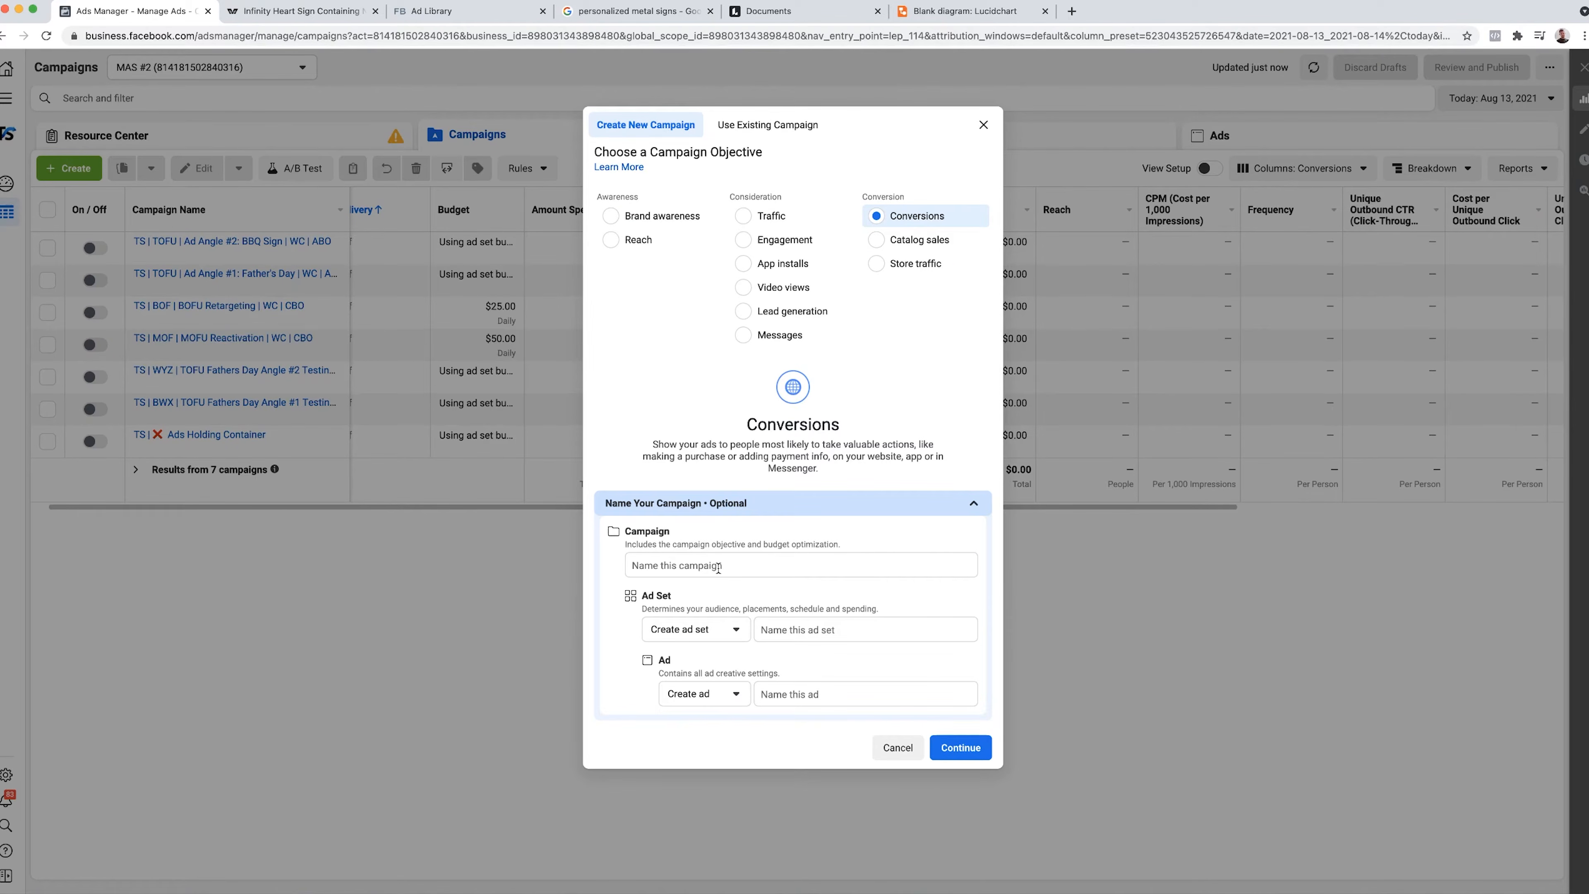
pyautogui.click(744, 566)
pyautogui.write('TOP OF FUNNEL ')
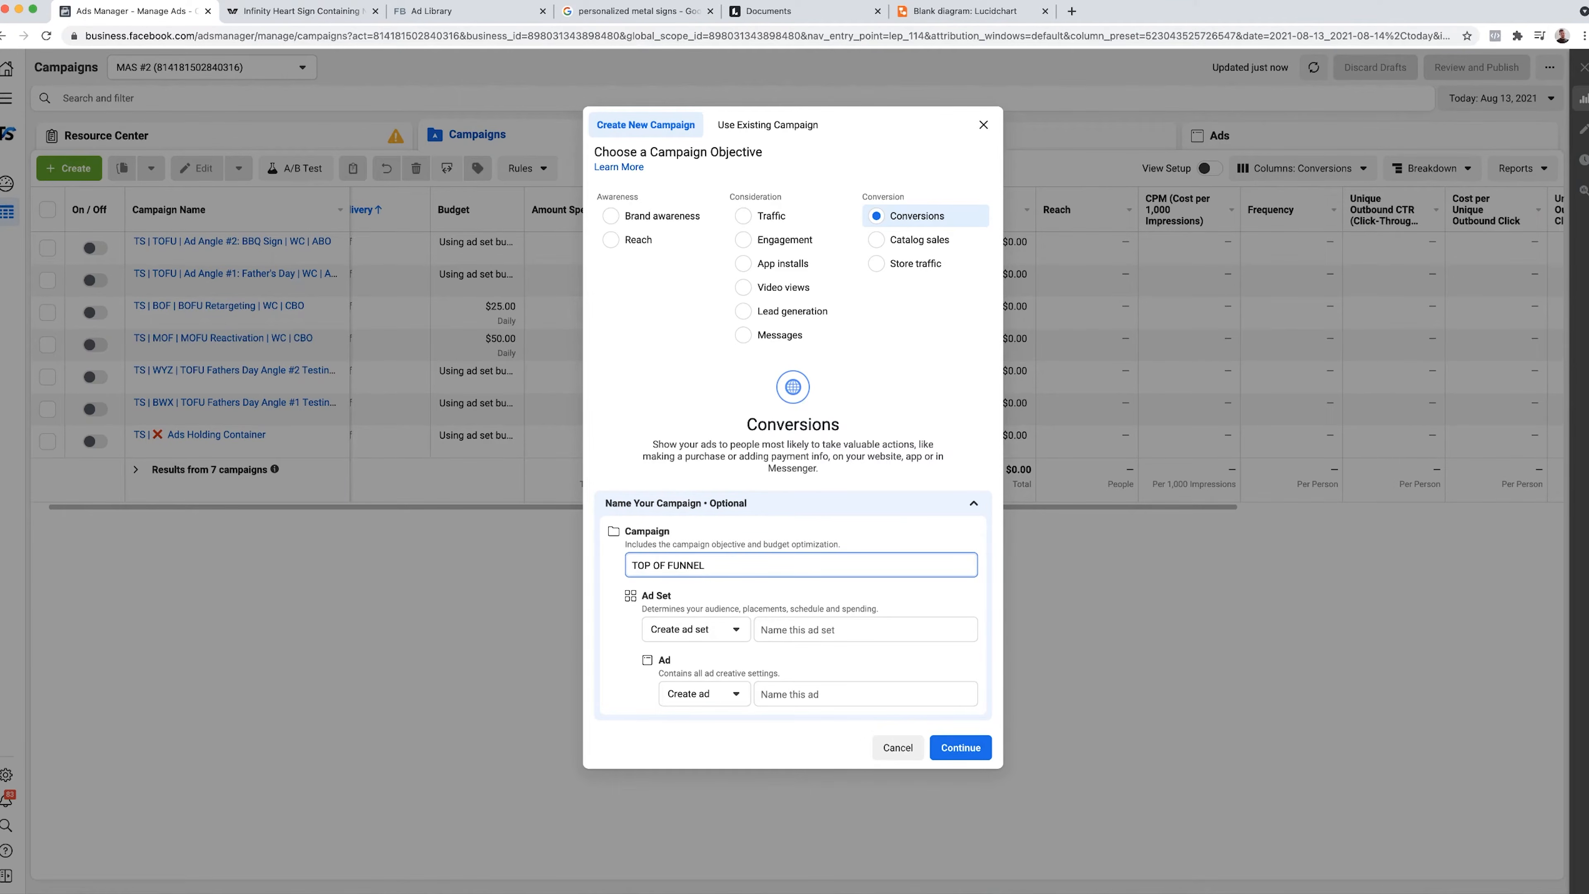
pyautogui.write('- Intiail Testing')
pyautogui.hotkey('shift', 'Left')
pyautogui.hotkey('shift', 'Left')
pyautogui.hotkey('shift', 'Left')
pyautogui.hotkey('shift', 'Left')
pyautogui.hotkey('shift', 'Left')
pyautogui.hotkey('shift', 'Left')
pyautogui.hotkey('shift', 'Left')
pyautogui.write('Launch #')
pyautogui.press('BackSpace')
# - Set the campaign to create a new ad set named "Open" and an ad named "Ad", and continue to the draft
pyautogui.click(696, 630)
pyautogui.click(699, 687)
pyautogui.click(695, 629)
pyautogui.click(688, 662)
pyautogui.click(826, 628)
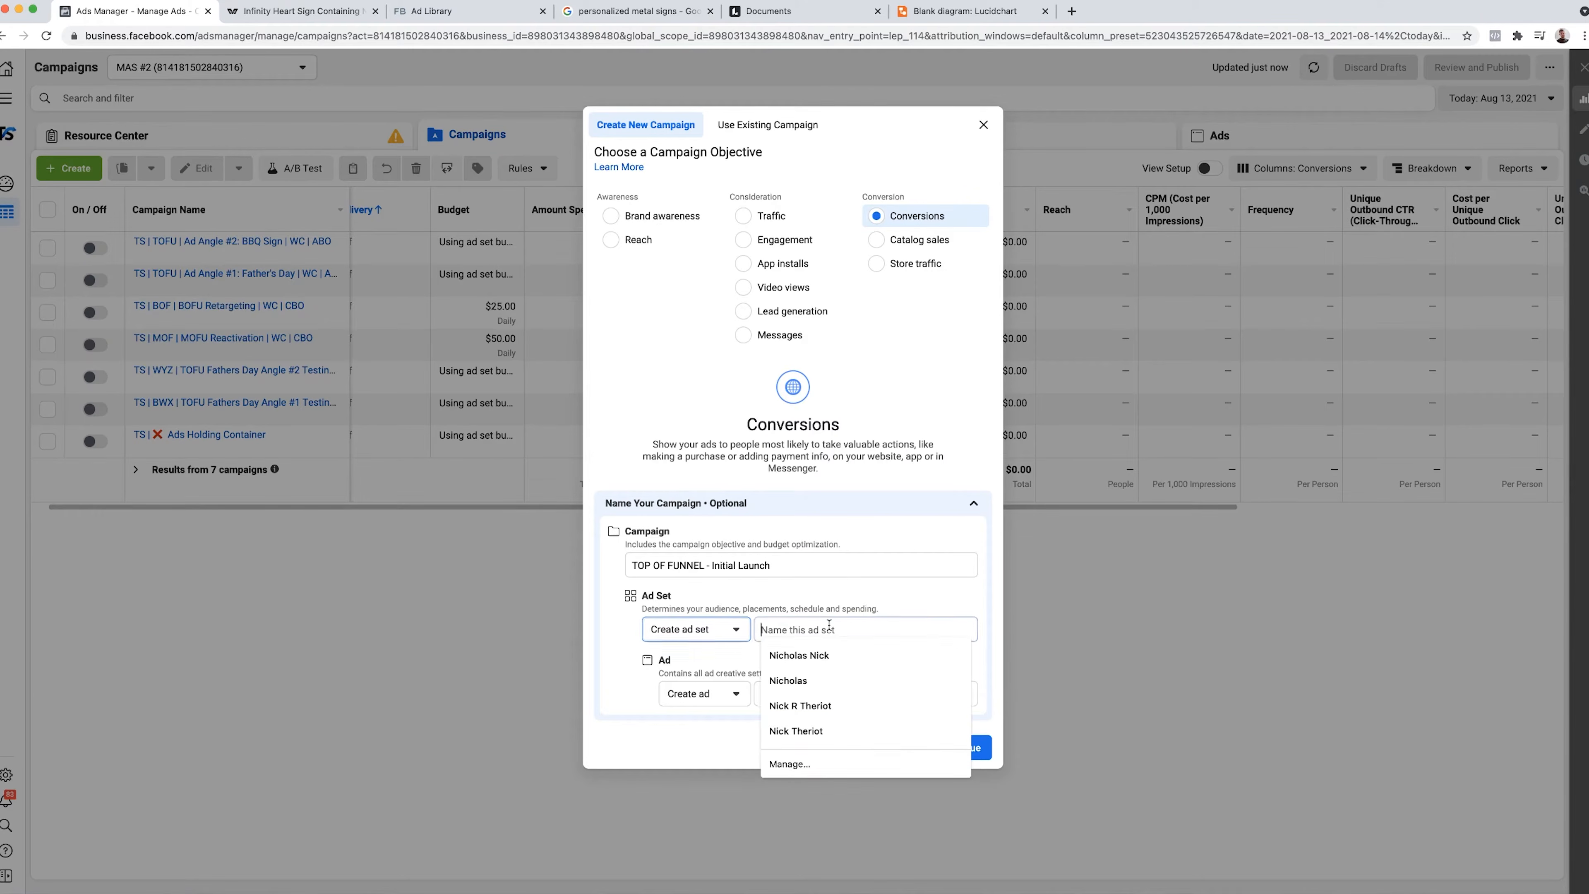
pyautogui.write('Open')
pyautogui.click(840, 695)
pyautogui.write('Ad')
pyautogui.click(948, 749)
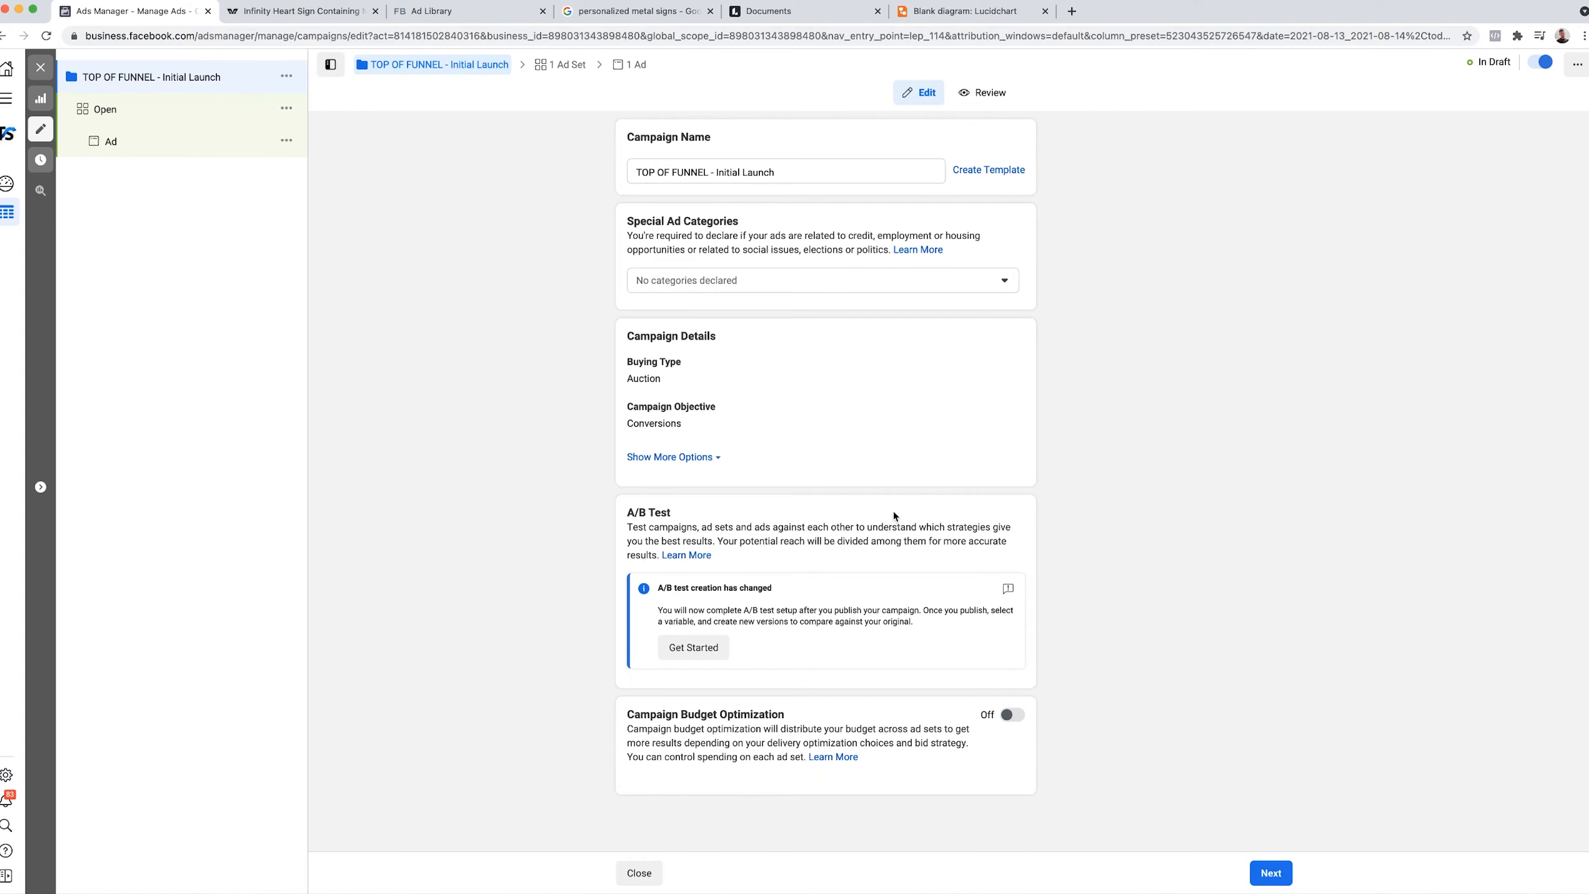
# - Show the campaign's additional options, and review the conversion, budget and schedule settings of the "Open" ad set
pyautogui.click(682, 457)
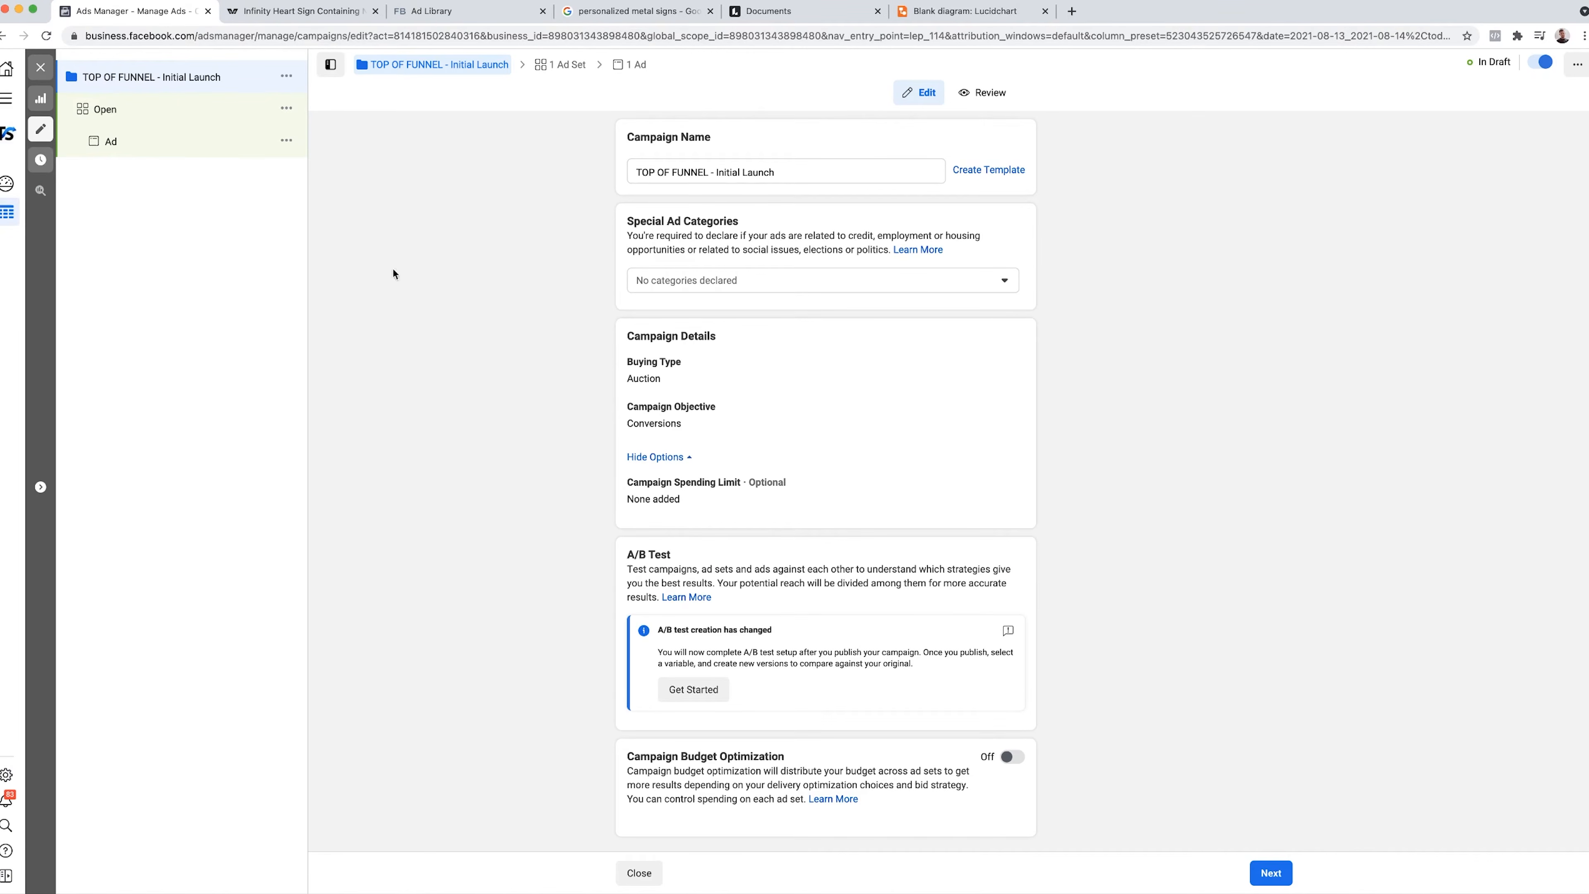
pyautogui.click(129, 111)
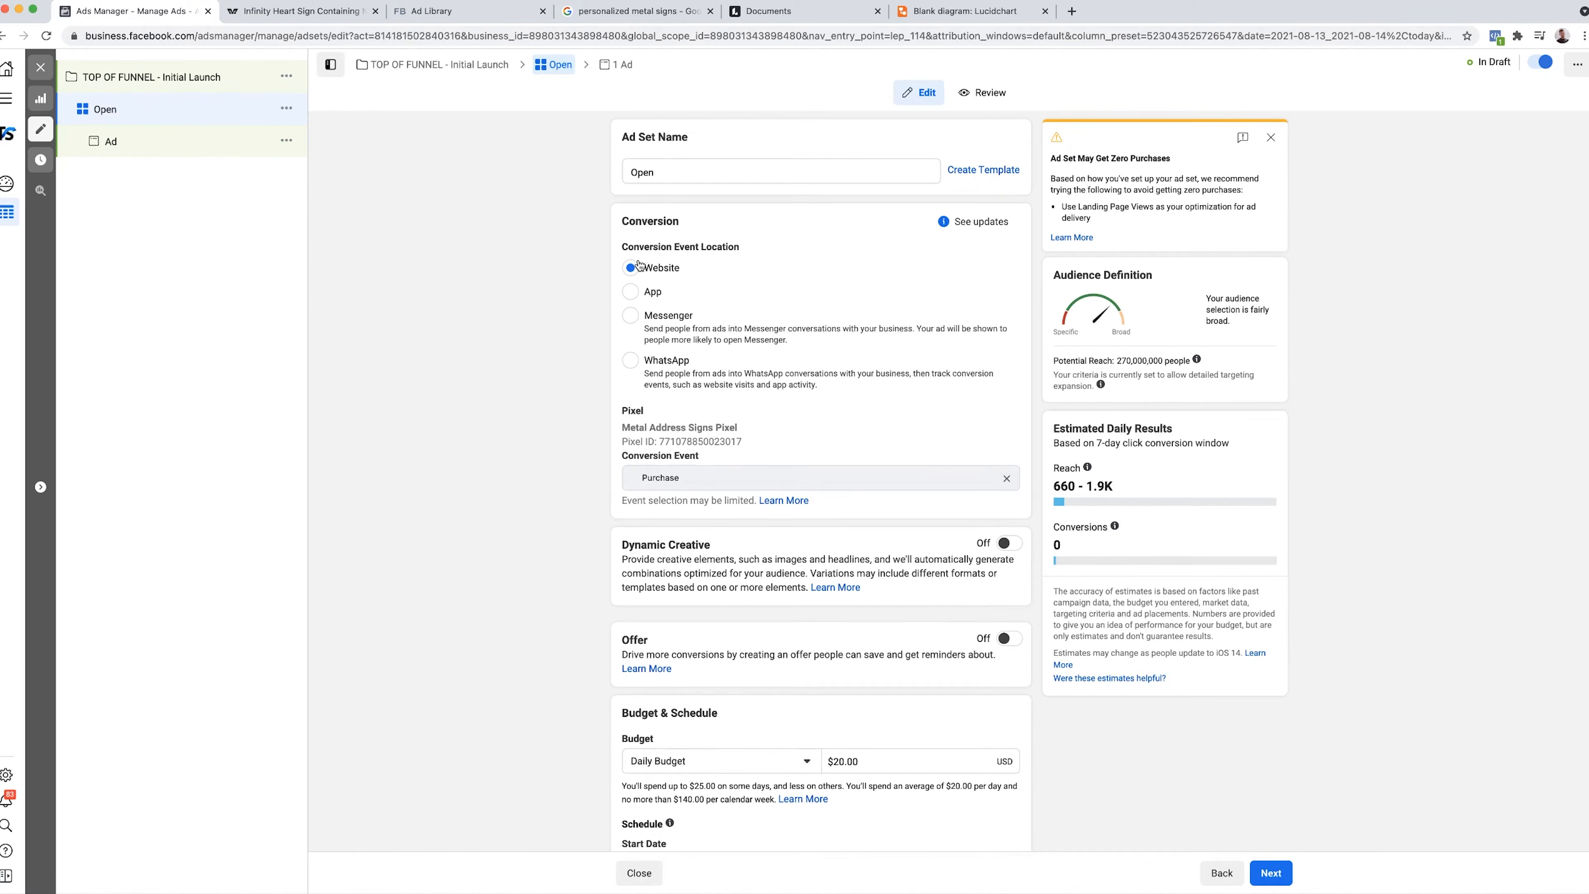
pyautogui.scroll(-1, 516, 413)
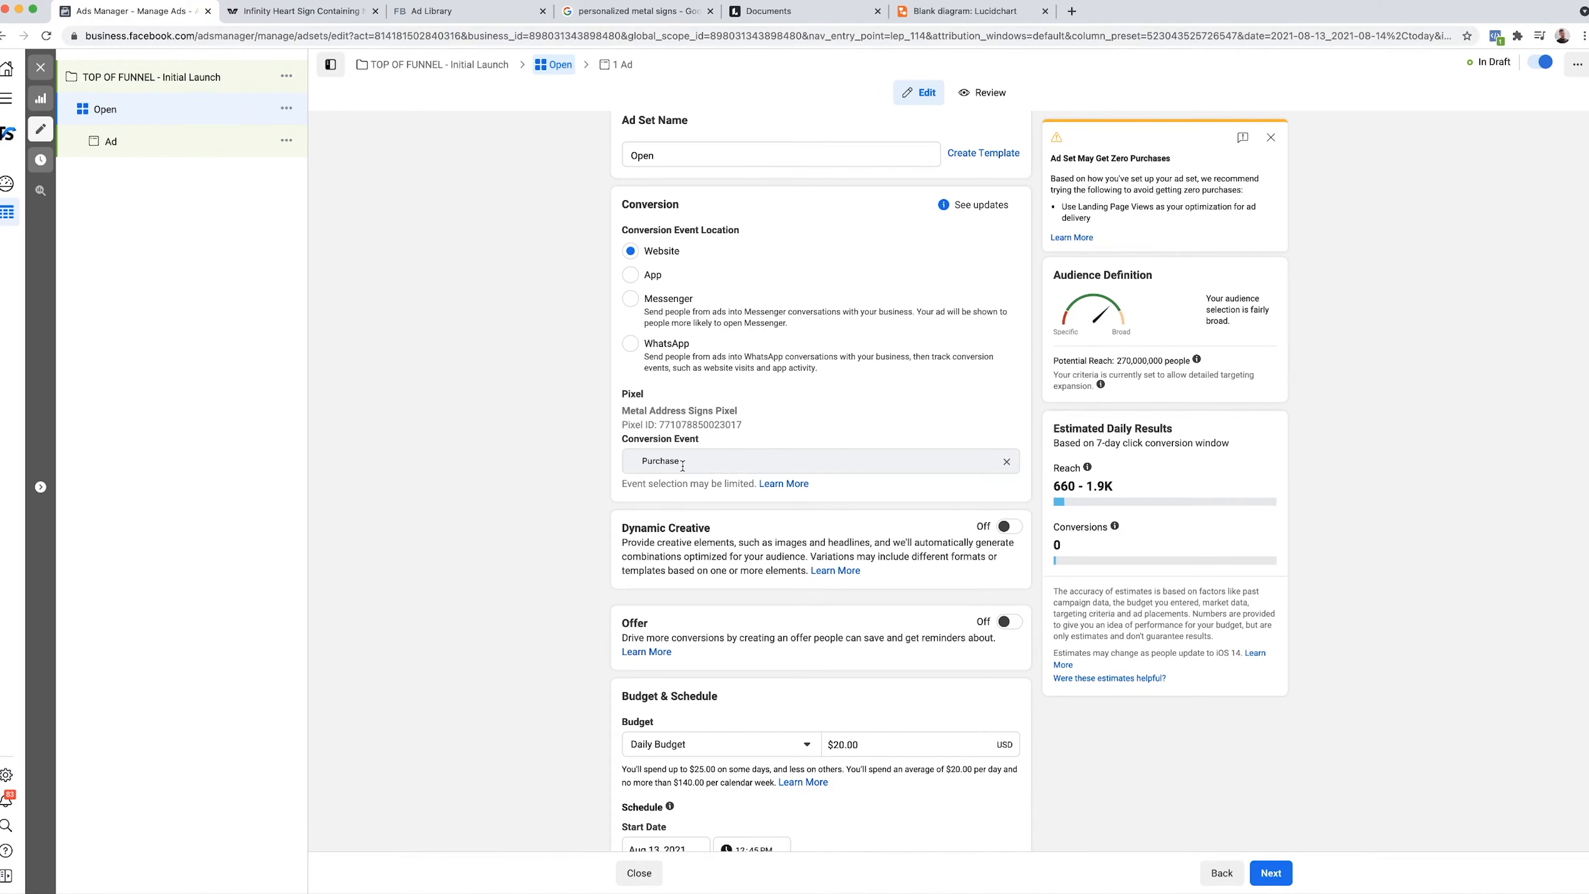
pyautogui.scroll(-4, 682, 466)
pyautogui.scroll(4, 682, 466)
pyautogui.scroll(-2, 682, 465)
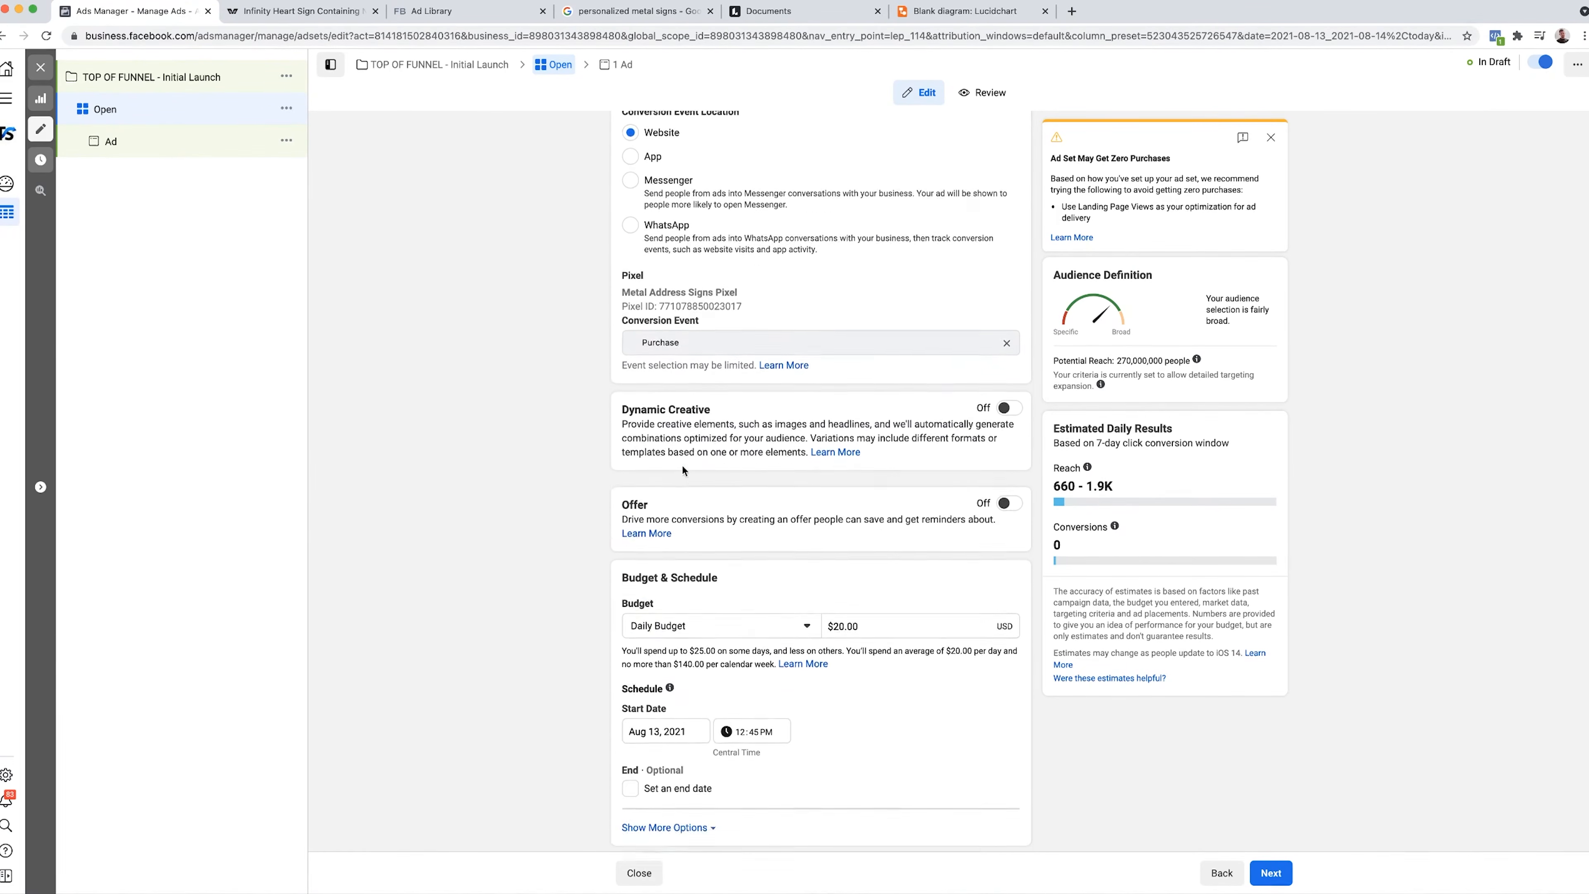
pyautogui.scroll(-1, 681, 465)
# - Calculate 25*5 with the system-wide search and close it without changing the ad set's budget
pyautogui.click(887, 600)
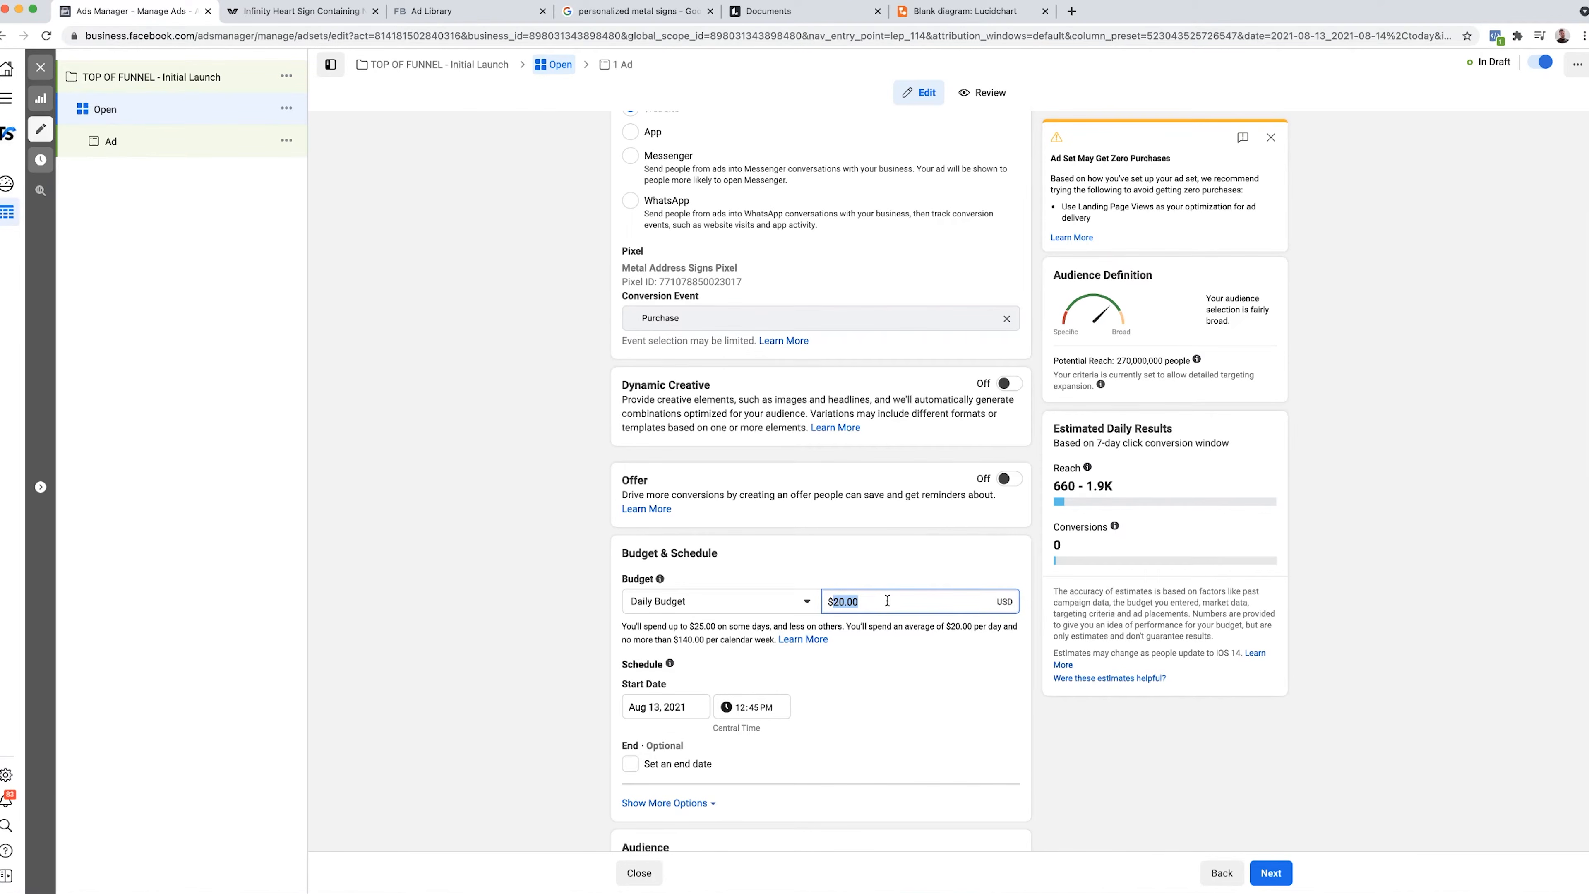
pyautogui.press('super+space')
pyautogui.write('25*5')
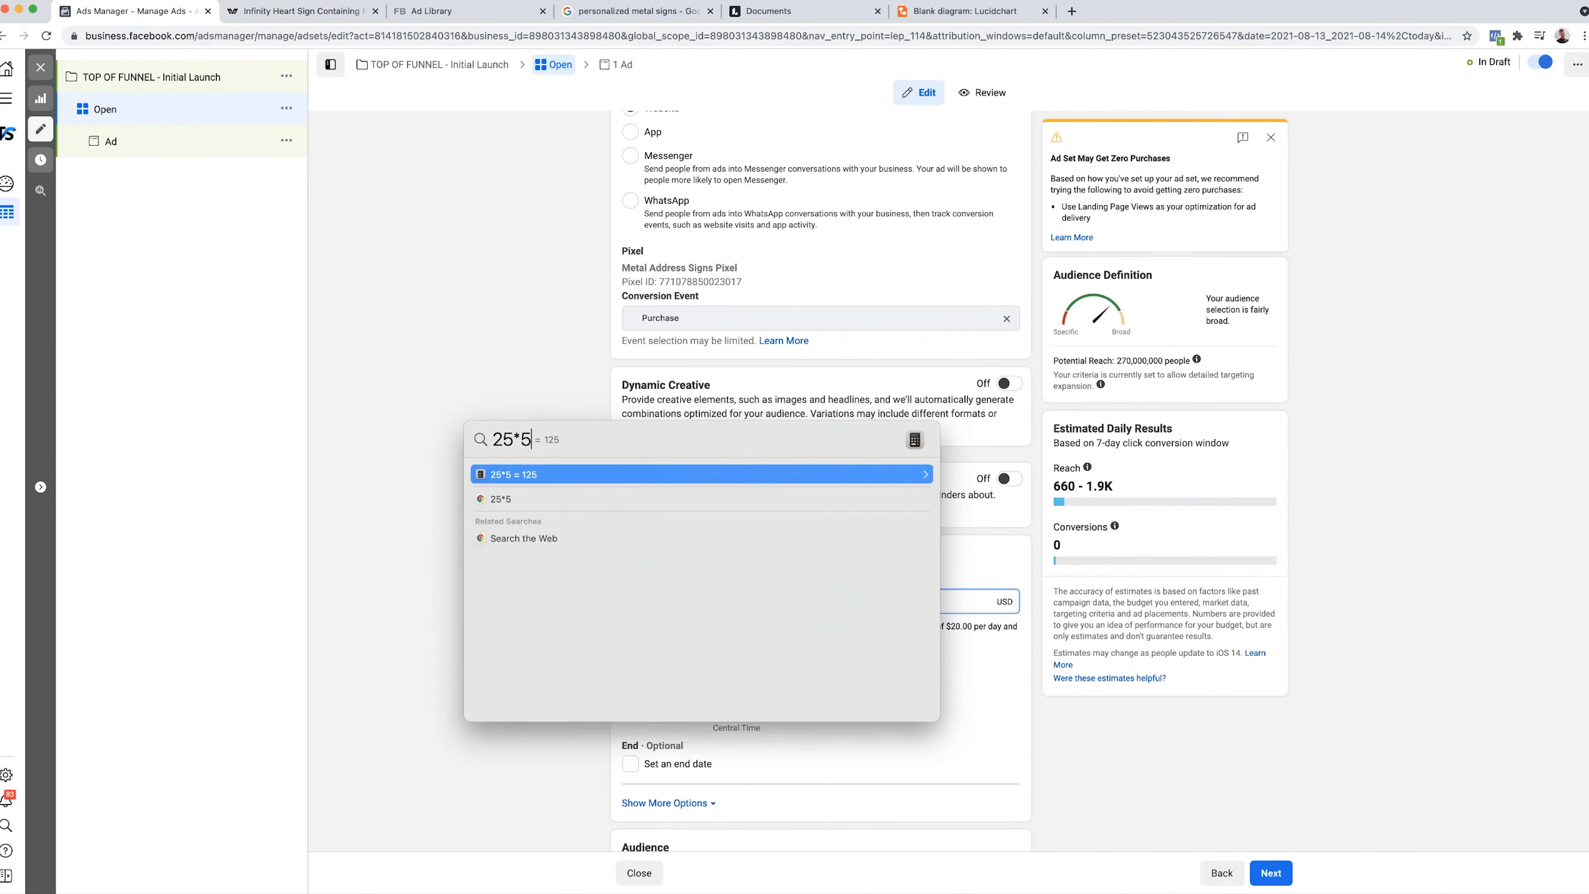
pyautogui.press('Escape')
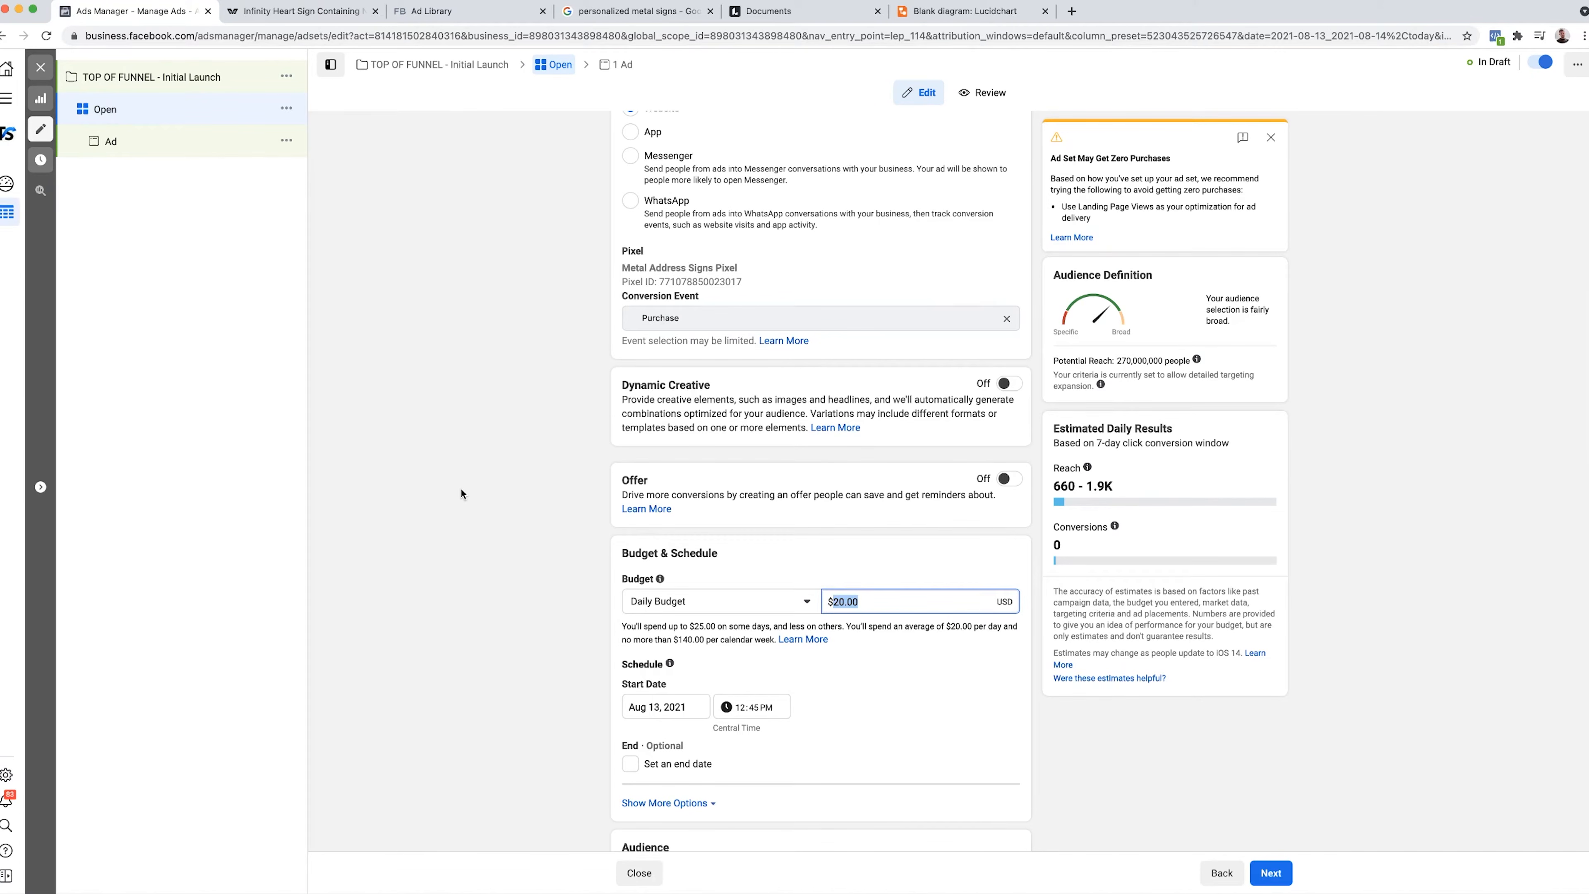
pyautogui.click(461, 494)
# - Set the ad set's daily budget to $25
pyautogui.scroll(-3, 460, 494)
pyautogui.click(922, 495)
pyautogui.tripleClick(921, 496)
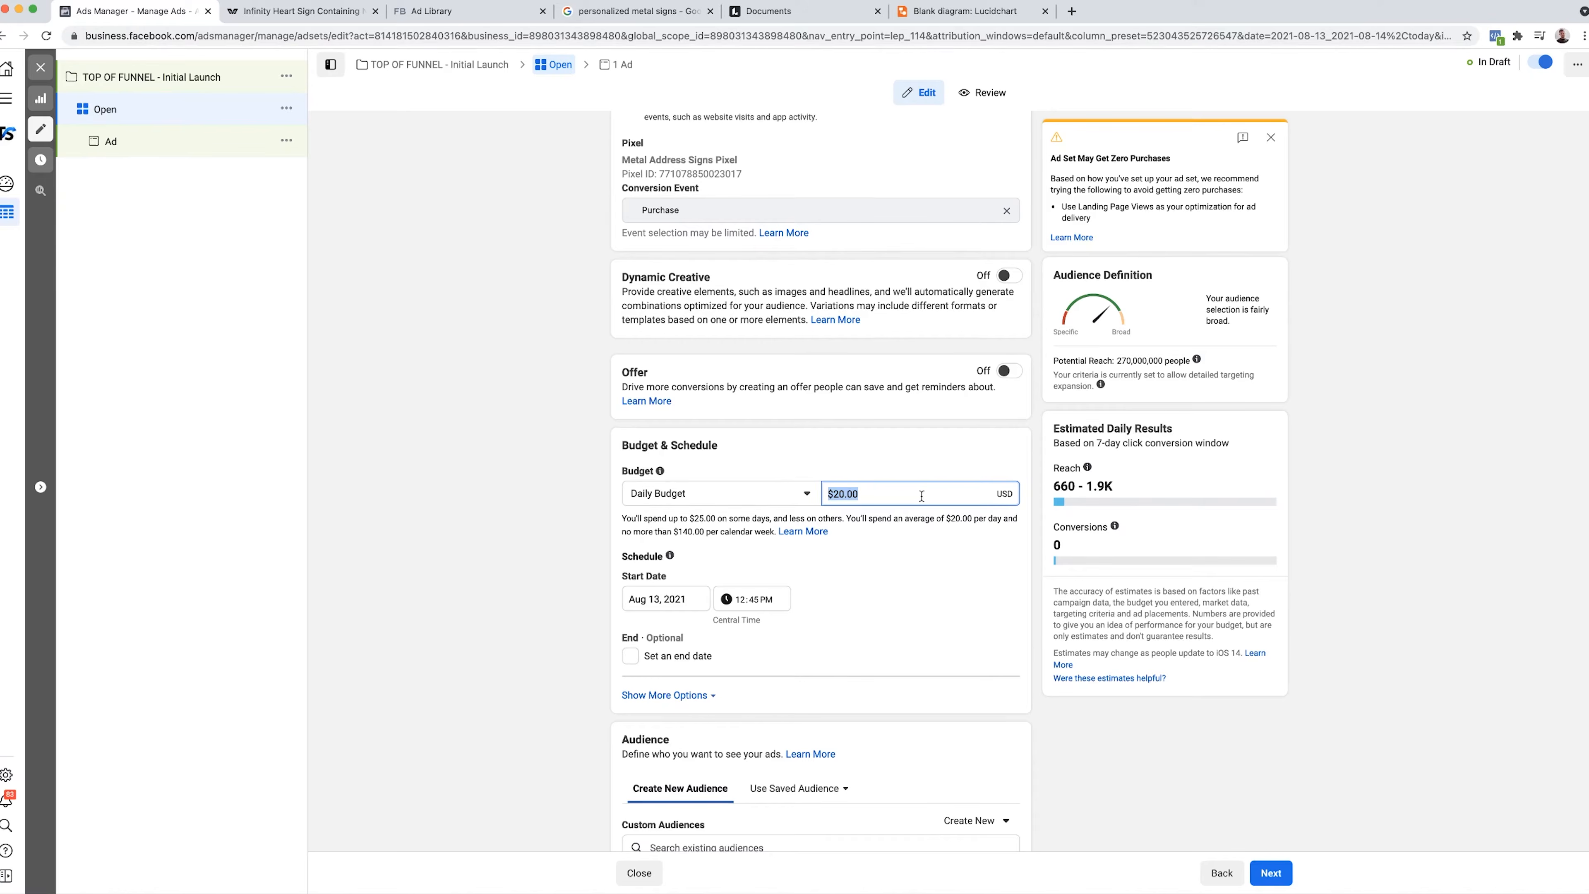
pyautogui.write('25')
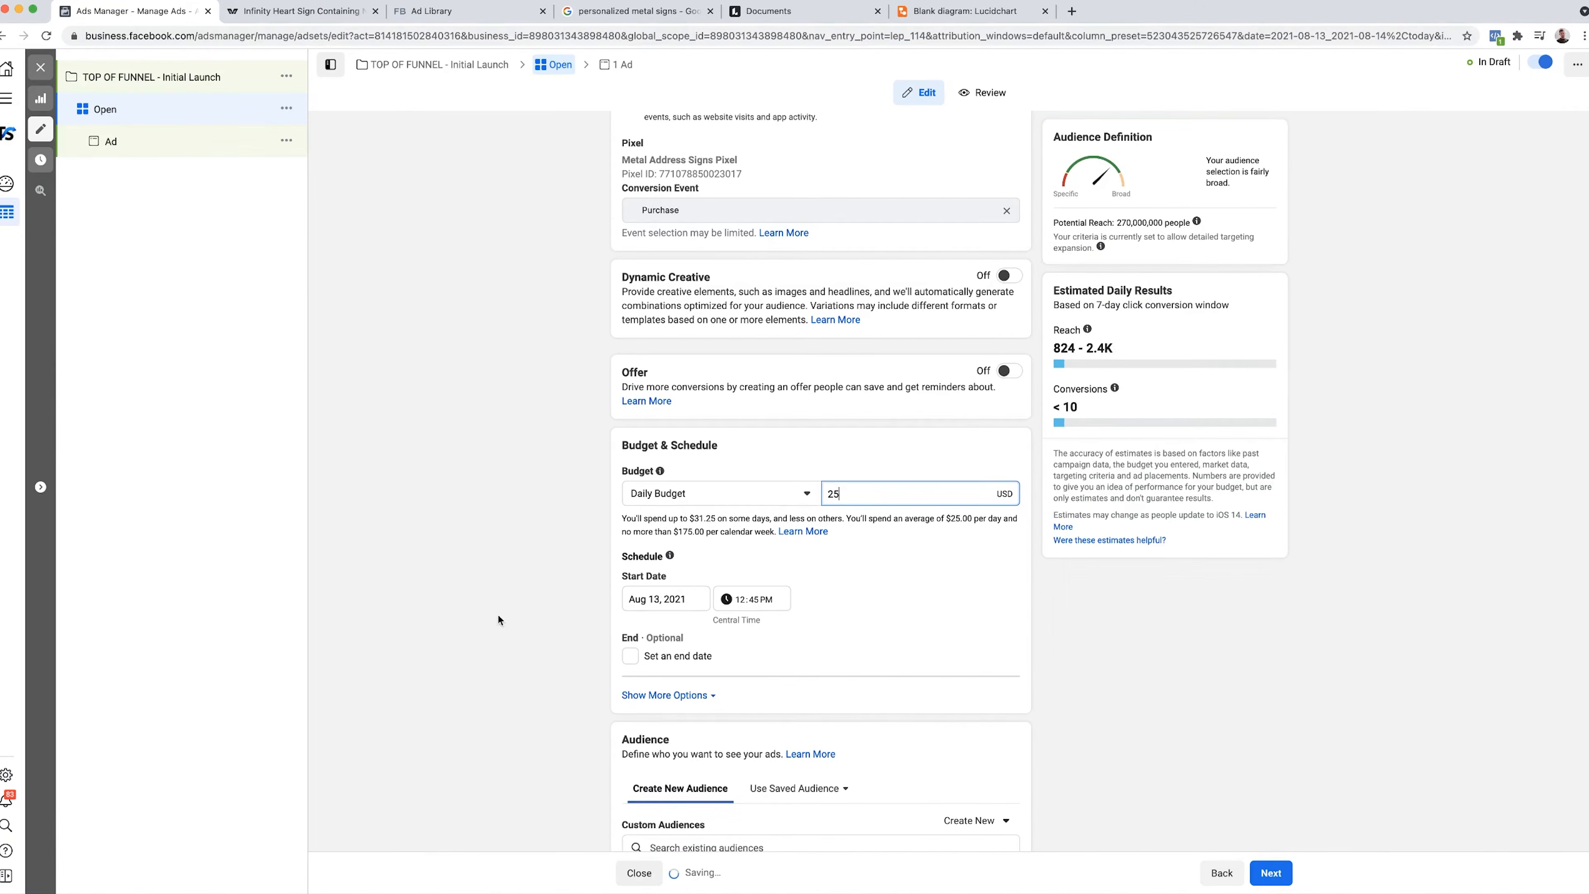
pyautogui.click(435, 630)
# - Expand the additional Budget & Schedule options and check the ad scheduling and audience settings
pyautogui.scroll(-2, 691, 582)
pyautogui.click(691, 579)
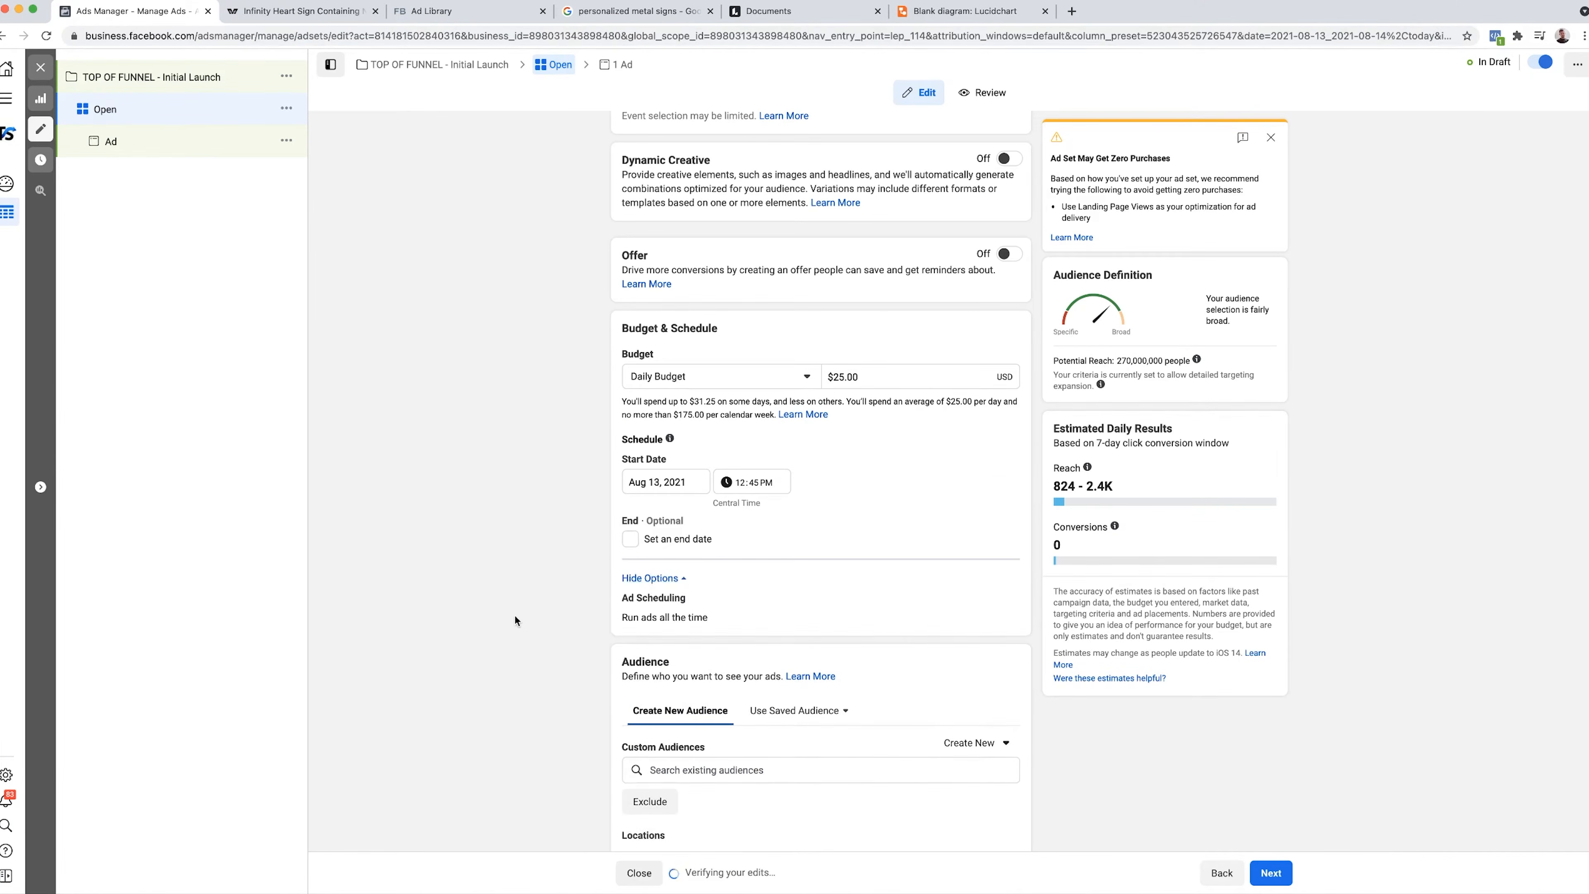
pyautogui.scroll(-2, 515, 617)
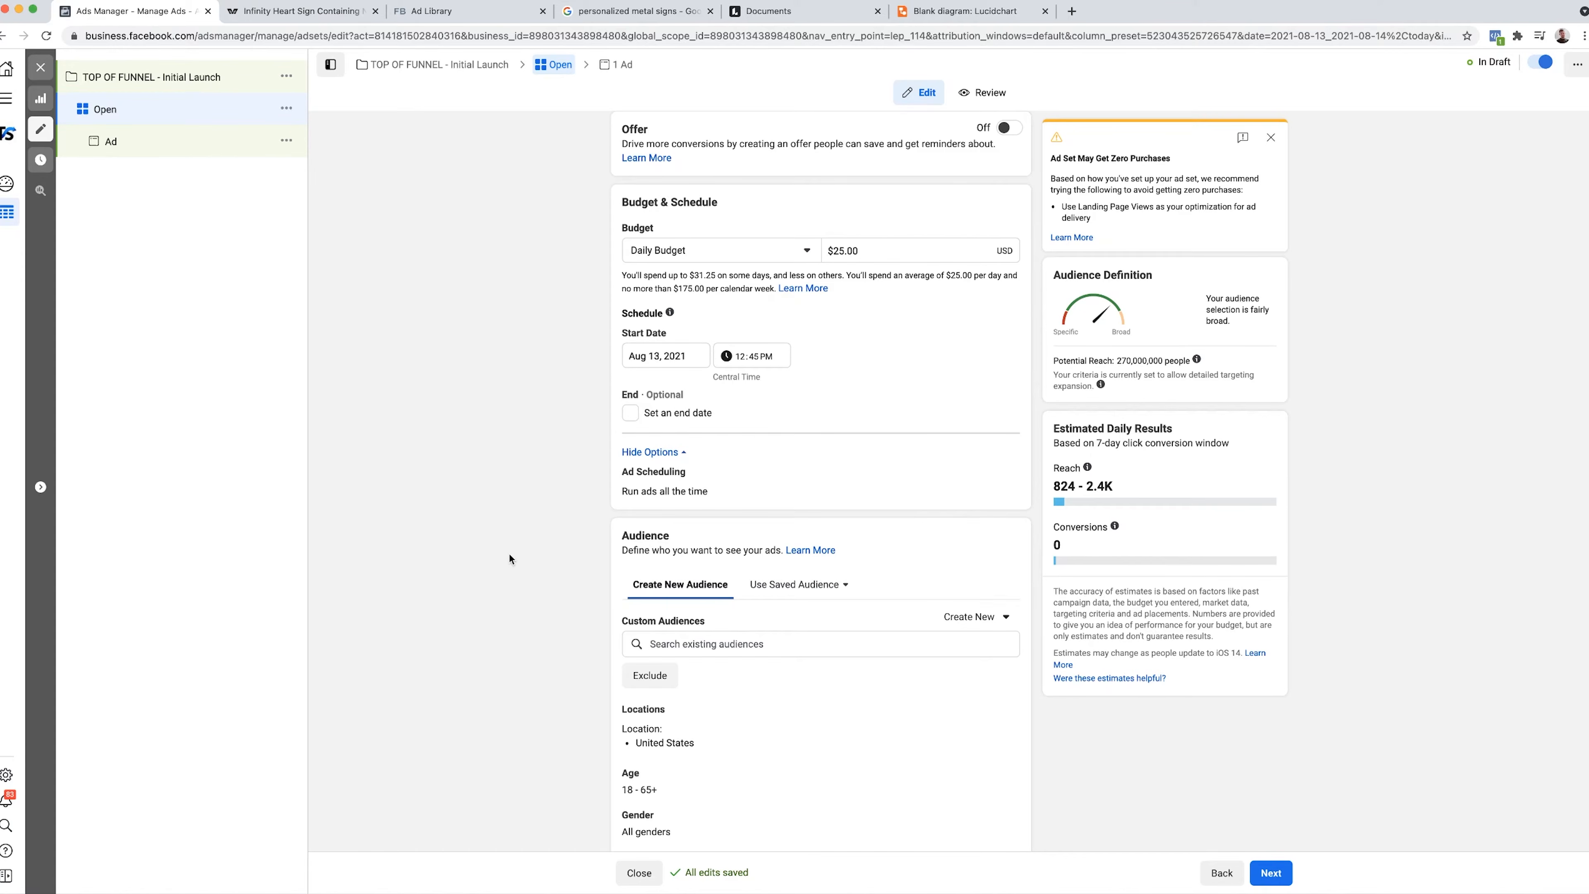
pyautogui.scroll(-1, 509, 554)
pyautogui.scroll(3, 509, 554)
pyautogui.scroll(-4, 510, 554)
pyautogui.scroll(3, 510, 554)
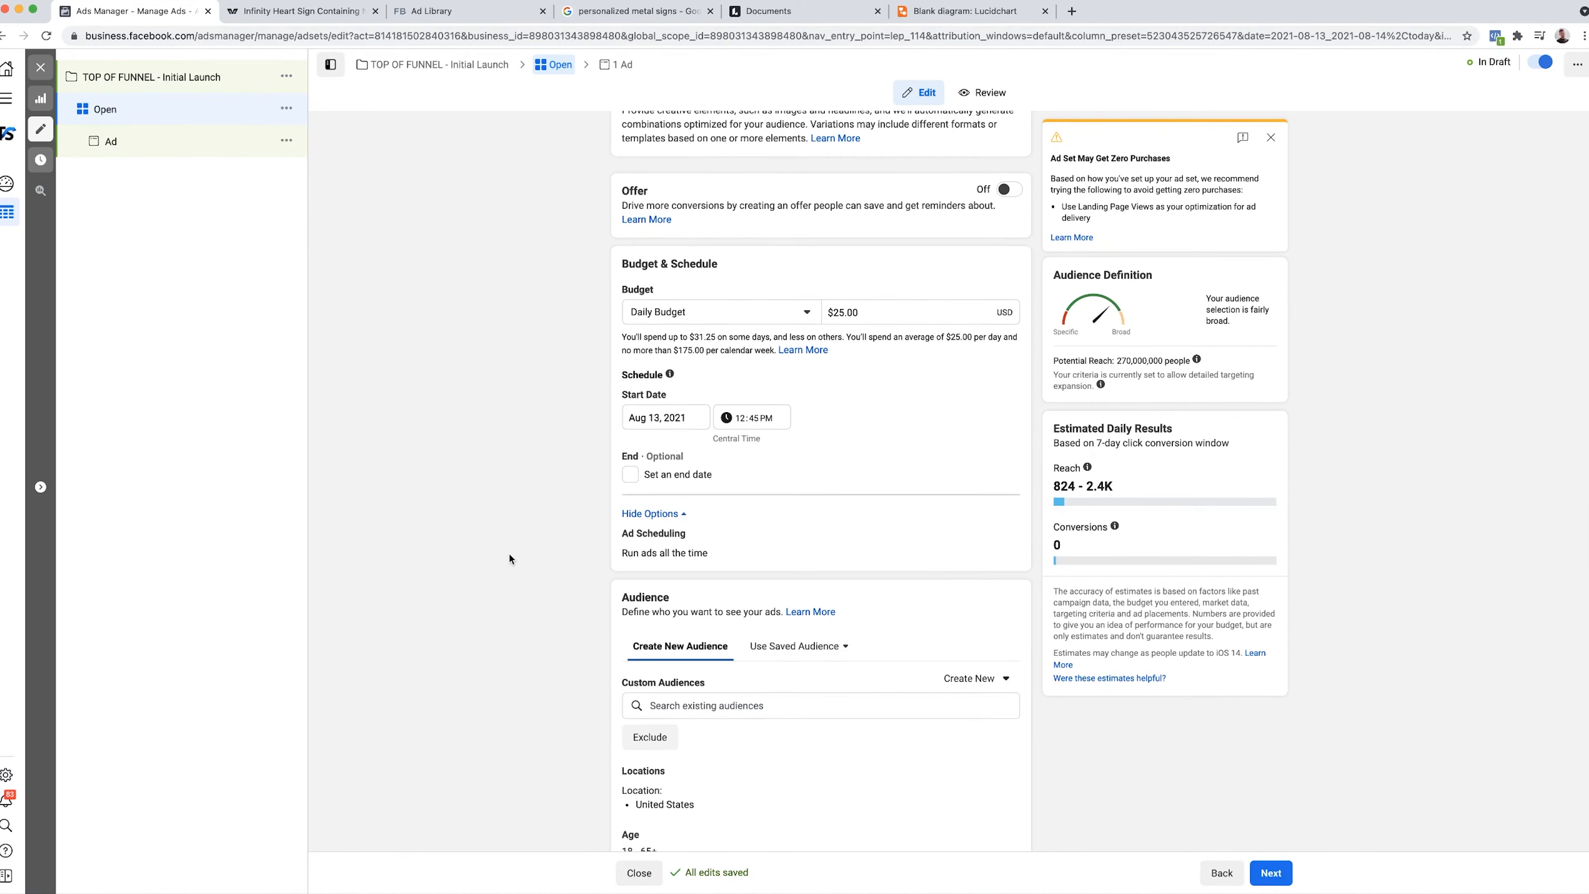
# - Set the ad set's start to Aug 14, 2021 at 12:00 AM
pyautogui.click(650, 414)
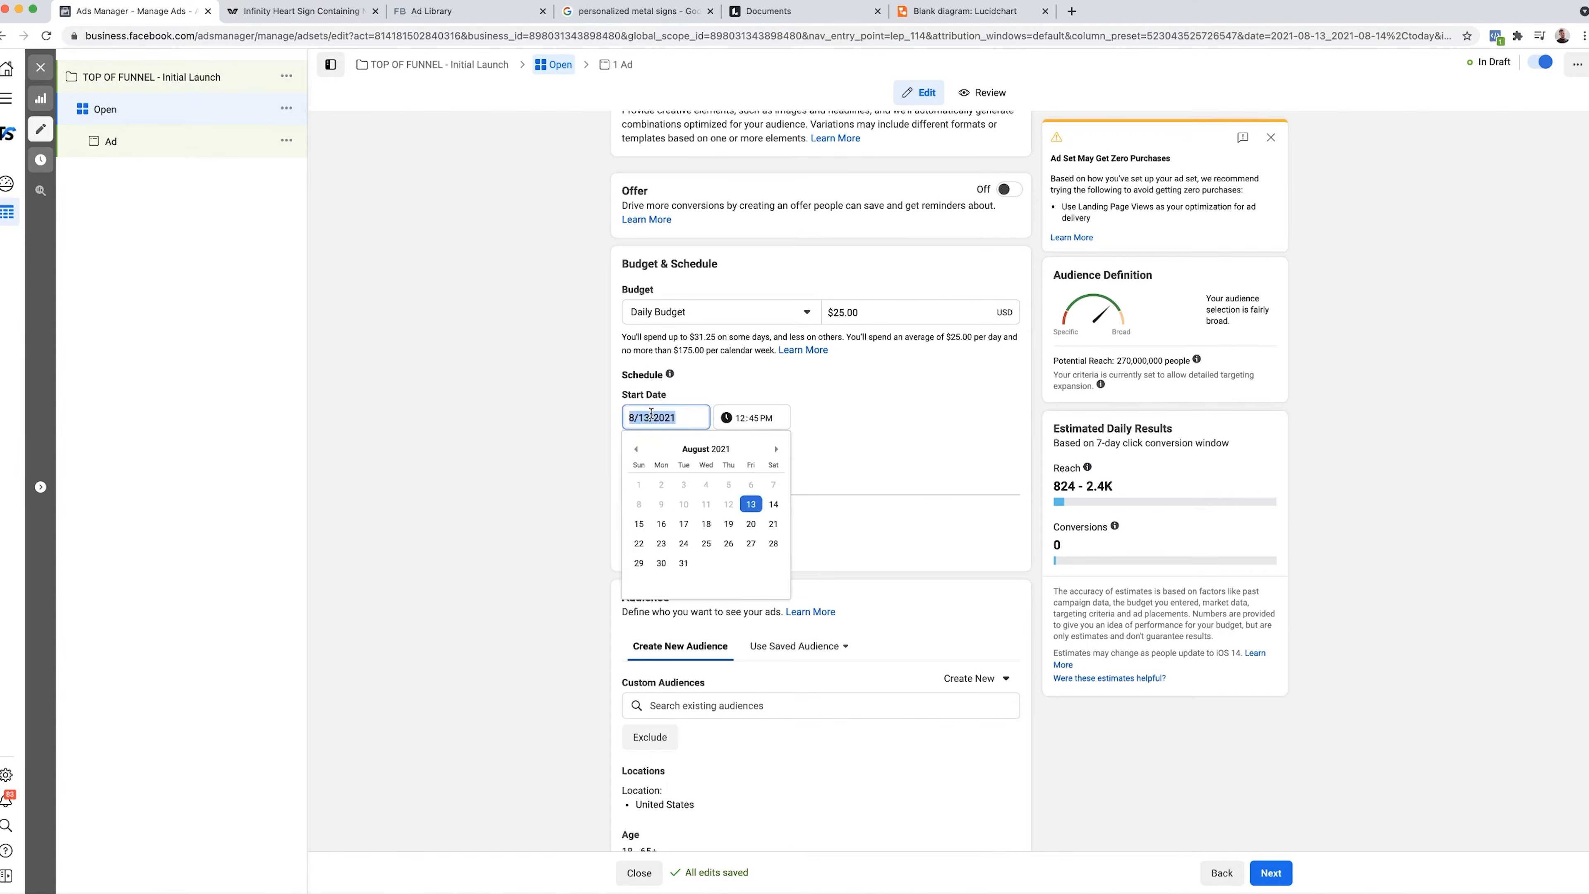
pyautogui.click(758, 504)
pyautogui.click(663, 413)
pyautogui.click(771, 504)
pyautogui.click(742, 425)
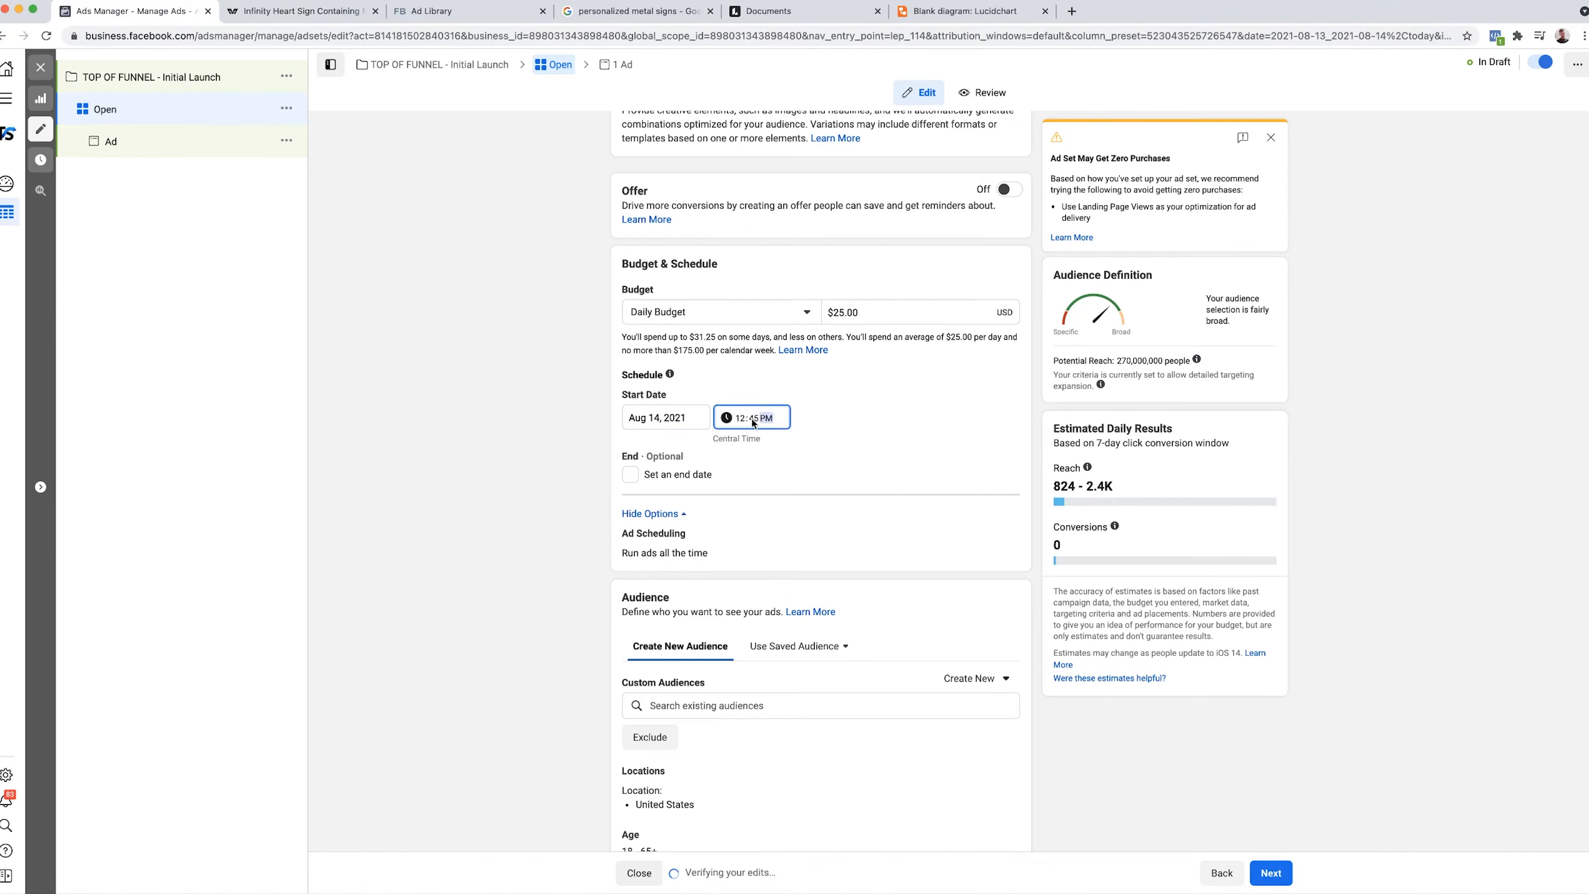
pyautogui.press('Tab')
pyautogui.write('a')
pyautogui.click(586, 534)
# - Exclude the custom audience "TS - Website Visitors 30 Days" from the ad set
pyautogui.scroll(-1, 586, 534)
pyautogui.scroll(-2, 665, 504)
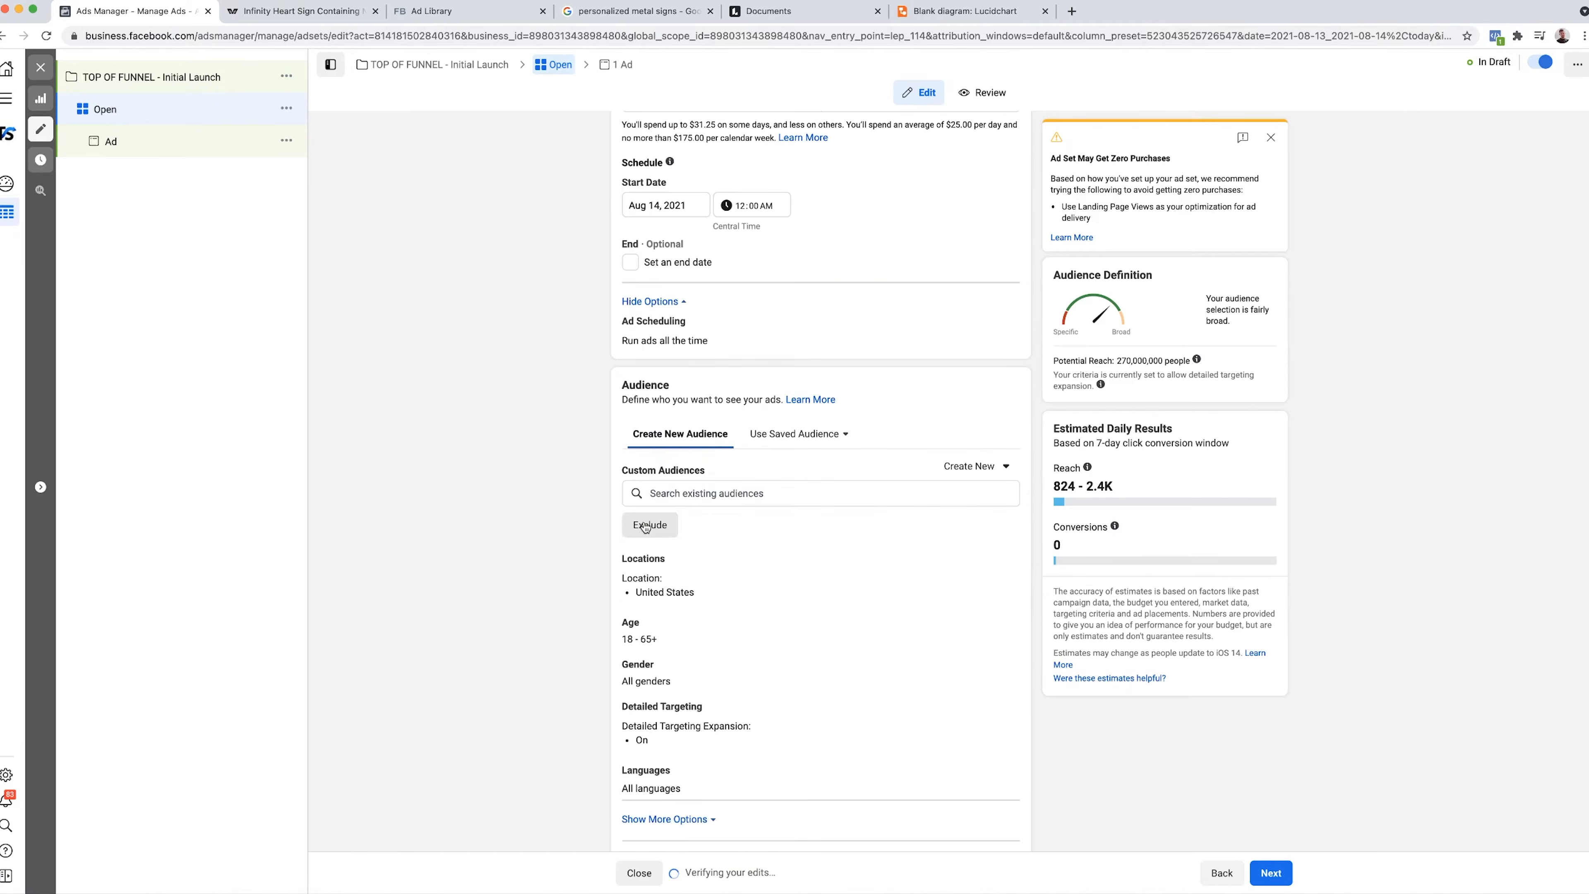
pyautogui.click(651, 524)
pyautogui.write('w')
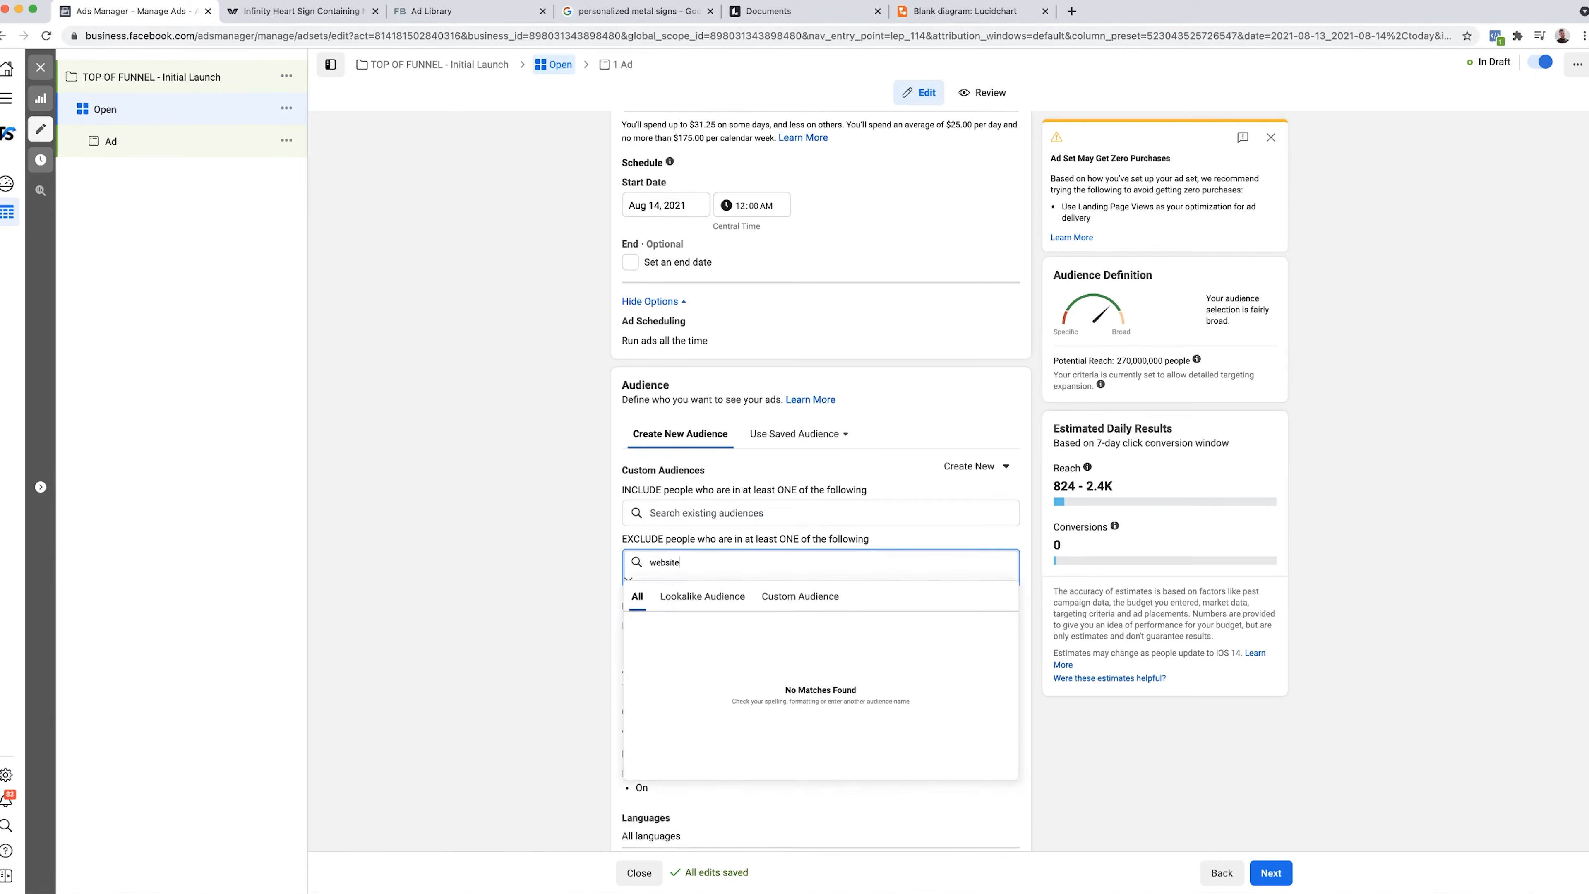
pyautogui.write('ebsite')
pyautogui.click(686, 621)
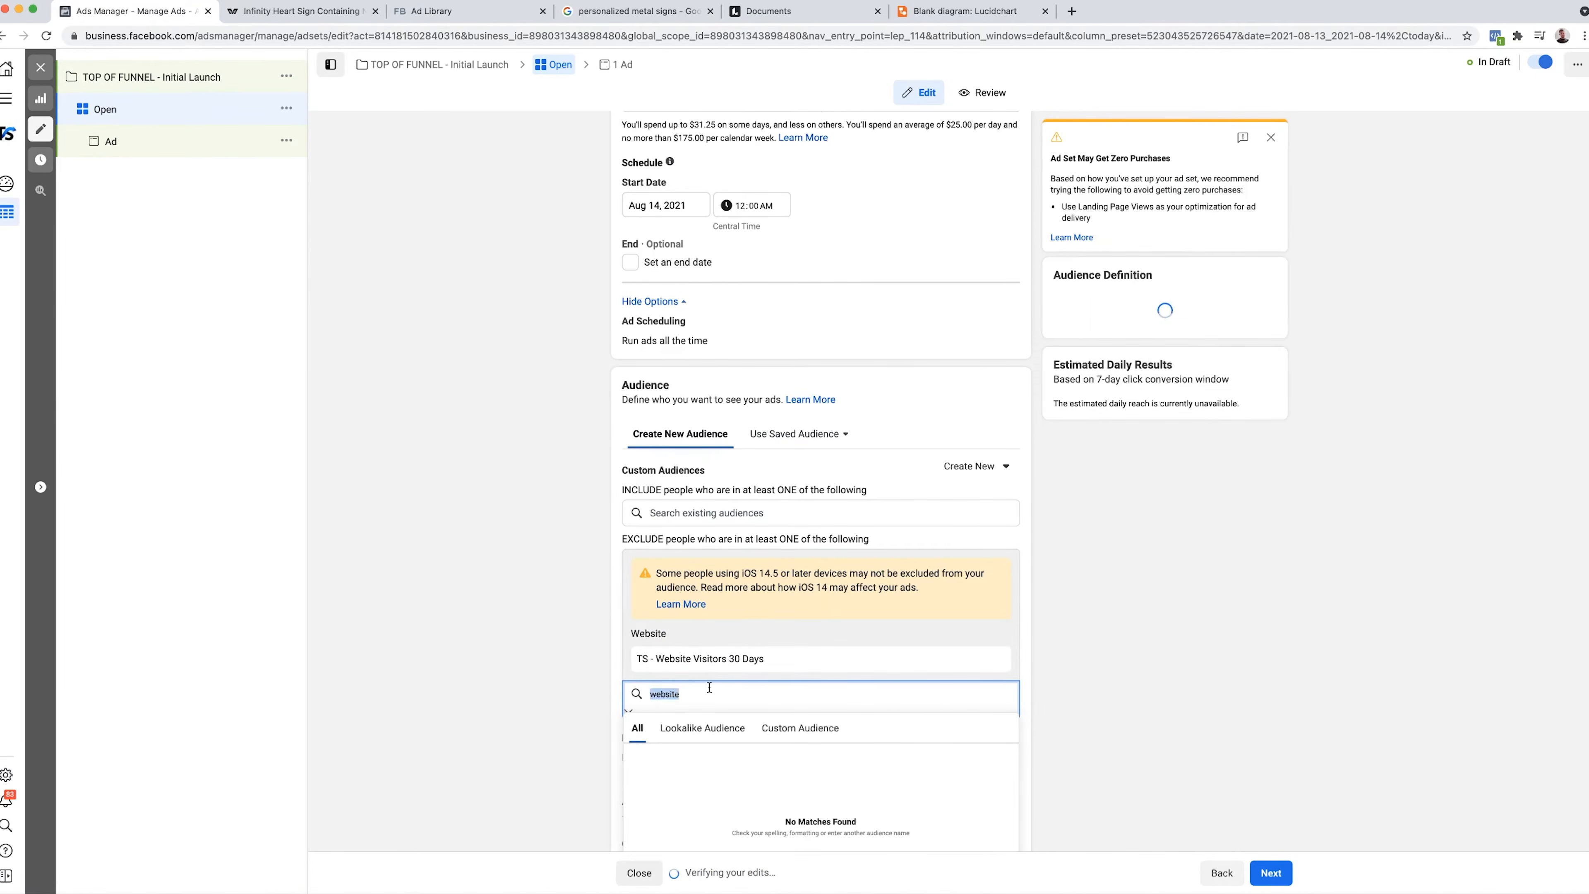
# - Search the existing audiences for "purchase 1" to exclude, and close the search
pyautogui.write('purchase 1')
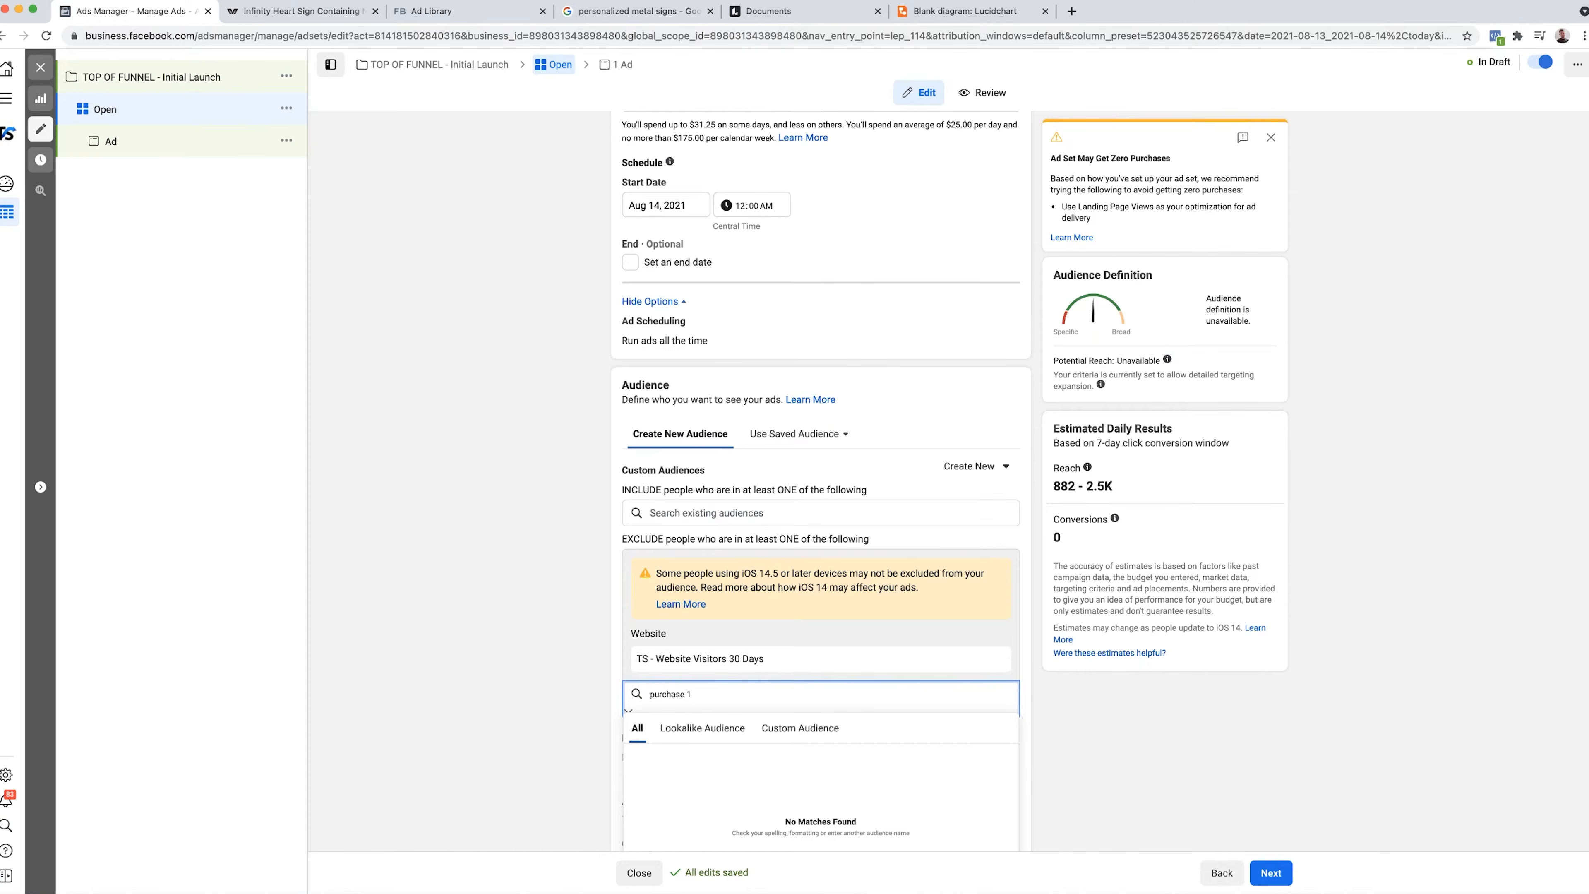
pyautogui.rightClick(545, 720)
pyautogui.click(540, 566)
# - Start a new website custom audience based on the Purchase event with a retention of 180 days
pyautogui.scroll(-2, 540, 565)
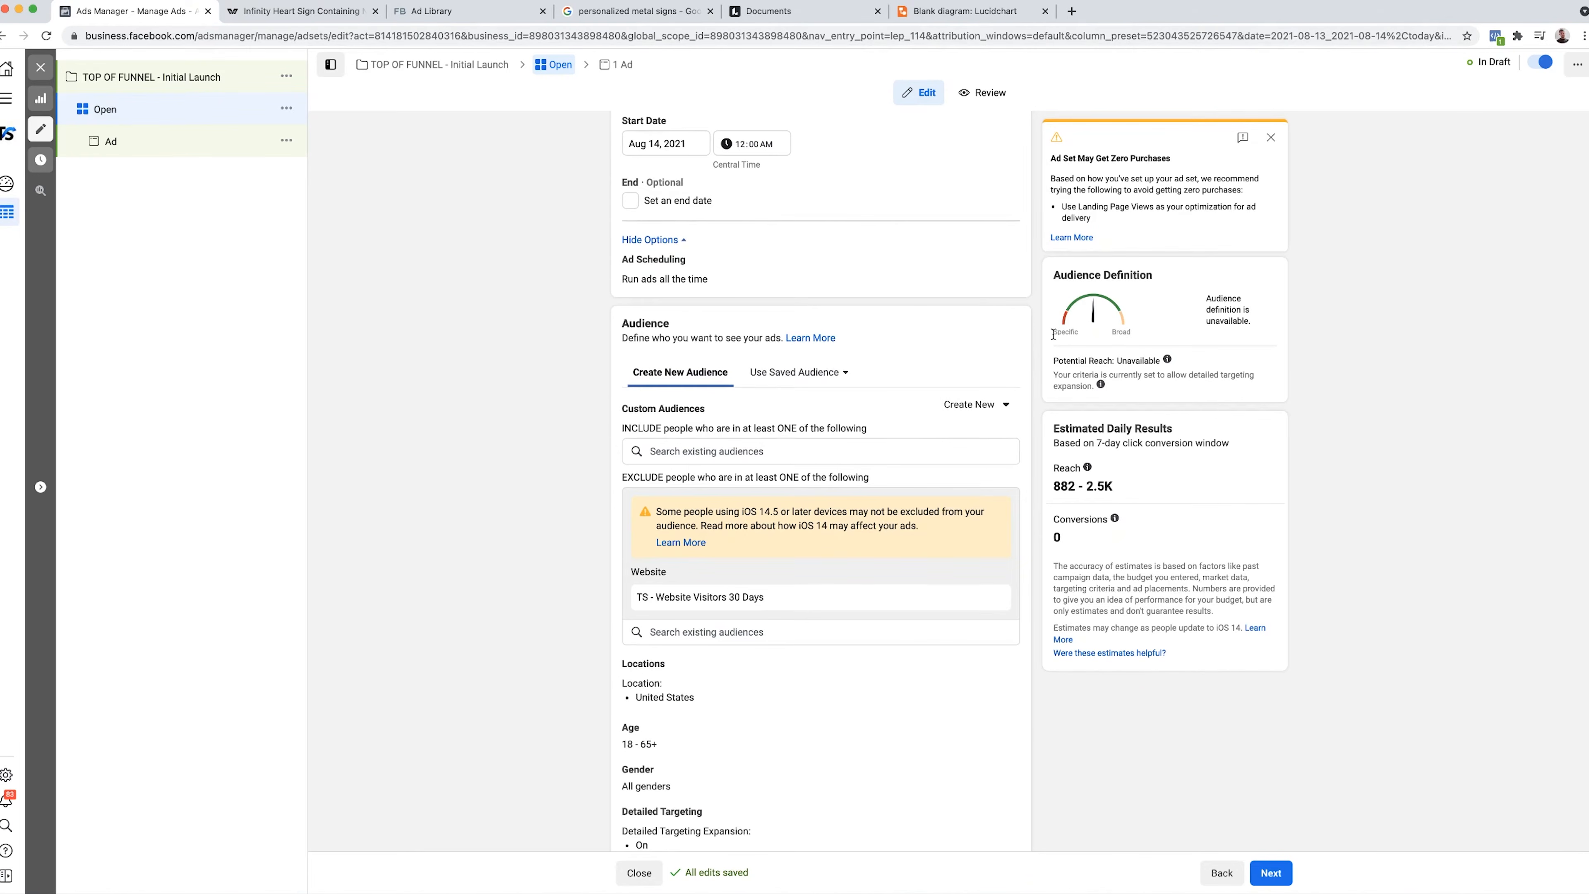
pyautogui.click(976, 407)
pyautogui.click(986, 457)
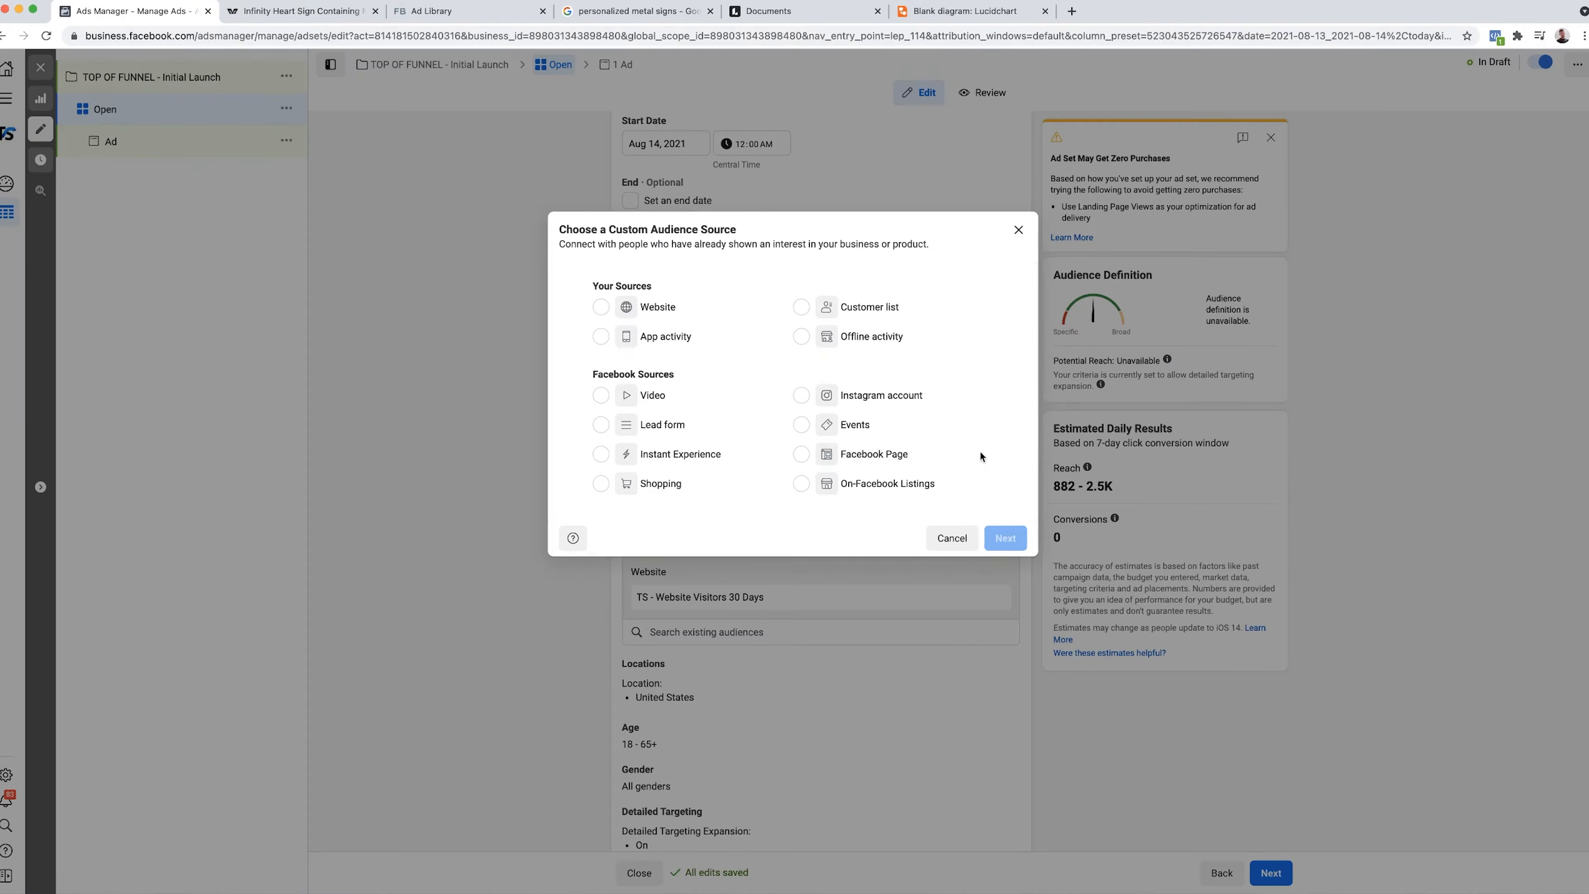
pyautogui.click(659, 313)
pyautogui.click(1005, 536)
pyautogui.doubleClick(686, 441)
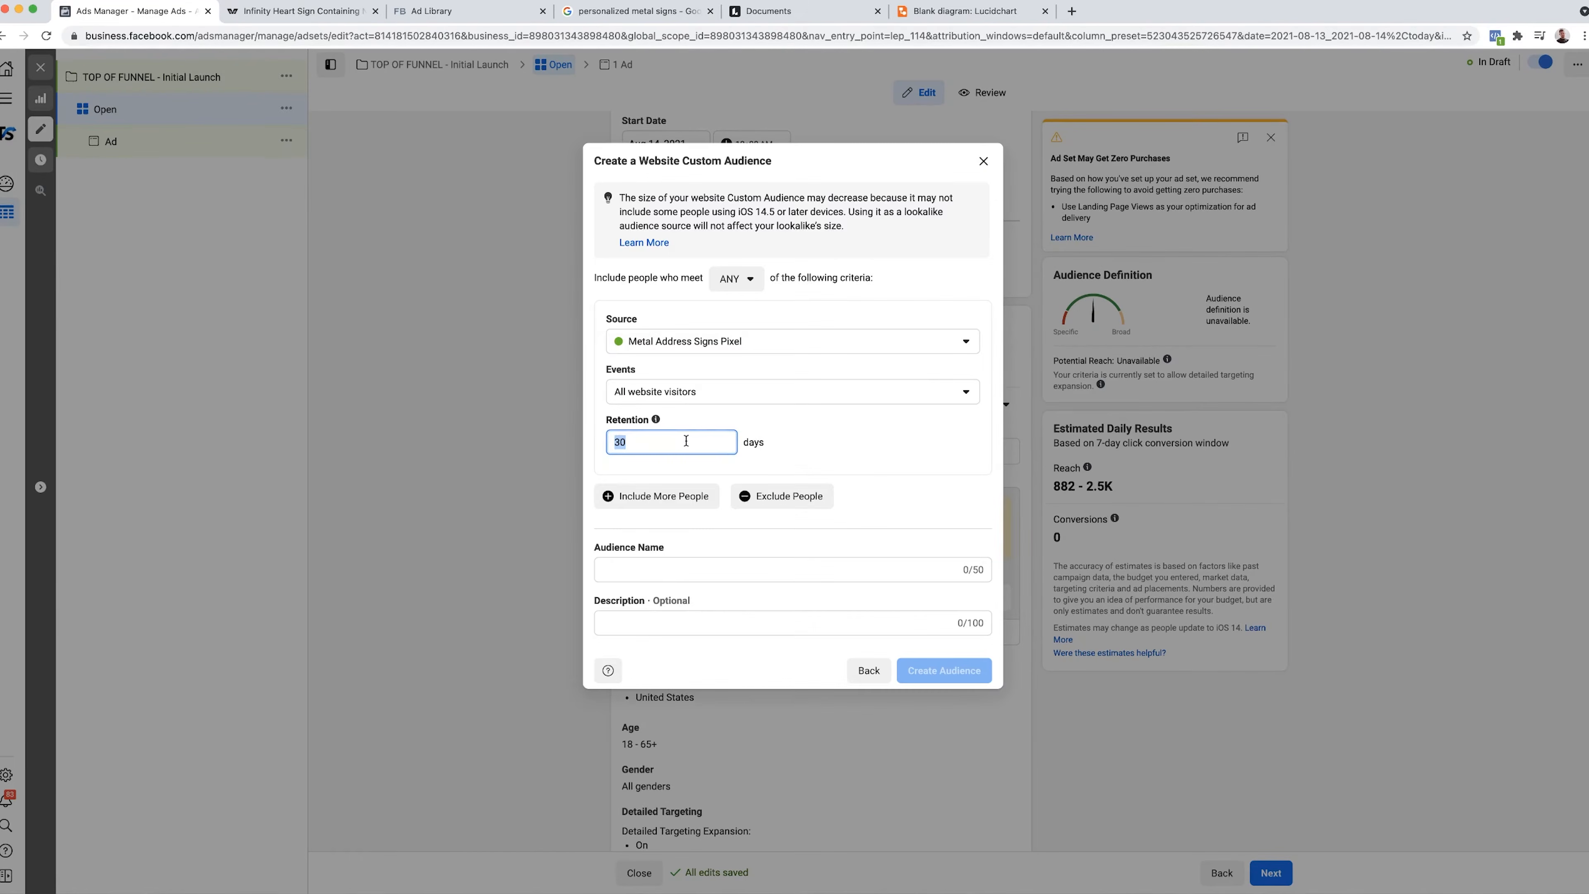
pyautogui.click(688, 391)
pyautogui.click(665, 582)
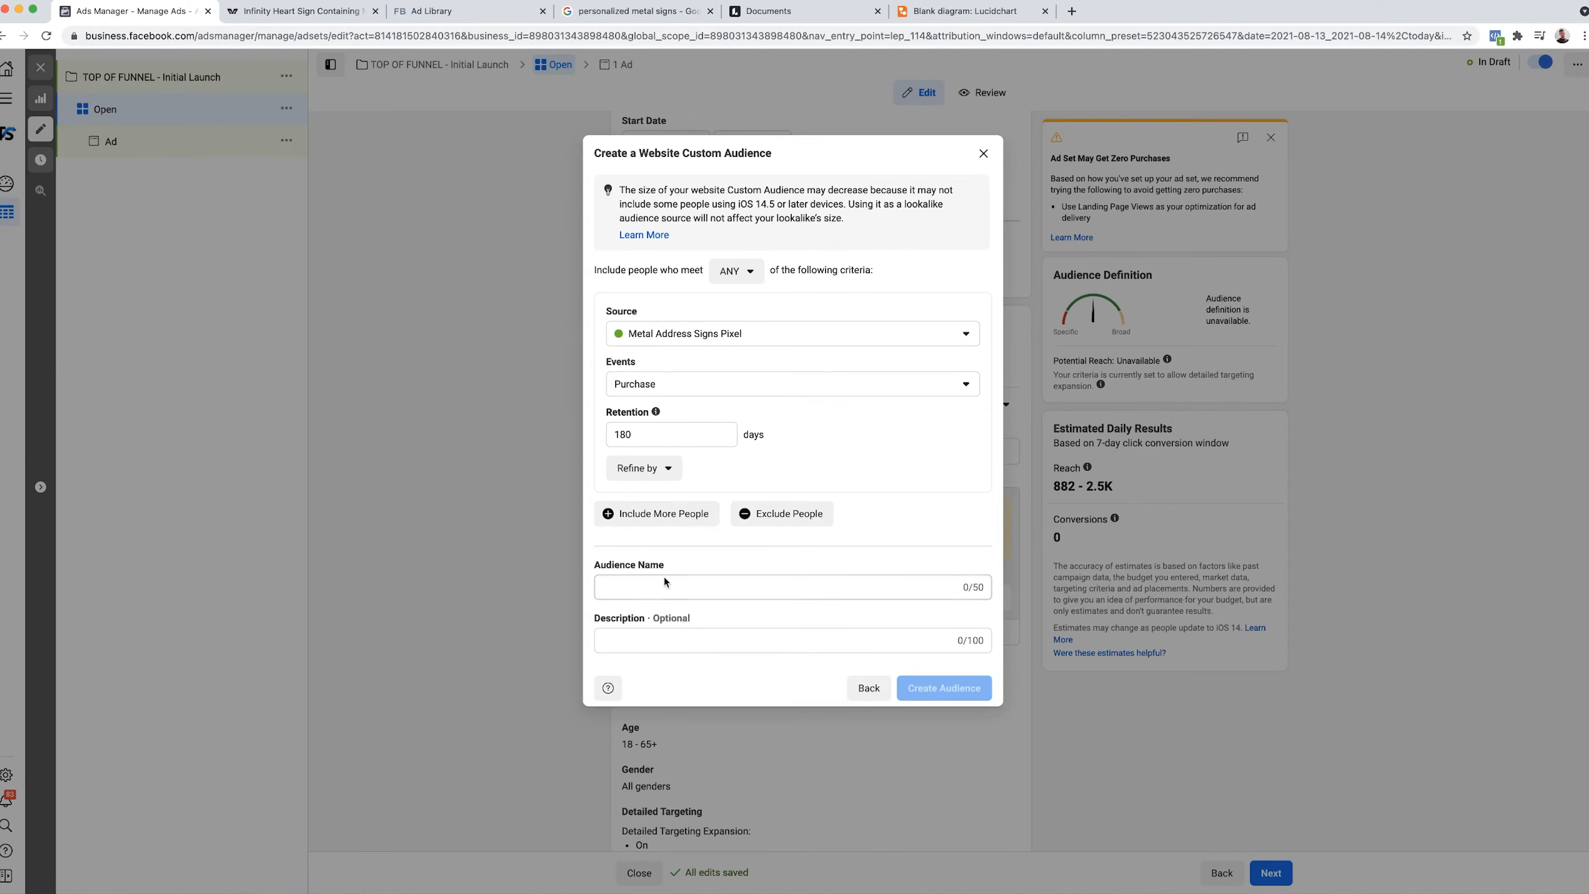
# - Name the audience "TS - Purchase 180 Days", create it and exclude it from the ad set
pyautogui.click(664, 583)
pyautogui.write('TS - P')
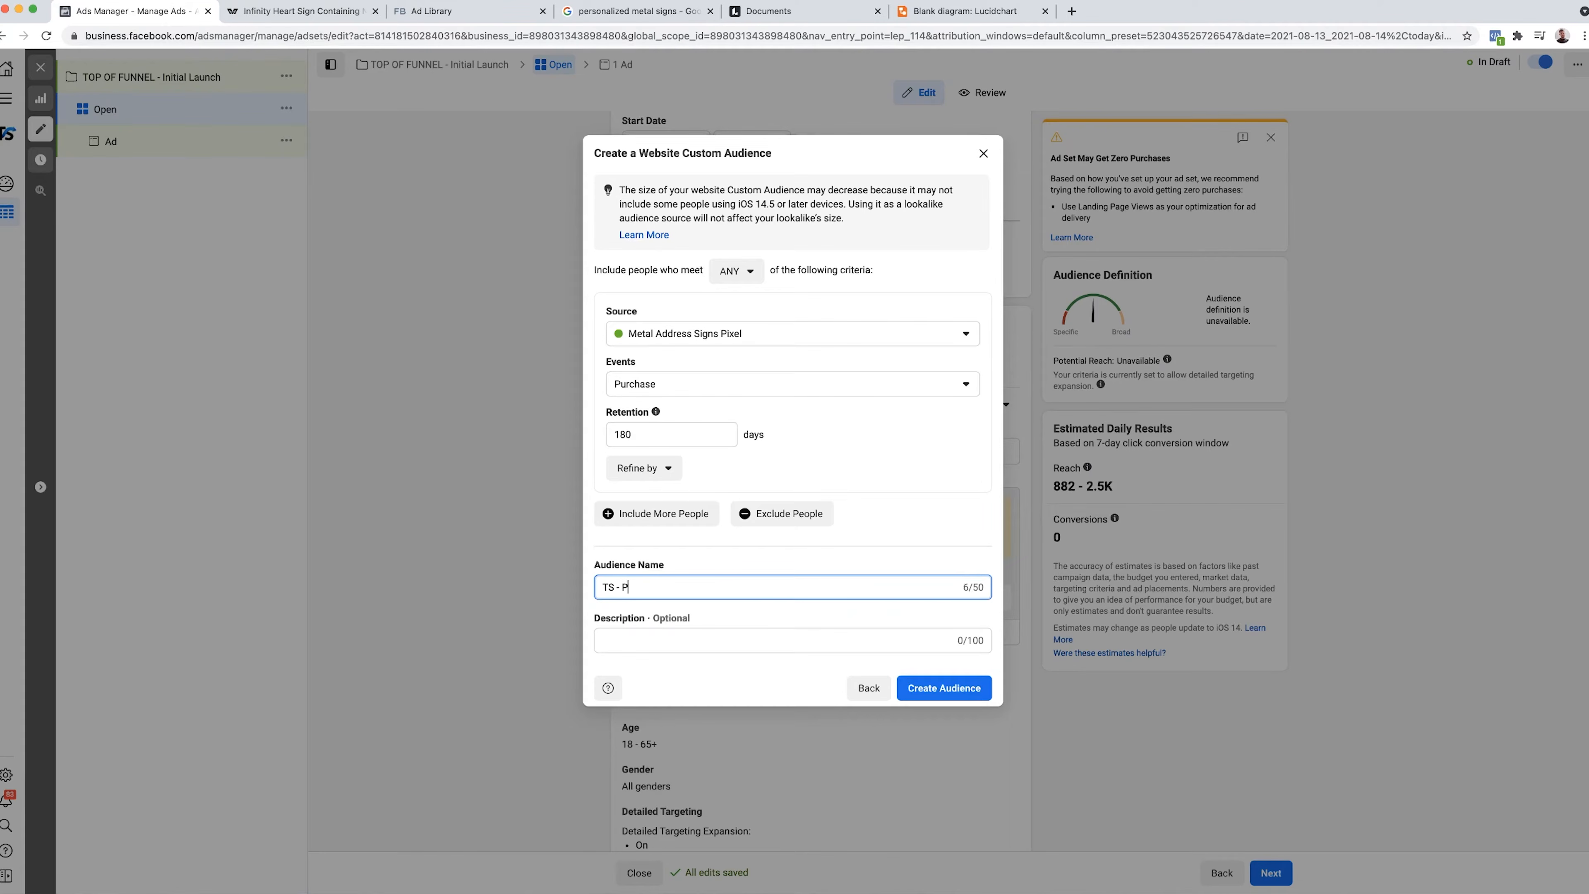
pyautogui.write('urchase 180 Days')
pyautogui.click(933, 687)
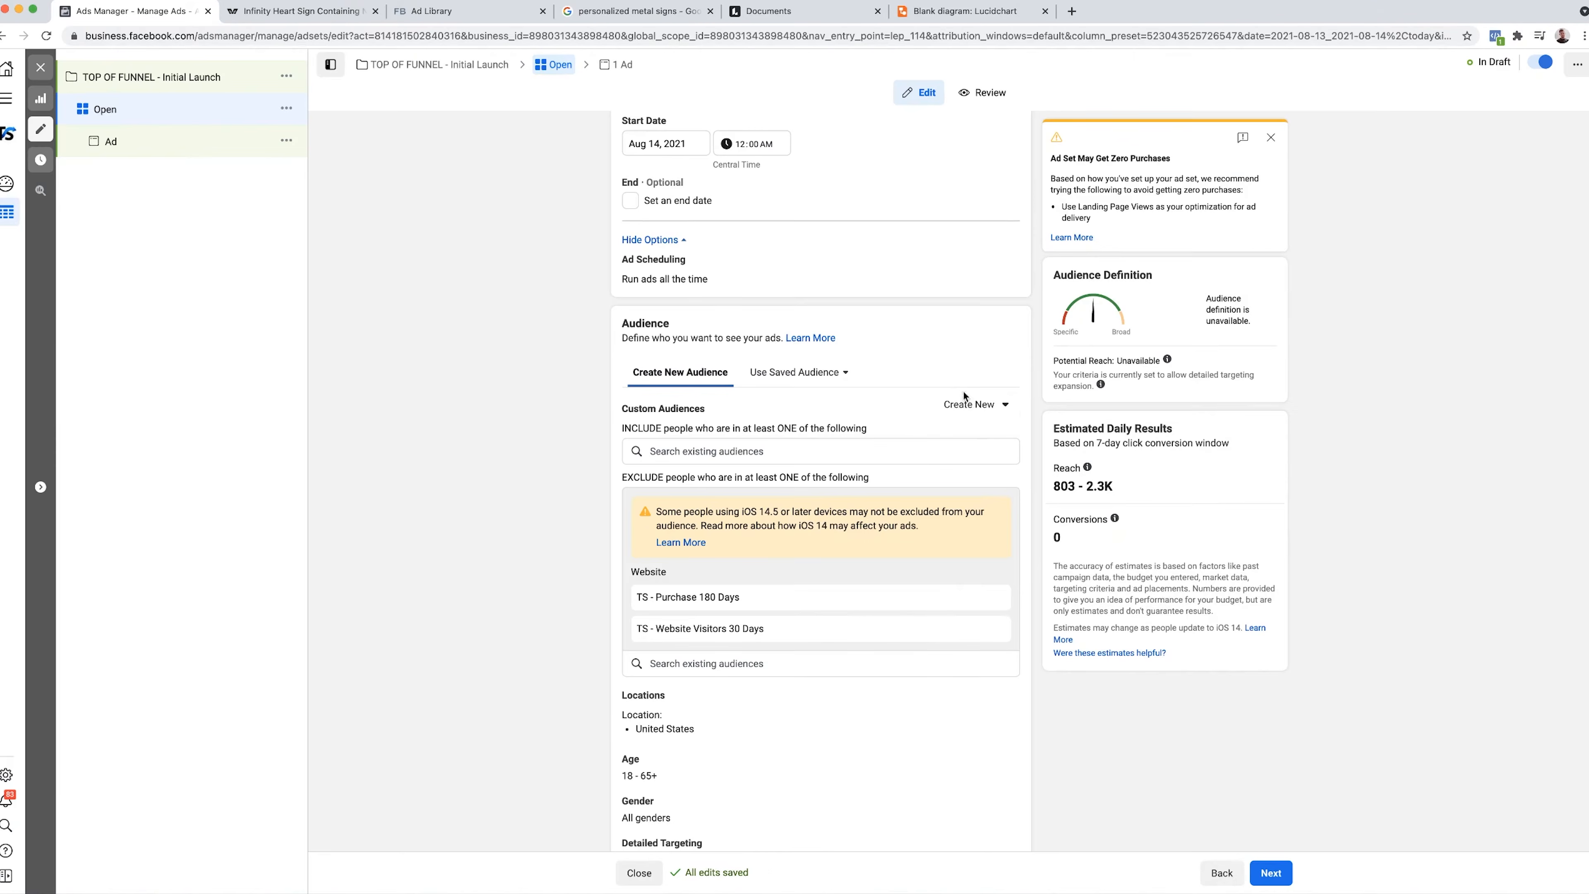
# - Start a new Instagram account custom audience of everyone who engaged with the professional account, with a retention of 30 days
pyautogui.click(968, 402)
pyautogui.click(971, 463)
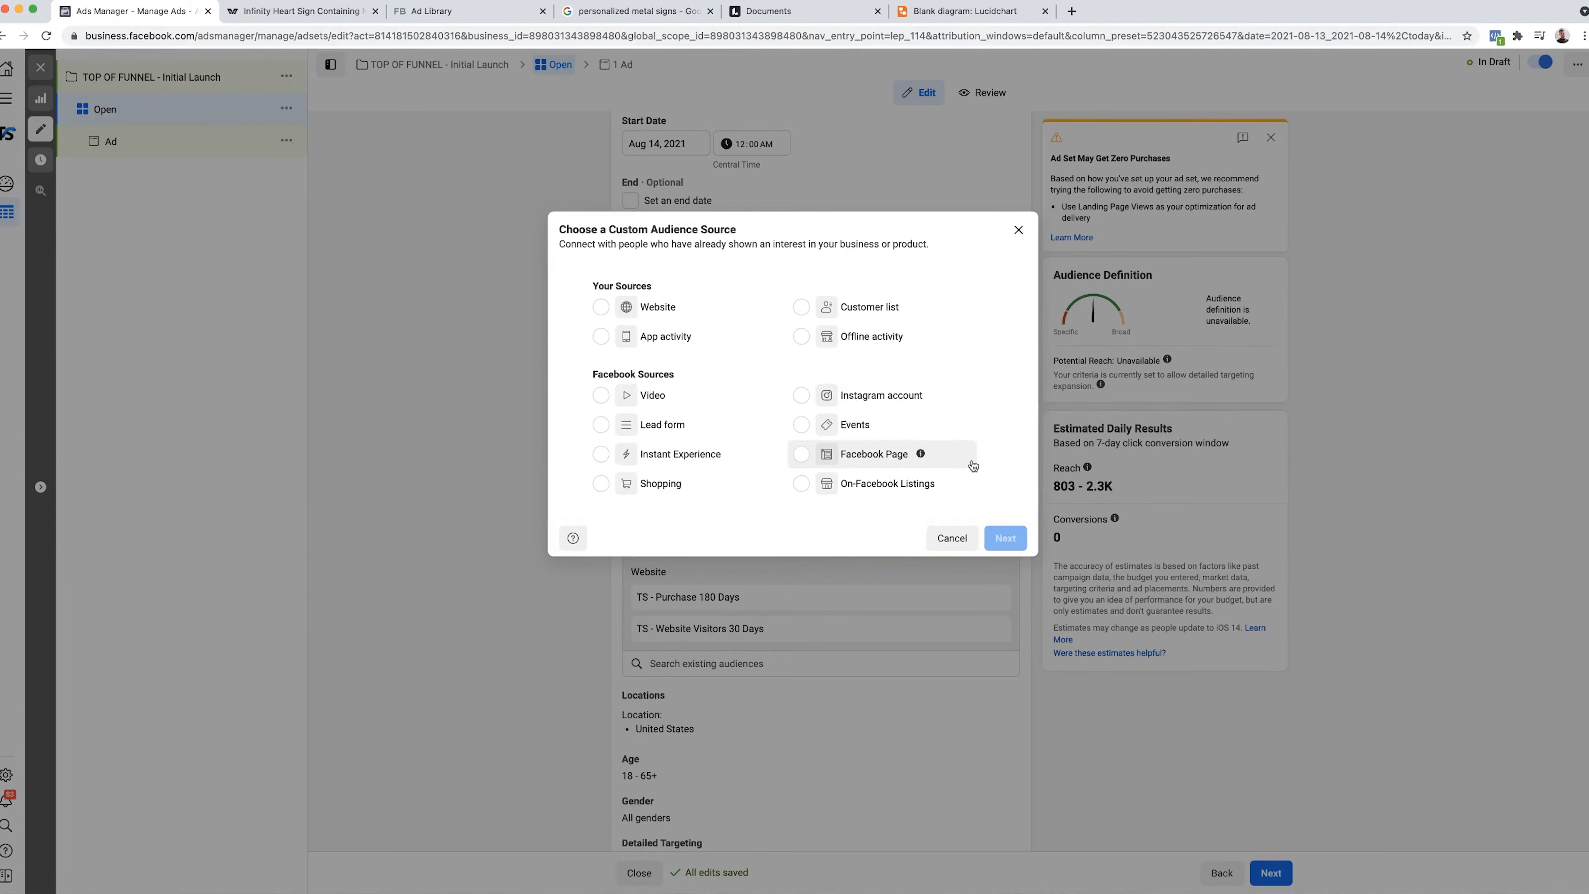
pyautogui.click(882, 396)
pyautogui.click(1004, 537)
pyautogui.doubleClick(677, 388)
pyautogui.write('30')
pyautogui.click(740, 379)
# - Name the Instagram audience "TS - IG Engagement 30 Days" and create it
pyautogui.click(660, 503)
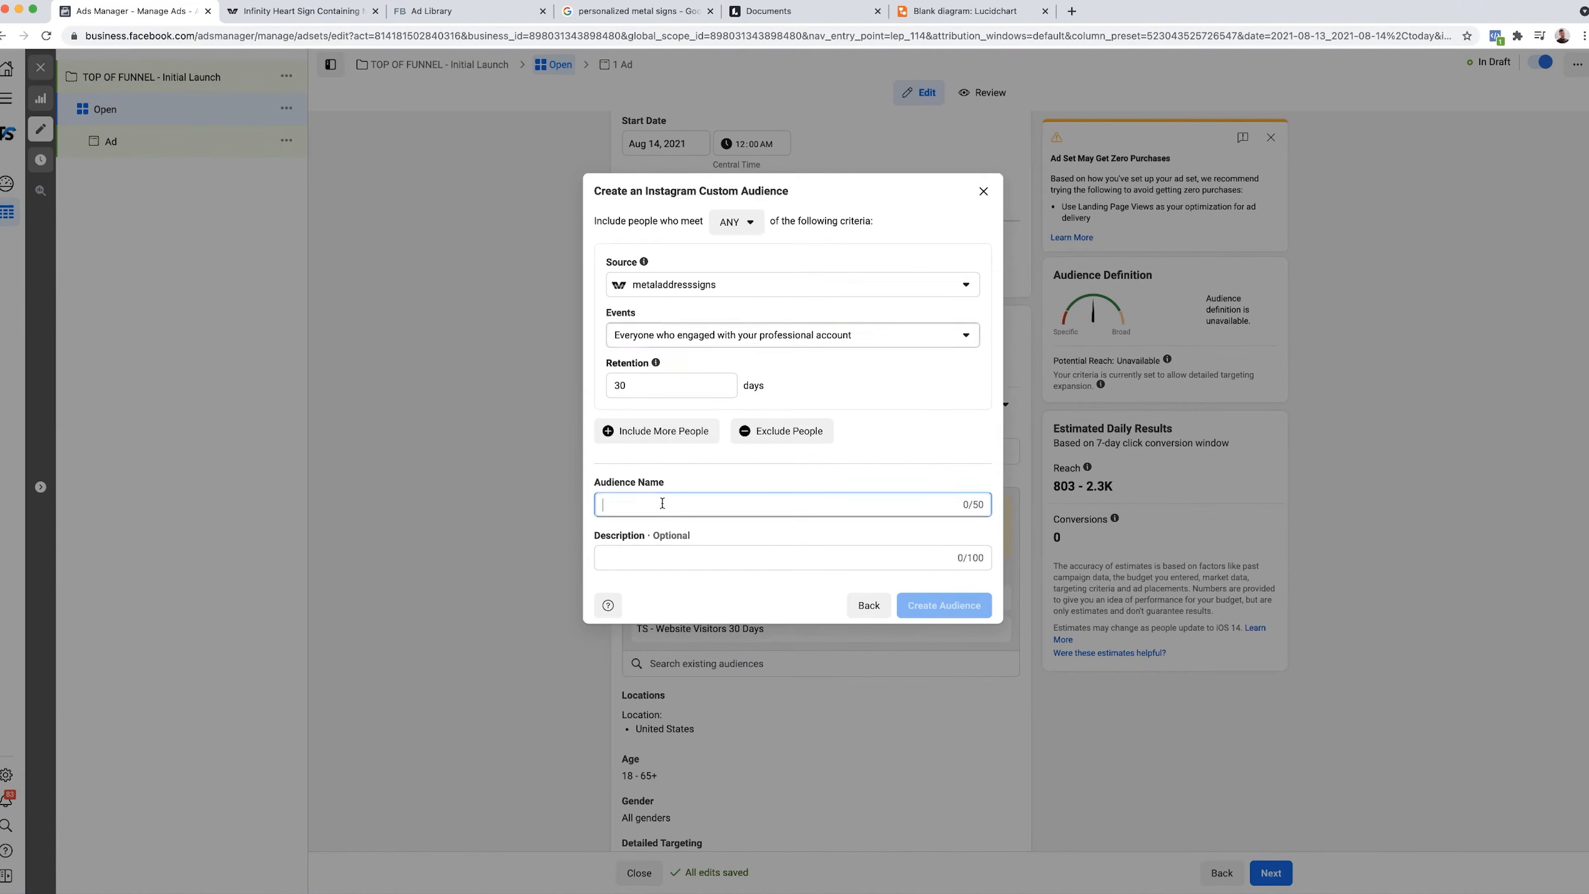
pyautogui.write('TS - I')
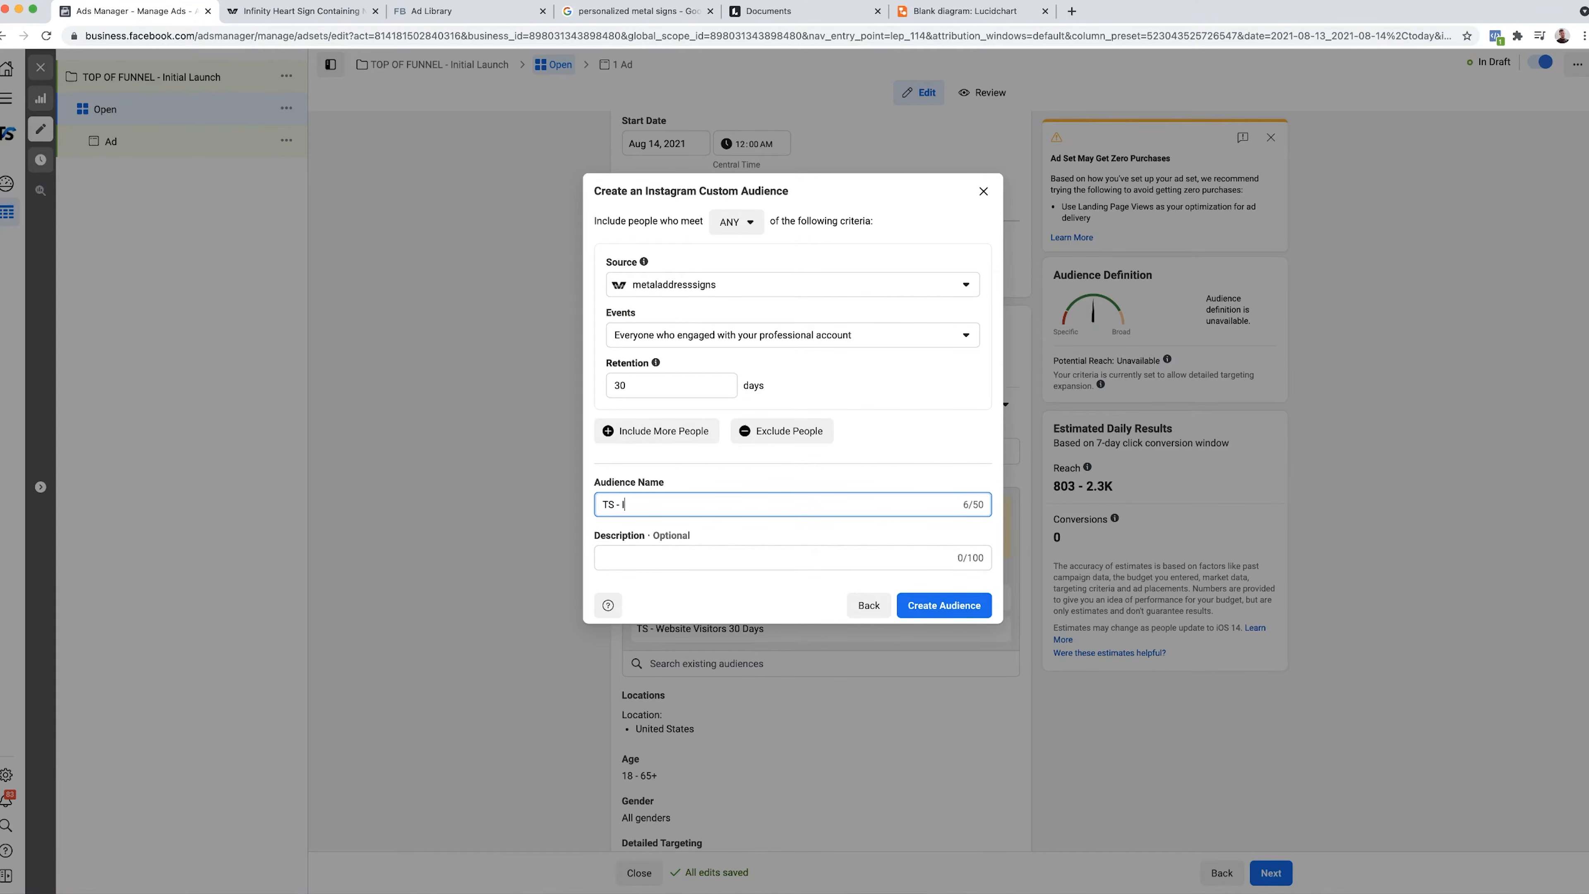
pyautogui.write('G Engagement 30 D')
pyautogui.click(944, 605)
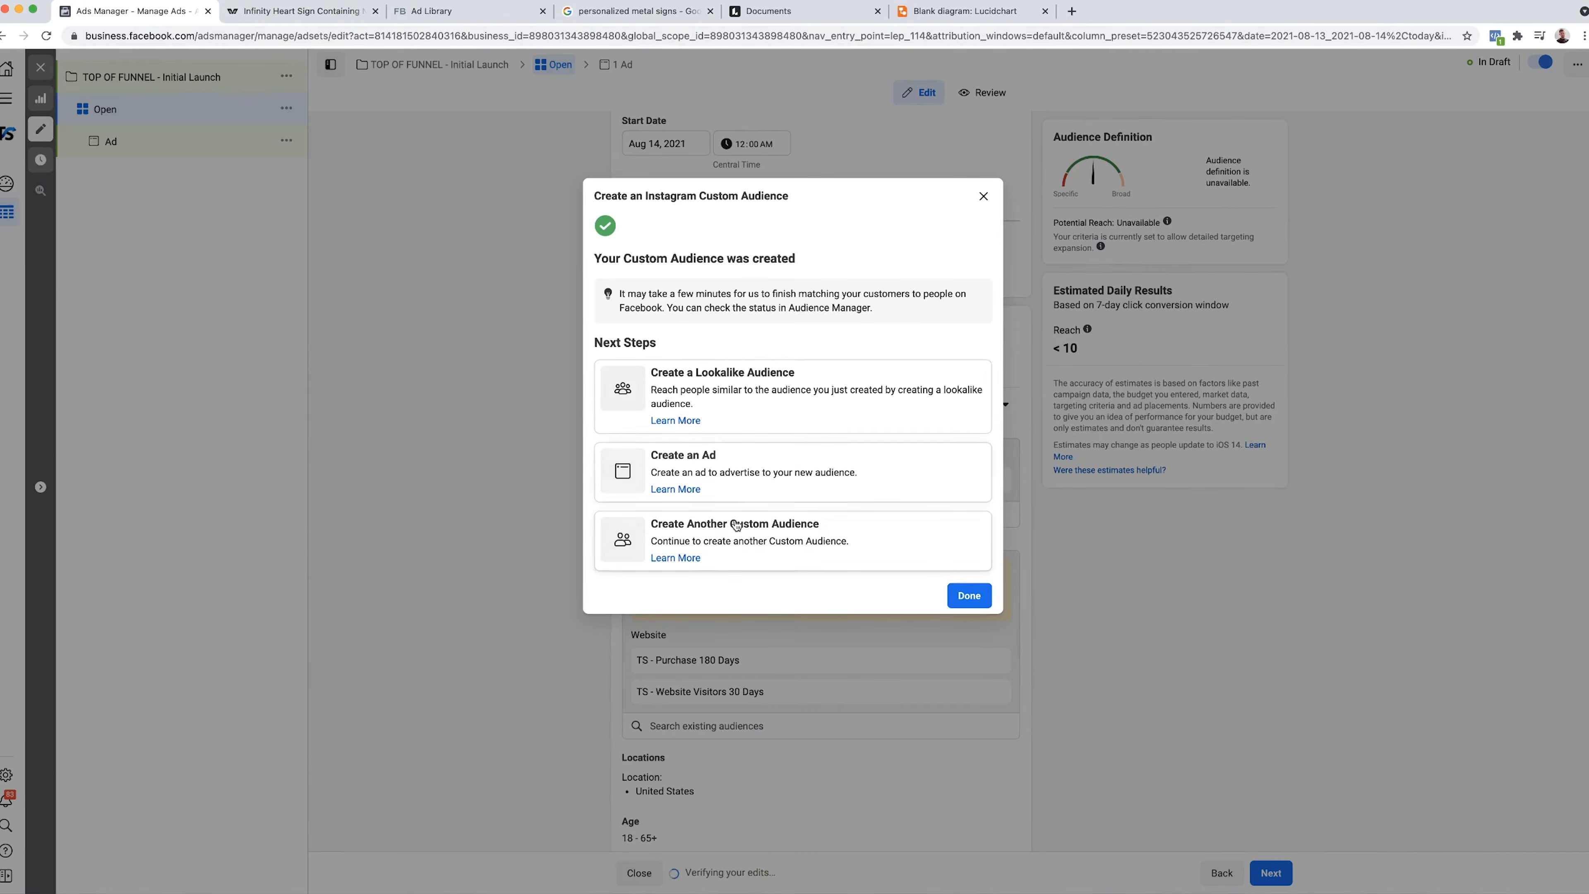
# - Create another custom audience named "TS - FB Engagement 30 Days" from everyone who engaged with the Facebook Page, with 30 days of retention
pyautogui.click(736, 525)
pyautogui.click(802, 455)
pyautogui.click(1005, 538)
pyautogui.click(738, 554)
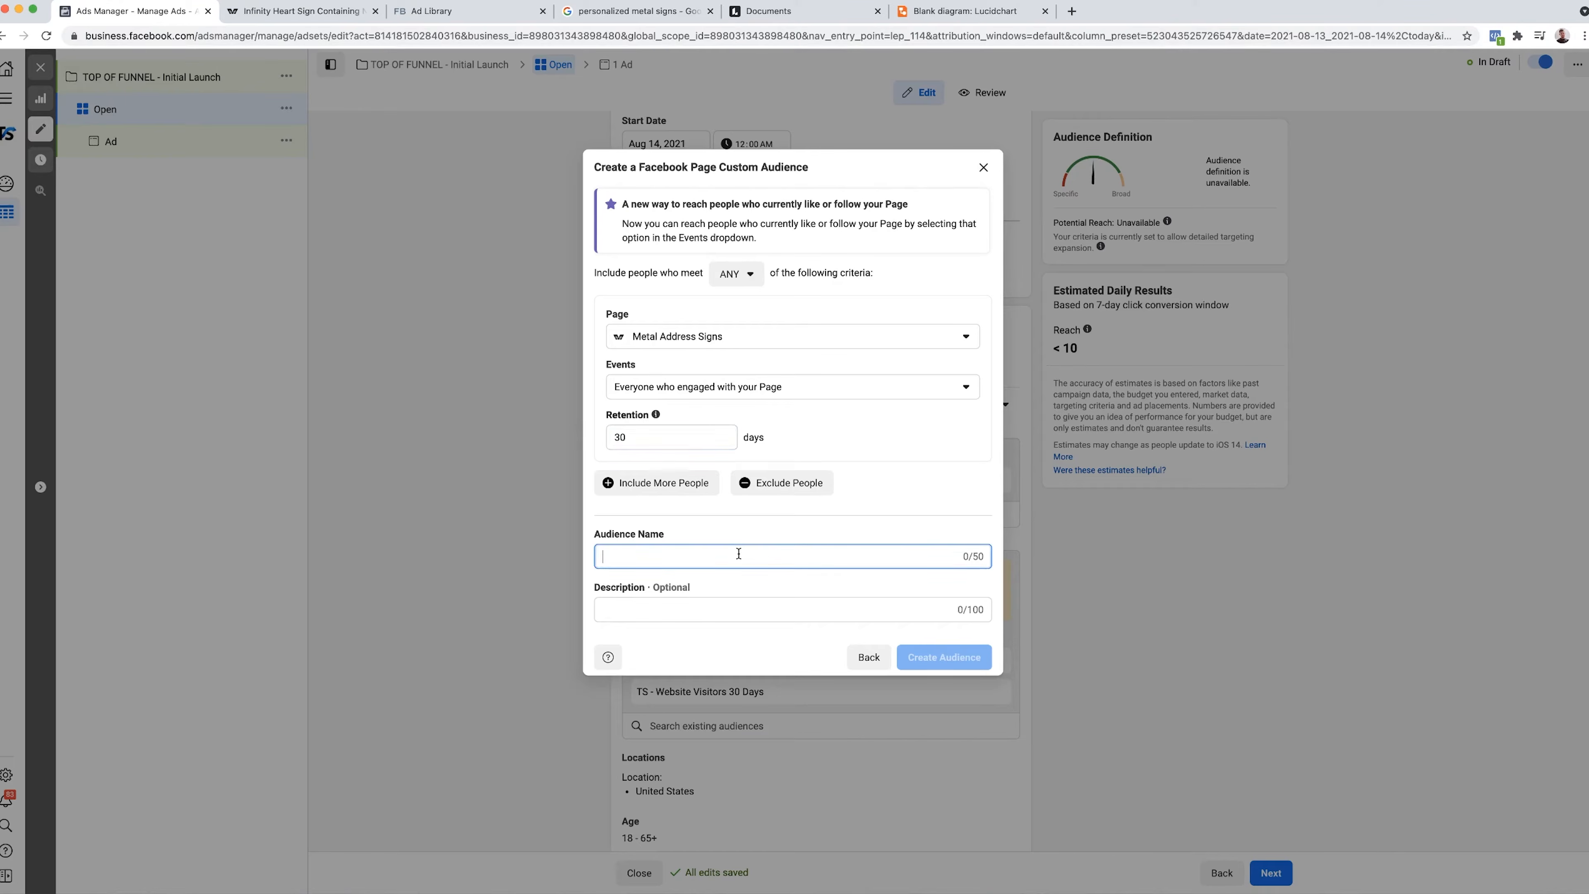
pyautogui.write('TS - FB Engagement 30 Day')
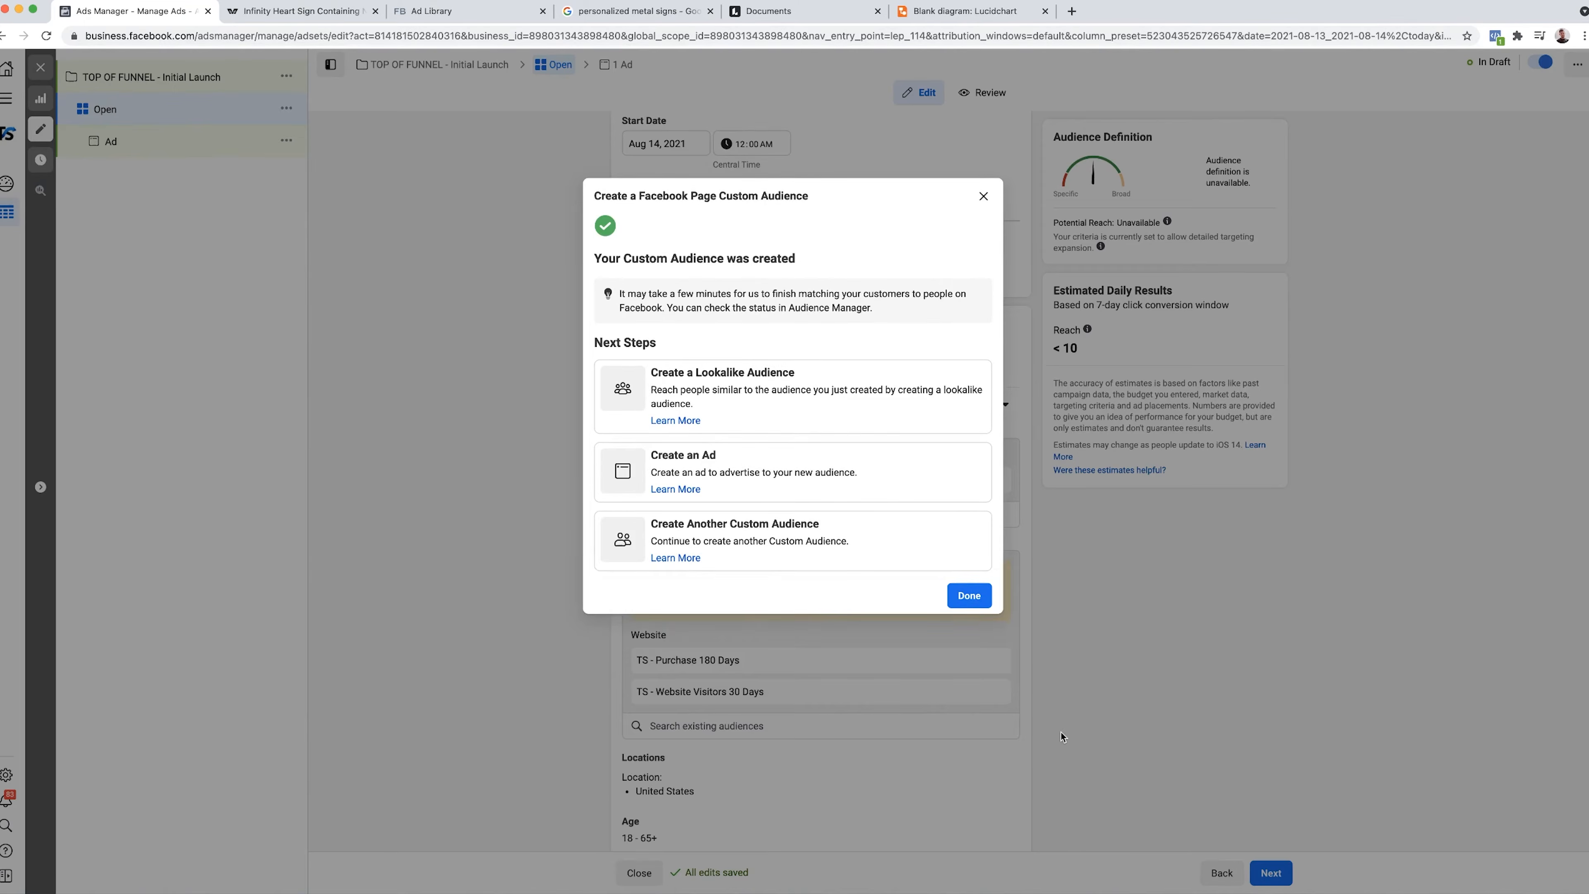
pyautogui.click(969, 595)
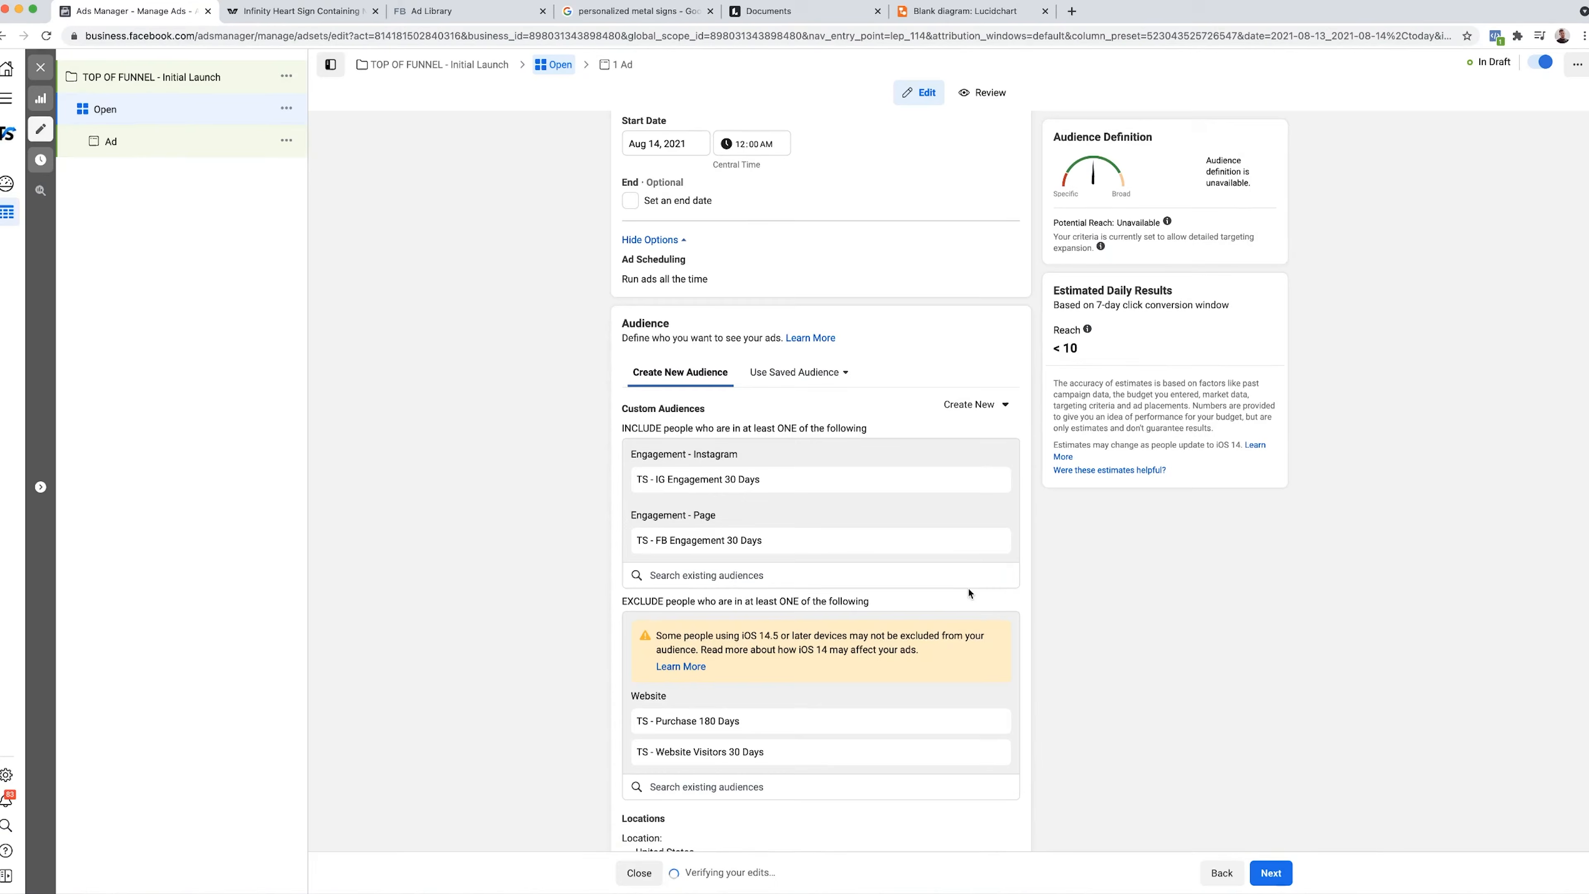
# - Move the Instagram and Facebook Page engagement audiences from the included to the excluded custom audiences
pyautogui.click(976, 480)
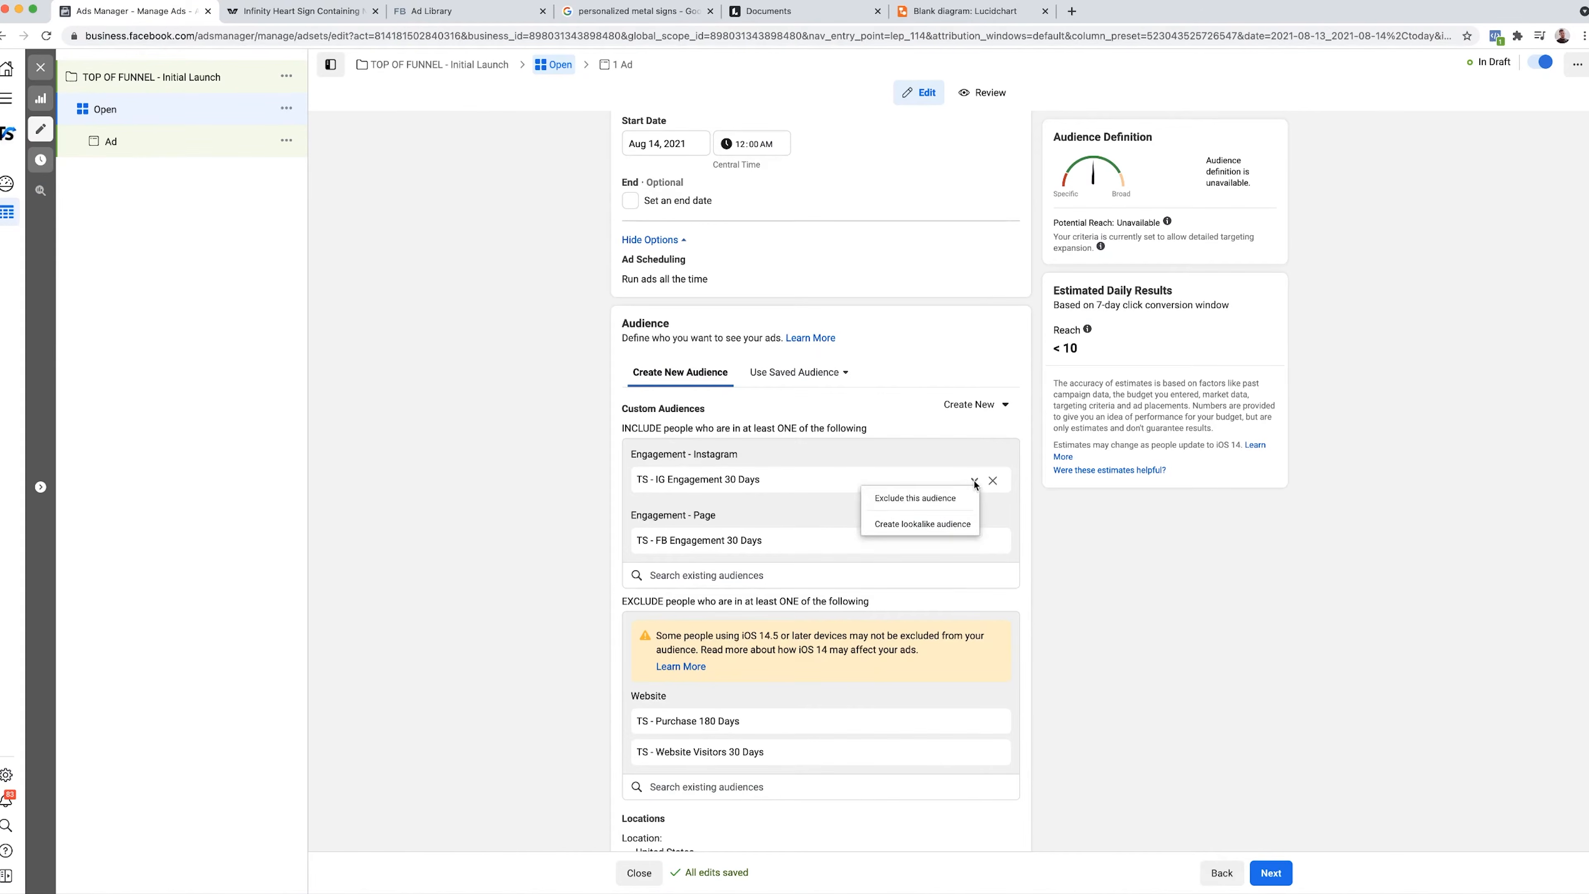
pyautogui.click(958, 520)
pyautogui.click(975, 480)
pyautogui.click(956, 498)
# - Set the audience's minimum age to 25 and keep the maximum age at 65+
pyautogui.scroll(-3, 1143, 657)
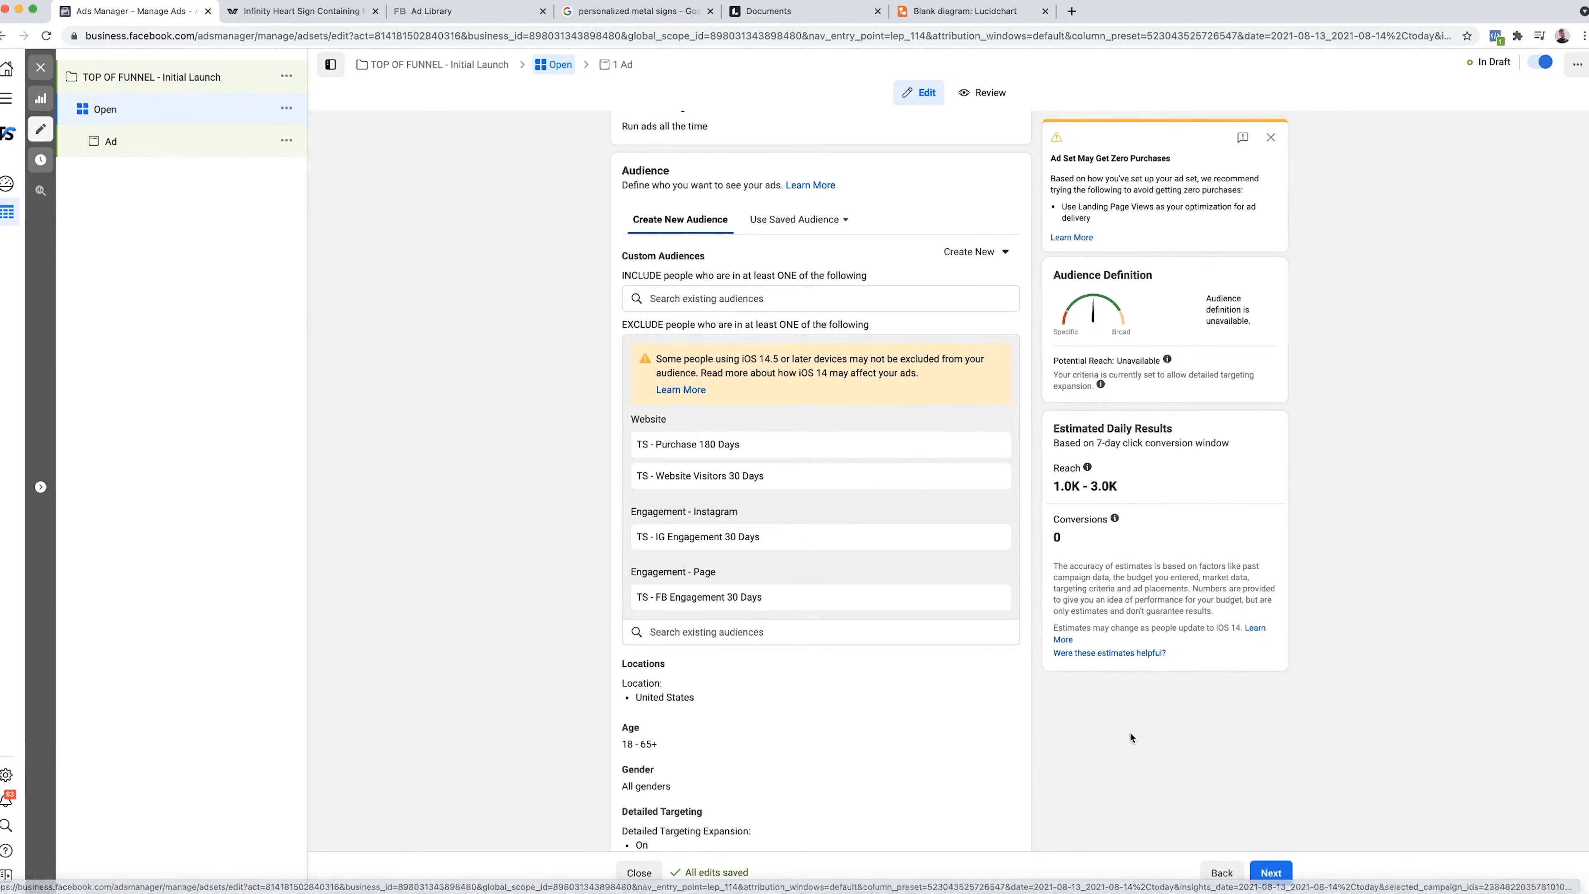
pyautogui.scroll(-1, 1131, 738)
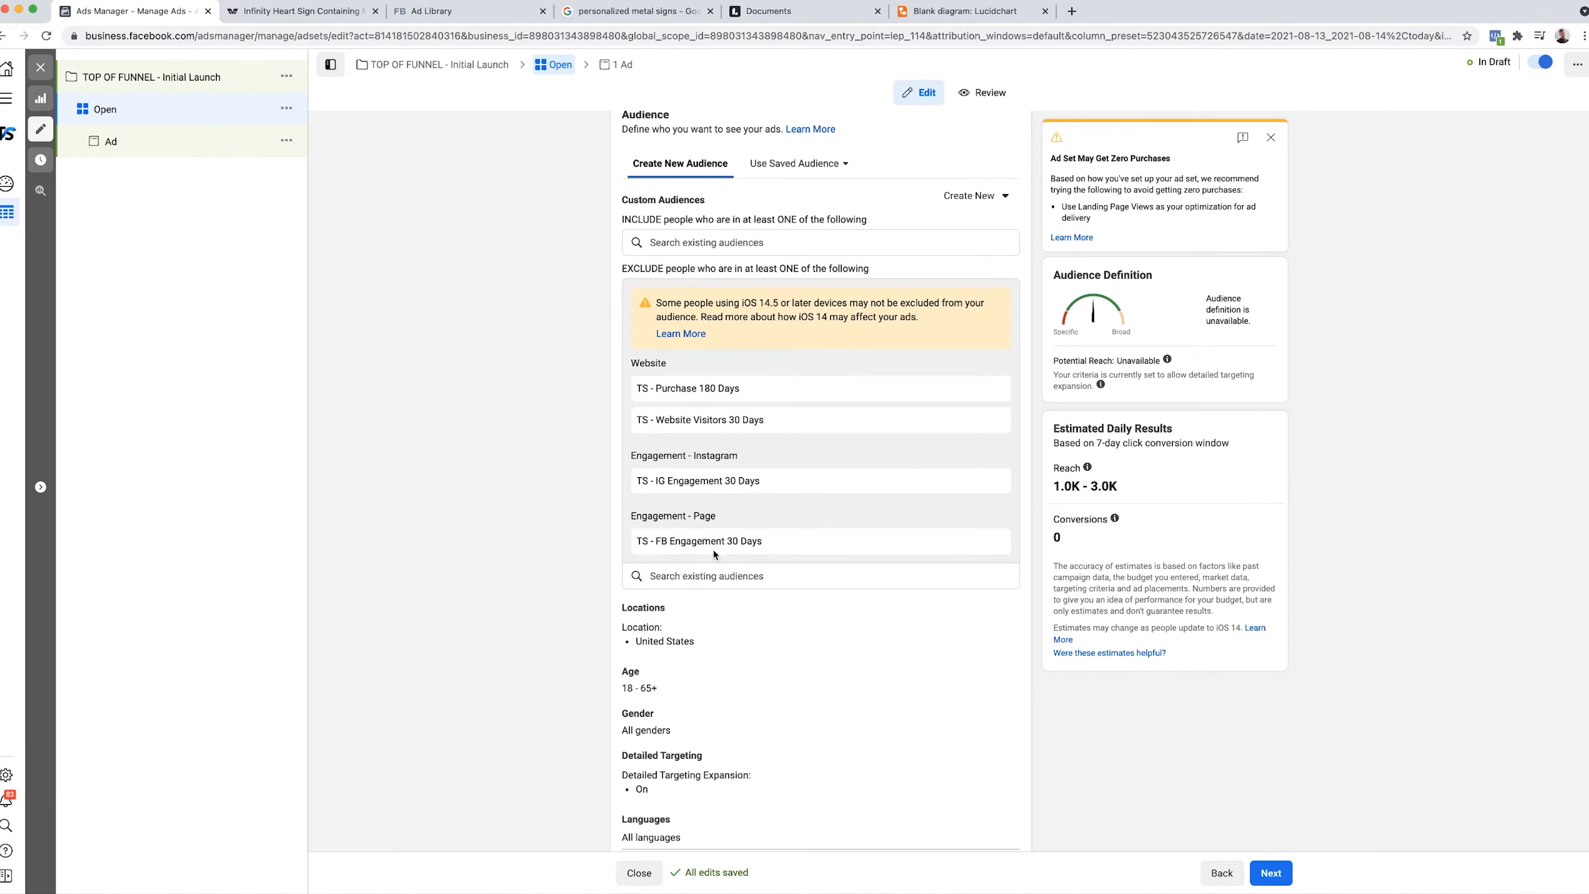
pyautogui.scroll(-1, 497, 648)
pyautogui.scroll(3, 496, 644)
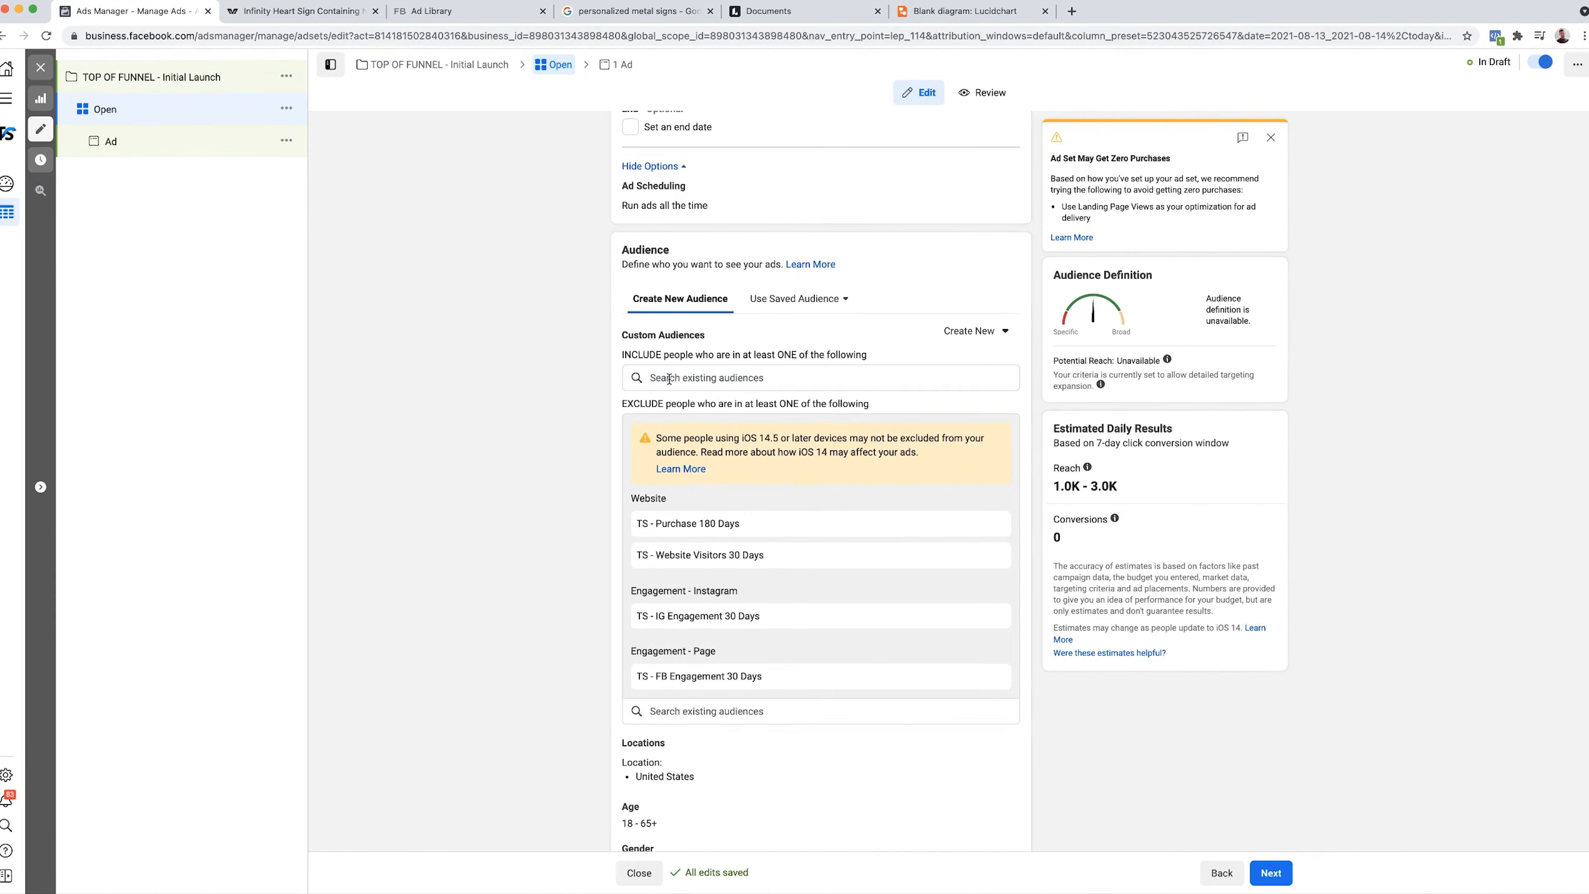
pyautogui.scroll(-4, 647, 607)
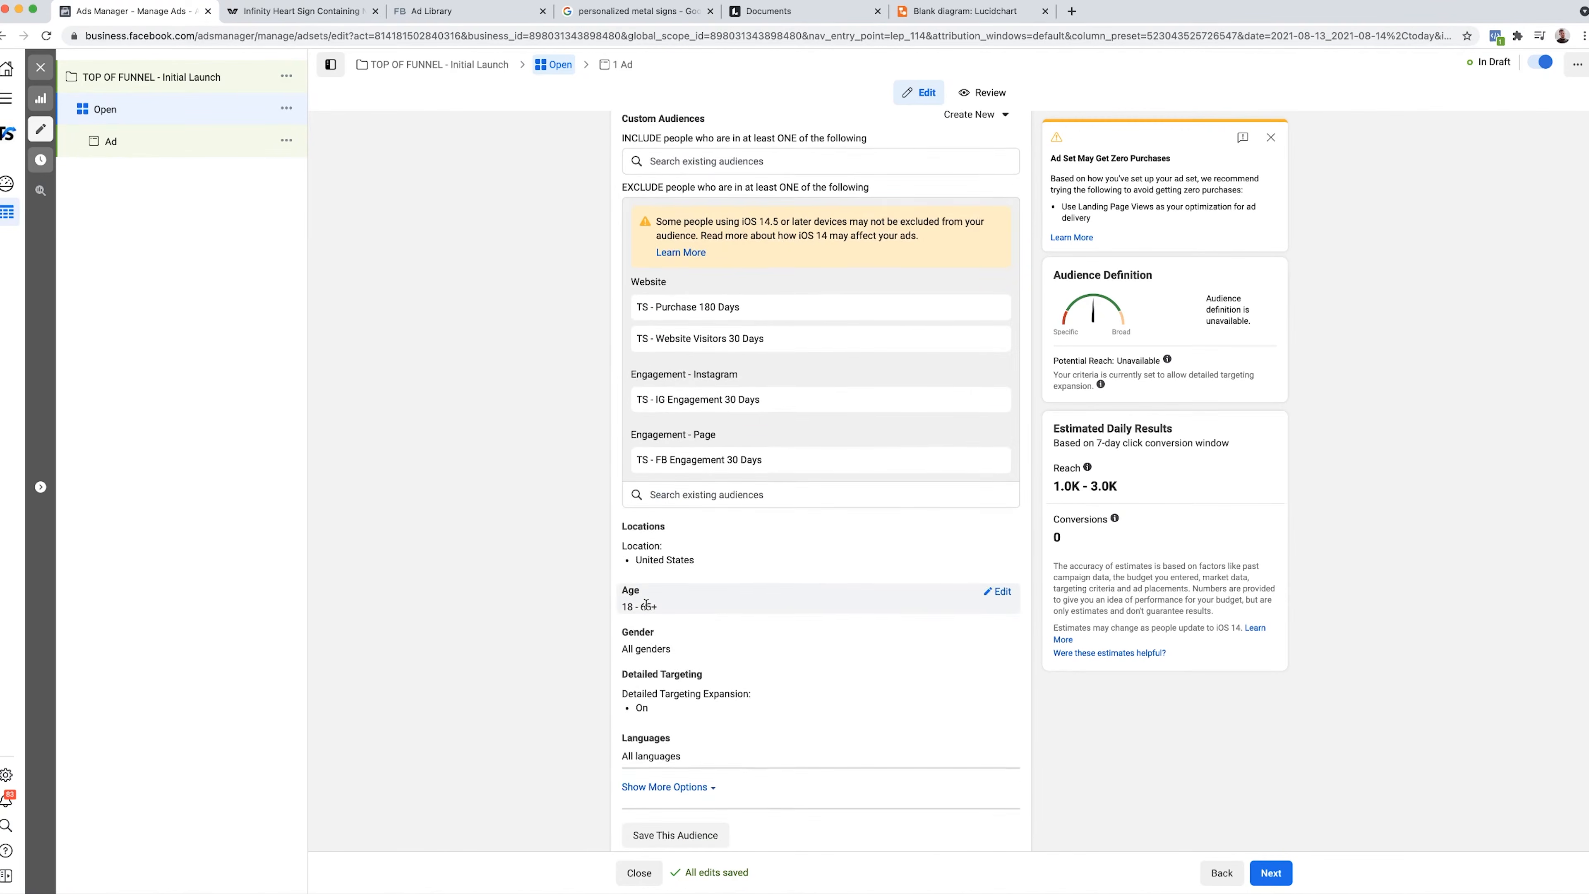
pyautogui.click(999, 566)
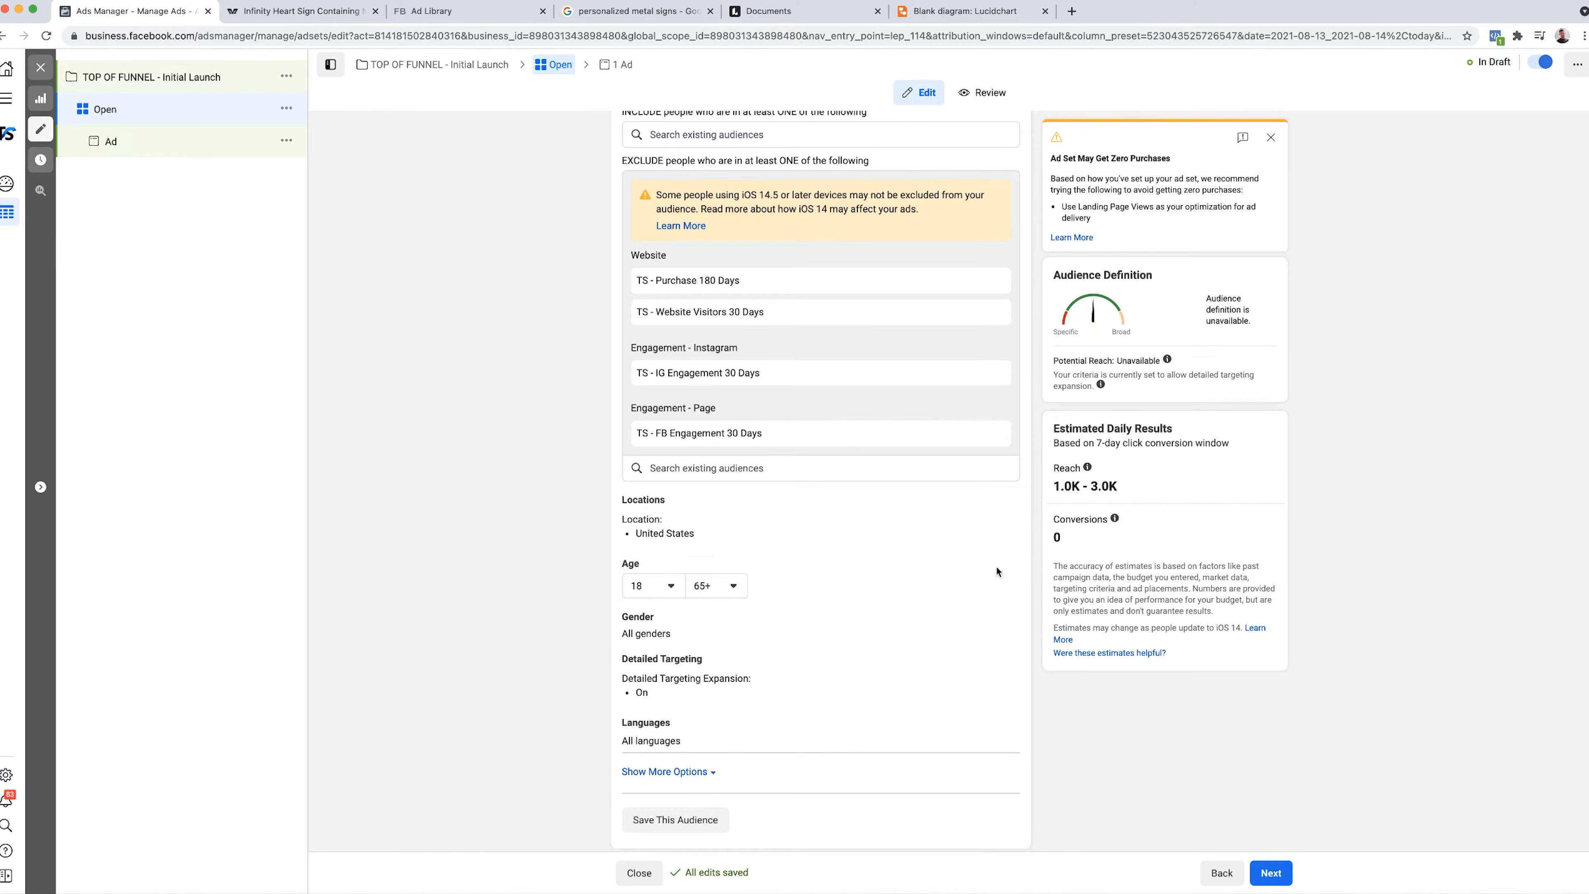
pyautogui.click(648, 585)
pyautogui.scroll(-2, 690, 676)
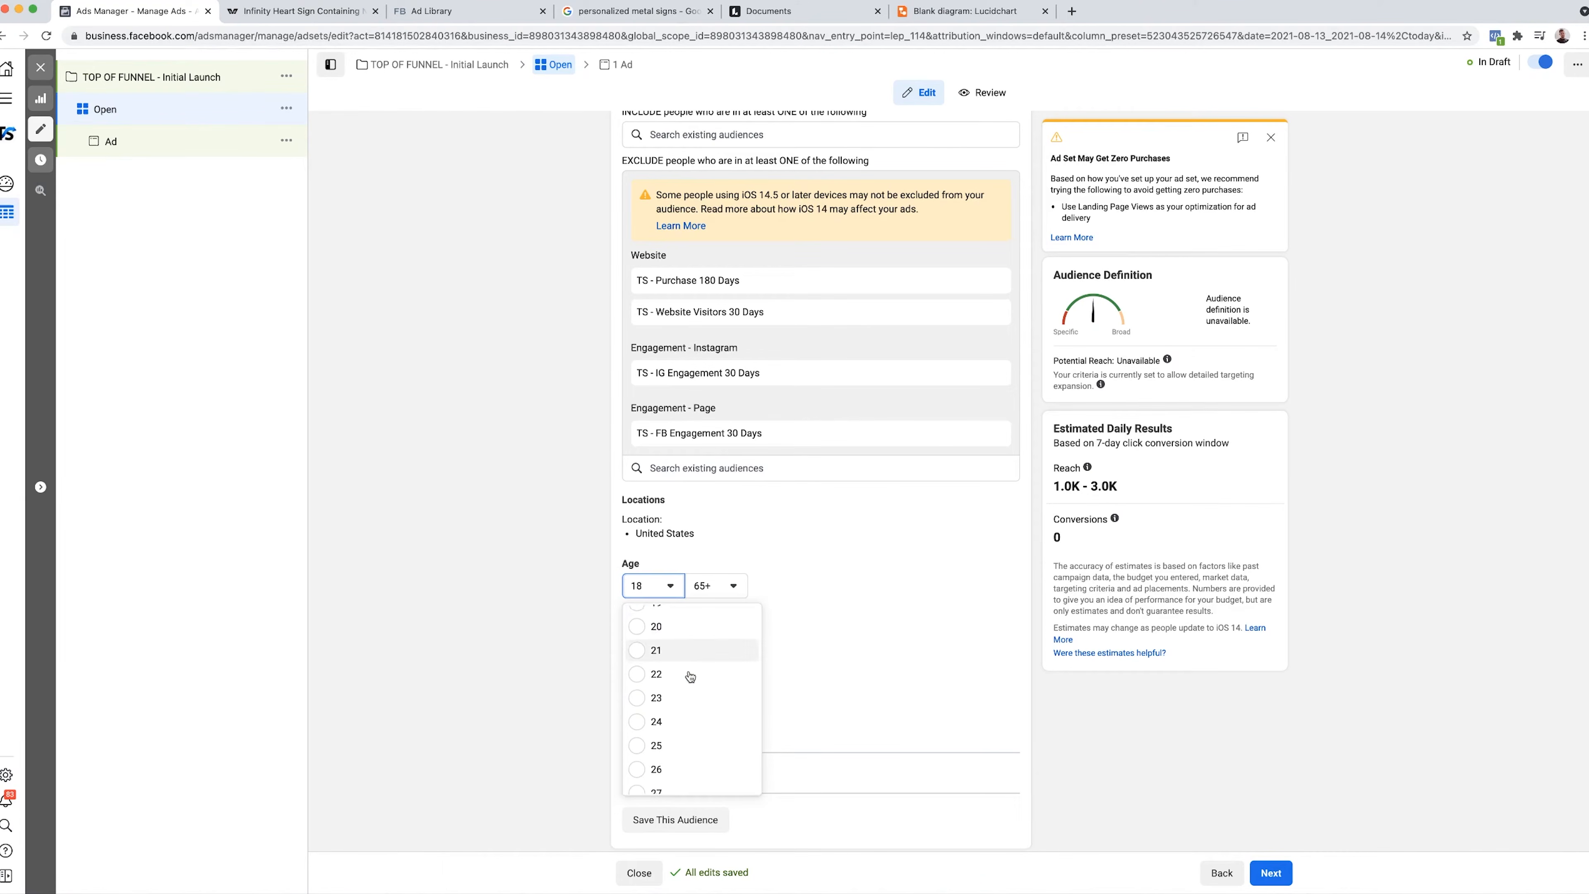
pyautogui.scroll(-3, 690, 676)
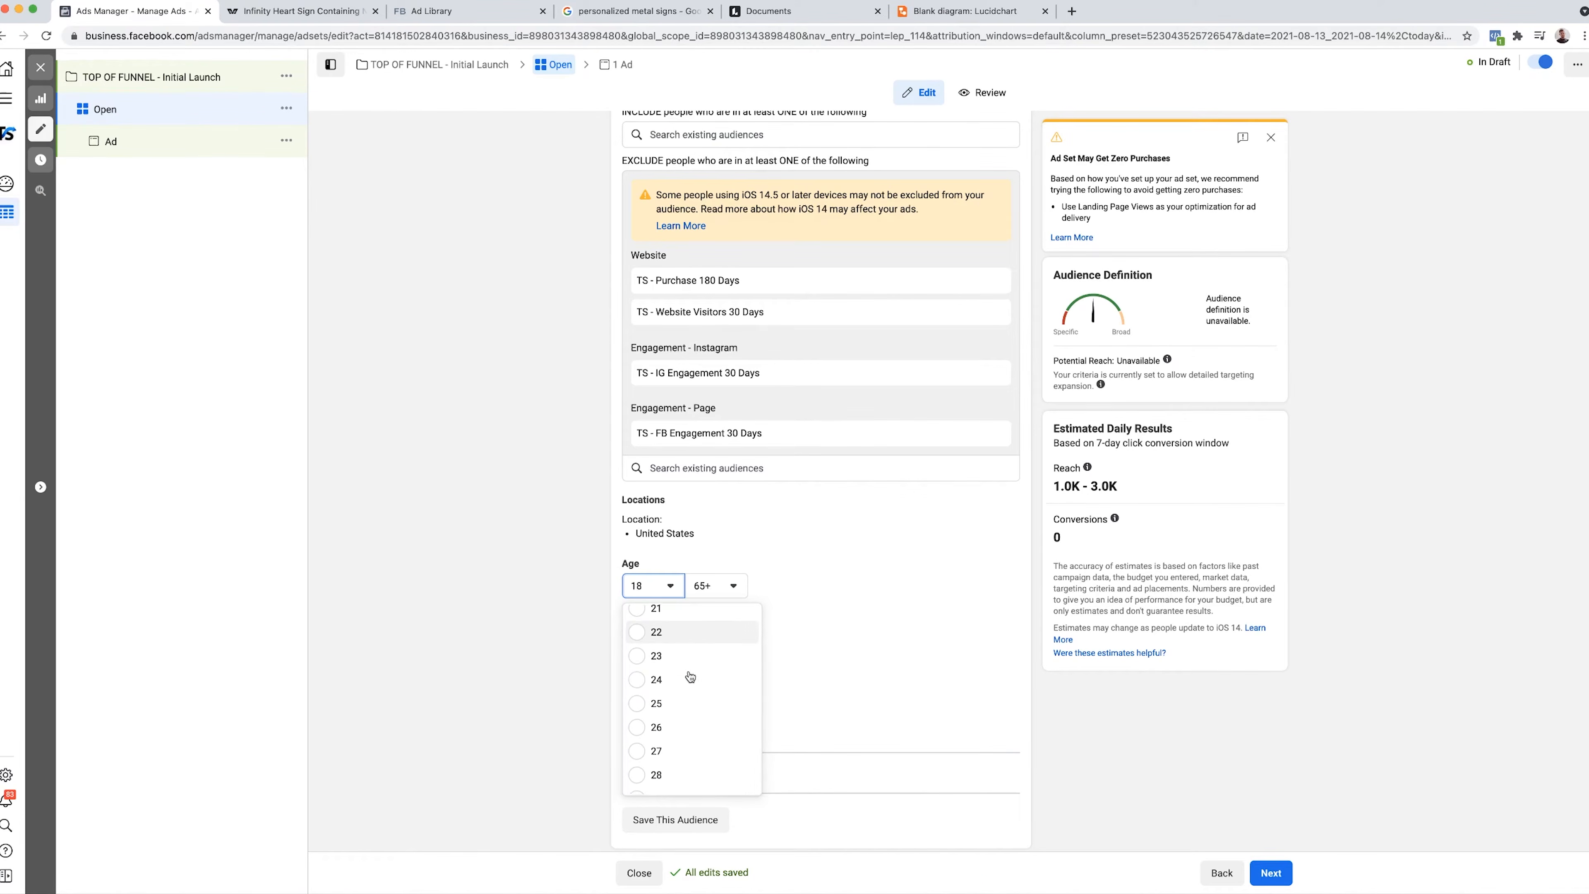
pyautogui.scroll(-3, 690, 677)
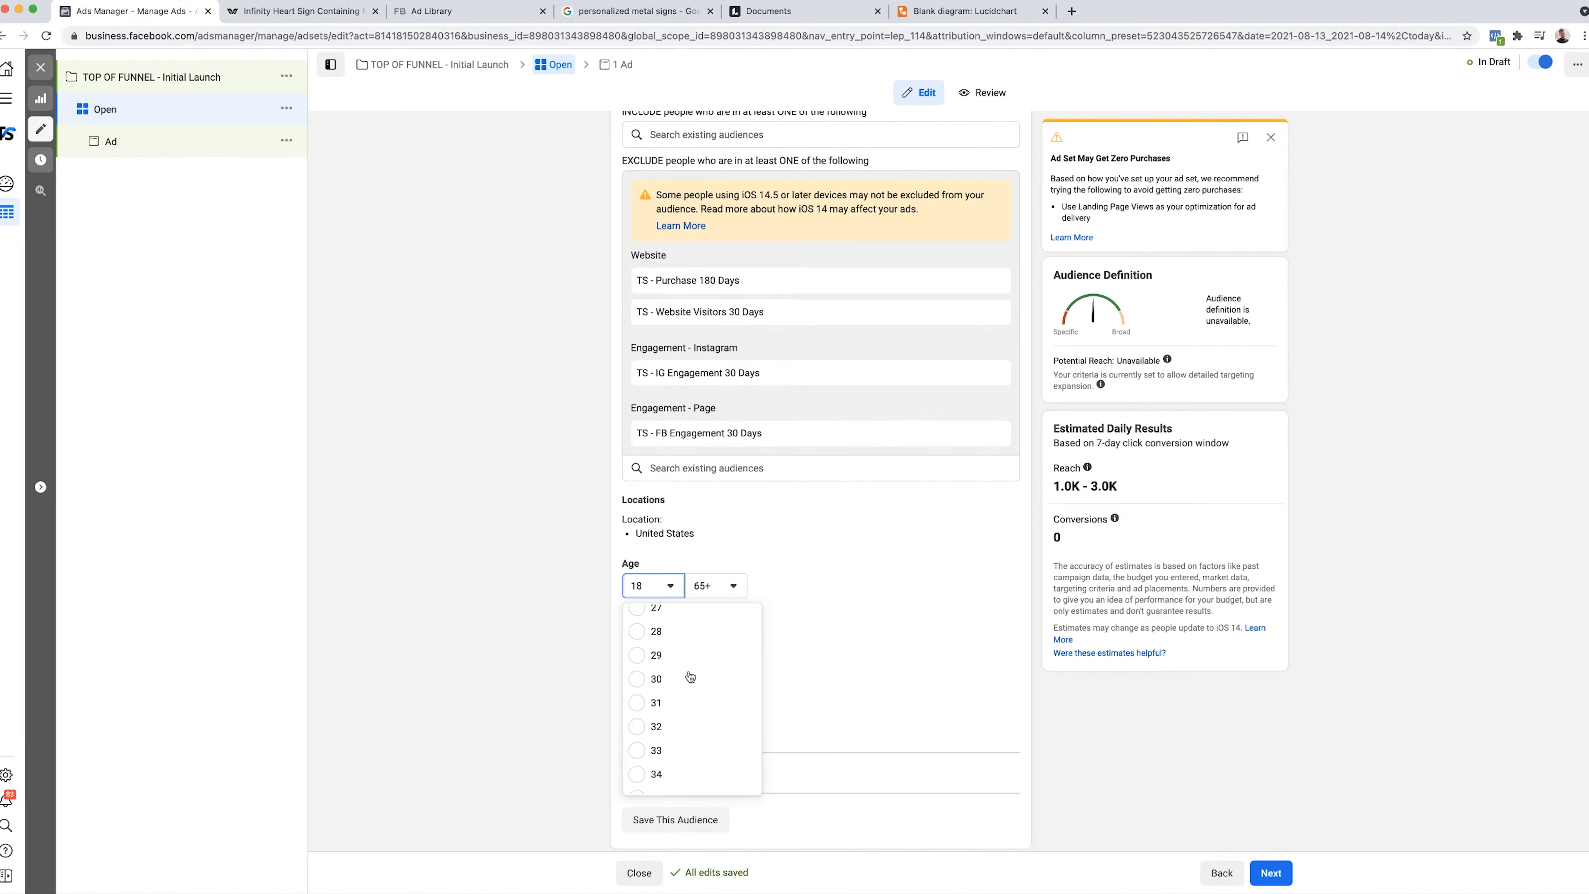
pyautogui.scroll(3, 681, 676)
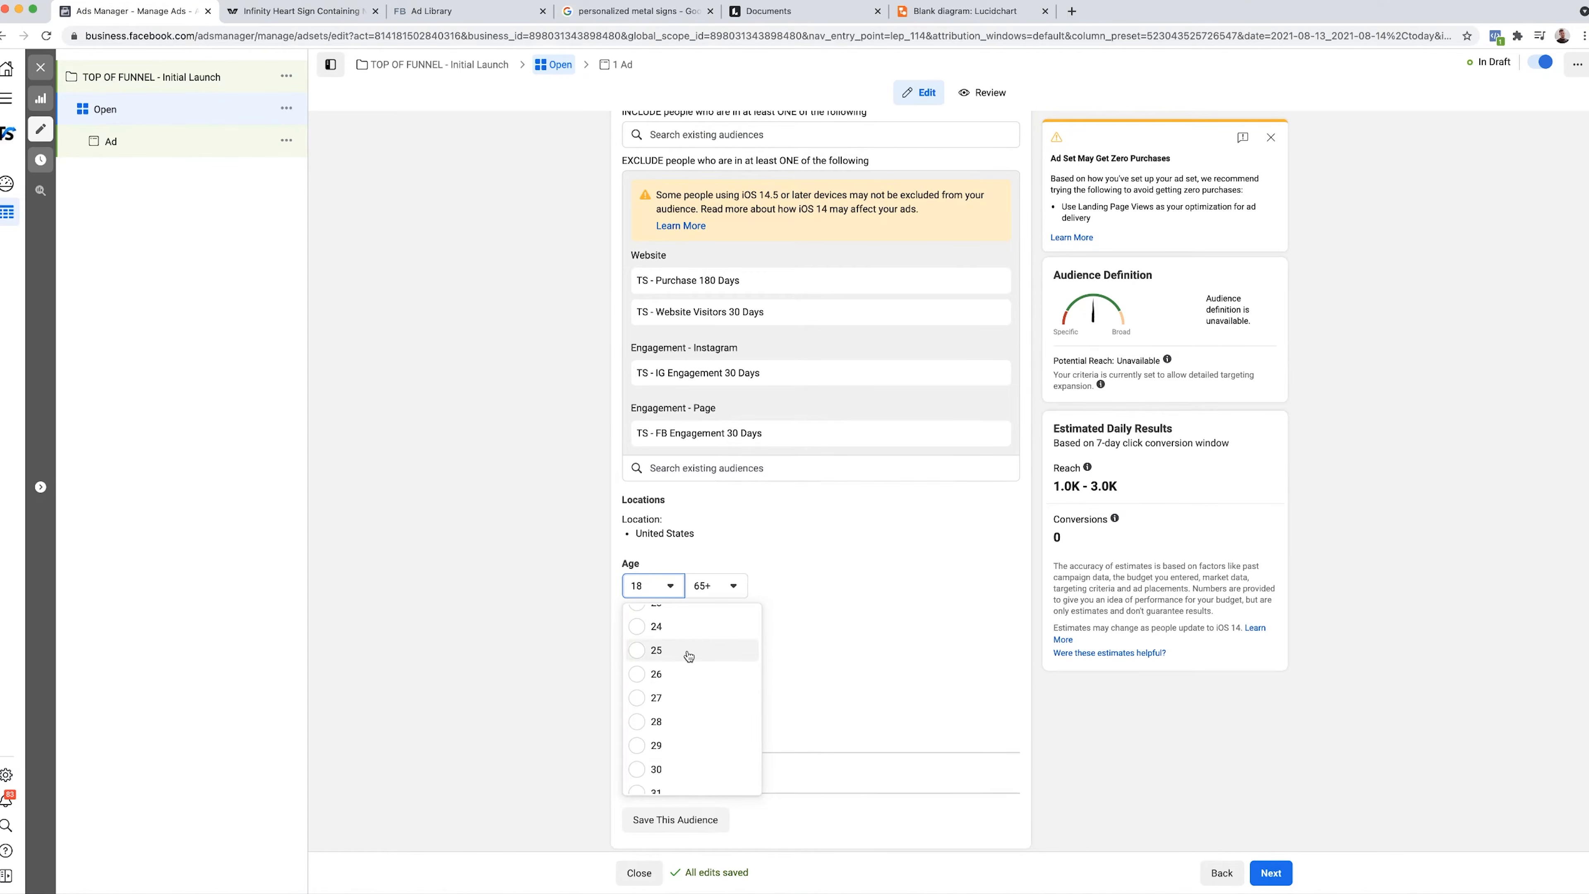
pyautogui.click(688, 650)
pyautogui.click(729, 586)
pyautogui.scroll(3, 728, 667)
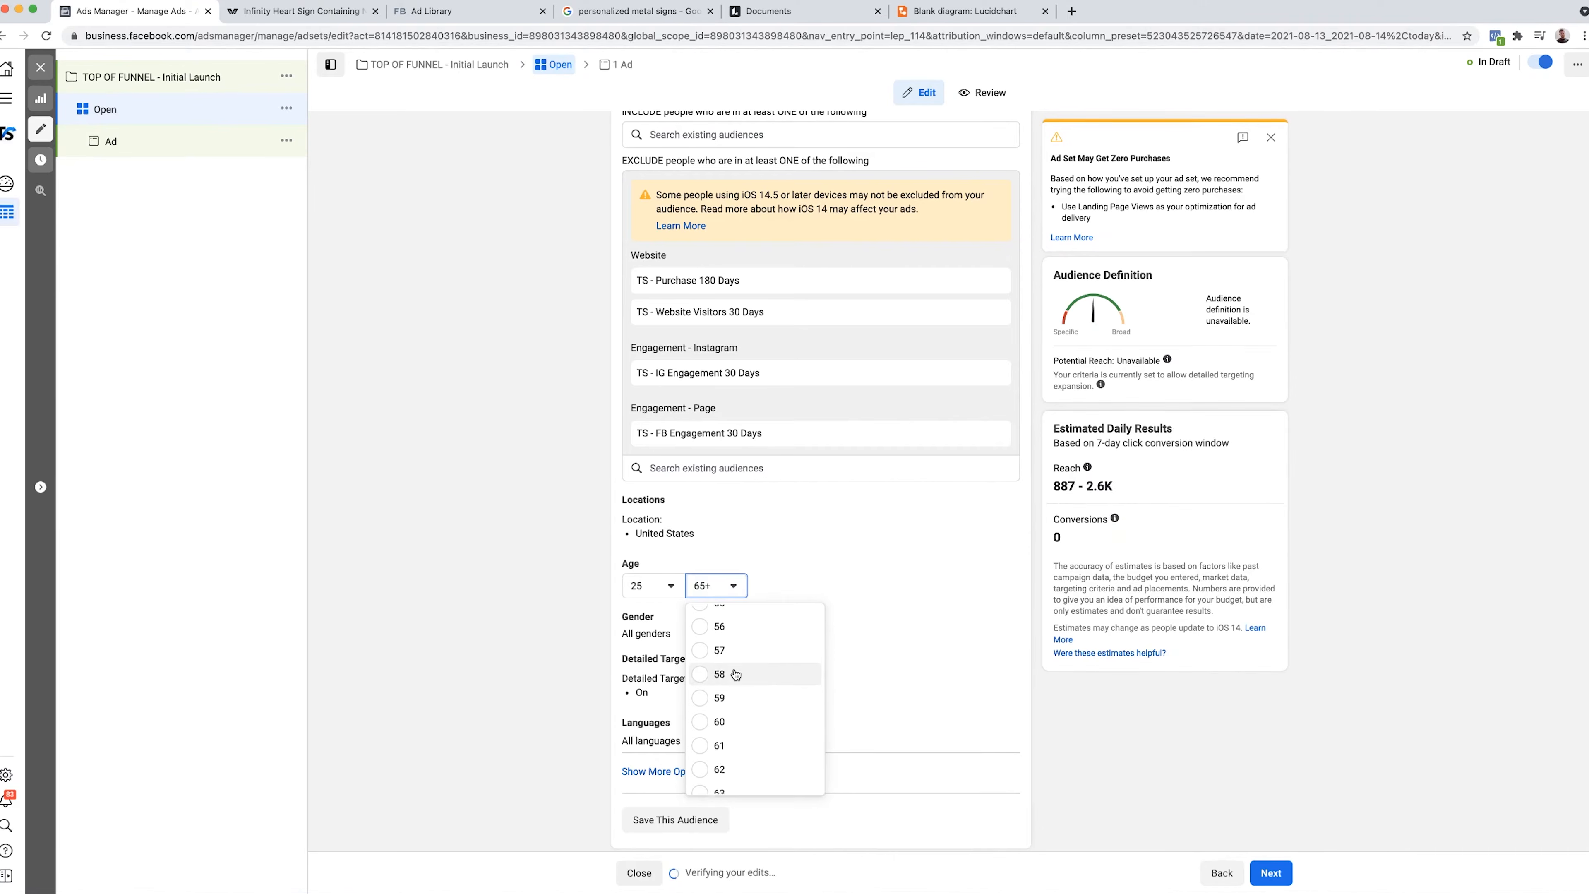
pyautogui.click(787, 562)
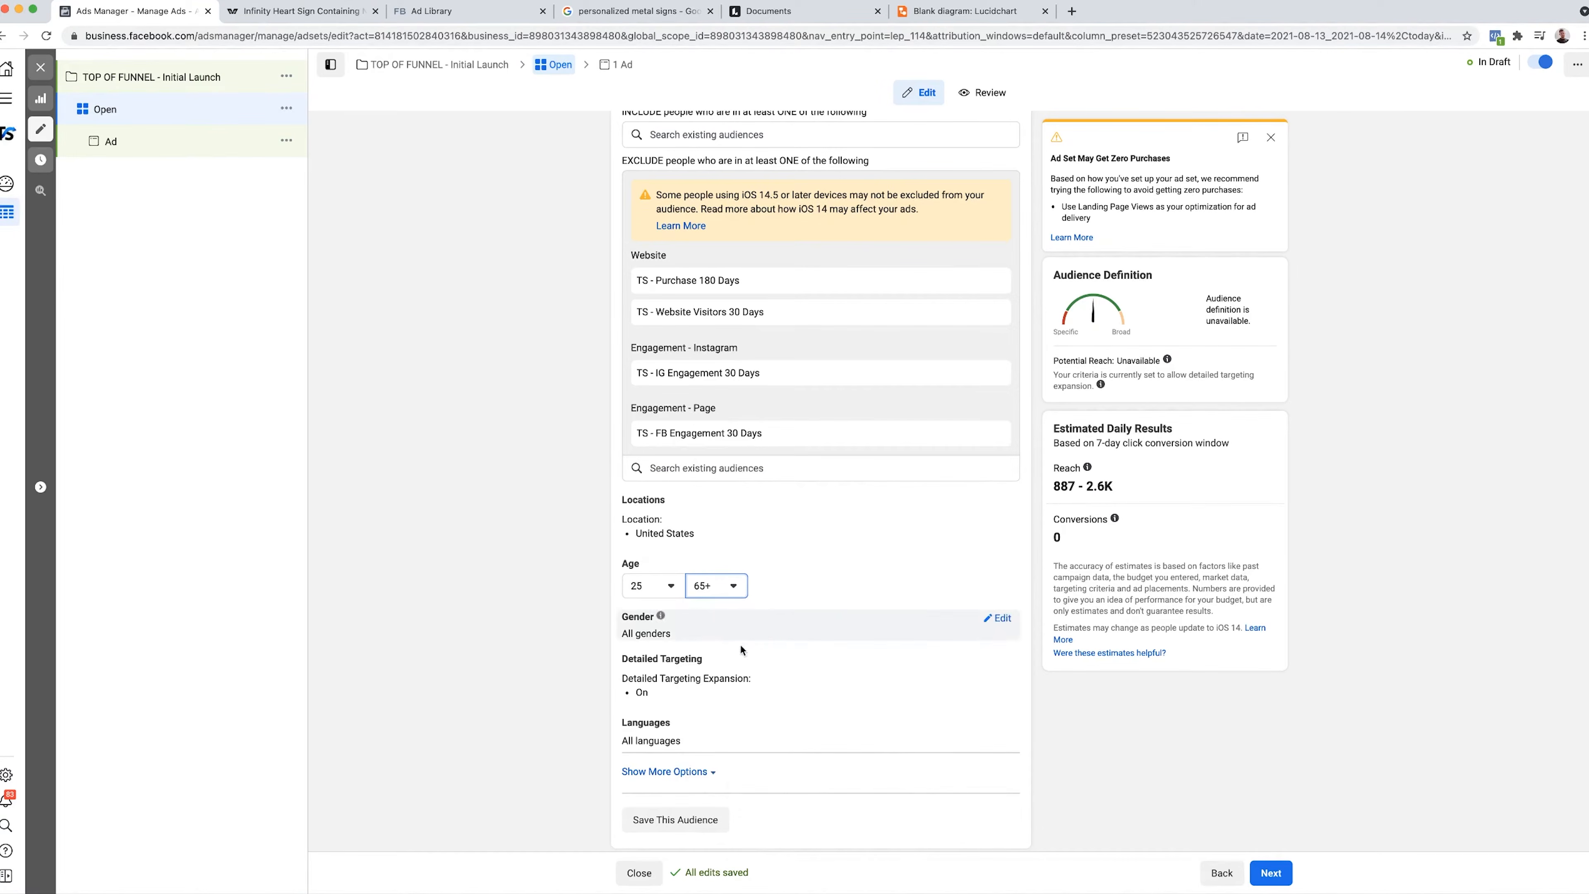
# - Open the detailed targeting settings for editing and check the interest and expansion options
pyautogui.click(1001, 663)
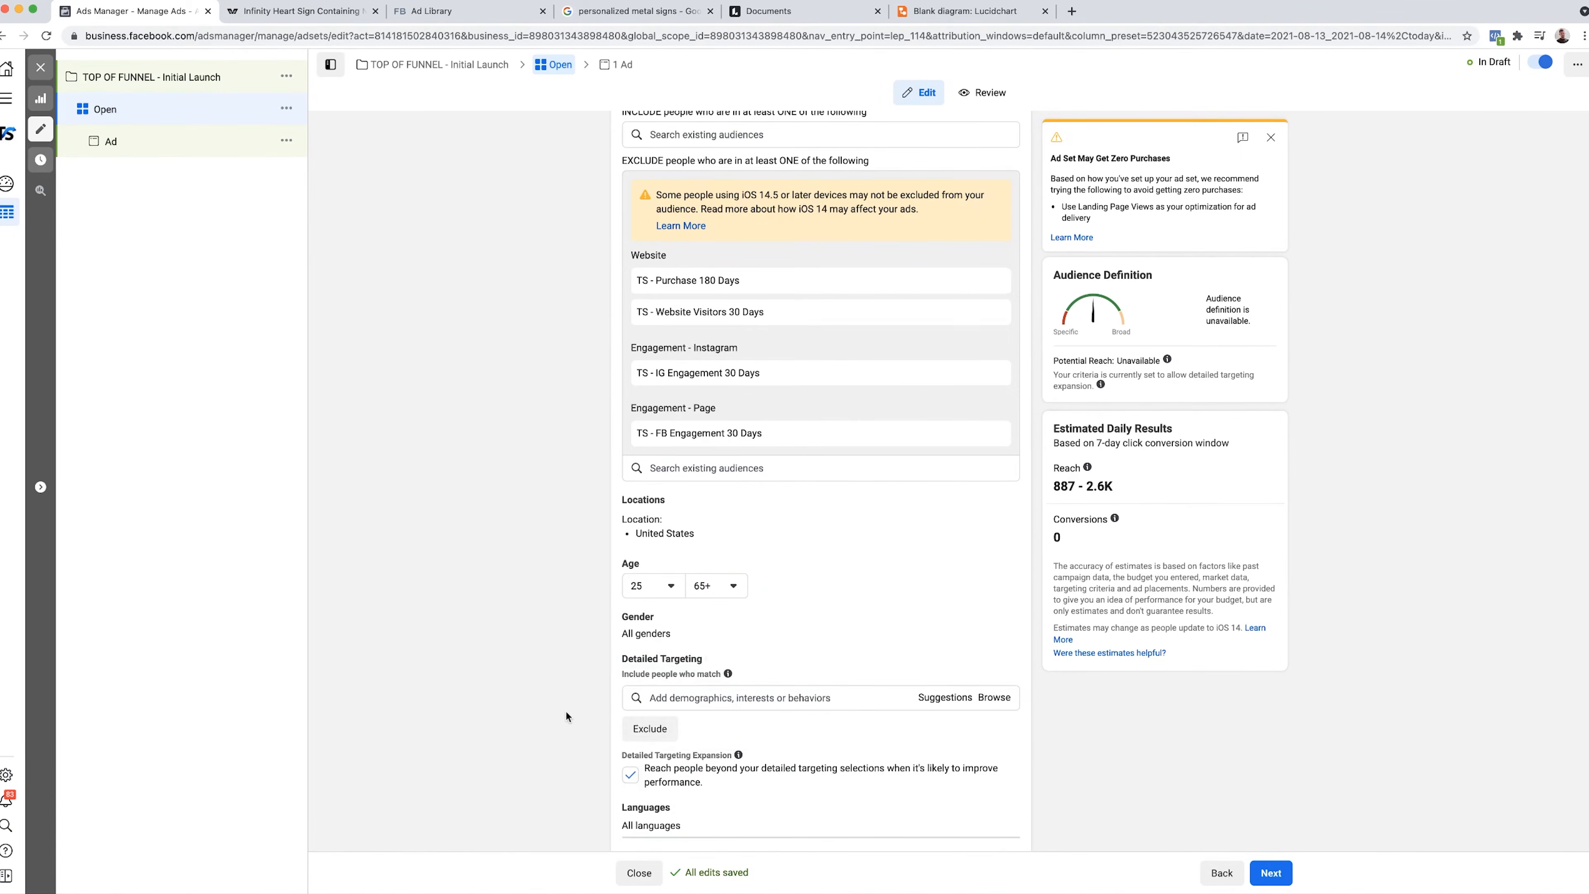
pyautogui.scroll(10, 568, 720)
pyautogui.scroll(-10, 566, 716)
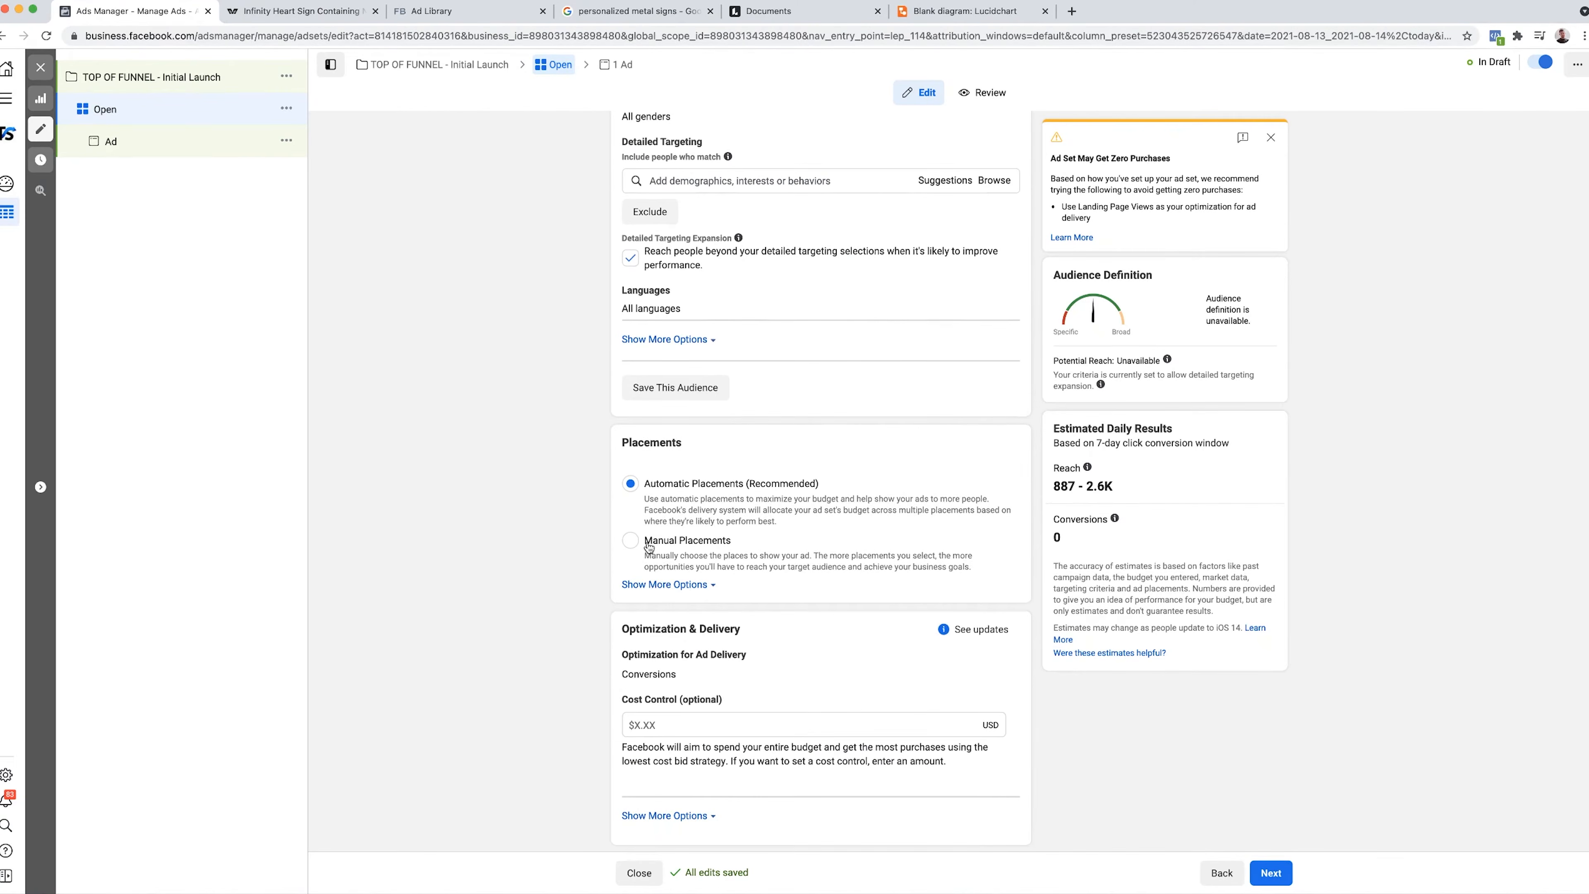
# - Switch the ad set to manual placements and remove the Audience Network and Messenger platforms
pyautogui.click(631, 541)
pyautogui.click(631, 678)
pyautogui.click(769, 680)
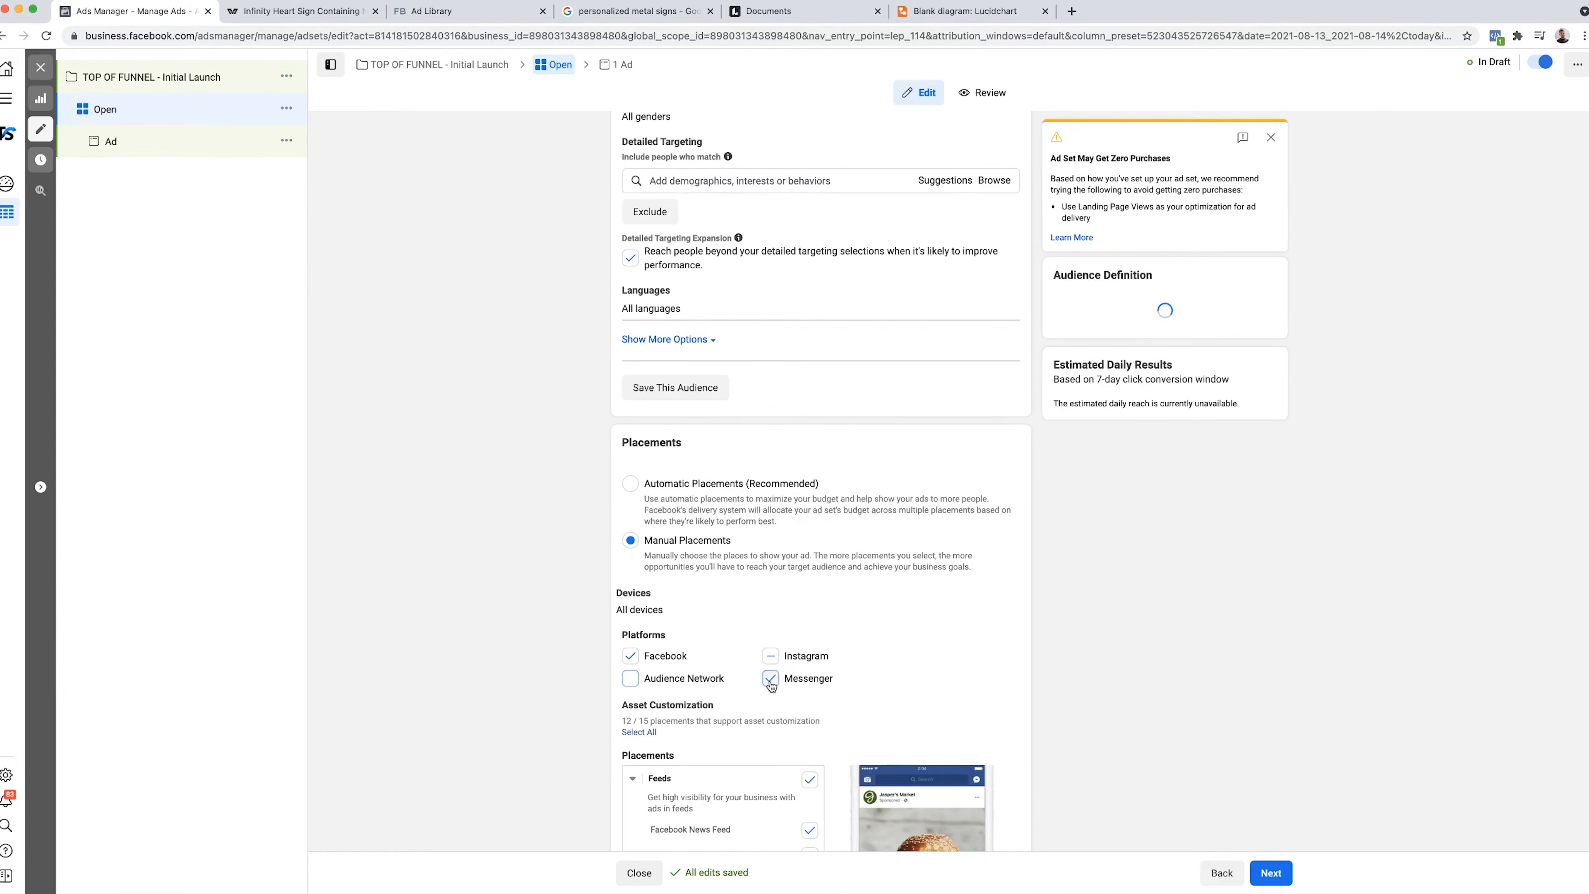
pyautogui.scroll(-3, 590, 697)
# - Expand the additional Optimization & Delivery options and set the attribution setting to 7-day click or 1-day view
pyautogui.scroll(-15, 590, 697)
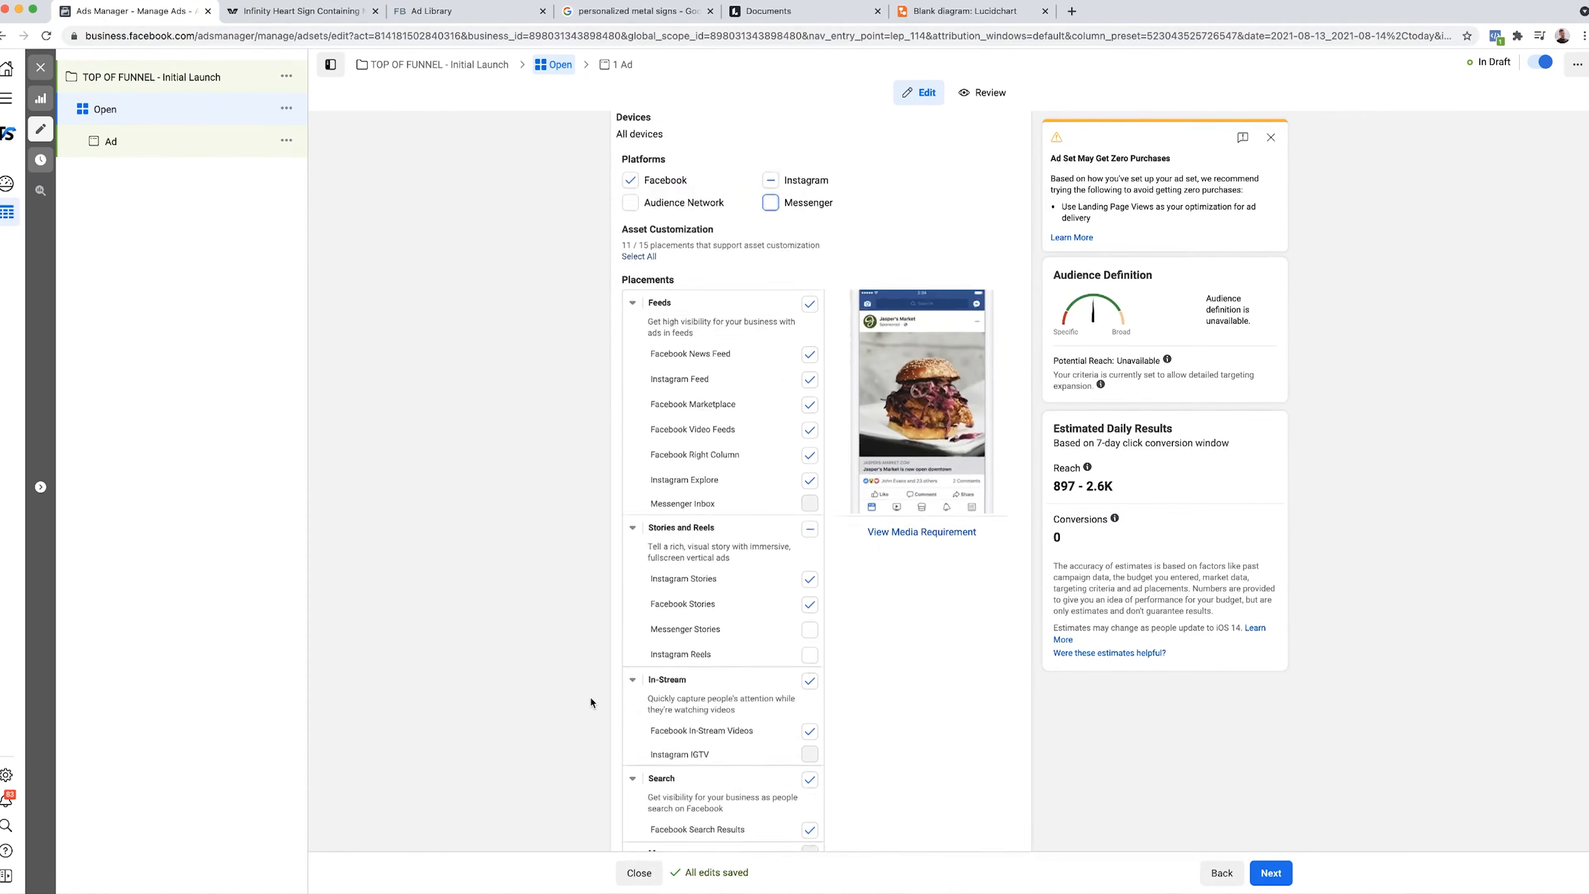
pyautogui.click(660, 813)
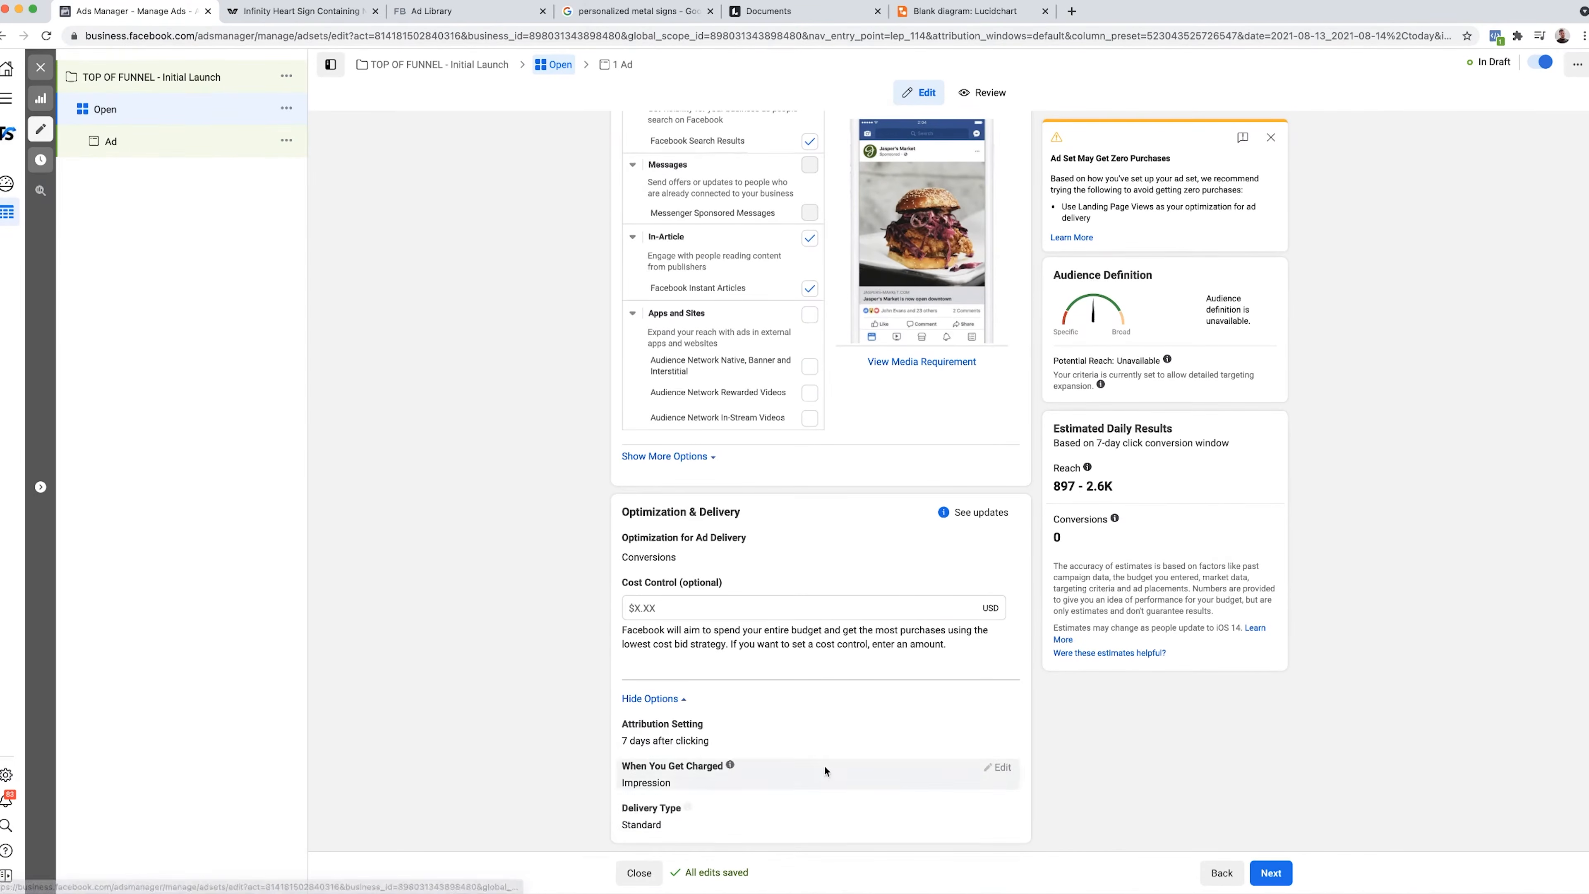
pyautogui.click(729, 739)
pyautogui.click(734, 743)
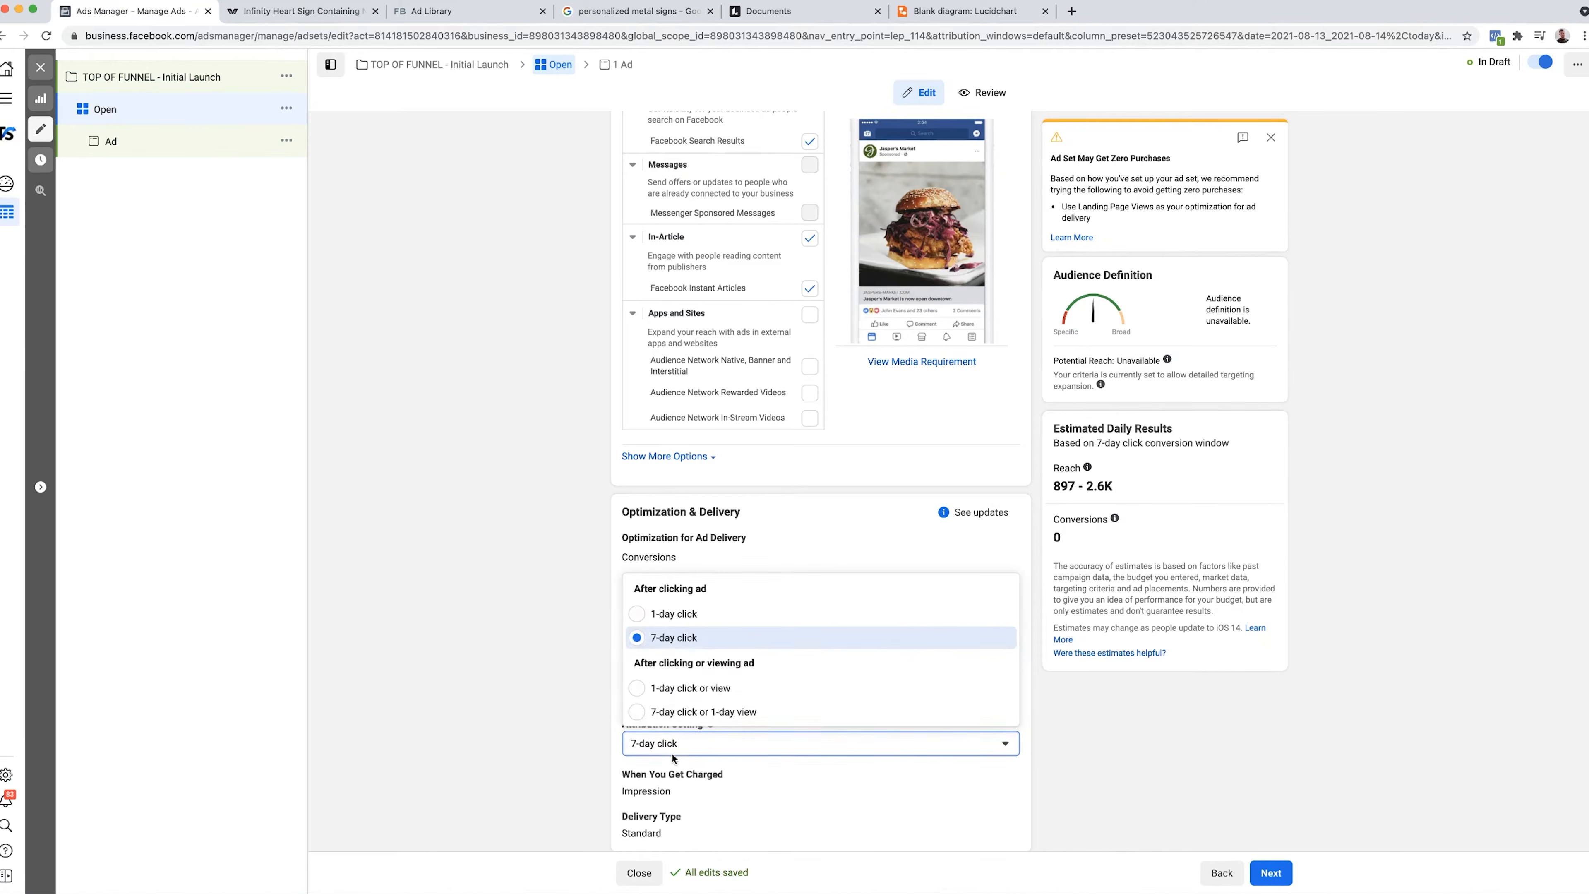
pyautogui.click(703, 713)
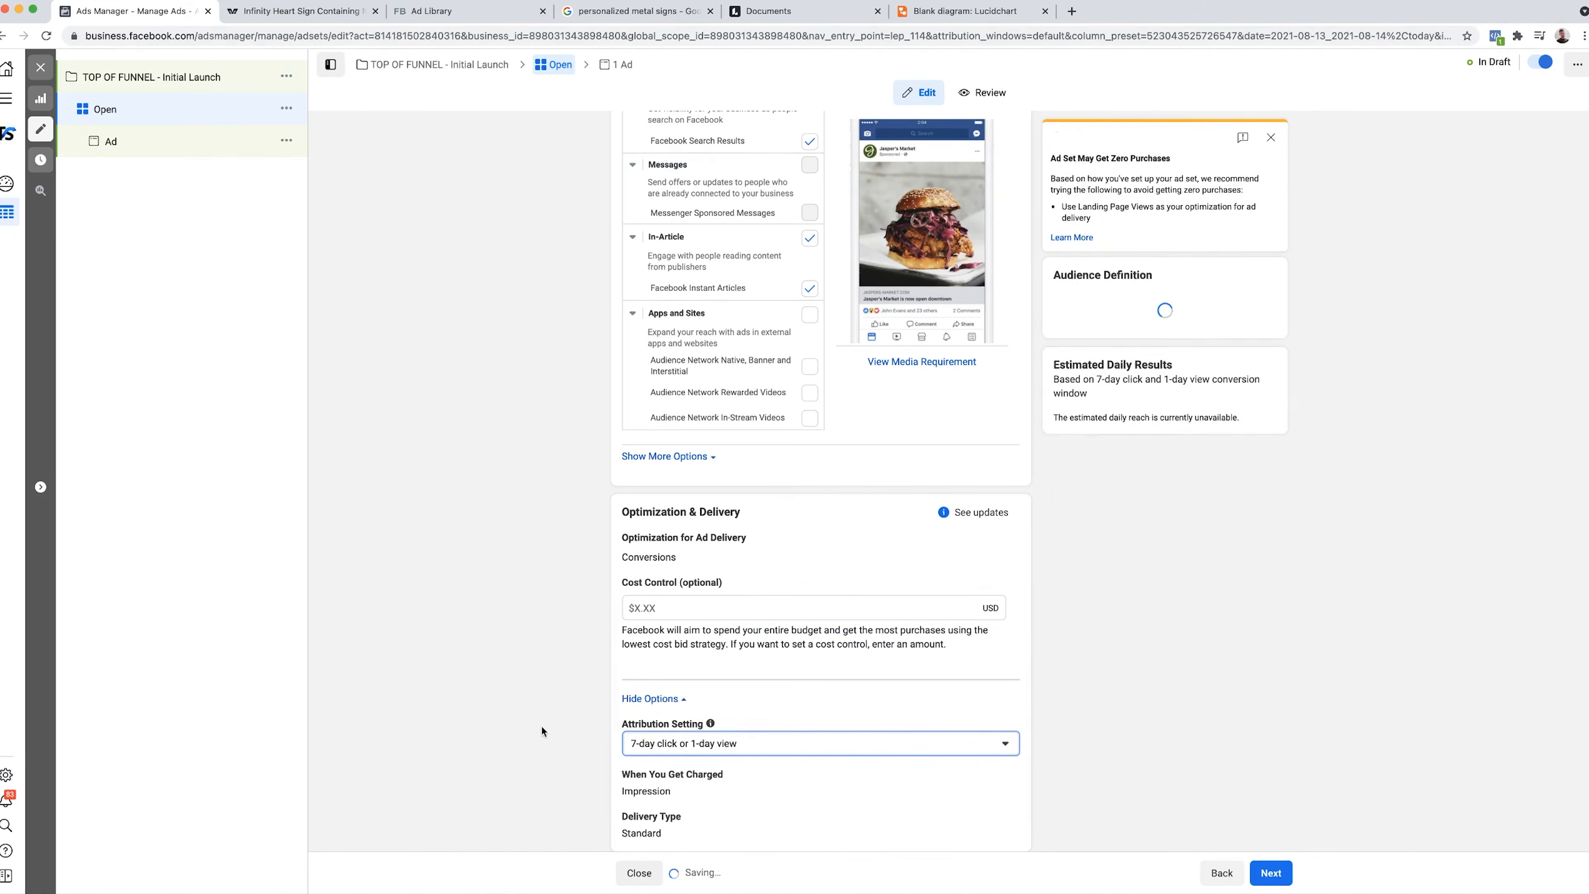
# - Rename the ad set with the location, gender and age range as "USA | M+F | 25-65+"
pyautogui.scroll(15, 539, 723)
pyautogui.scroll(-20, 539, 723)
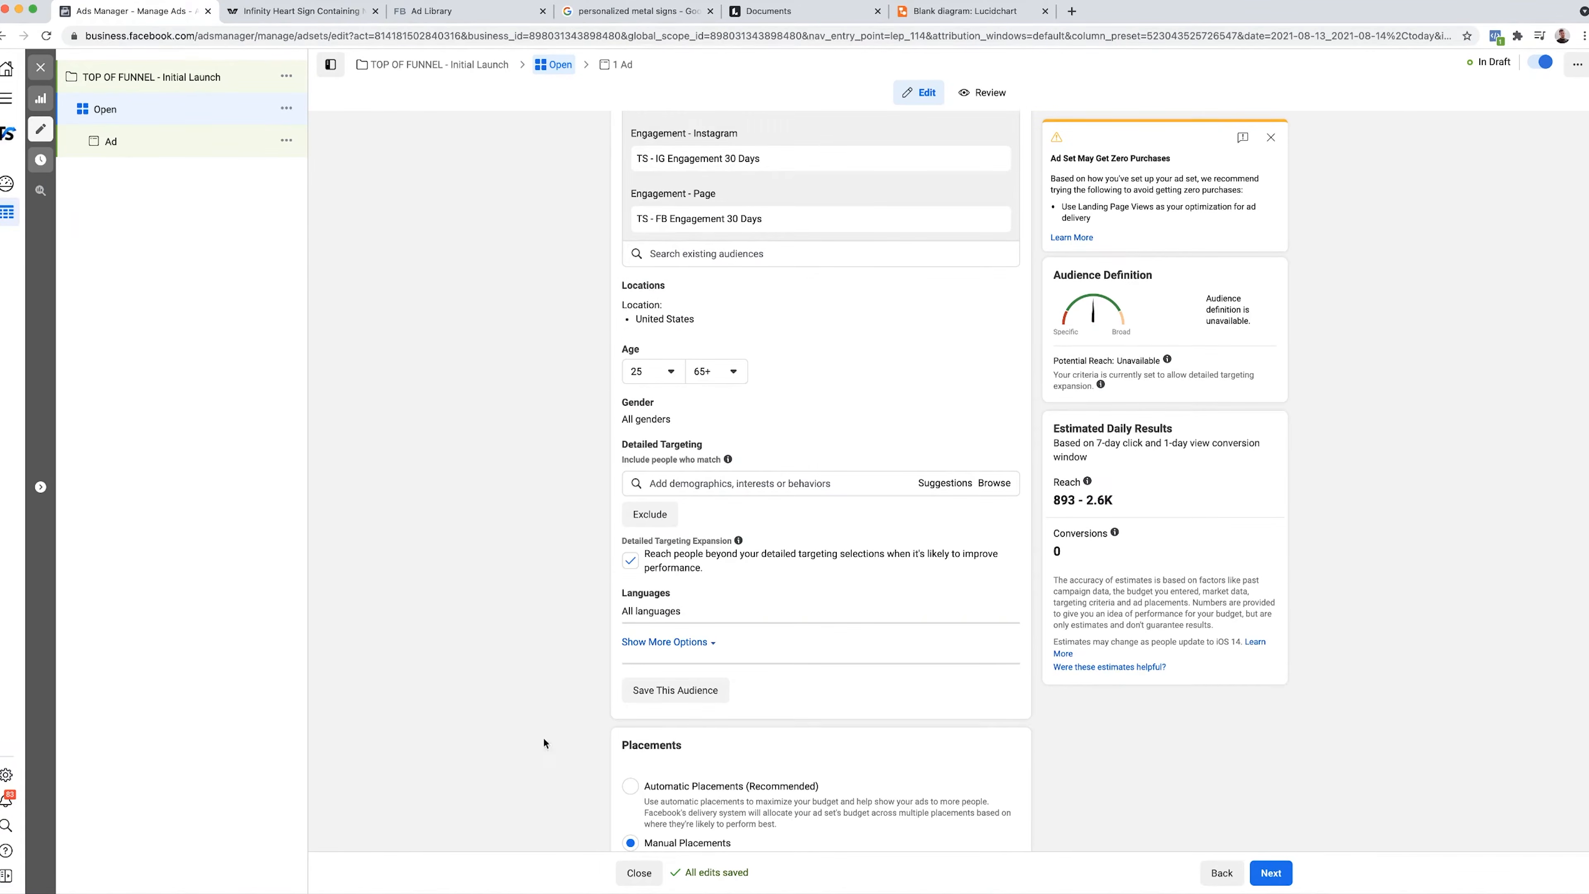
pyautogui.scroll(20, 454, 729)
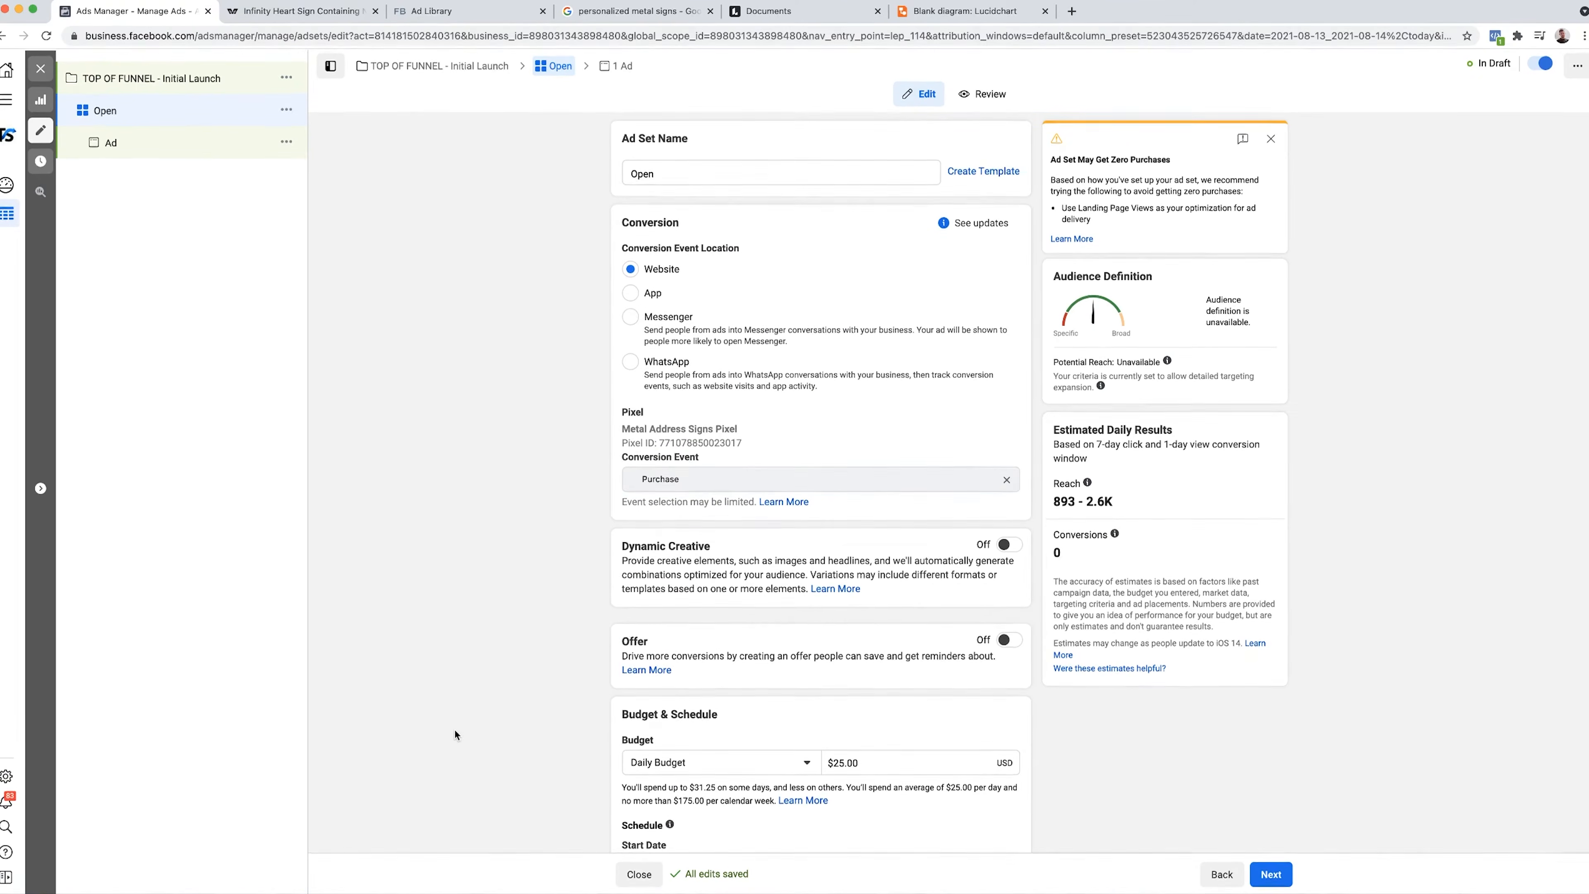
pyautogui.doubleClick(669, 175)
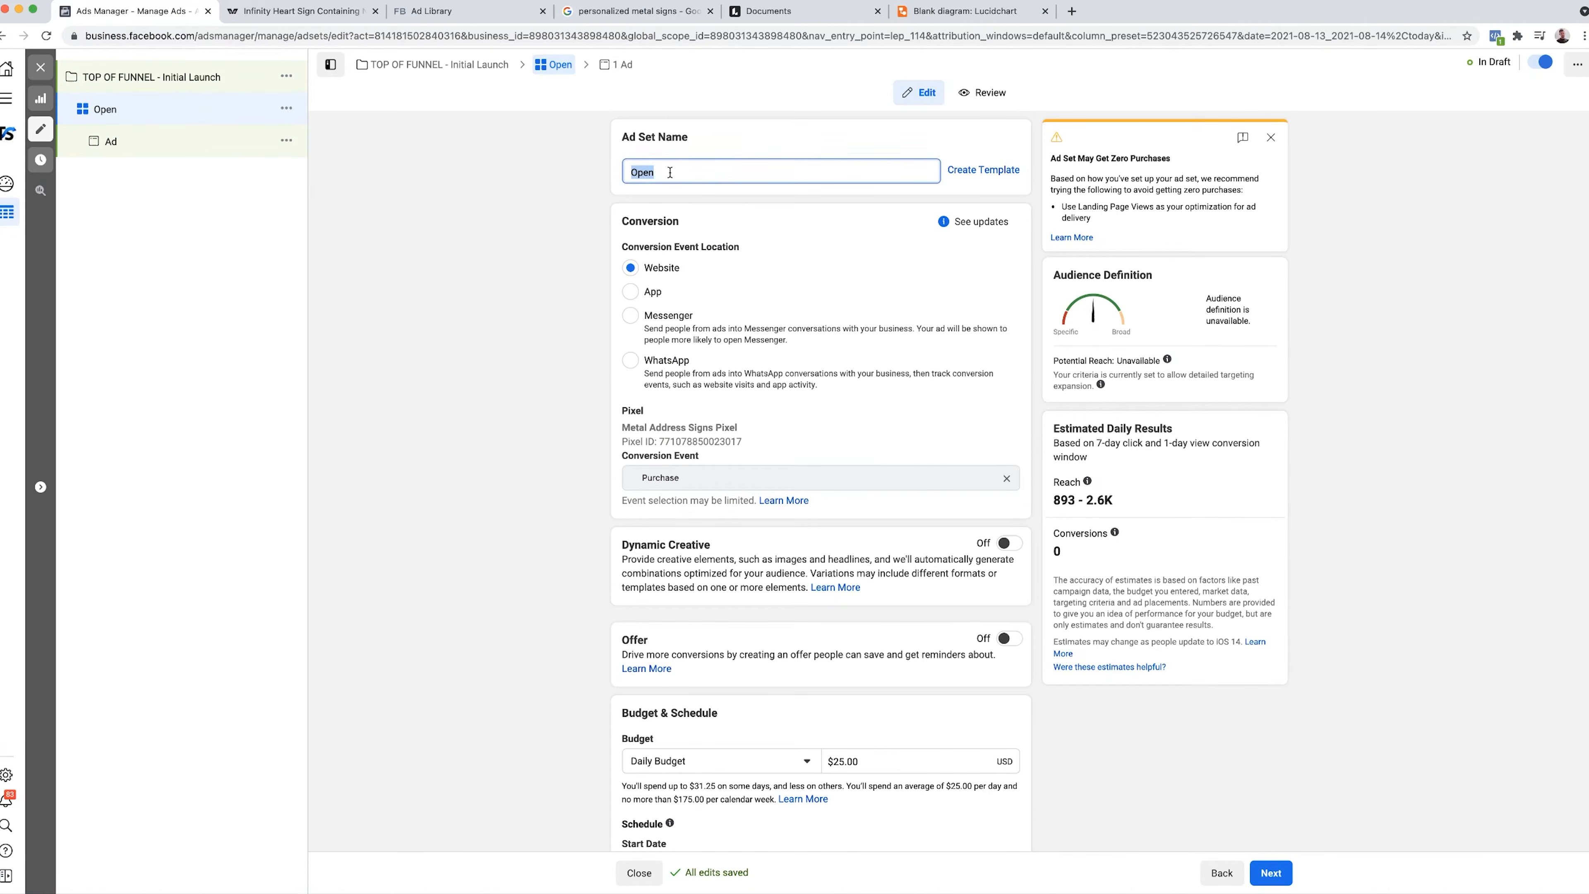
pyautogui.write('USA | 25-65+ |')
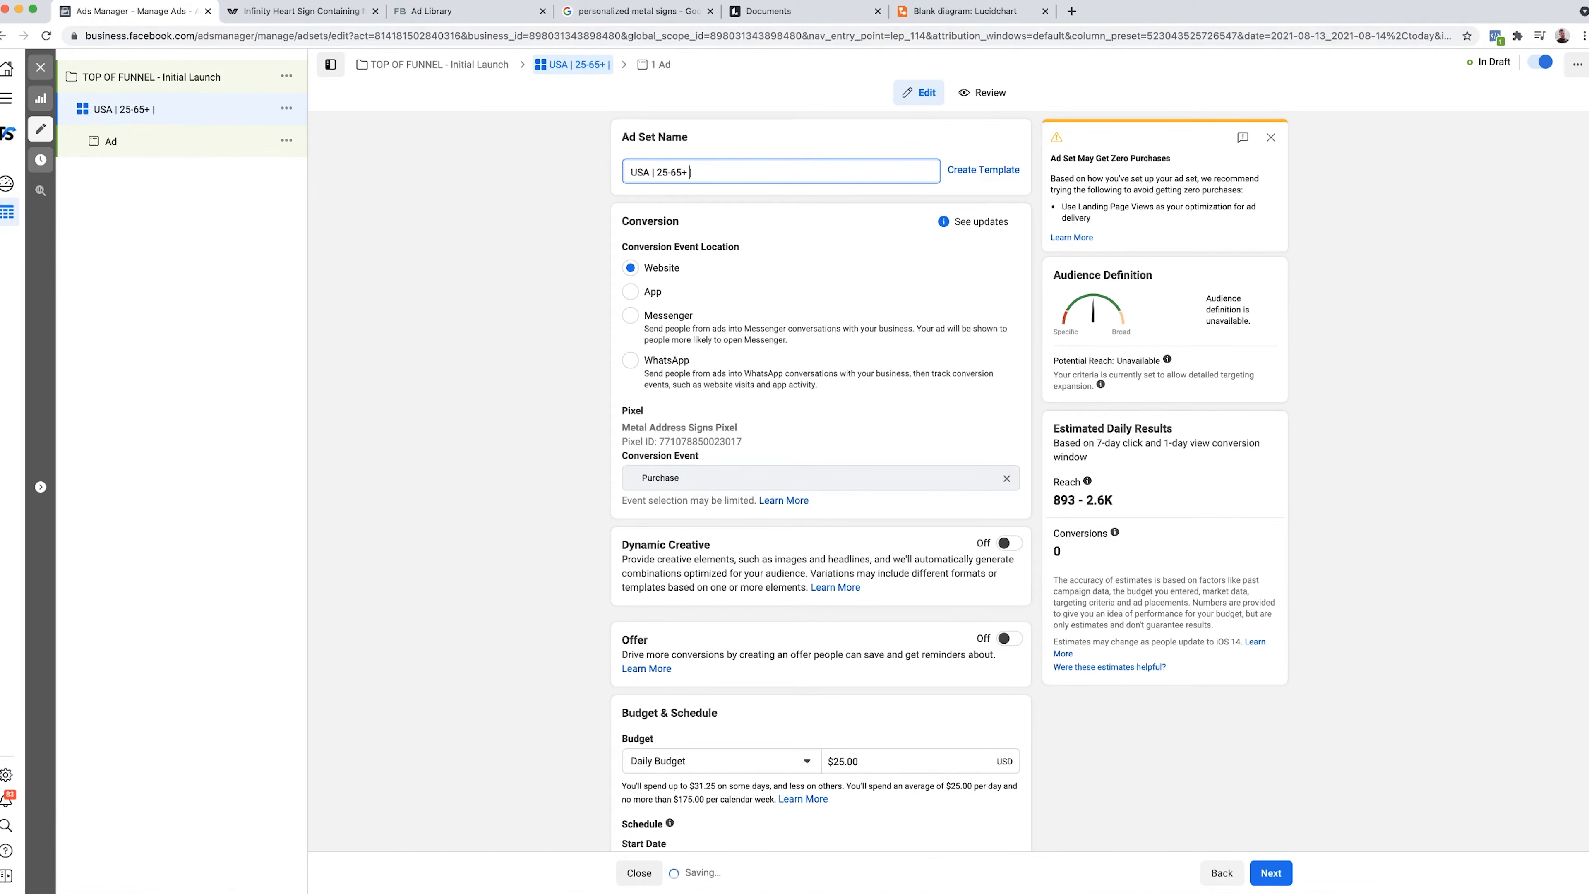
pyautogui.click(656, 172)
pyautogui.write('M_F')
pyautogui.press('BackSpace')
pyautogui.press('BackSpace')
pyautogui.write('+F | 25-65+')
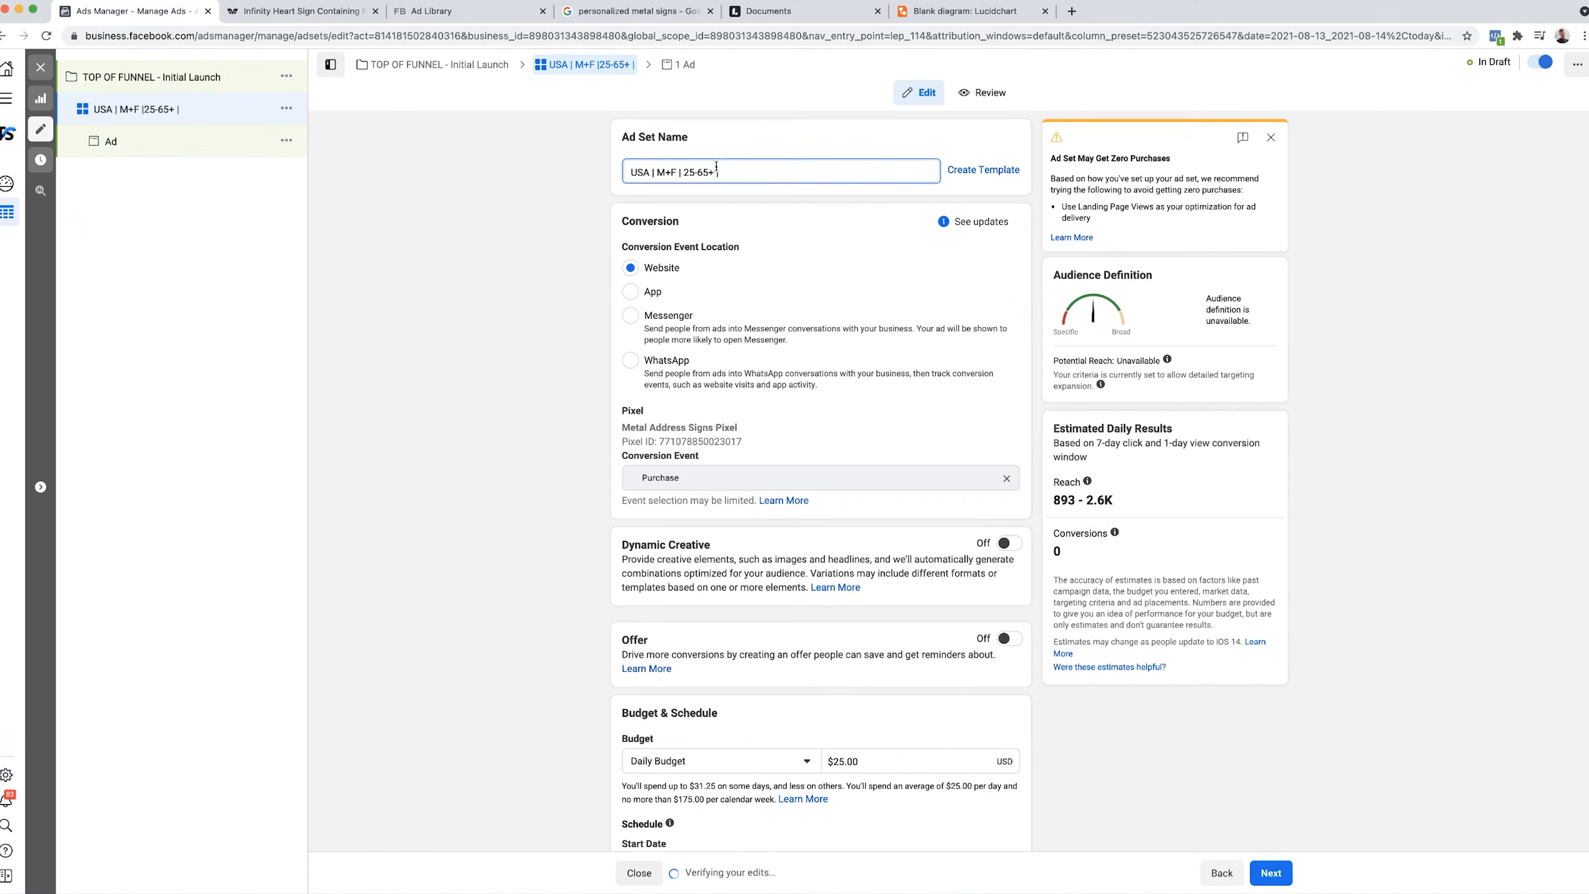
# - Extend the ad set name with the targeting, placements and optimization event: "| Broad | AP (FB + IG) | oPUR"
pyautogui.write(' | Braod')
pyautogui.press('BackSpace')
pyautogui.press('BackSpace')
pyautogui.press('BackSpace')
pyautogui.write('oad |')
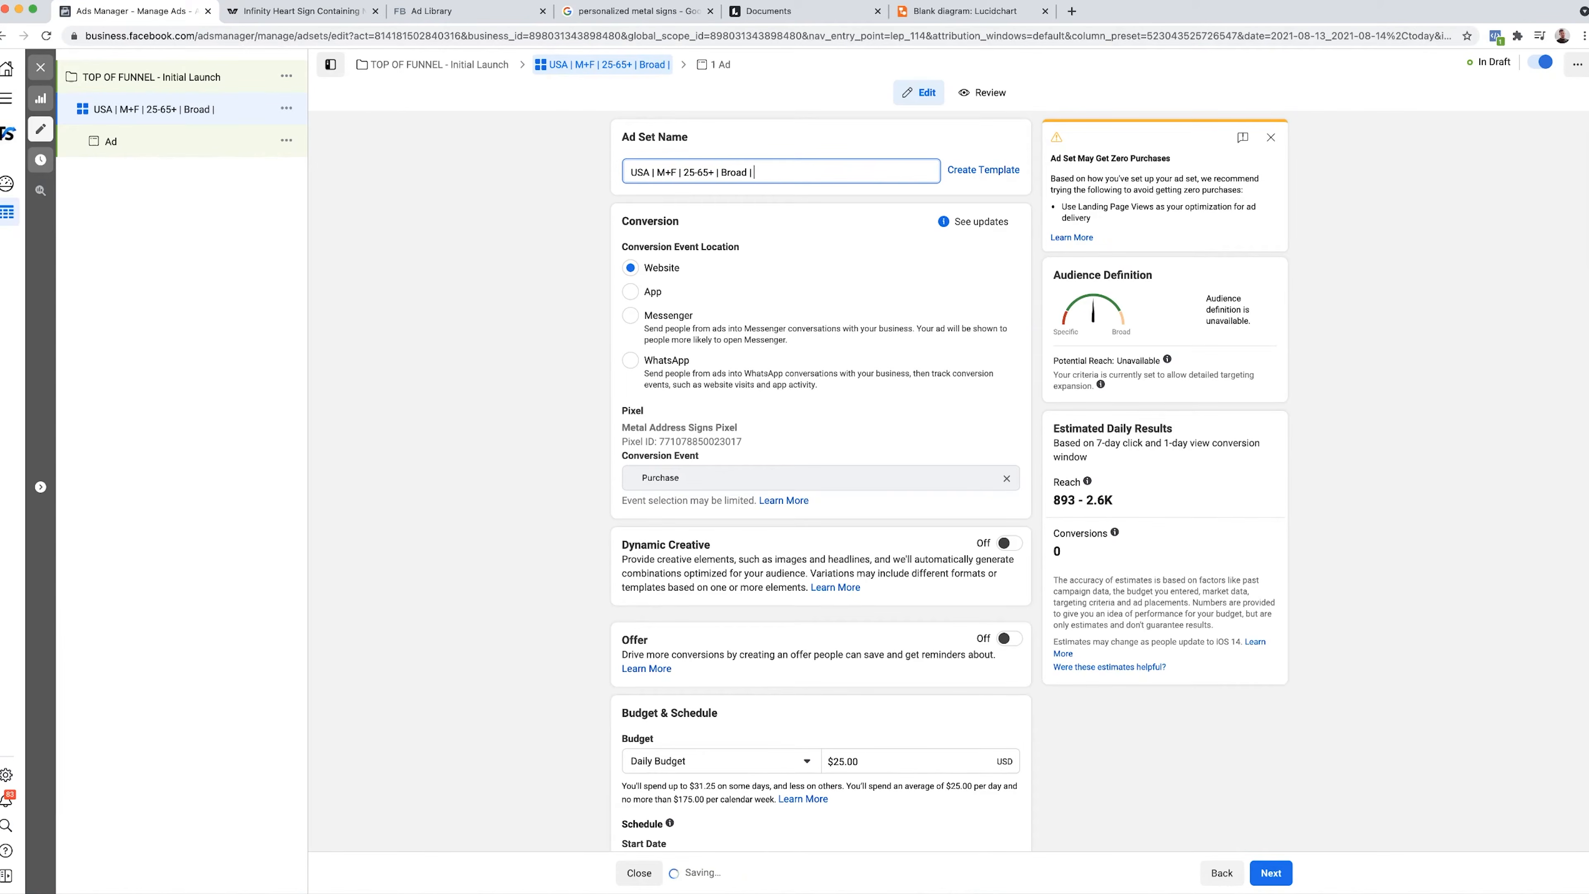
pyautogui.write(' AP (FB + IG) |')
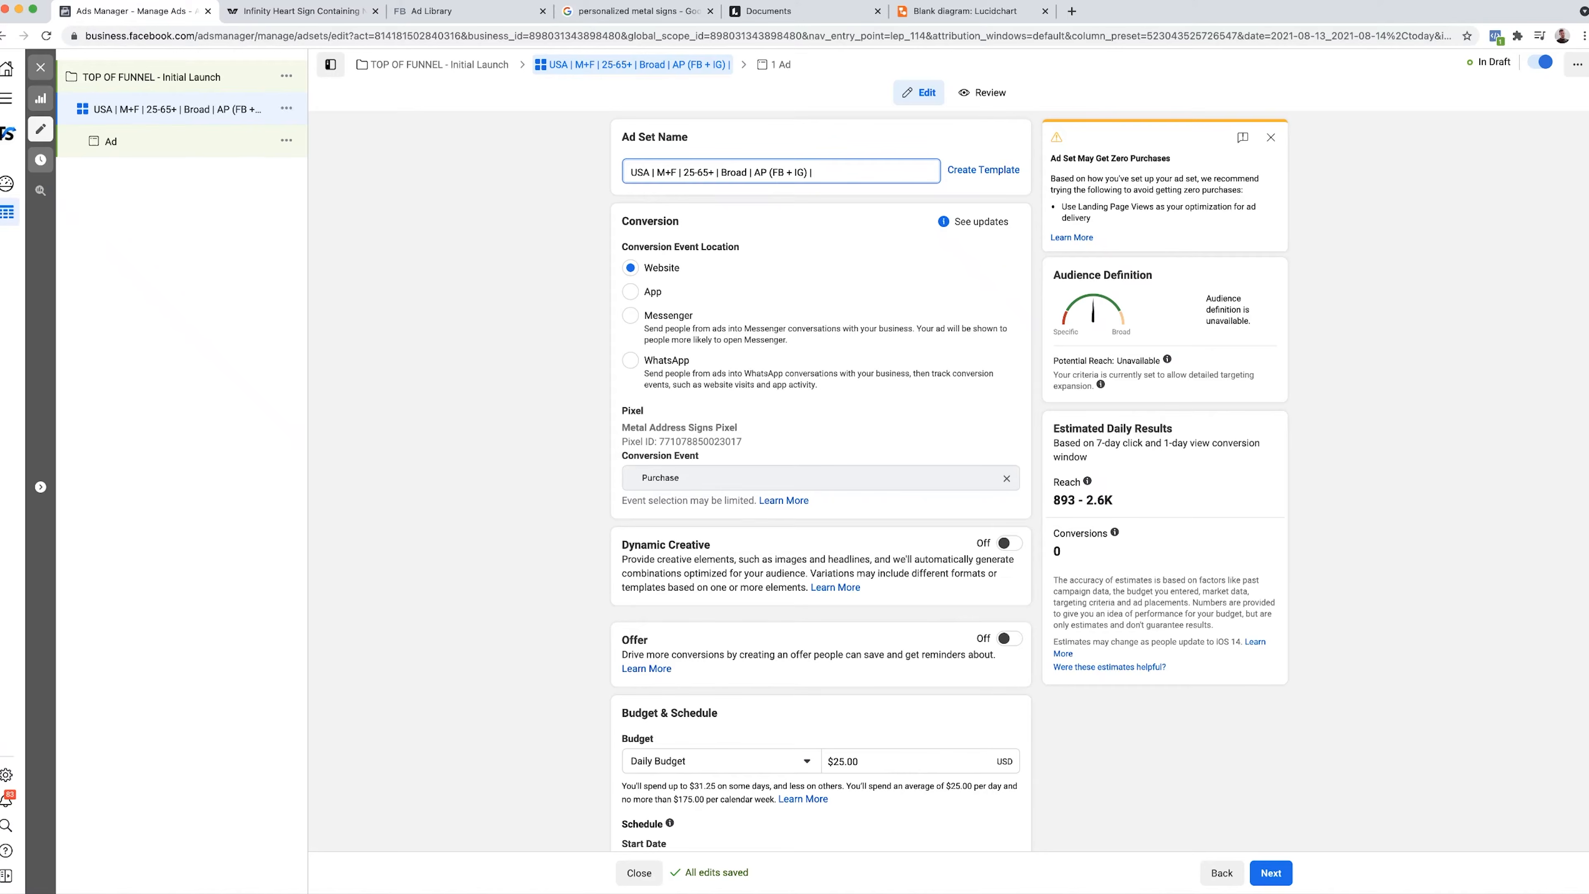
pyautogui.write(' oPUR')
pyautogui.click(325, 418)
pyautogui.scroll(-15, 326, 407)
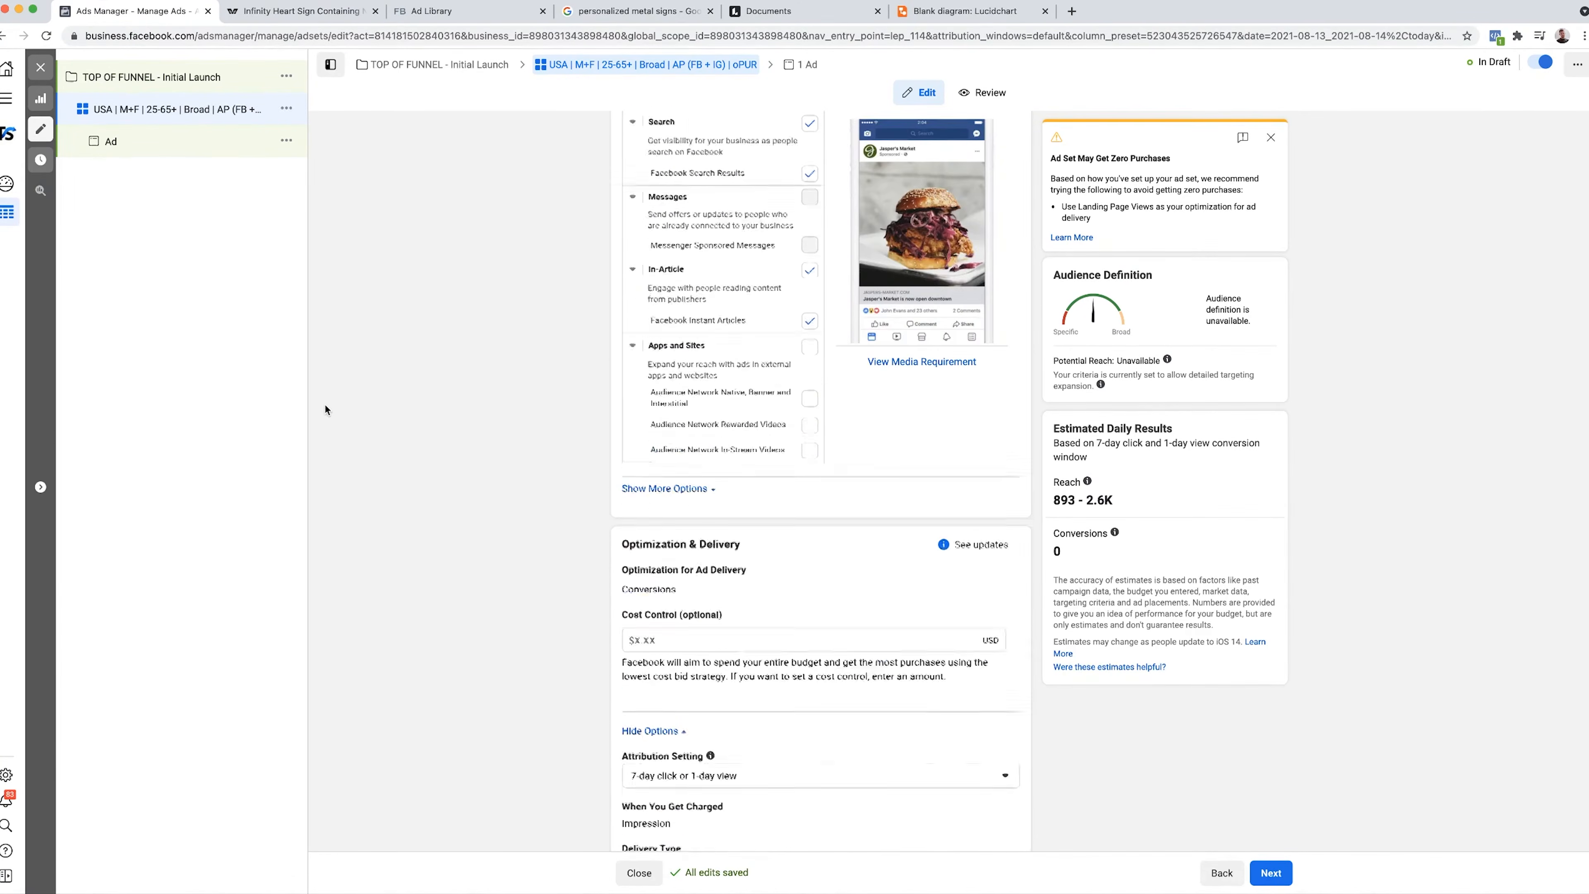
# - Continue to the ad level and choose metaladdresssigns as the ad's Instagram account
pyautogui.click(1271, 882)
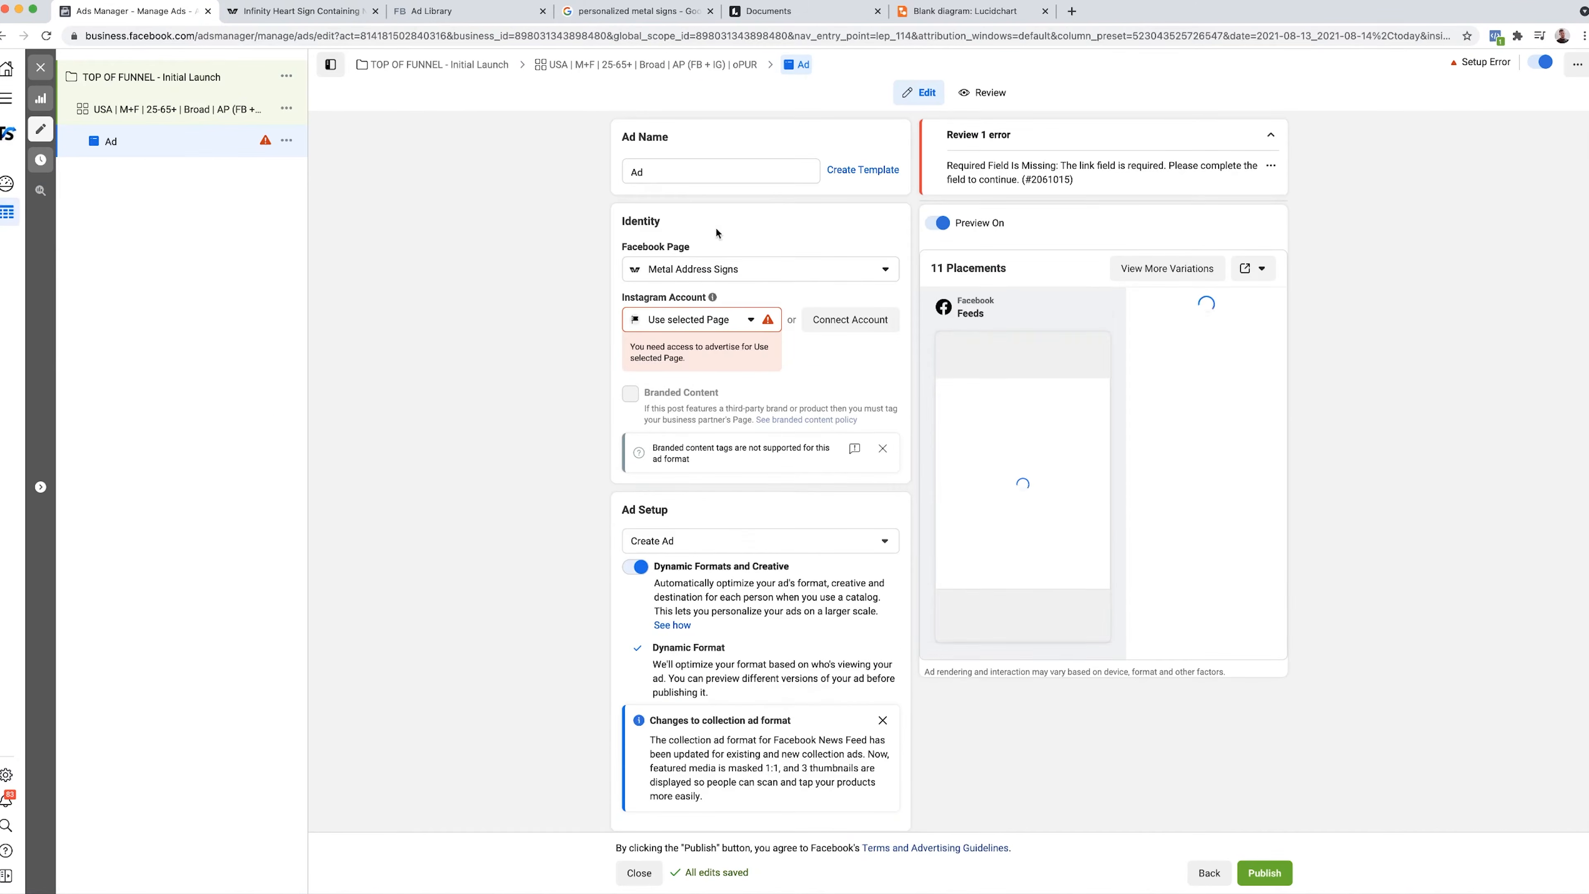
pyautogui.click(695, 319)
pyautogui.click(690, 384)
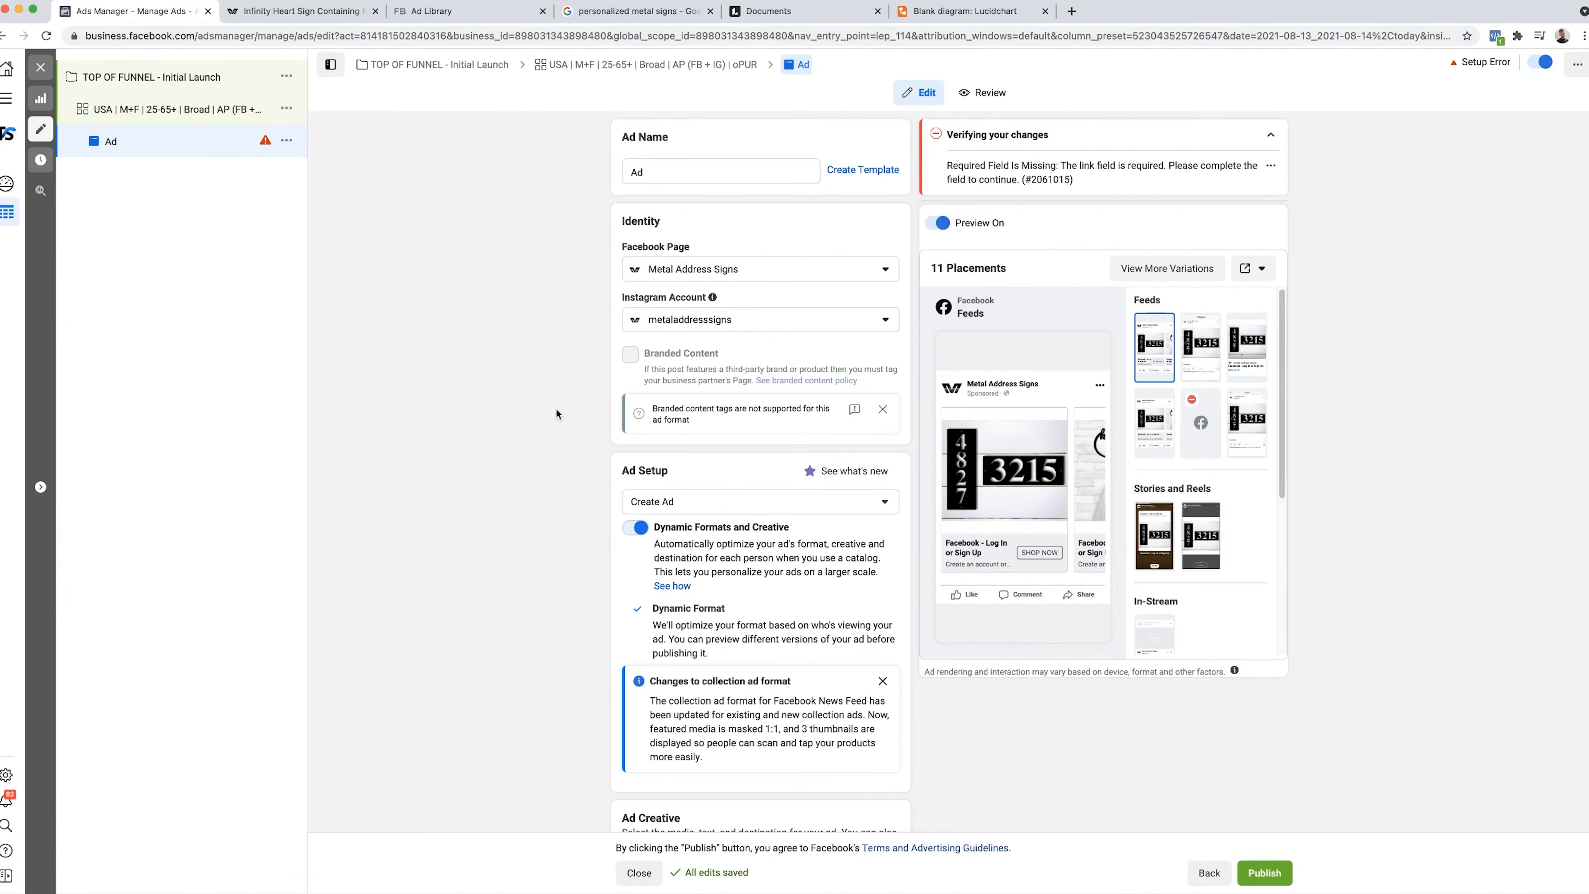
# - Rename the ad as "Gifting Angle"
pyautogui.tripleClick(681, 167)
pyautogui.write('Ad')
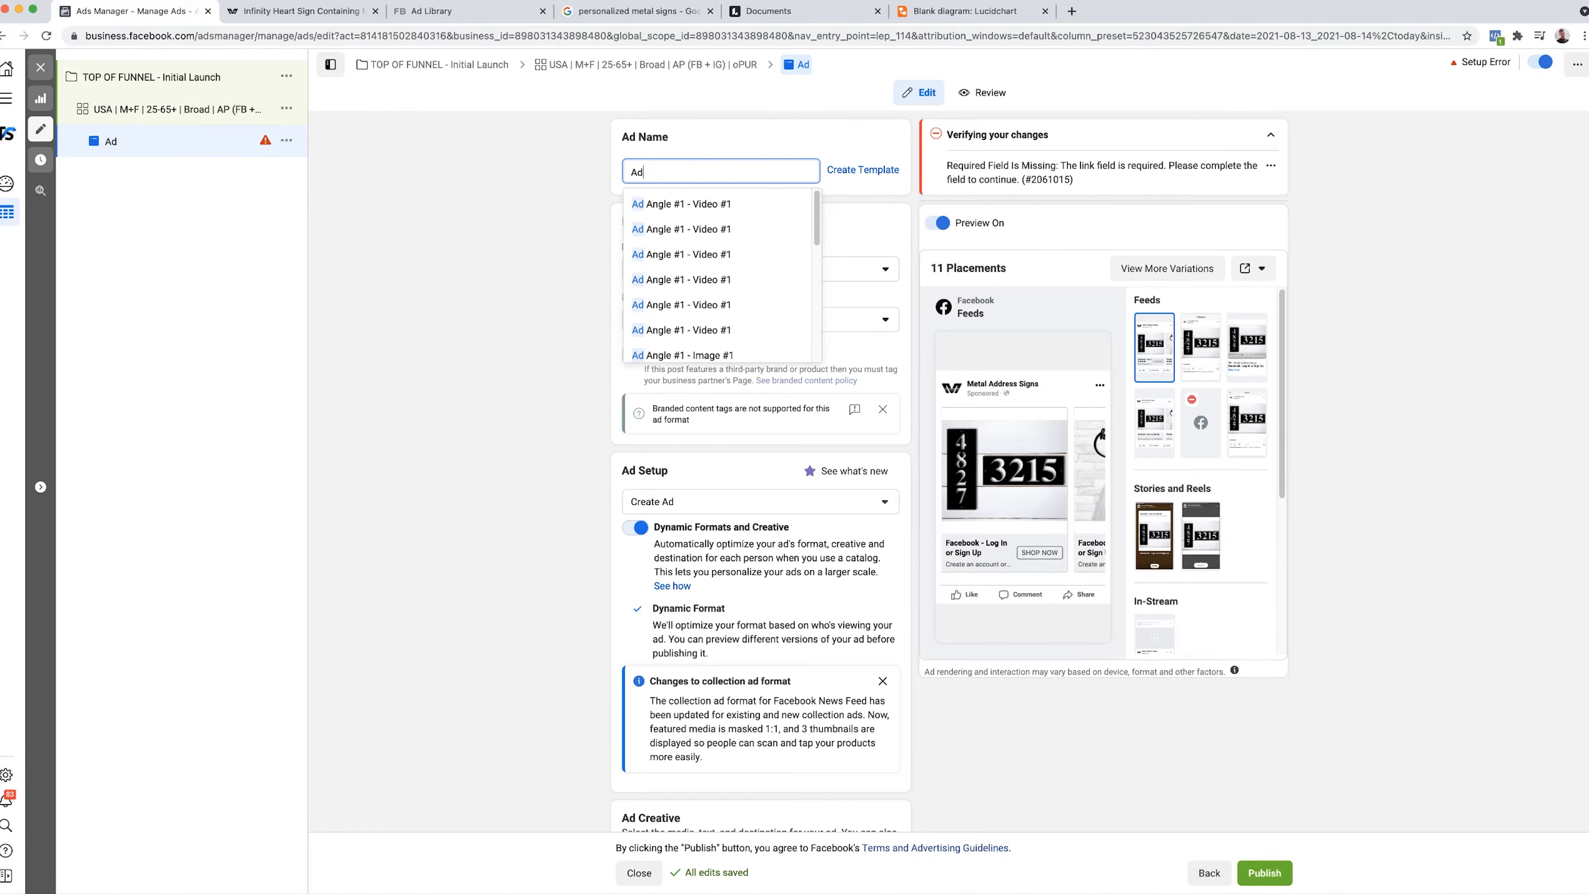
pyautogui.write(' Angle #1')
pyautogui.press('super+a')
pyautogui.press('BackSpace')
pyautogui.write('Ad Angle')
pyautogui.press('super+a')
pyautogui.press('BackSpace')
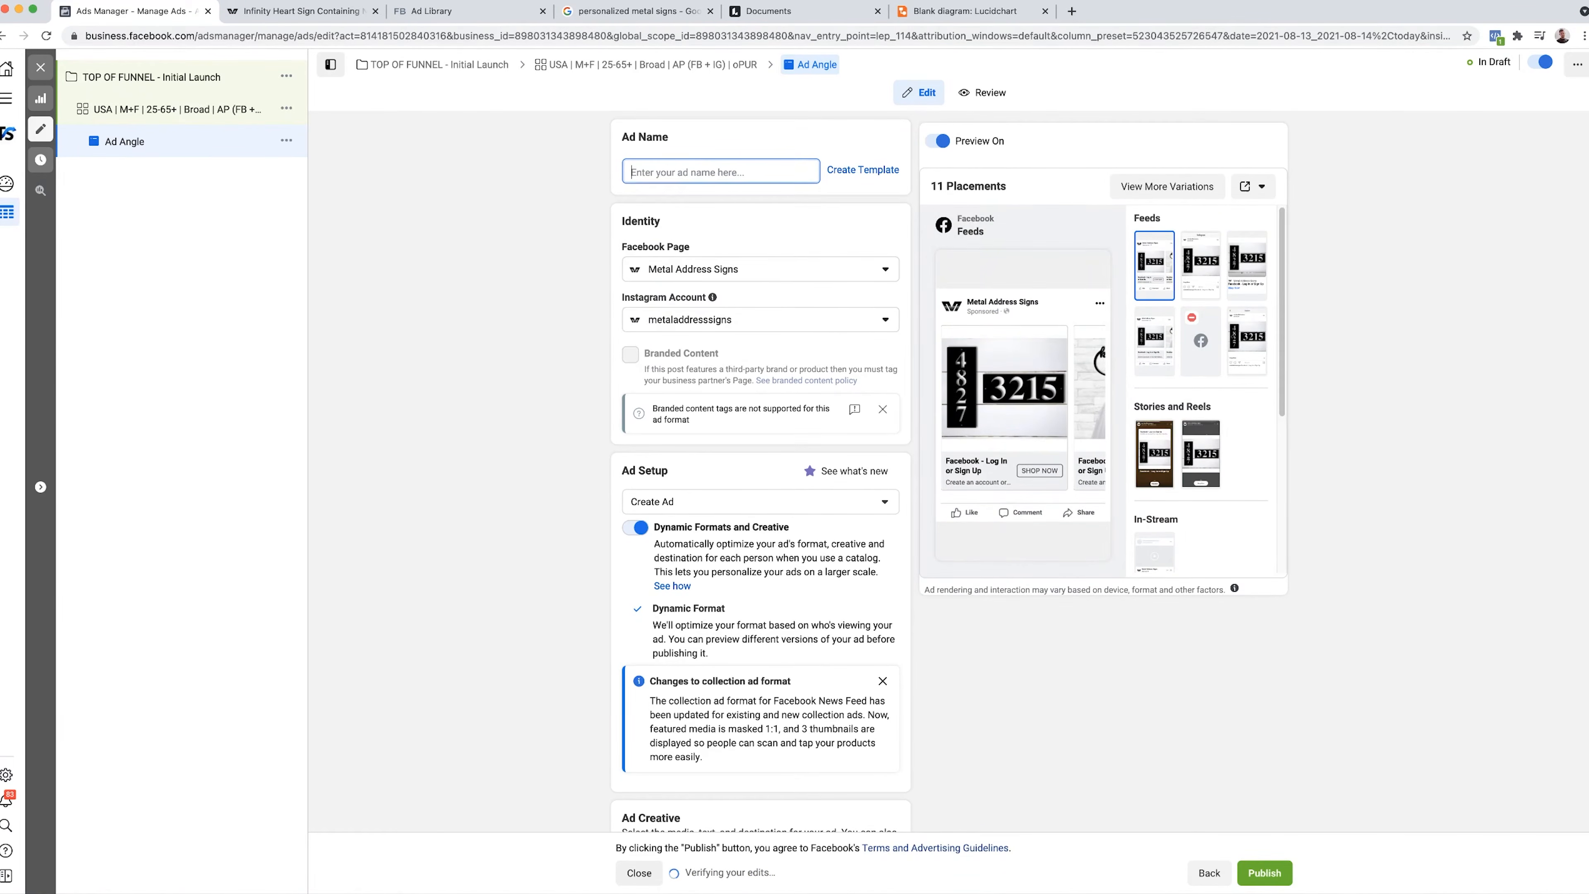
pyautogui.write('Gifting Angle')
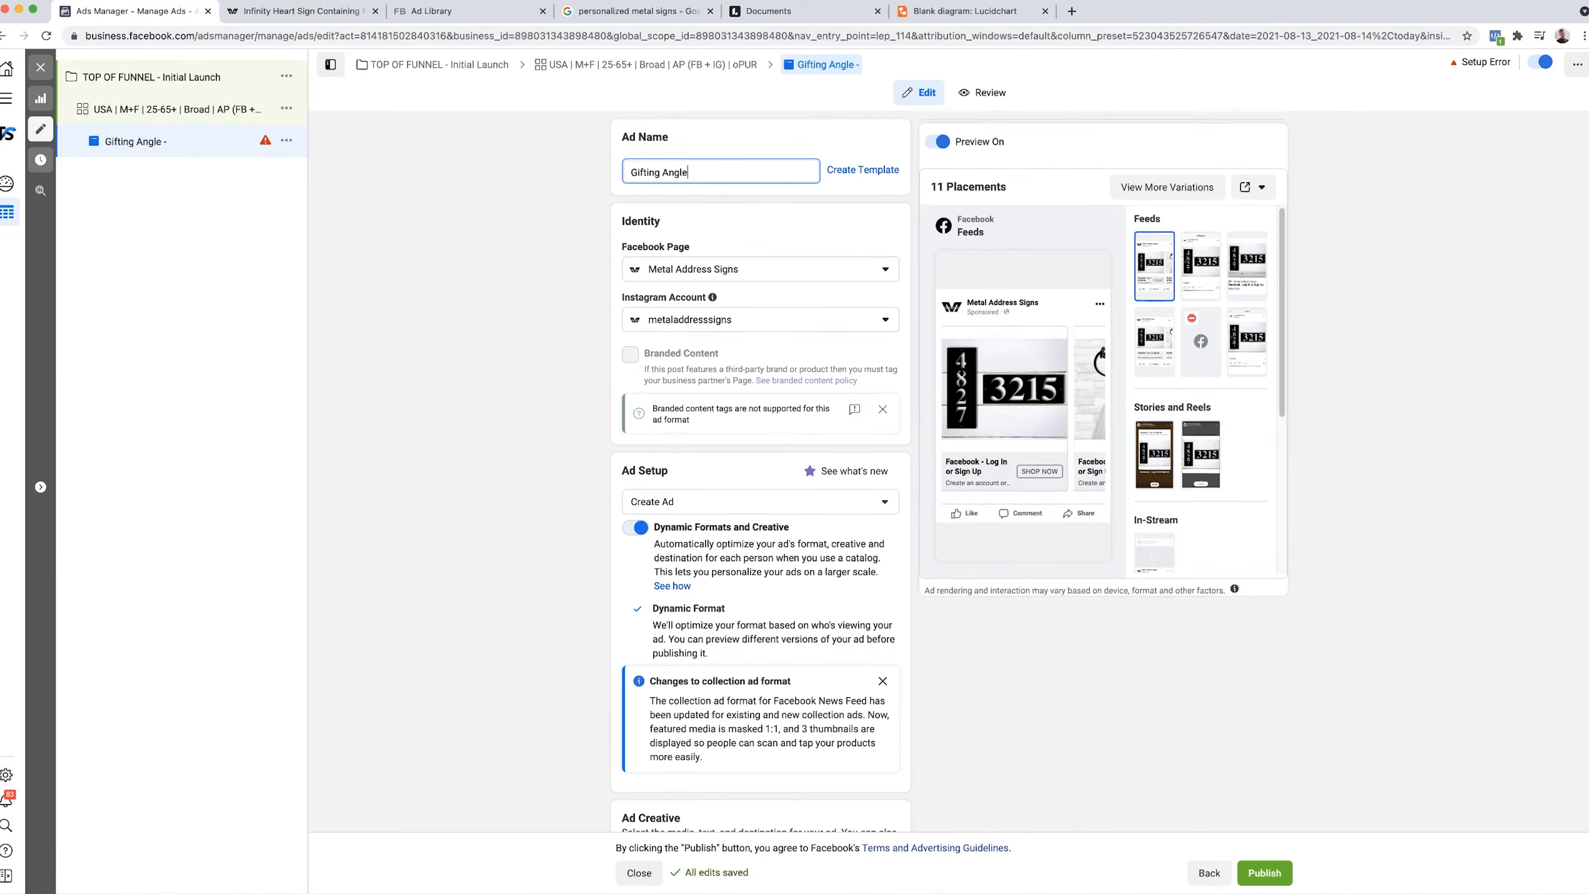
# - Turn off Dynamic Formats and Creative for the ad and choose the Single Image or Video format
pyautogui.scroll(-3, 513, 339)
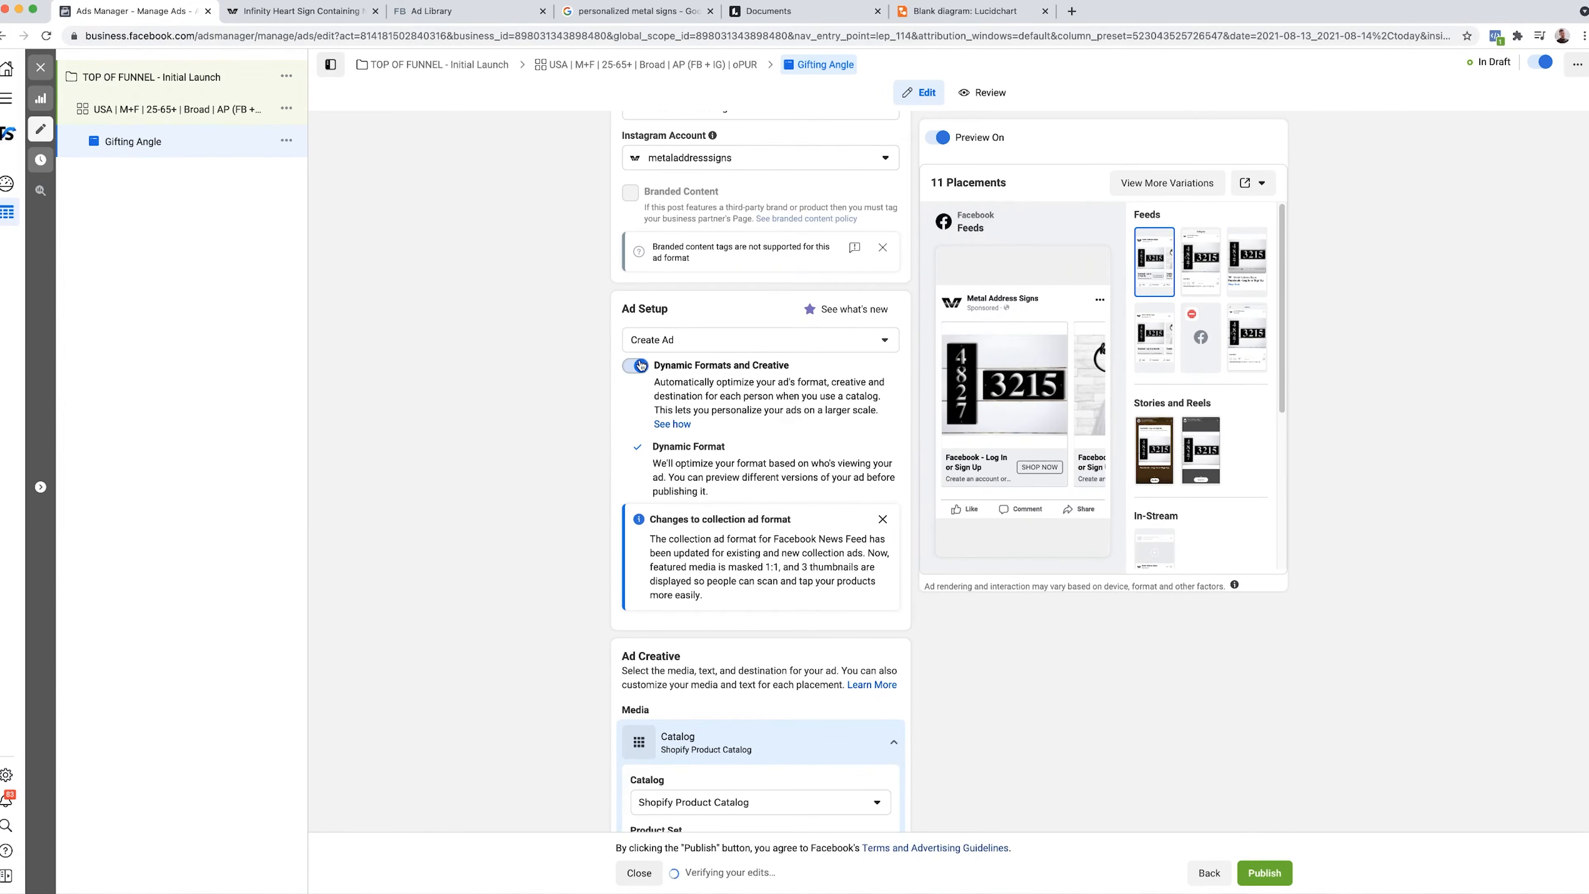
pyautogui.click(636, 367)
pyautogui.scroll(-2, 523, 501)
pyautogui.scroll(-2, 524, 502)
pyautogui.click(632, 287)
pyautogui.scroll(-2, 564, 493)
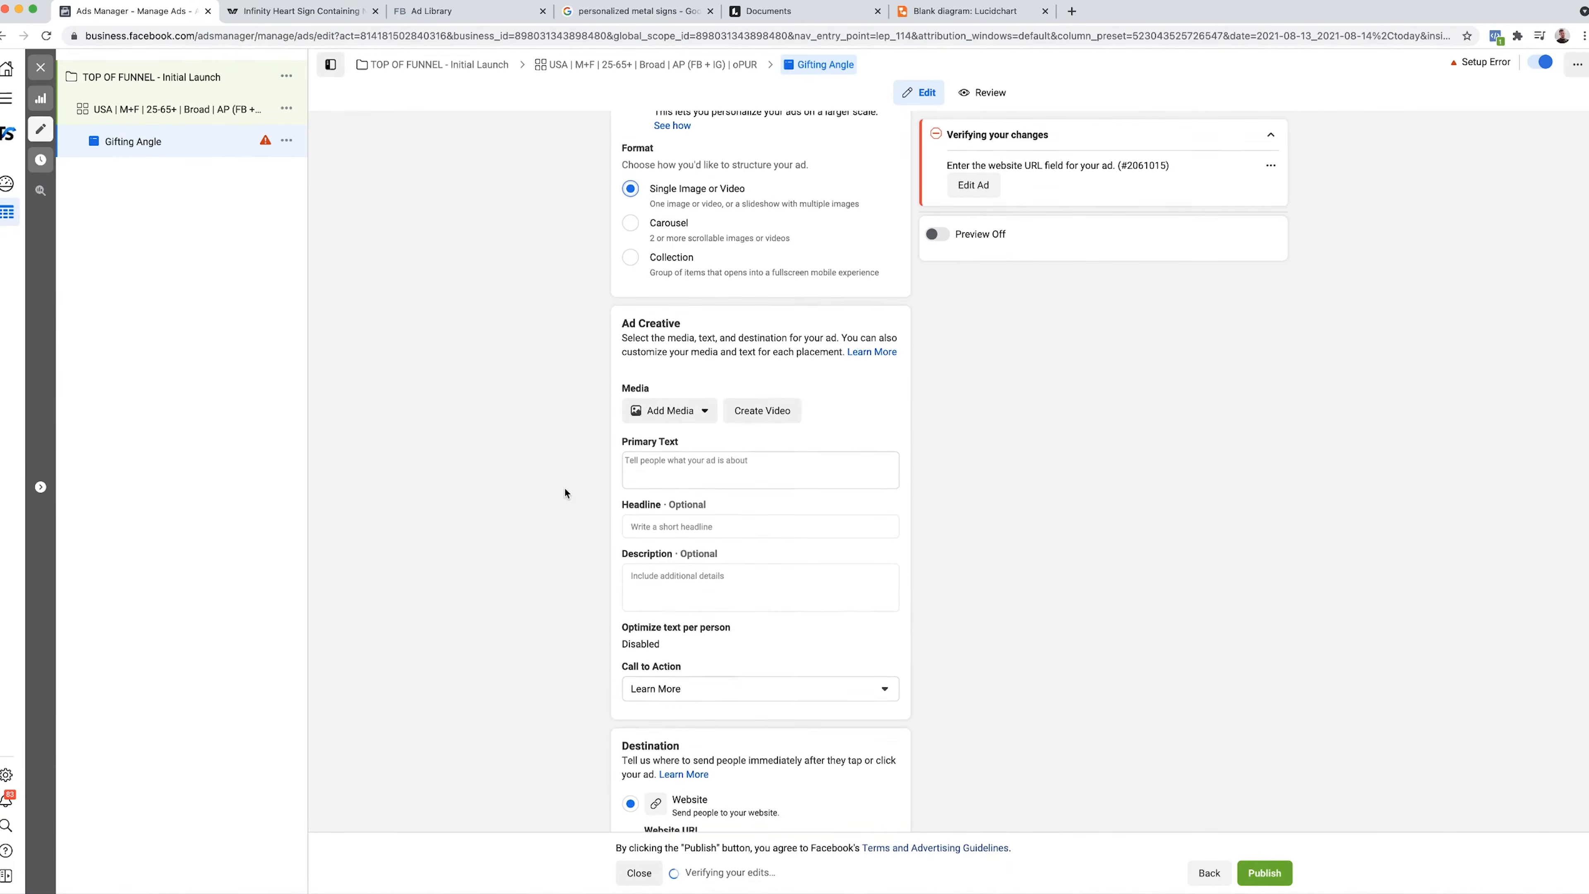
pyautogui.scroll(5, 601, 532)
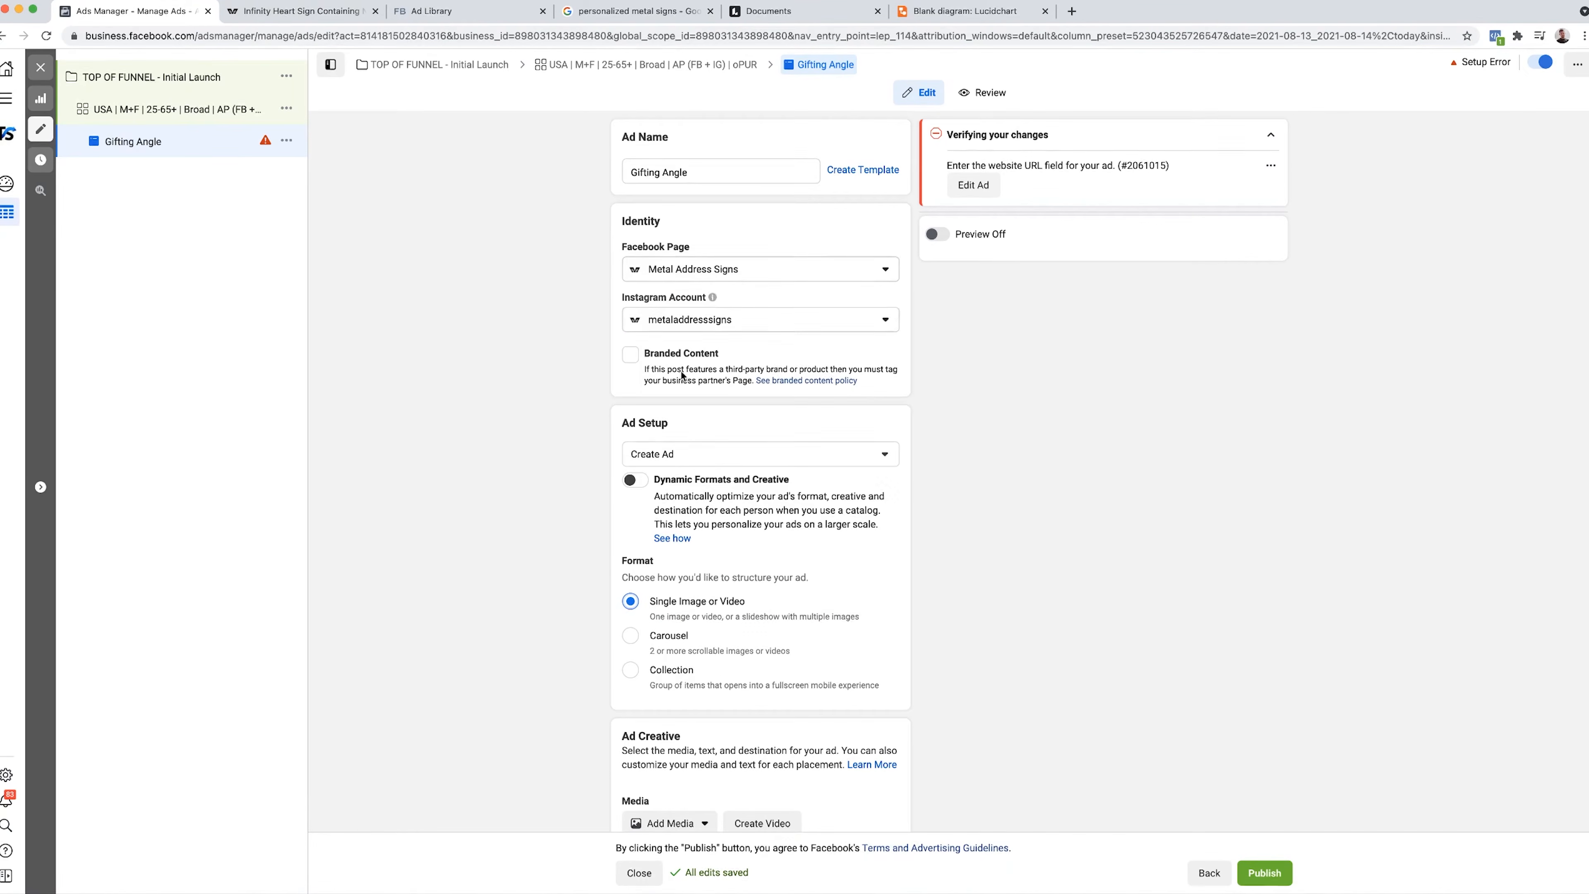
# - Upload the image "Perfect gift angle.jpg" from the Ads folder on the Desktop as the ad's media
pyautogui.scroll(-1, 551, 615)
pyautogui.scroll(-5, 551, 609)
pyautogui.click(669, 459)
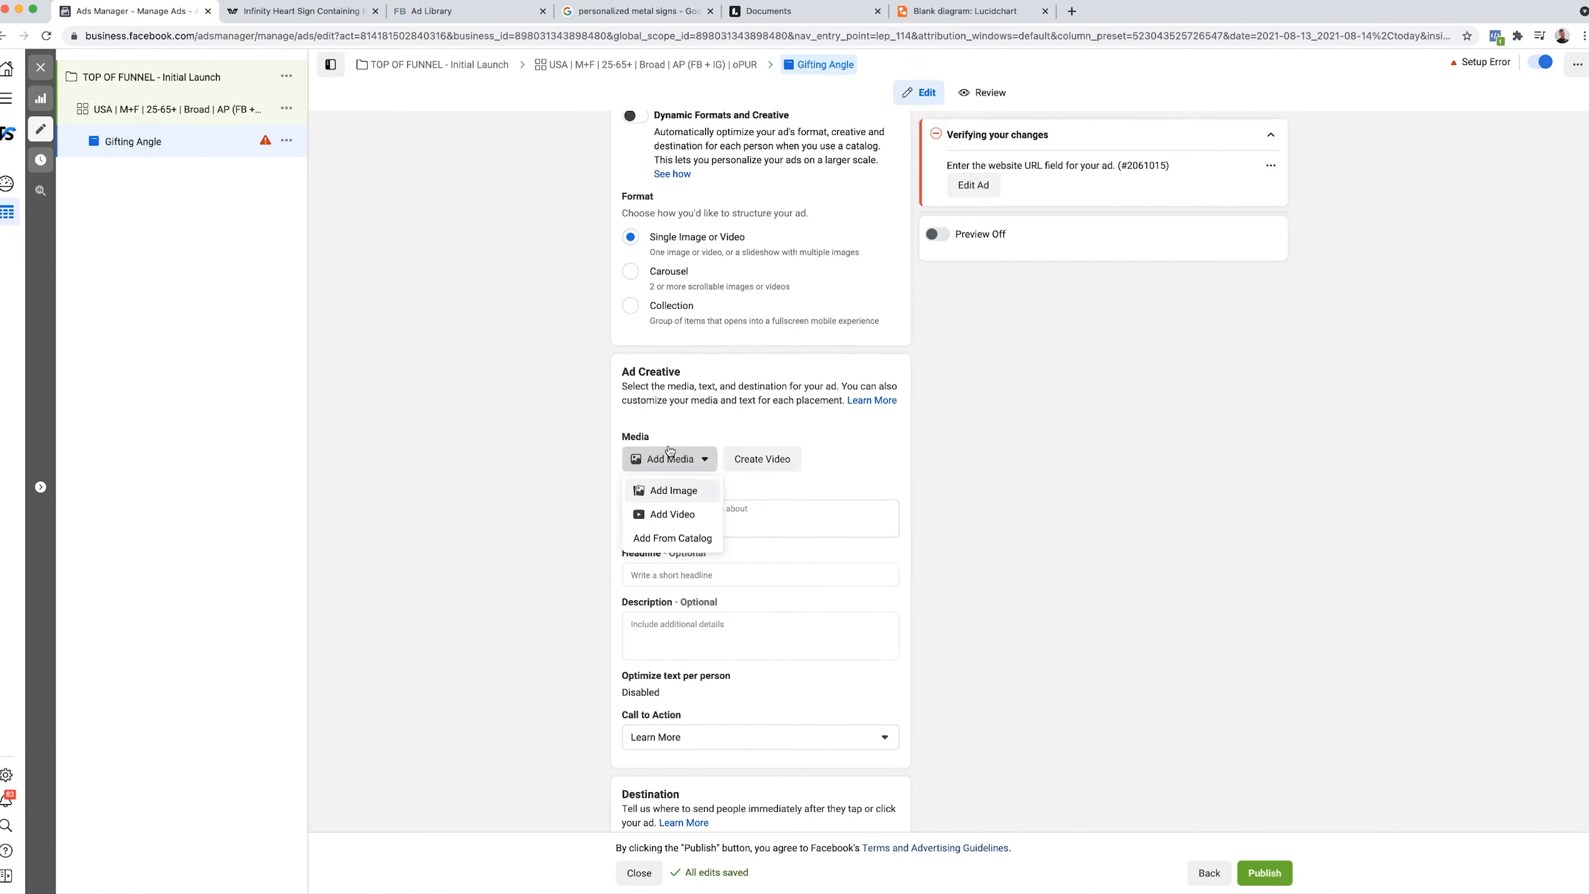
pyautogui.click(669, 491)
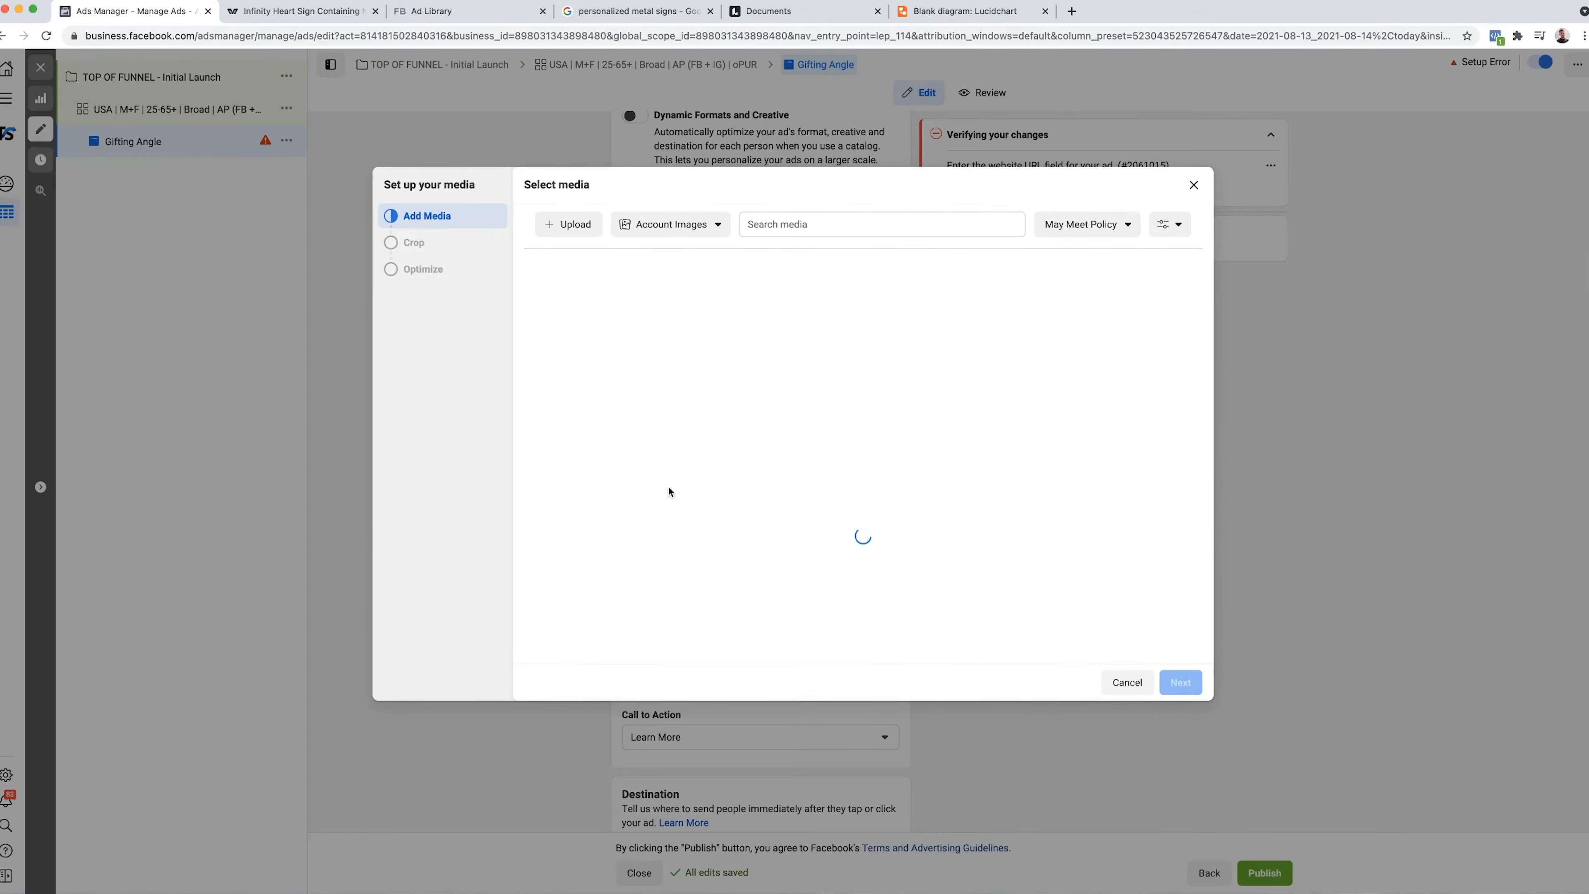
pyautogui.click(568, 224)
pyautogui.click(432, 157)
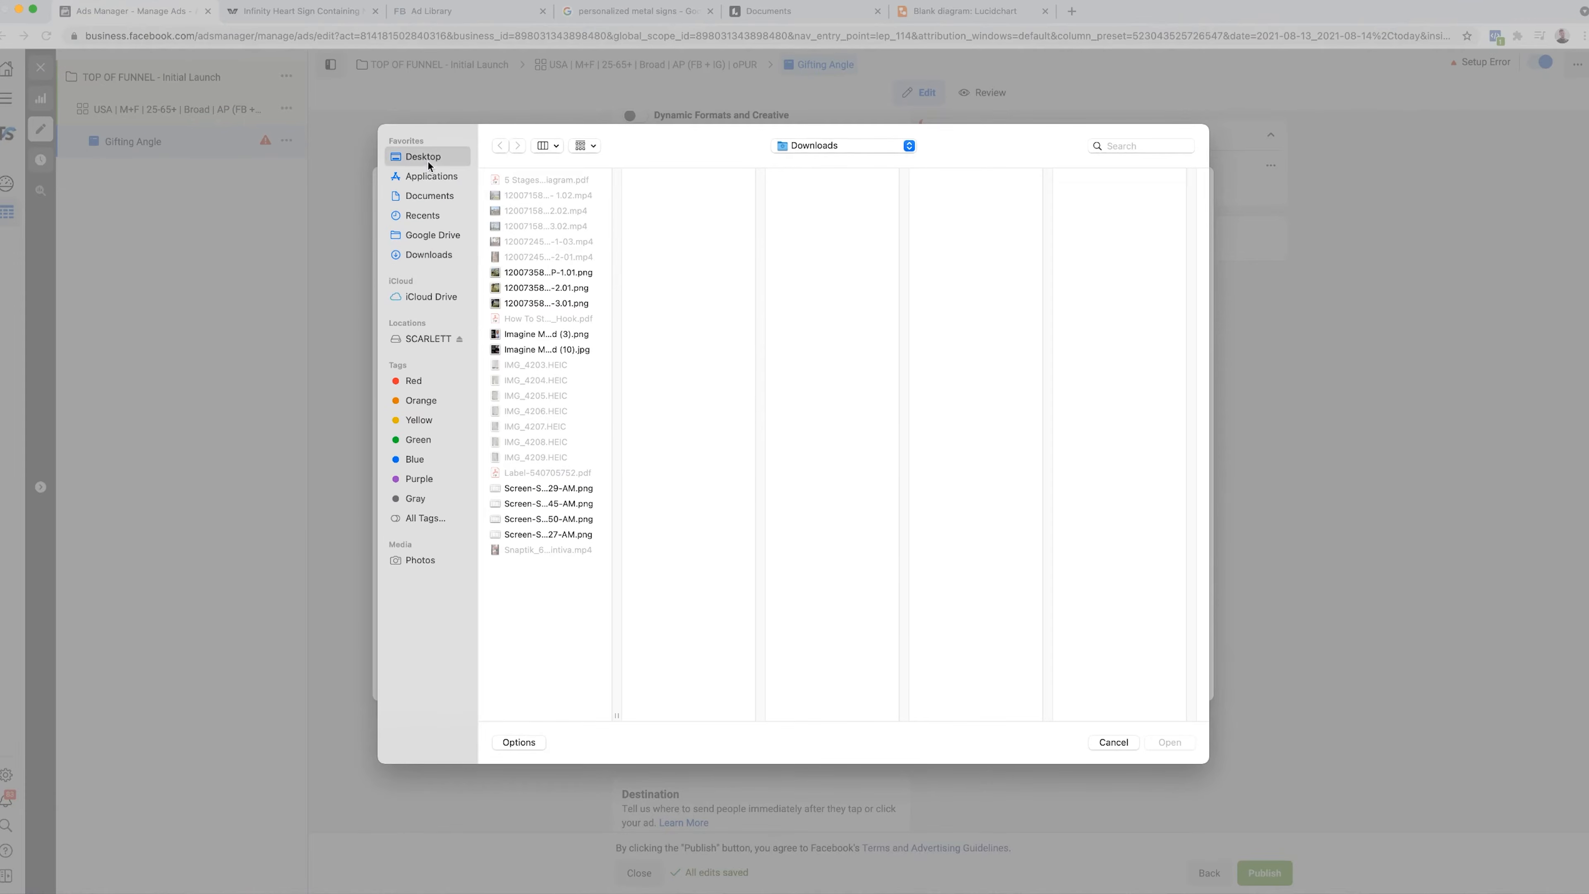
pyautogui.click(527, 227)
pyautogui.click(682, 210)
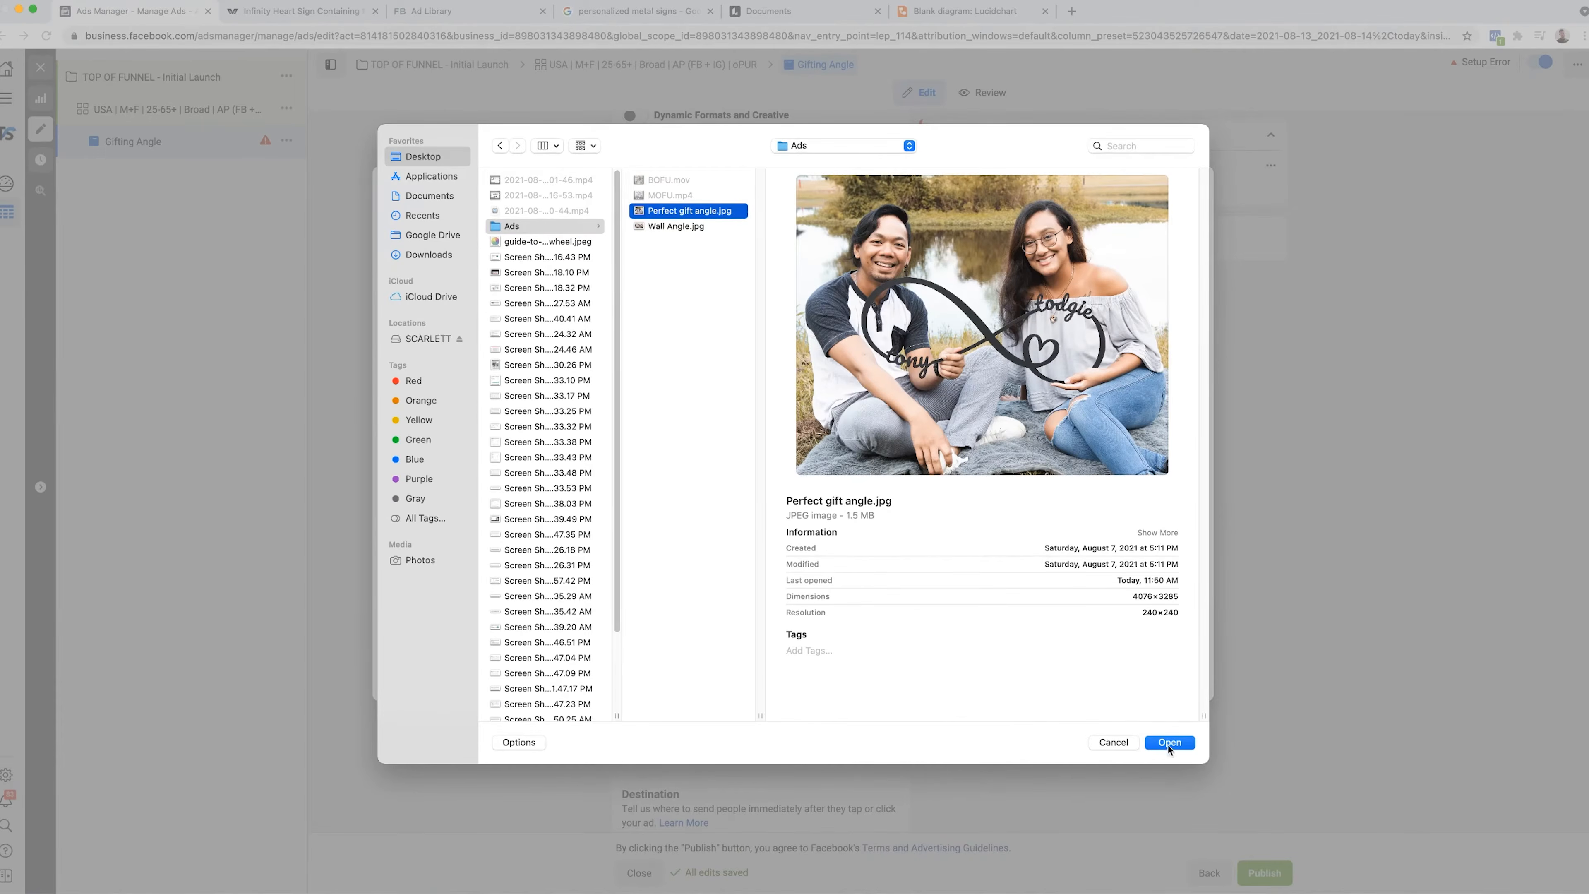
pyautogui.click(1169, 745)
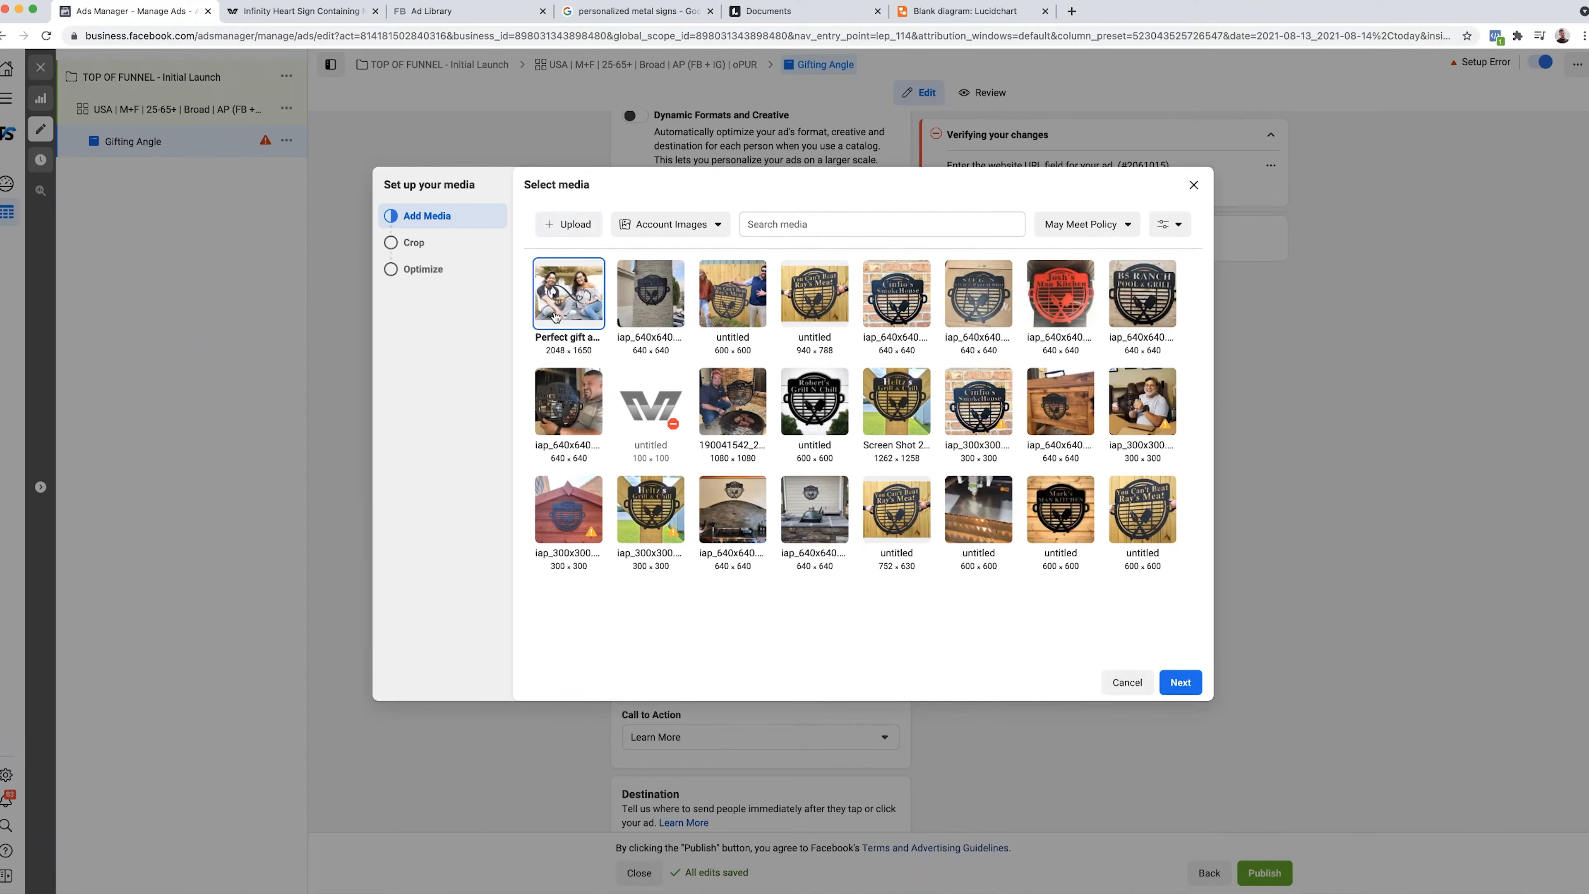
# - Accept the recommended 9:16, 1:1 and 1.91:1 crops for the image and finish the media setup with enhancements allowed
pyautogui.click(1182, 683)
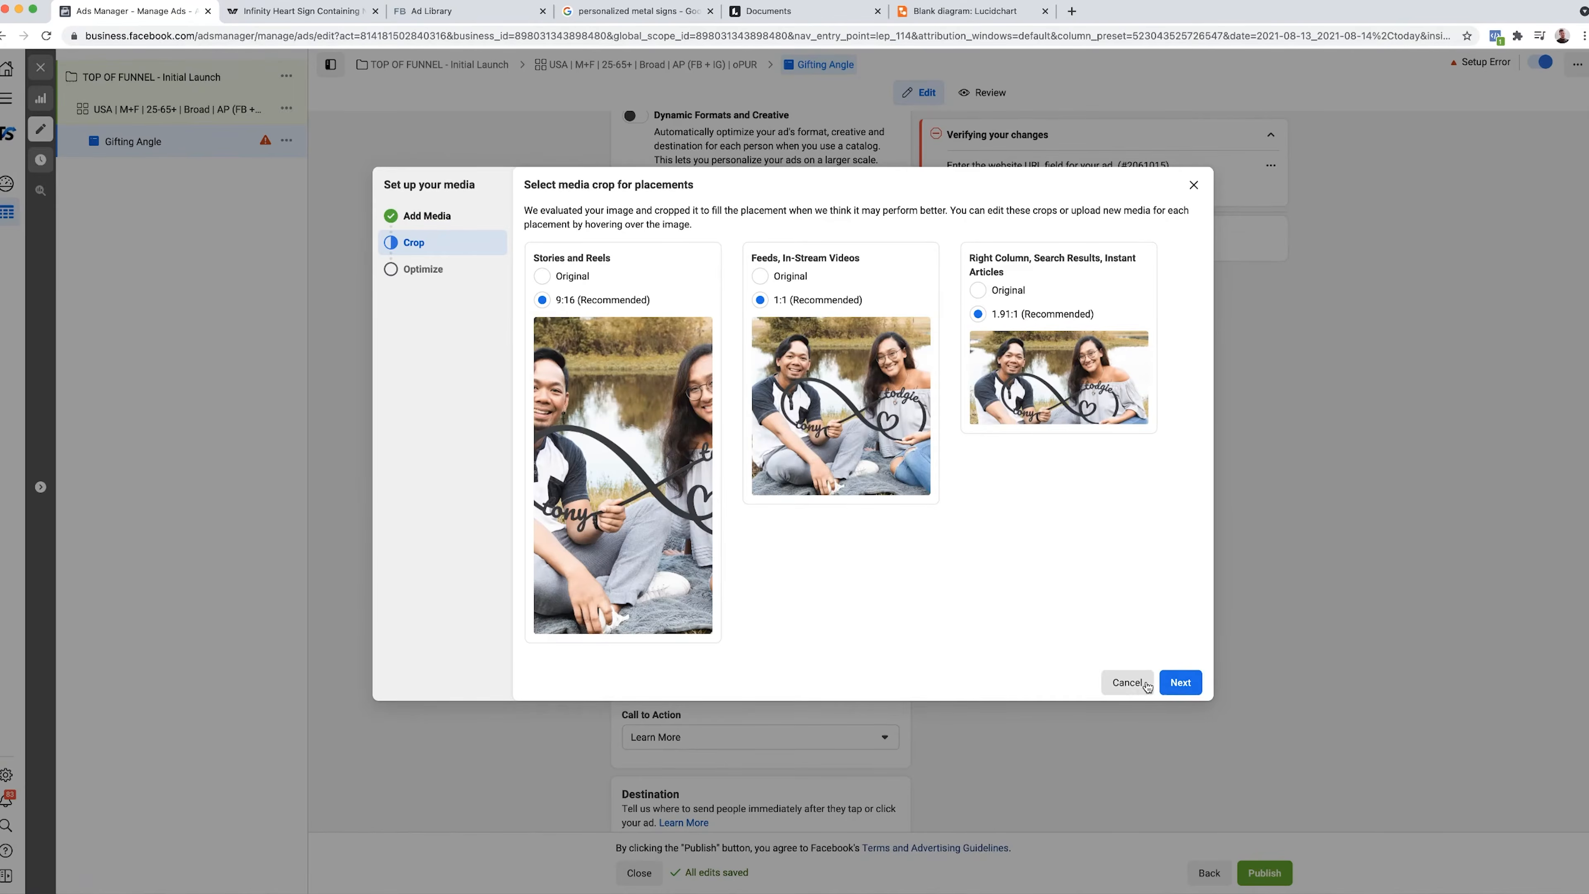
pyautogui.click(1181, 683)
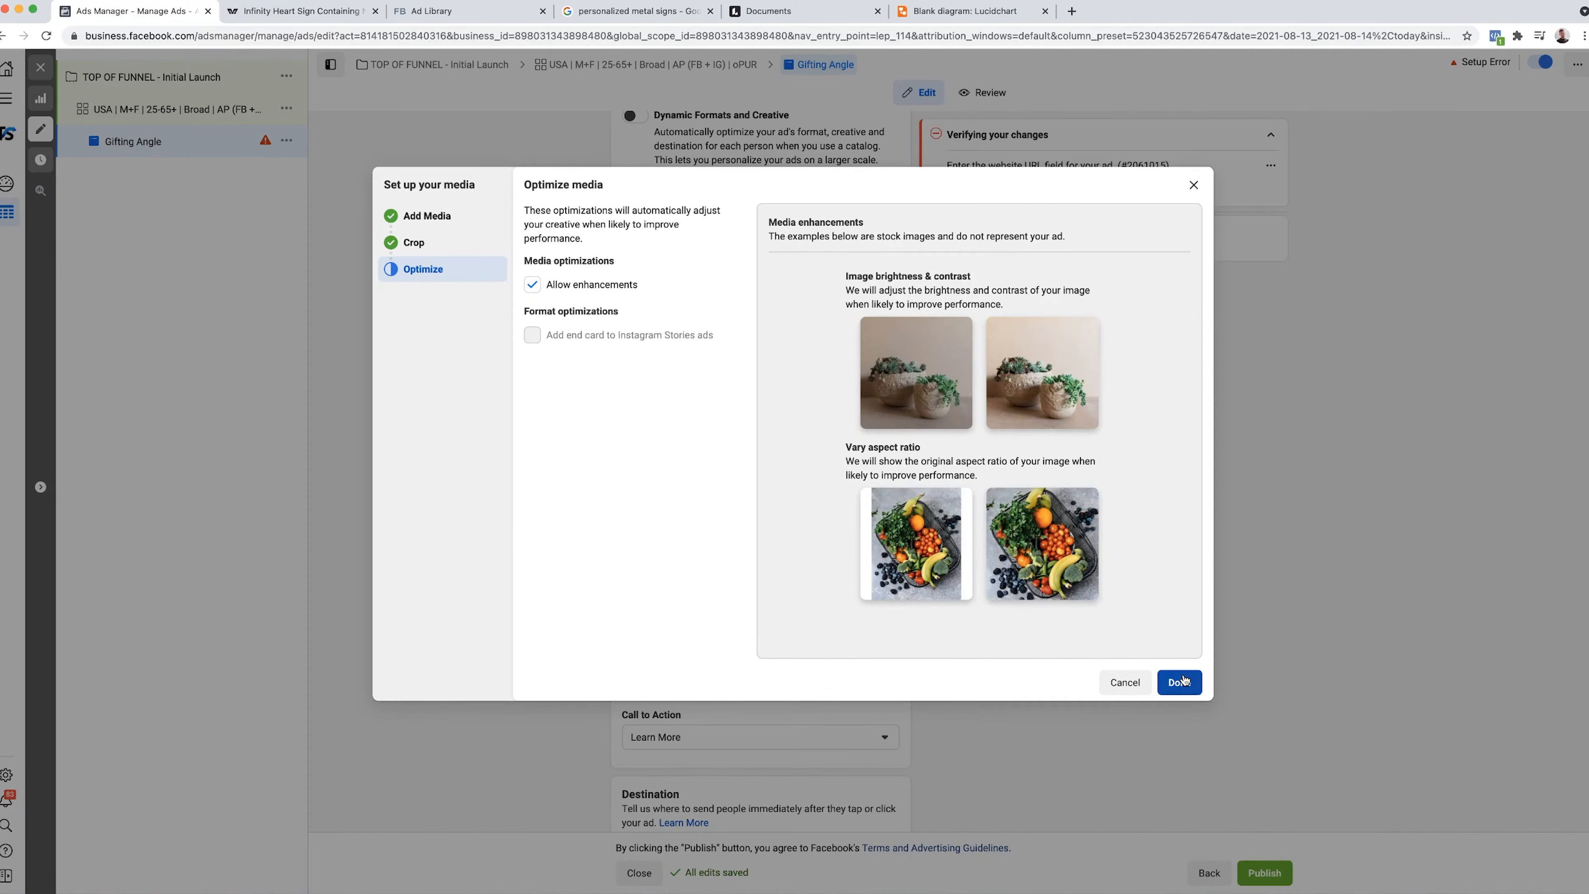
pyautogui.click(1179, 682)
# - Shift the square 1:1 crop of the Feeds, In-Stream Videos image slightly to the right and save it
pyautogui.scroll(-2, 1174, 624)
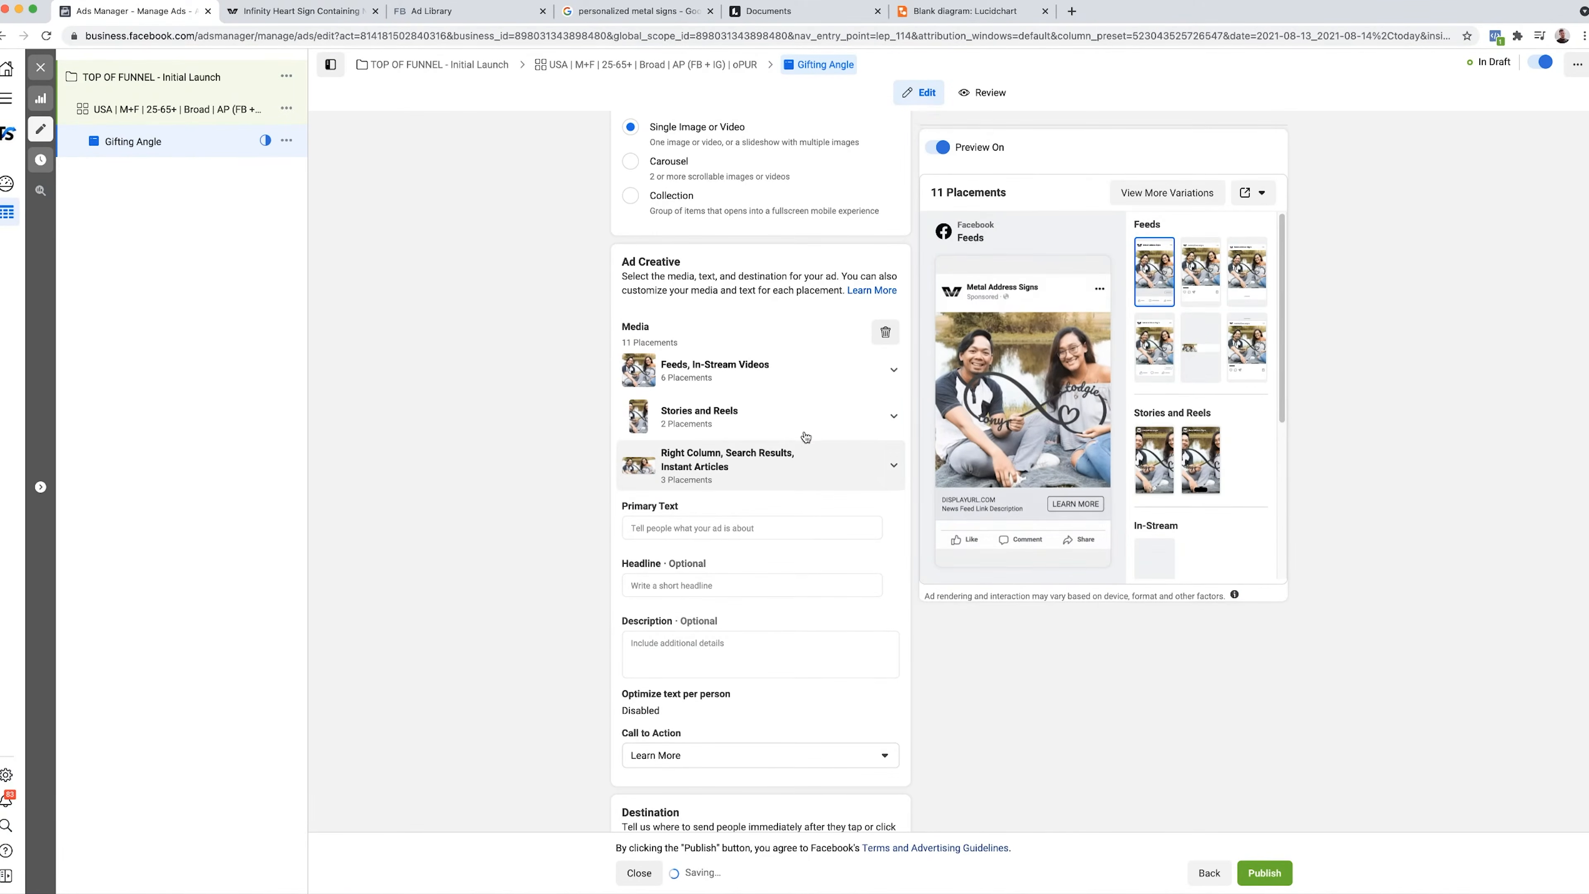
pyautogui.click(833, 367)
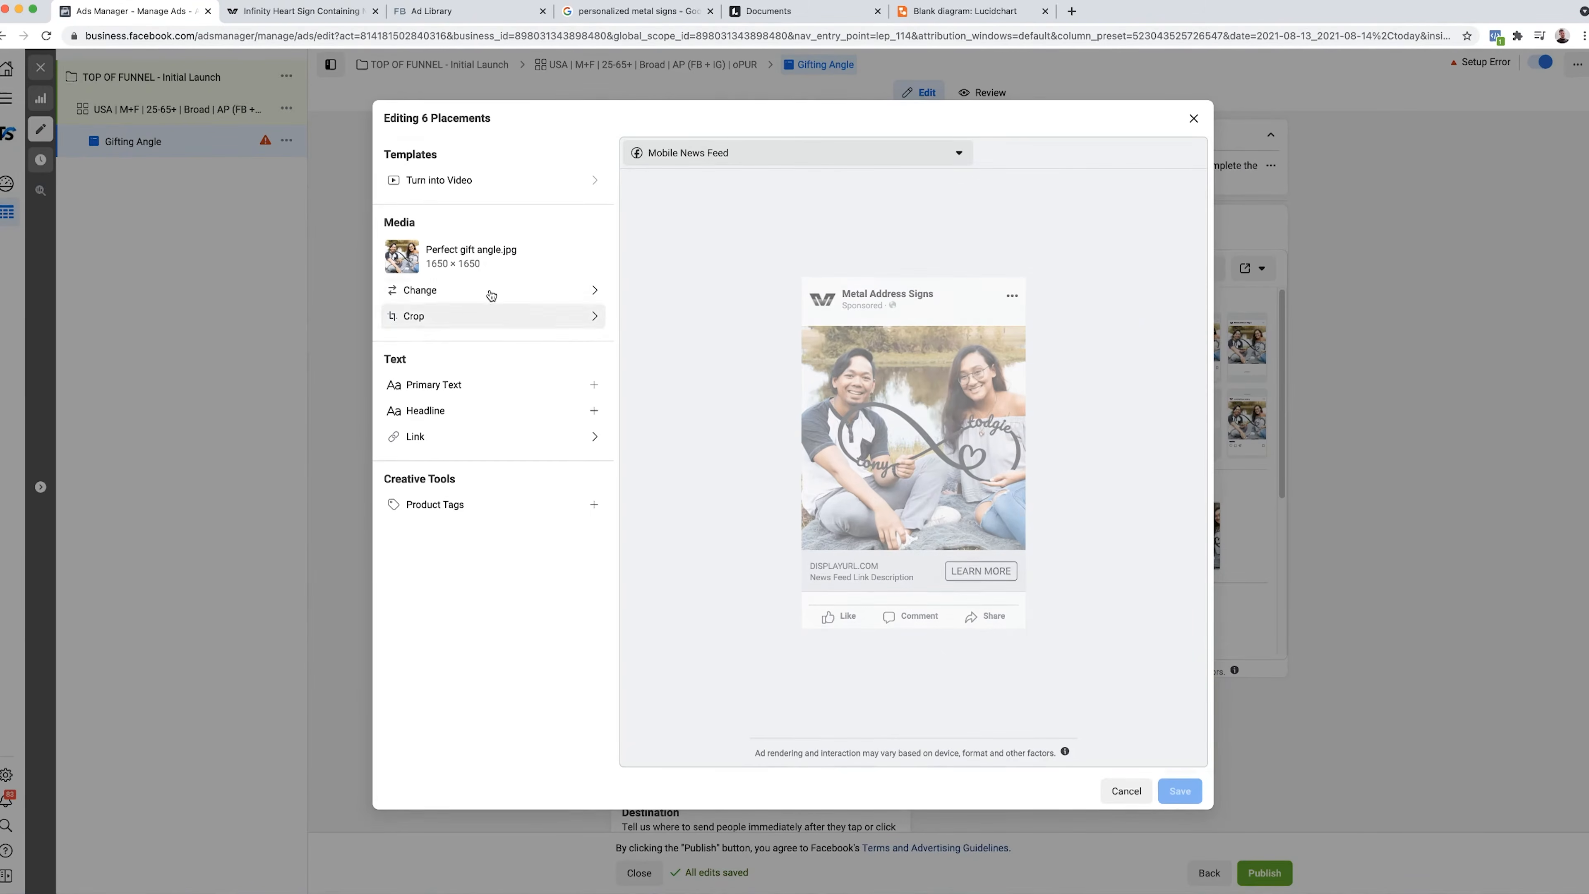
pyautogui.click(496, 314)
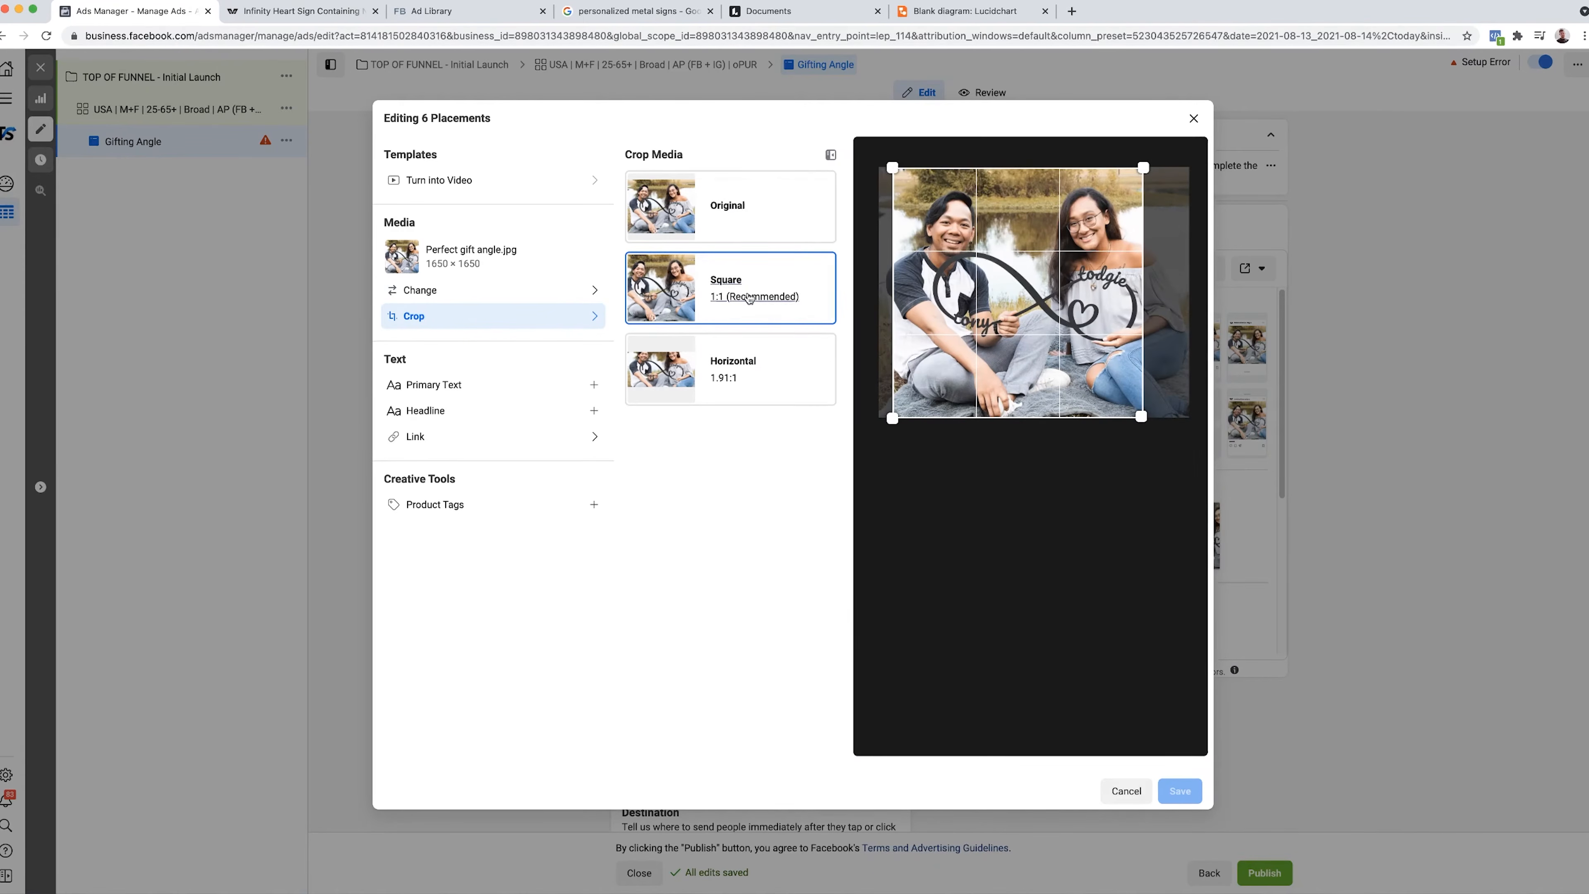
pyautogui.moveTo(1021, 291); pyautogui.dragTo(1024, 291)
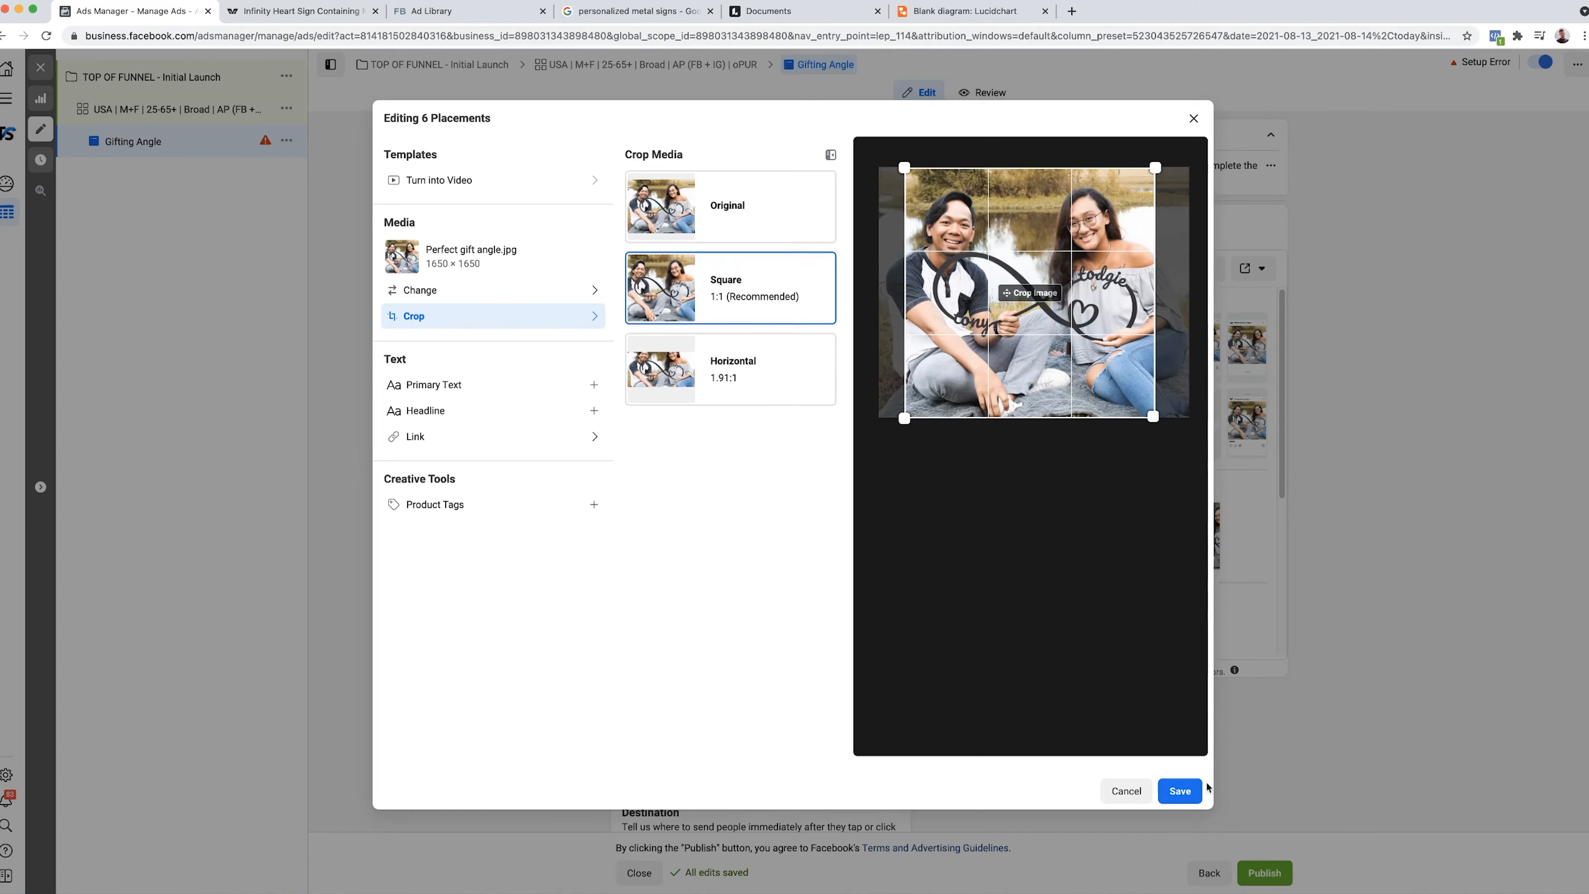
pyautogui.click(1188, 796)
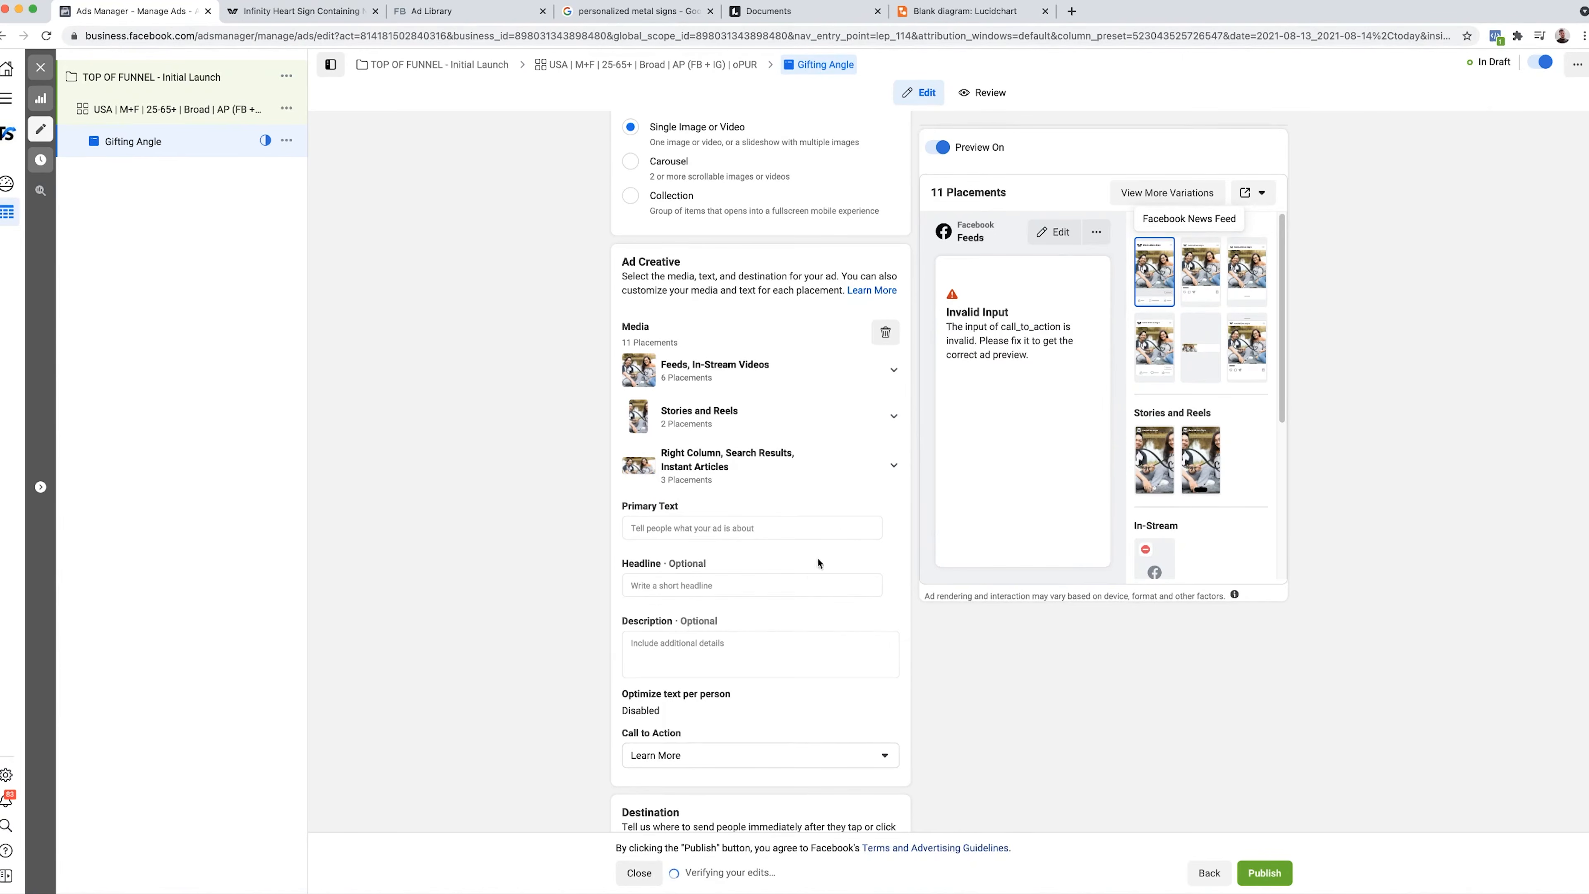
# - Set the ad's call to action to Shop Now
pyautogui.scroll(-4, 722, 575)
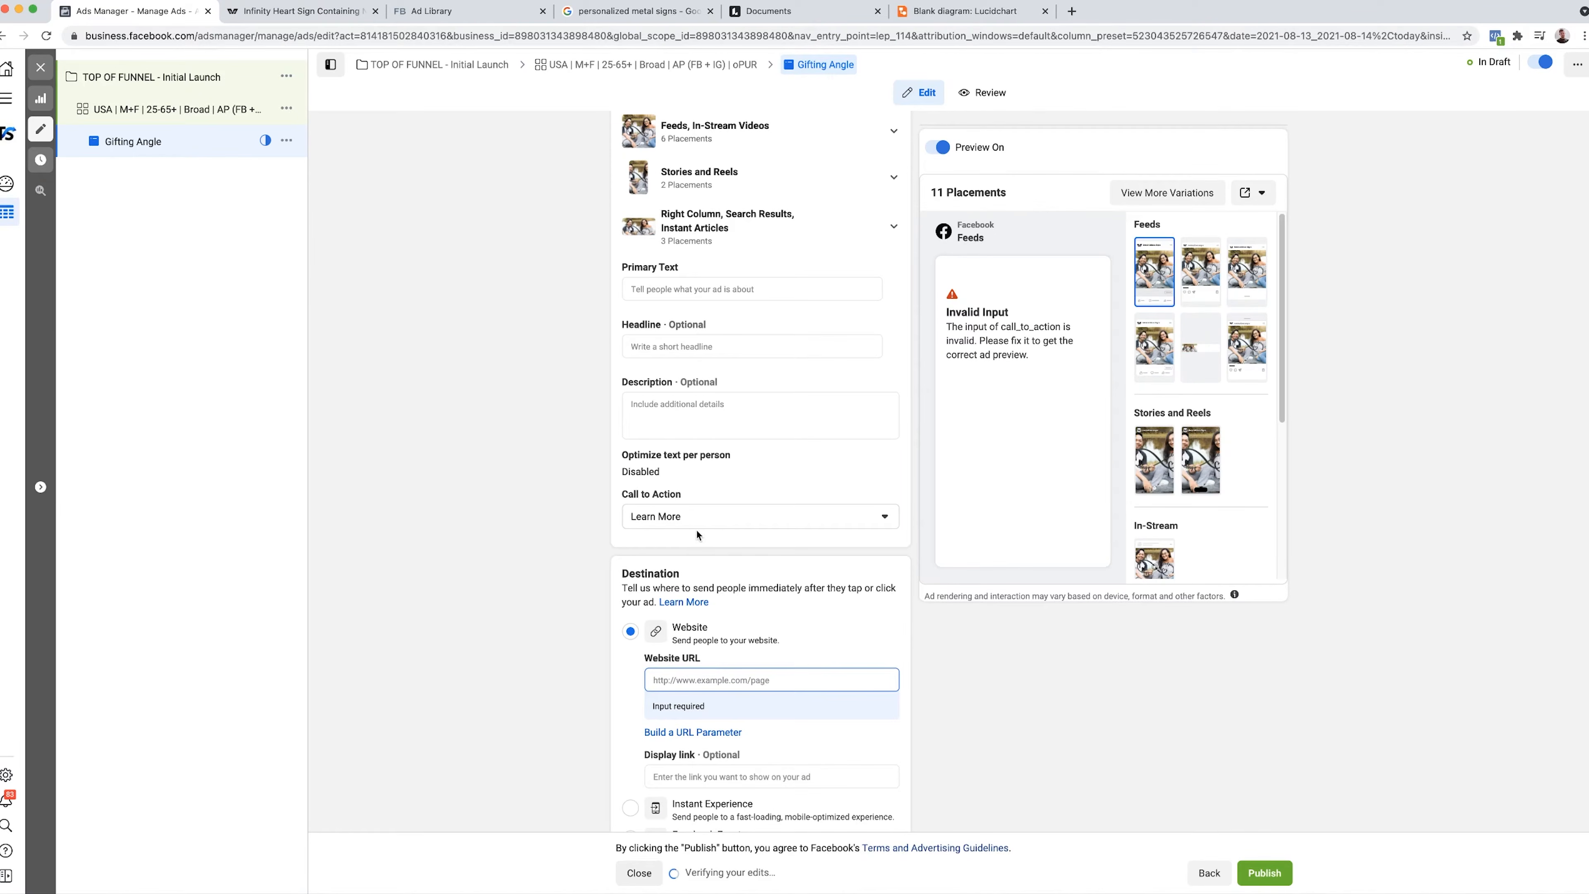
pyautogui.click(701, 519)
pyautogui.scroll(-2, 701, 626)
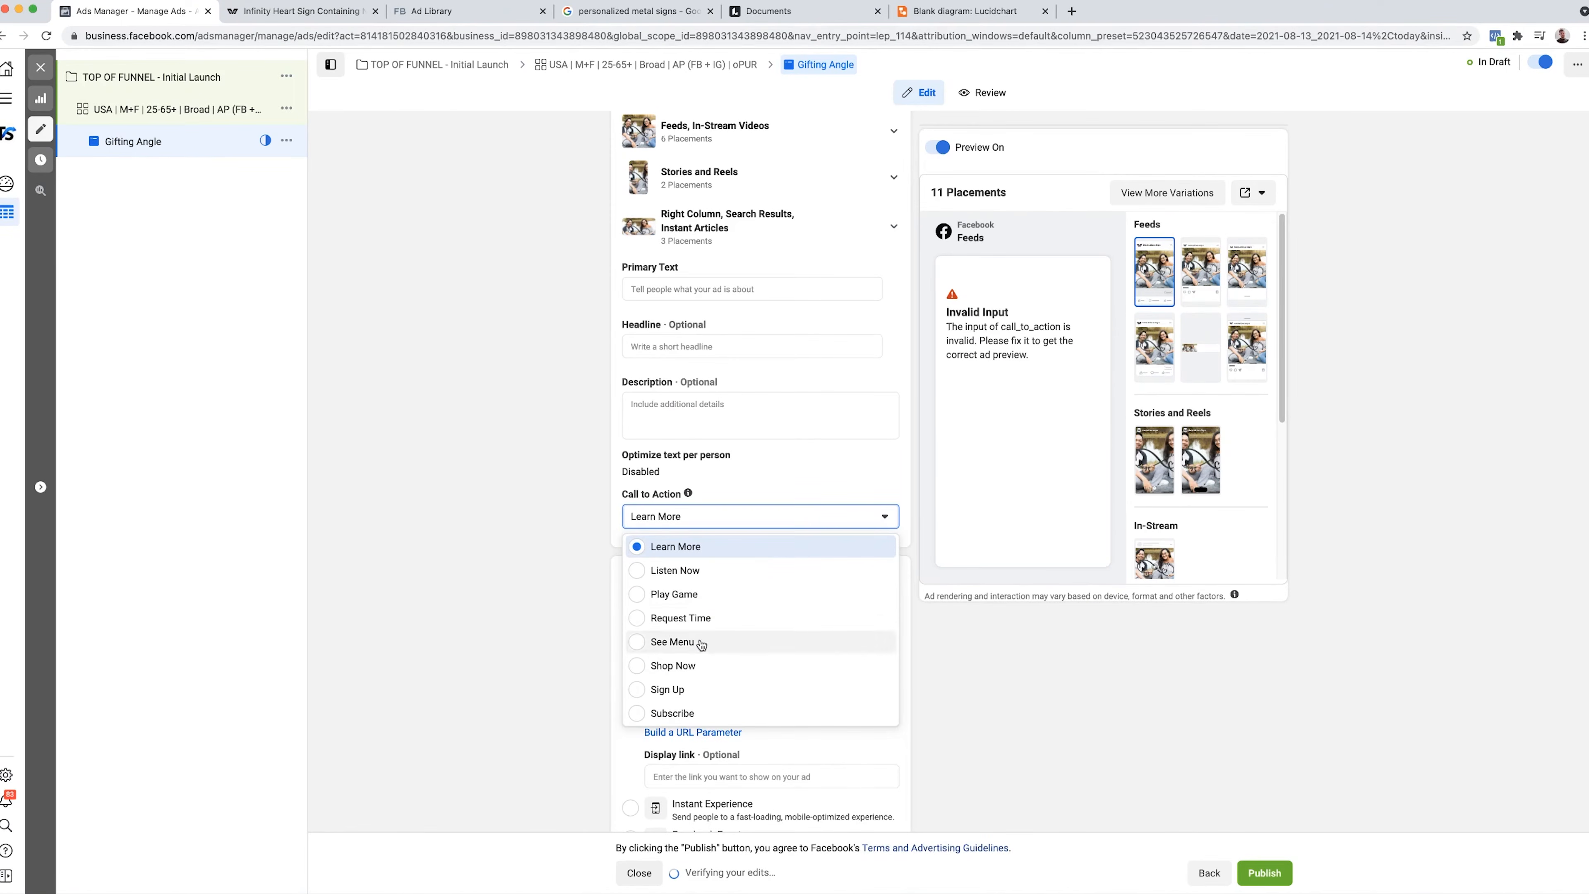
pyautogui.click(688, 667)
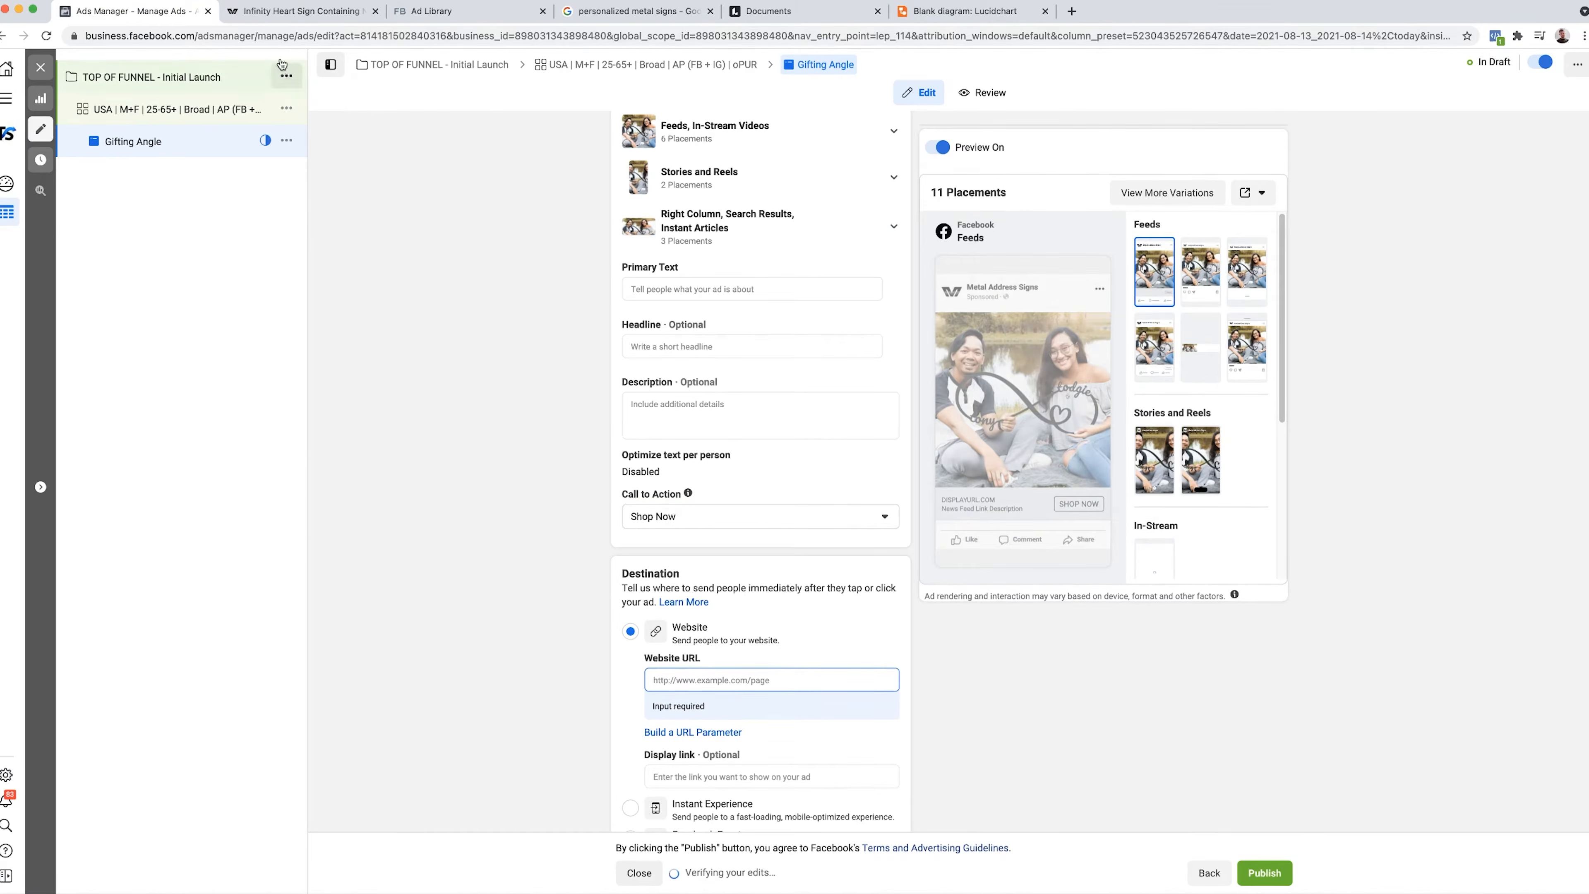
# - On the Infinity Heart Sign product page, remove the variant parameter from the web address, reload it and copy the shortened URL
pyautogui.click(294, 10)
pyautogui.click(283, 38)
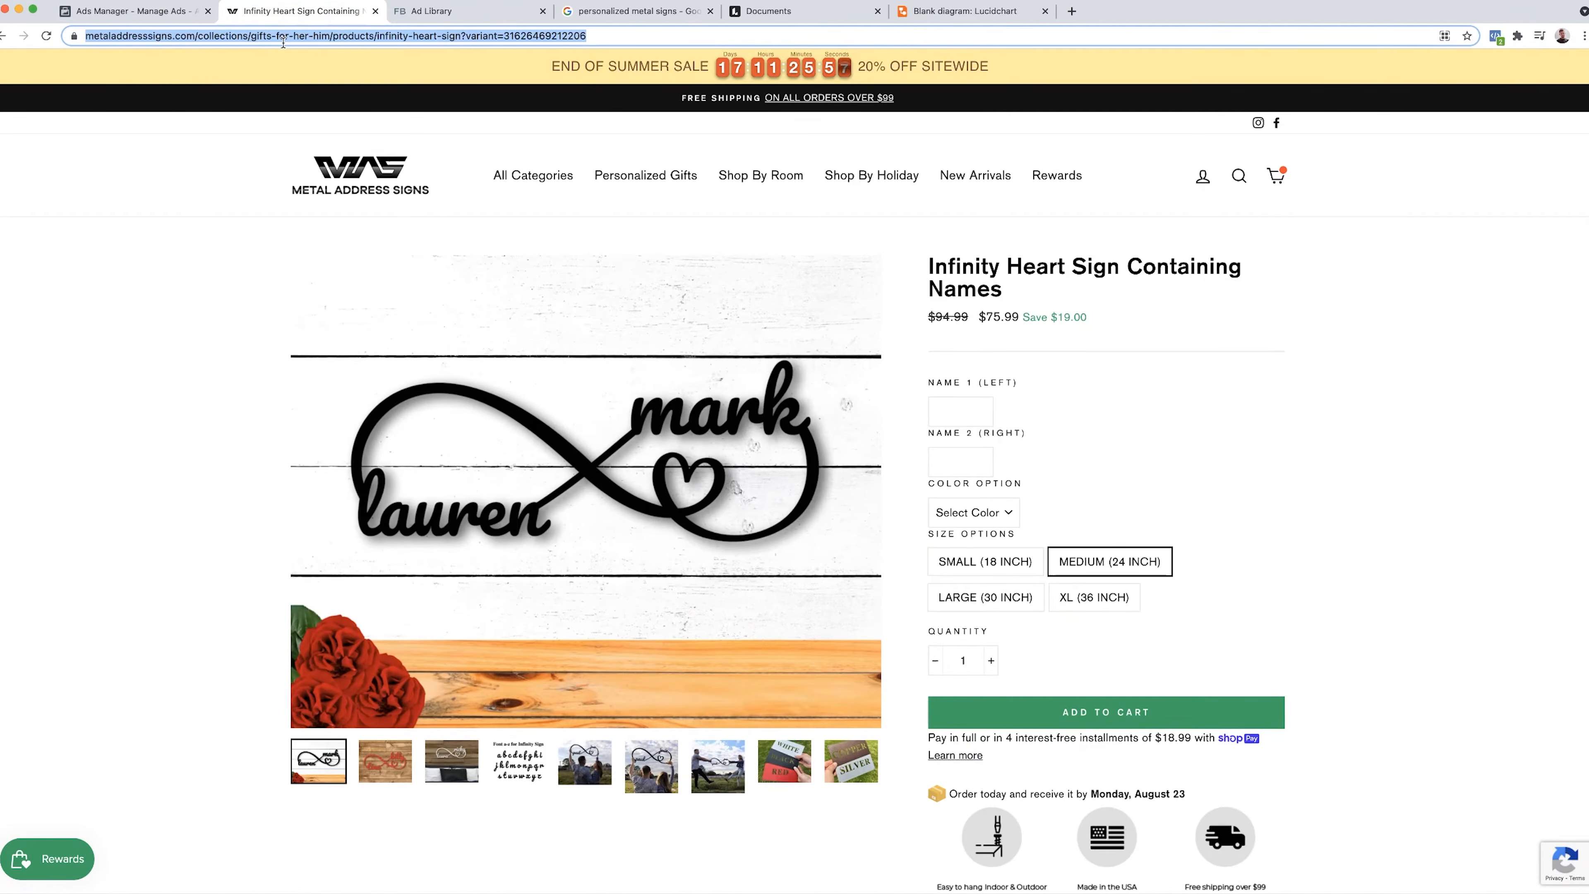
pyautogui.click(986, 560)
pyautogui.moveTo(615, 35); pyautogui.dragTo(470, 38)
pyautogui.press('BackSpace')
pyautogui.press('BackSpace')
pyautogui.press('BackSpace')
pyautogui.press('Return')
pyautogui.click(433, 38)
pyautogui.hotkey('ctrl', 'c')
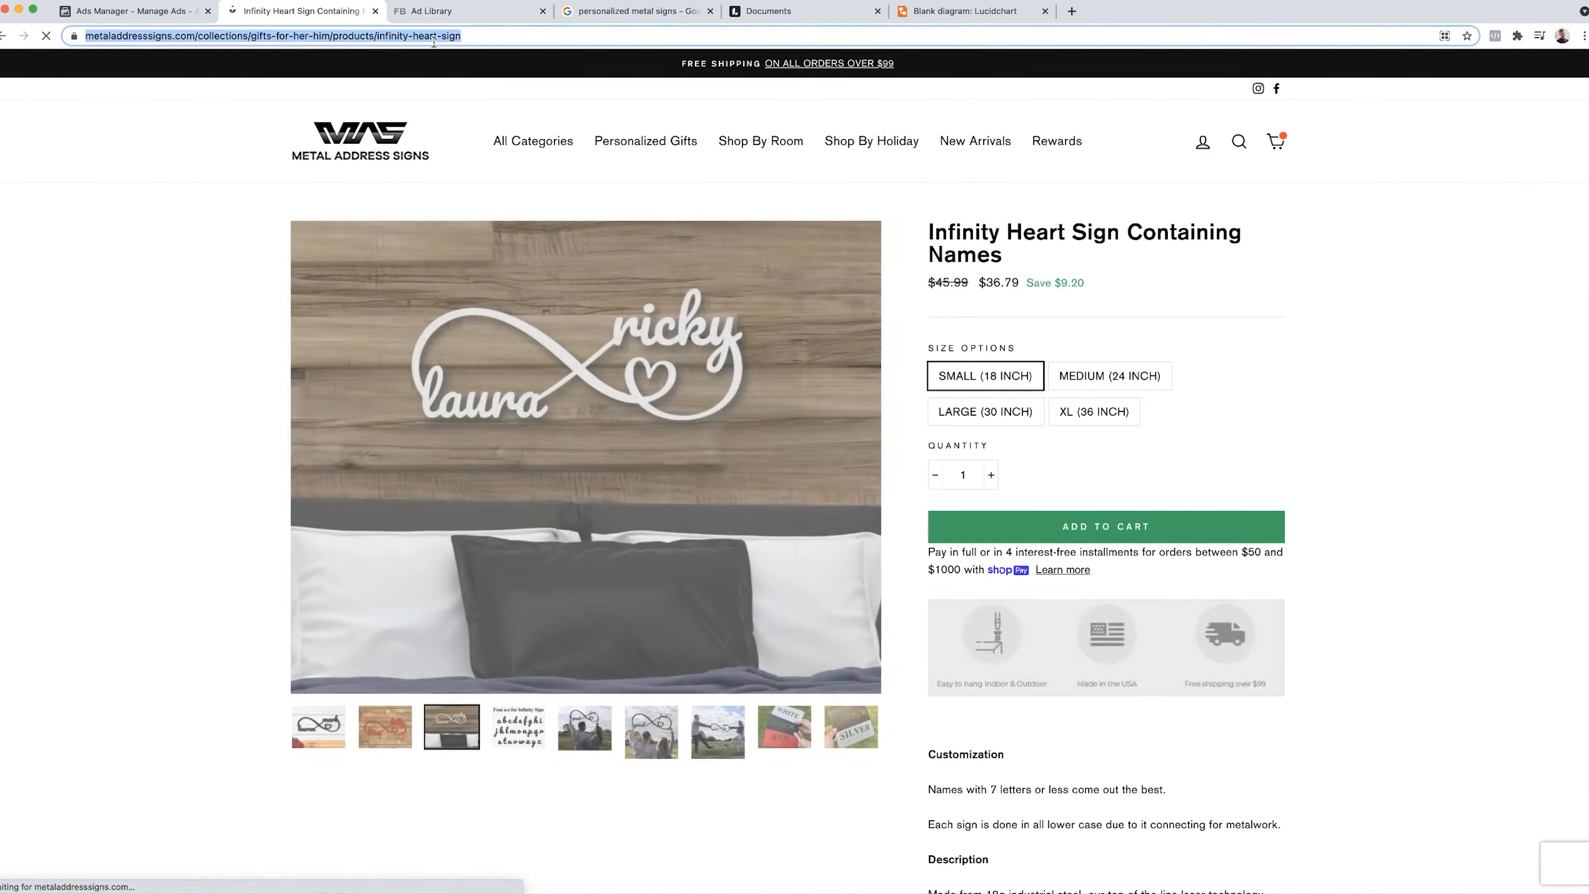
# - Back in Ads Manager, paste the copied infinity-heart-sign product link as the ad's destination website URL
pyautogui.click(153, 13)
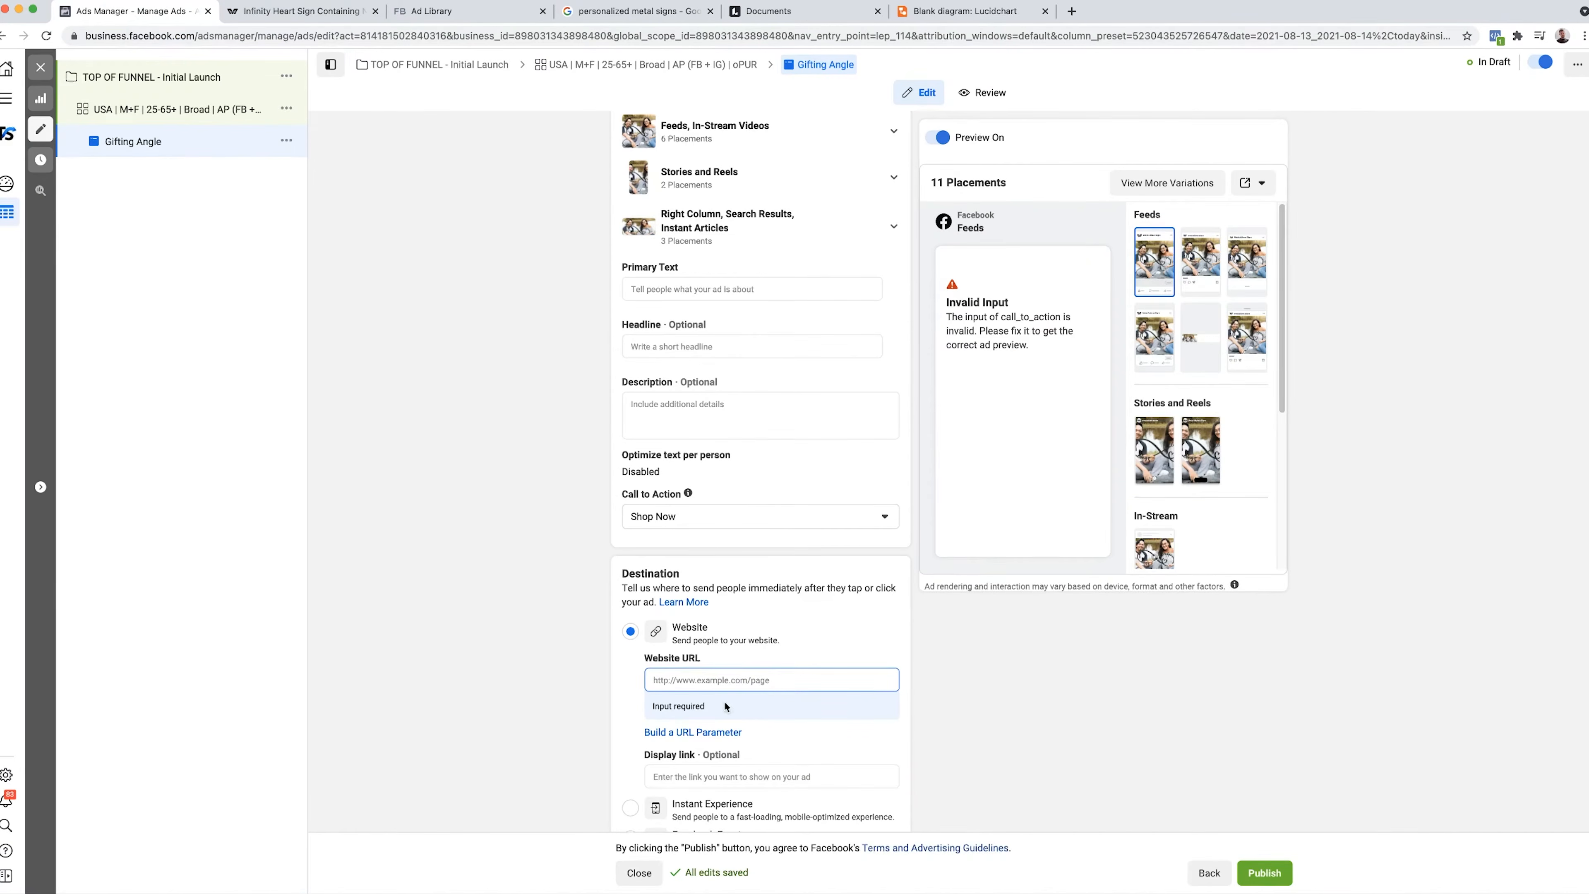
pyautogui.click(738, 689)
pyautogui.hotkey('ctrl', 'v')
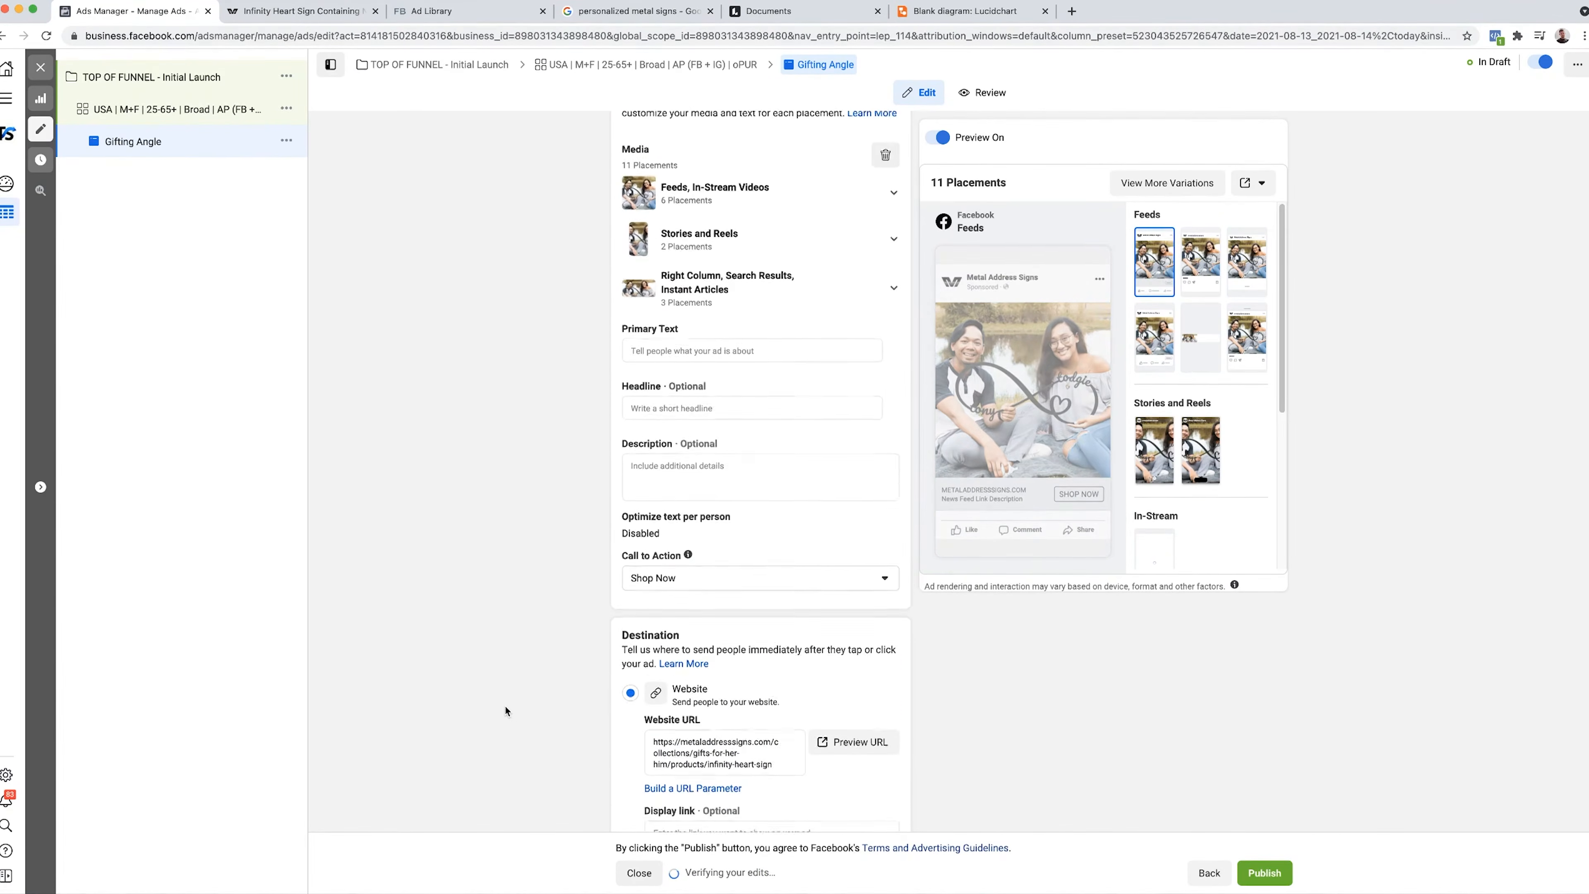
# - Write "The most perfect gift for your sweetheart" as the Gifting Angle ad's primary text
pyautogui.click(710, 401)
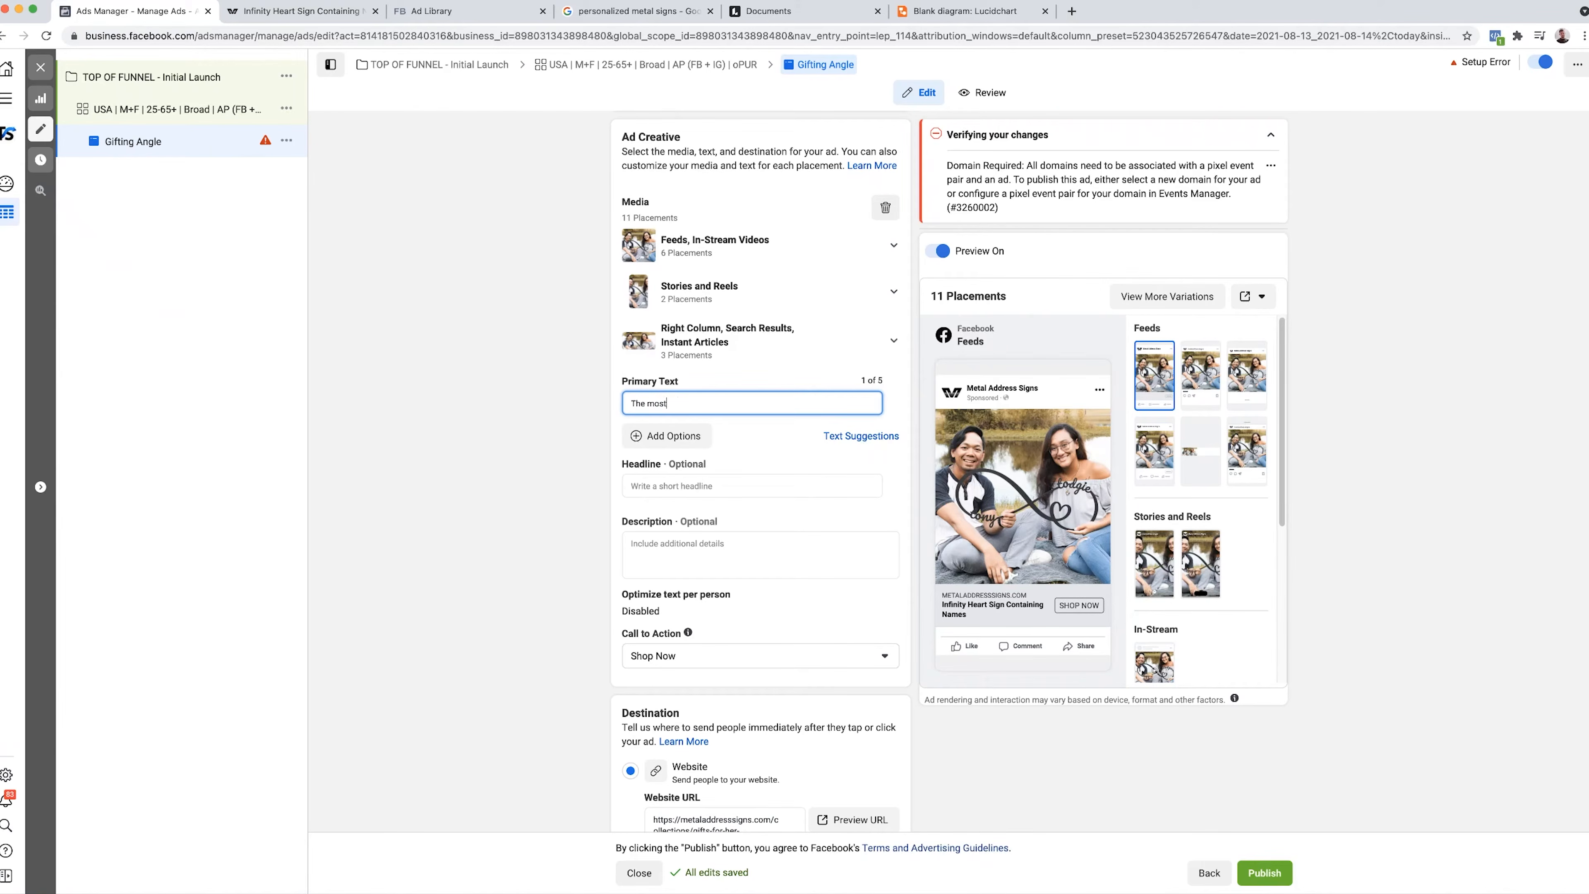
pyautogui.press('BackSpace')
pyautogui.press('BackSpace')
pyautogui.write('for yo')
# - Open emojipedia.org in a new tab, search for the red heart emoji and copy it from its page
pyautogui.hotkey('ctrl', 't')
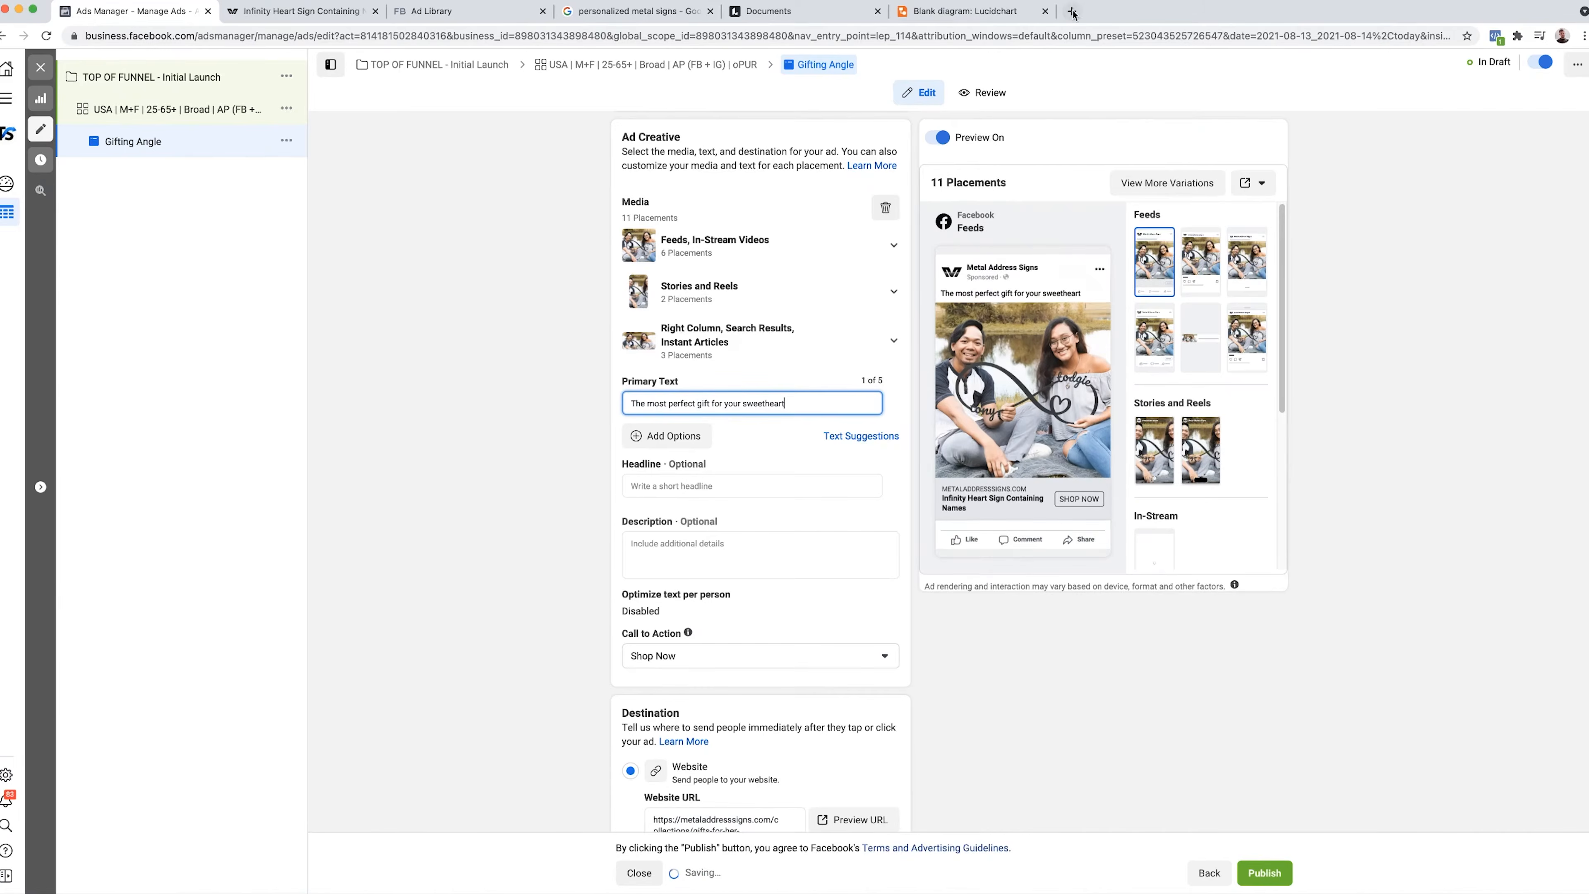
pyautogui.write('emojipedia.org')
pyautogui.press('Return')
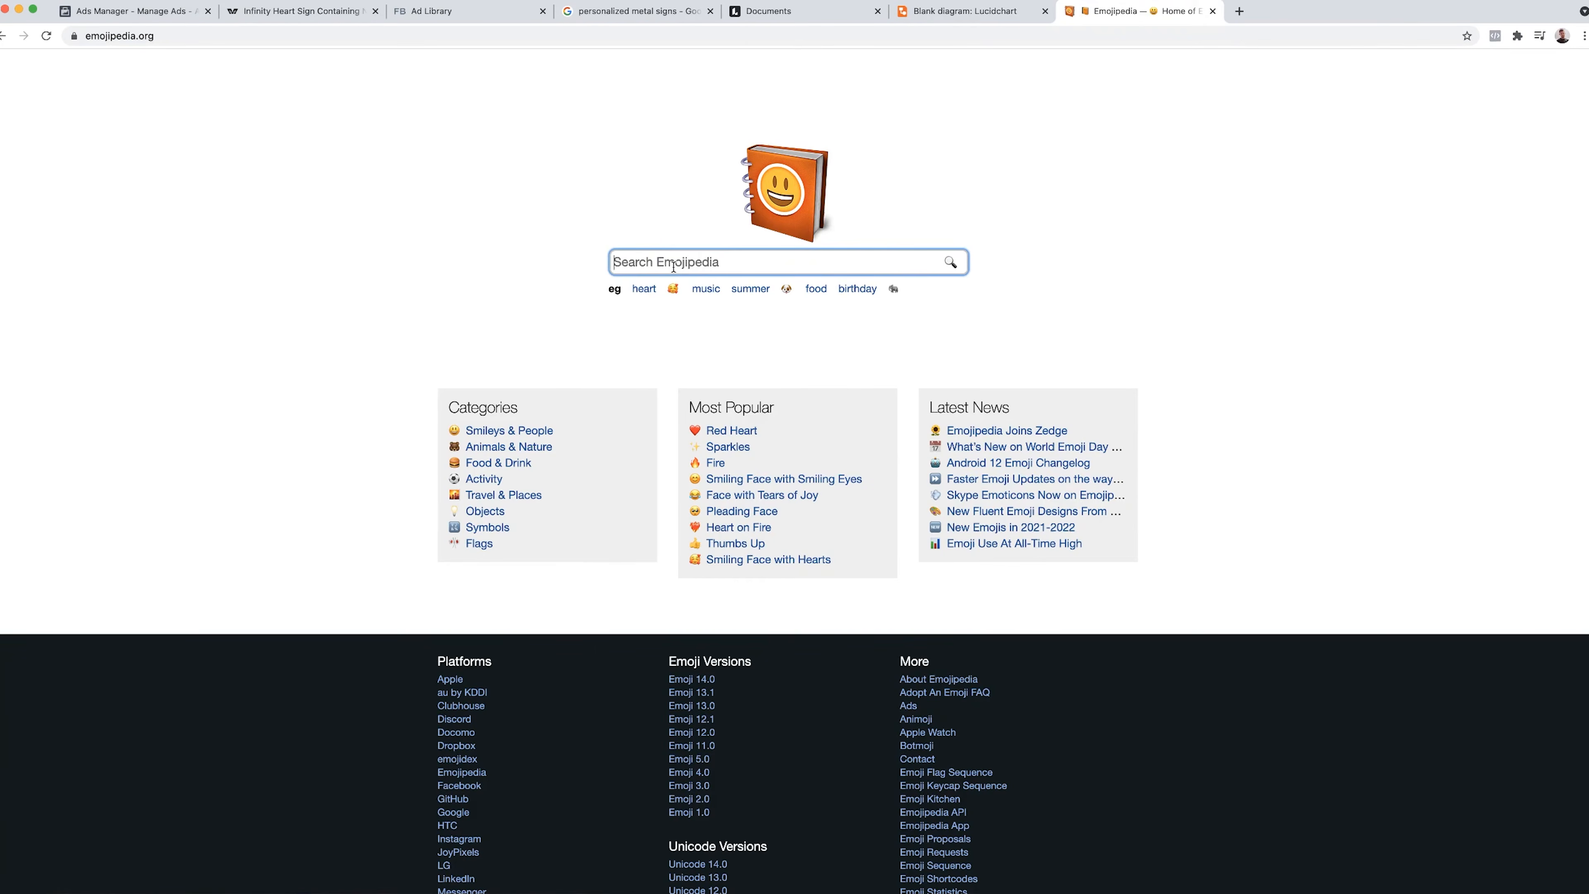
pyautogui.write('red iheart')
pyautogui.press('Return')
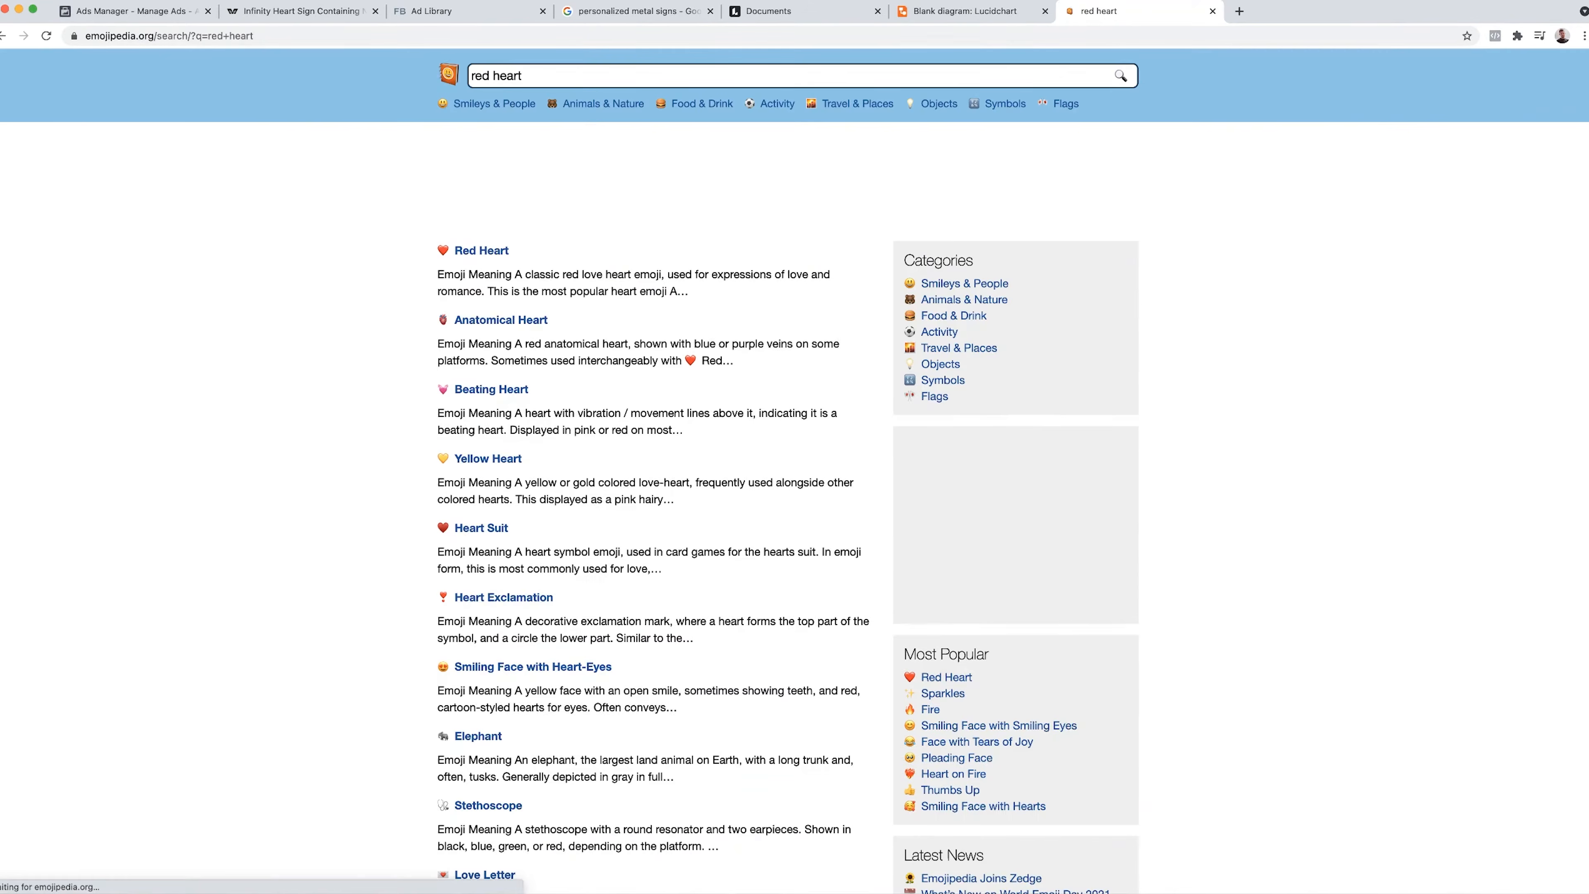
pyautogui.click(482, 251)
pyautogui.click(639, 549)
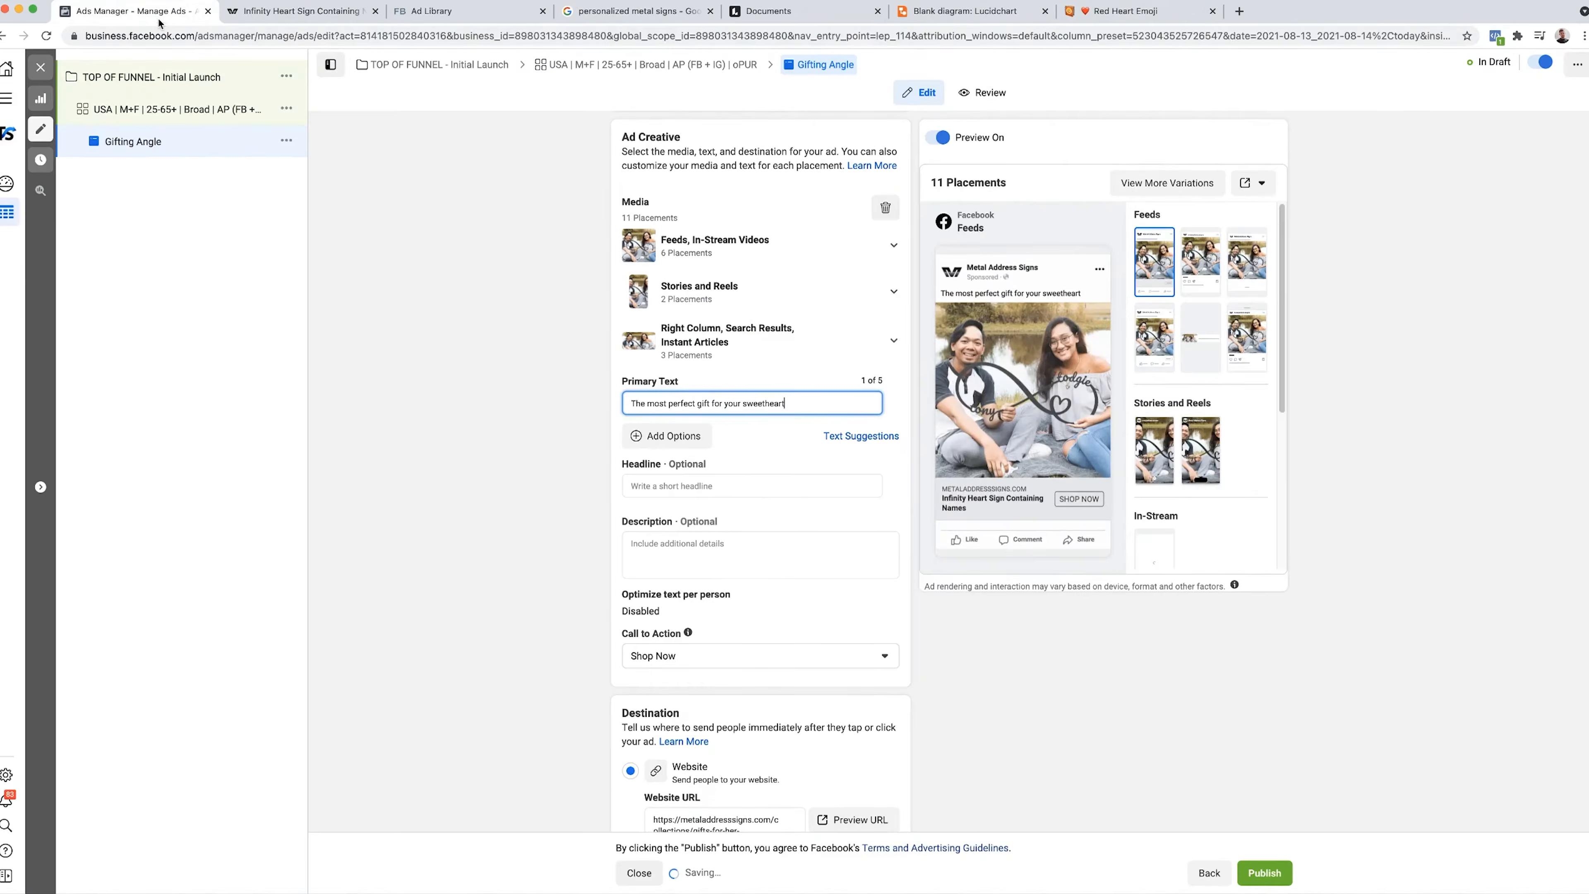
# - Back in Ads Manager, add the copied red heart emoji to the end of the primary text
pyautogui.click(131, 11)
pyautogui.click(784, 403)
pyautogui.click(806, 403)
pyautogui.press('Return')
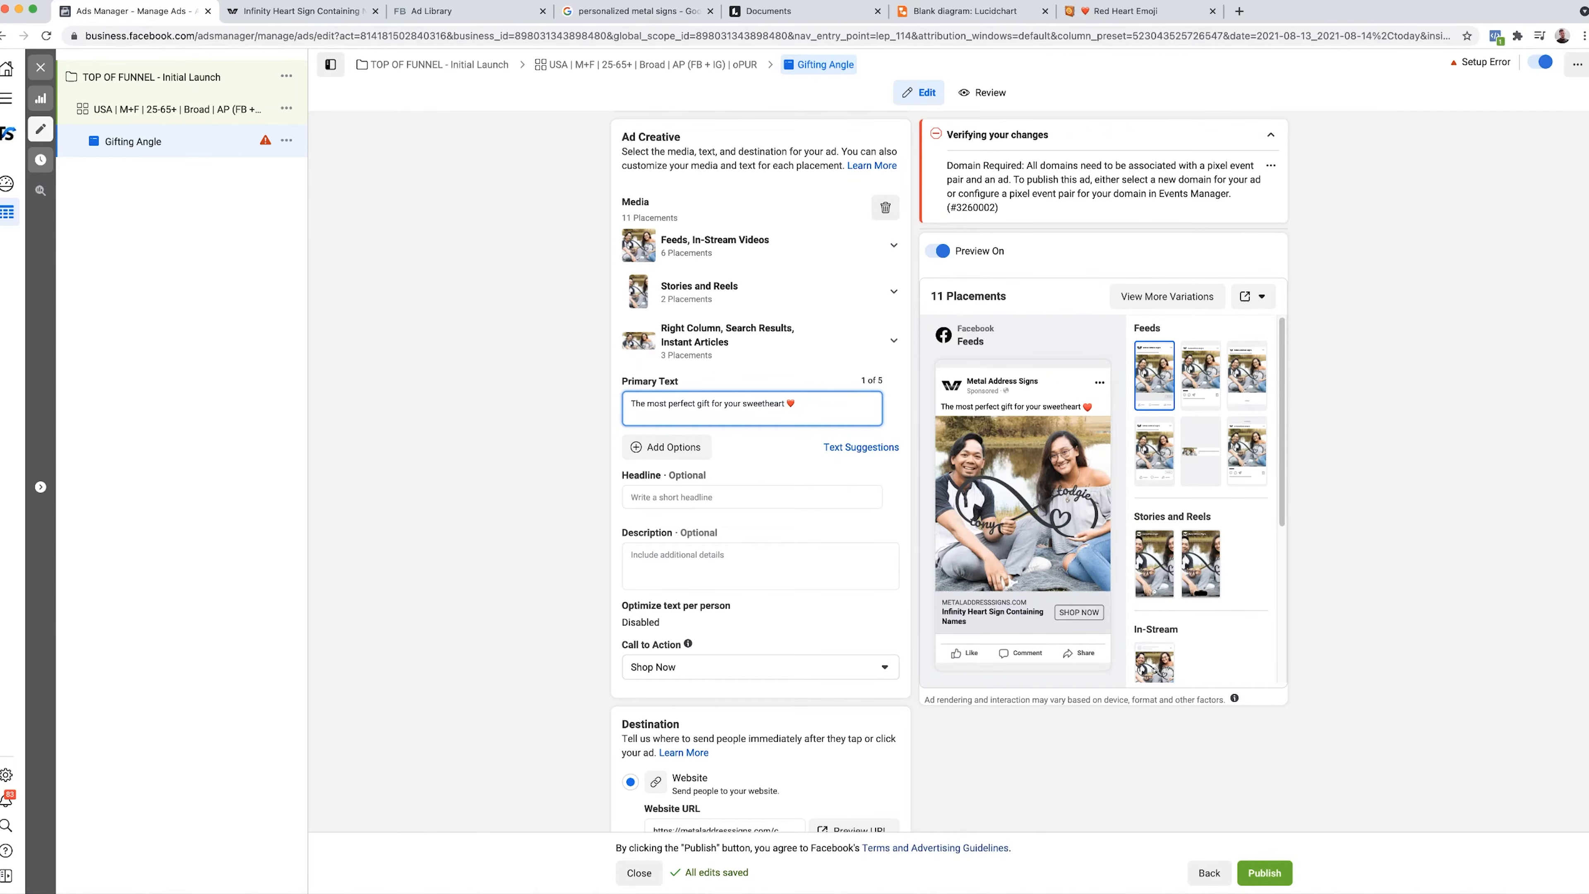
pyautogui.press('BackSpace')
pyautogui.click(510, 433)
pyautogui.scroll(1, 509, 432)
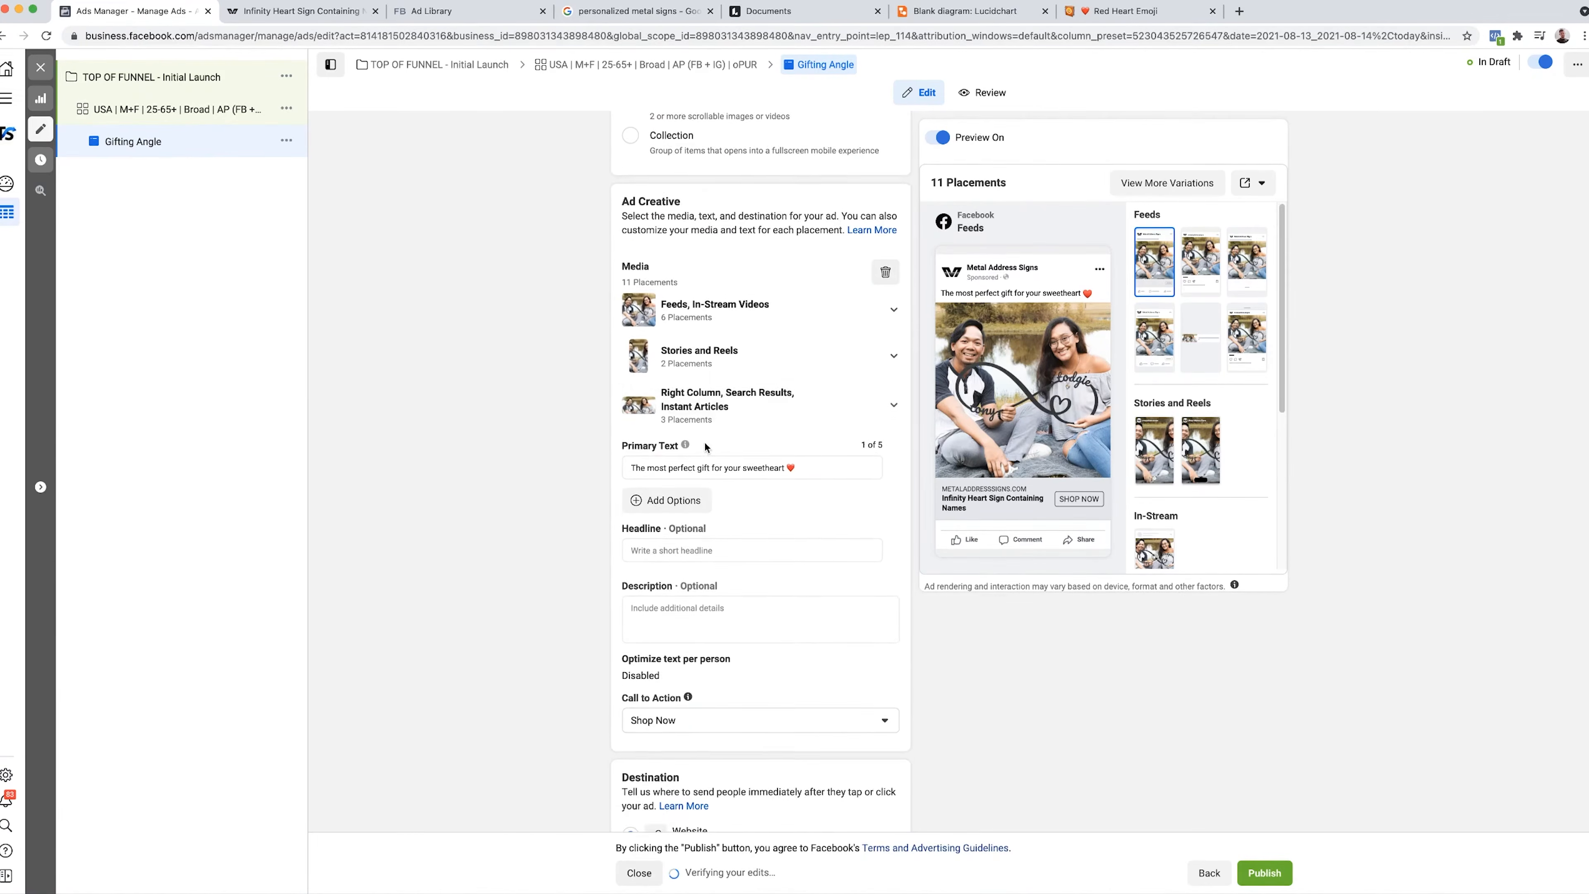
# - Set the ad's headline to "Personalized Metal Infinity Sign" and its description to "Made in the USA"
pyautogui.scroll(-2, 705, 444)
pyautogui.click(704, 460)
pyautogui.write('Personalized Metal inninity')
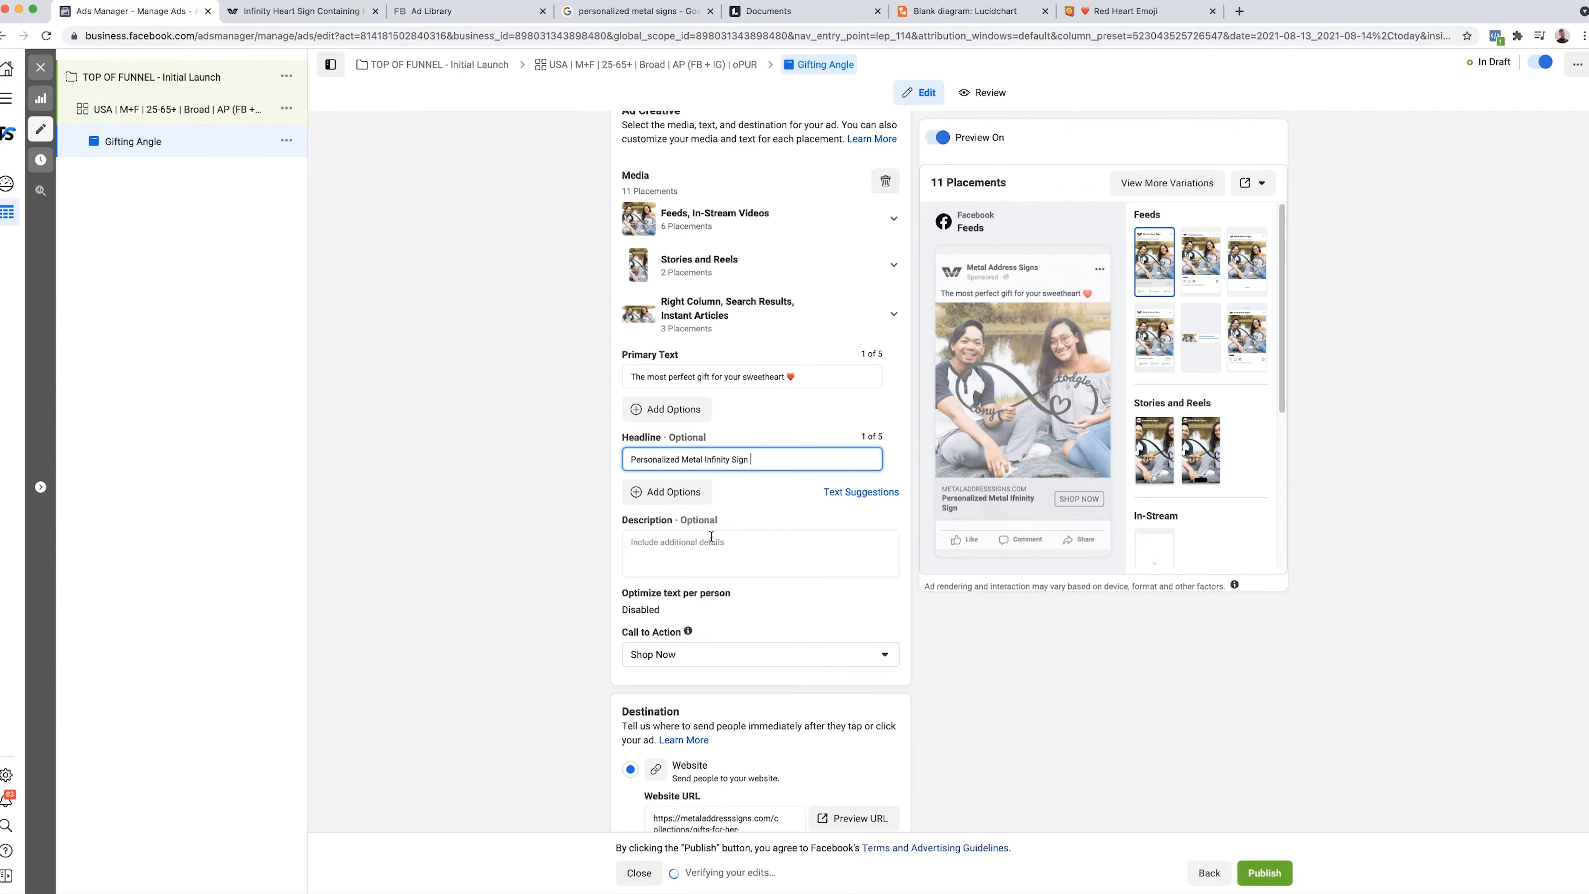
pyautogui.click(709, 552)
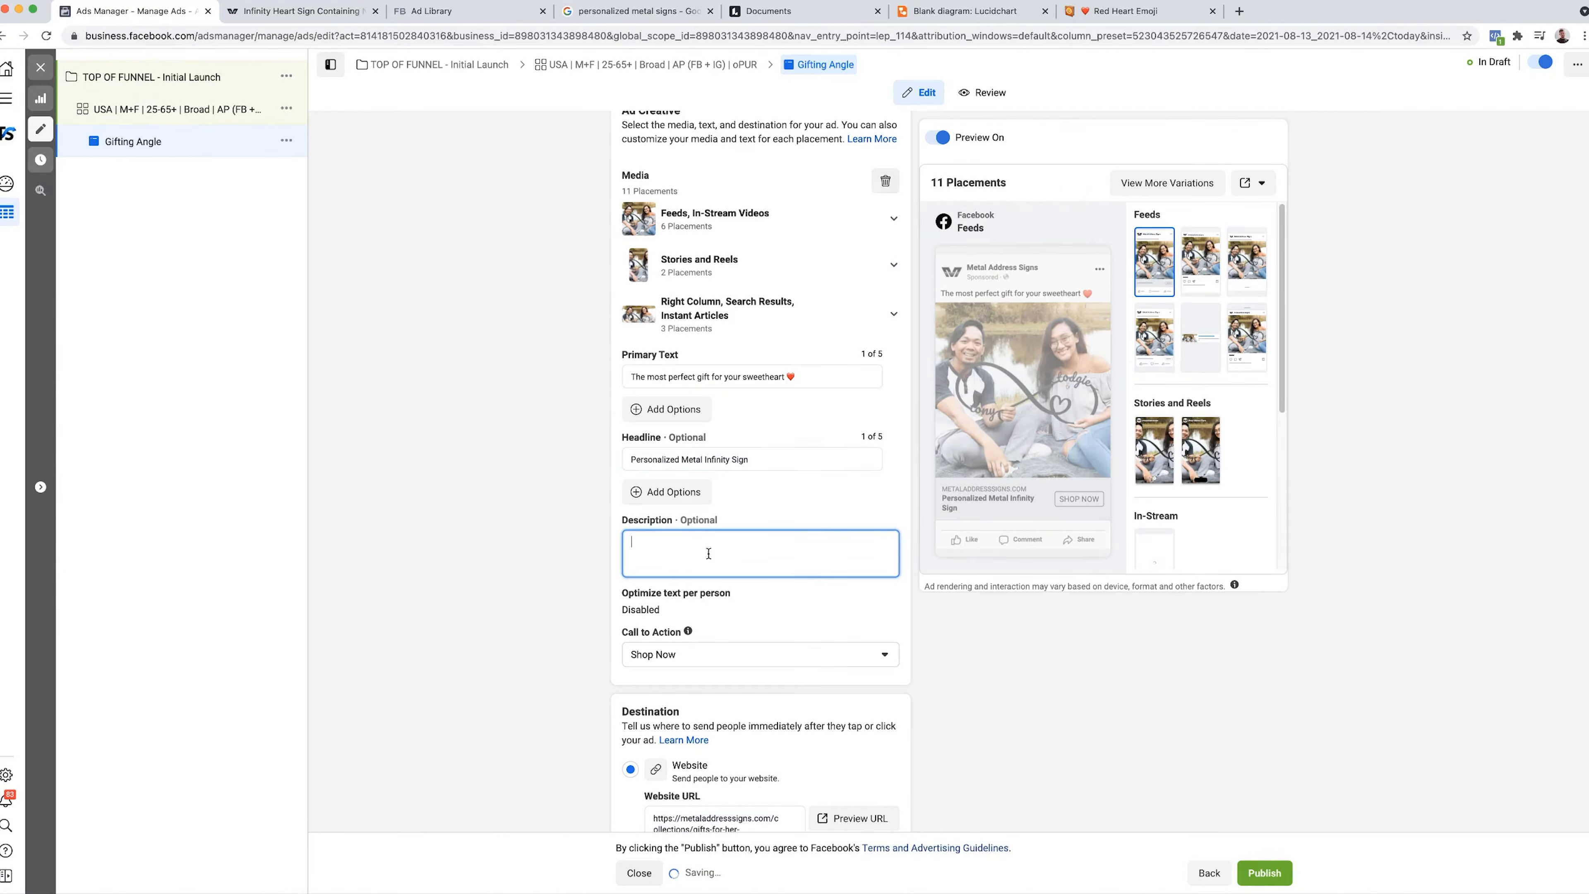
pyautogui.write('Made in the USA')
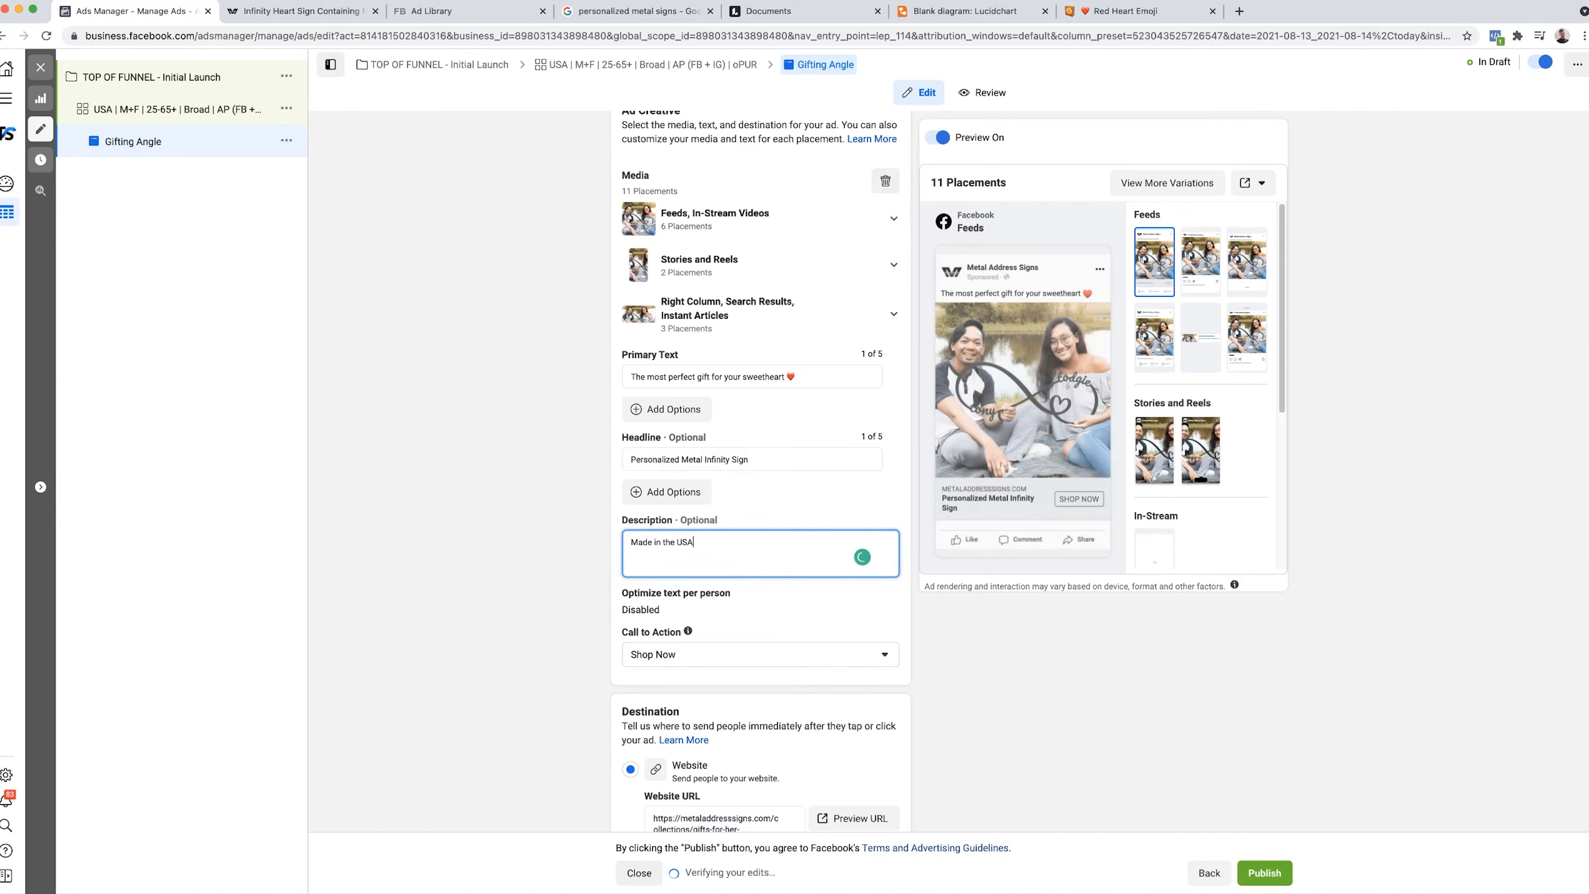
pyautogui.click(773, 408)
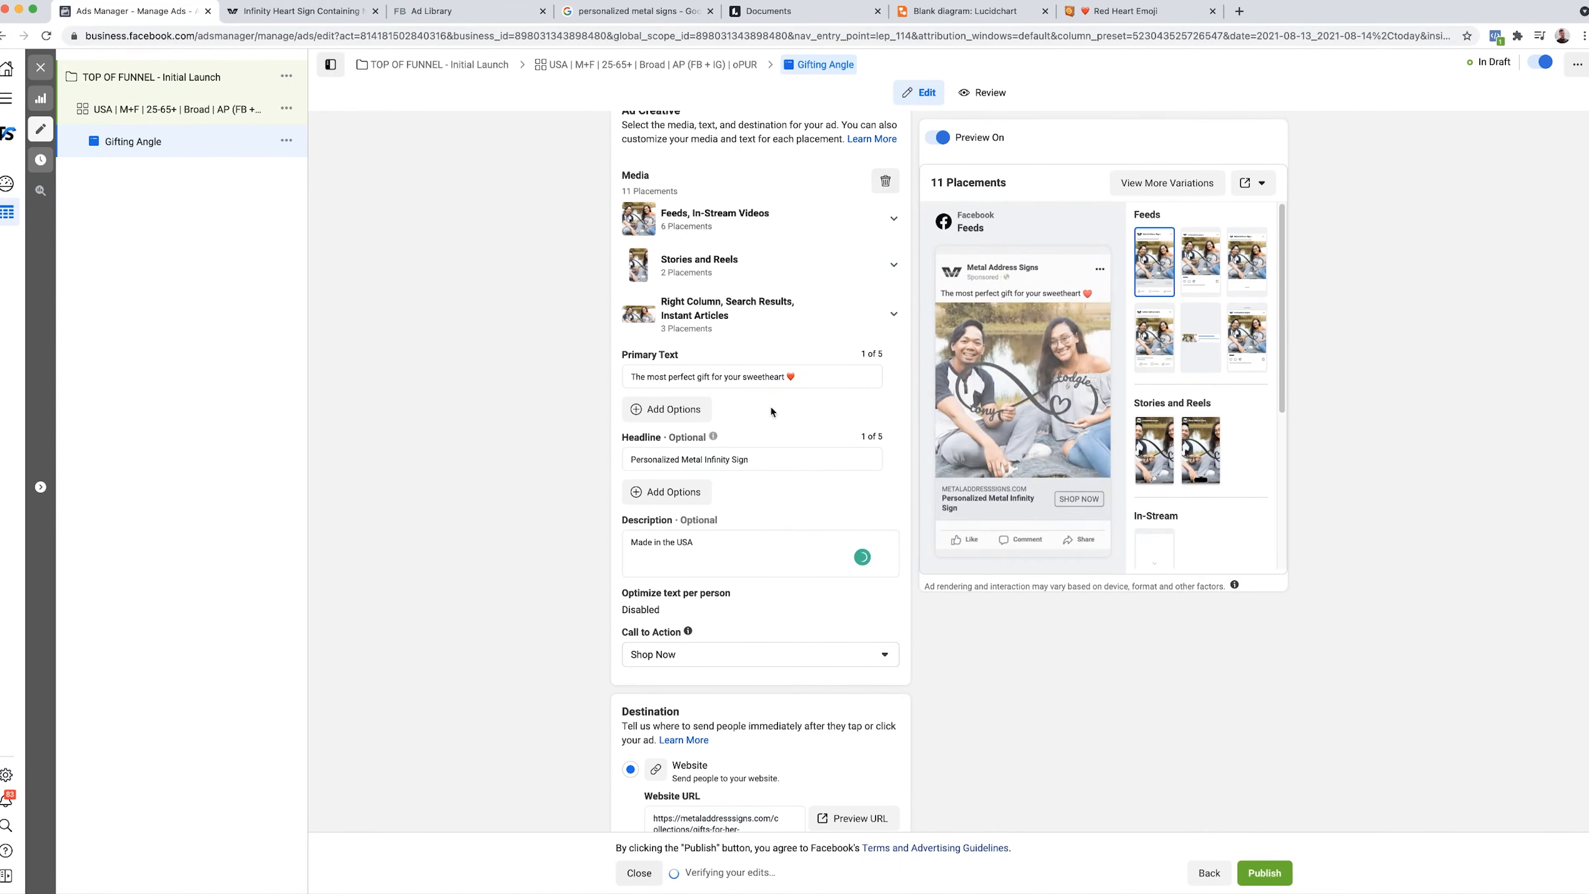
# - Append "Get yours today here:" and the infinity-heart-sign product page link to the primary text
pyautogui.click(810, 374)
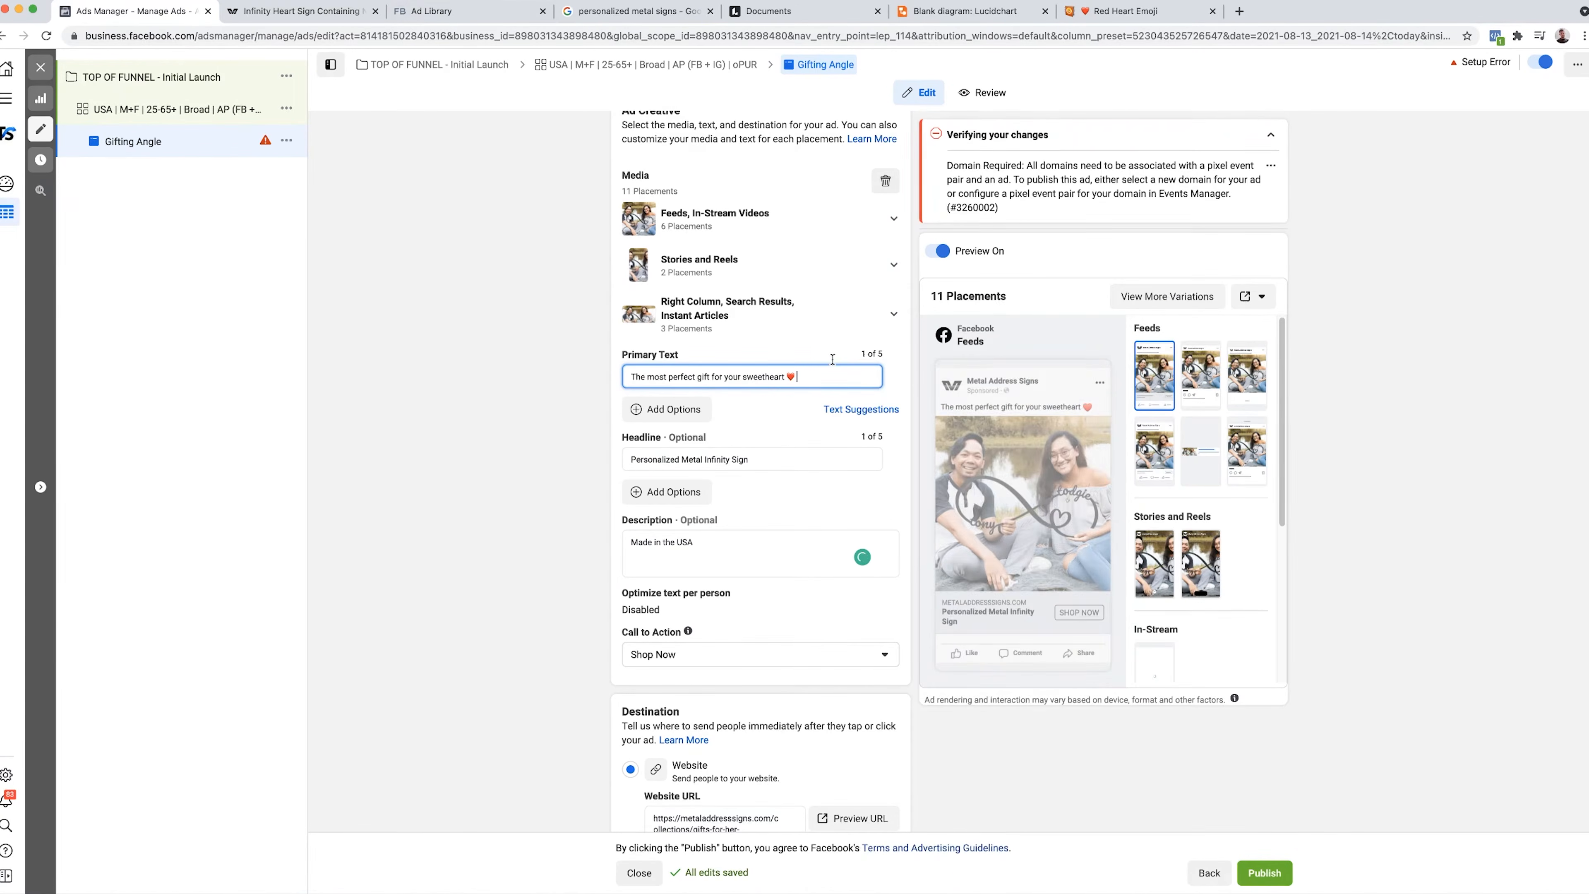
pyautogui.click(285, 8)
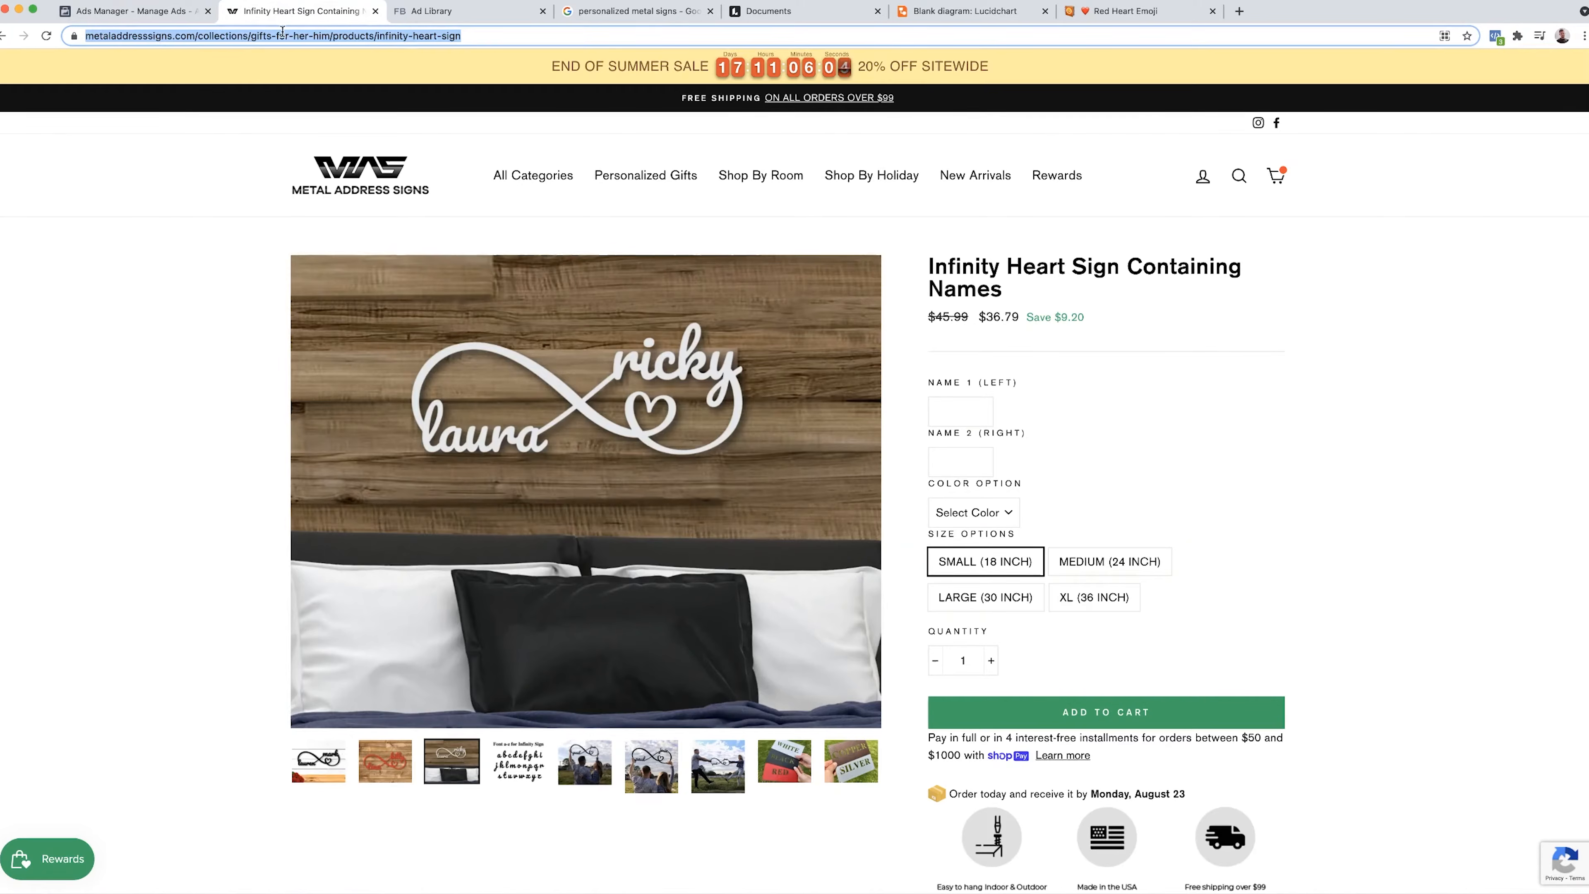
pyautogui.click(165, 19)
pyautogui.write('Get yours tod')
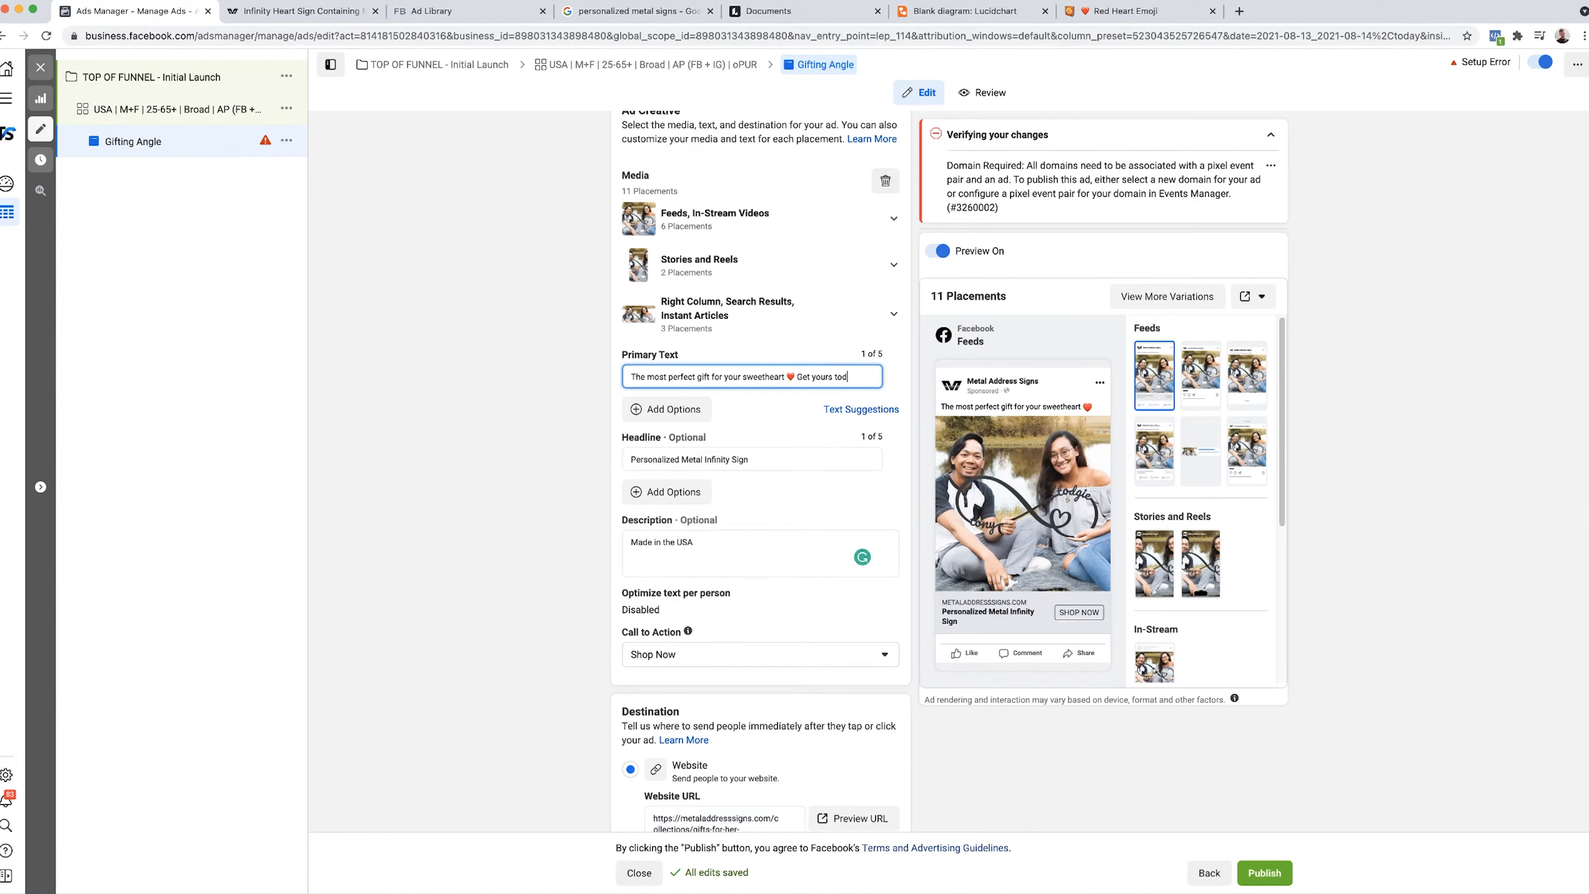
pyautogui.write('here:')
pyautogui.press('super+v')
pyautogui.click(501, 500)
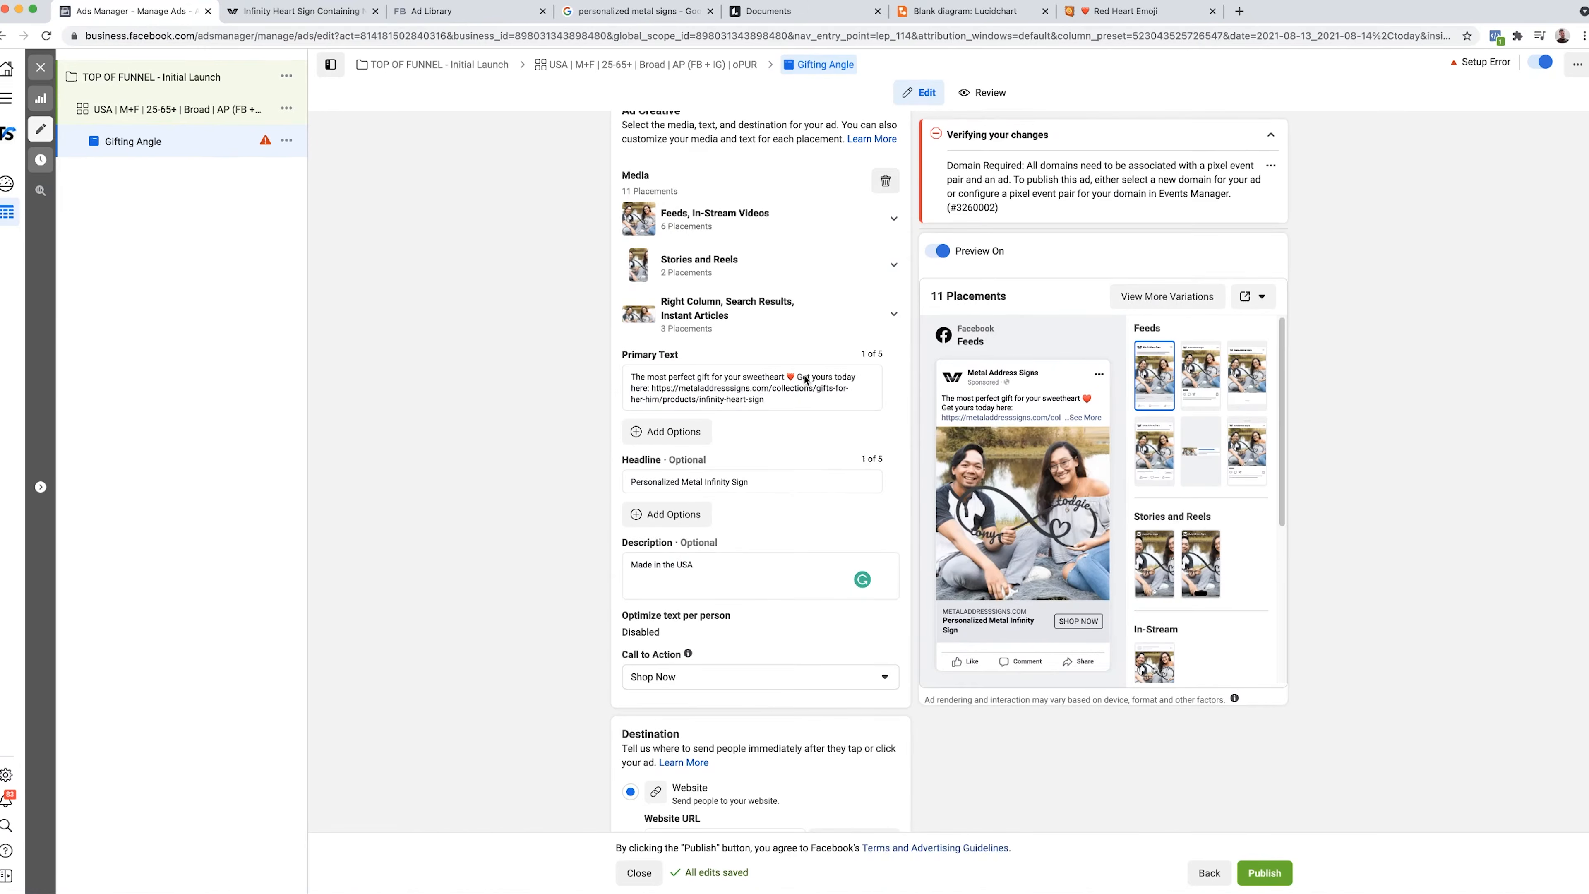
# - Replace "Get" with "Personalize" in the primary text and expand the full text in the feed preview
pyautogui.doubleClick(805, 379)
pyautogui.write('Personalize')
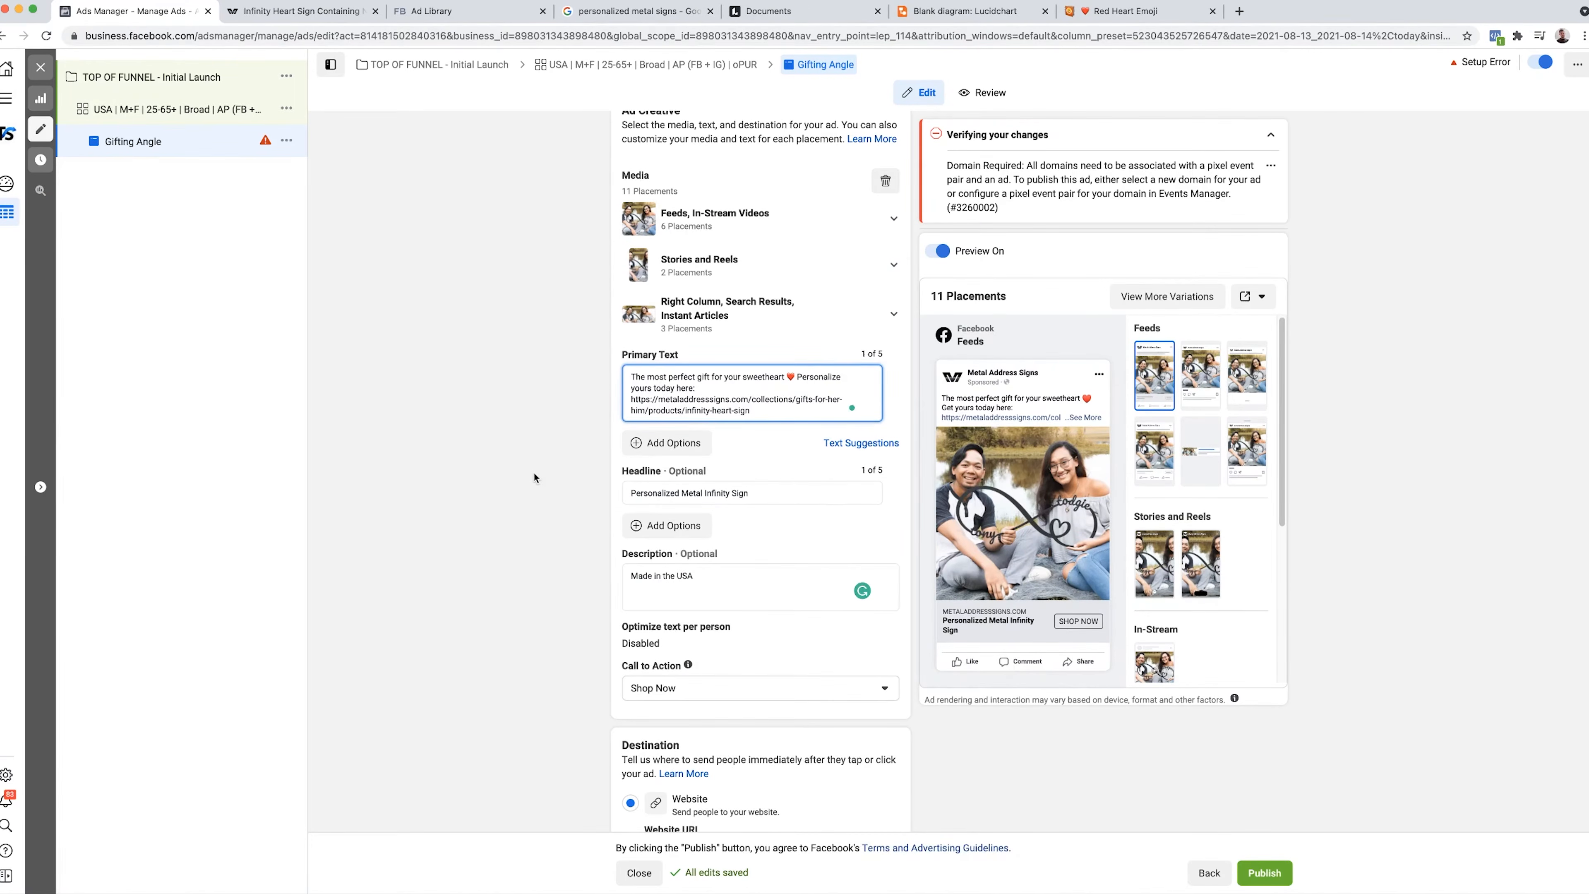
pyautogui.click(534, 472)
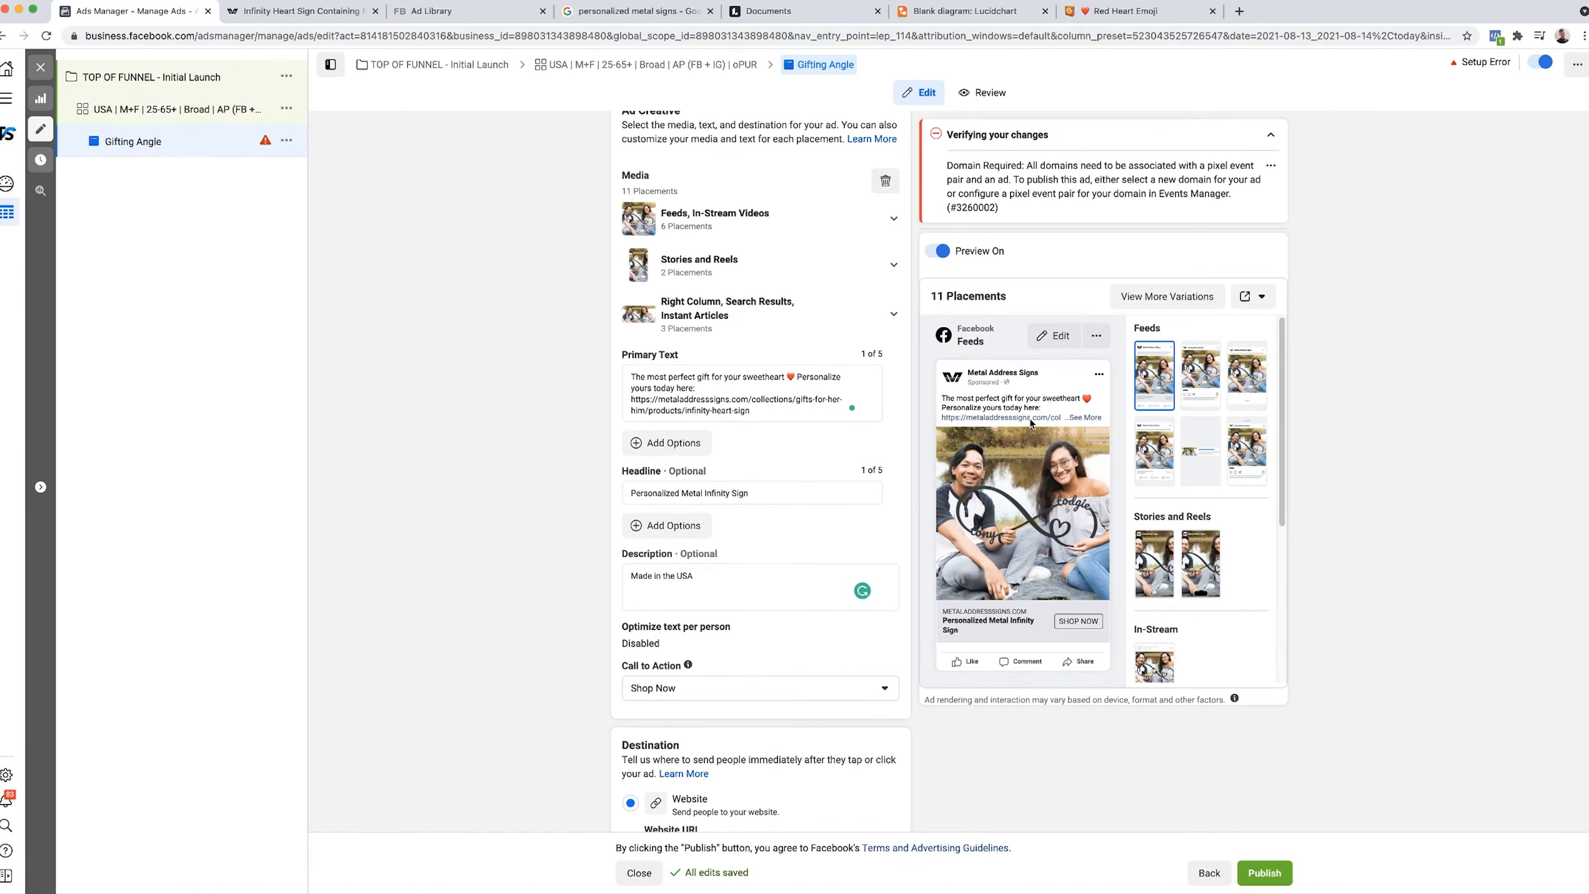
pyautogui.click(1081, 420)
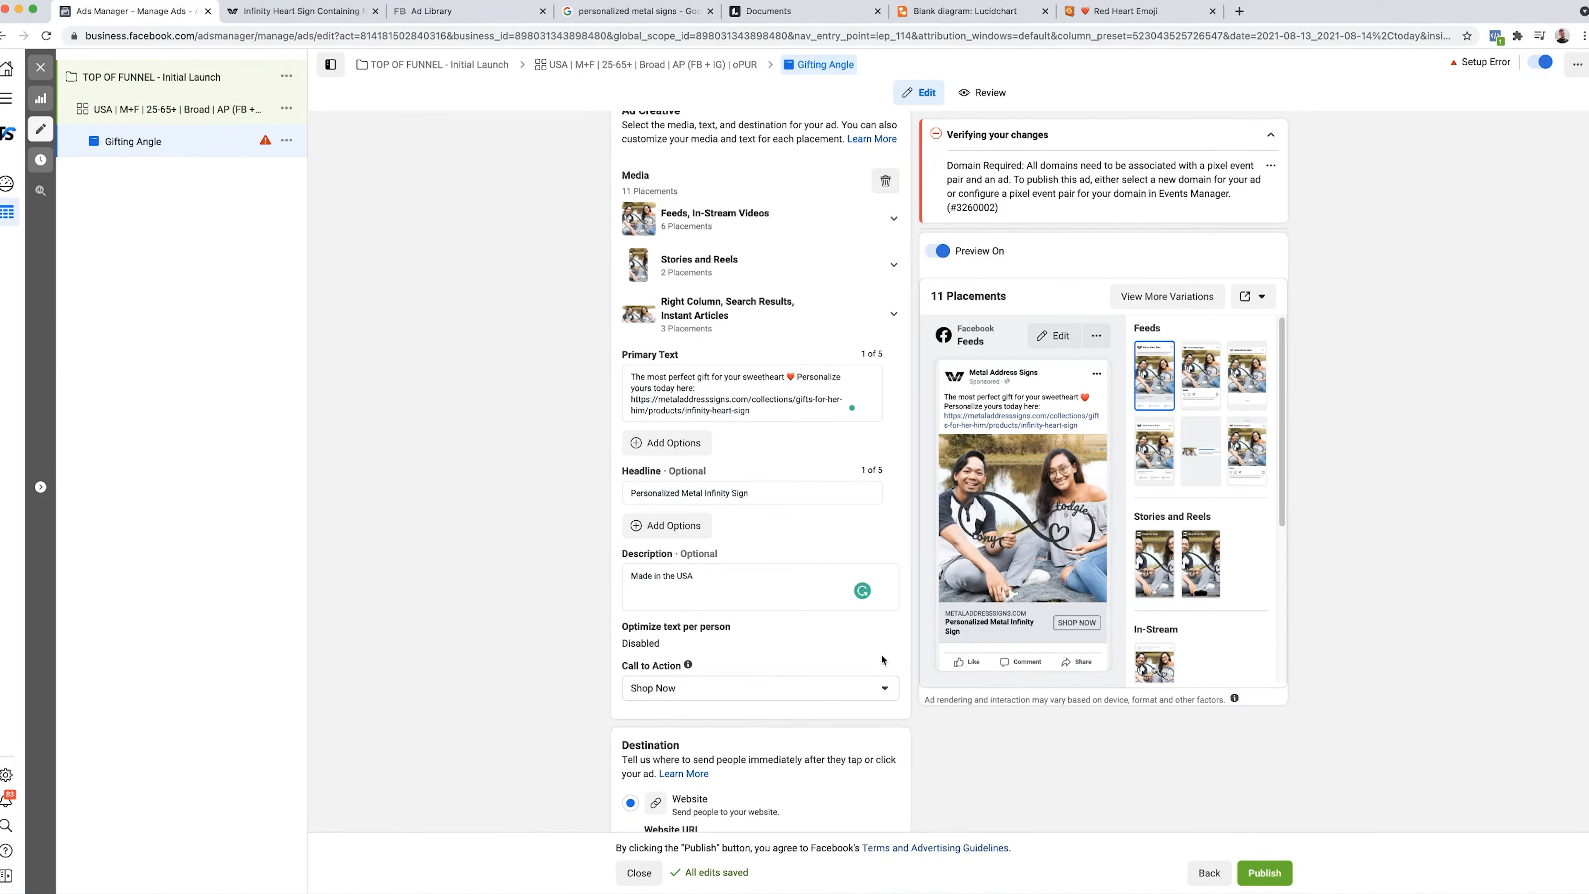
# - Select metaladdresssigns.com as the website events domain in the ad's tracking settings
pyautogui.scroll(-10, 883, 660)
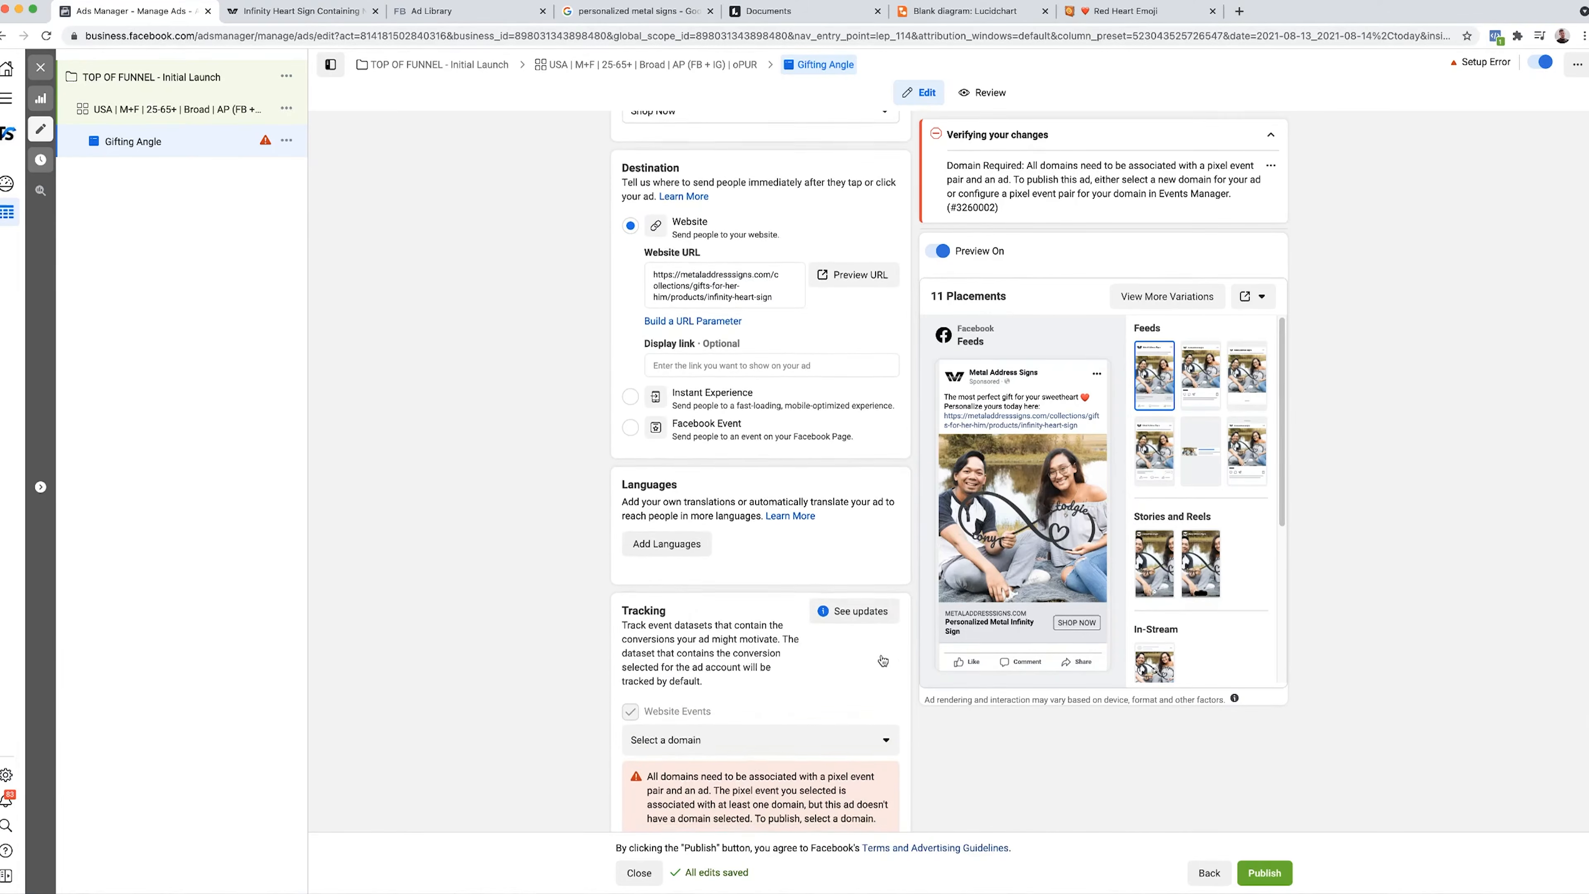
pyautogui.scroll(-1, 882, 661)
pyautogui.click(746, 693)
pyautogui.click(690, 738)
pyautogui.scroll(-2, 537, 741)
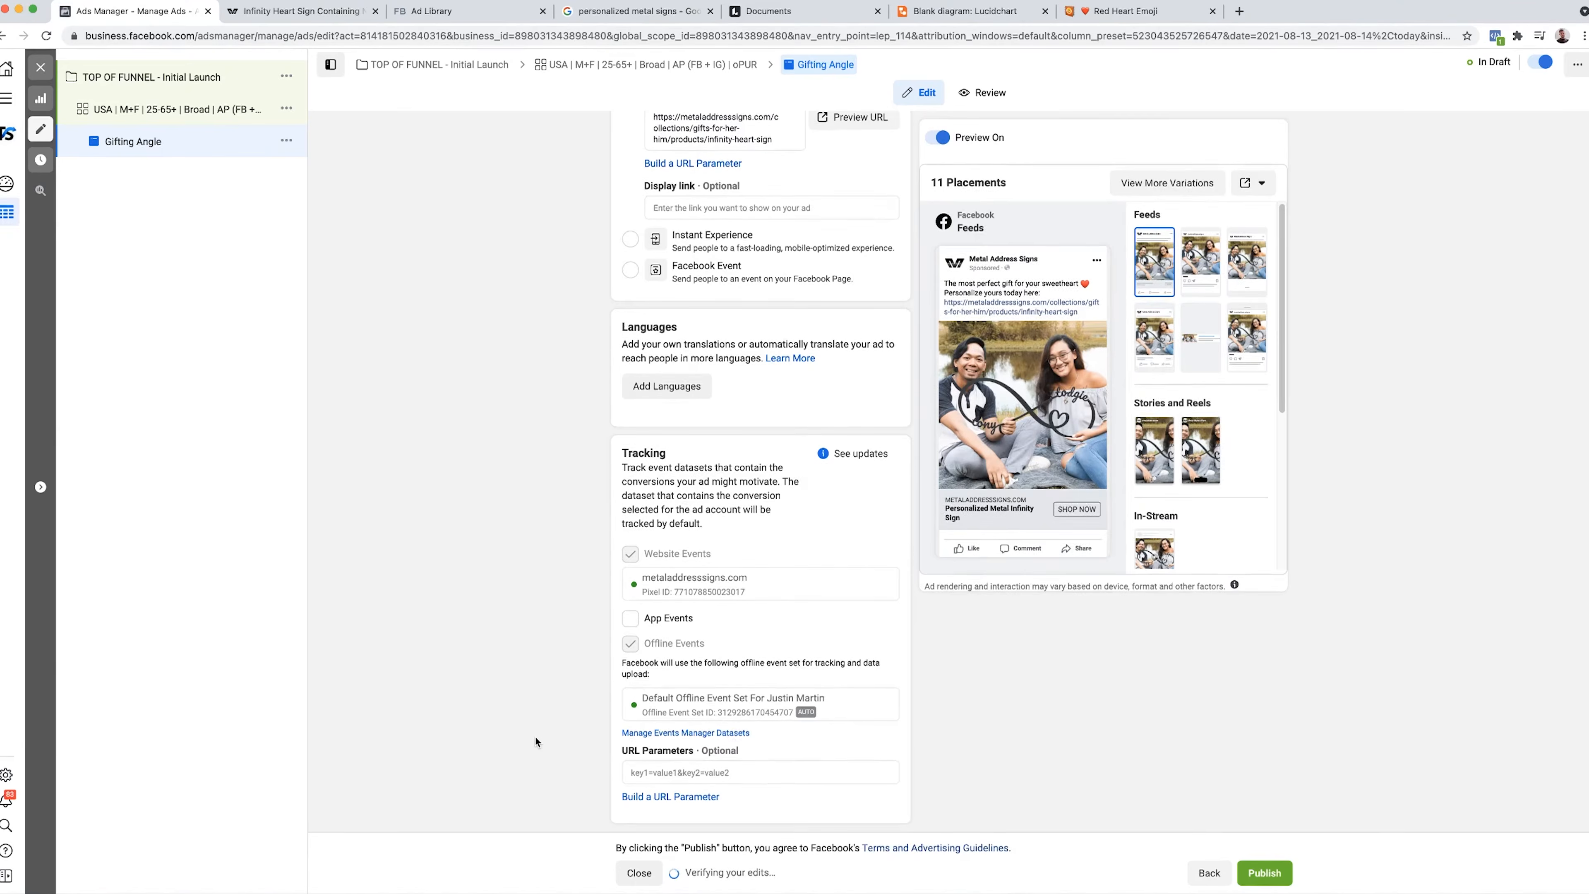
pyautogui.scroll(15, 535, 736)
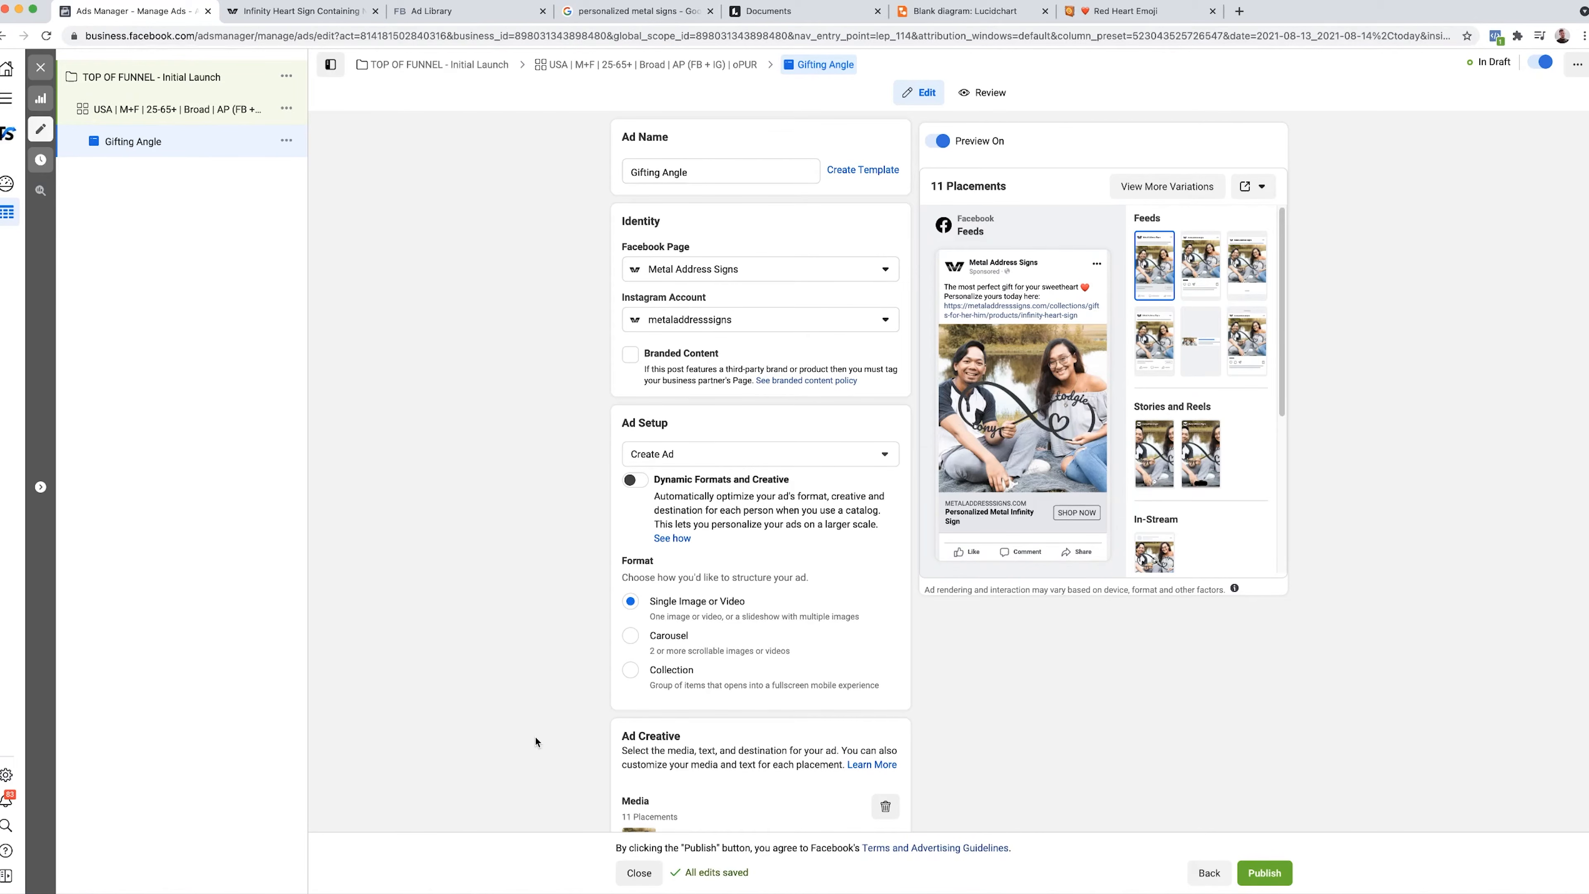
pyautogui.scroll(-5, 853, 644)
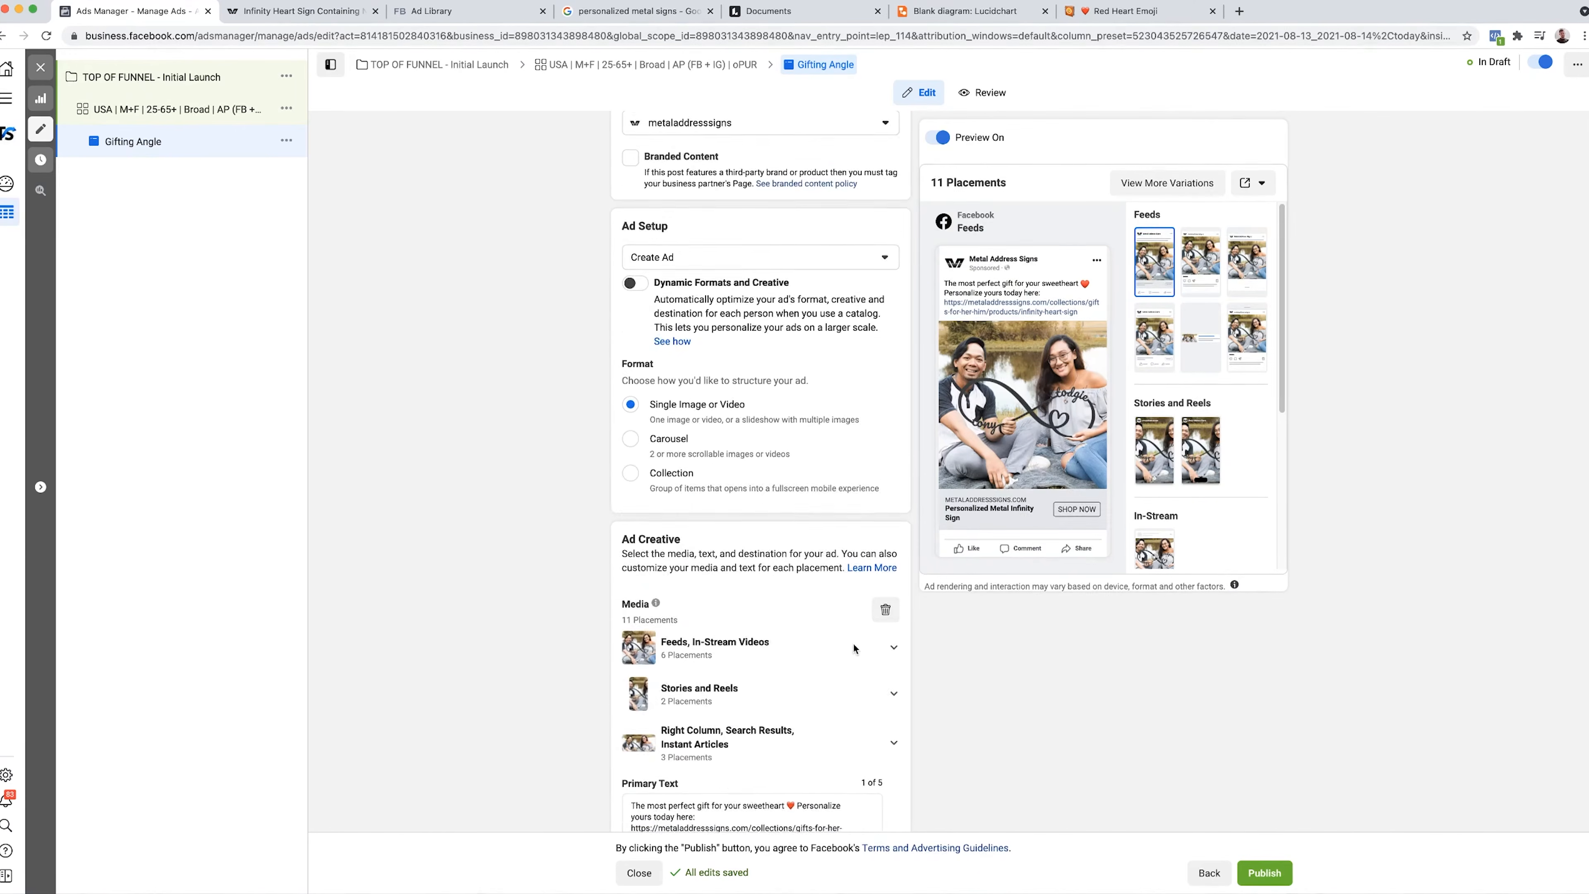
pyautogui.moveTo(774, 700); pyautogui.dragTo(749, 698)
pyautogui.press('BackSpace')
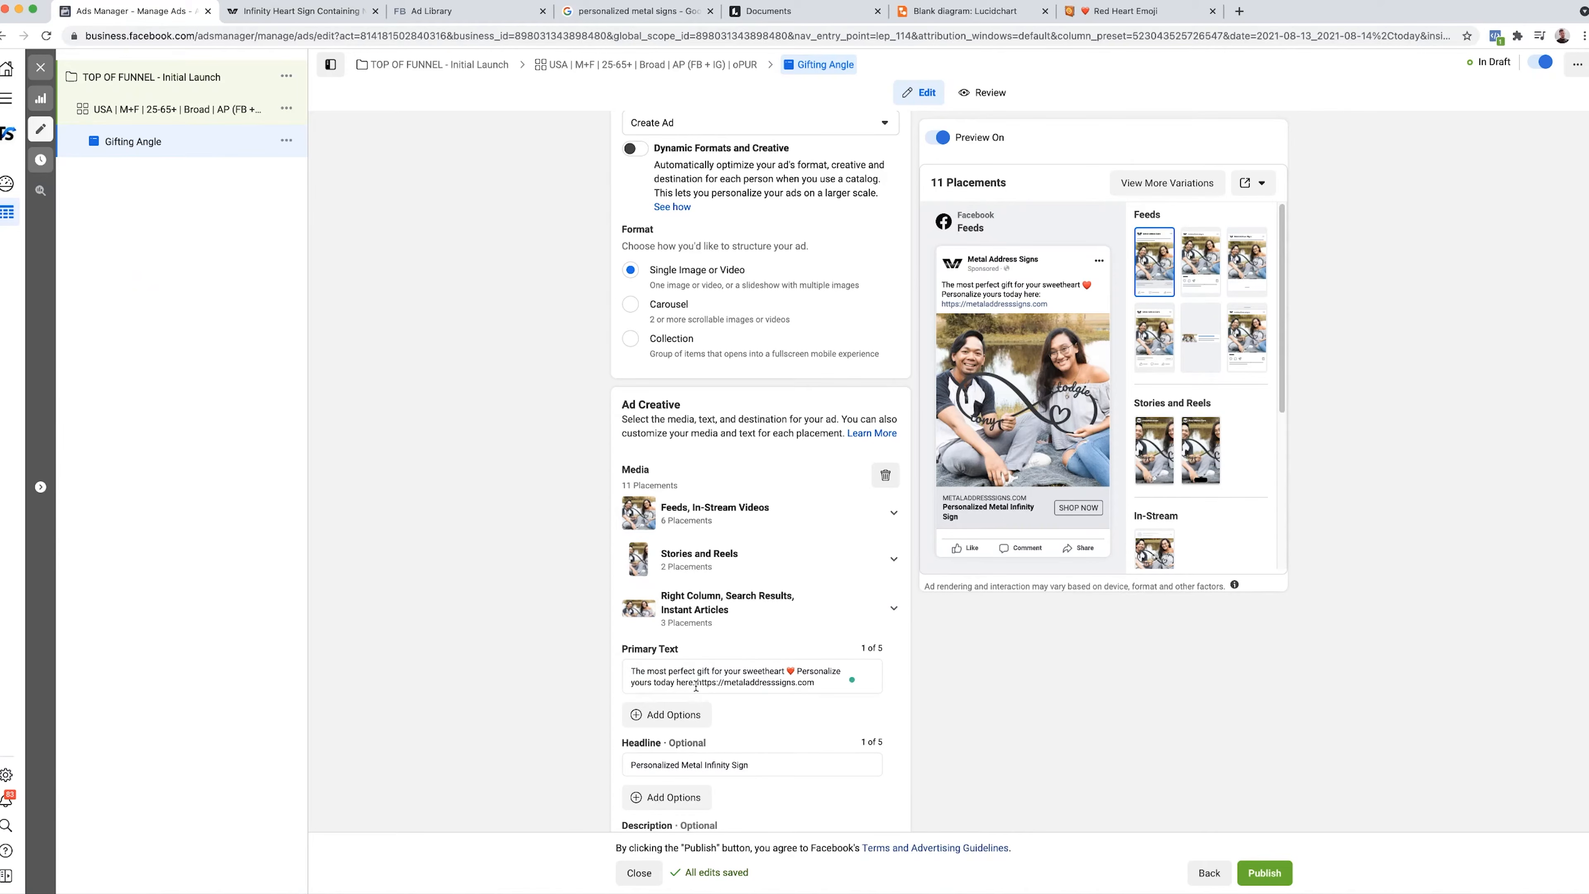
pyautogui.moveTo(696, 684); pyautogui.dragTo(796, 672)
pyautogui.write('Order today:')
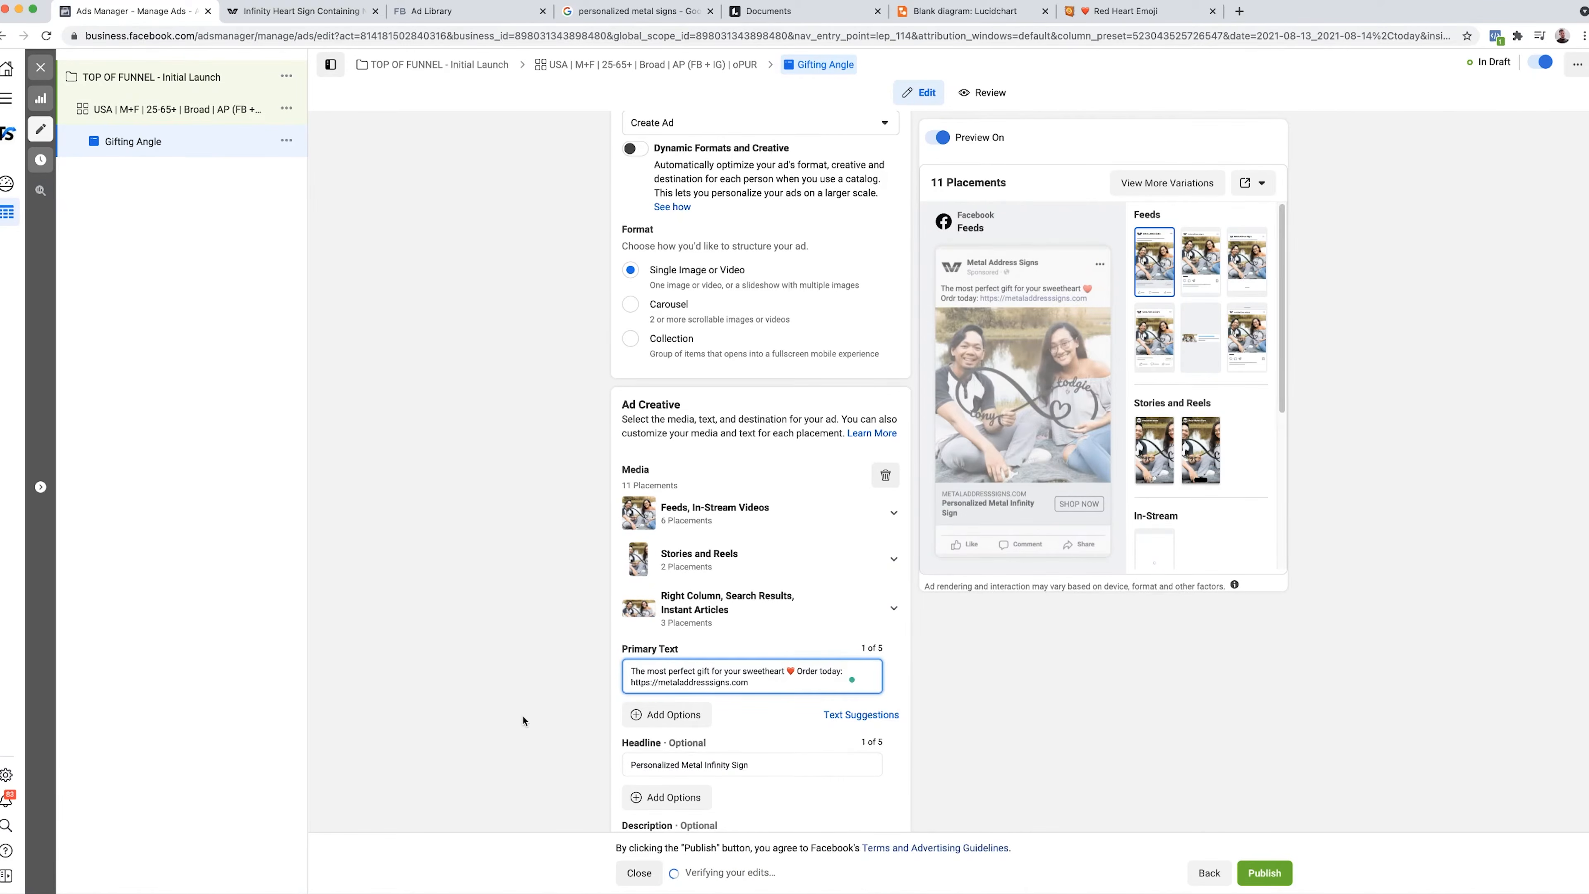
pyautogui.click(523, 717)
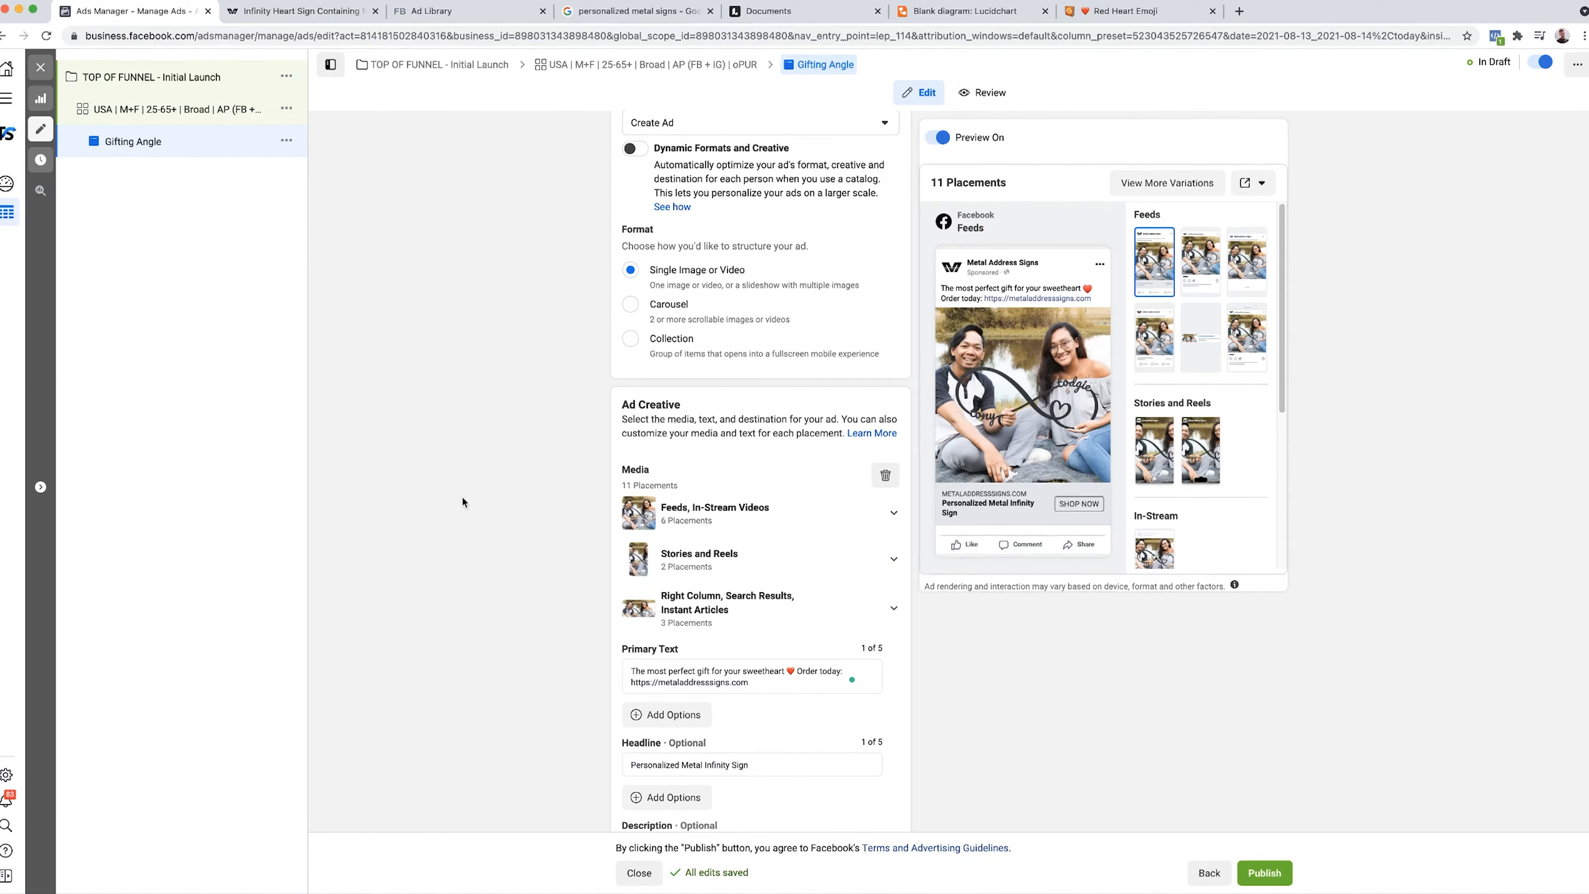
# - Duplicate the Gifting Angle ad within its ad set and decline enabling dictation
pyautogui.press('super+d')
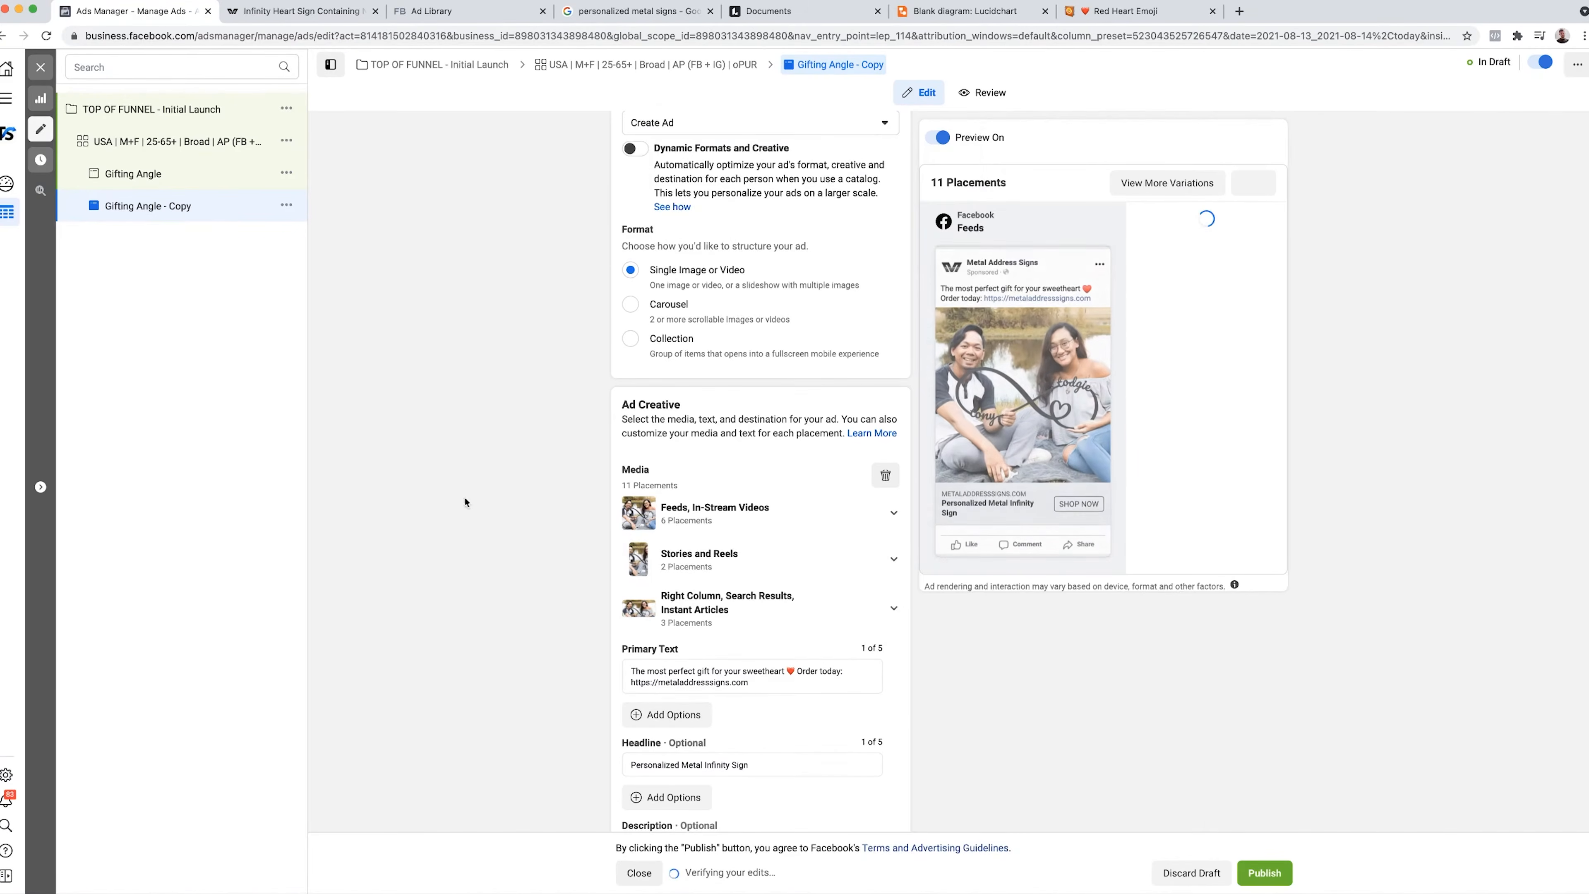
pyautogui.press('ctrl')
pyautogui.press('ctrl')
pyautogui.click(848, 199)
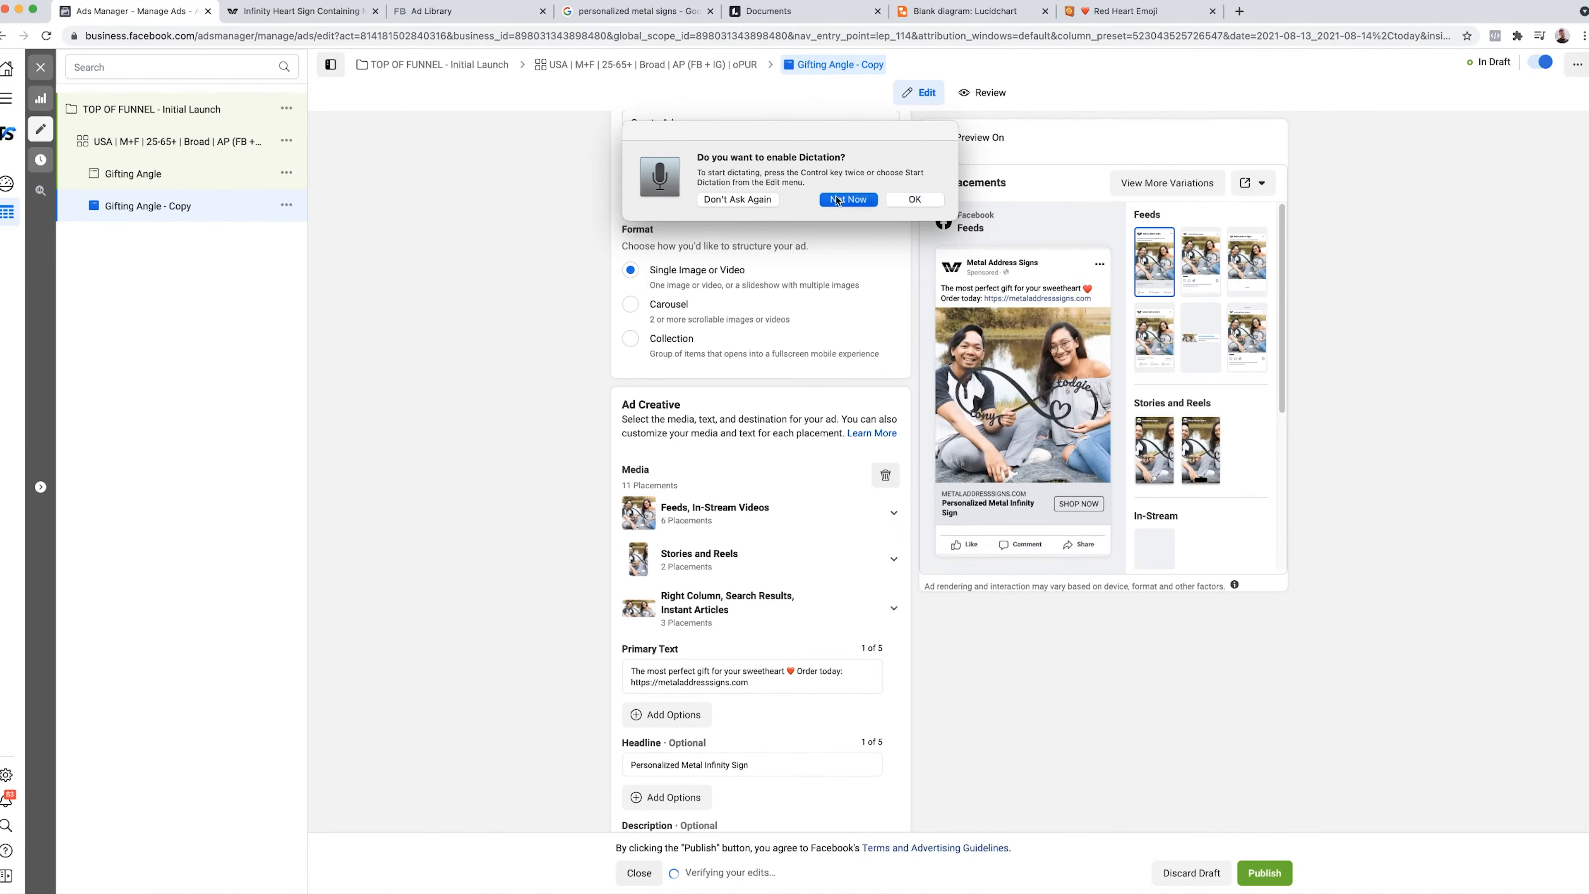
# - Rename the duplicated ad "Unique Piece For Wall Angle"
pyautogui.write('The')
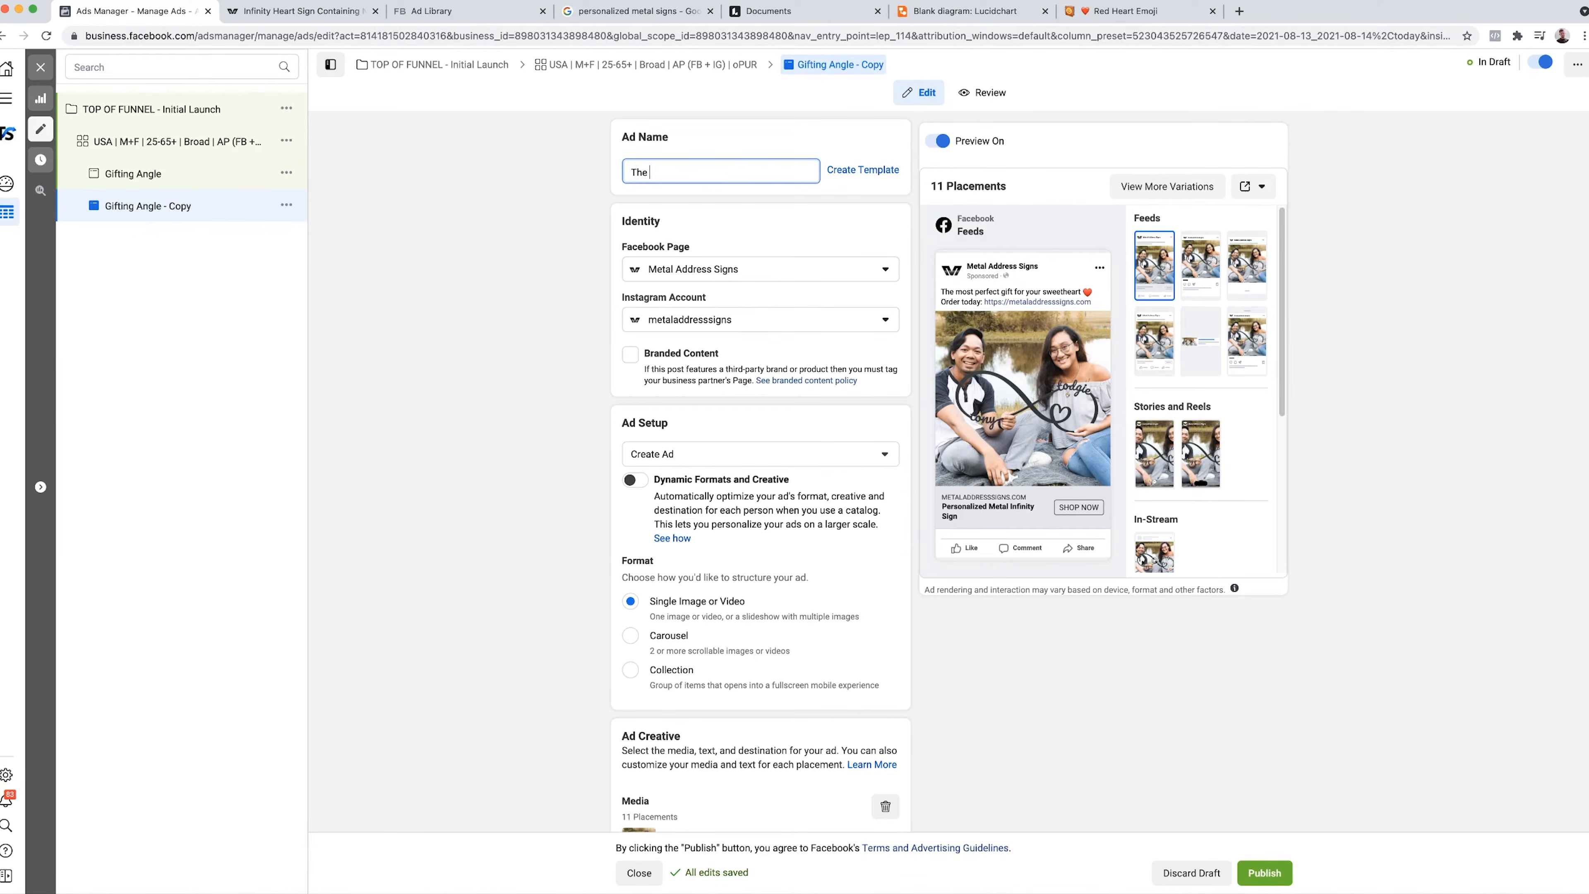
pyautogui.press('BackSpace')
pyautogui.press('BackSpace')
pyautogui.write('Unique Piece For Wall')
pyautogui.click(479, 291)
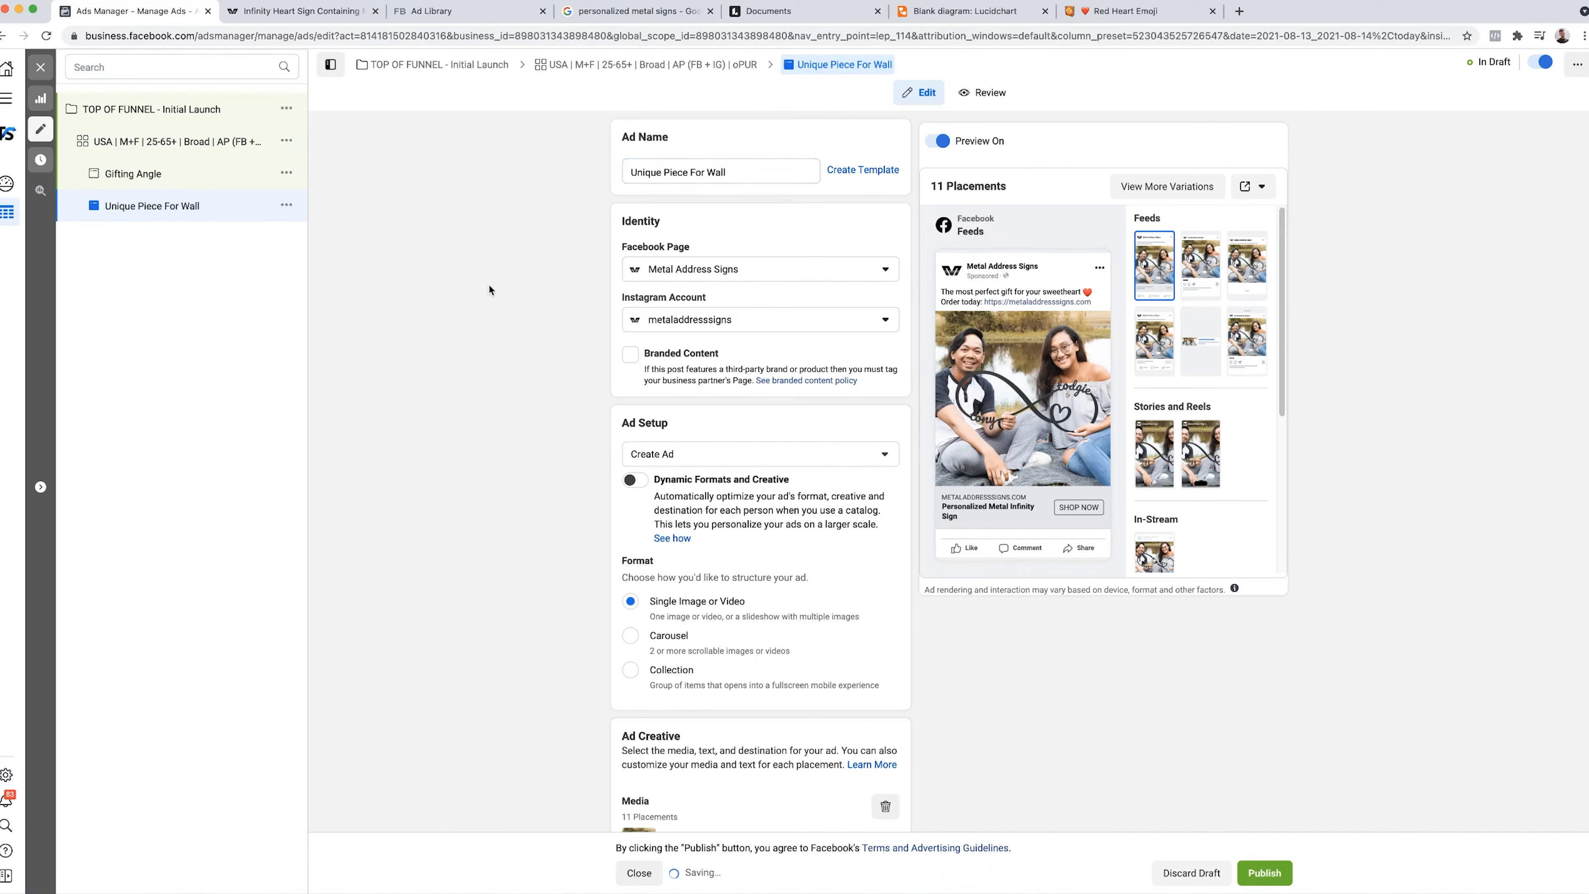
pyautogui.click(738, 172)
pyautogui.write('Angle')
# - Replace the wall-angle ad's media with the uploaded image Wall Angle.jpg, keeping the default crops and allowing enhancements
pyautogui.scroll(-6, 525, 491)
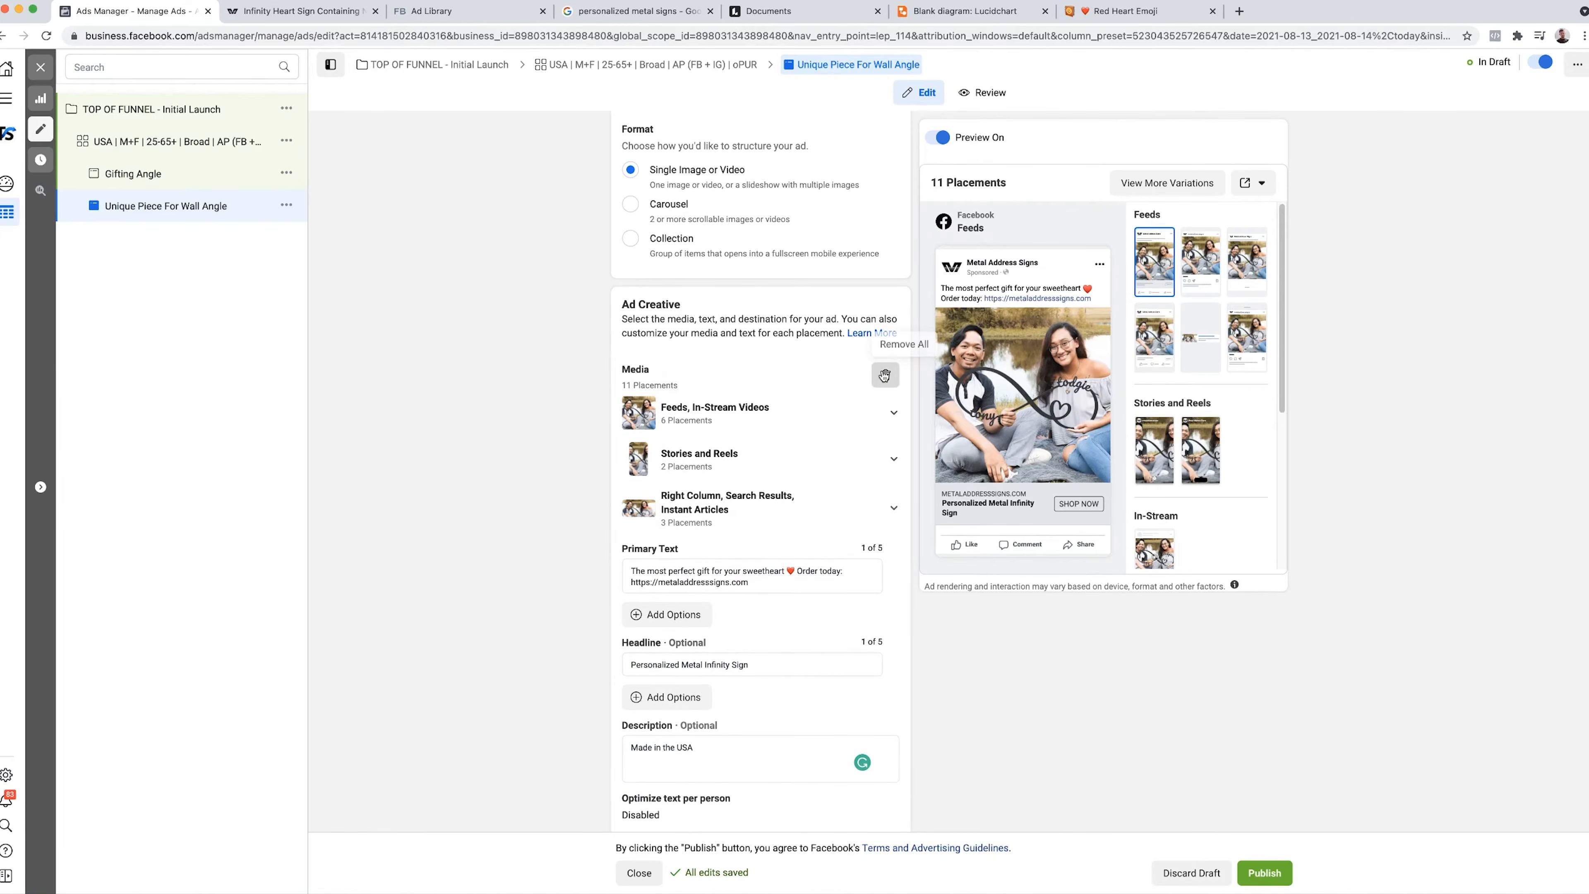
pyautogui.click(669, 392)
pyautogui.click(675, 421)
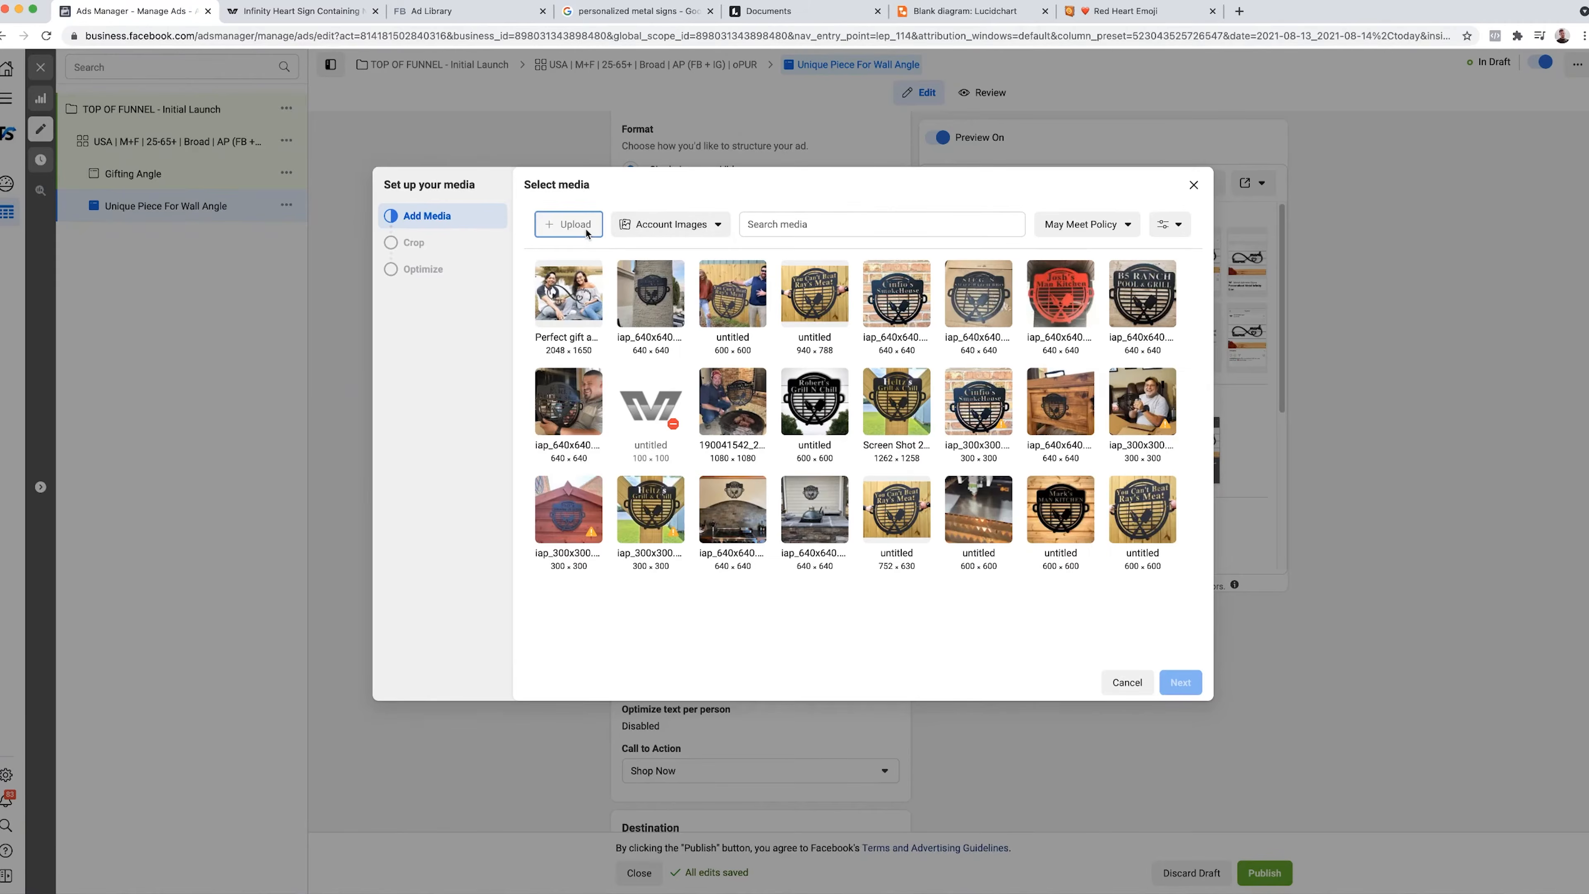
pyautogui.click(554, 222)
pyautogui.click(533, 227)
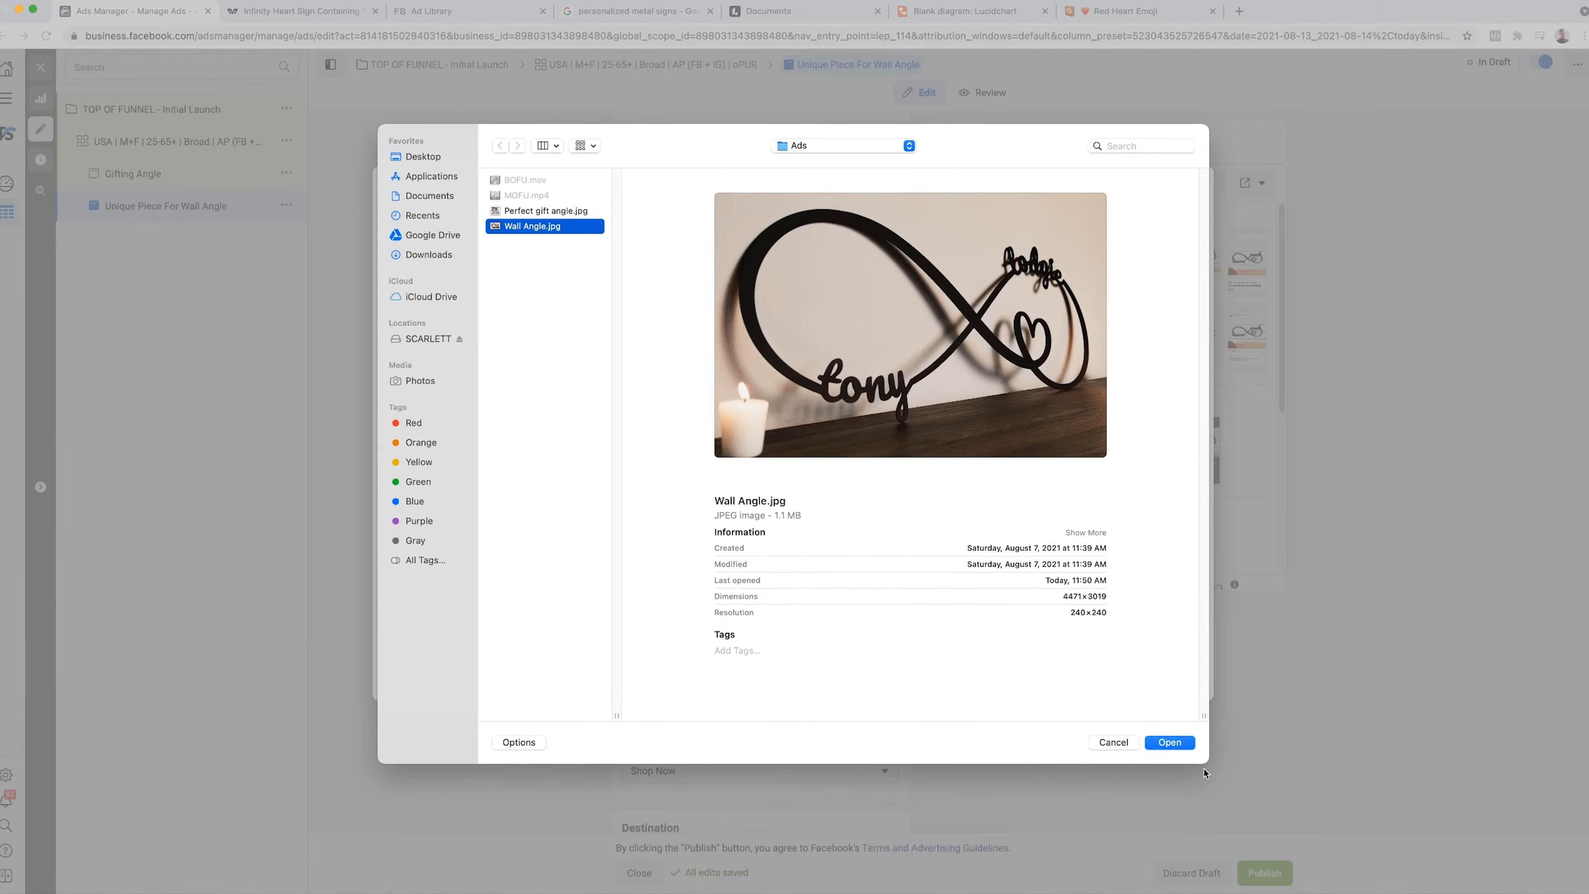
pyautogui.click(1169, 742)
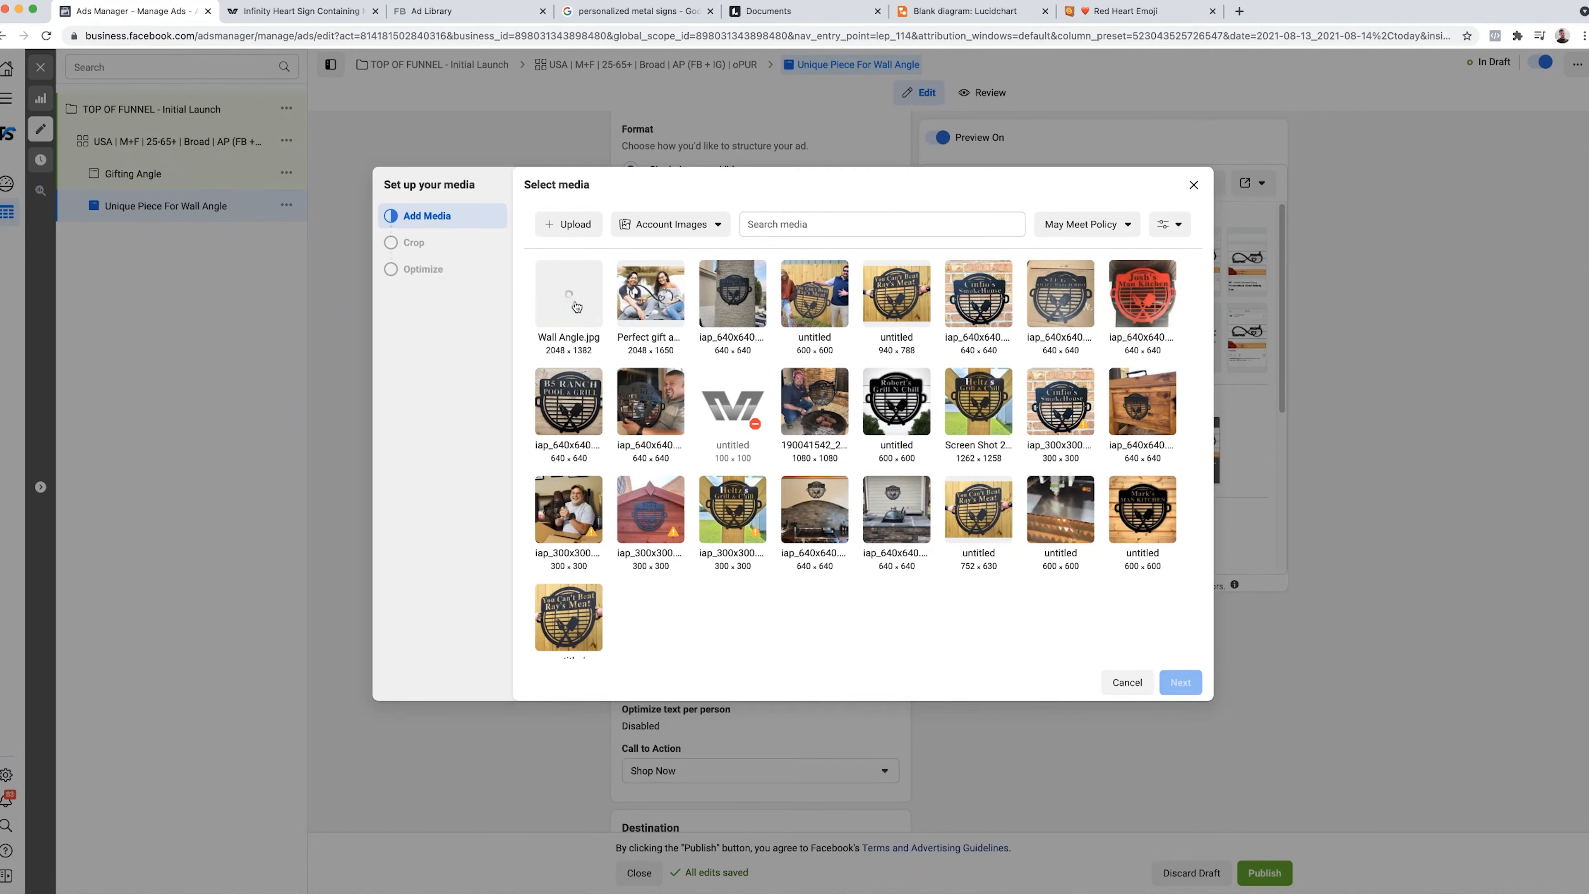
pyautogui.click(576, 305)
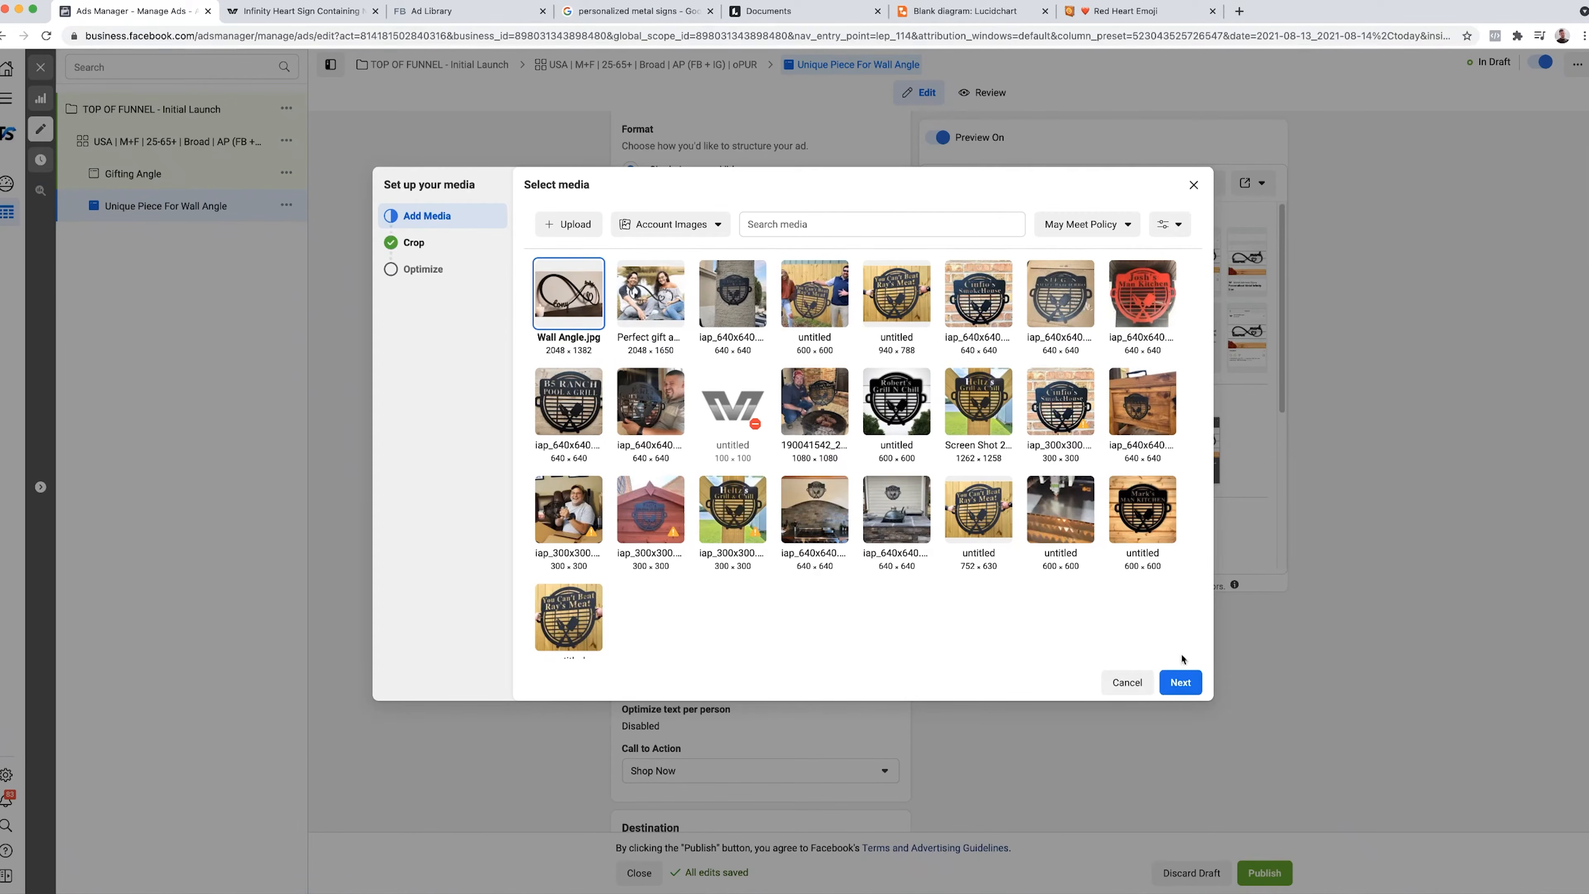
pyautogui.click(1181, 682)
pyautogui.click(1180, 682)
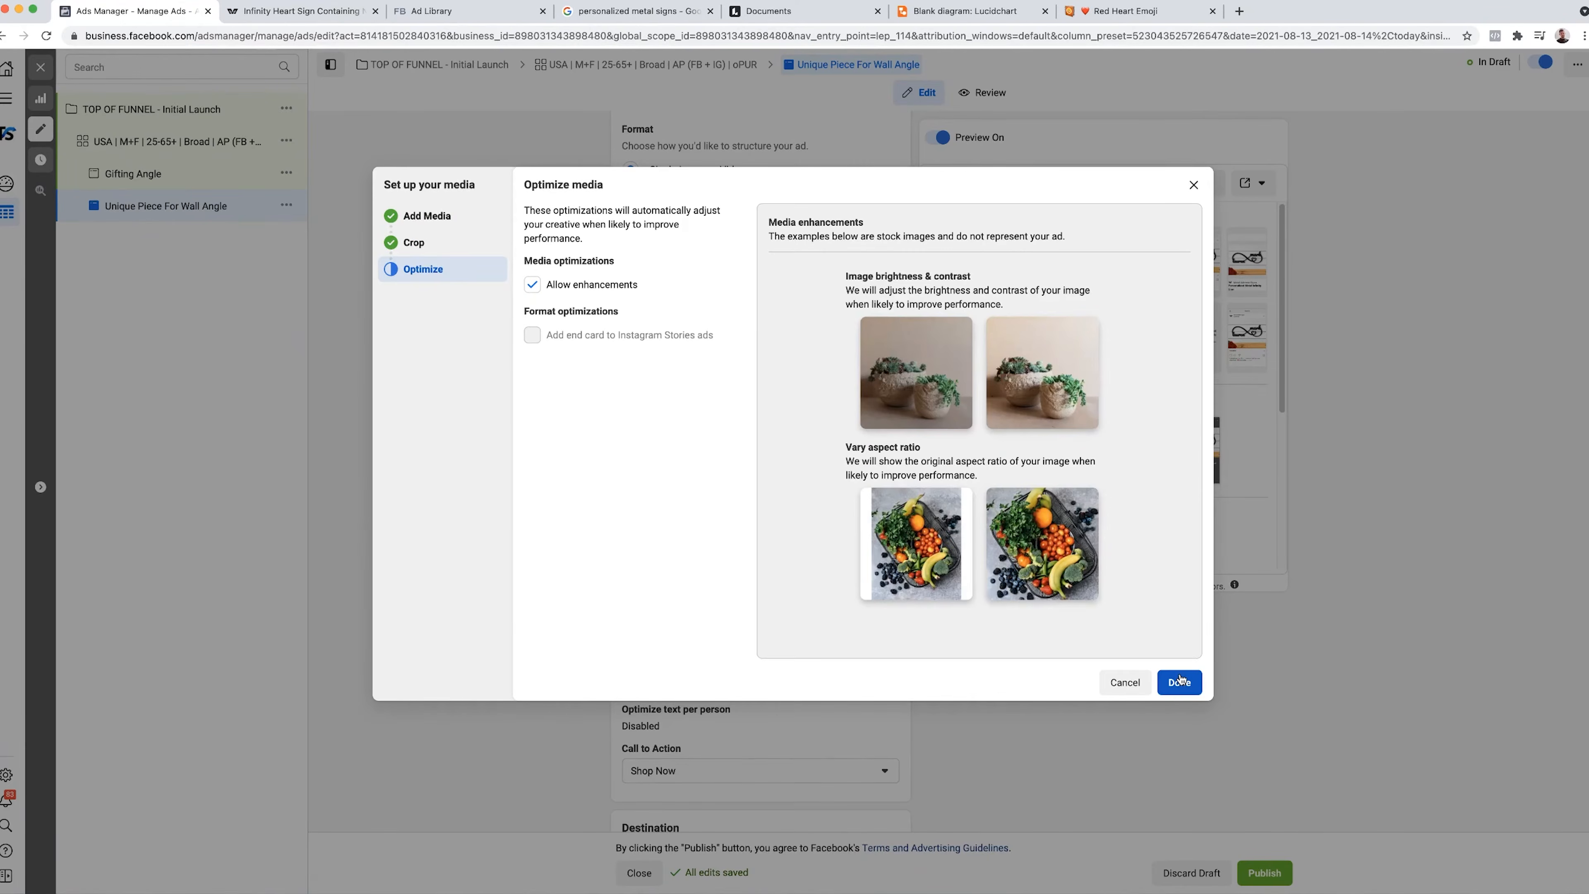
pyautogui.click(1181, 681)
# - Replace the primary text's gift sentence with "Empty space on your wall? This is the most perfect way to add a personal touch to your home!"
pyautogui.scroll(-4, 1077, 697)
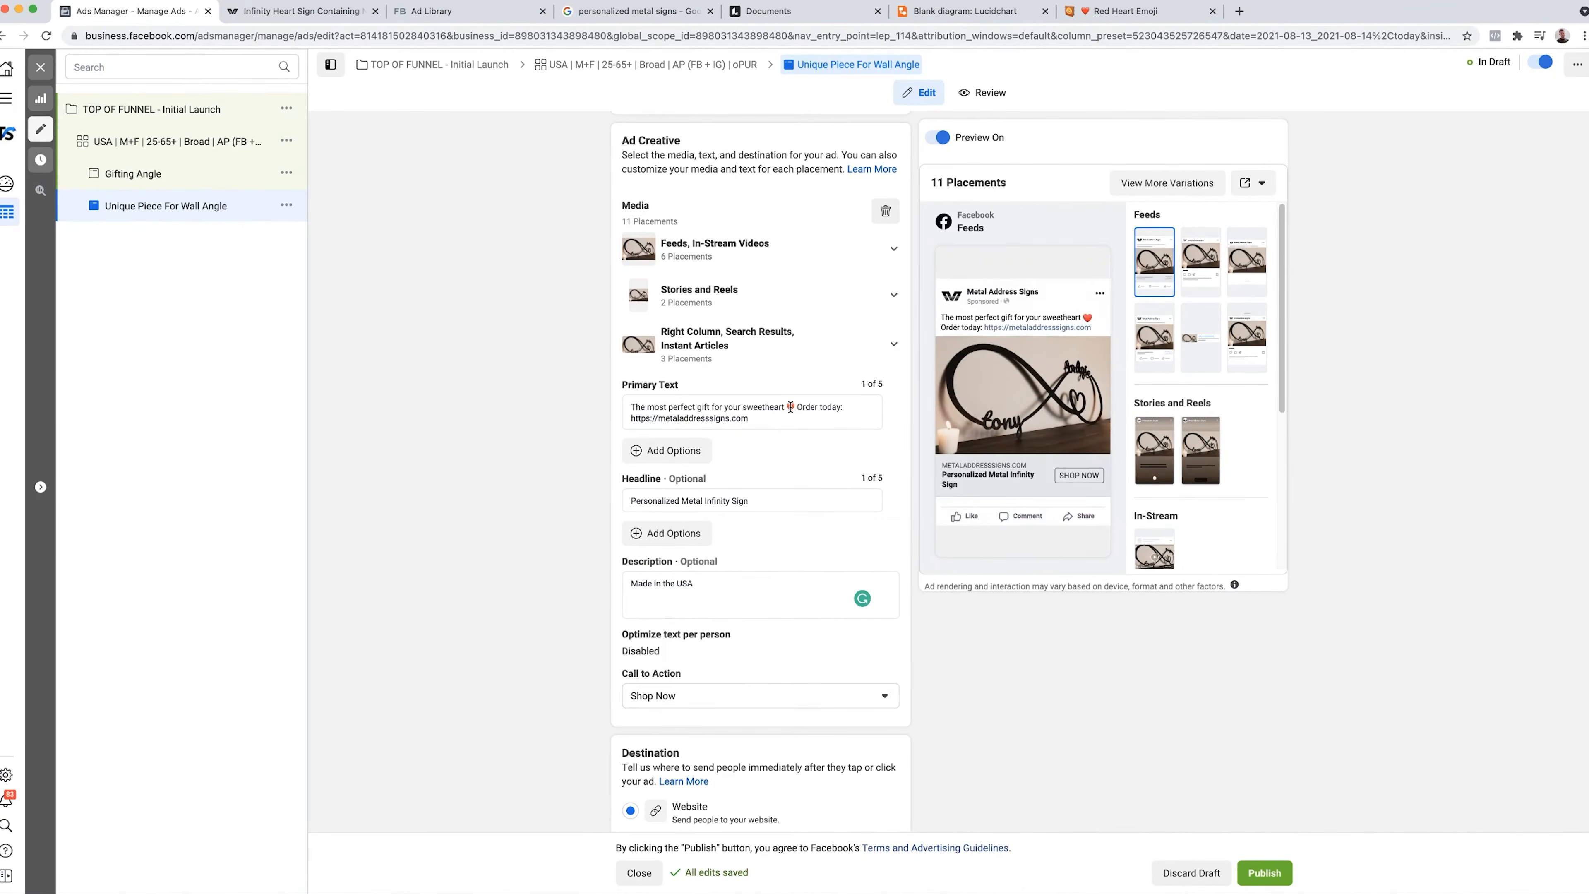
pyautogui.moveTo(792, 406); pyautogui.dragTo(629, 406)
pyautogui.write('Empty sp')
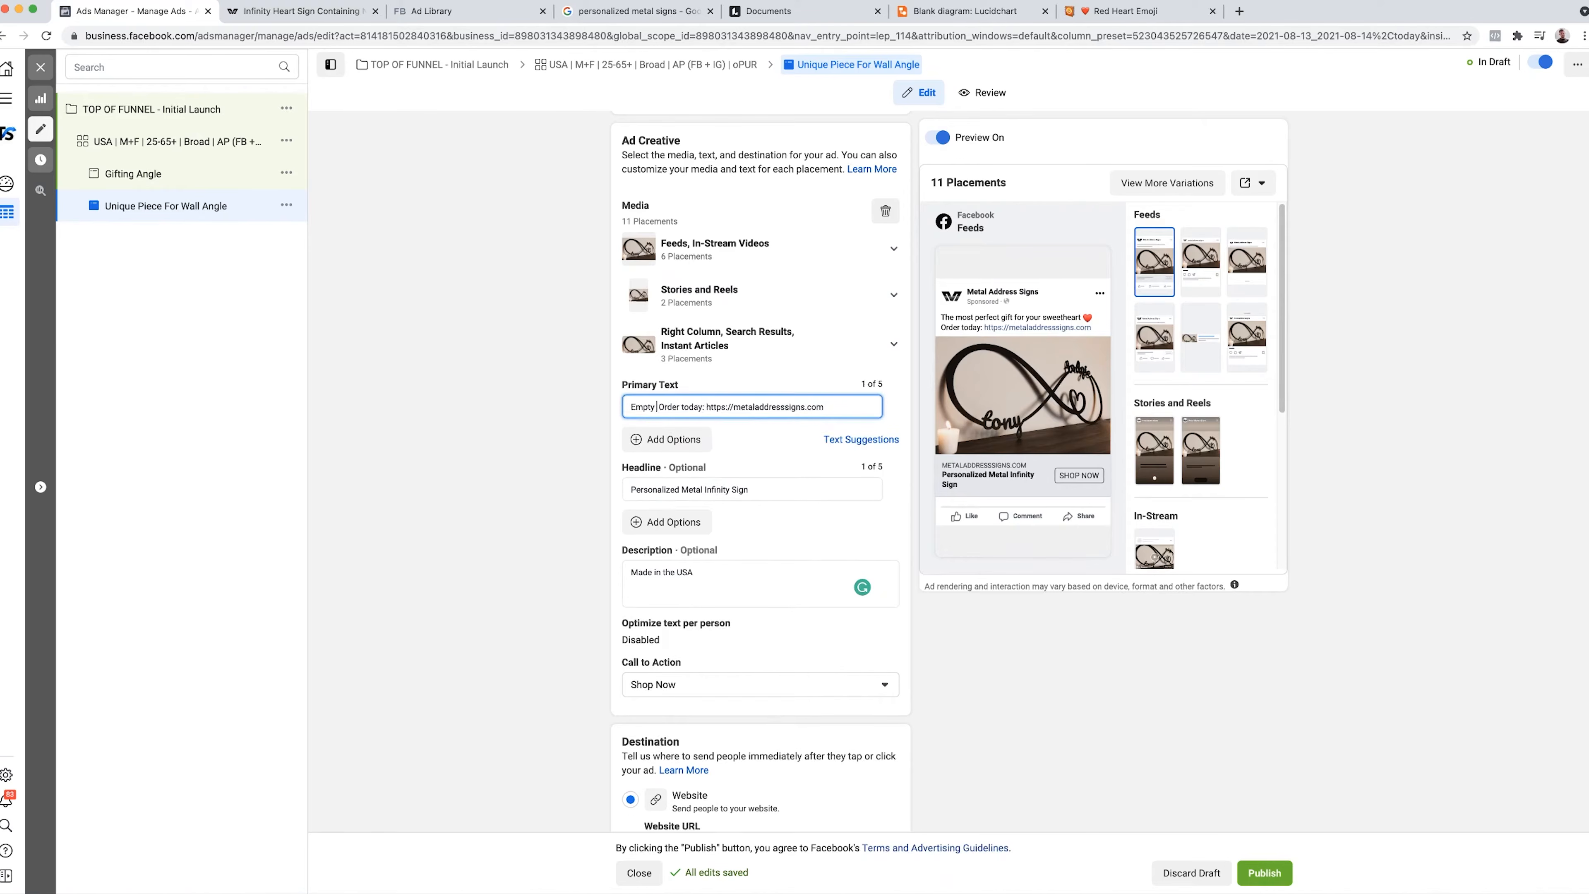
pyautogui.write('ace on your wall? Not sure how to')
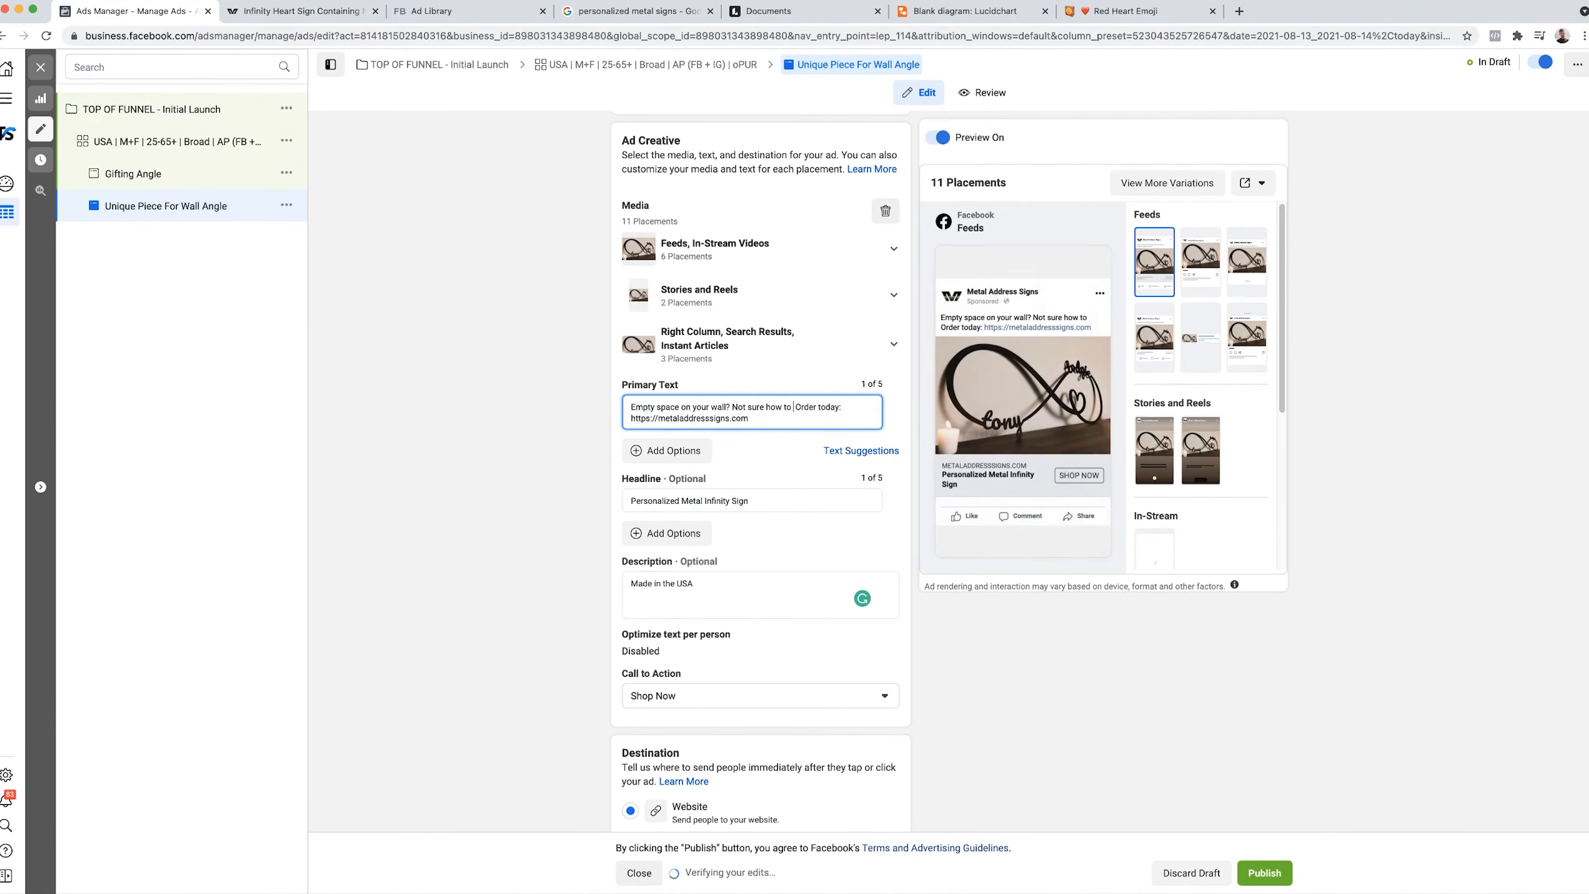
pyautogui.press('BackSpace')
pyautogui.press('BackSpace')
pyautogui.press('BackSpace')
pyautogui.press('BackSpace')
pyautogui.press('BackSpace')
pyautogui.press('BackSpace')
pyautogui.press('BackSpace')
pyautogui.press('BackSpace')
pyautogui.press('BackSpace')
pyautogui.press('BackSpace')
pyautogui.press('BackSpace')
pyautogui.press('BackSpace')
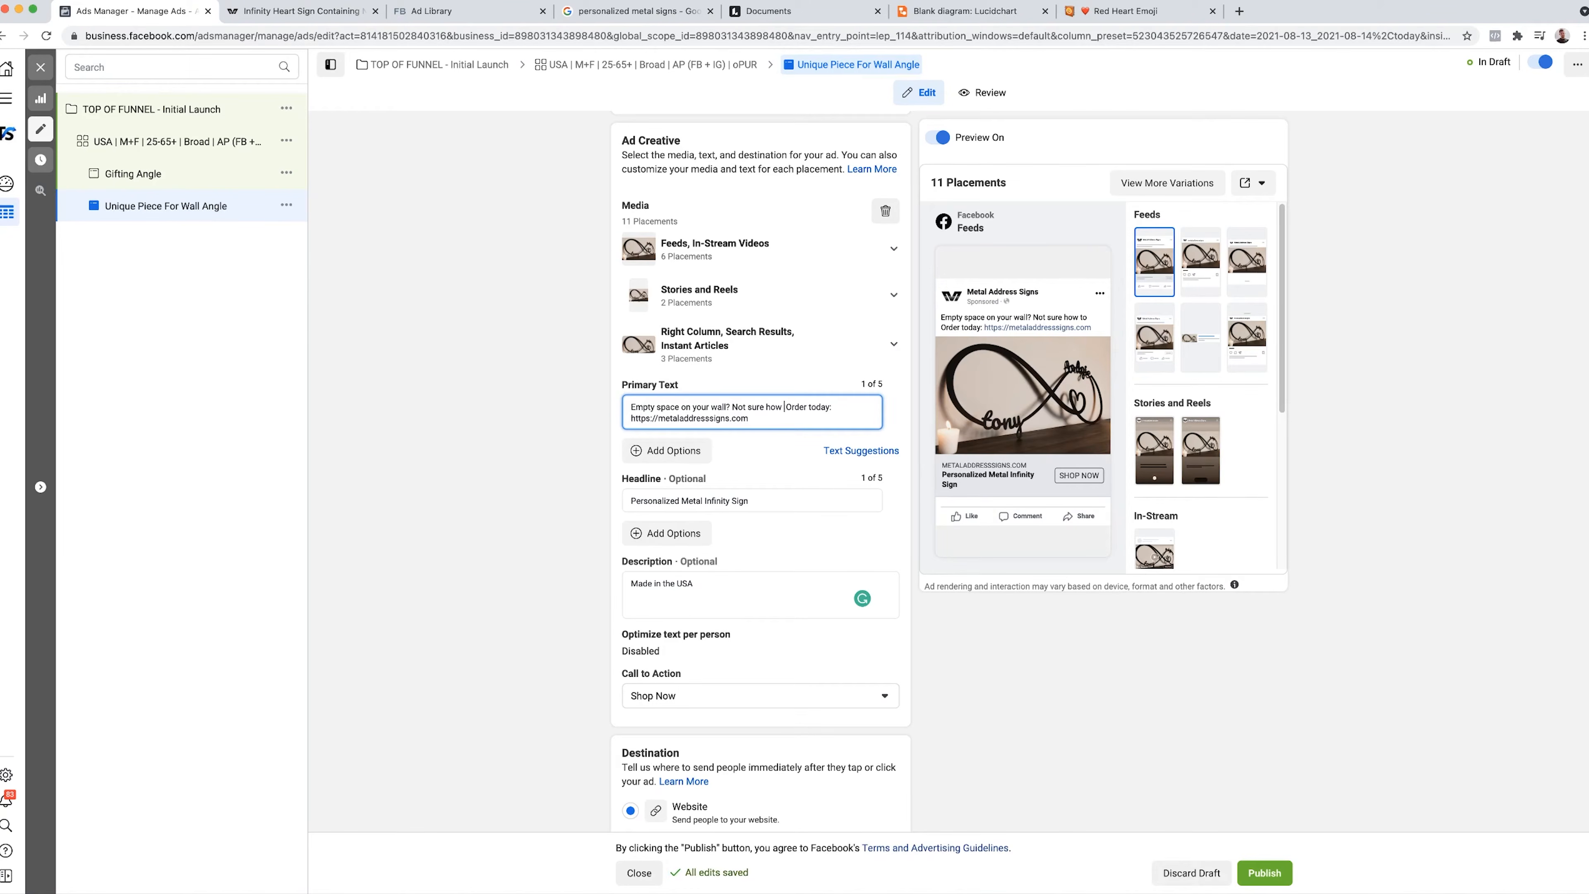
pyautogui.press('BackSpace')
pyautogui.press('BackSpace')
pyautogui.press('BackSpace')
pyautogui.write('This is the most perfect way to add a')
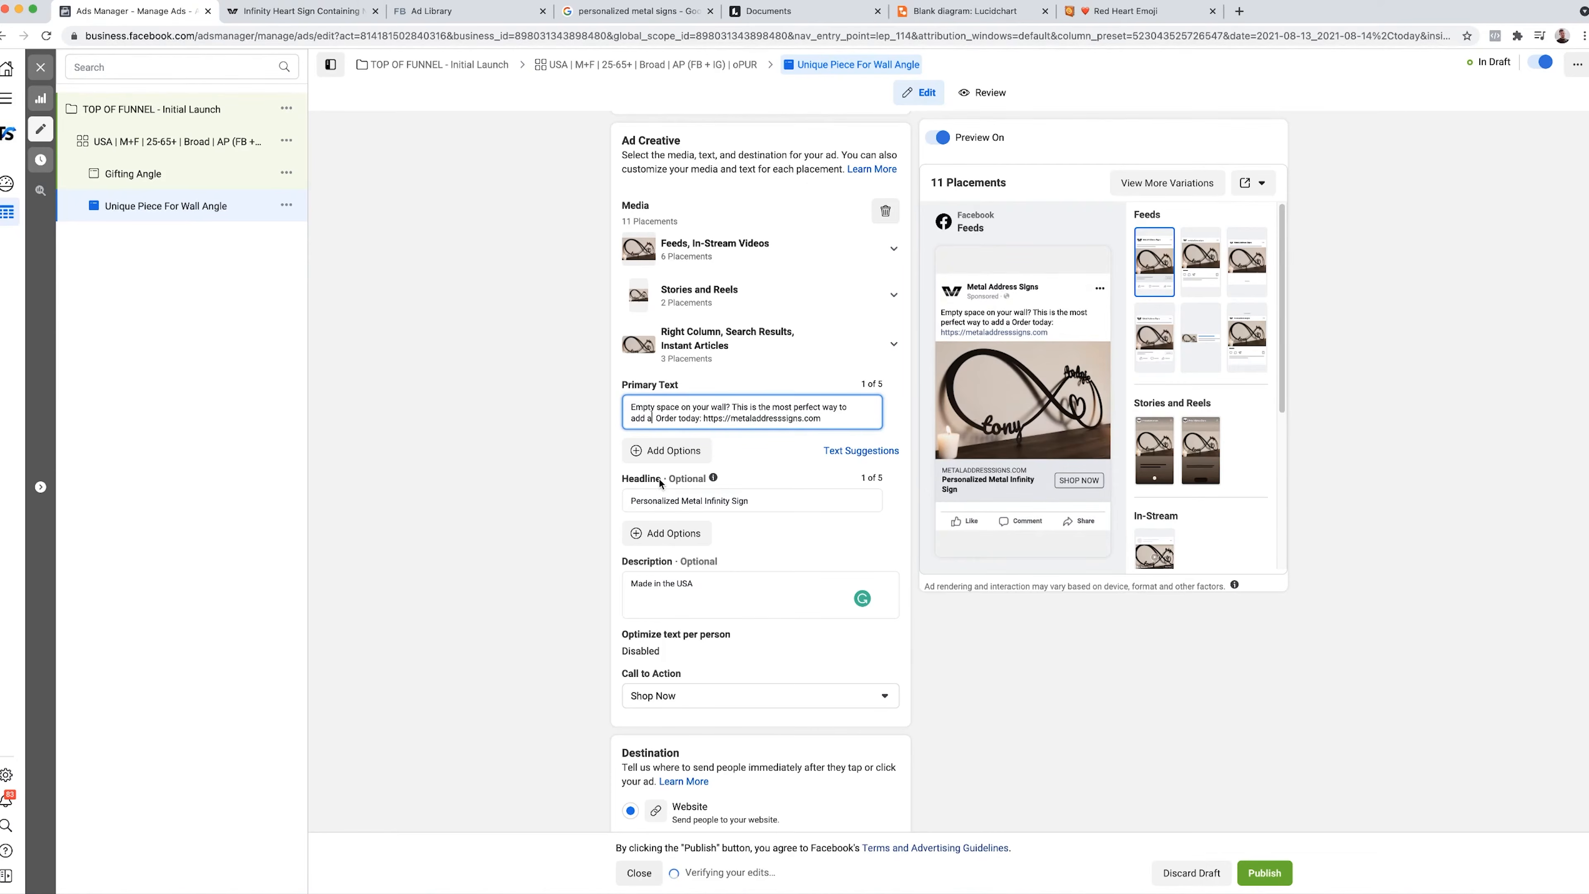
pyautogui.write('personal')
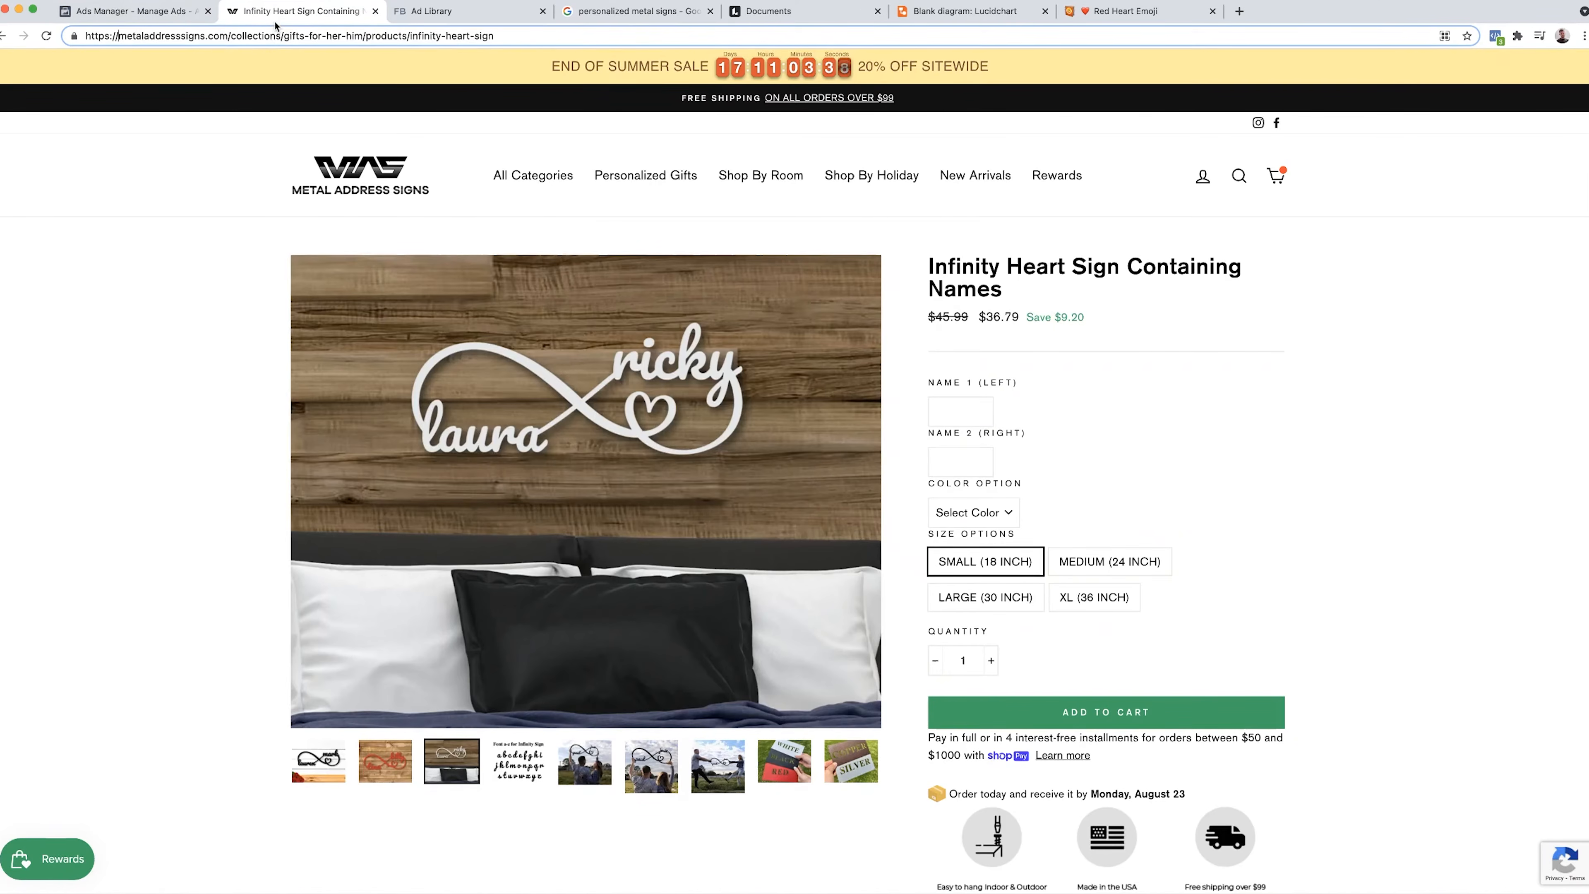
pyautogui.click(273, 16)
pyautogui.press('super+a')
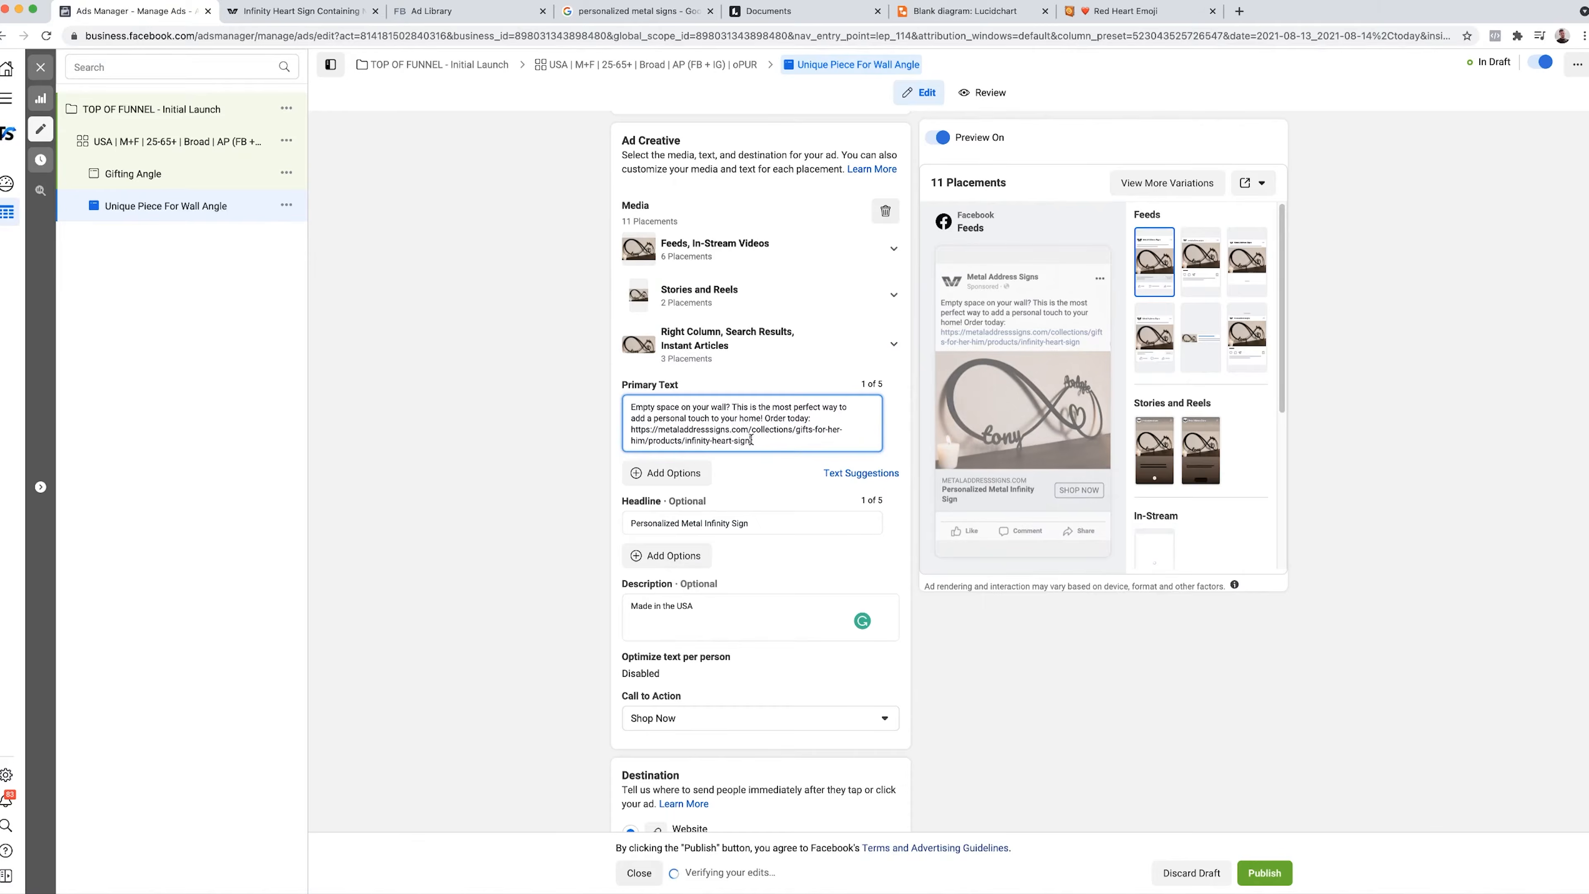
pyautogui.moveTo(759, 441); pyautogui.dragTo(749, 429)
pyautogui.press('BackSpace')
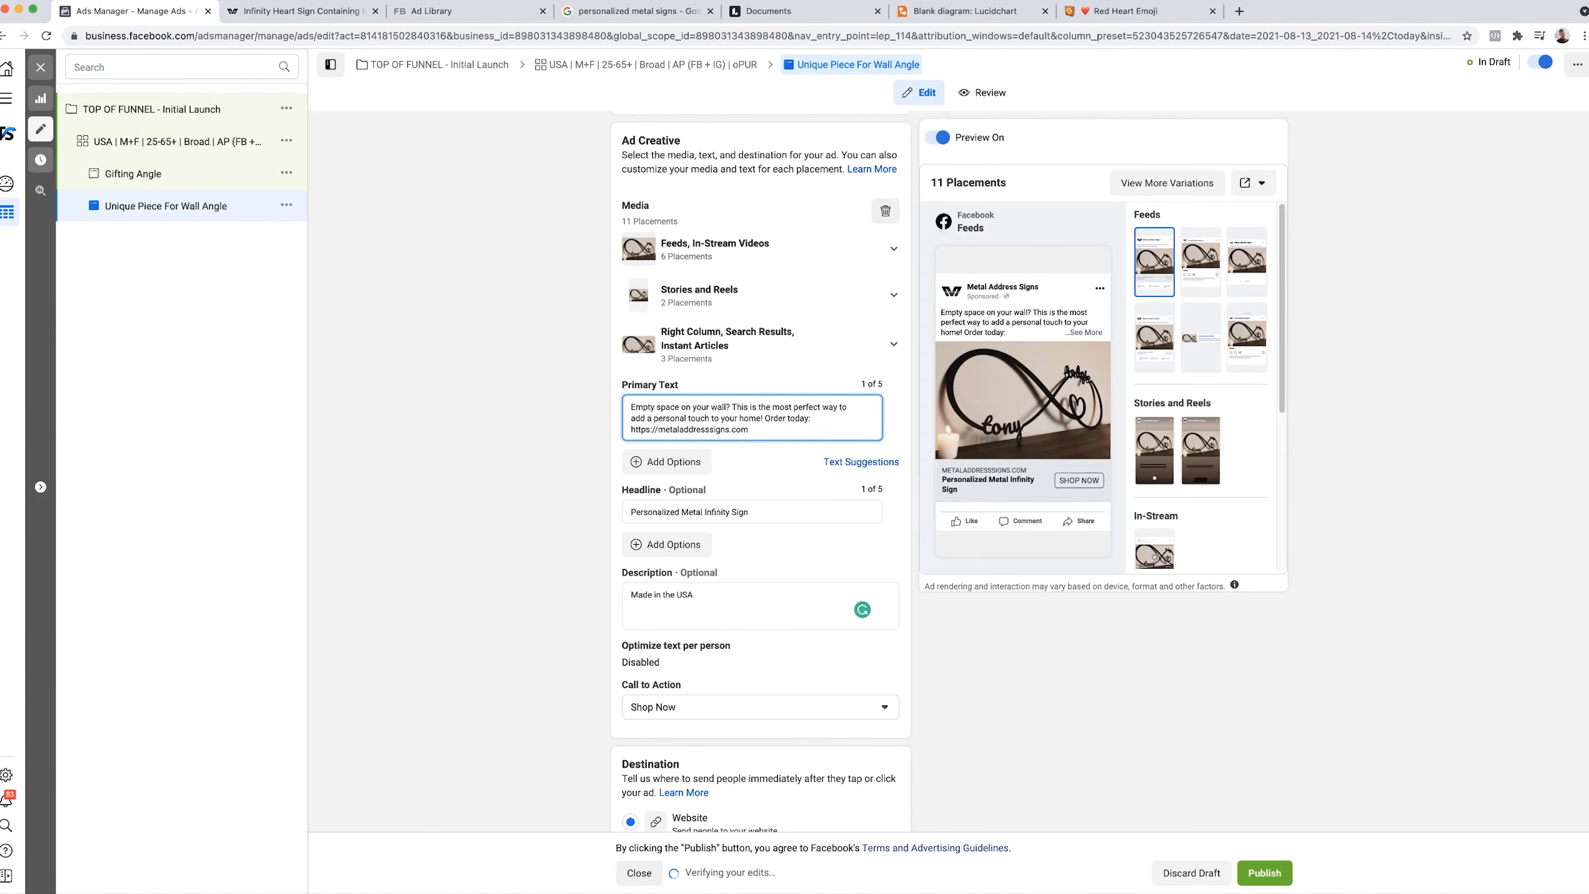
pyautogui.click(468, 550)
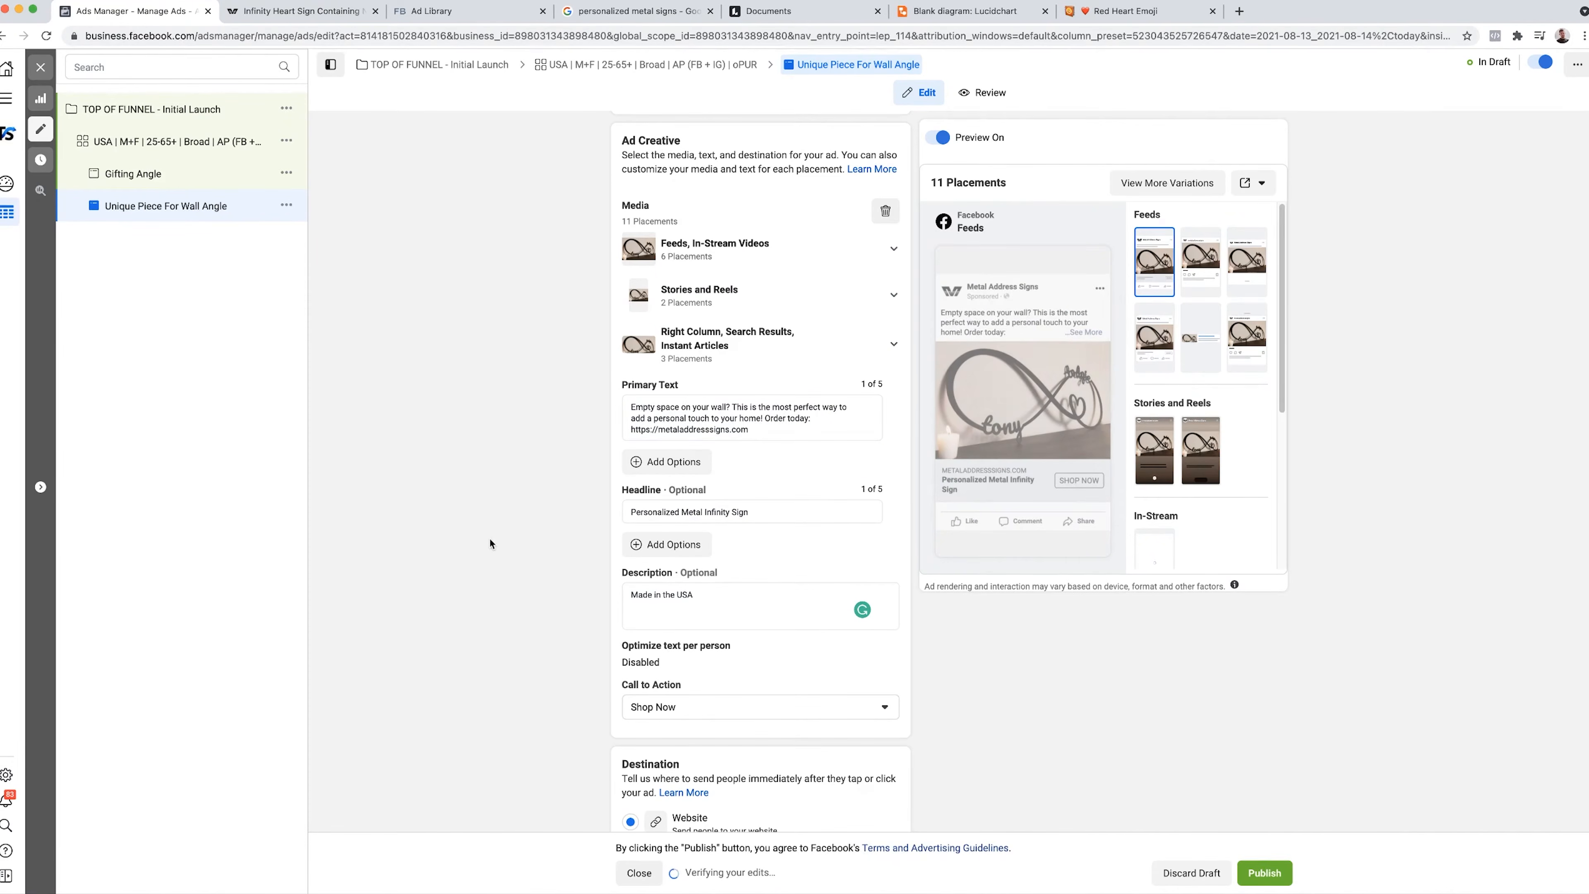
# - Expand the full text in the feed preview and remove "Order today:" from the primary text
pyautogui.click(1096, 330)
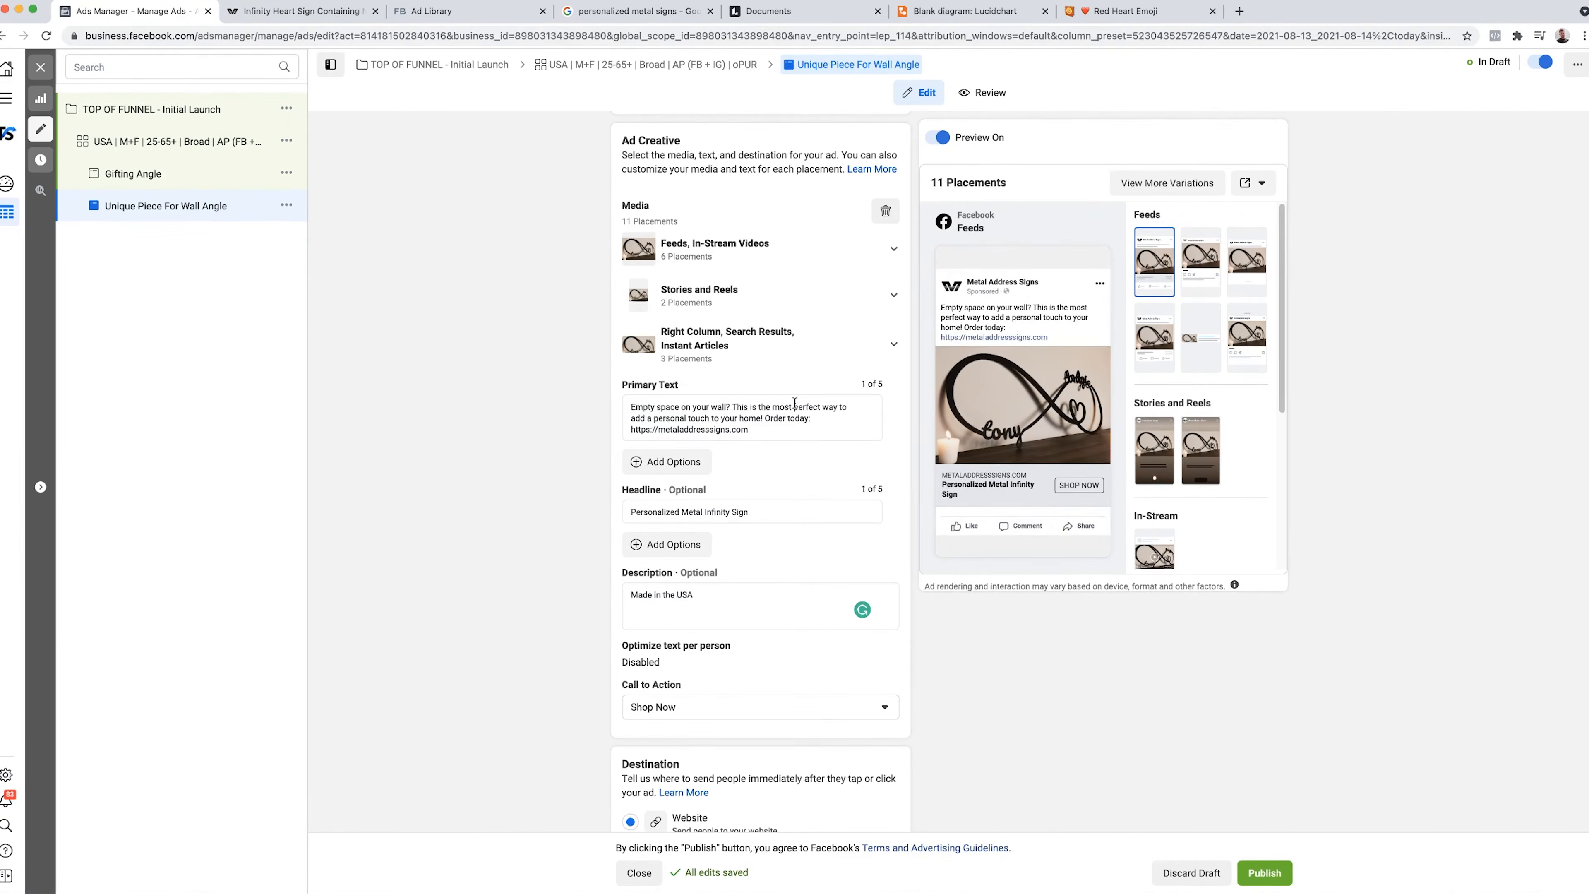
pyautogui.moveTo(763, 419); pyautogui.dragTo(804, 419)
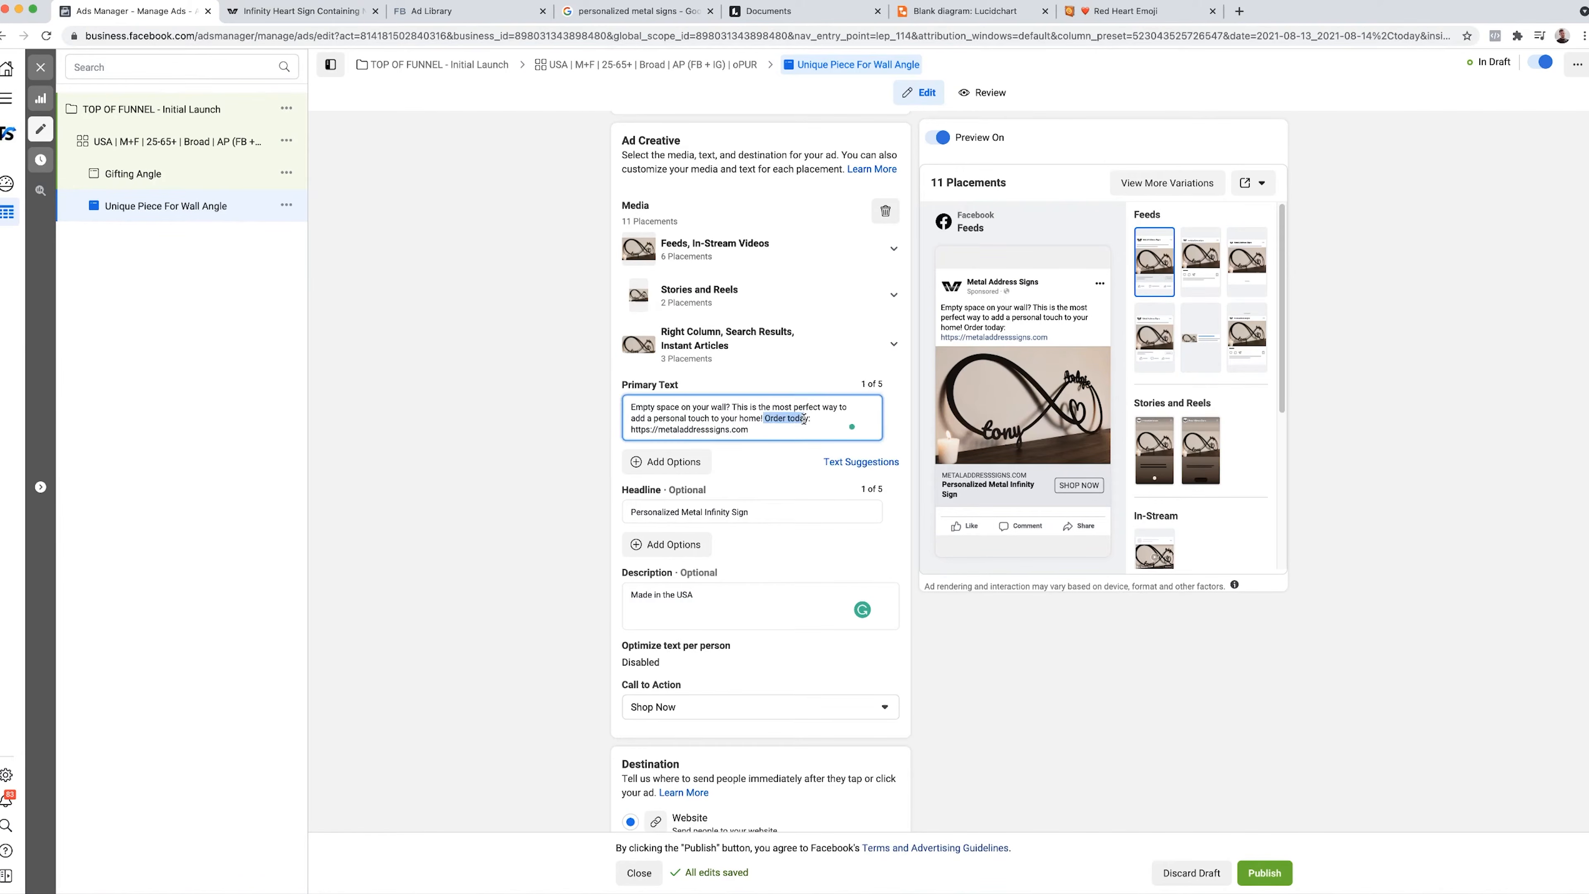
pyautogui.press('BackSpace')
pyautogui.click(574, 438)
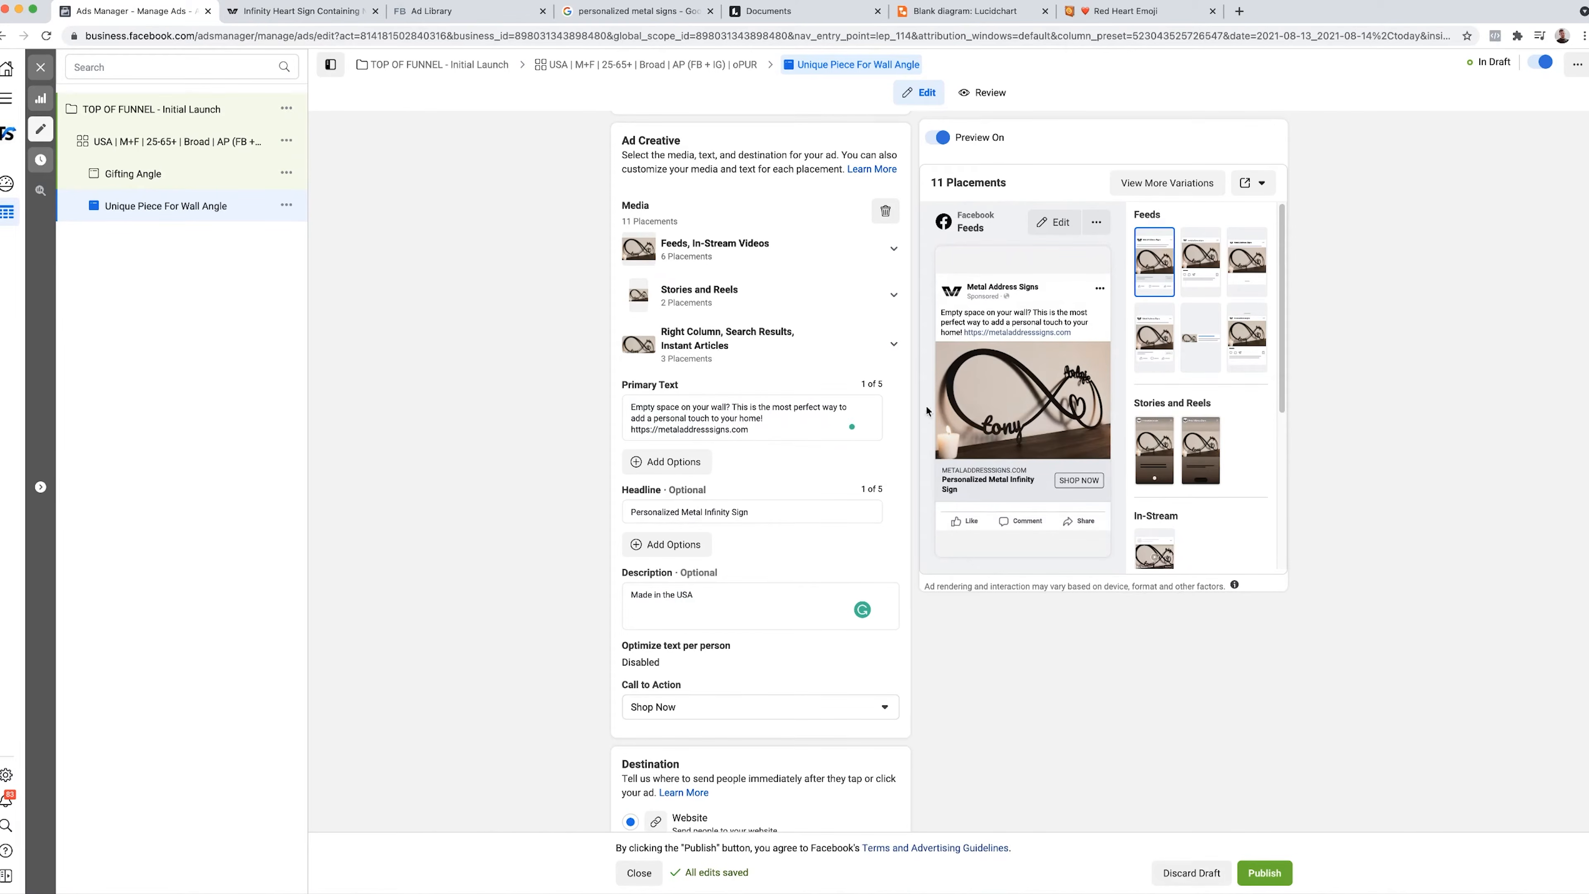
# - Check the rest of the ad's settings, close the editor, and publish all drafts for the campaign, ad set and ads
pyautogui.scroll(-2, 512, 569)
pyautogui.scroll(-5, 512, 569)
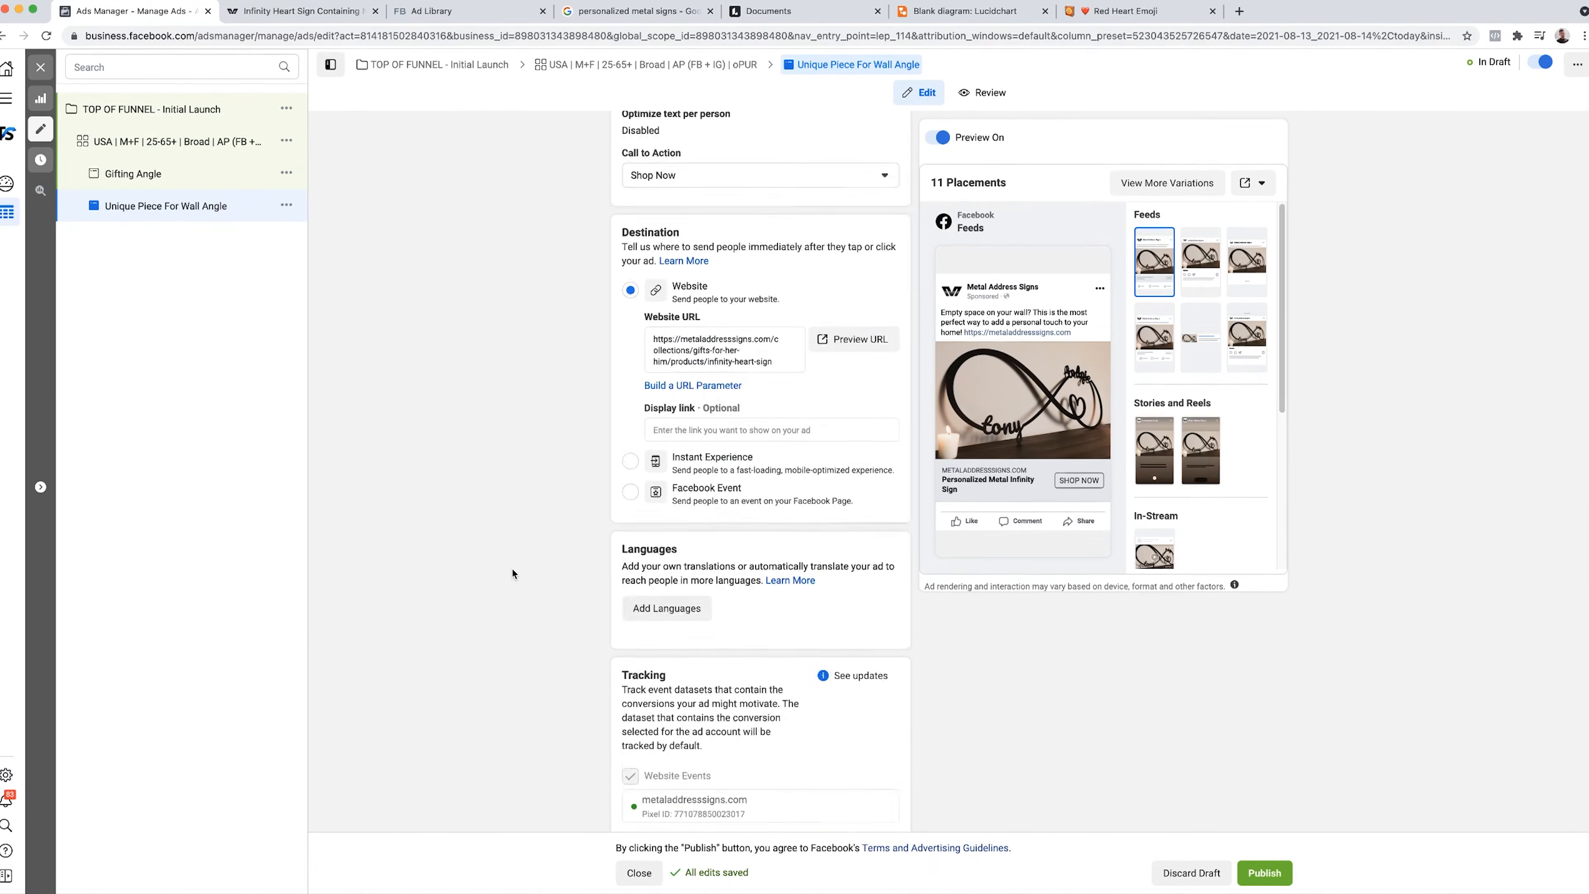
pyautogui.scroll(8, 512, 569)
pyautogui.scroll(1, 513, 569)
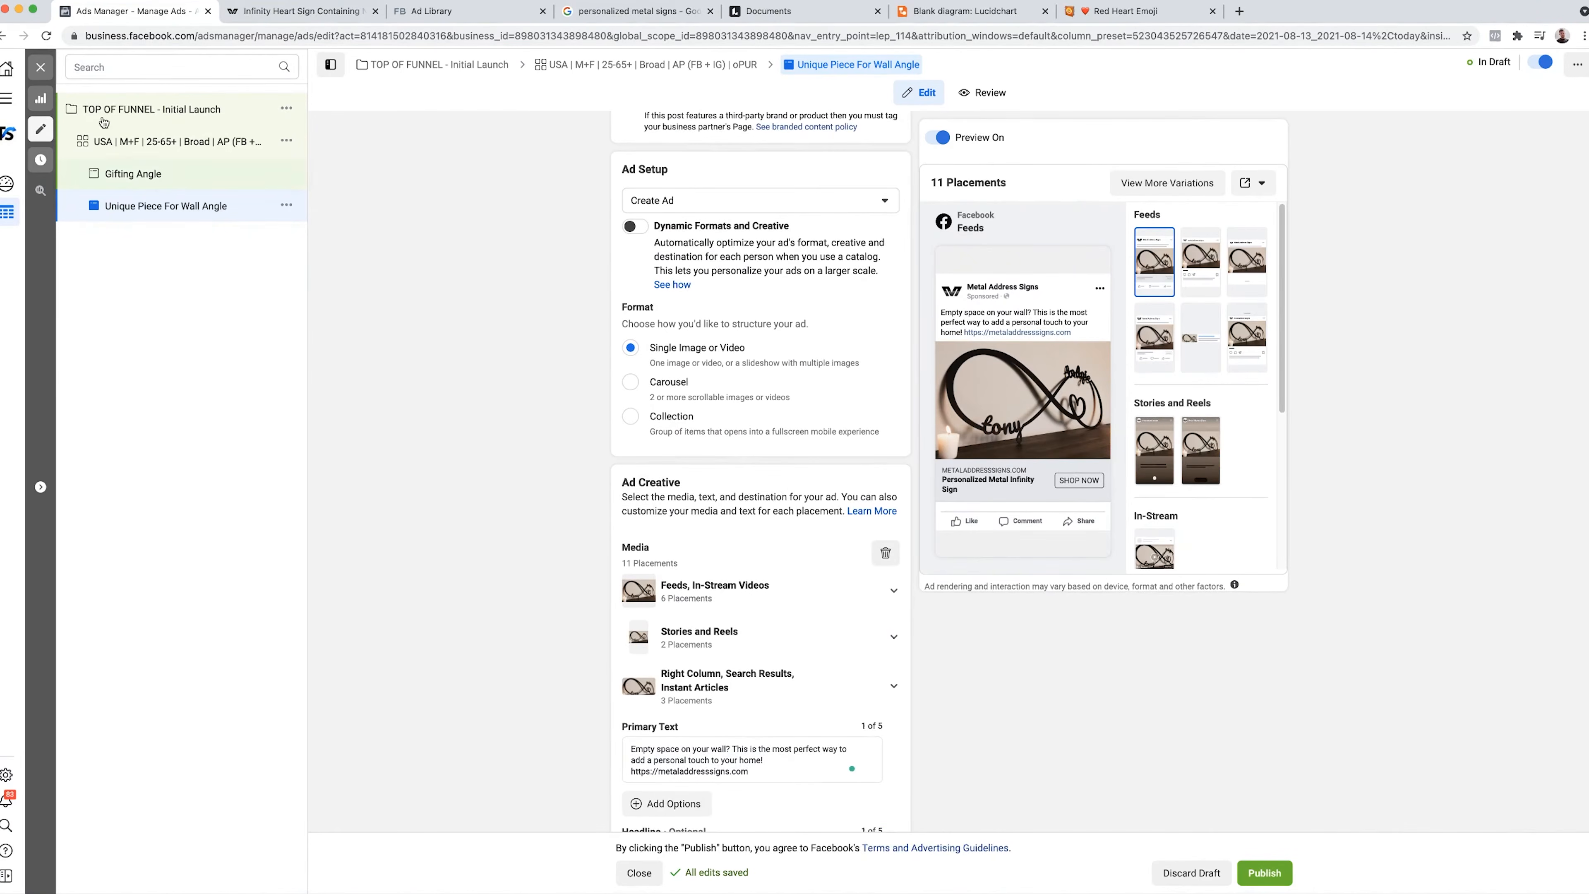
pyautogui.click(40, 67)
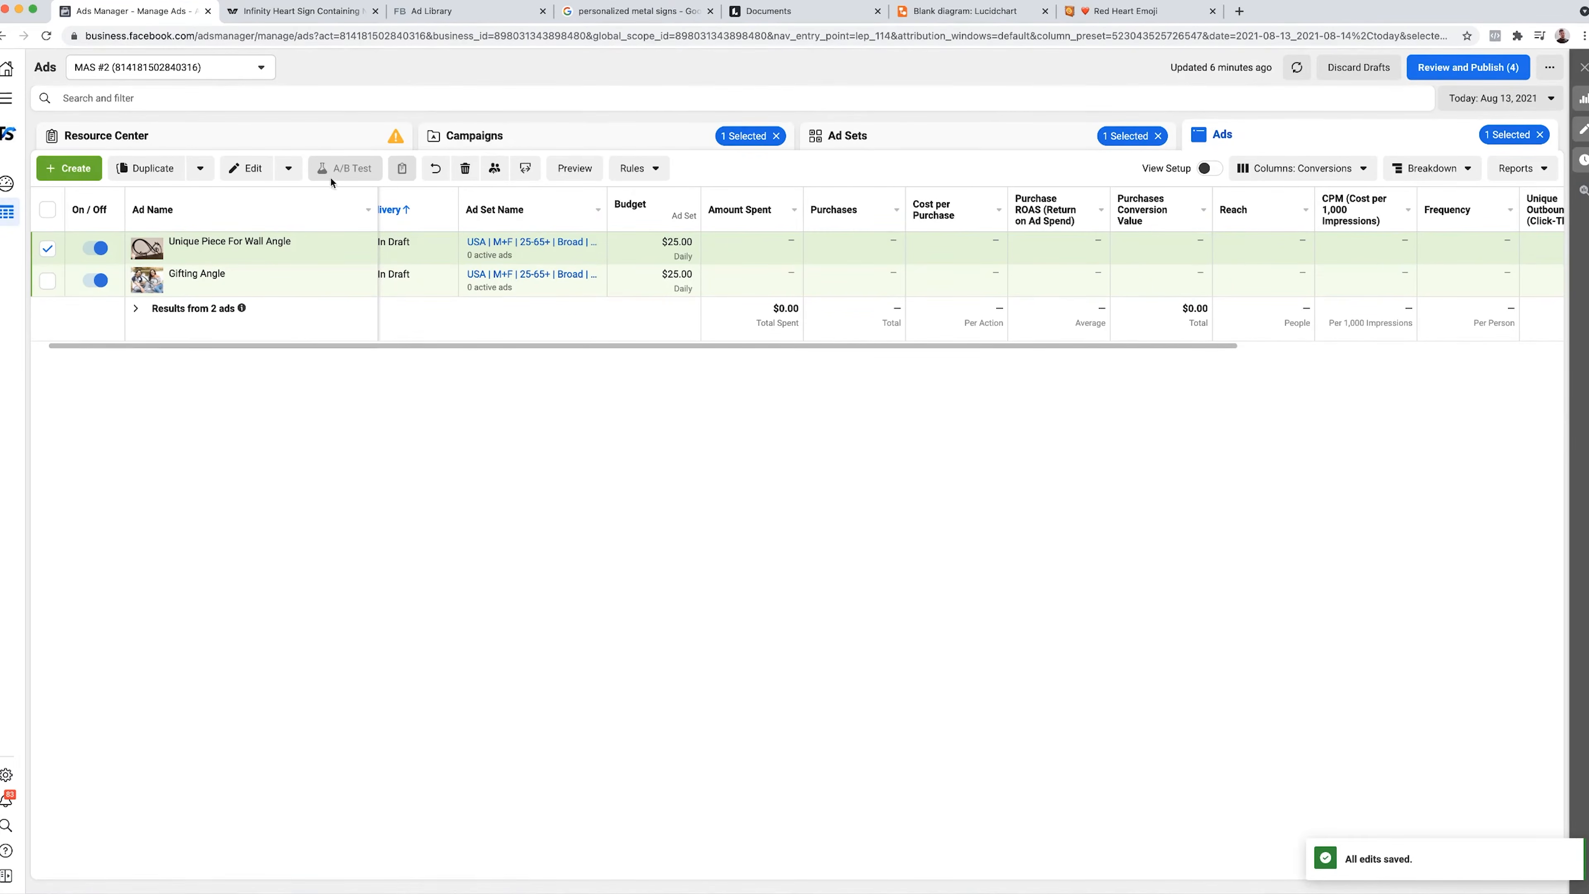
pyautogui.click(1468, 67)
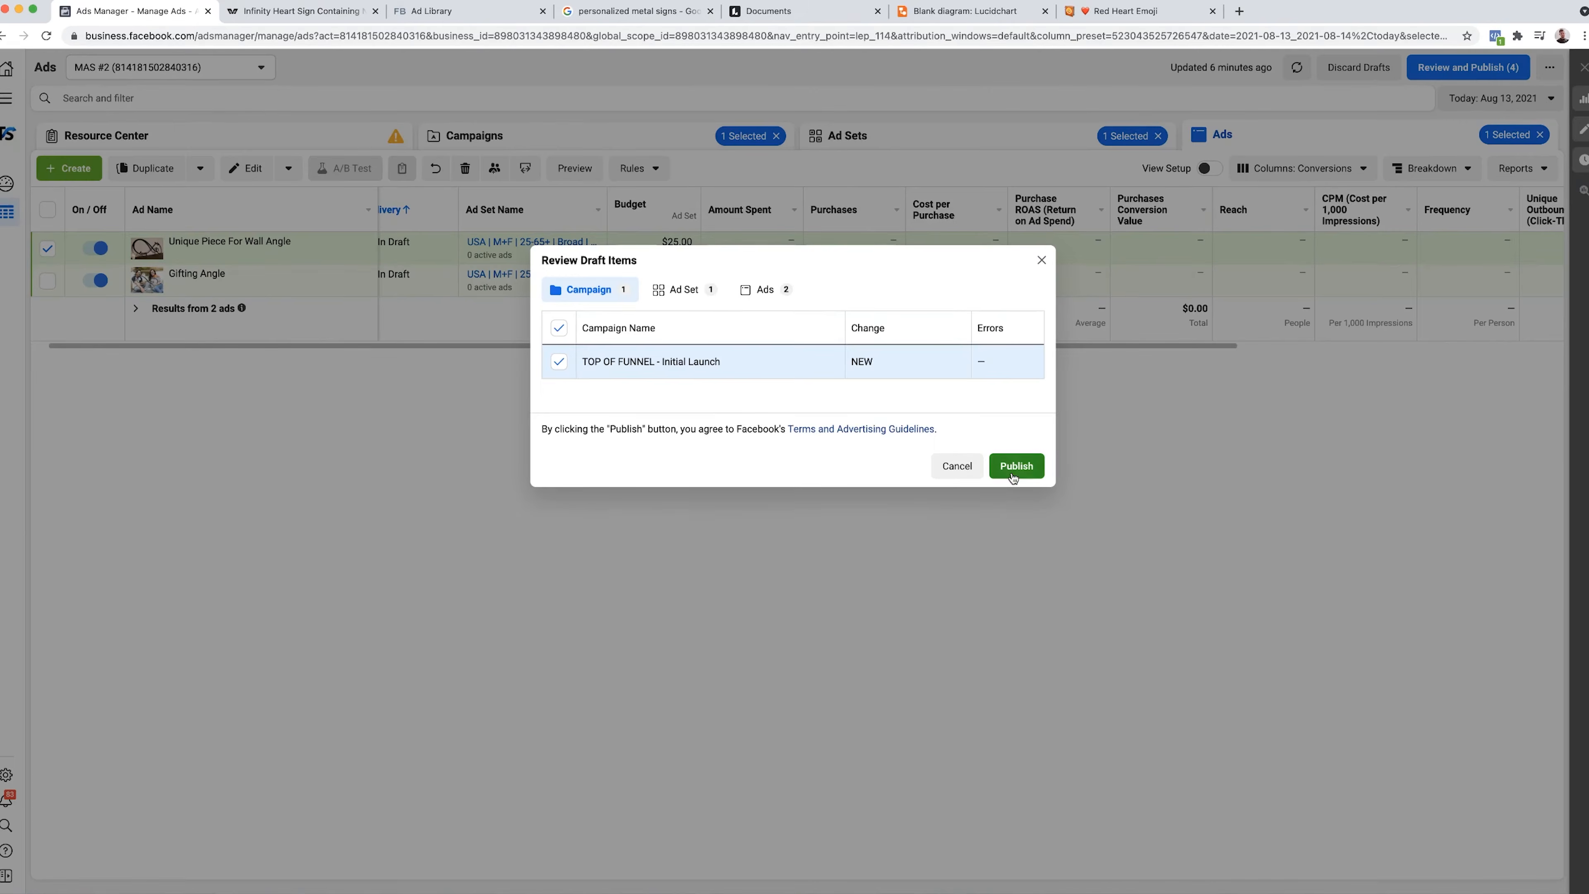
pyautogui.click(1011, 473)
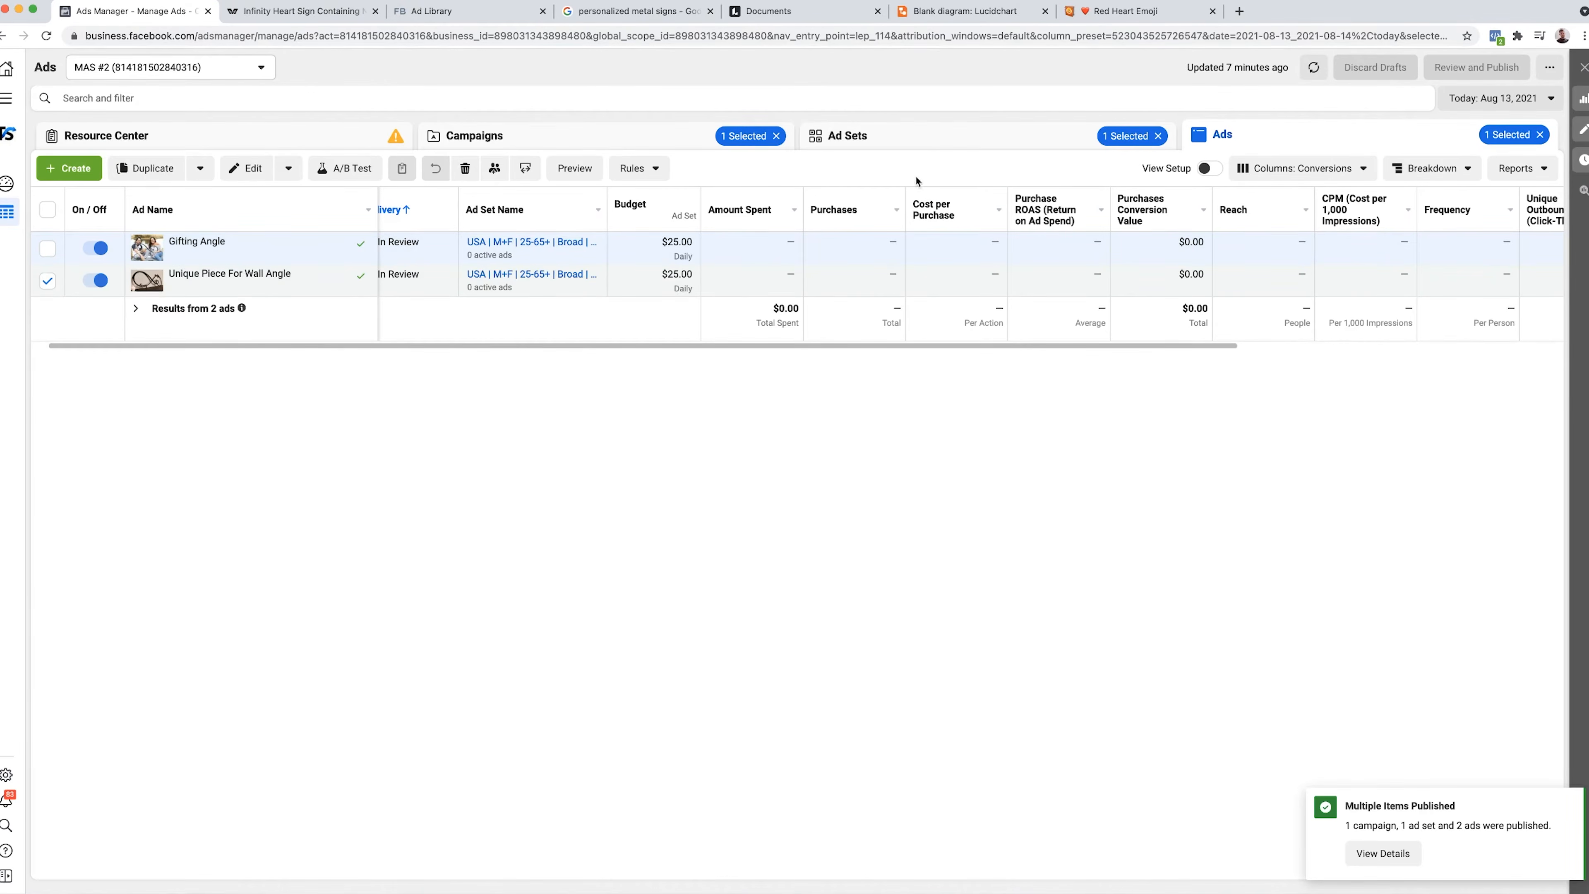
# - Duplicate the broad ad set inside the TOP OF FUNNEL - Initial Launch campaign
pyautogui.click(918, 132)
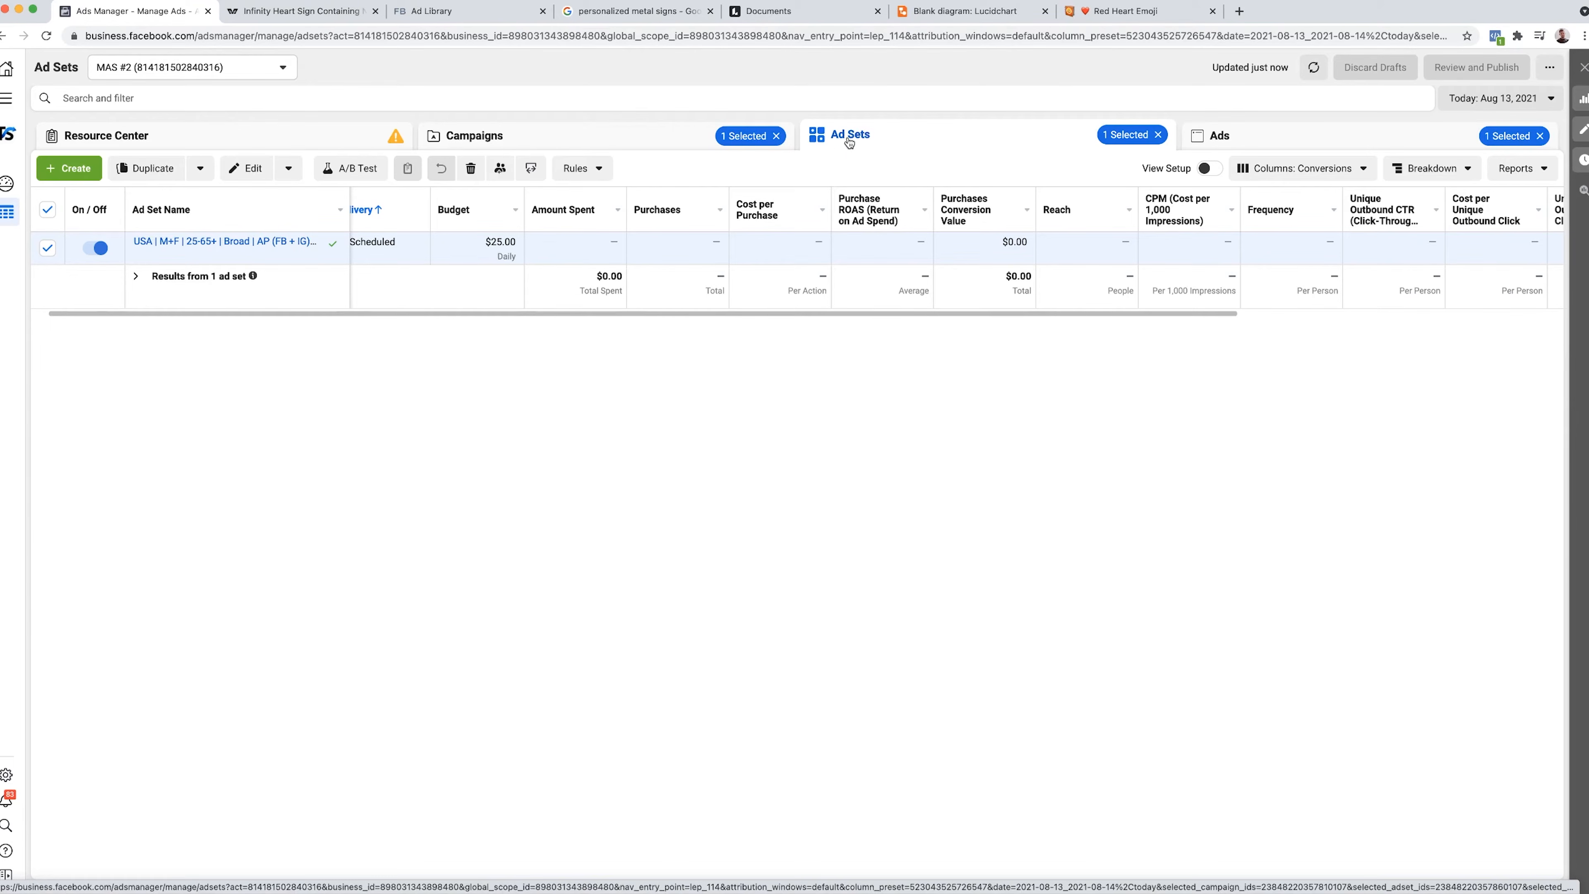
pyautogui.click(691, 145)
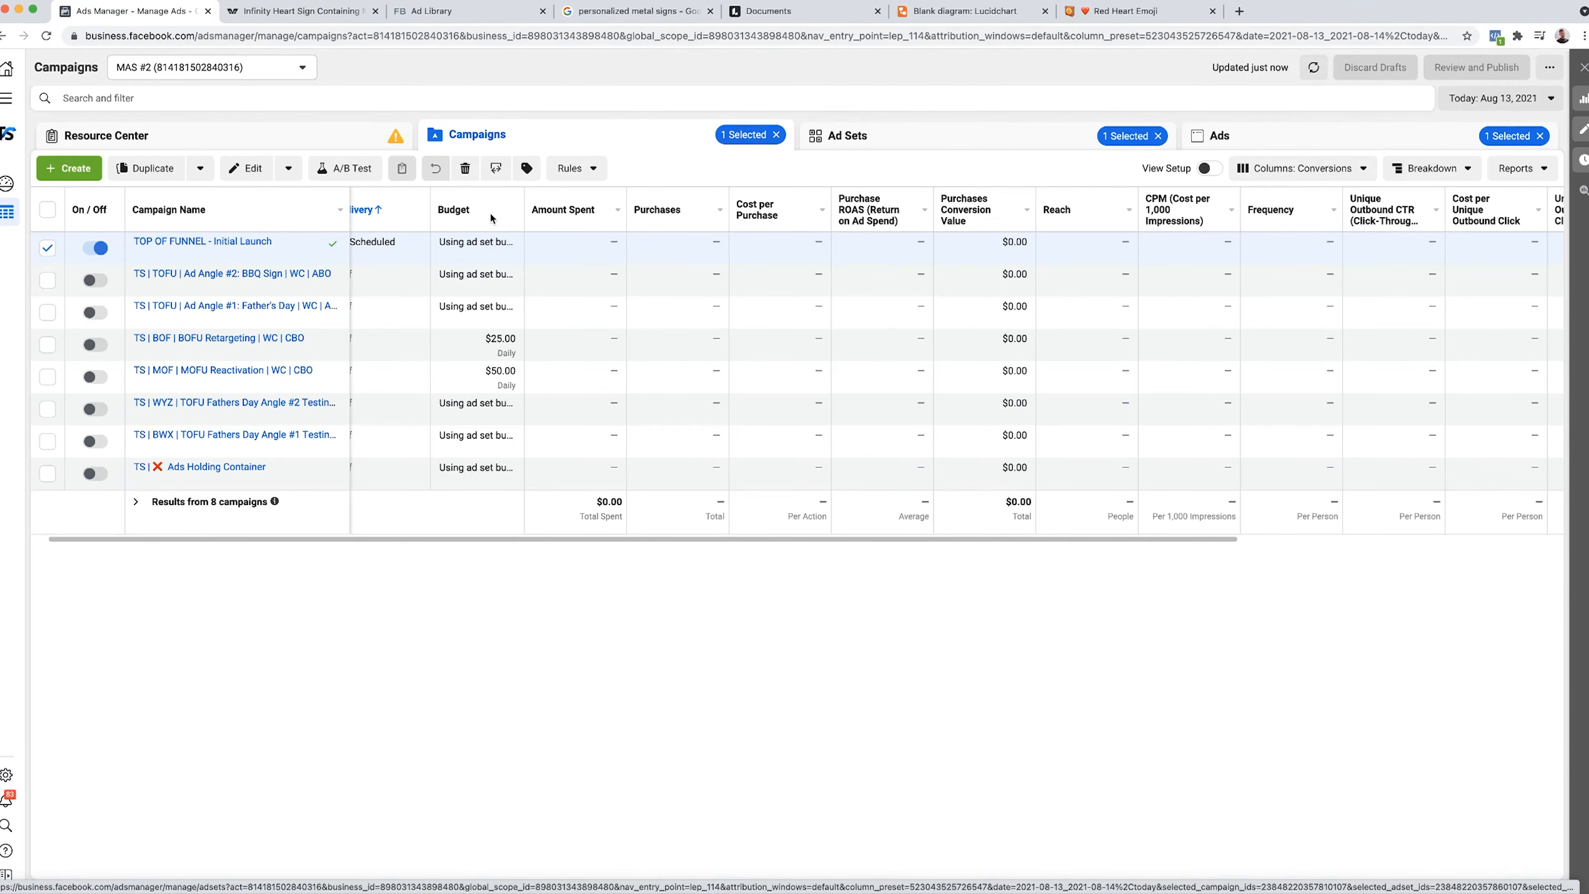
pyautogui.click(216, 241)
pyautogui.click(54, 251)
pyautogui.click(54, 252)
pyautogui.moveTo(197, 313); pyautogui.dragTo(75, 320)
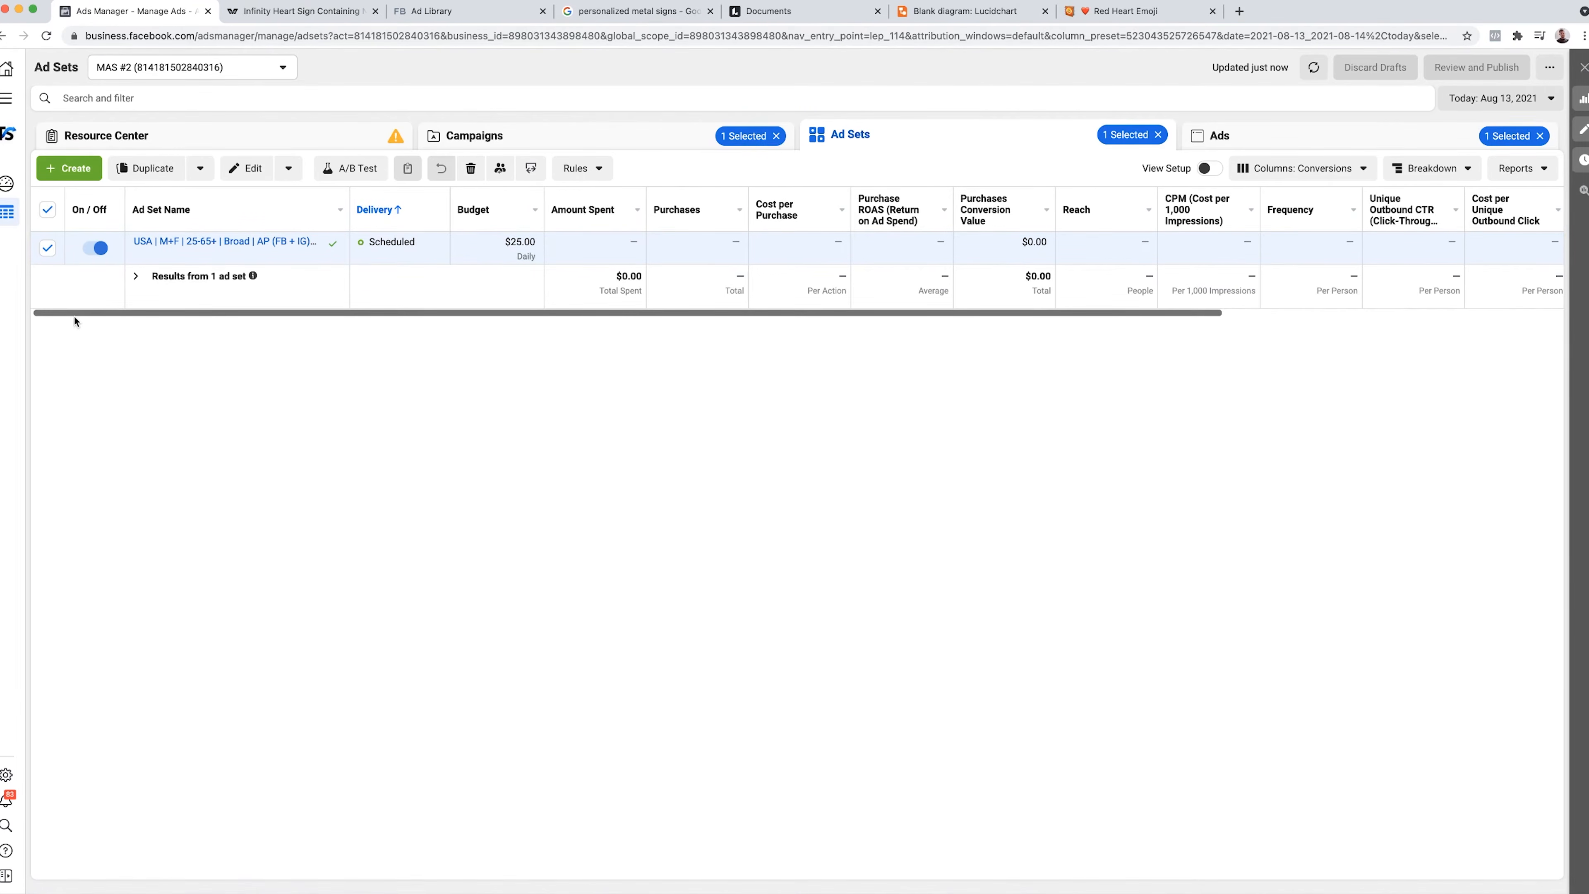
pyautogui.press('super+d')
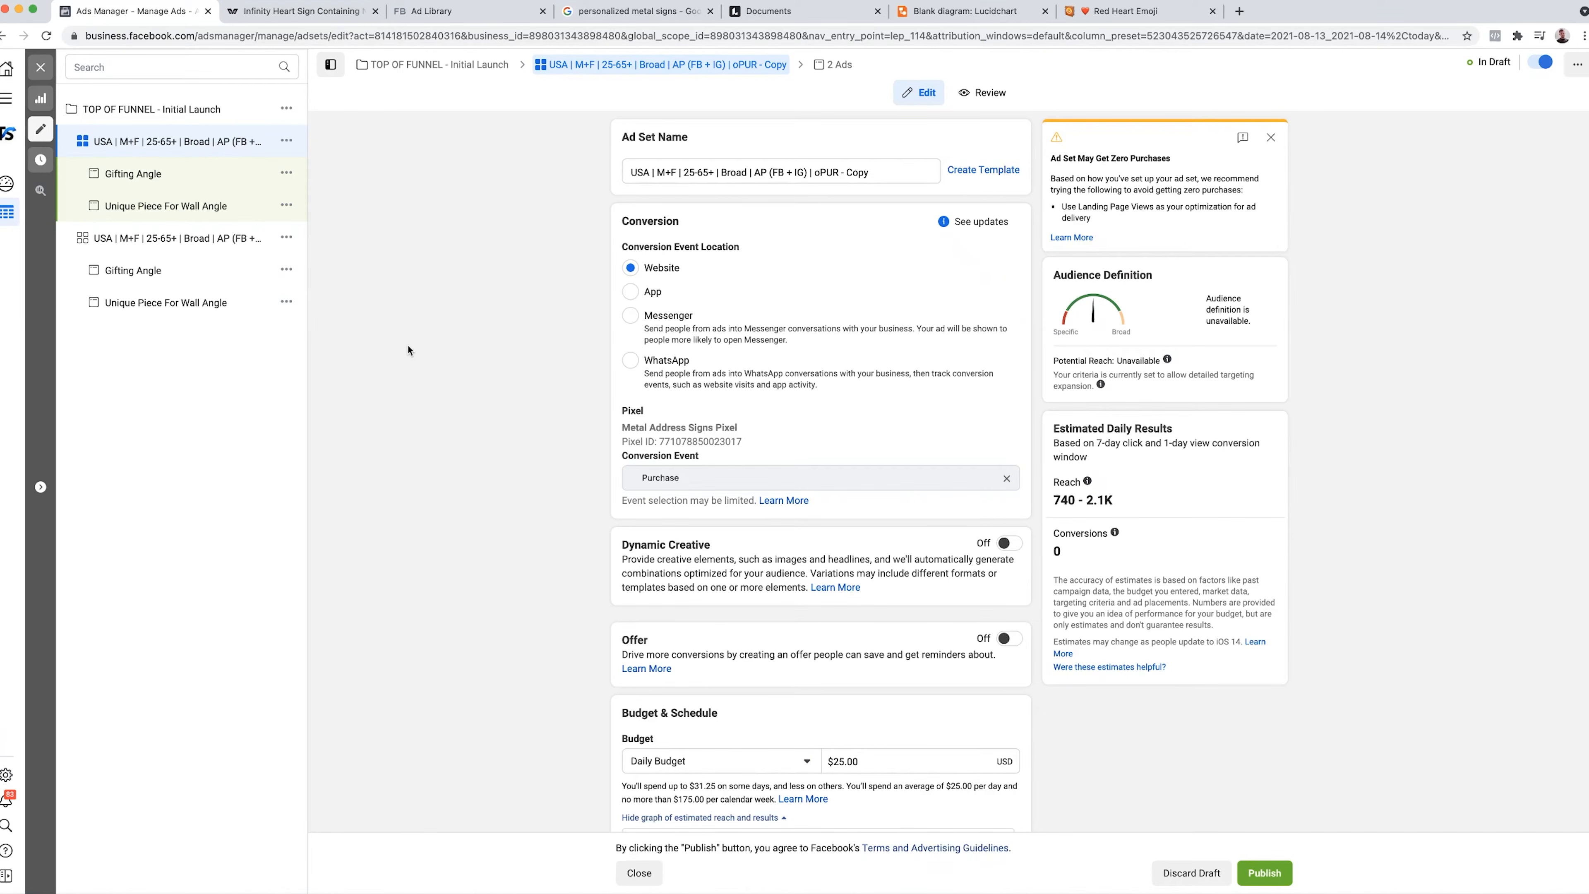
# - Delete the newly duplicated ad set together with its ads
pyautogui.scroll(-3, 468, 502)
pyautogui.scroll(3, 468, 502)
pyautogui.scroll(-3, 469, 506)
pyautogui.scroll(3, 469, 506)
pyautogui.click(286, 140)
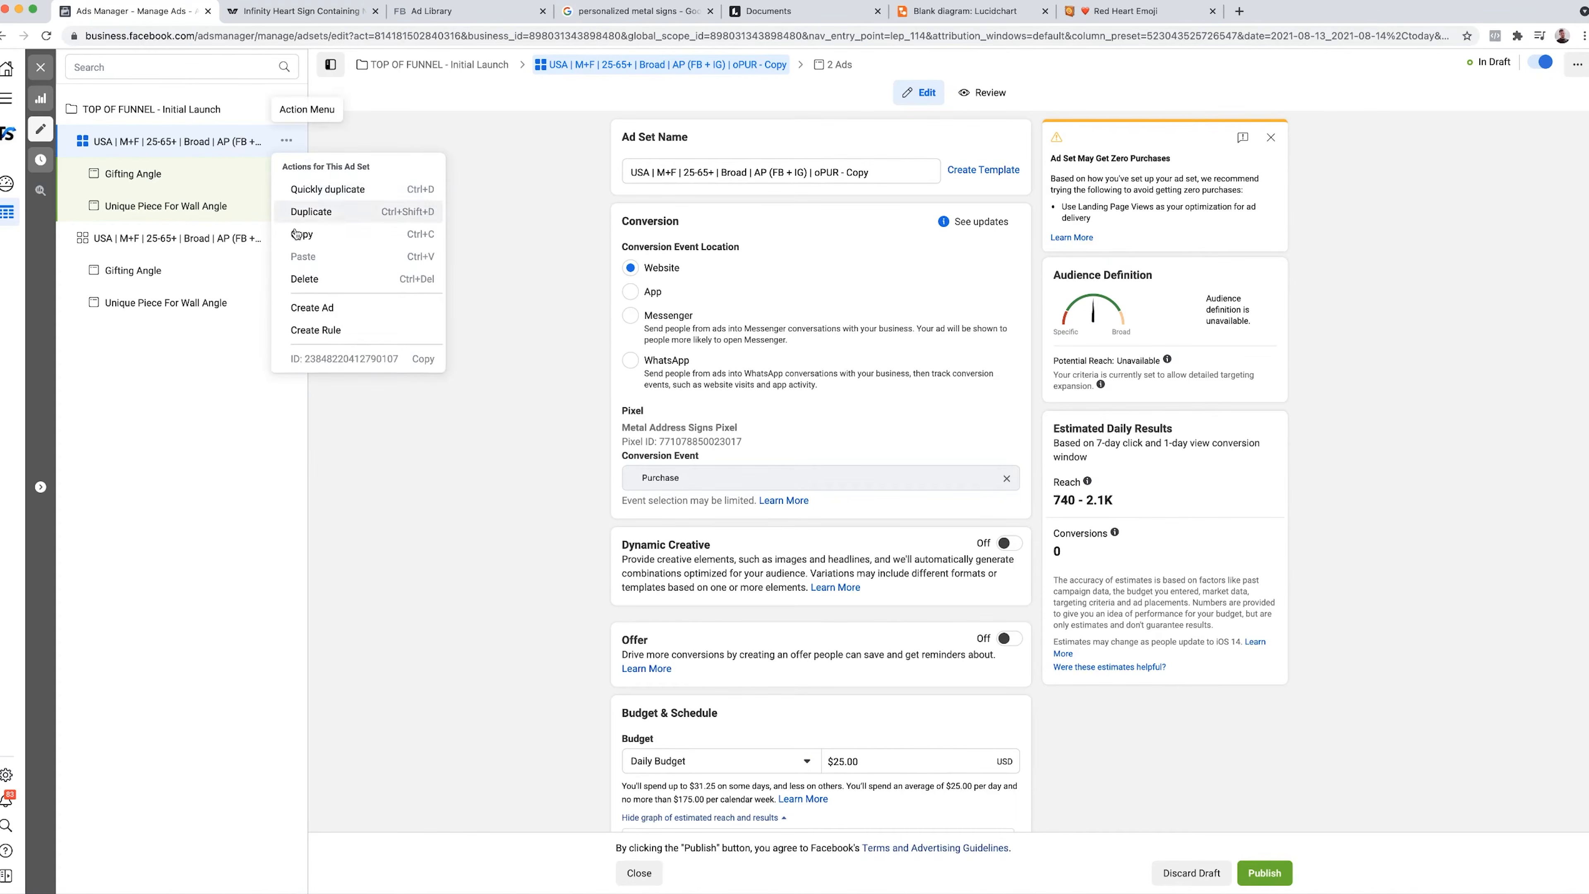
pyautogui.click(335, 280)
pyautogui.click(911, 346)
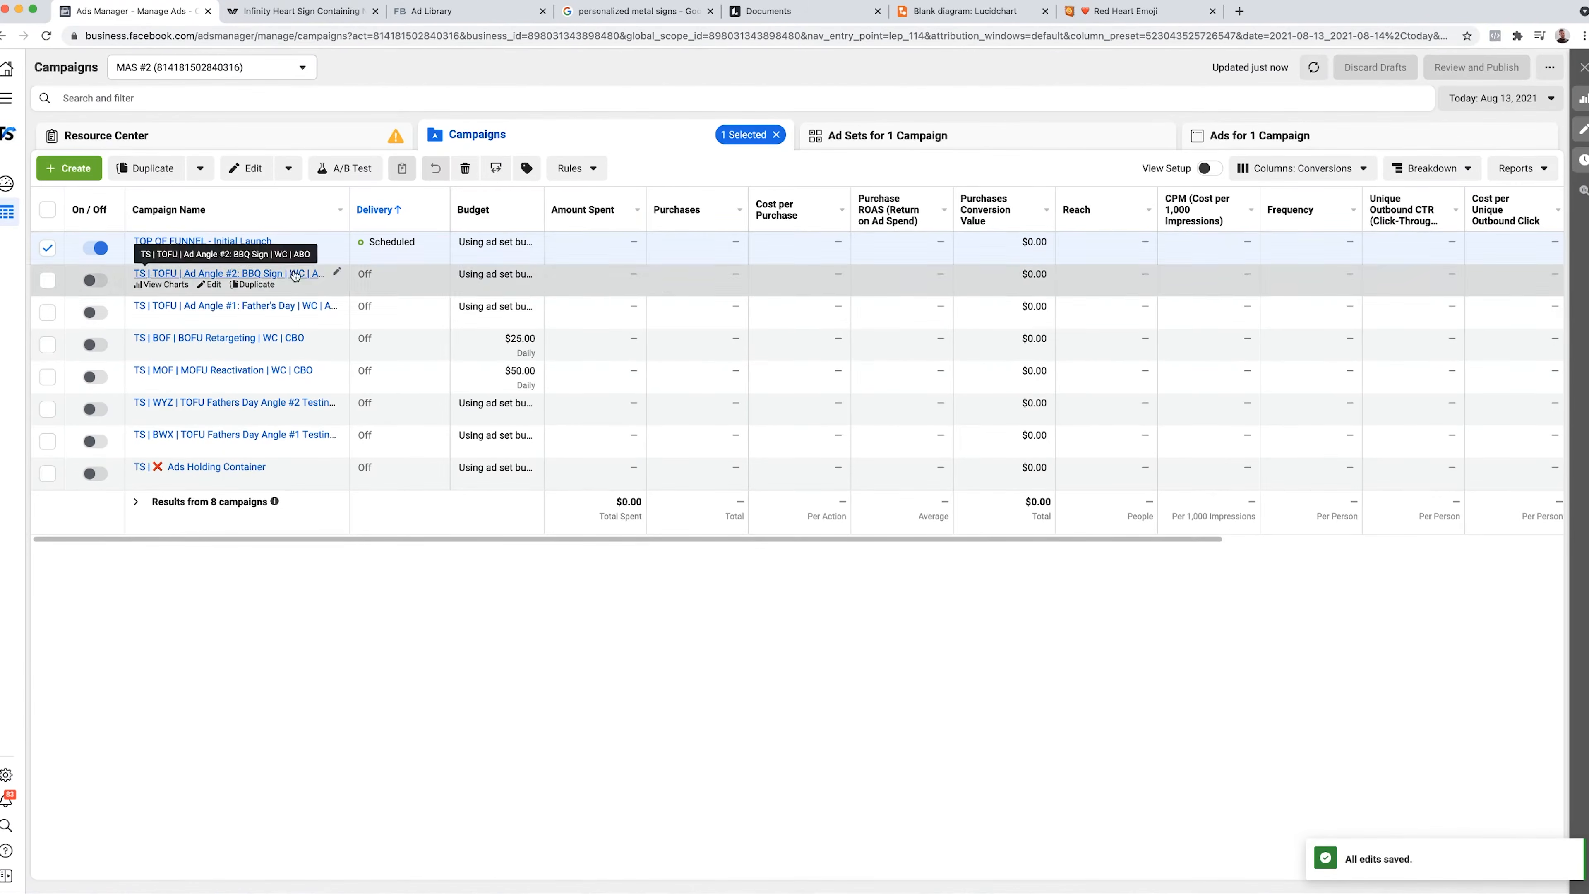
# - Open the TOP OF FUNNEL - Initial Launch campaign's ad sets, select the published broad ad set and duplicate it again
pyautogui.click(217, 242)
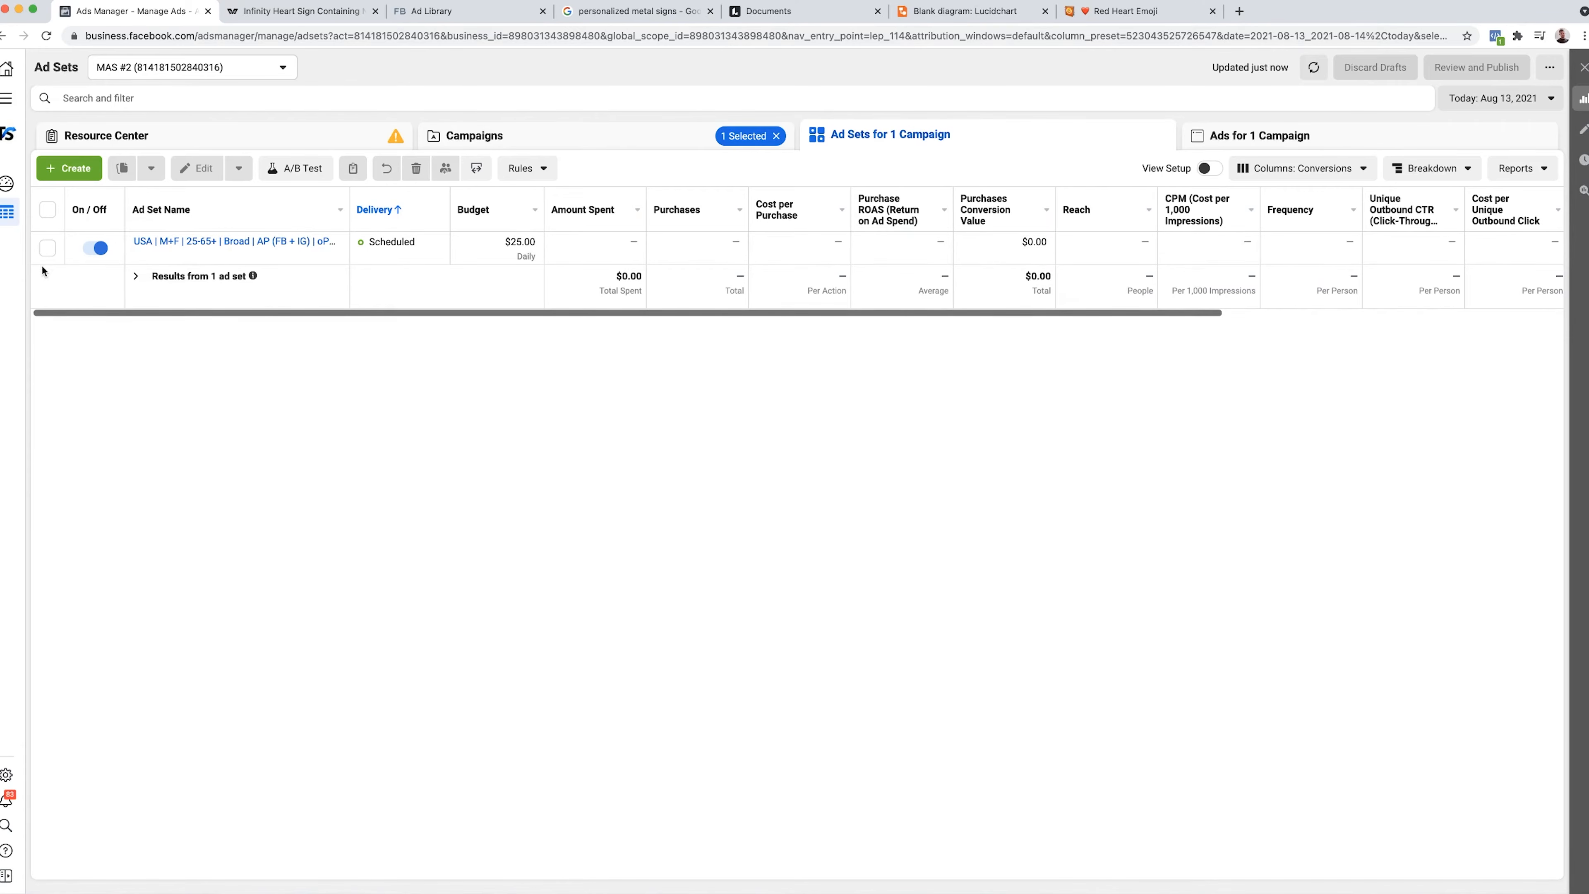
pyautogui.click(46, 248)
pyautogui.press('super+d')
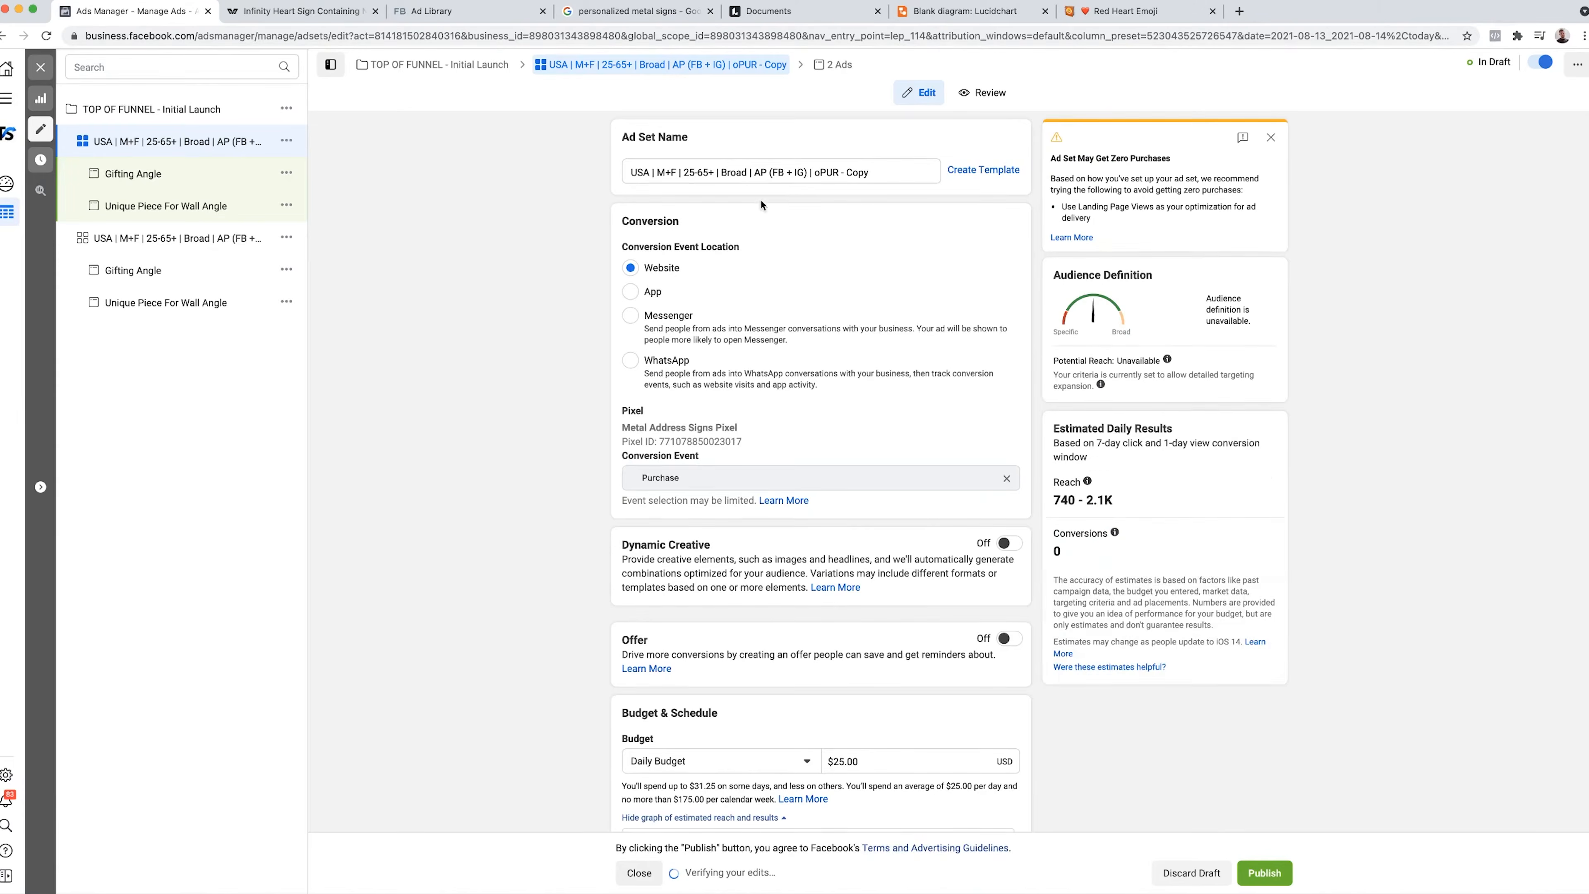
# - Remove the "- Copy" suffix so the duplicated ad set is named "USA | M+F | 25-65+ | Broad | AP (FB + IG) | oPUR"
pyautogui.click(839, 172)
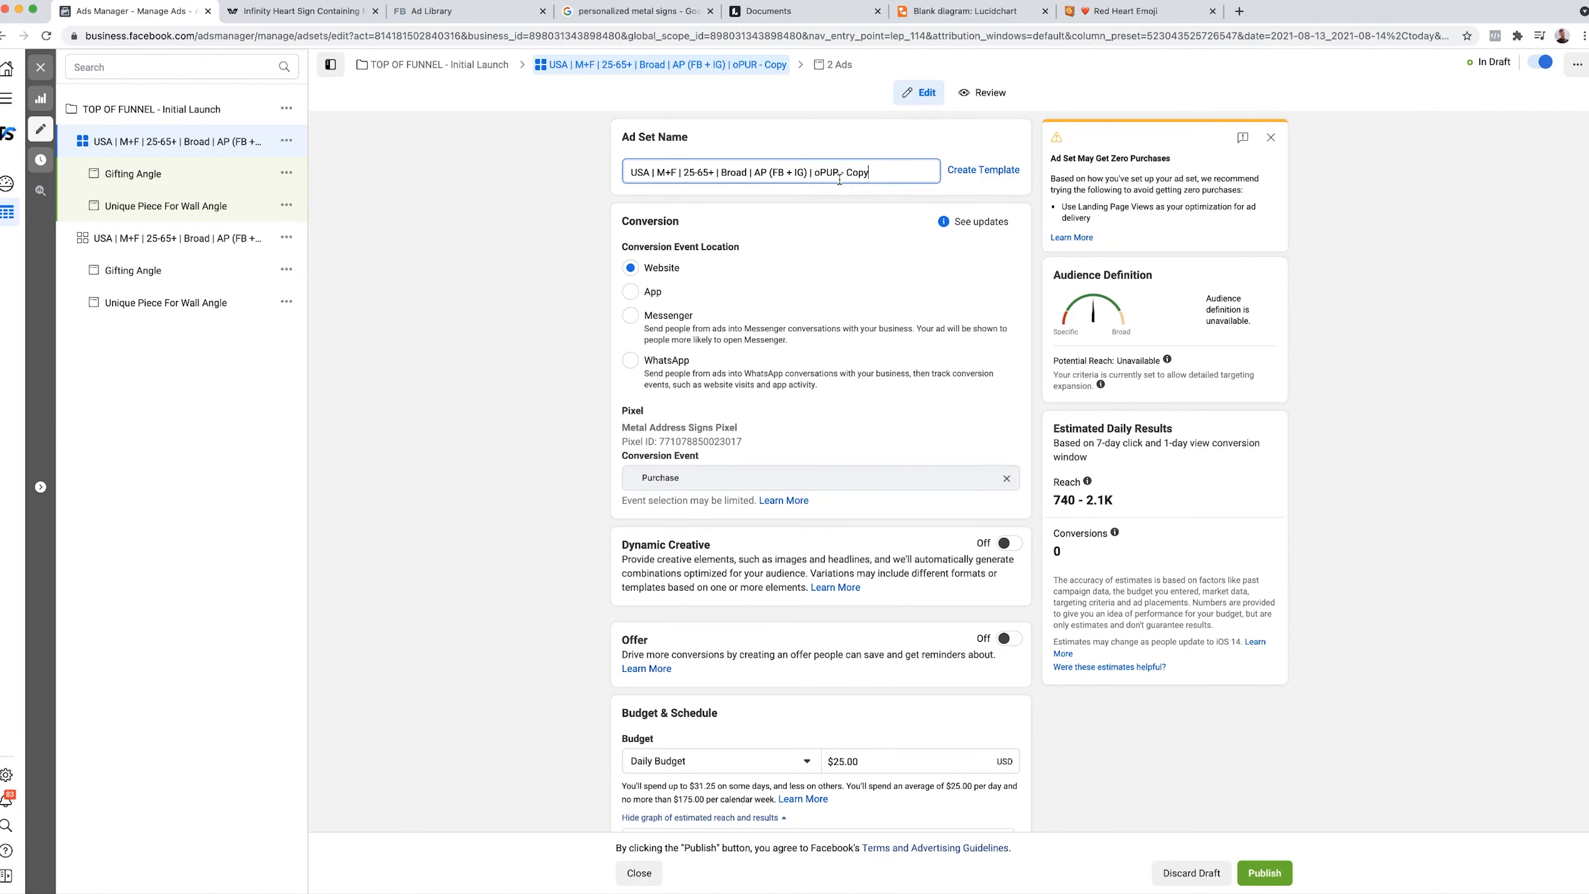
pyautogui.doubleClick(859, 175)
pyautogui.press('BackSpace')
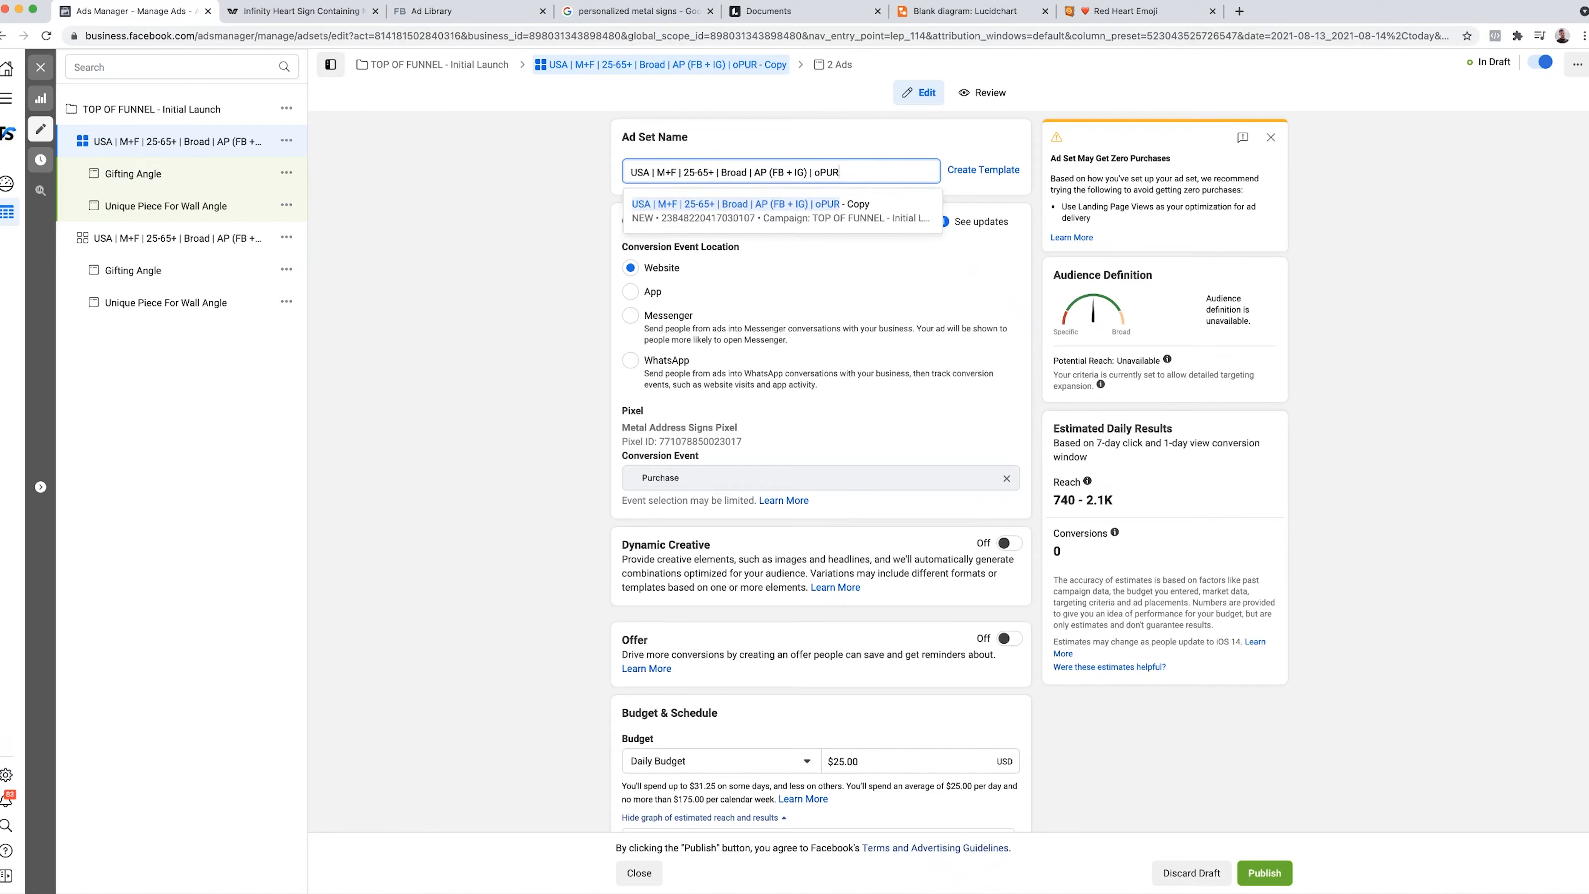
pyautogui.click(467, 373)
# - Add the "In a relationship" relationship status to the duplicated ad set's detailed targeting
pyautogui.scroll(-3, 436, 402)
pyautogui.scroll(-20, 436, 403)
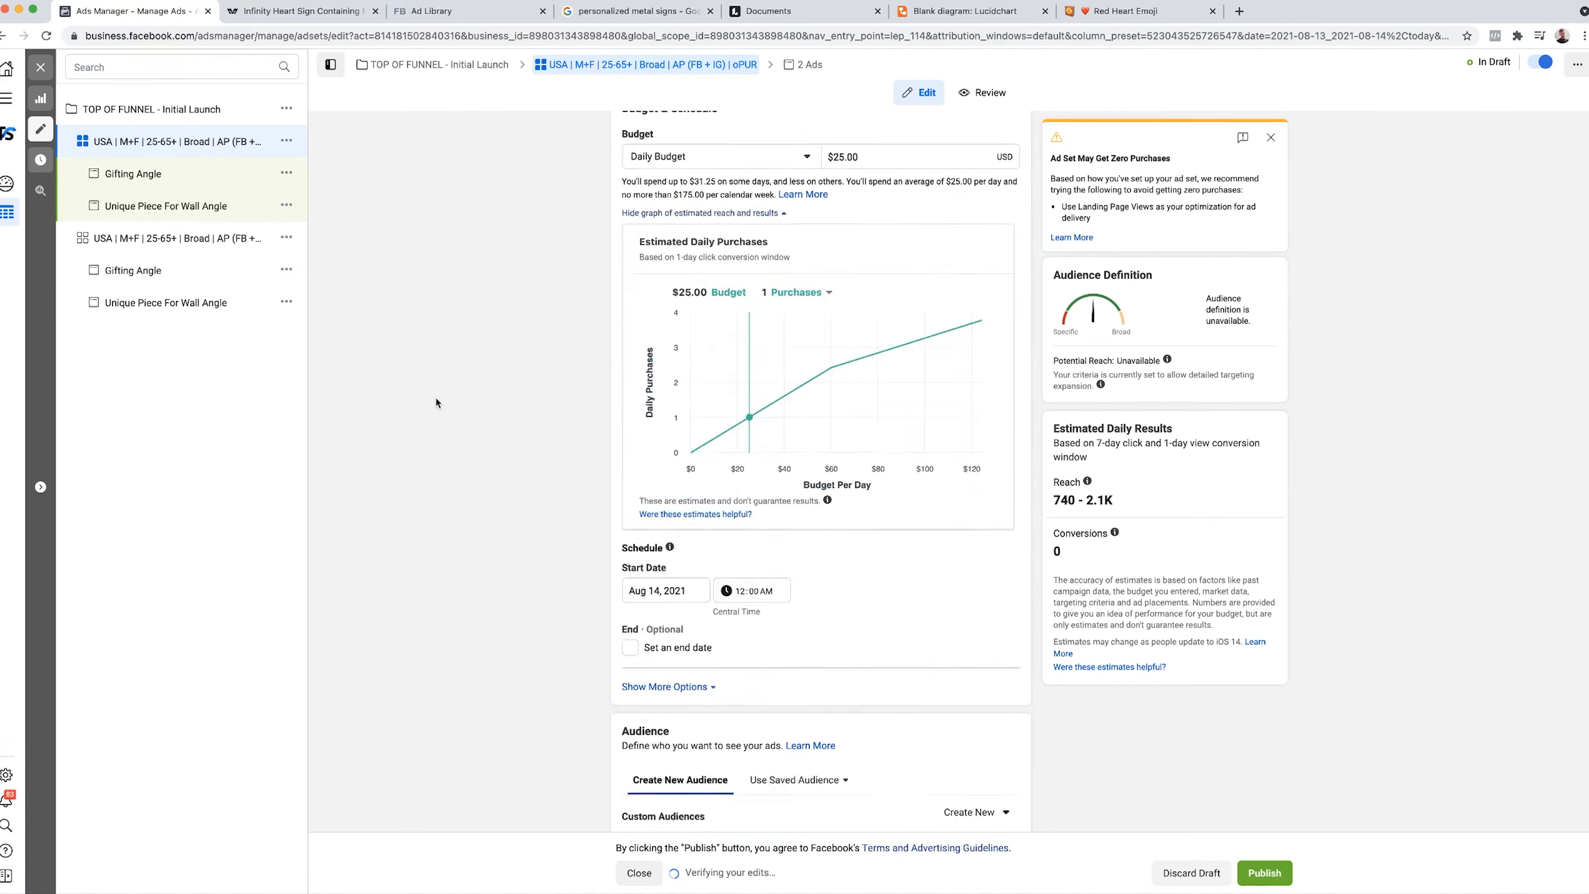
pyautogui.scroll(8, 436, 403)
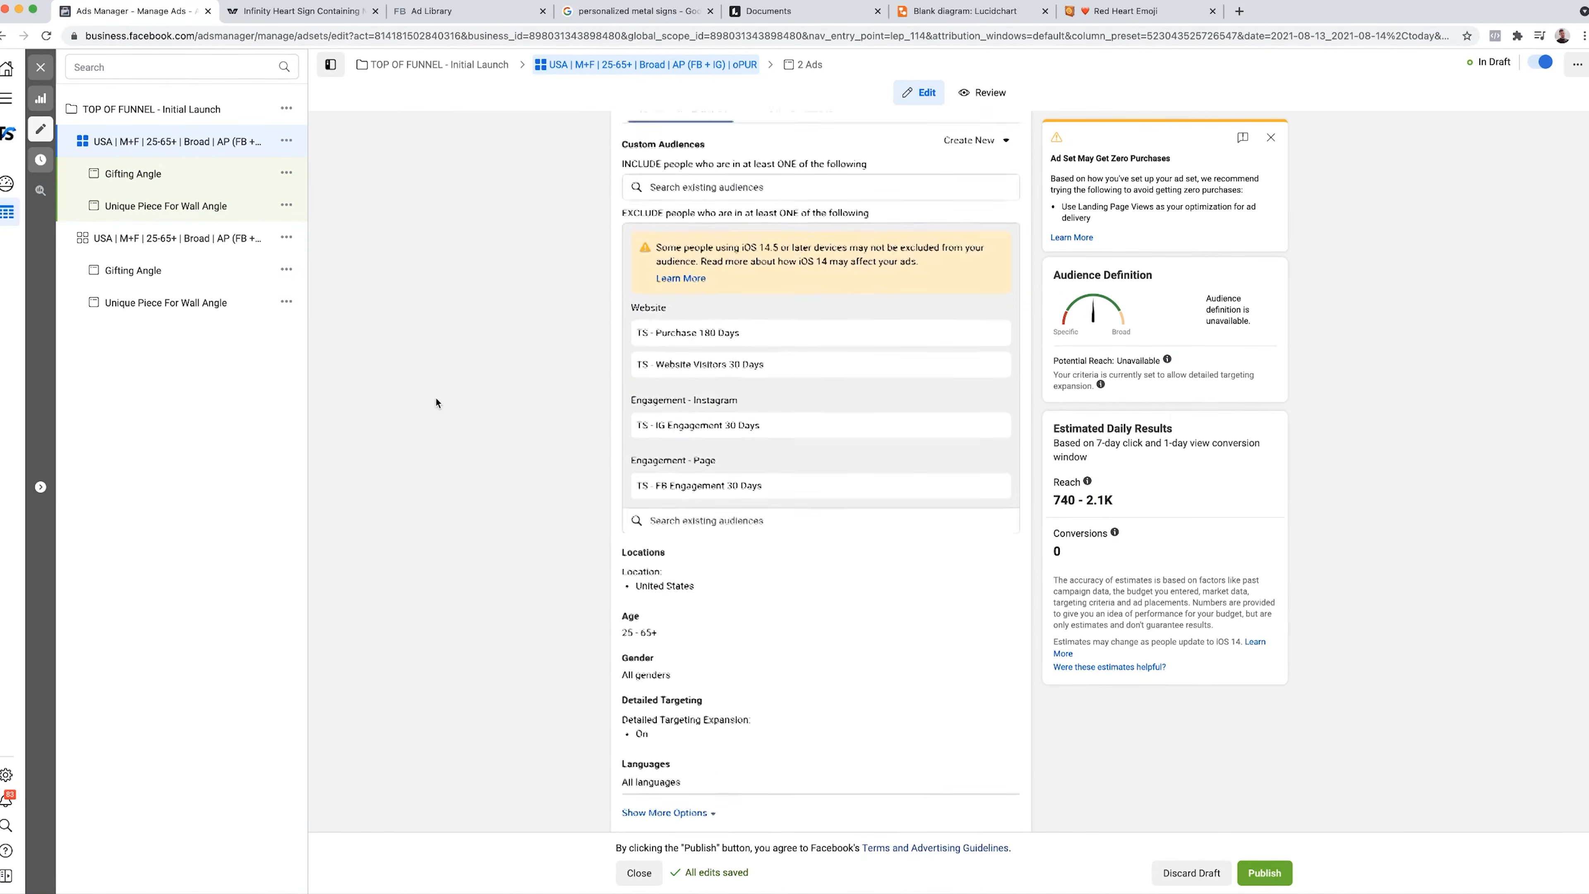
pyautogui.scroll(-4, 436, 403)
pyautogui.scroll(-1, 436, 403)
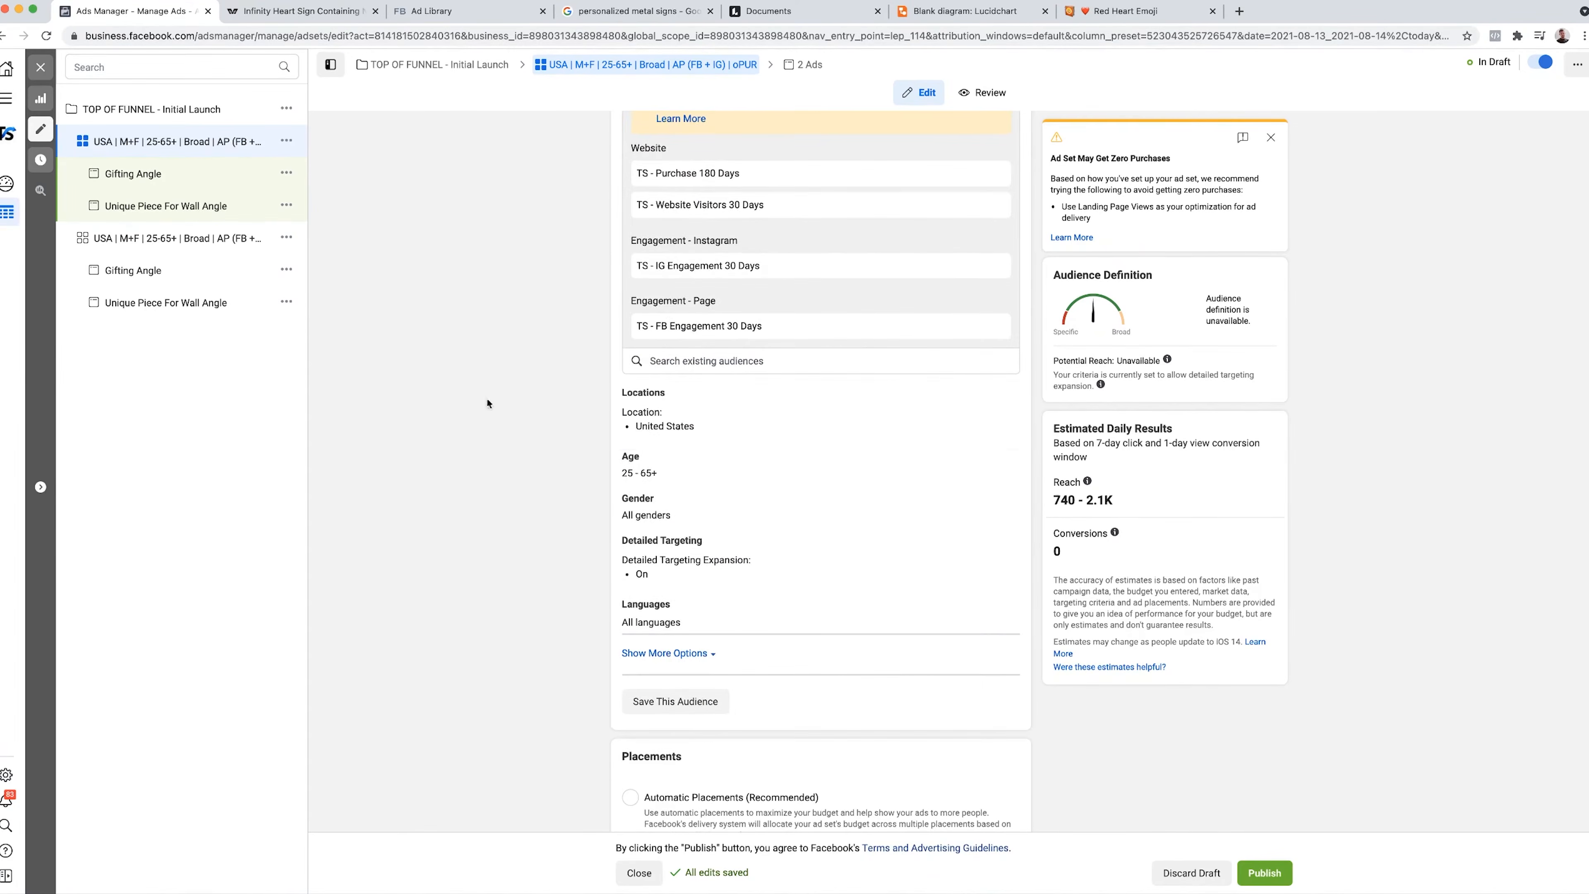
pyautogui.click(1008, 550)
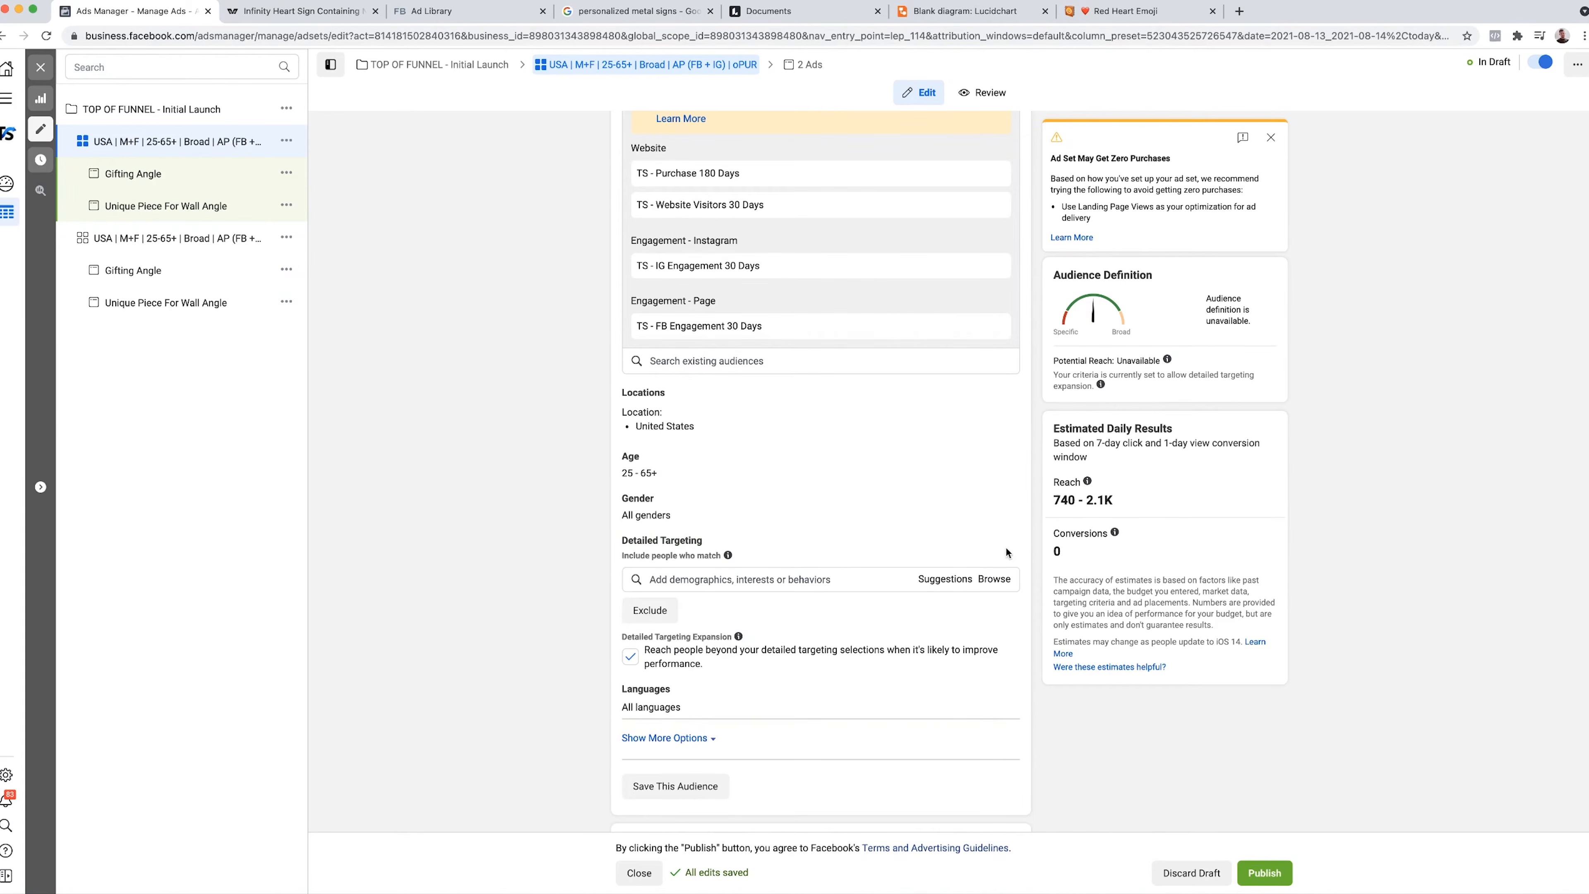
pyautogui.click(718, 582)
pyautogui.write('relationship')
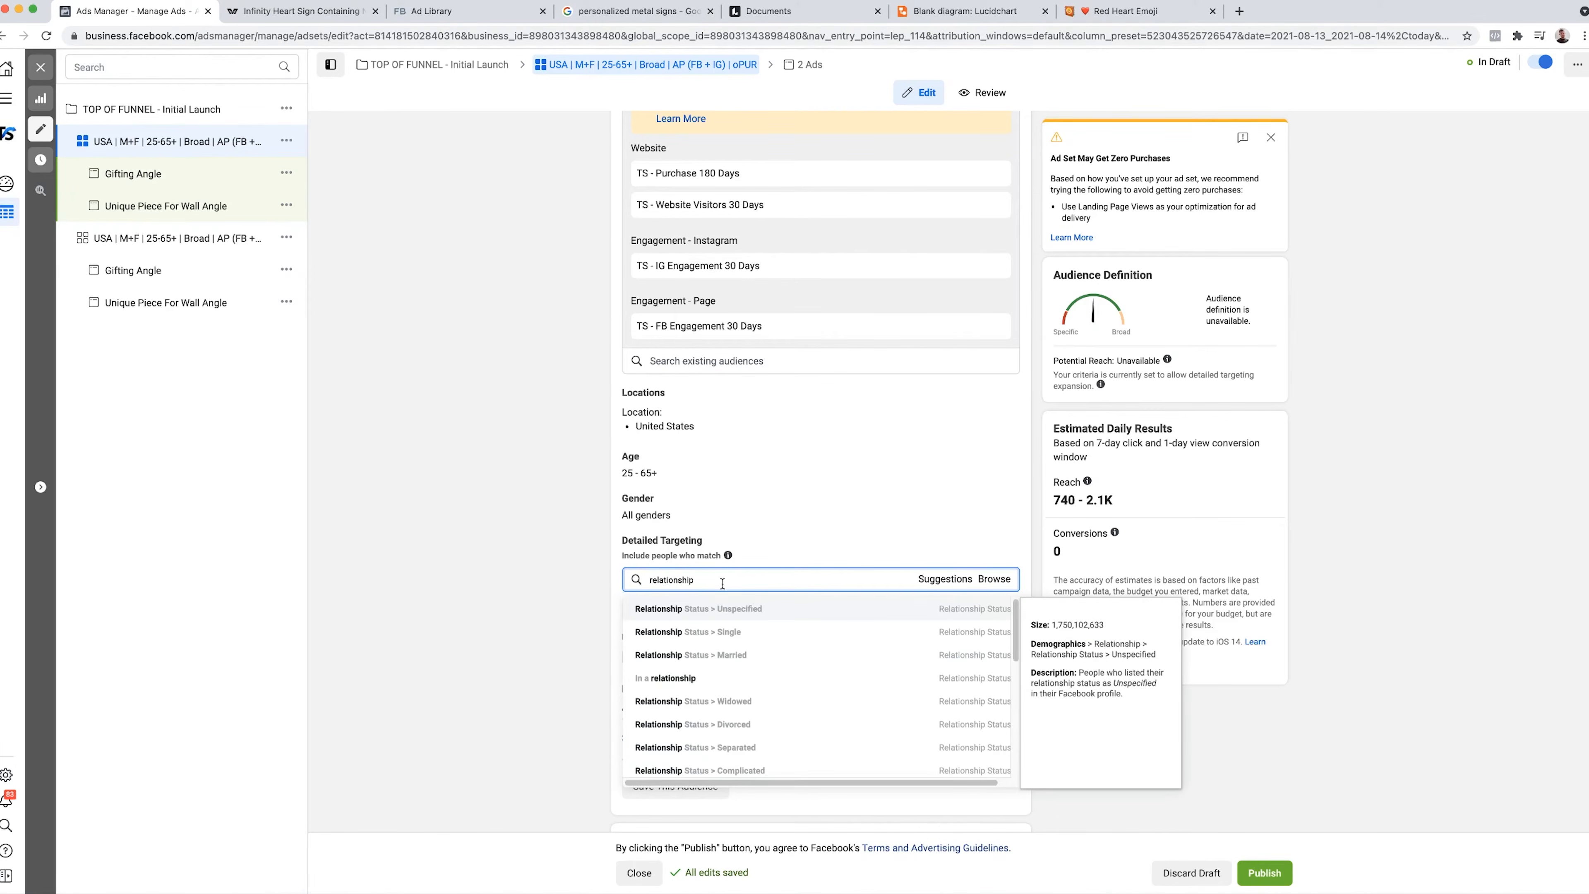
pyautogui.click(729, 675)
# - Replace "Broad" in the ad set name with the targeting name, making it "USA | M+F | 25-65+ | In a relationship | AP (FB + IG) | oPUR"
pyautogui.tripleClick(660, 607)
pyautogui.press('super+c')
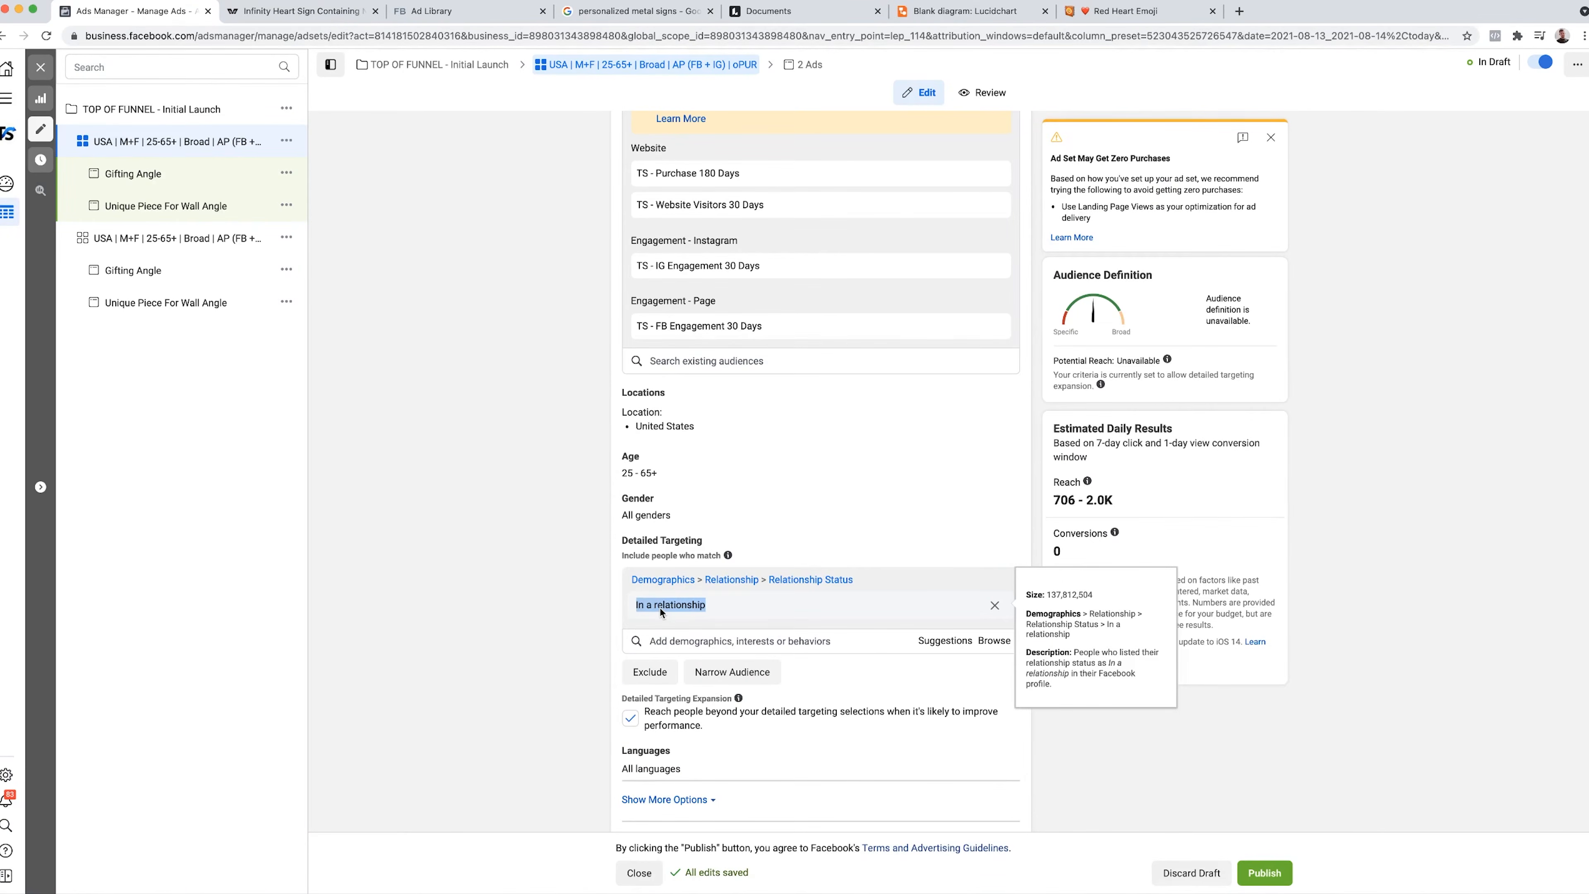
pyautogui.scroll(15, 729, 121)
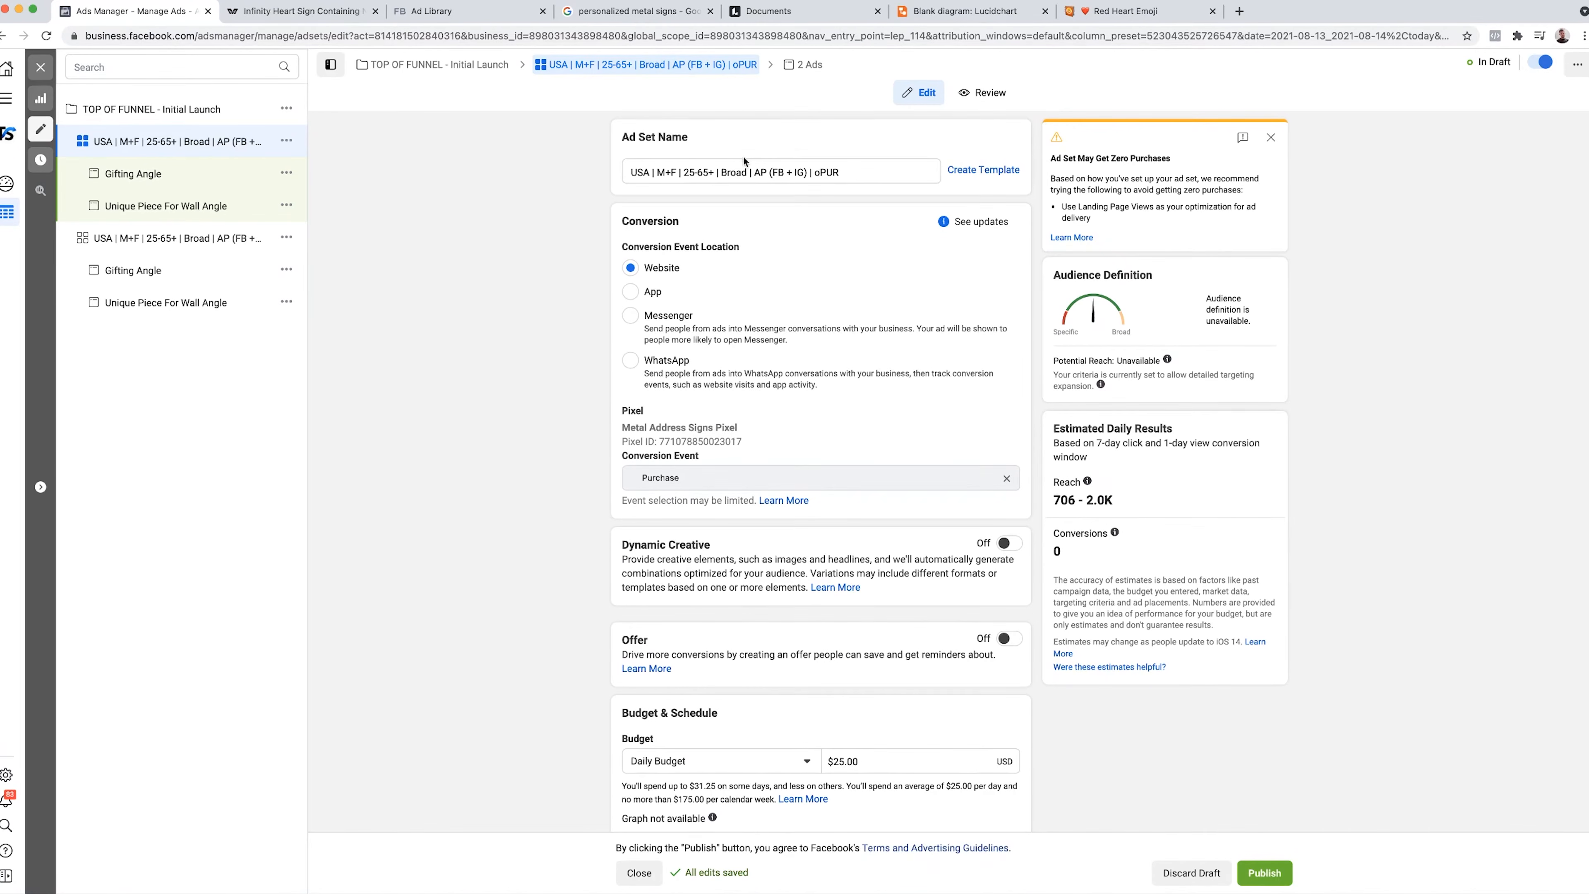
pyautogui.doubleClick(737, 171)
pyautogui.press('super+v')
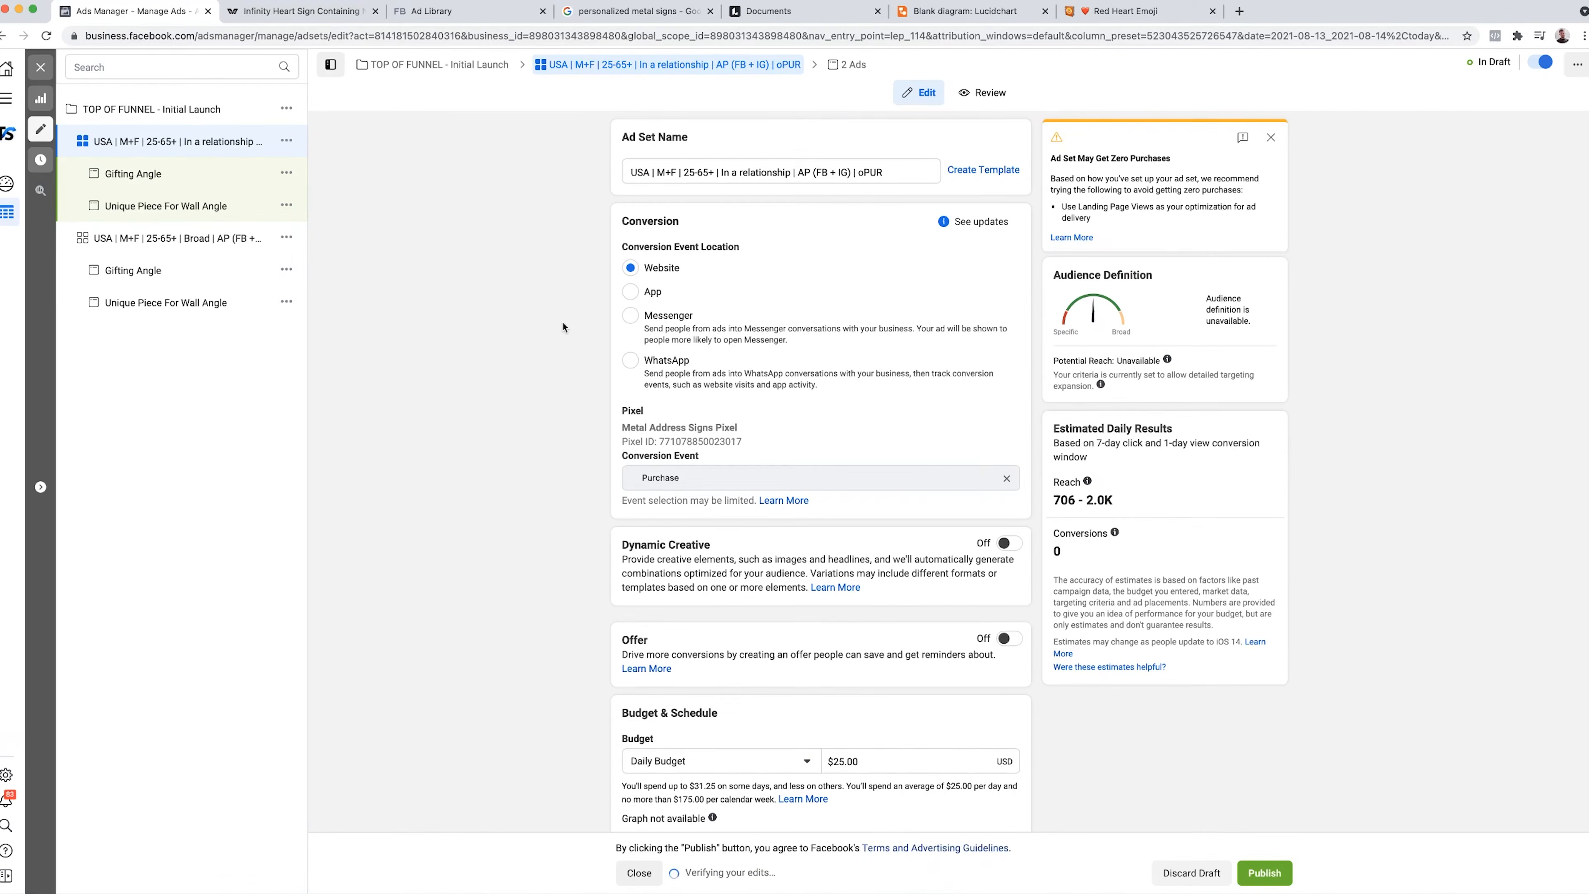
# - Duplicate the In a relationship ad set and replace the copy's detailed targeting with the Romance (love) interest
pyautogui.press('super+d')
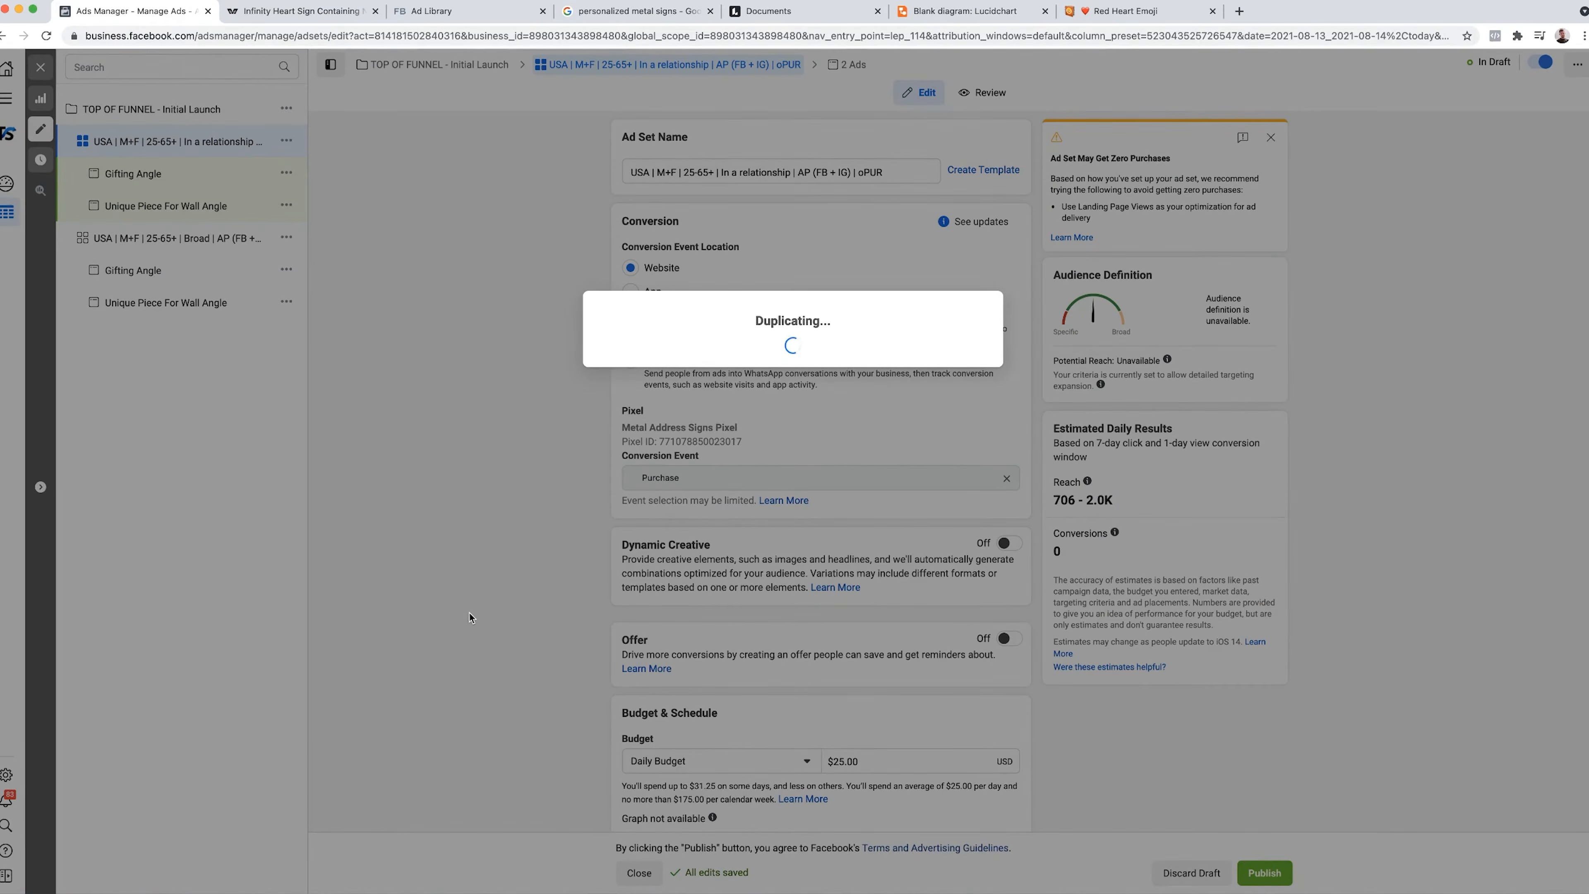
pyautogui.scroll(-10, 715, 346)
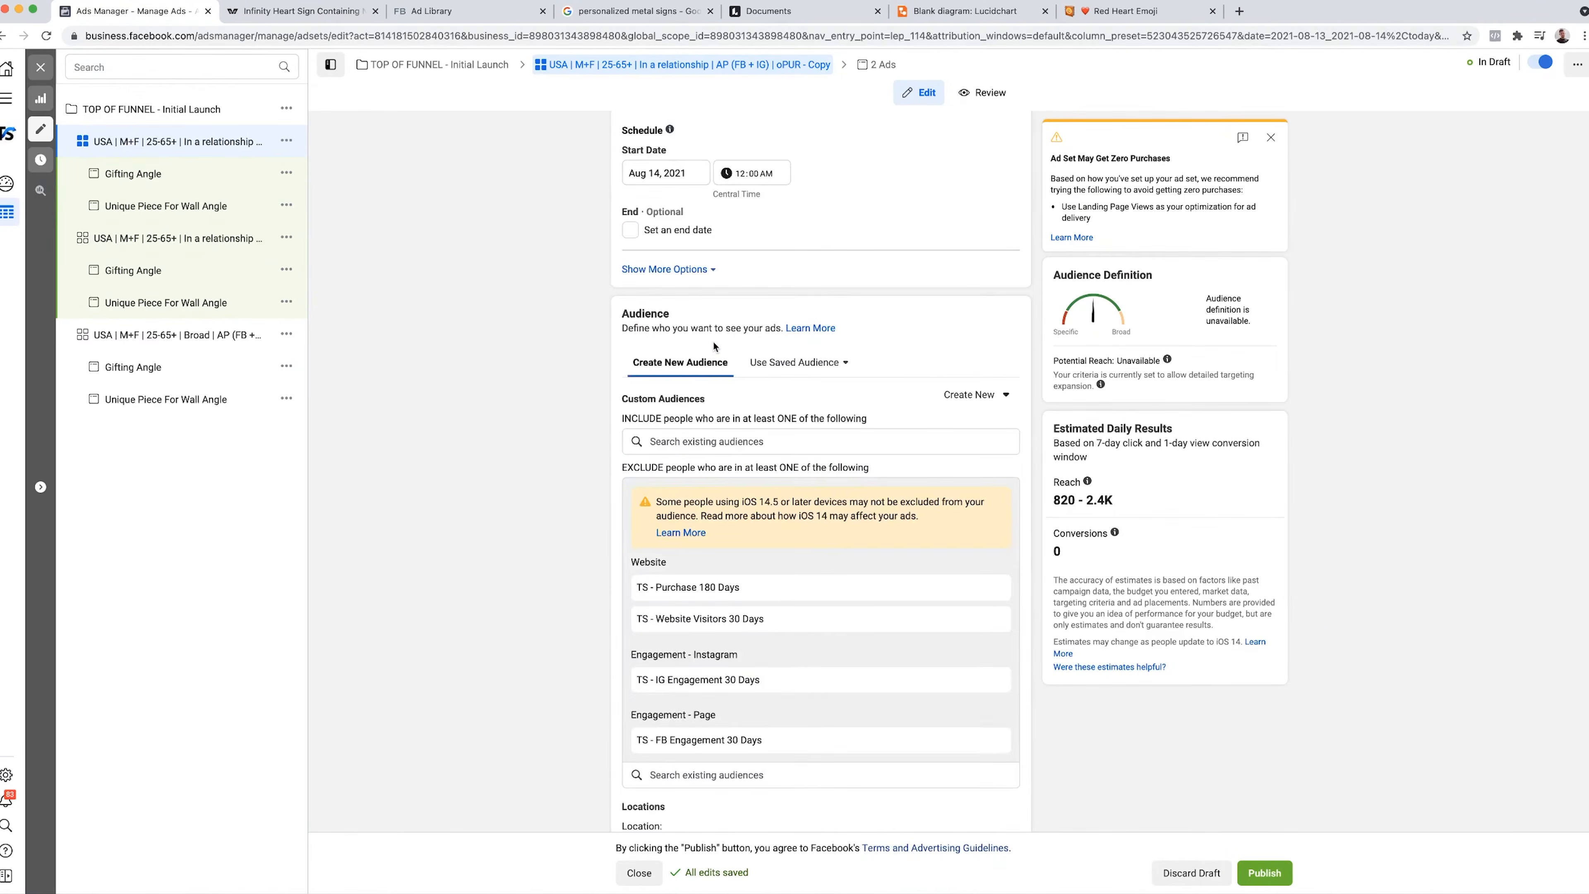
pyautogui.scroll(-2, 715, 346)
pyautogui.click(995, 645)
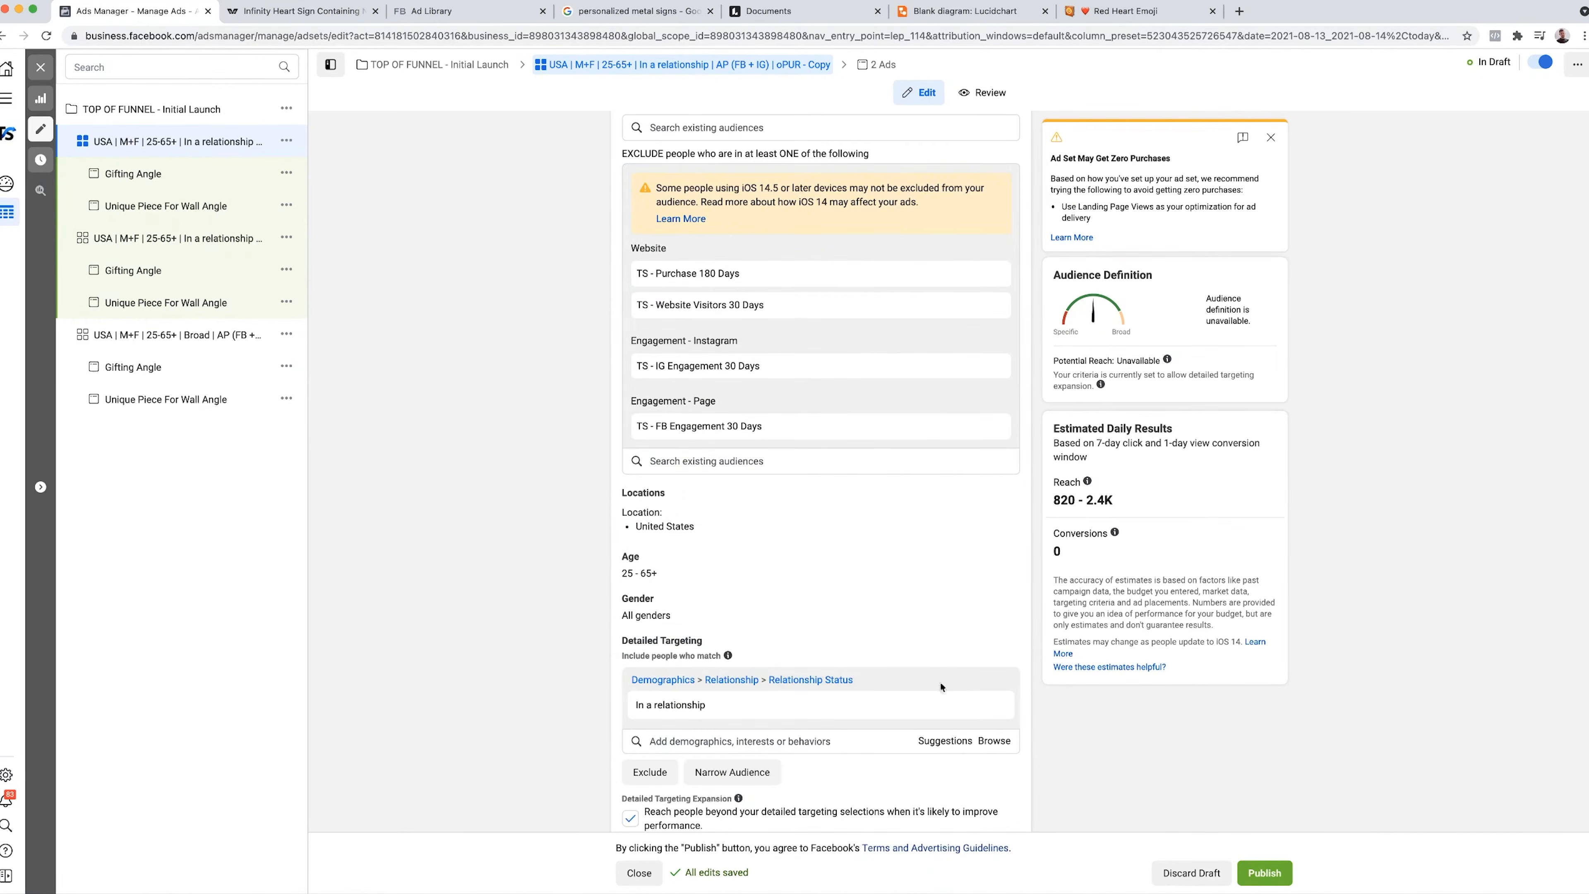
pyautogui.click(995, 707)
pyautogui.click(796, 682)
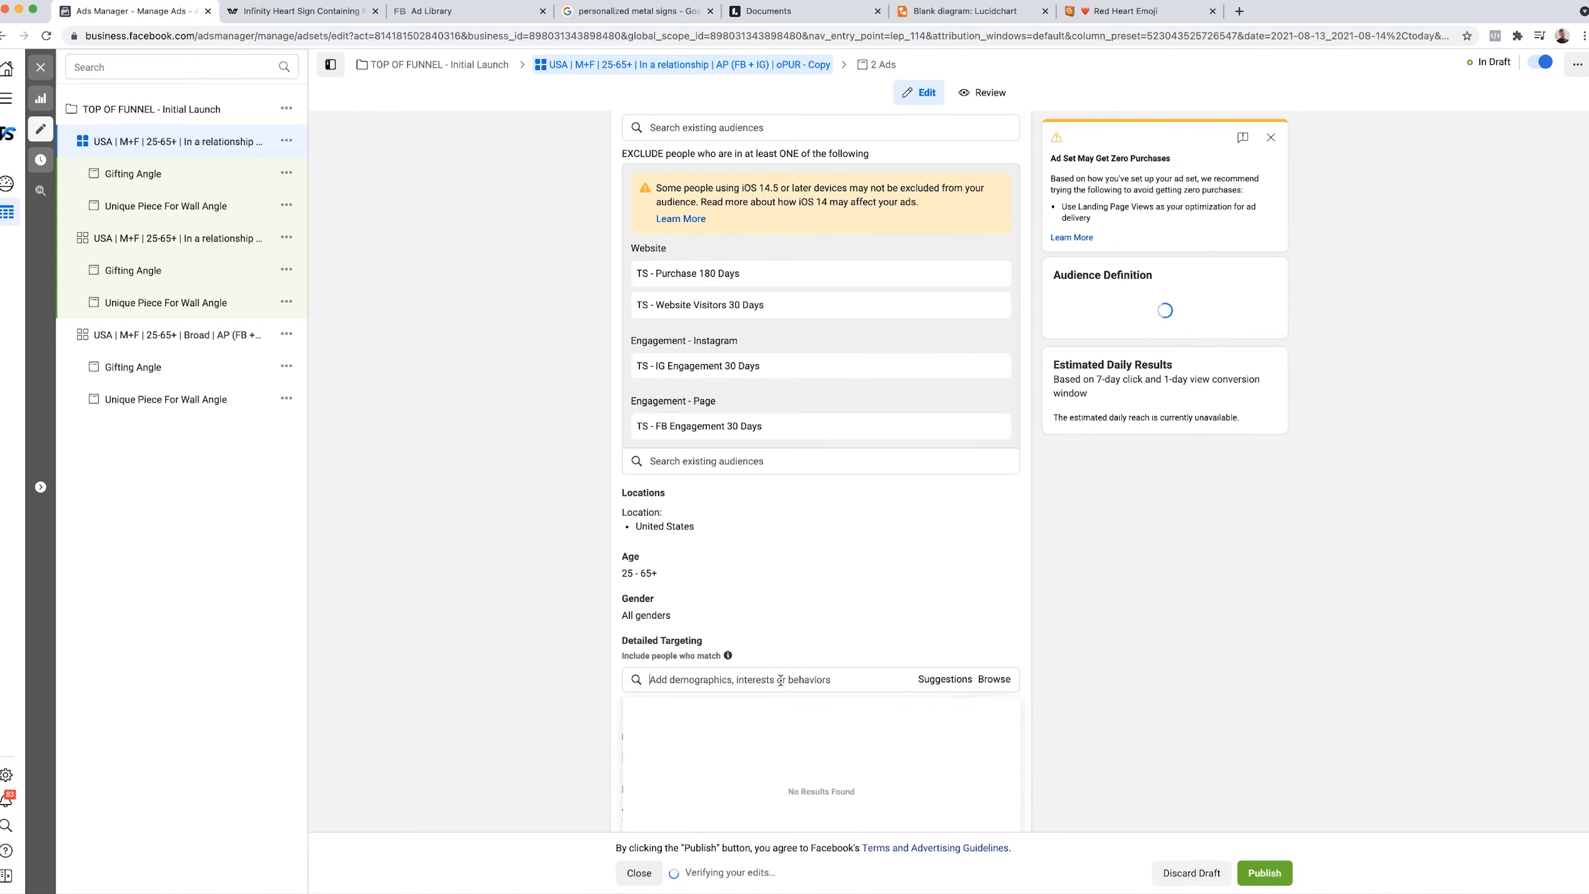
pyautogui.write('romance')
pyautogui.scroll(-1, 781, 685)
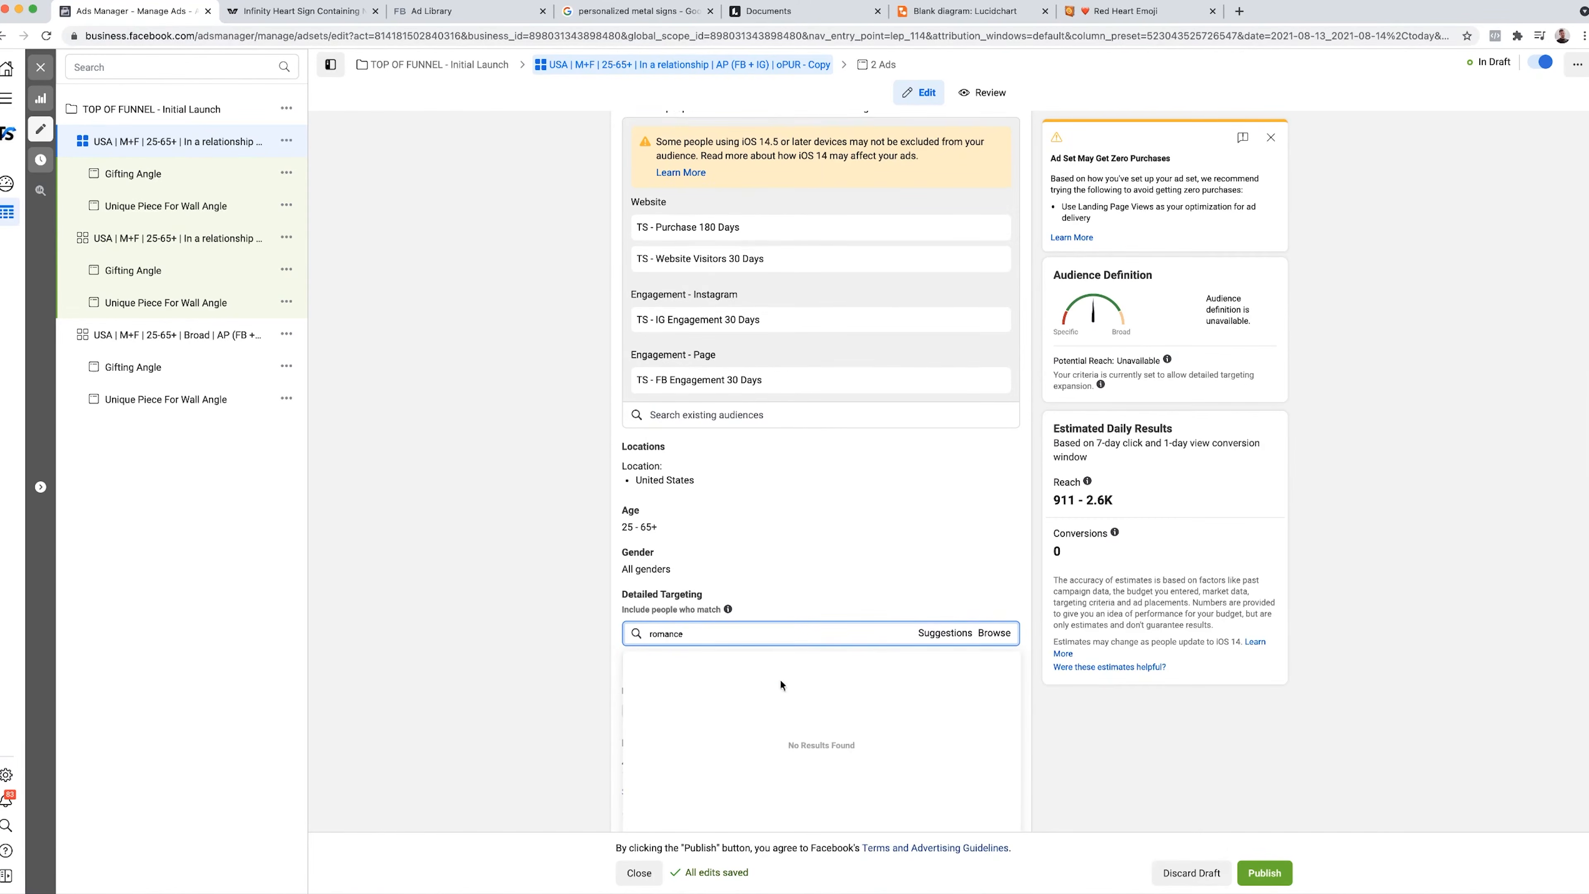
pyautogui.click(671, 756)
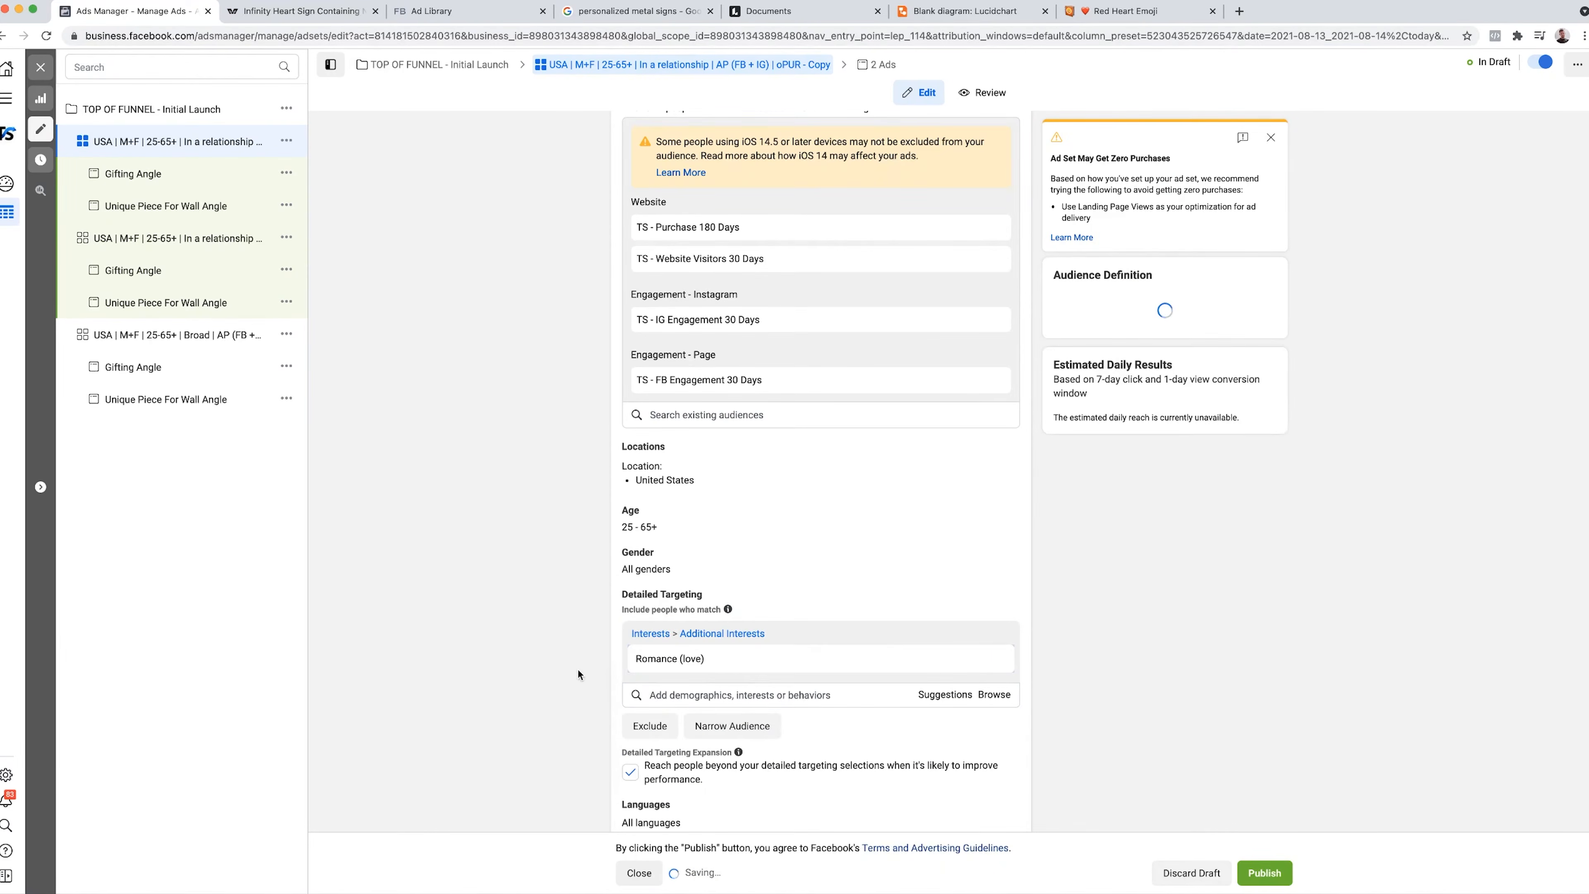
# - Rename the copied ad set "USA | M+F | 25-65+ | Romance (love) | AP (FB + IG) | oPUR", dropping the "- Copy" suffix
pyautogui.doubleClick(668, 661)
pyautogui.tripleClick(670, 665)
pyautogui.press('super+c')
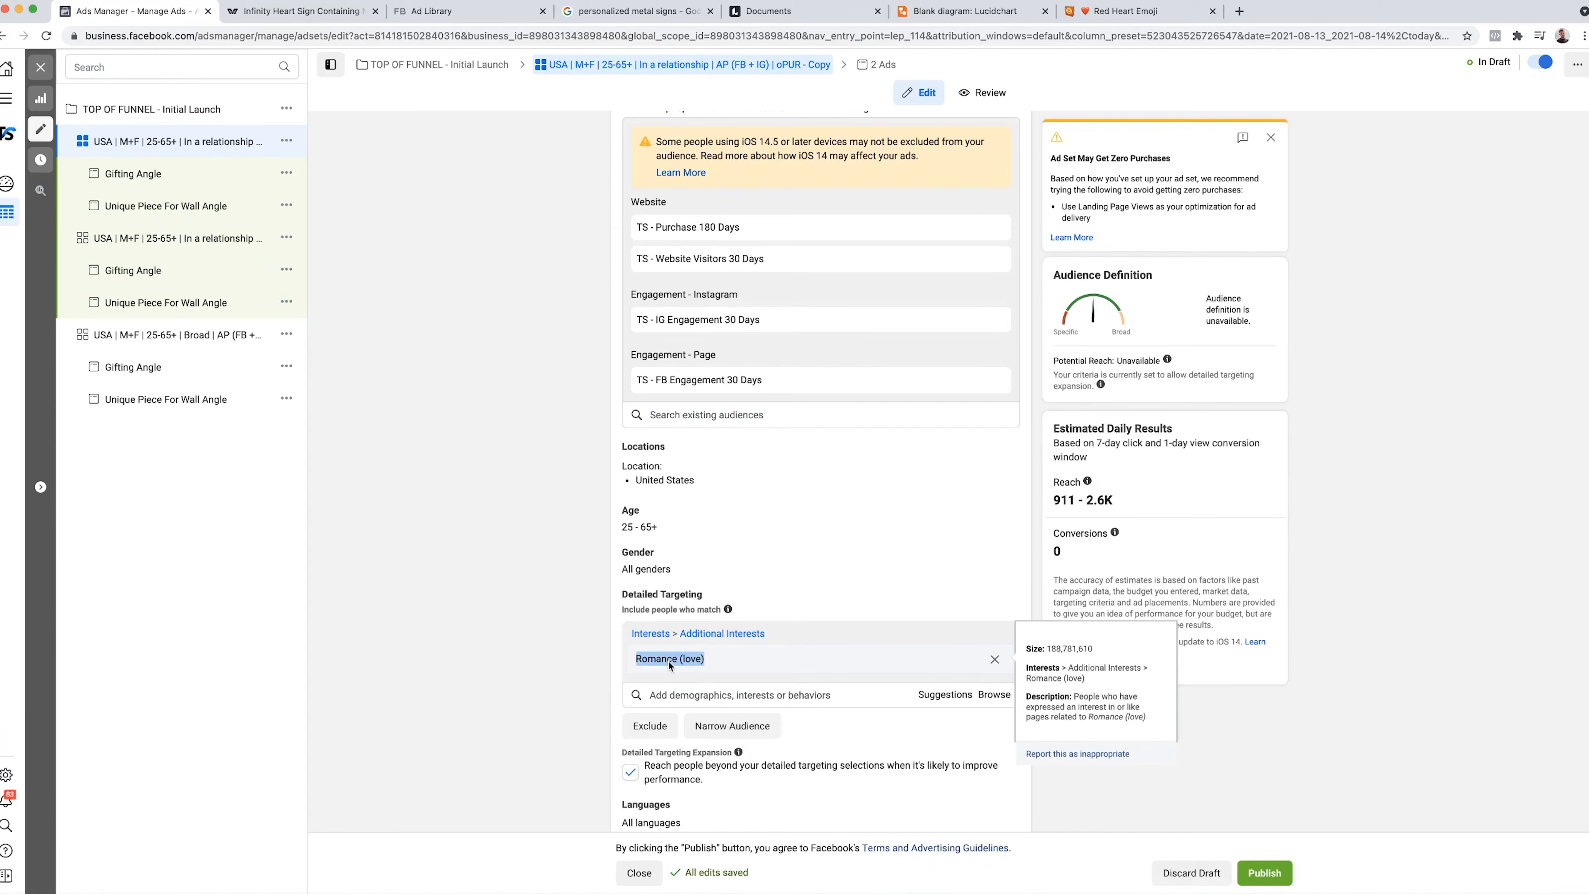
pyautogui.scroll(15, 716, 197)
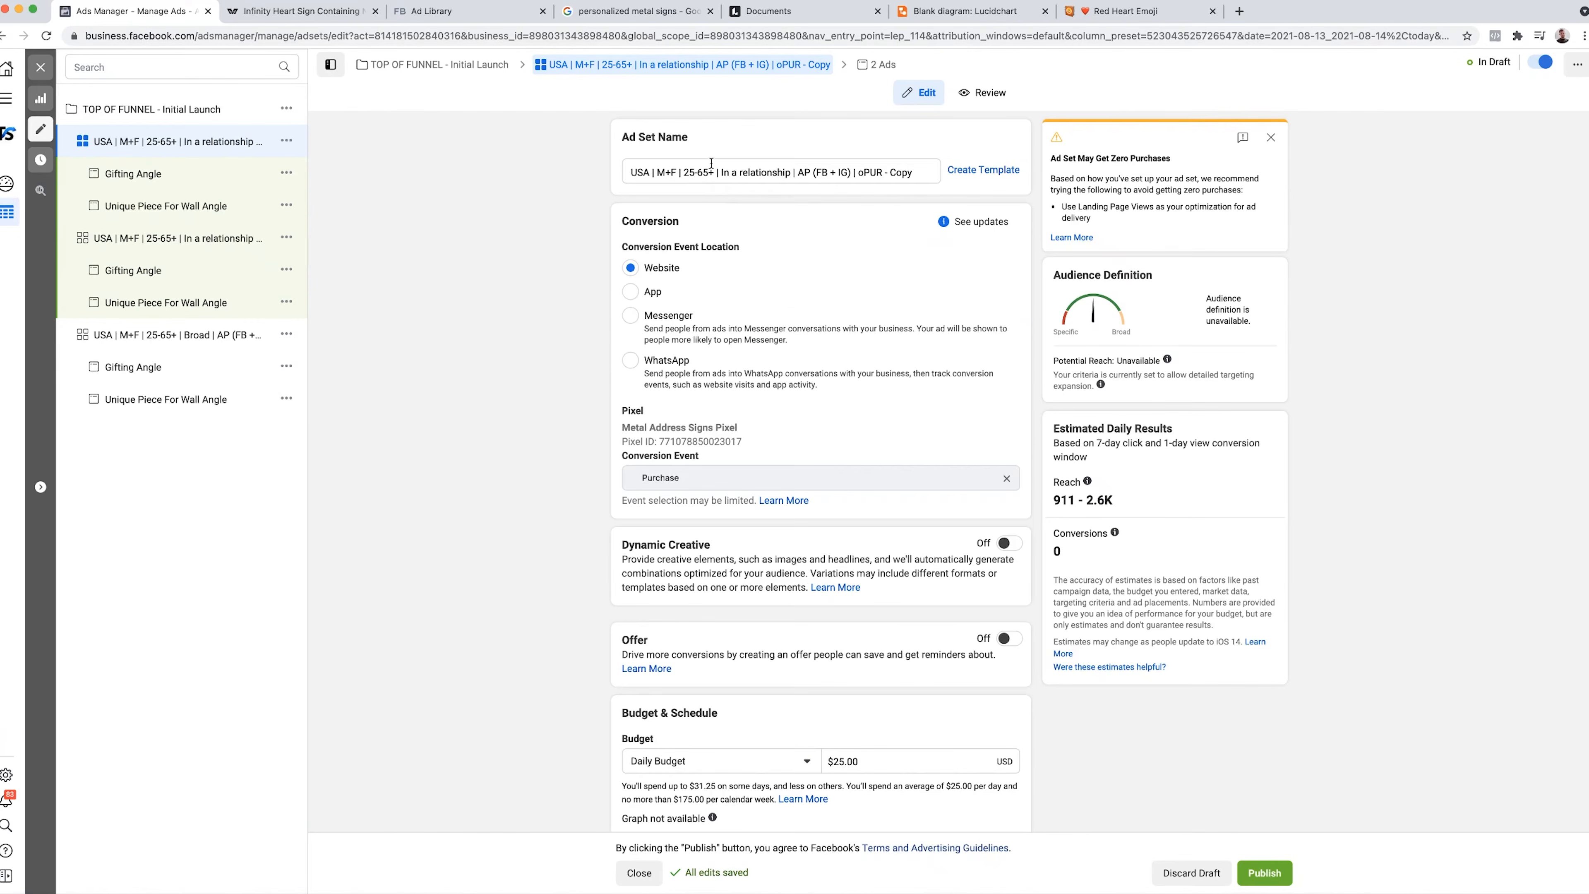
pyautogui.moveTo(719, 171); pyautogui.dragTo(785, 171)
pyautogui.press('super+v')
pyautogui.hotkey('shift', 'End')
pyautogui.press('BackSpace')
pyautogui.click(470, 336)
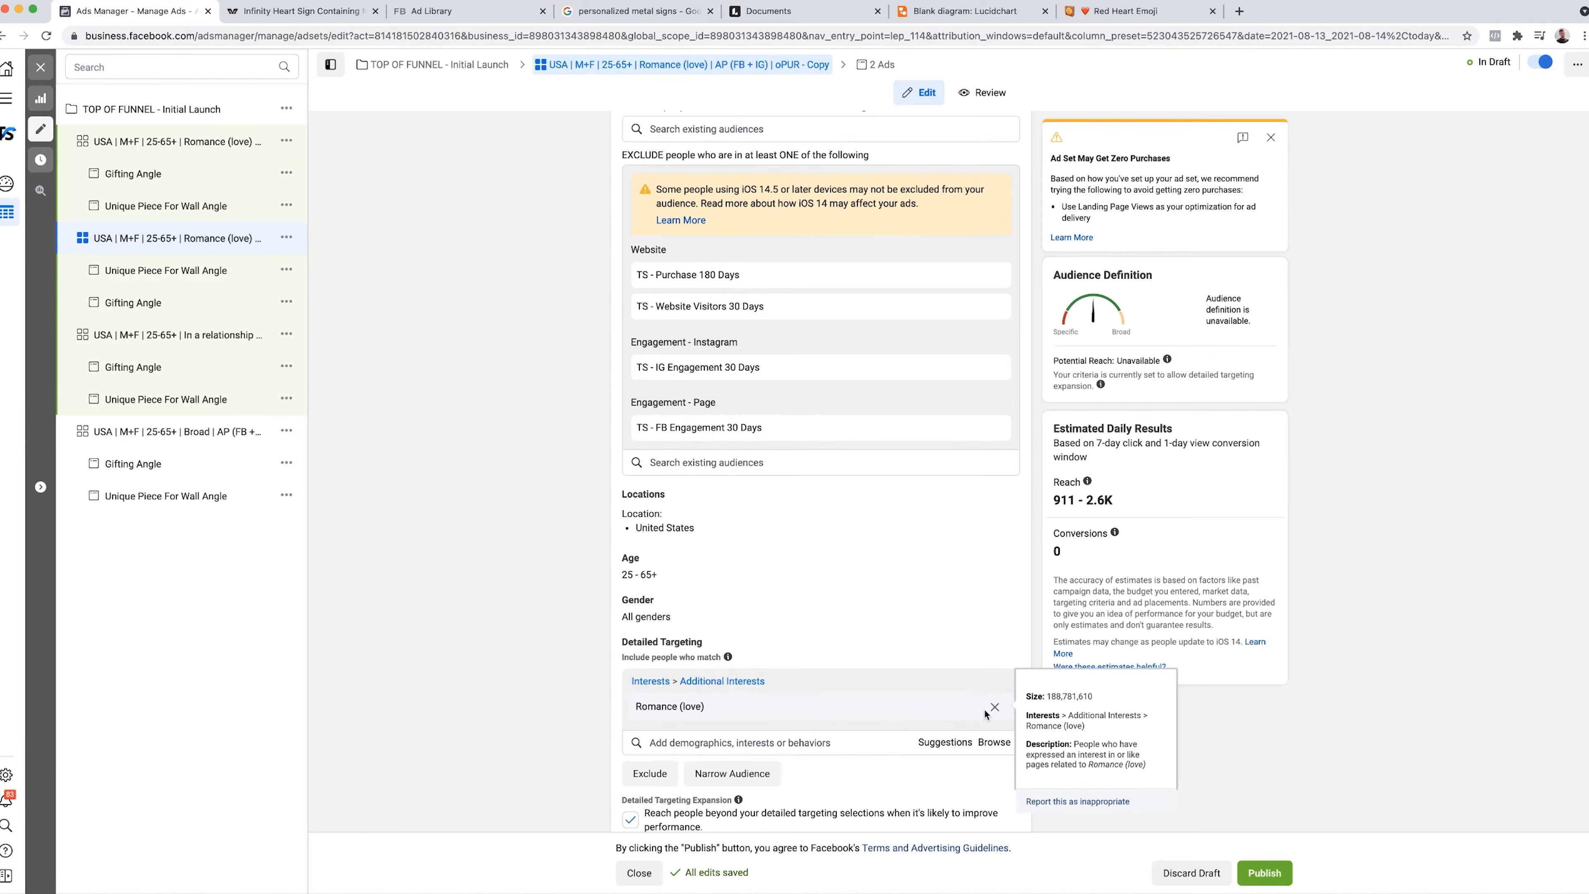
# - Remove Romance (love) from the newly duplicated ad set's detailed targeting, try the Love interest in its place and remove it again
pyautogui.click(996, 706)
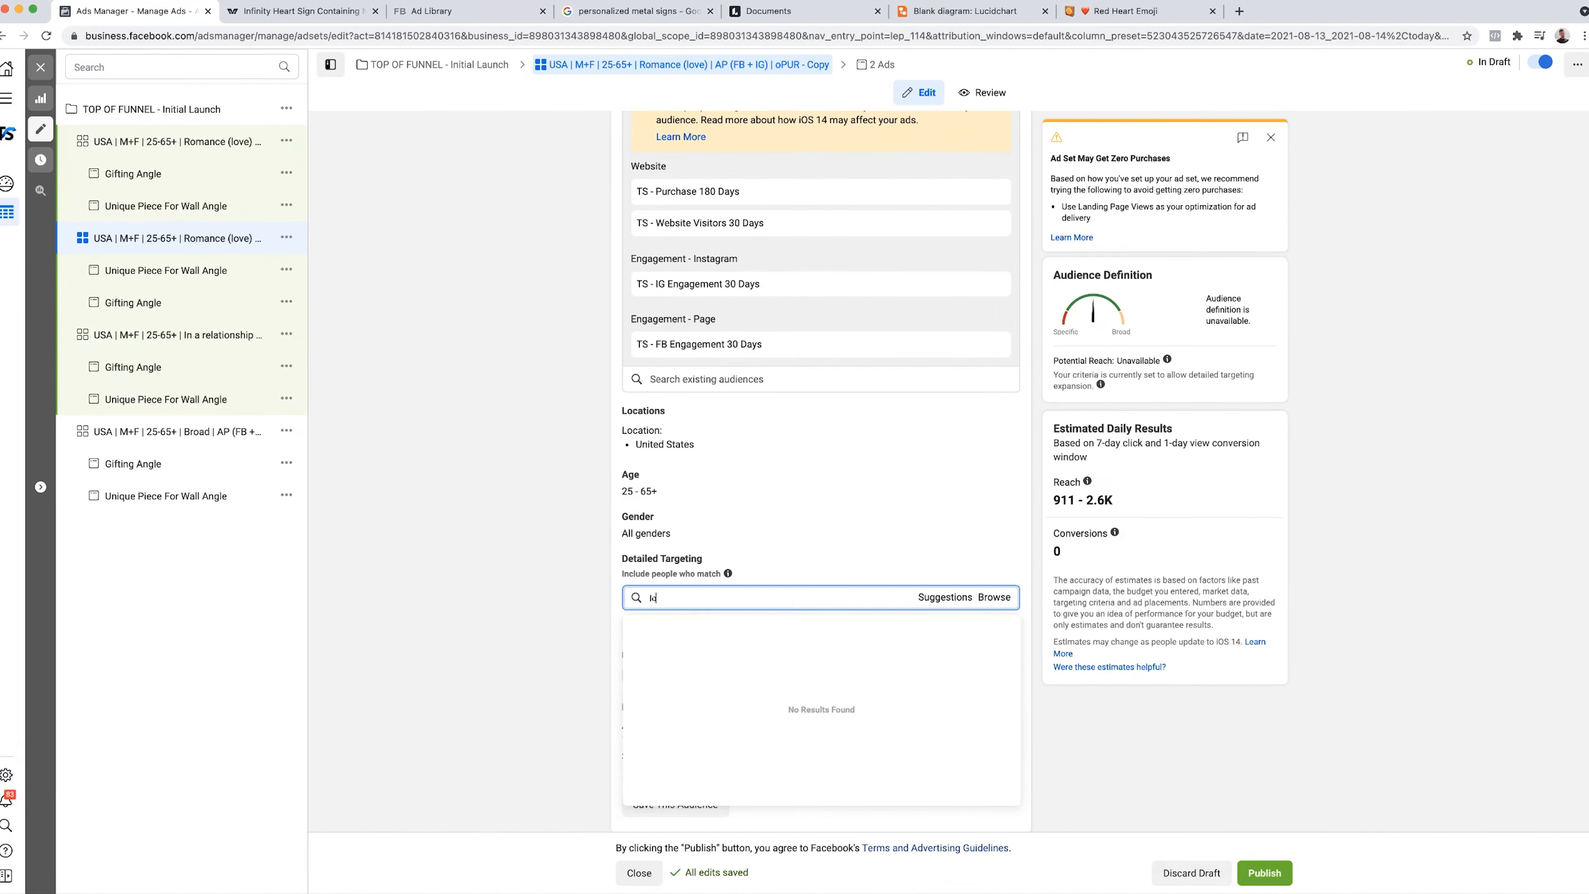
pyautogui.scroll(-3, 686, 730)
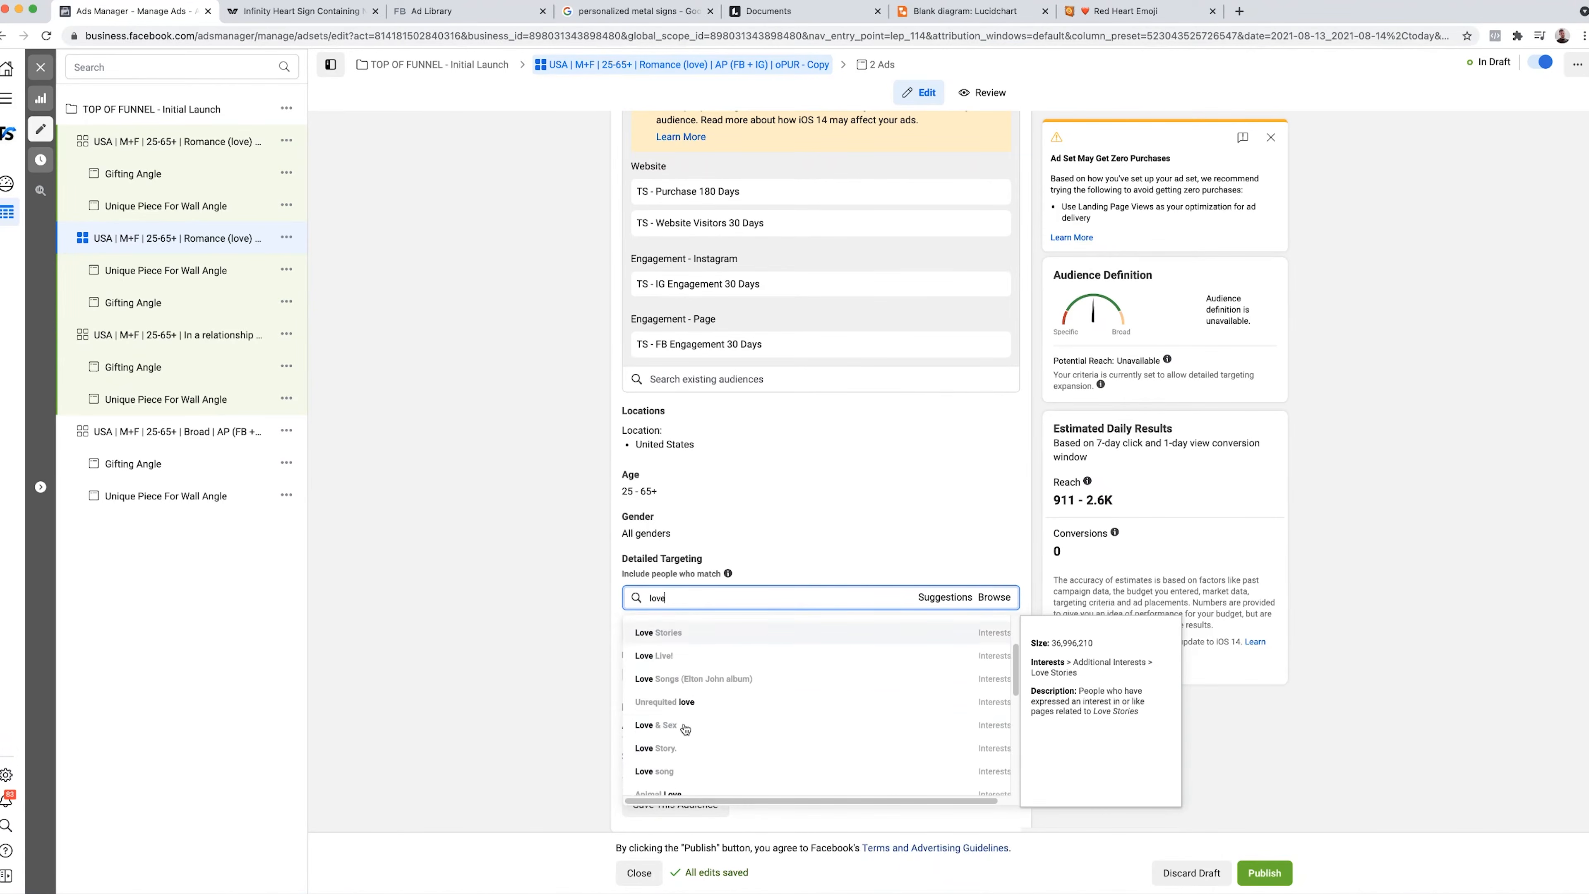
pyautogui.scroll(-3, 714, 681)
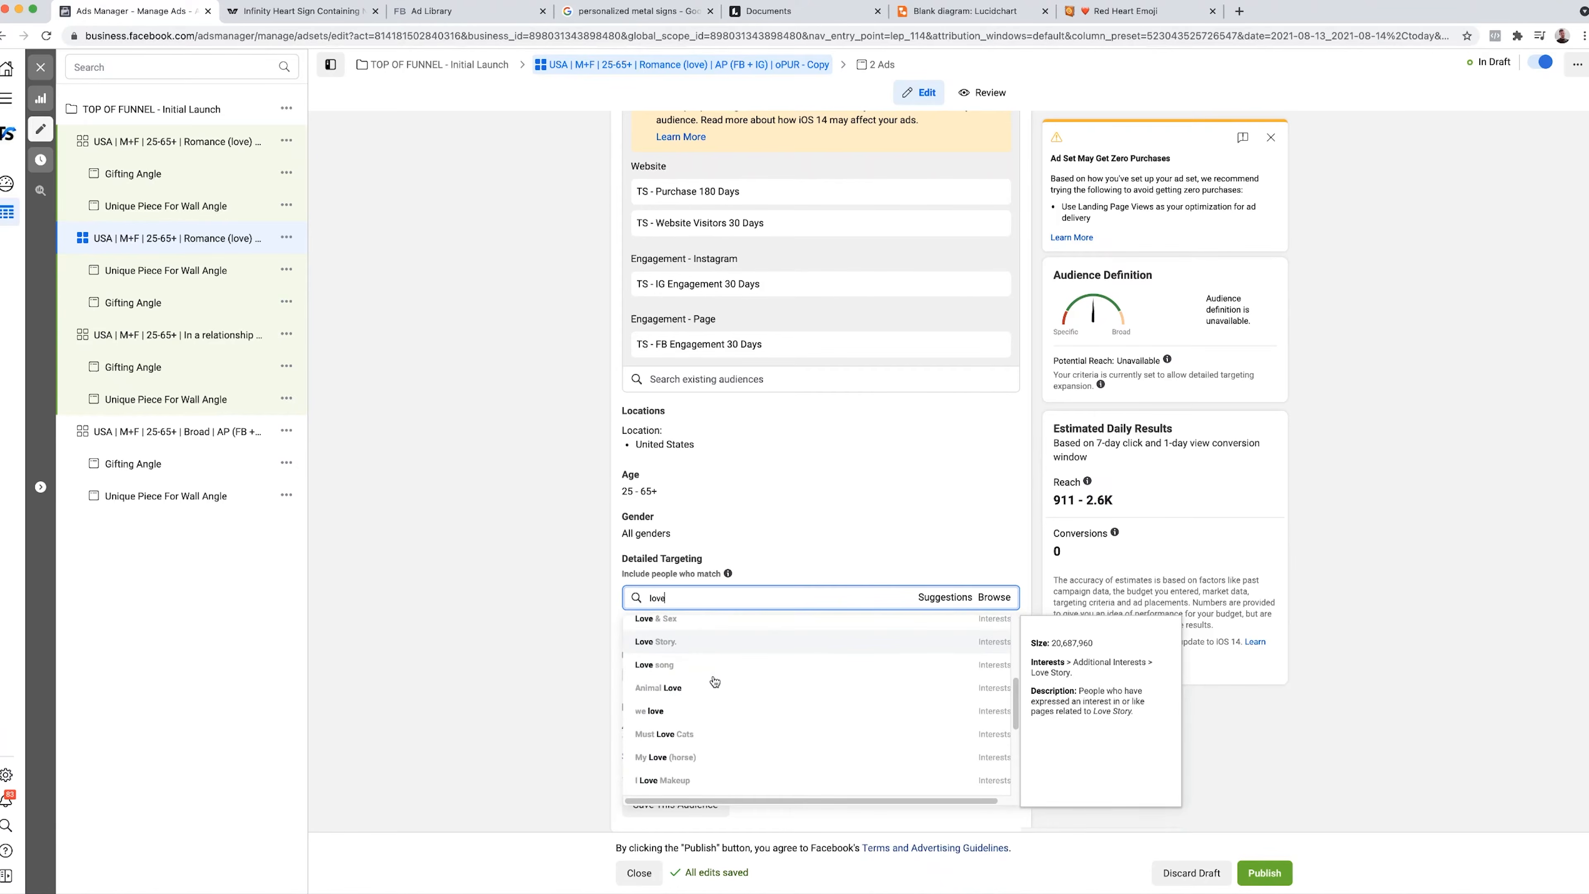
pyautogui.scroll(5, 713, 679)
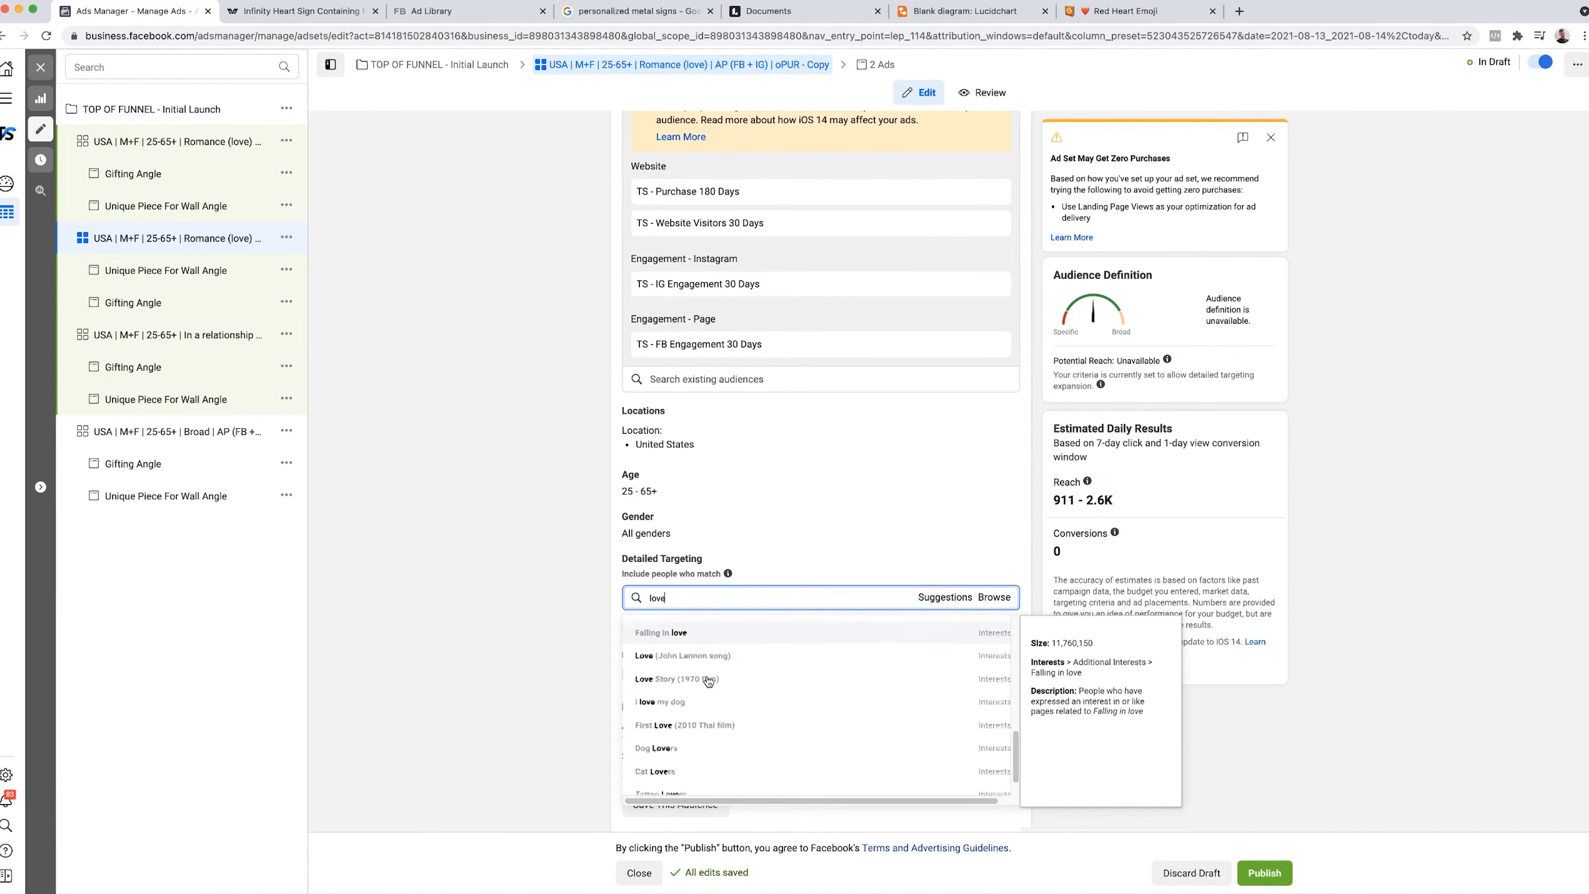
pyautogui.click(682, 629)
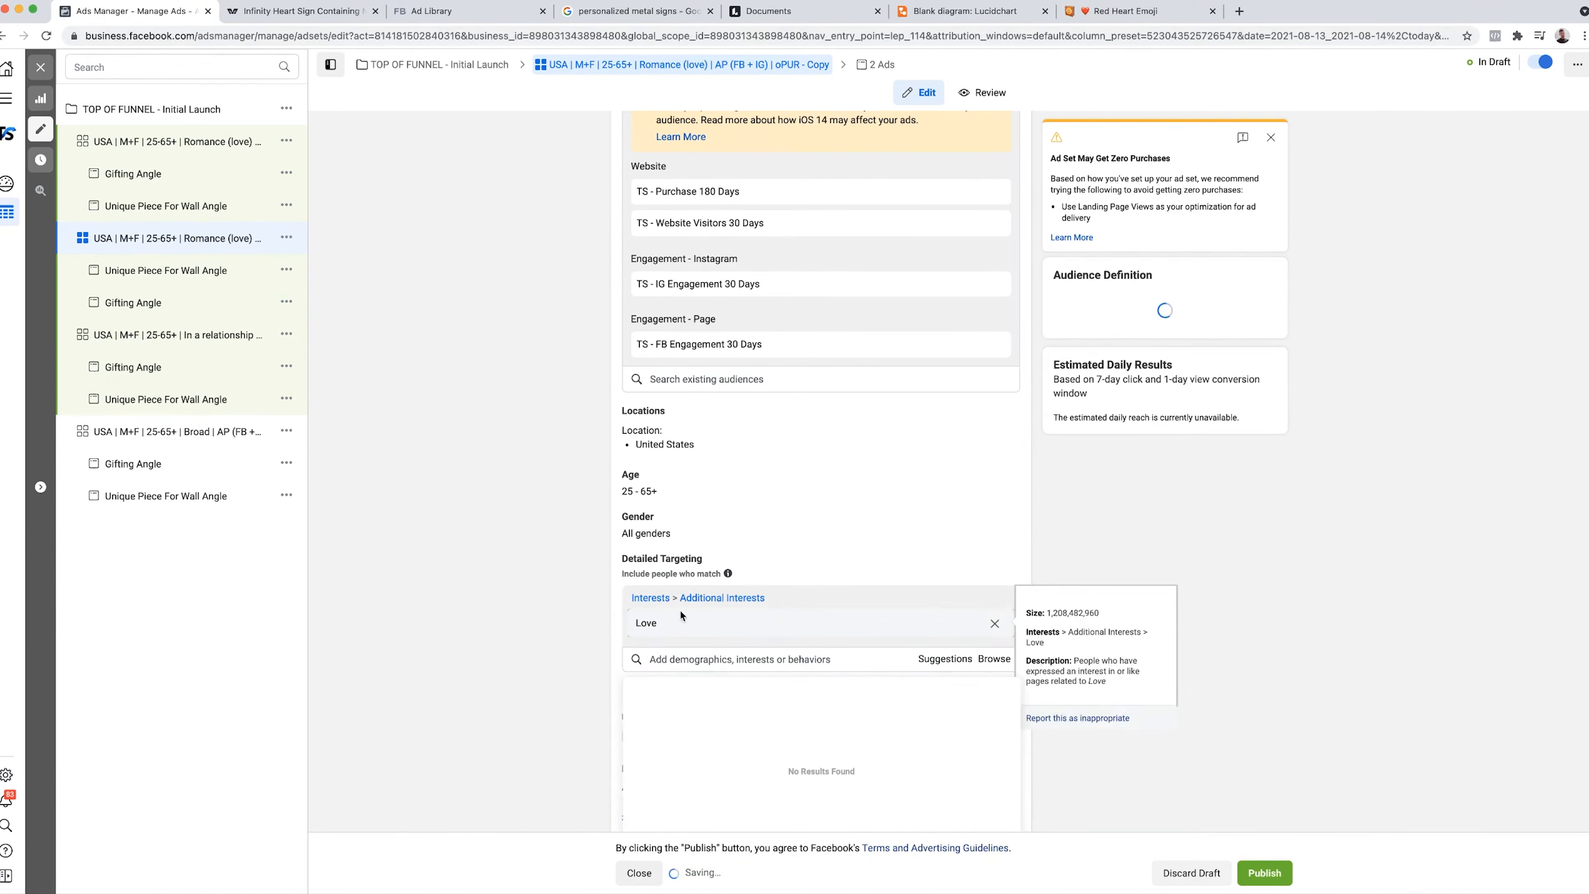
pyautogui.click(994, 623)
# - Search the detailed targeting options for "homeowner" and "own home"
pyautogui.write('homeowner')
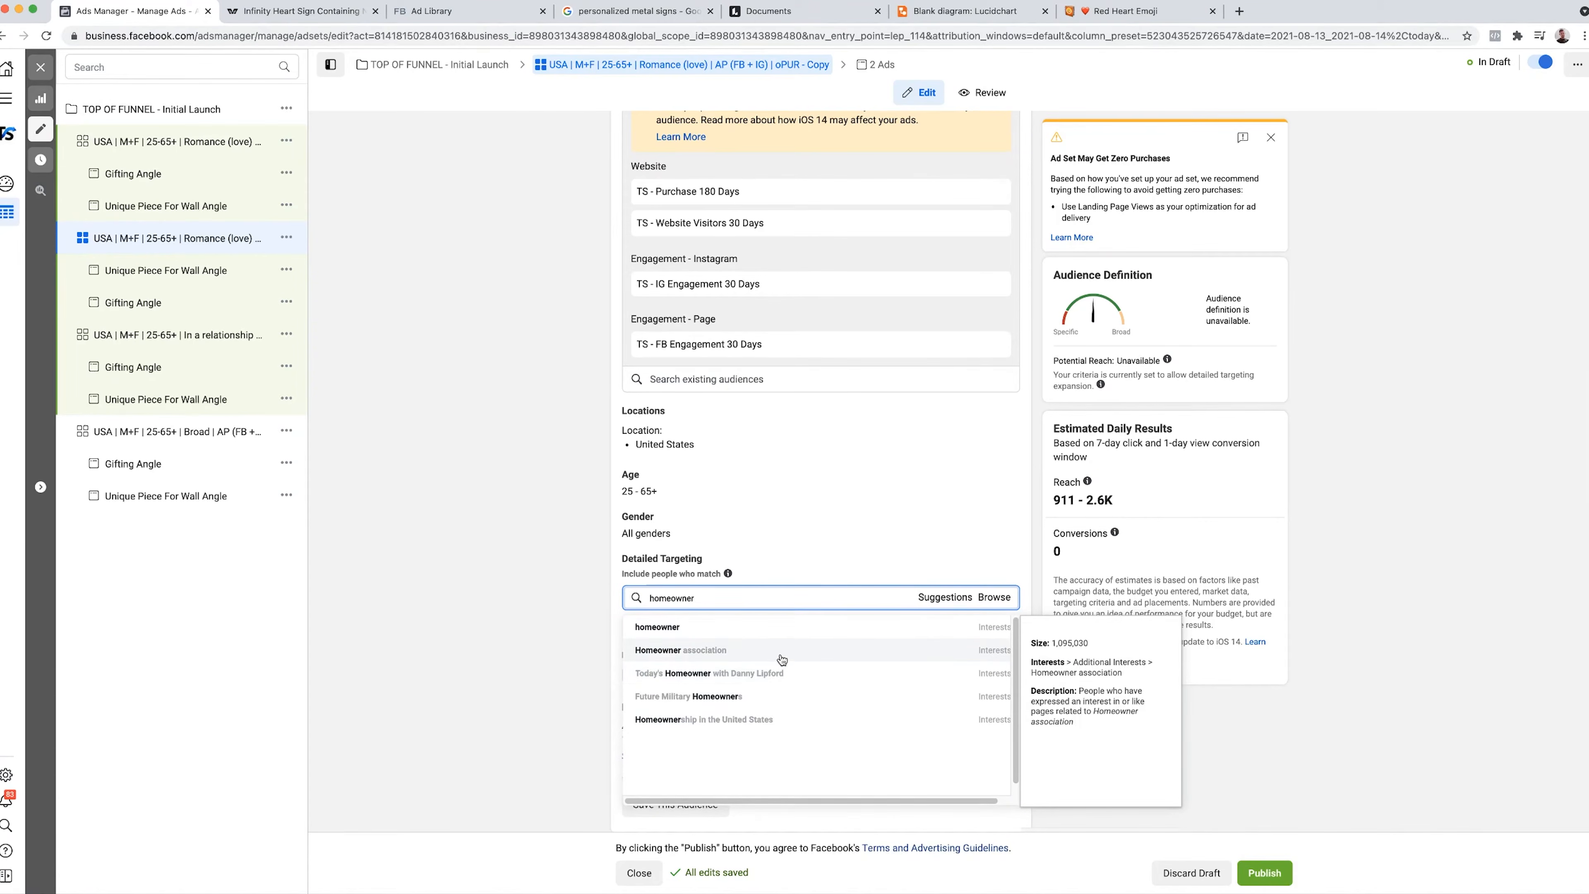
pyautogui.hotkey('ctrl', 'a')
pyautogui.write('own home')
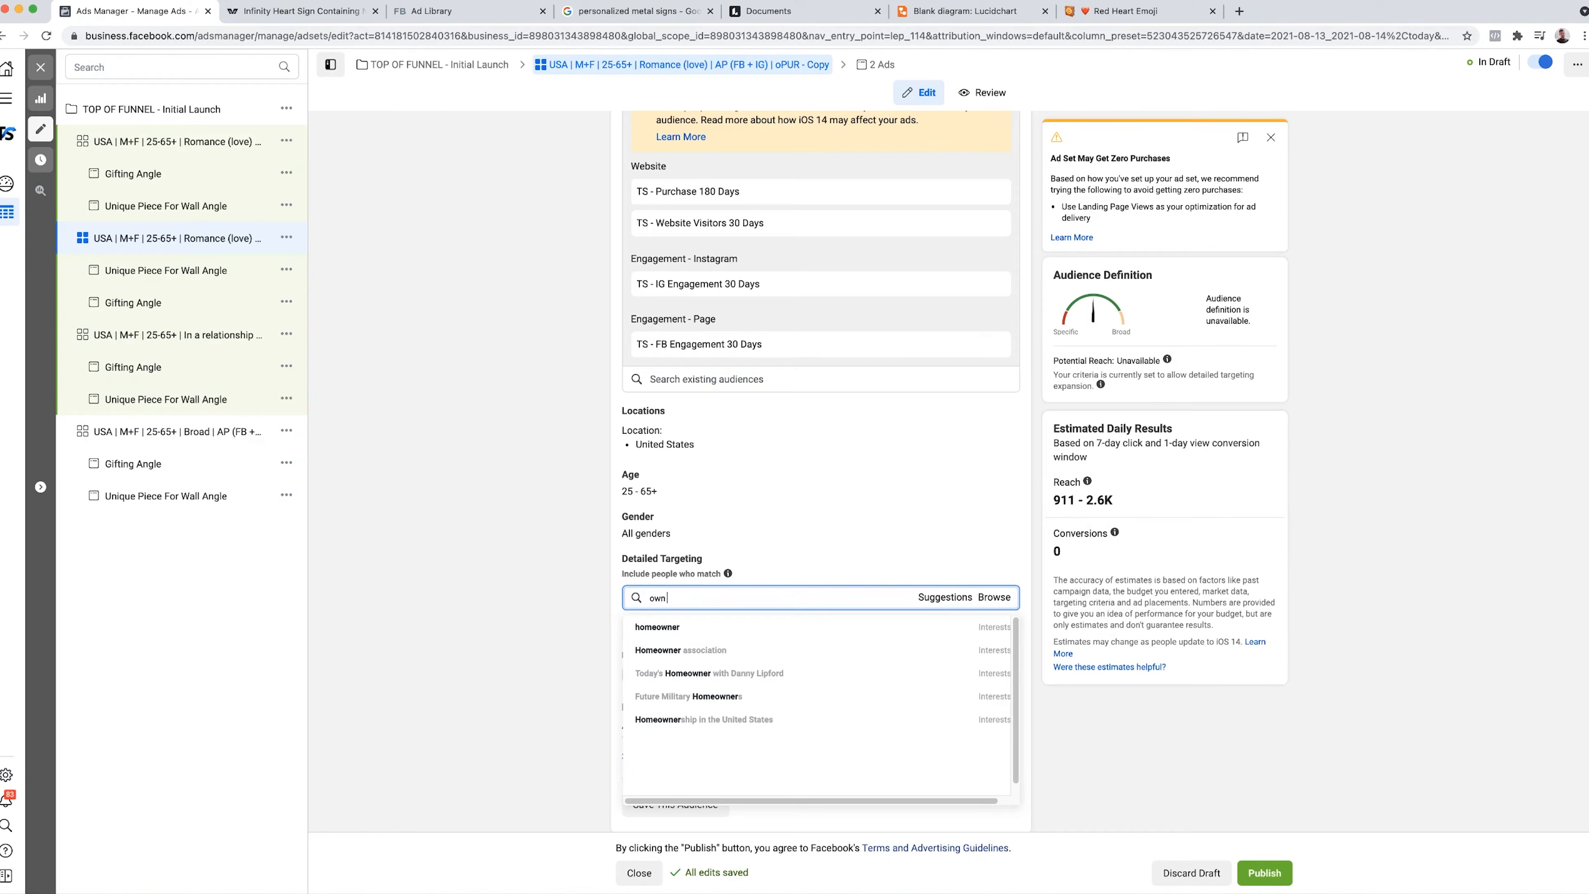
# - Browse the Life Events demographics and add Recently moved to the ad set's detailed targeting
pyautogui.click(995, 597)
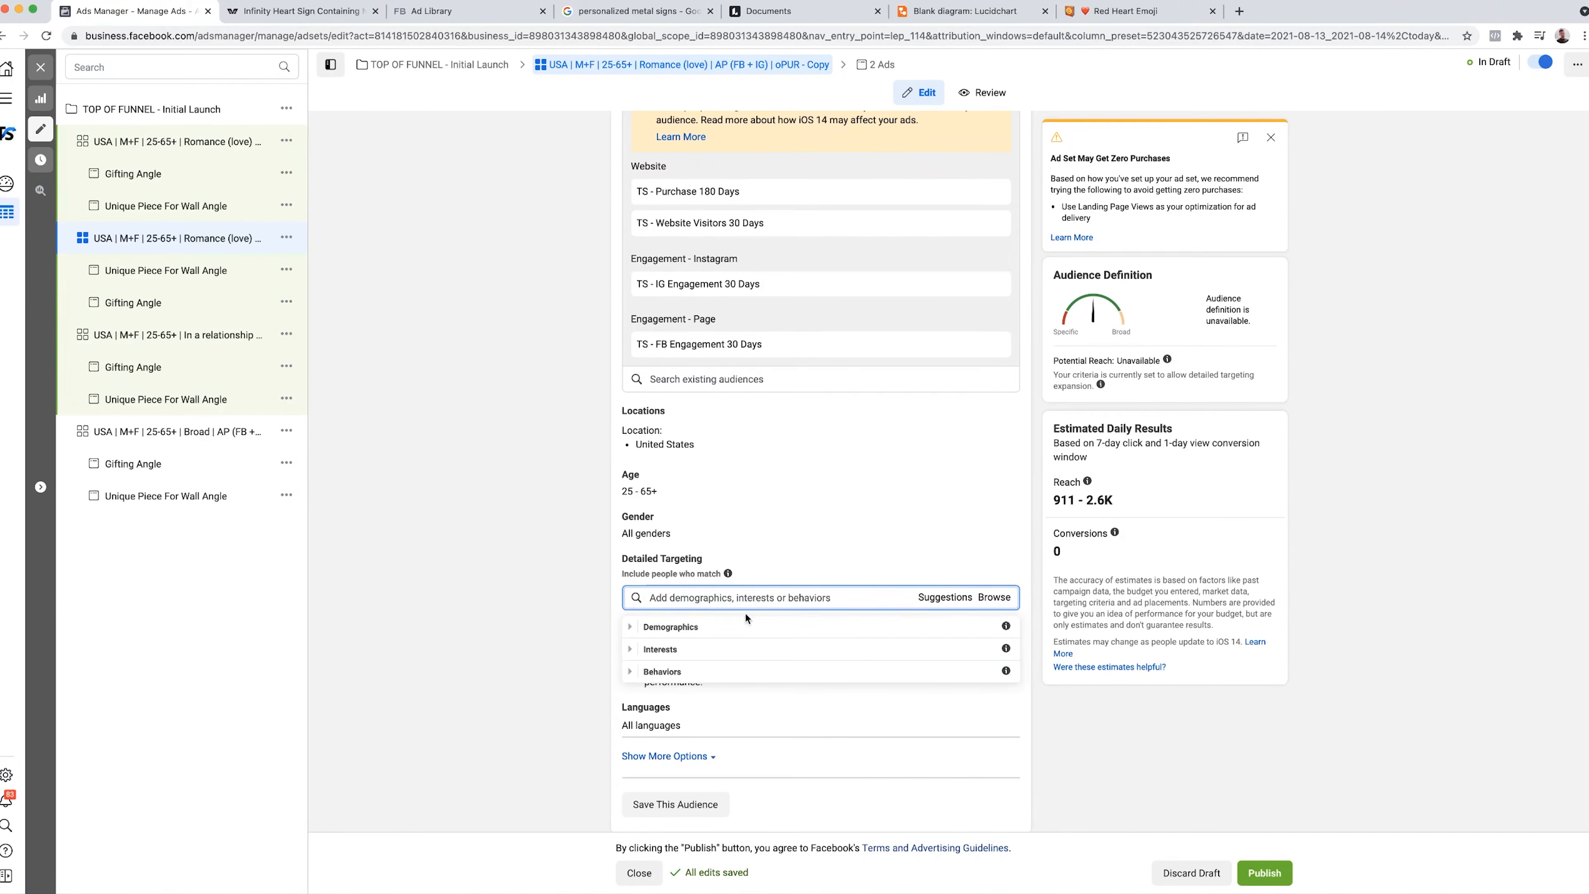
pyautogui.click(631, 628)
pyautogui.click(640, 693)
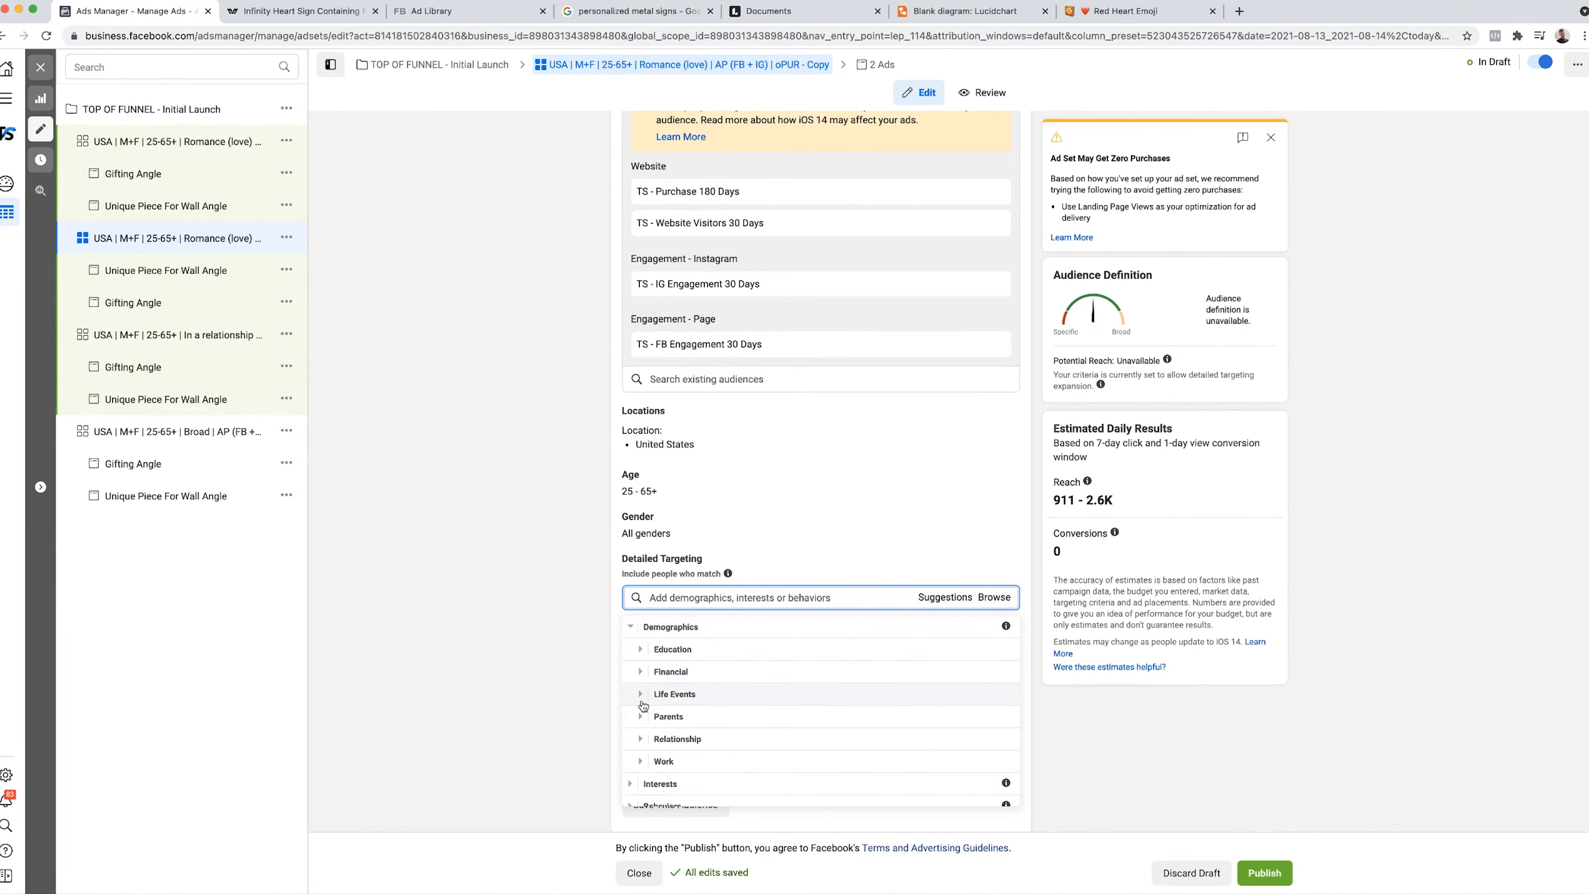
pyautogui.scroll(-4, 642, 706)
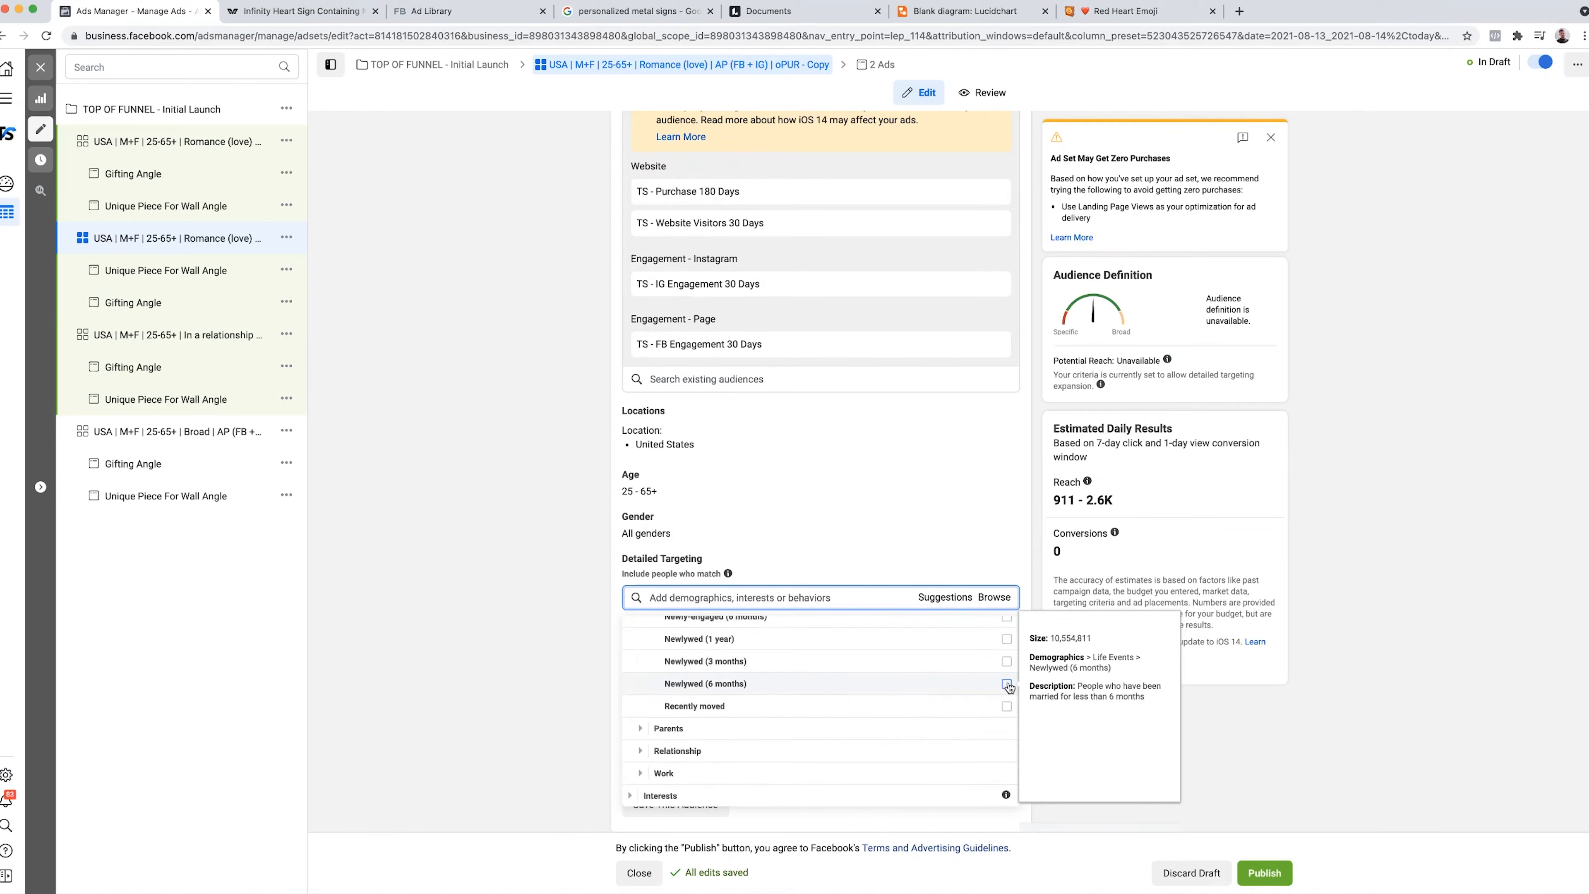
pyautogui.click(1006, 708)
# - Rename the ad set "USA | M+F | 25-65+ | Recently moved | AP (FB + IG) | oPUR", dropping the "- Copy" suffix
pyautogui.tripleClick(662, 625)
pyautogui.click(579, 659)
pyautogui.scroll(15, 579, 659)
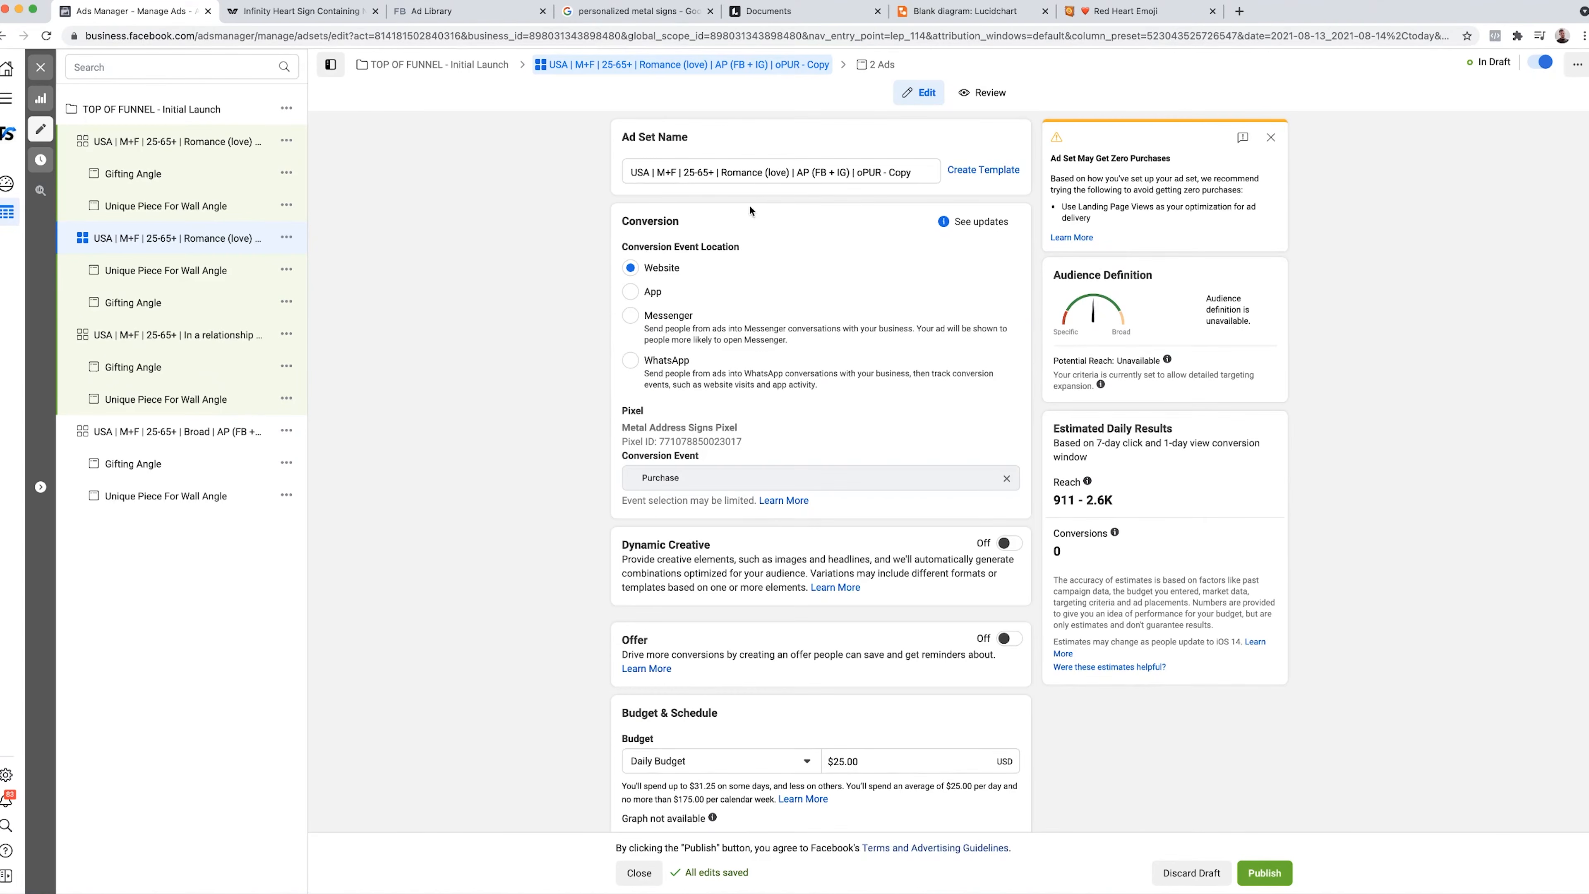
pyautogui.click(724, 173)
pyautogui.moveTo(729, 172); pyautogui.dragTo(790, 172)
pyautogui.write('Recently moved')
pyautogui.moveTo(890, 173); pyautogui.dragTo(921, 175)
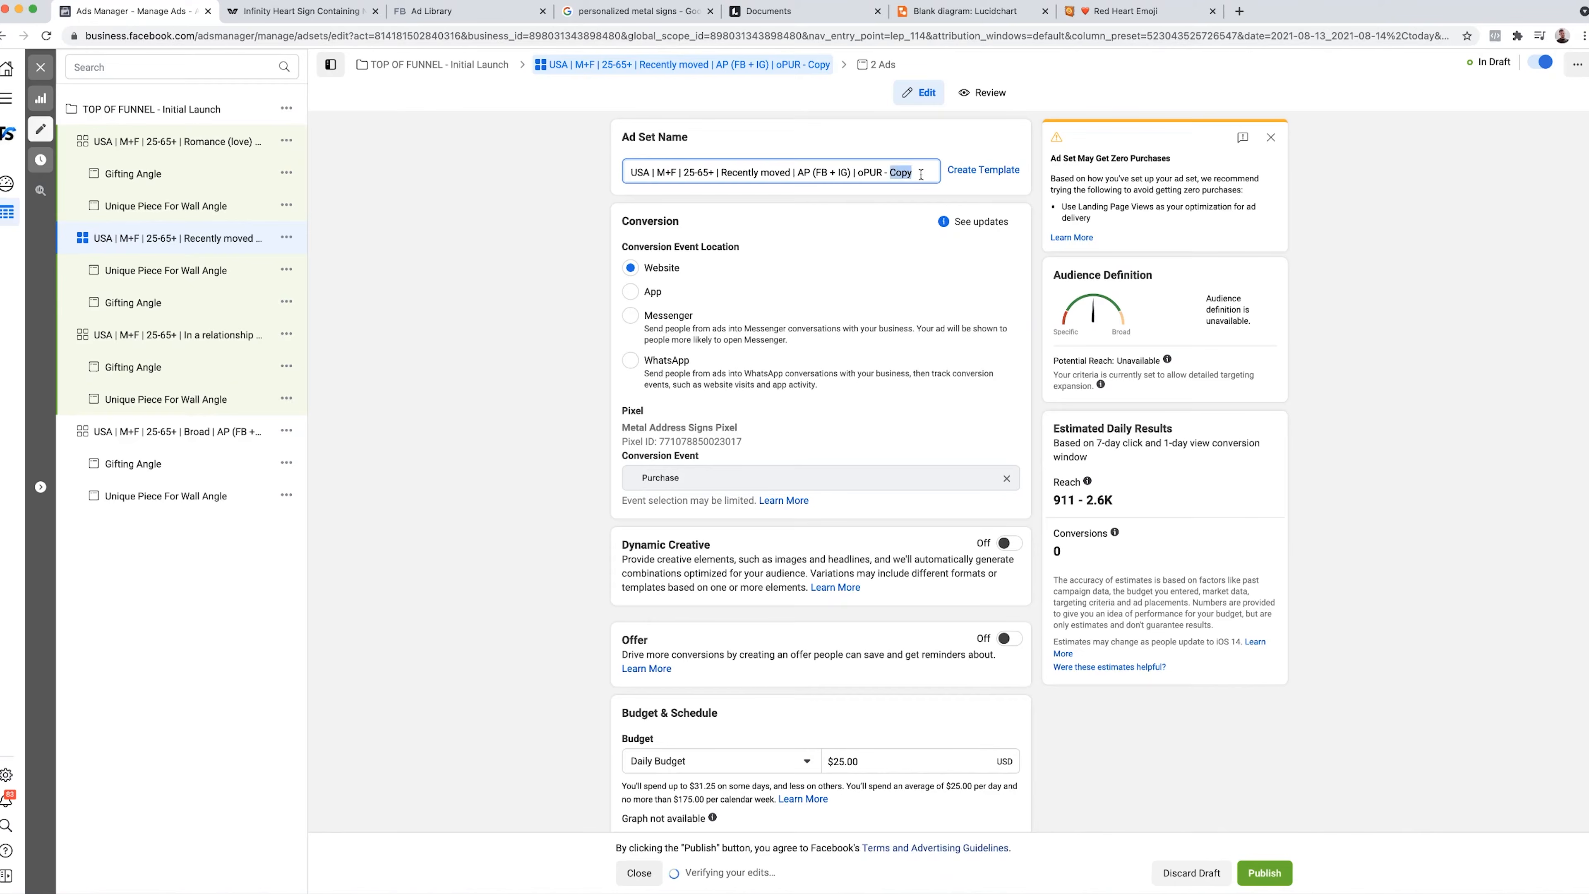
pyautogui.press('BackSpace')
pyautogui.press('BackSpace')
pyautogui.press('BackSpace')
pyautogui.doubleClick(532, 371)
# - Close the ad set editor and publish the Romance (love), Recently moved and In a relationship draft ad sets with their ads
pyautogui.click(39, 66)
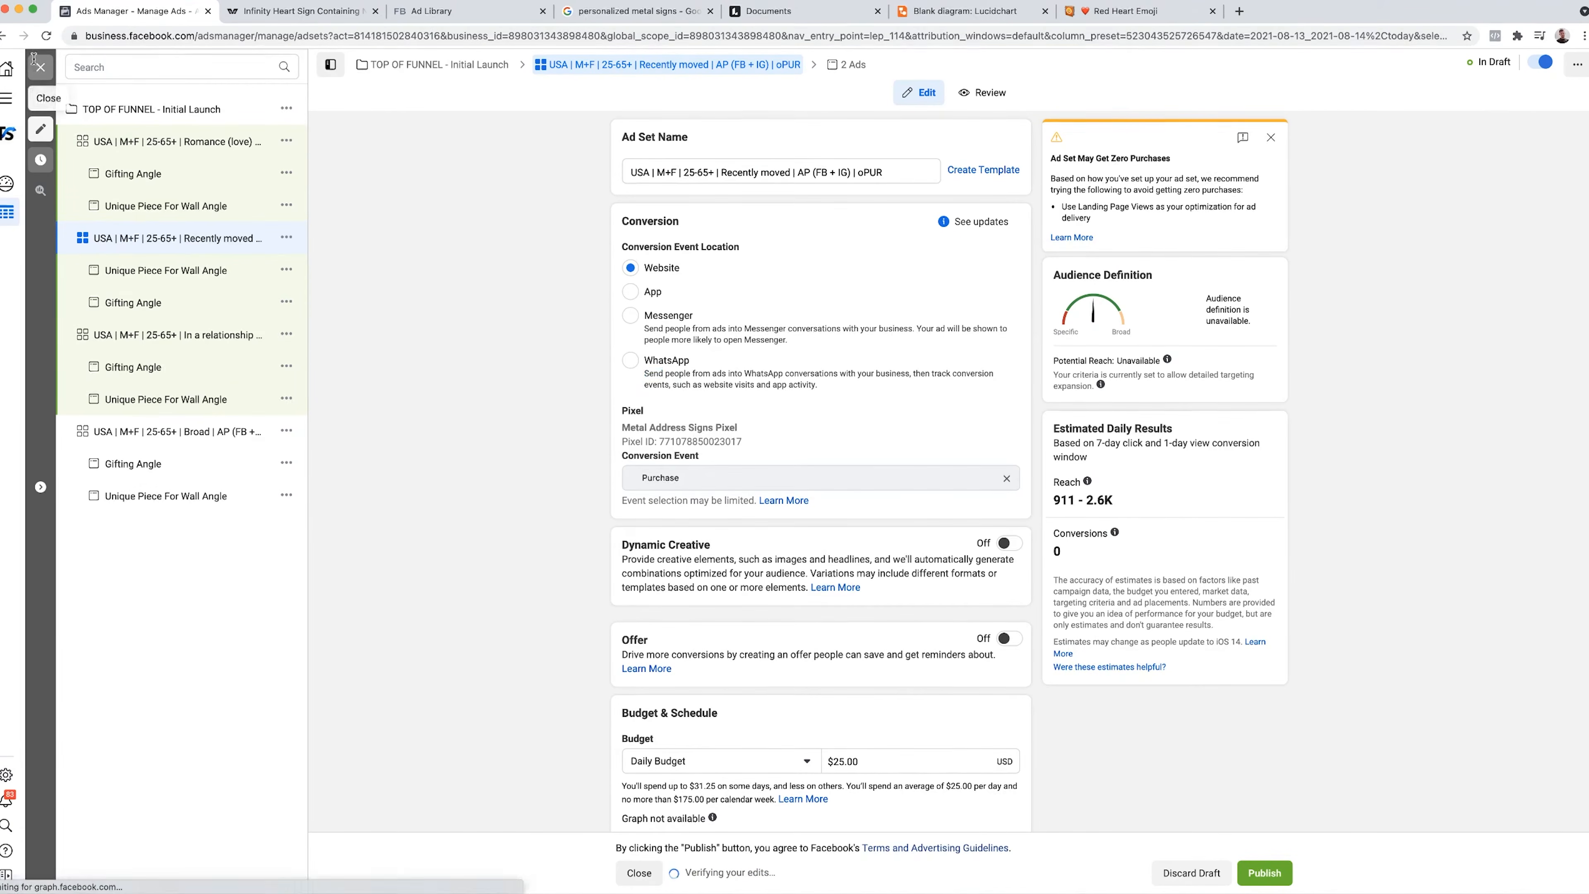
pyautogui.click(44, 251)
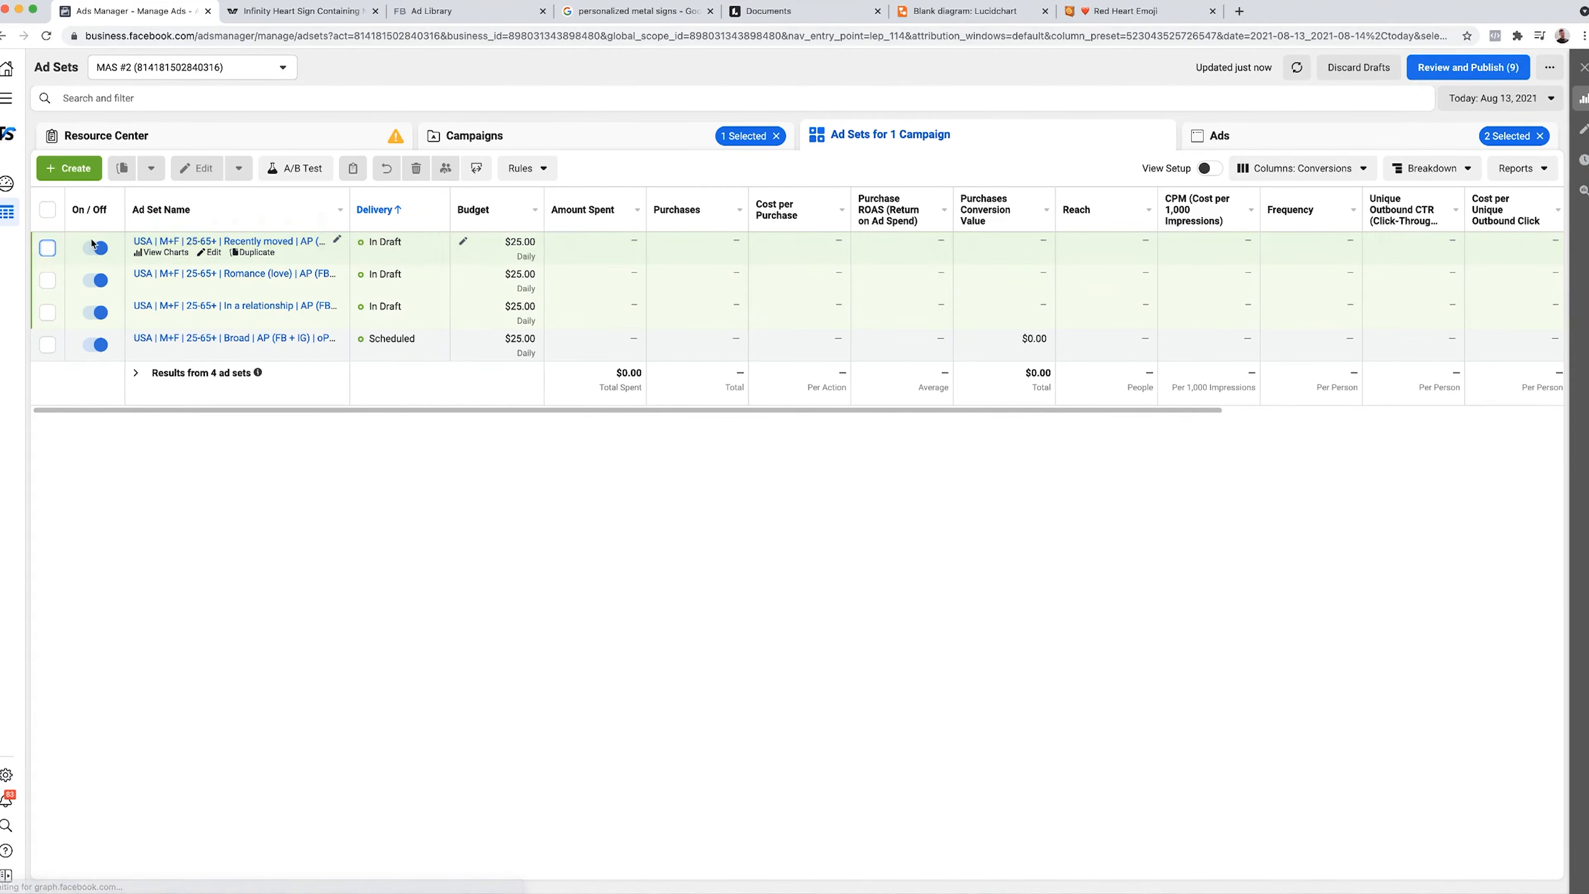
pyautogui.click(1432, 74)
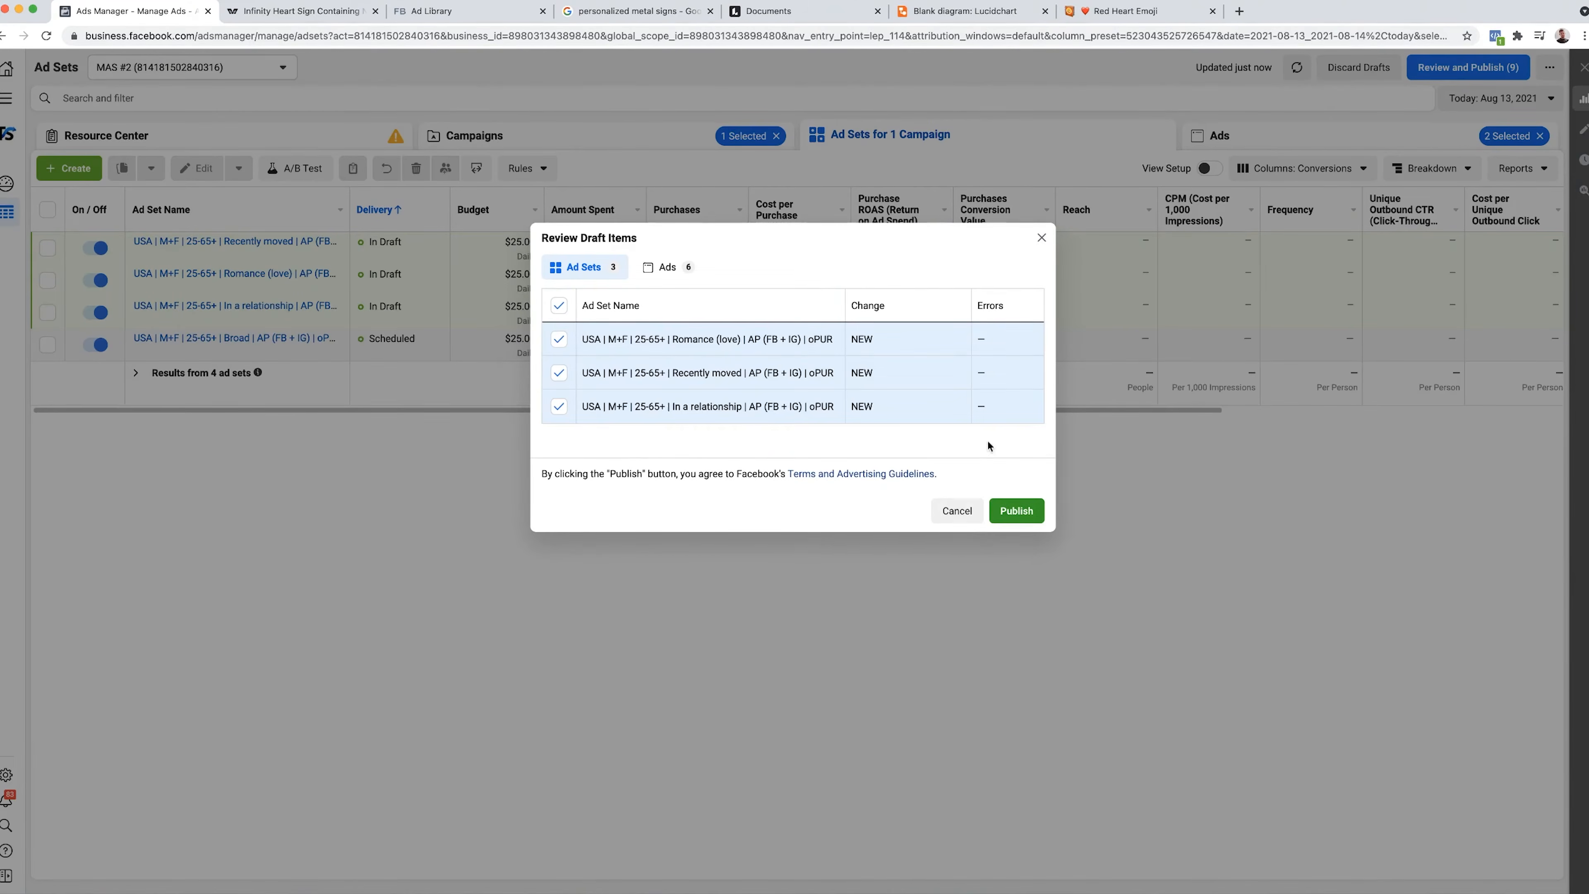
pyautogui.click(1017, 509)
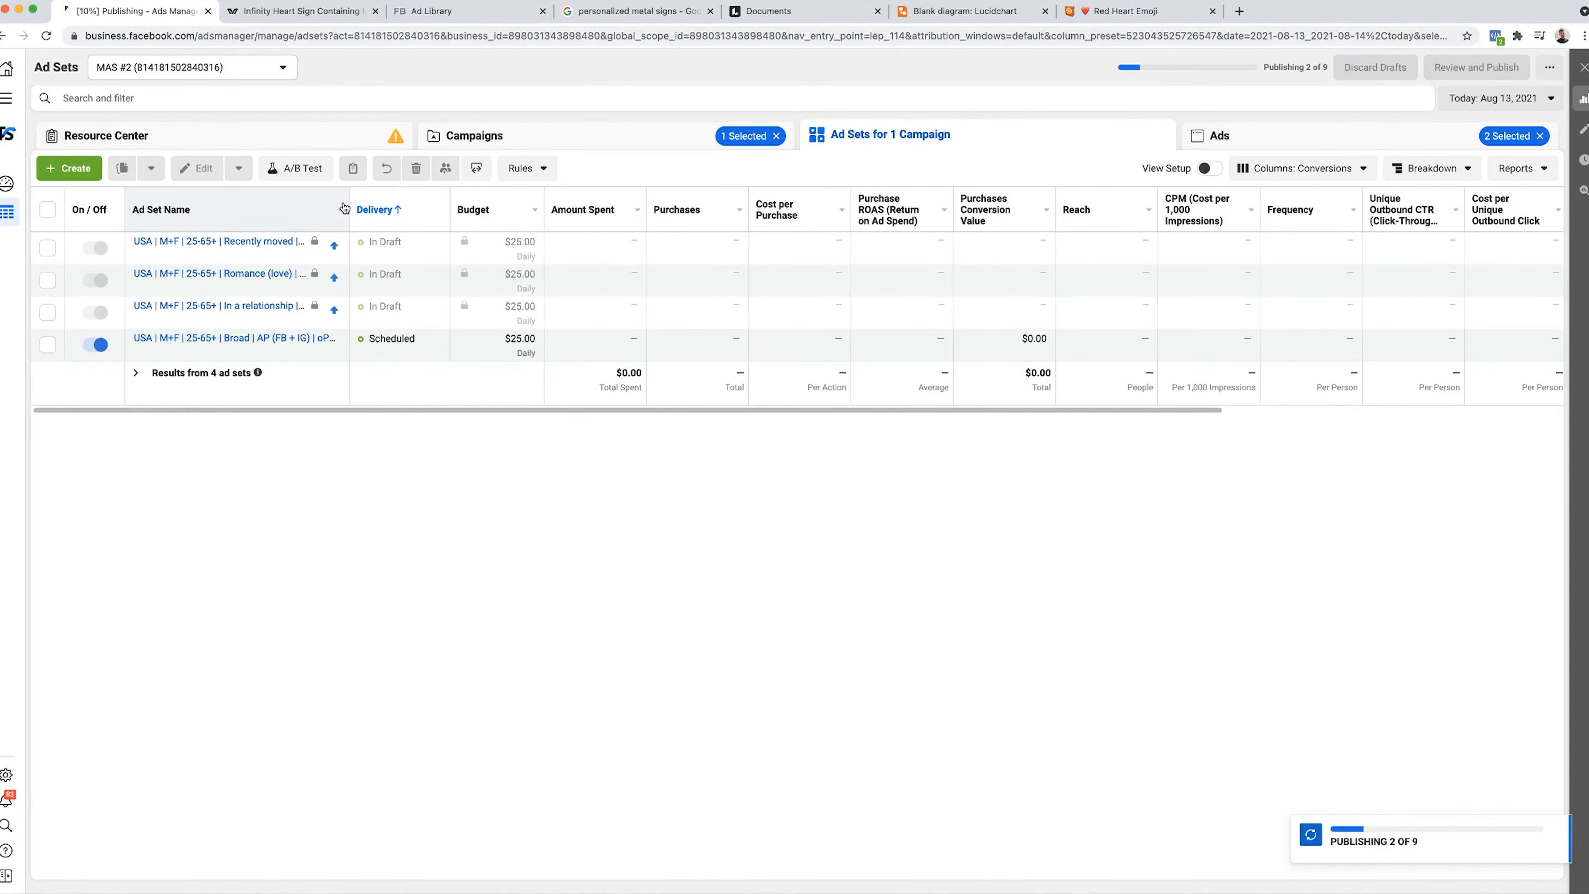
# - Widen the Ad Set Name column to show the full names and open the Broad ad set's ads
pyautogui.moveTo(346, 204); pyautogui.dragTo(550, 220)
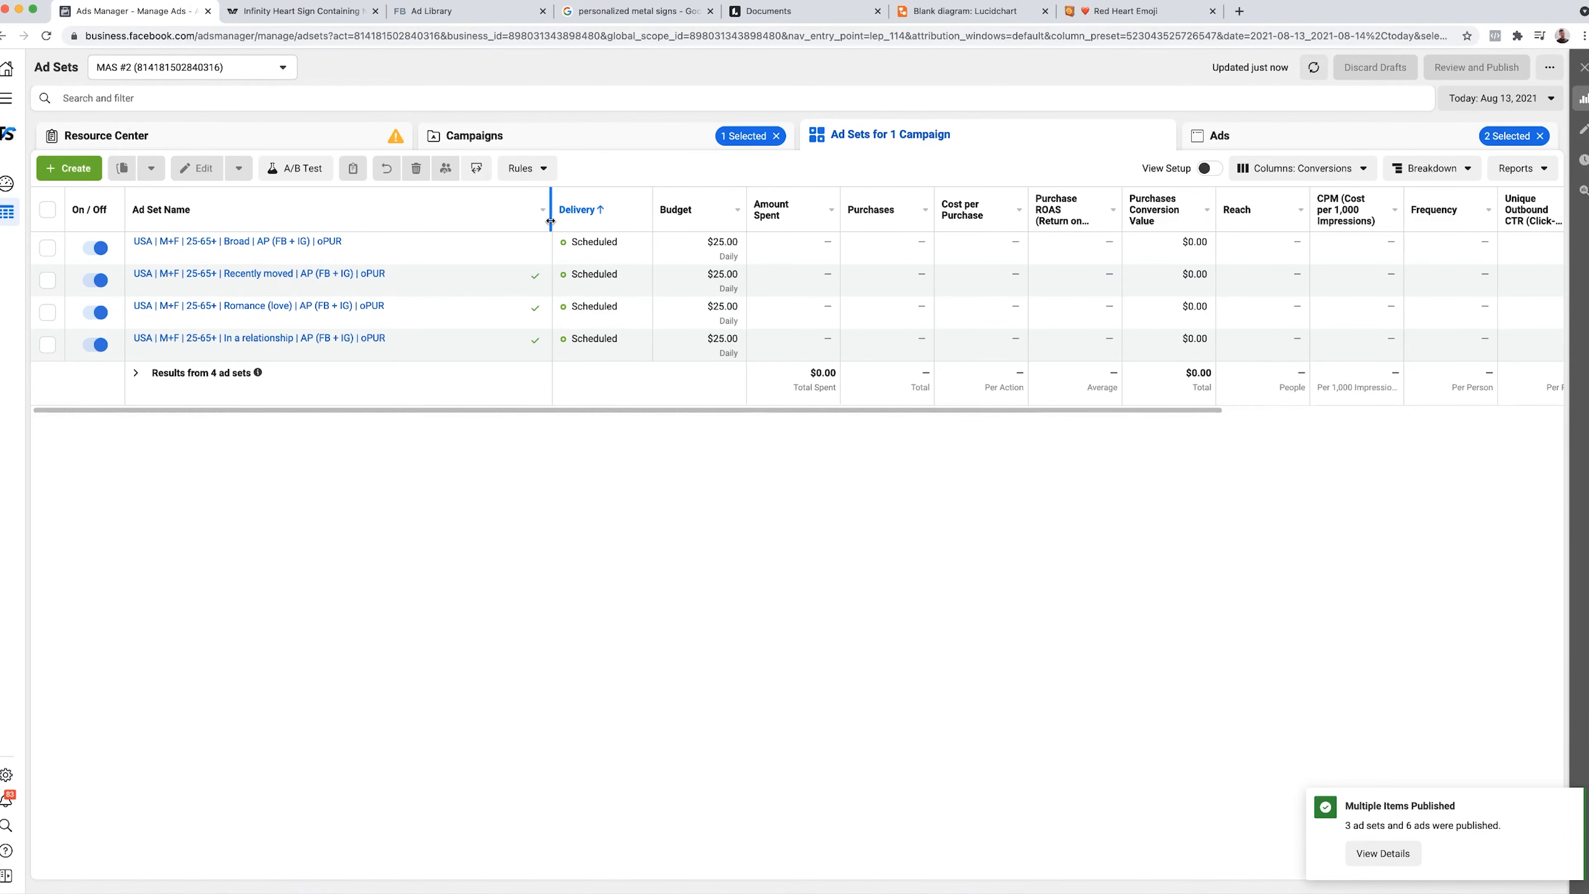
pyautogui.click(290, 243)
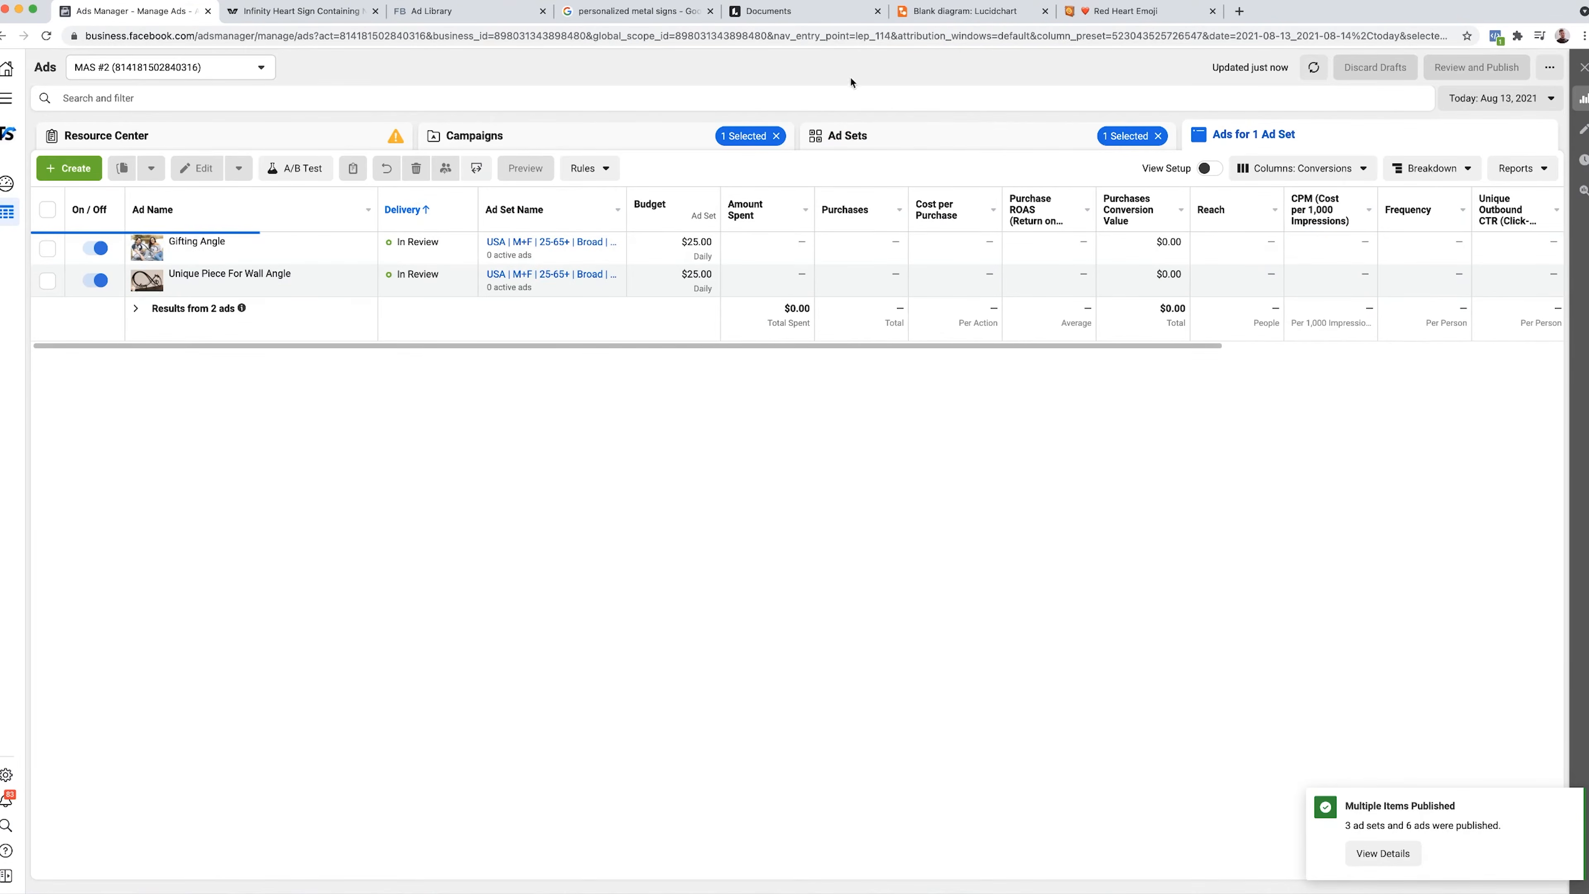
# - Return to the campaign list, deselecting the Broad ad set and the TOP OF FUNNEL - Initial Launch campaign
pyautogui.click(867, 132)
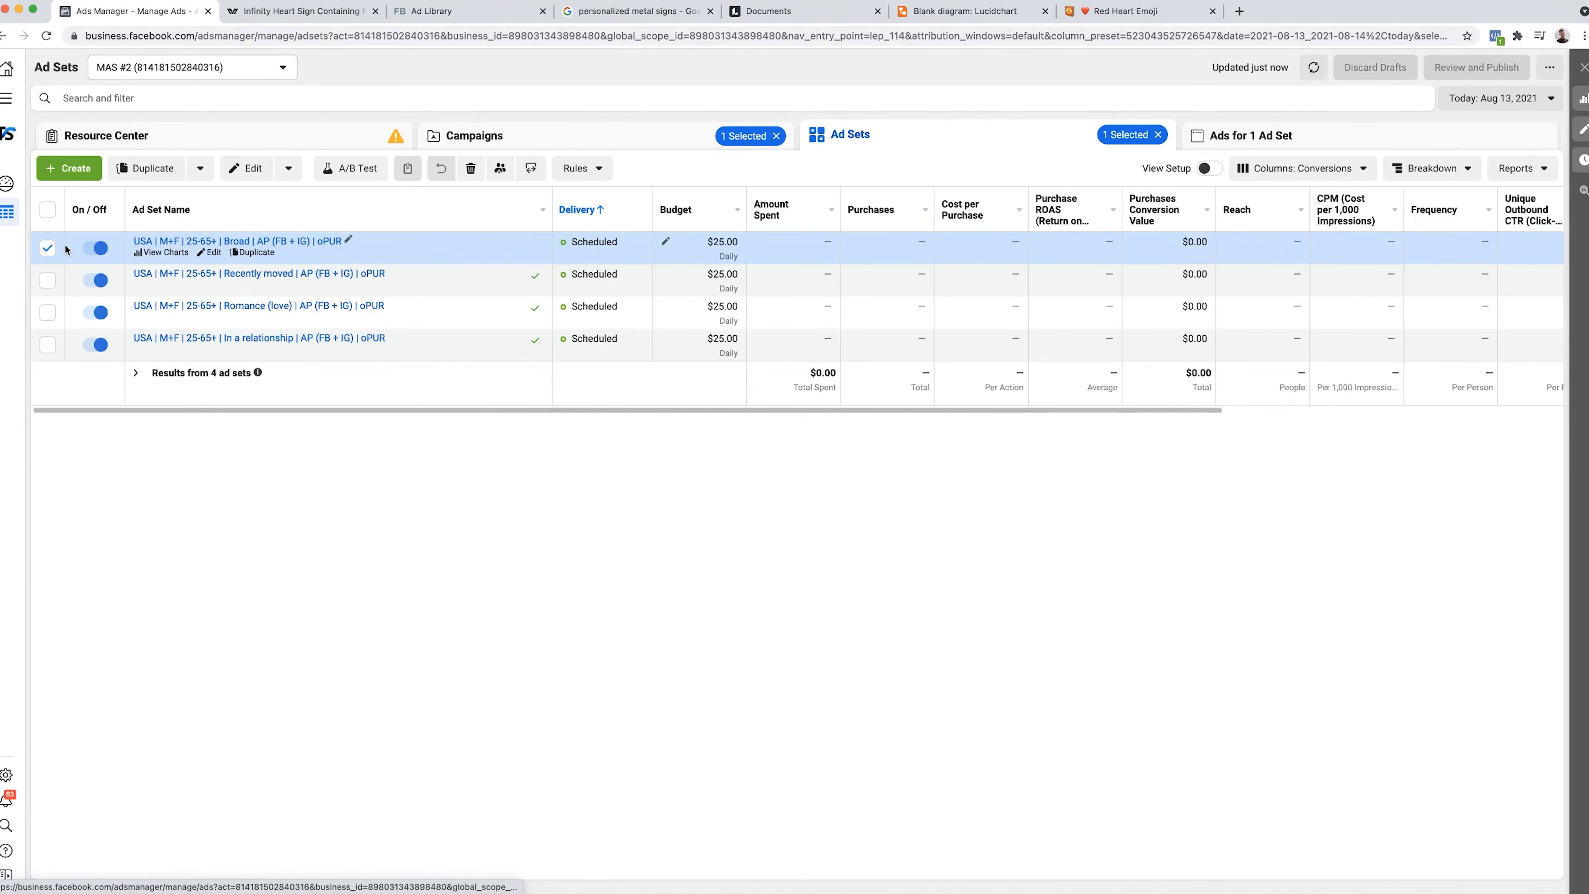
pyautogui.click(49, 248)
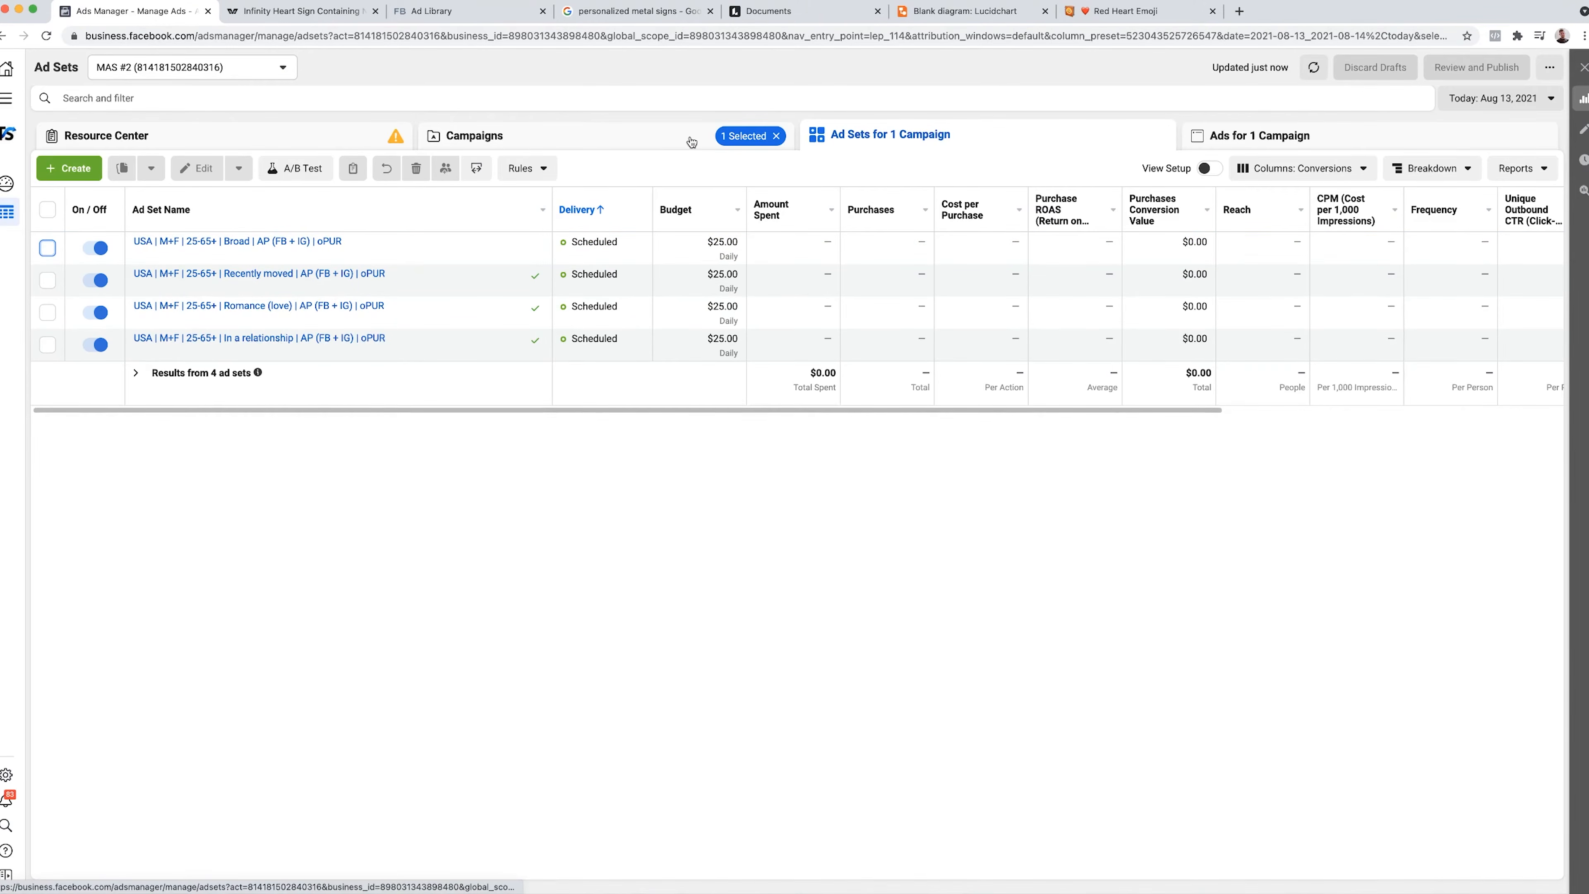
pyautogui.click(692, 142)
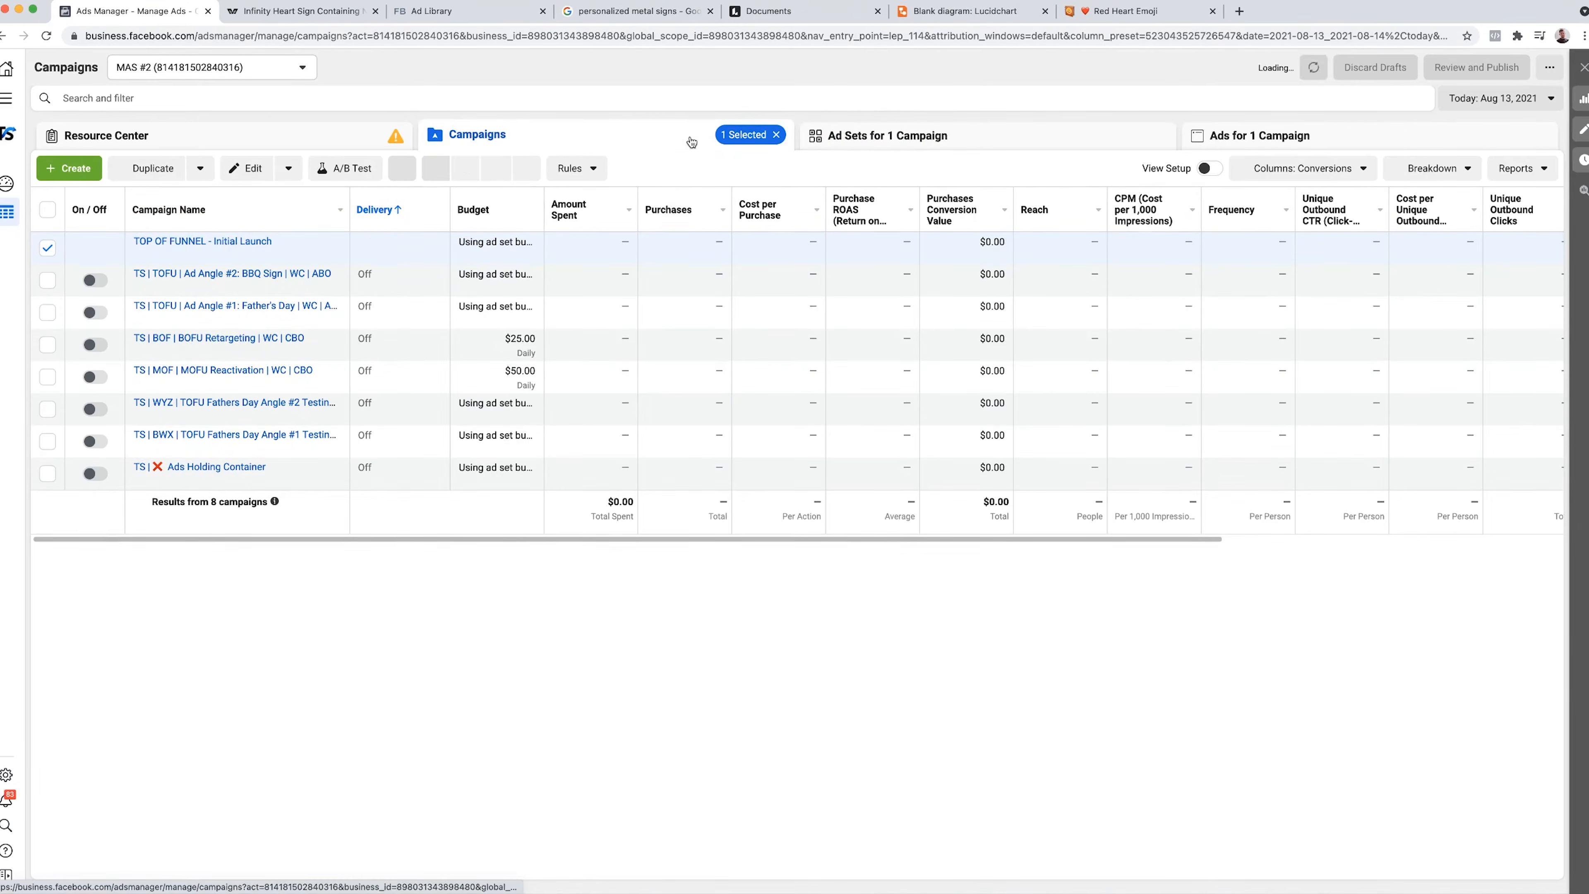
pyautogui.click(47, 248)
# - Create a new campaign with the Conversions objective, named MIDDLE OF FUNNEL
pyautogui.click(85, 178)
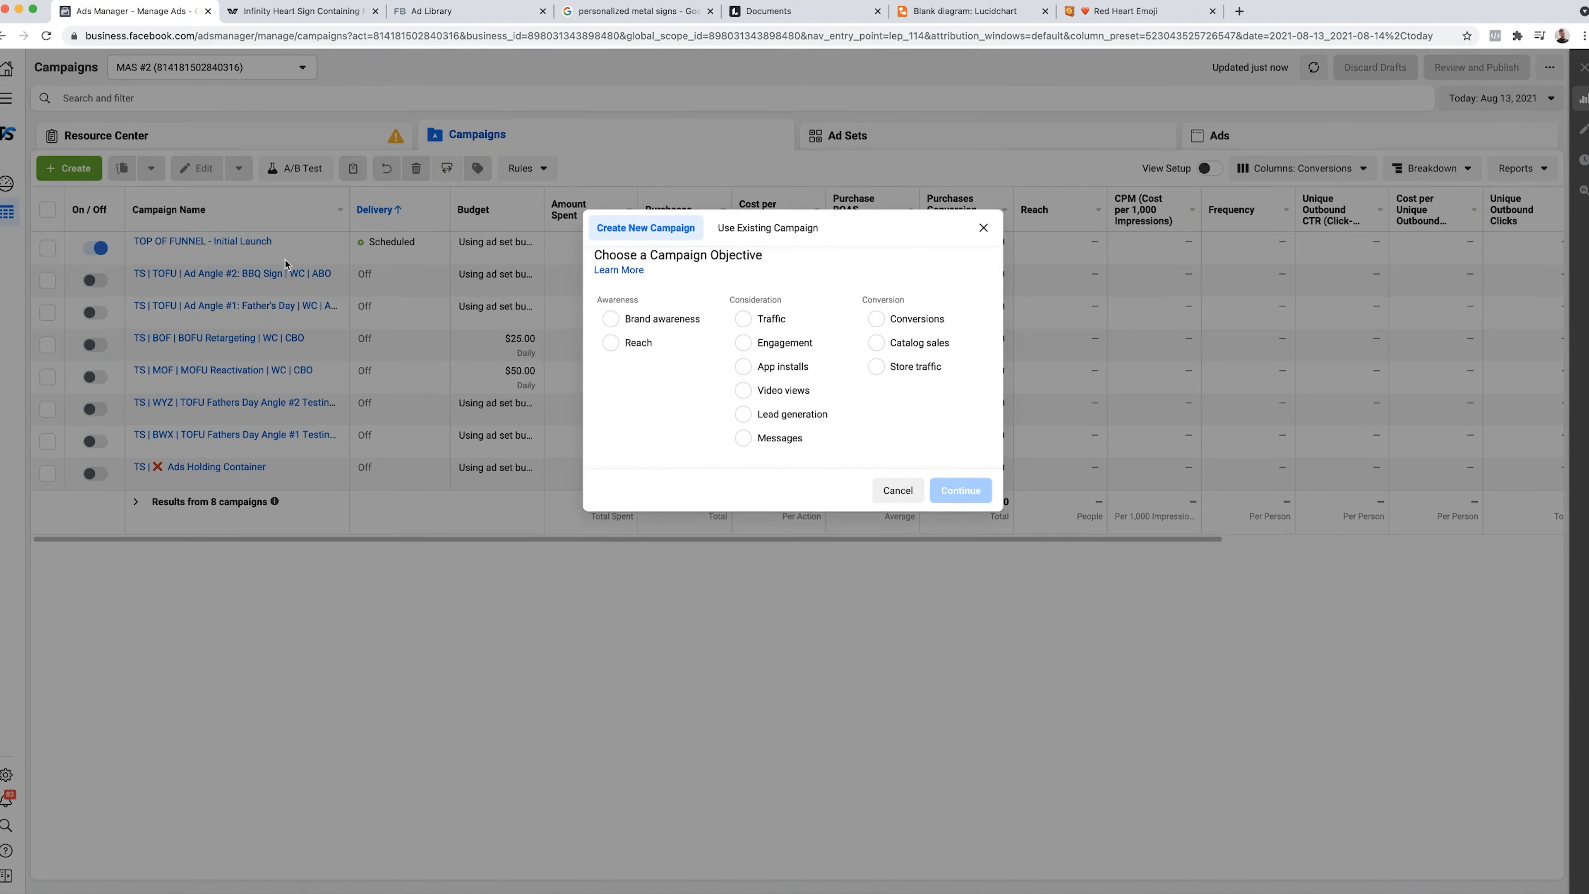
pyautogui.click(888, 330)
pyautogui.click(815, 570)
pyautogui.click(774, 629)
pyautogui.write('BO')
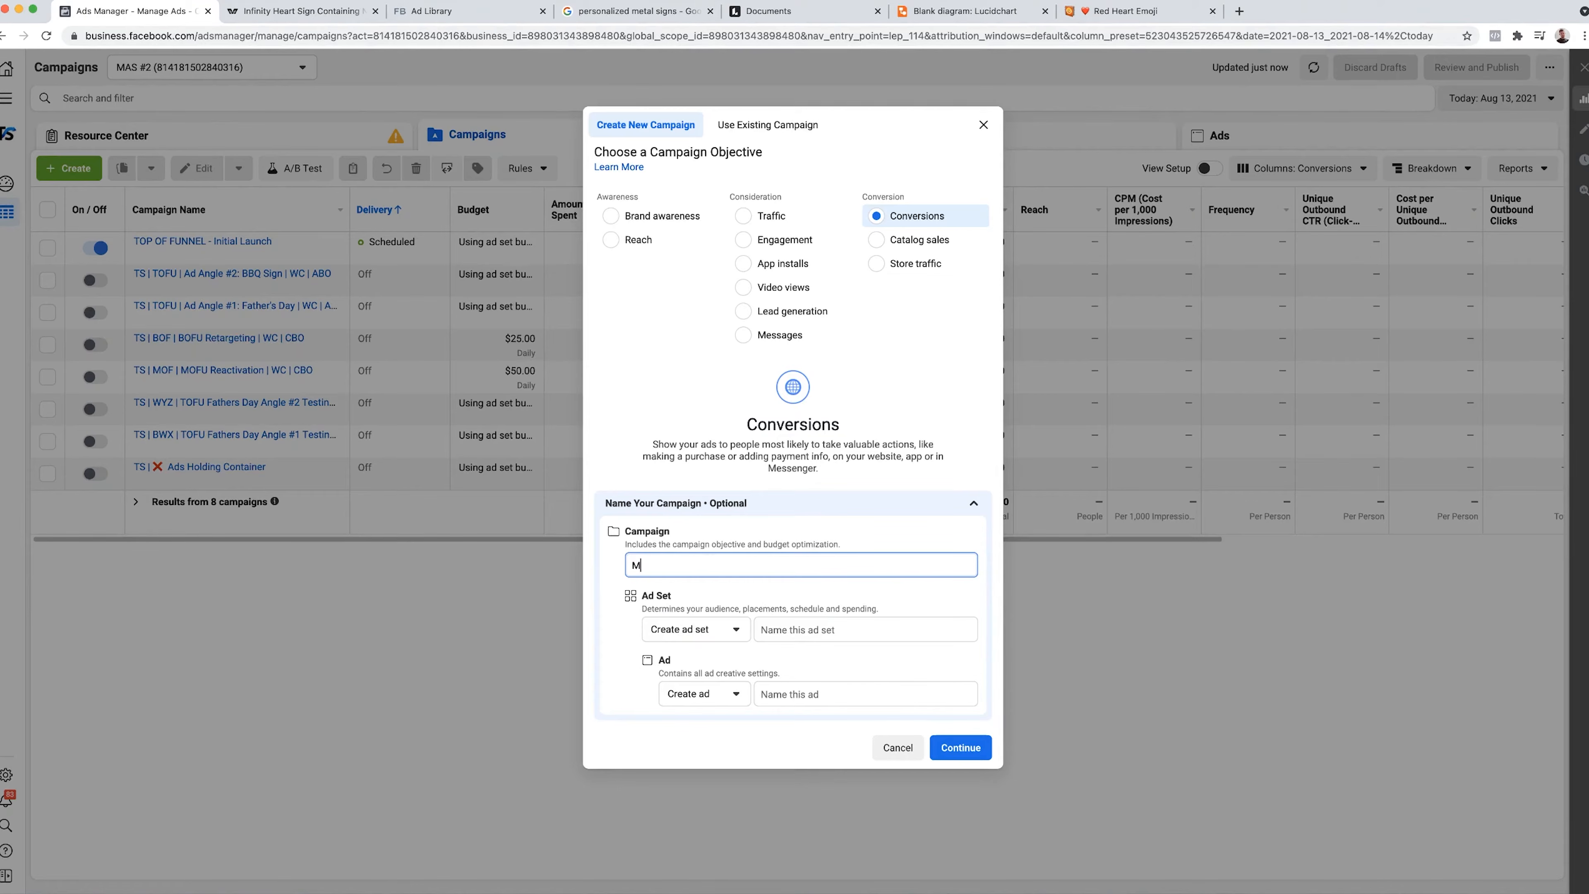
pyautogui.click(959, 745)
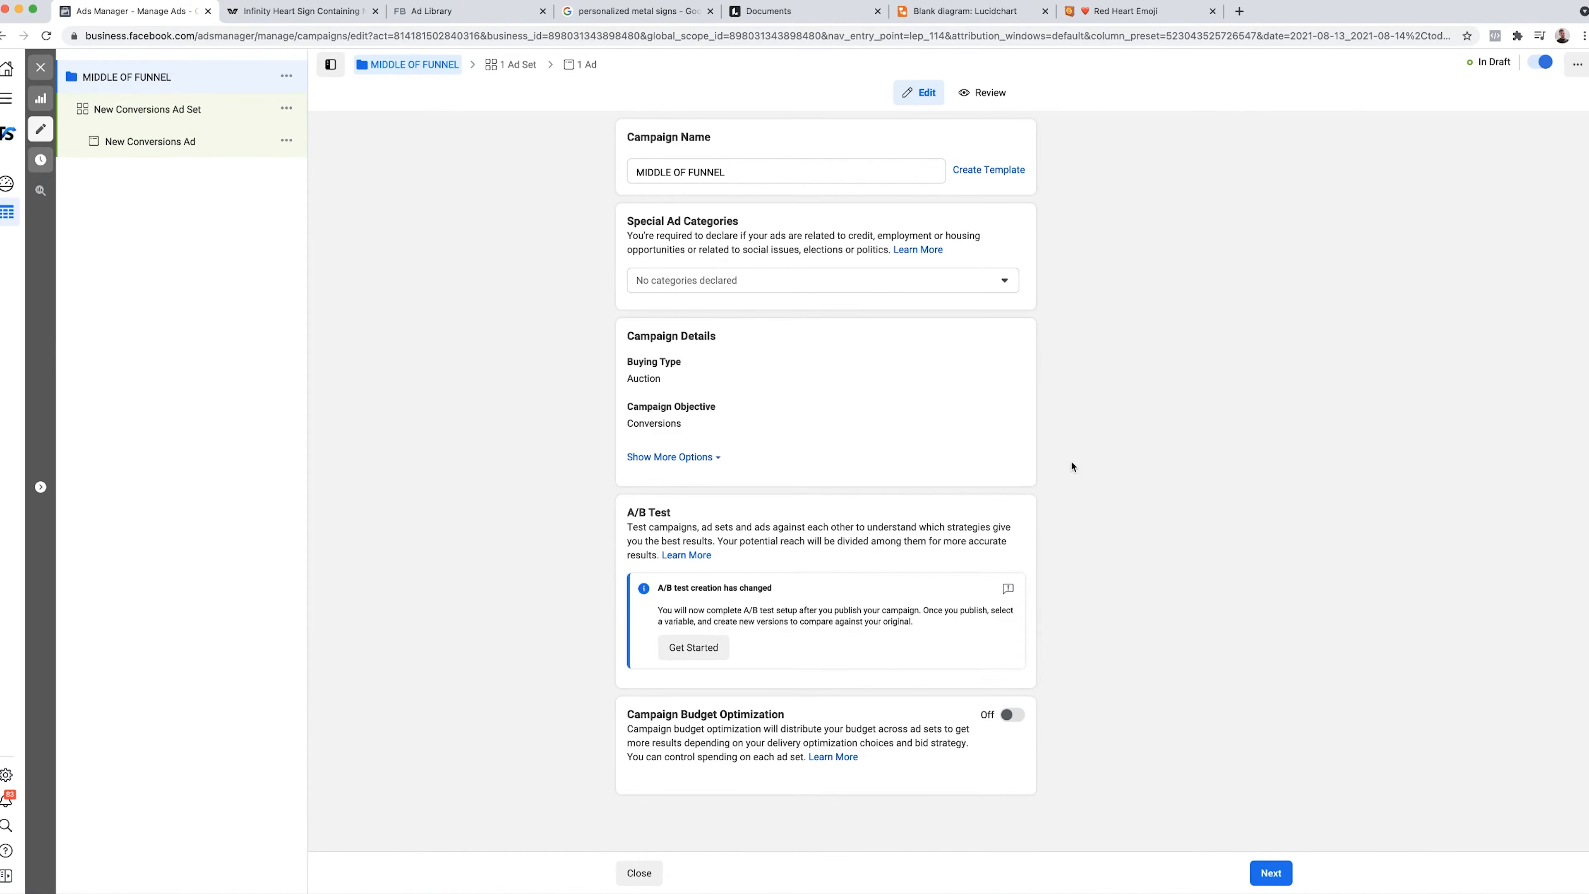
# - Enable campaign budget optimization with a daily budget of $15.00 and continue to the ad set settings
pyautogui.click(1014, 718)
pyautogui.scroll(-2, 1101, 746)
pyautogui.click(870, 712)
pyautogui.click(1142, 686)
pyautogui.click(1282, 873)
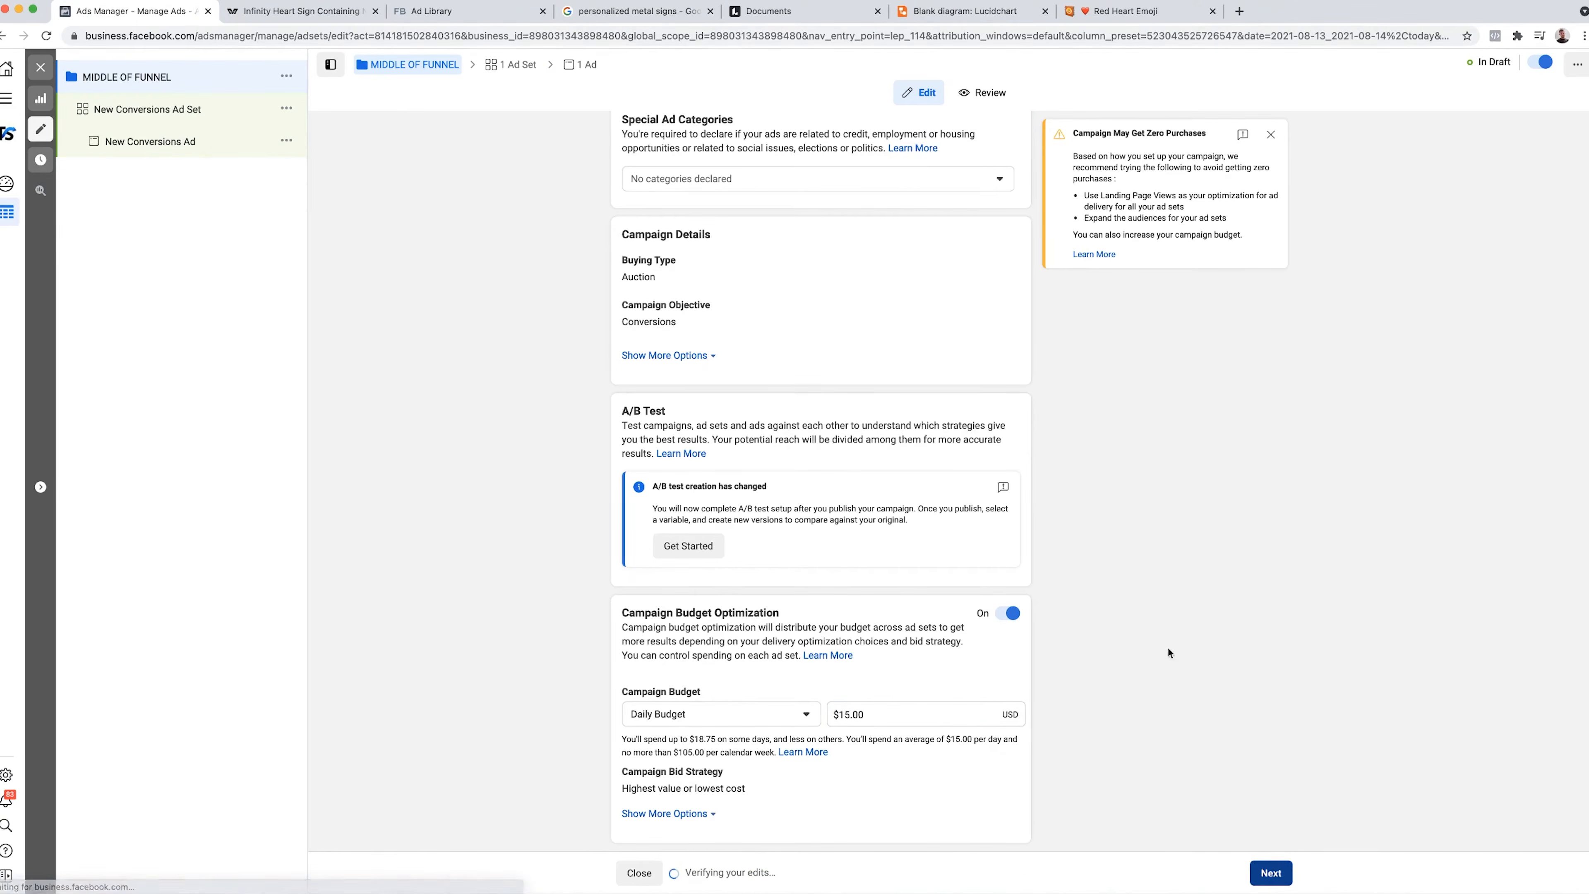
pyautogui.tripleClick(781, 181)
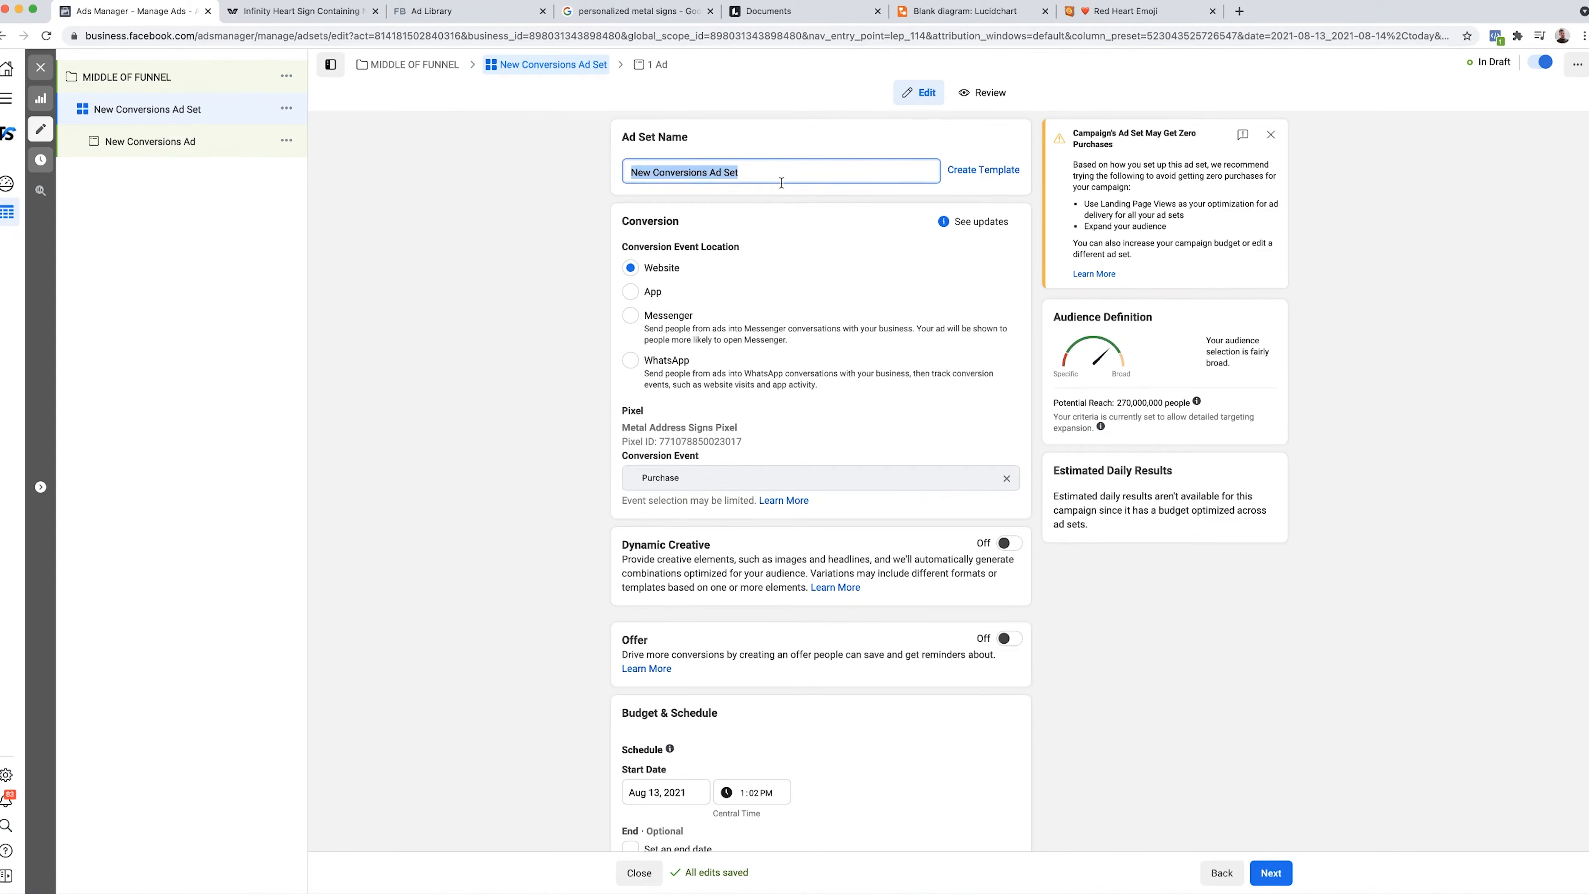
pyautogui.press('super+space')
pyautogui.write('100')
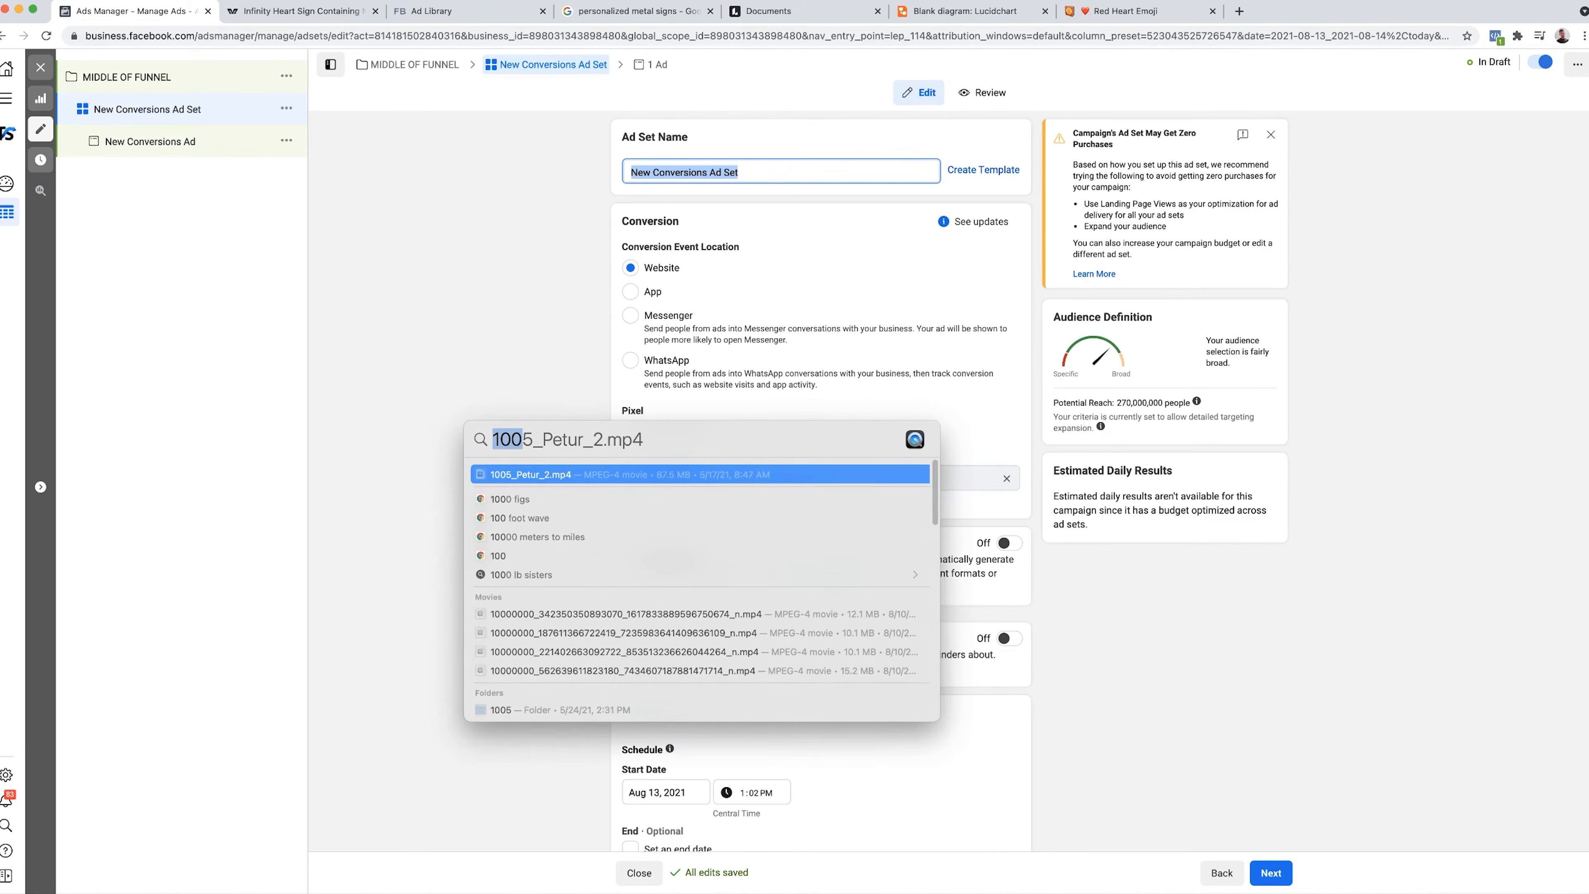
pyautogui.press('Escape')
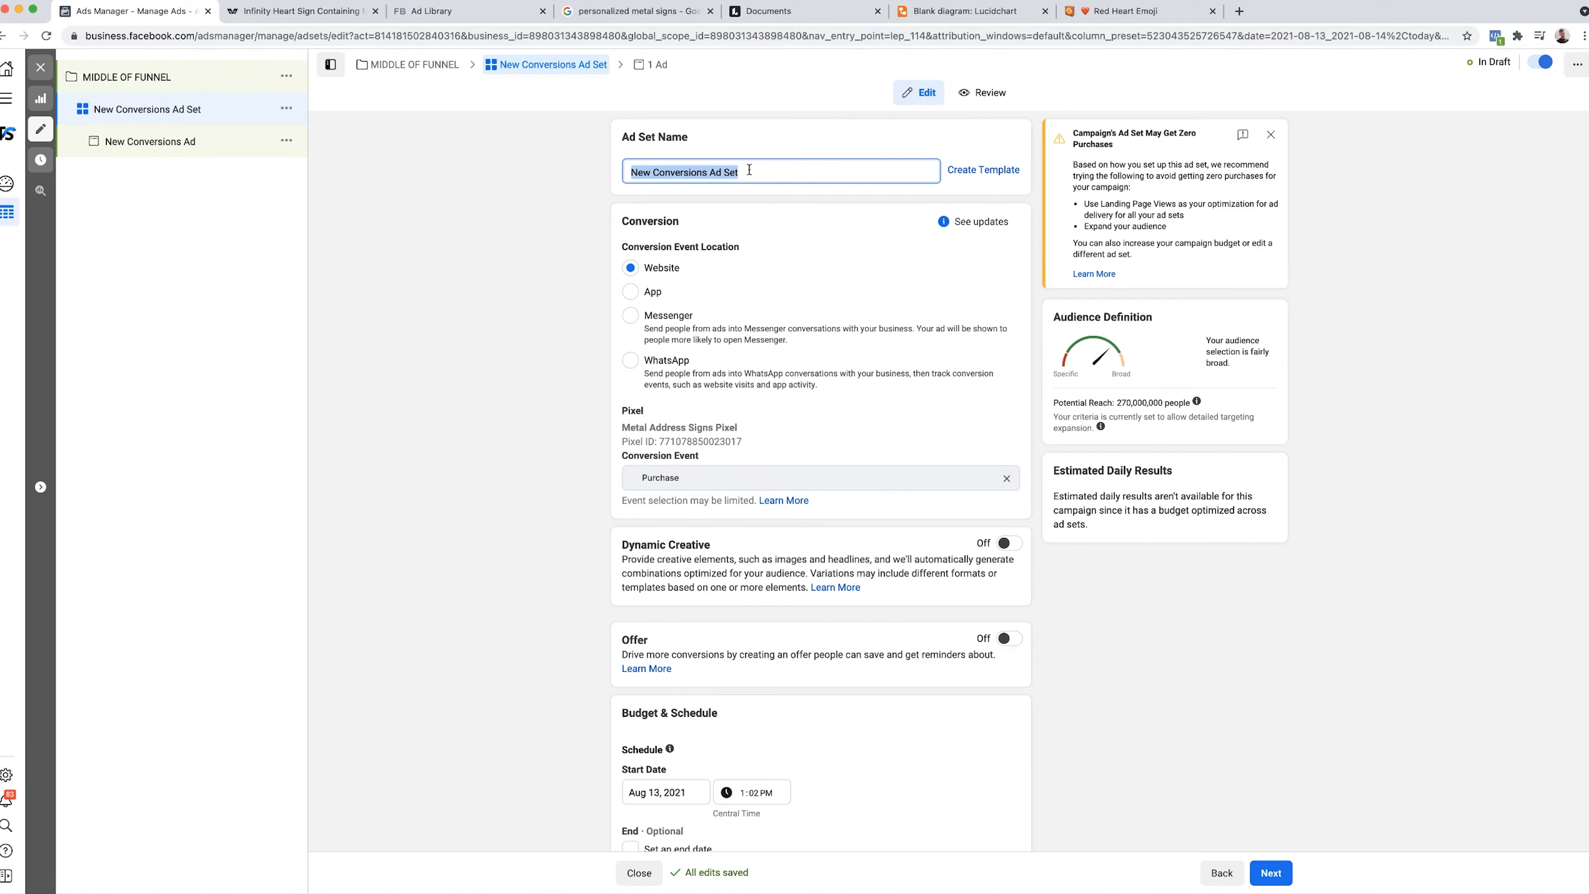
# - Name the ad set "USA|M+F|18+| All Warm Audiences 7 Days | AP (FB & IG) | oPUR"
pyautogui.moveTo(749, 169); pyautogui.dragTo(630, 172)
pyautogui.write('USA|M+F')
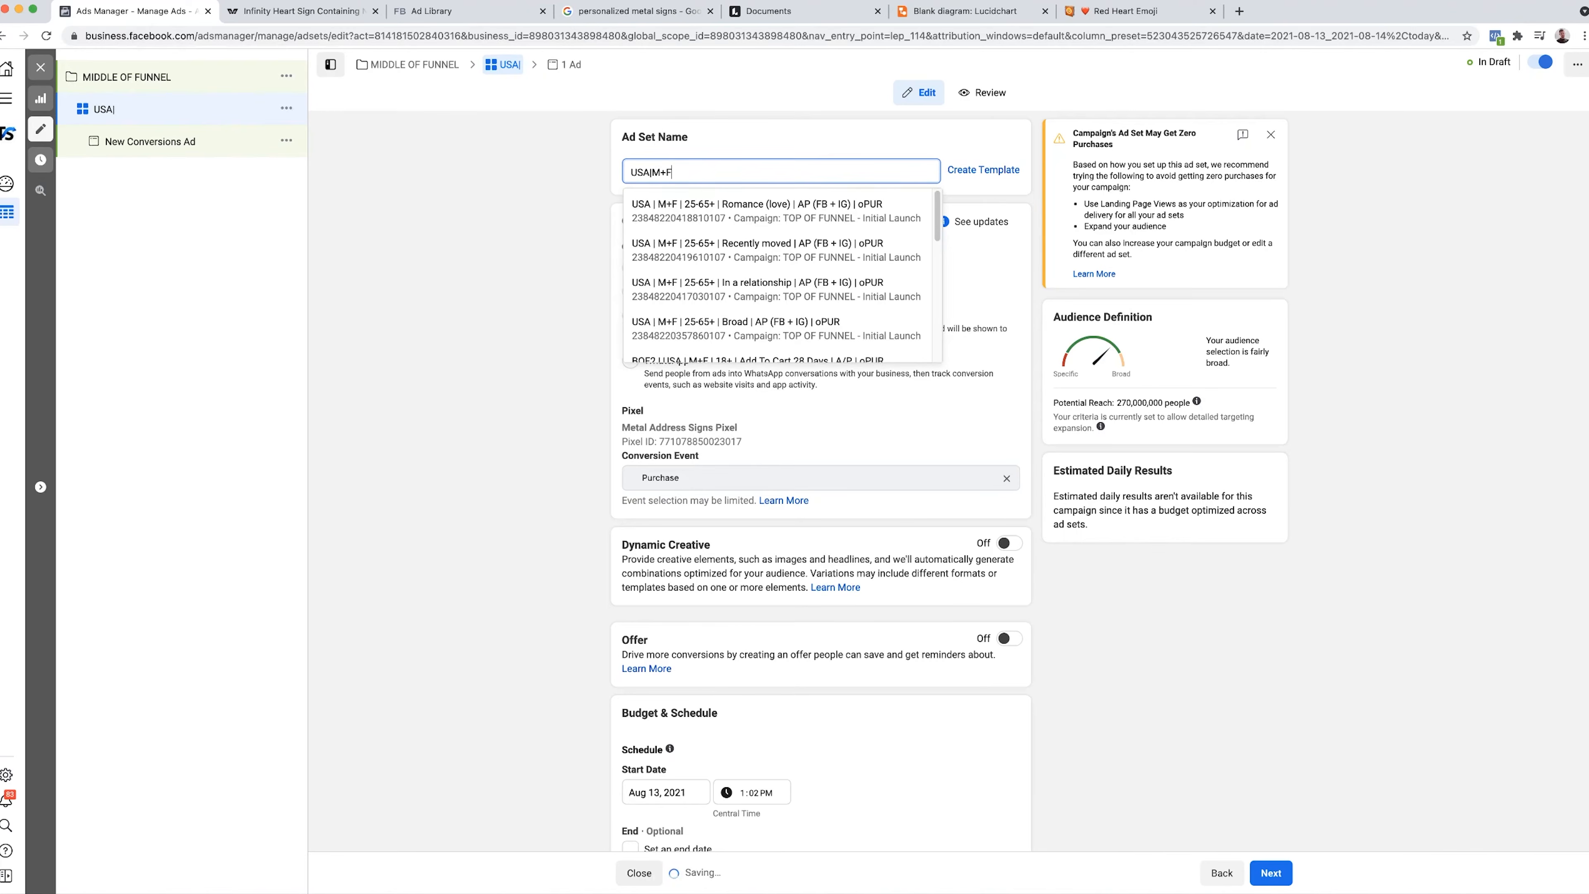
pyautogui.write('|1')
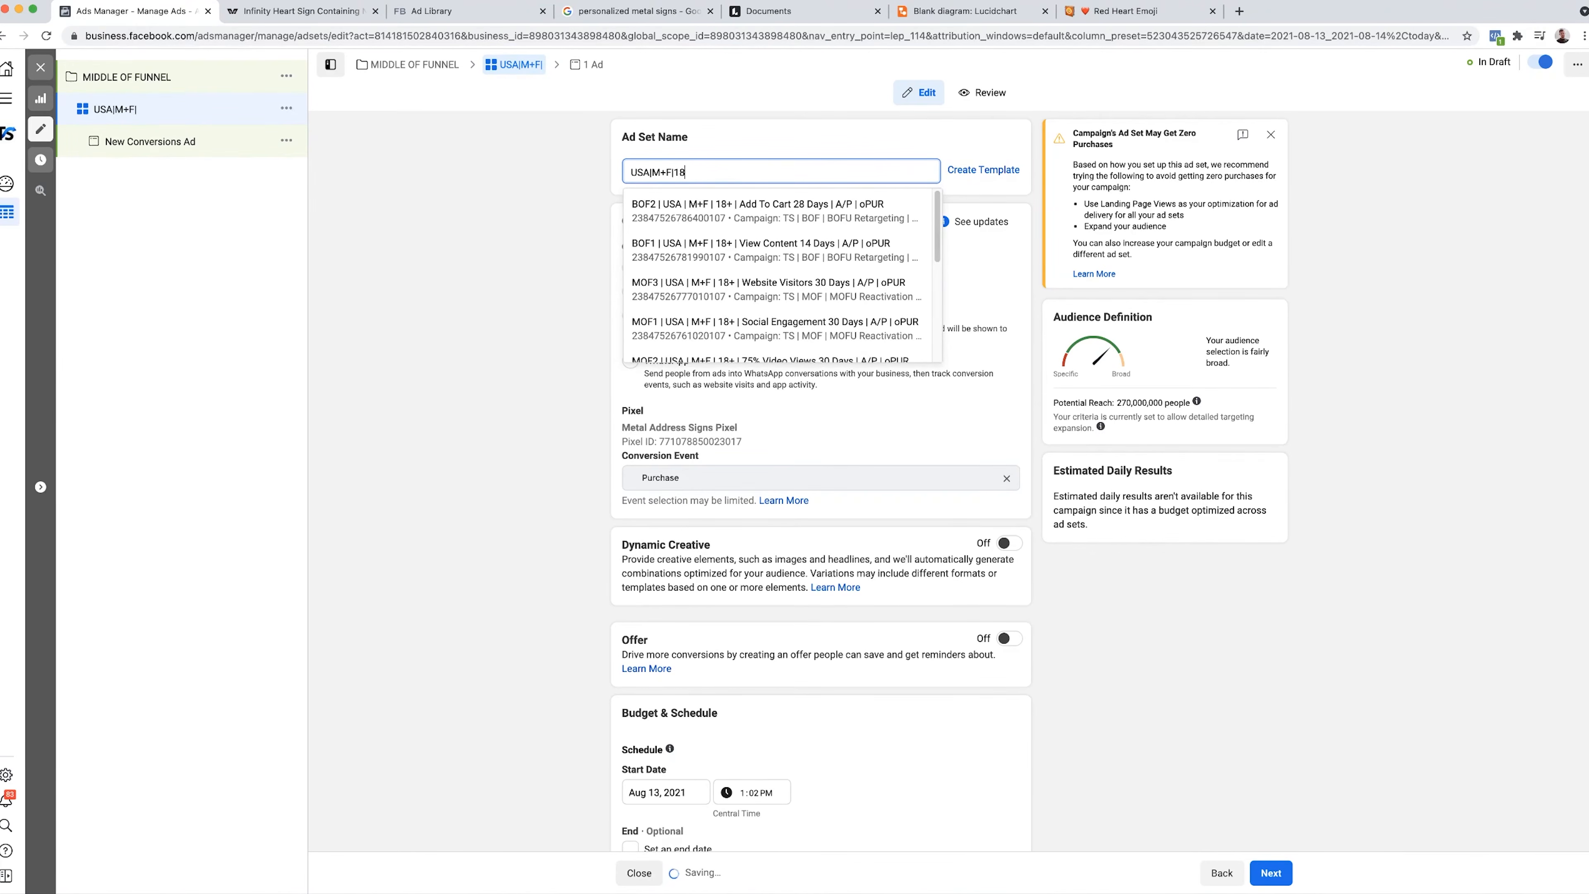
pyautogui.press('BackSpace')
pyautogui.write('8+|')
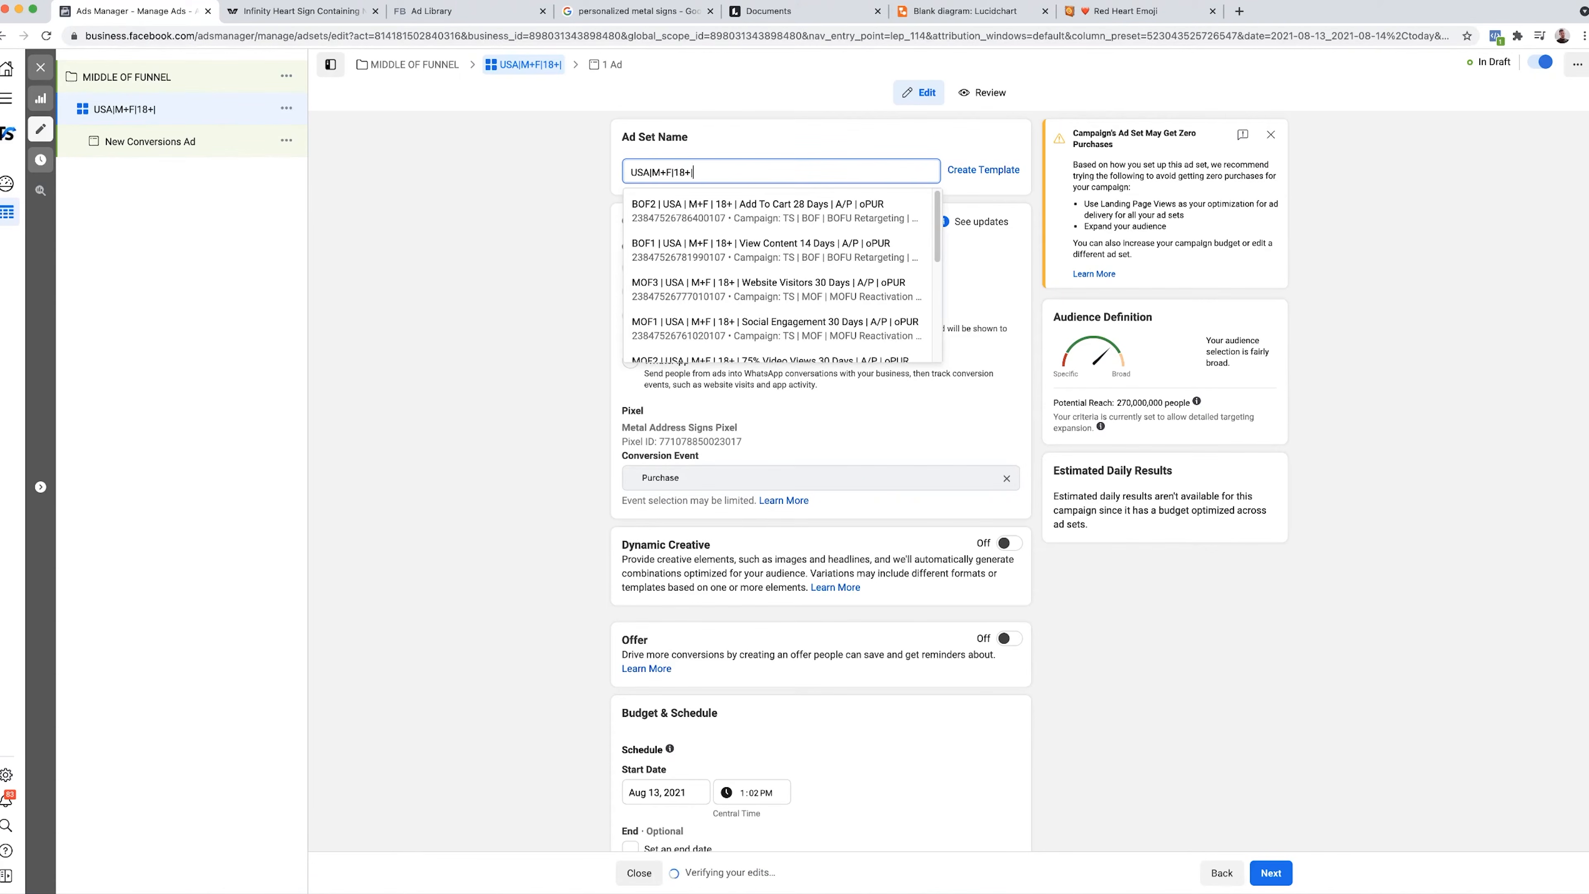
pyautogui.click(518, 332)
pyautogui.click(717, 174)
pyautogui.write('All Warm Audiences 7 Days | AP')
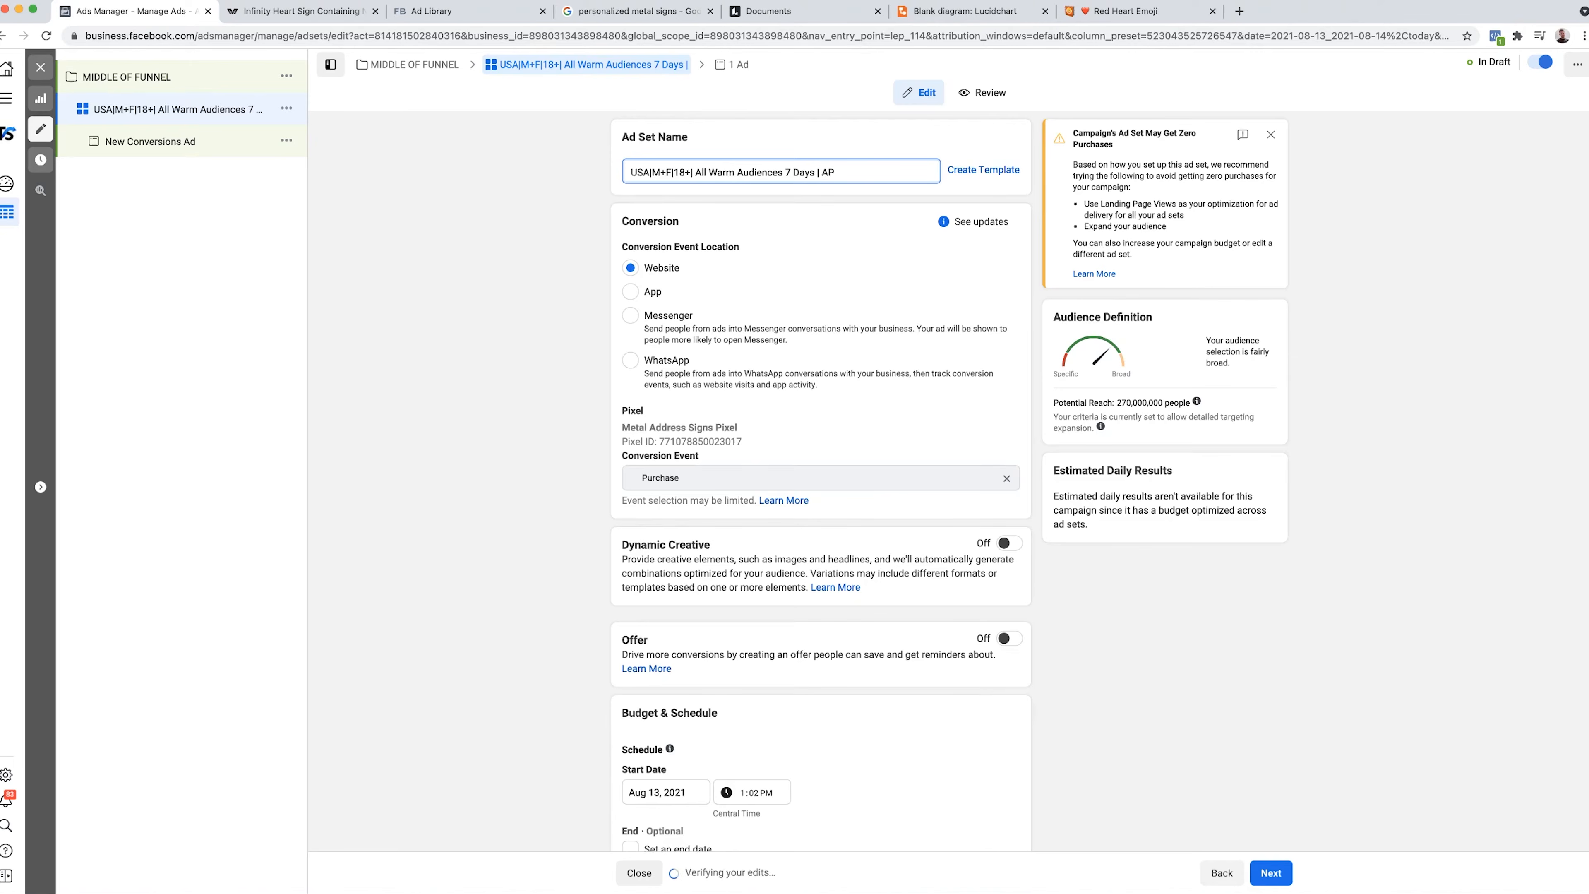
pyautogui.write(' (FB & ')
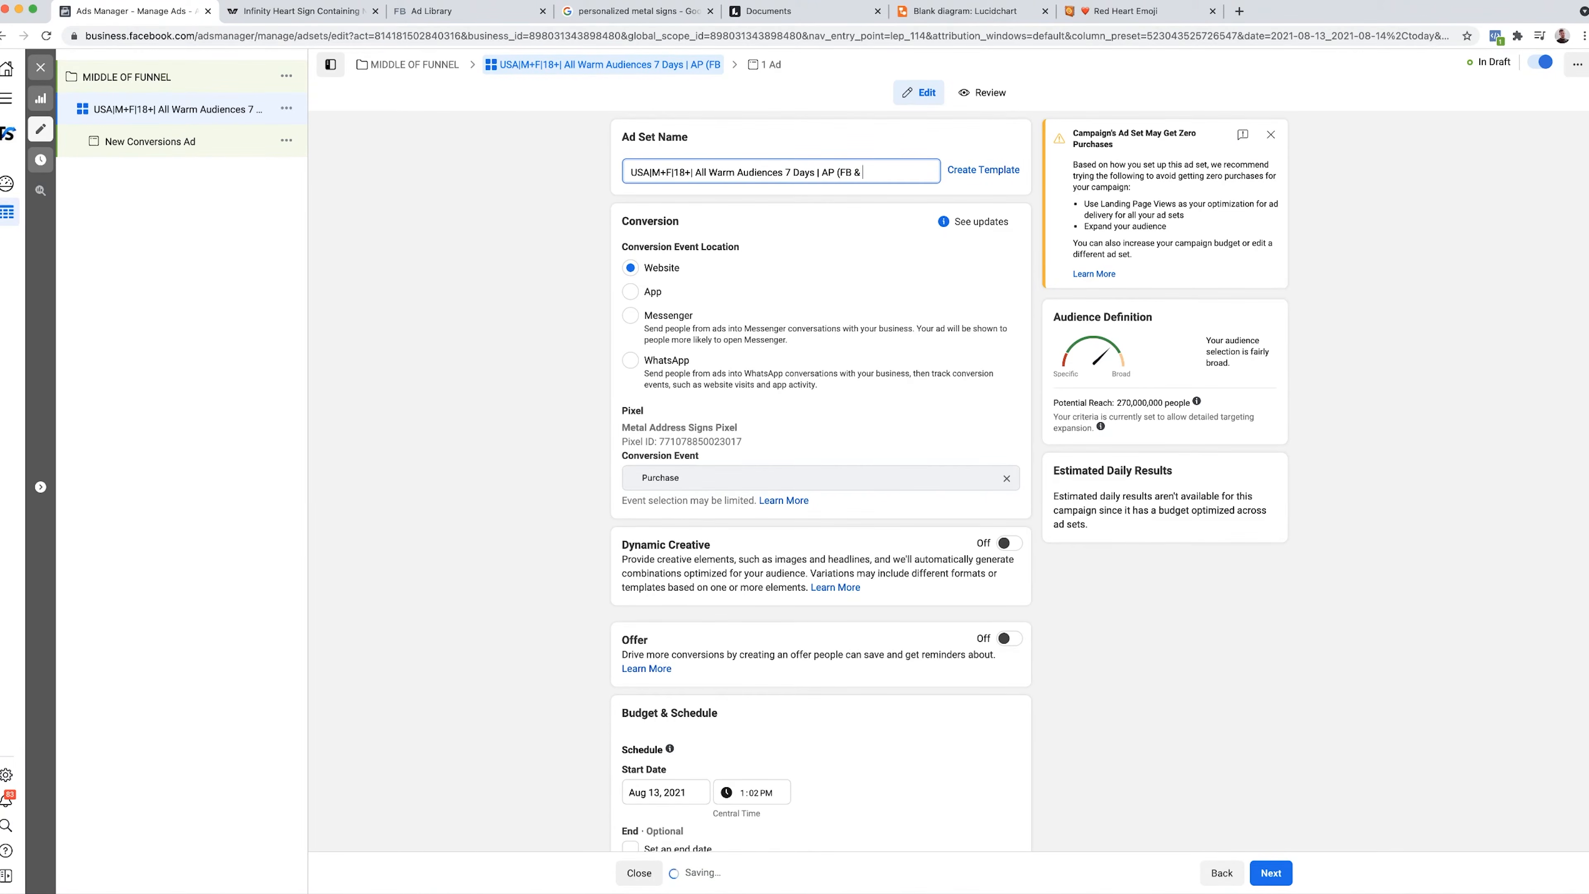
pyautogui.write('IG) | oPY')
pyautogui.press('BackSpace')
pyautogui.write('UR')
# - Create a website custom audience of all website visitors with 7 days' retention, named "TS - Website Visitors 7 Days"
pyautogui.scroll(-7, 757, 629)
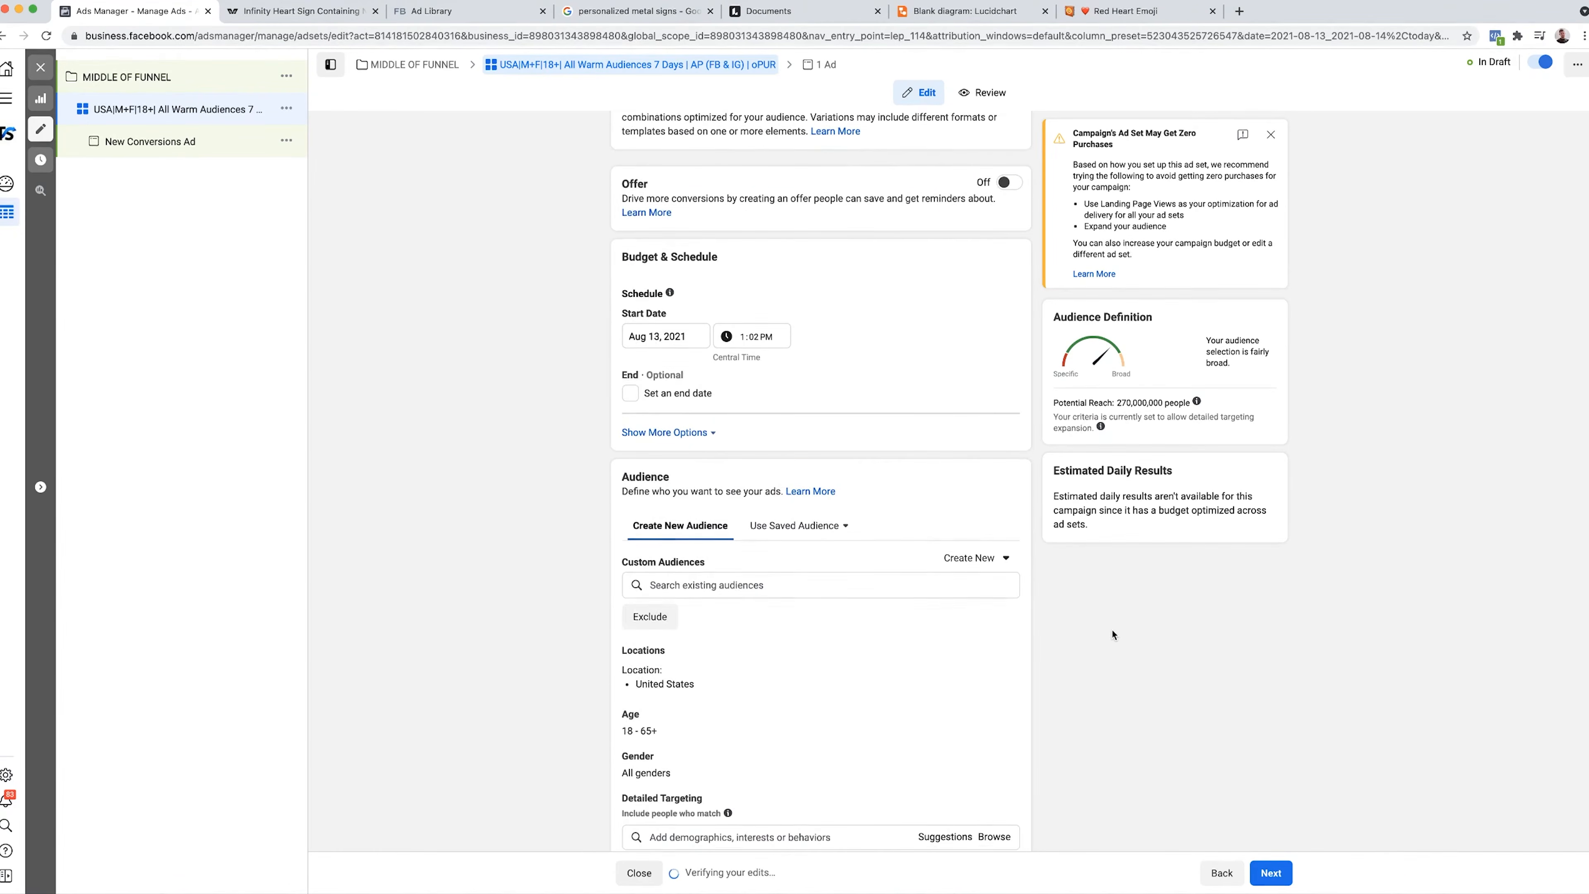
pyautogui.click(975, 558)
pyautogui.click(975, 611)
pyautogui.click(644, 307)
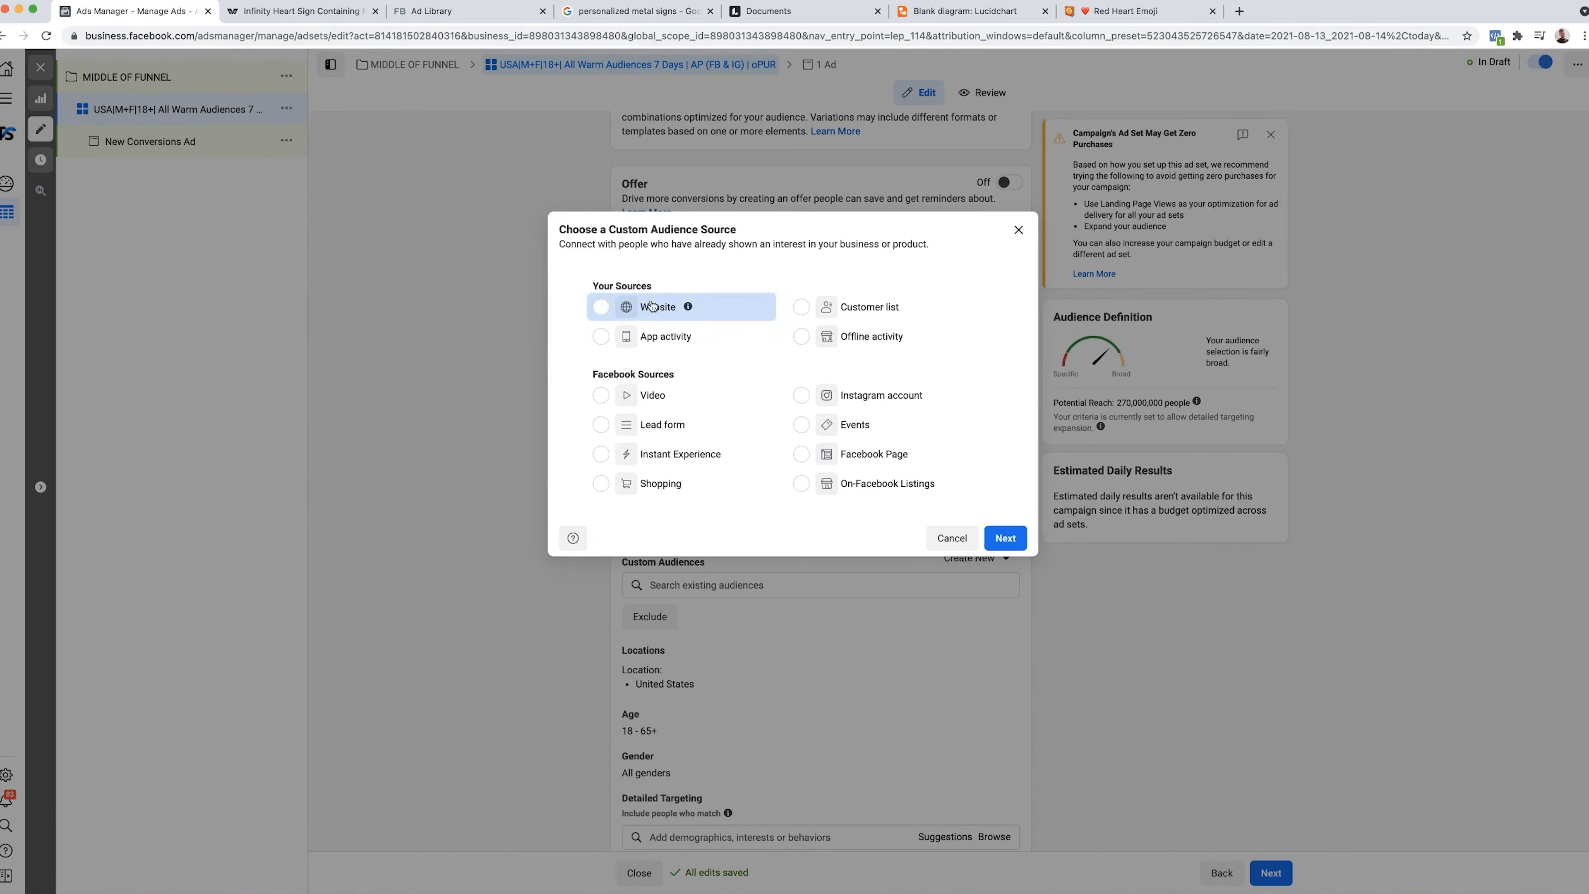
pyautogui.click(1005, 538)
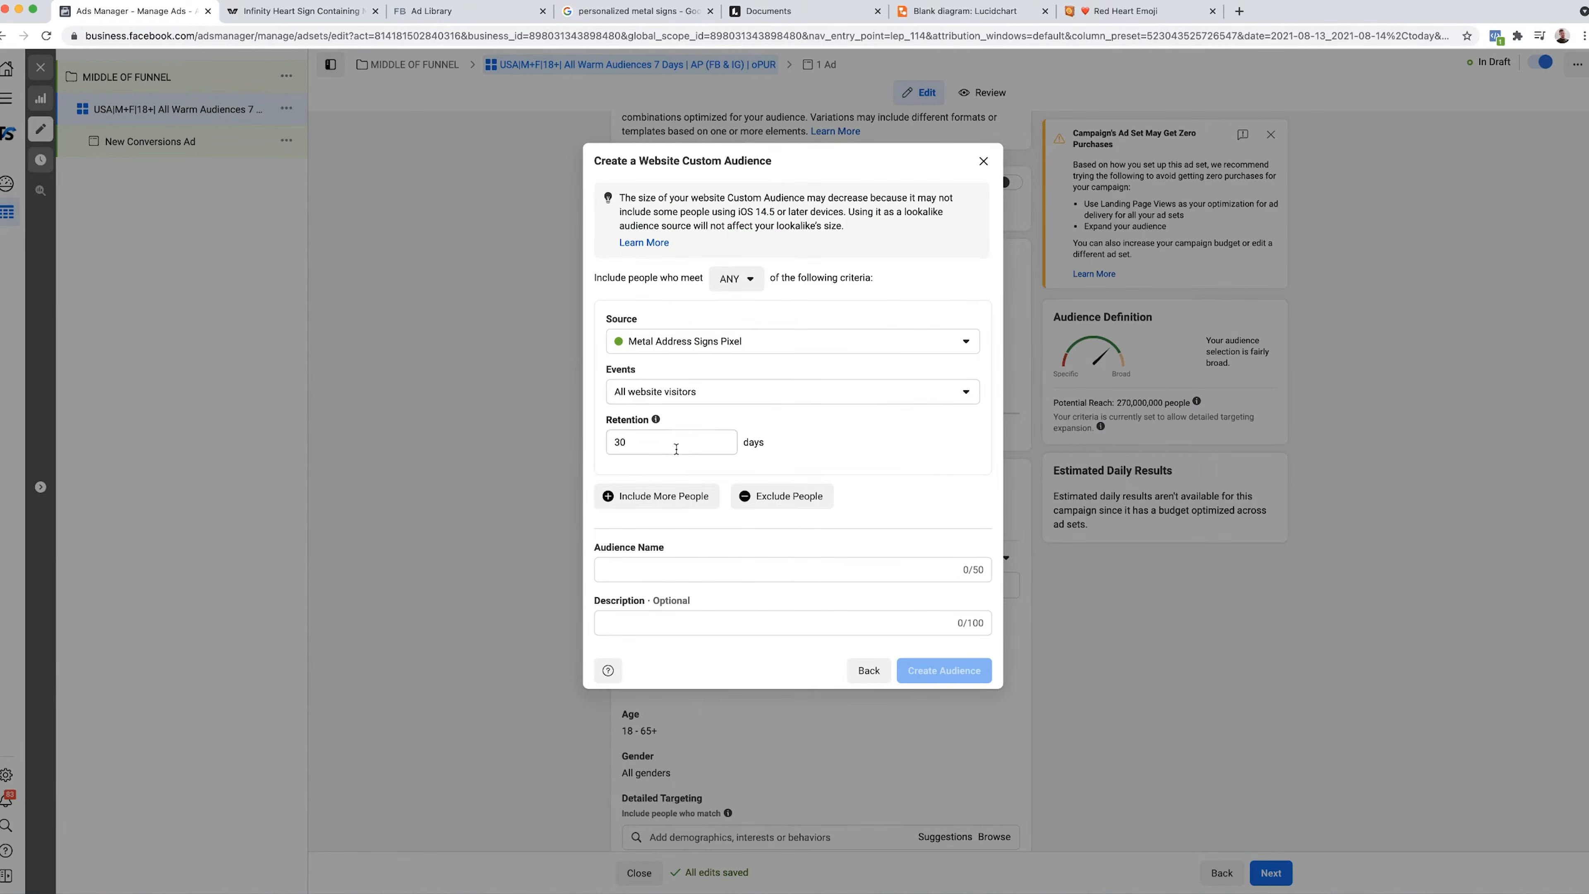
pyautogui.click(689, 442)
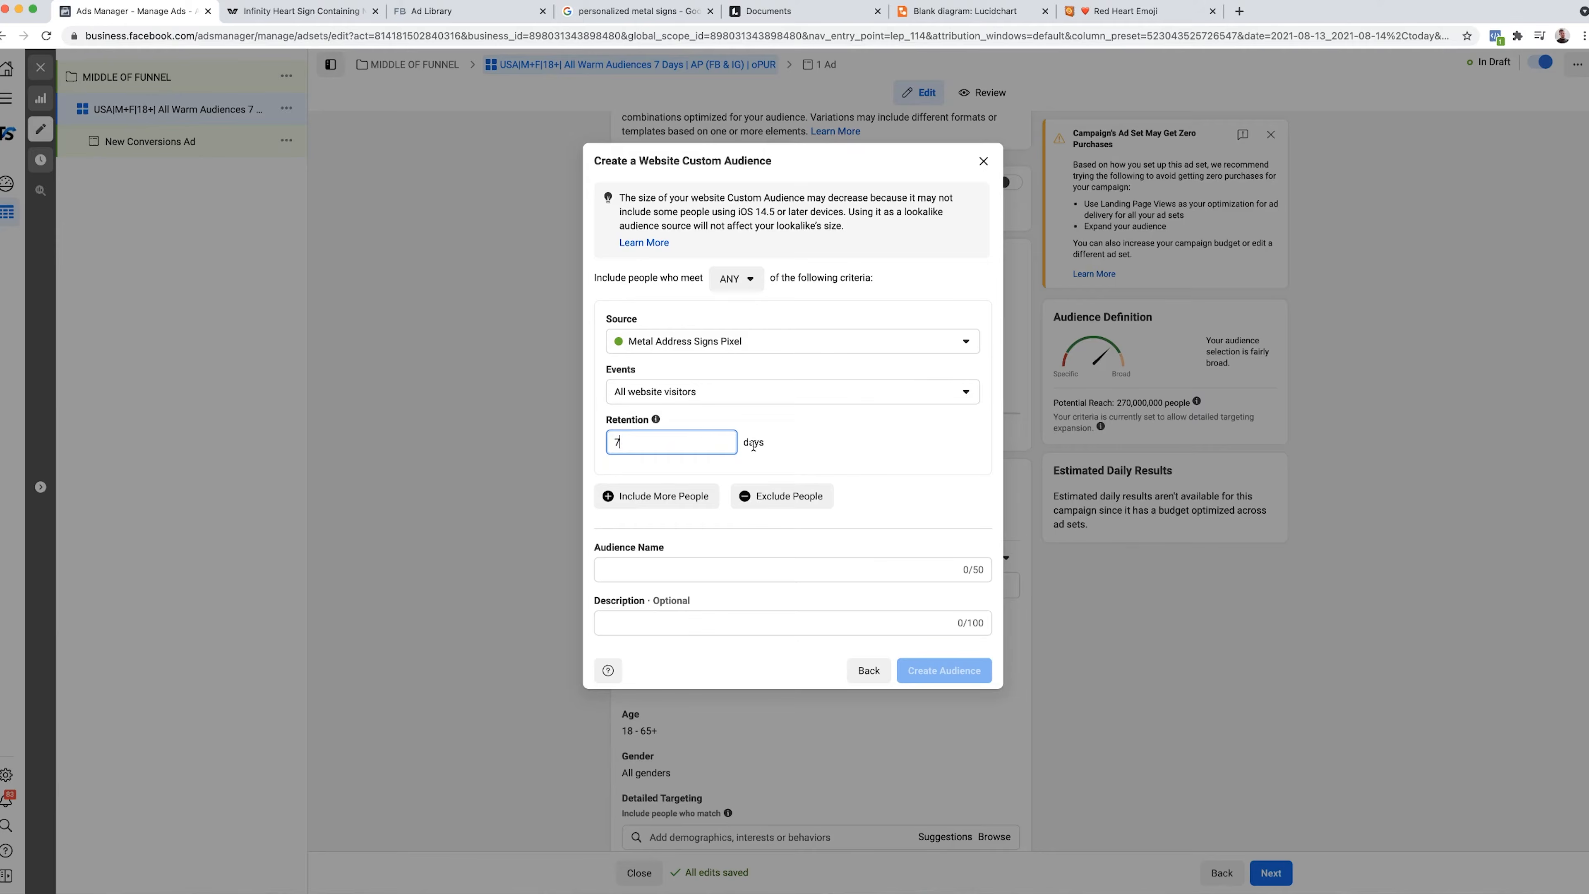
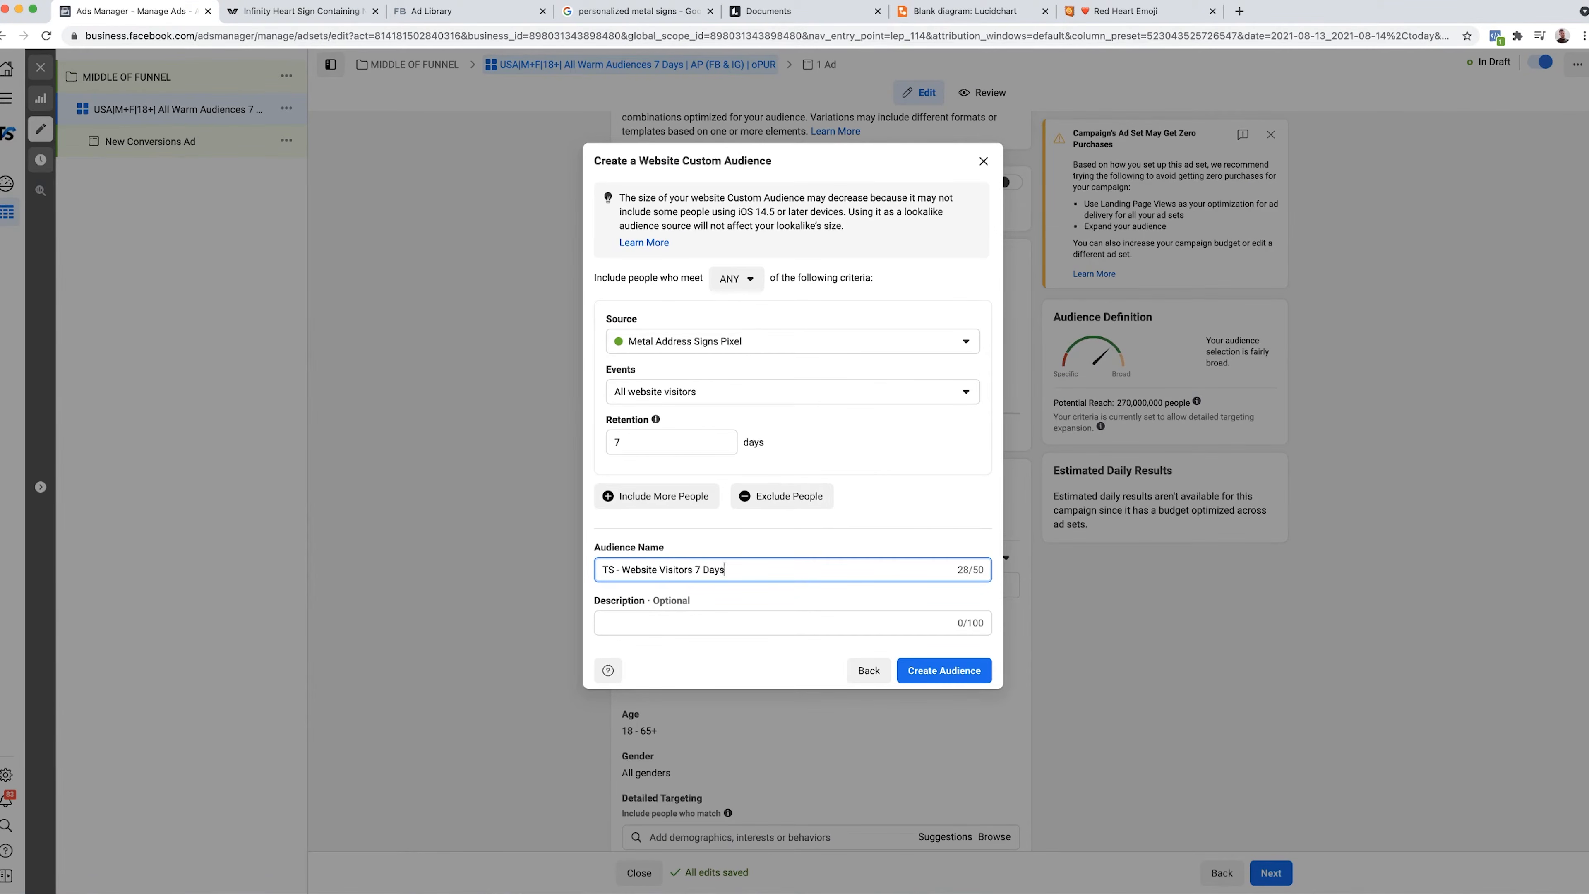
pyautogui.click(944, 670)
# - Create an Instagram custom audience of everyone who engaged with metaladdresssigns, 7 days' retention, named "TS - IG Engagement 7 Days"
pyautogui.click(866, 534)
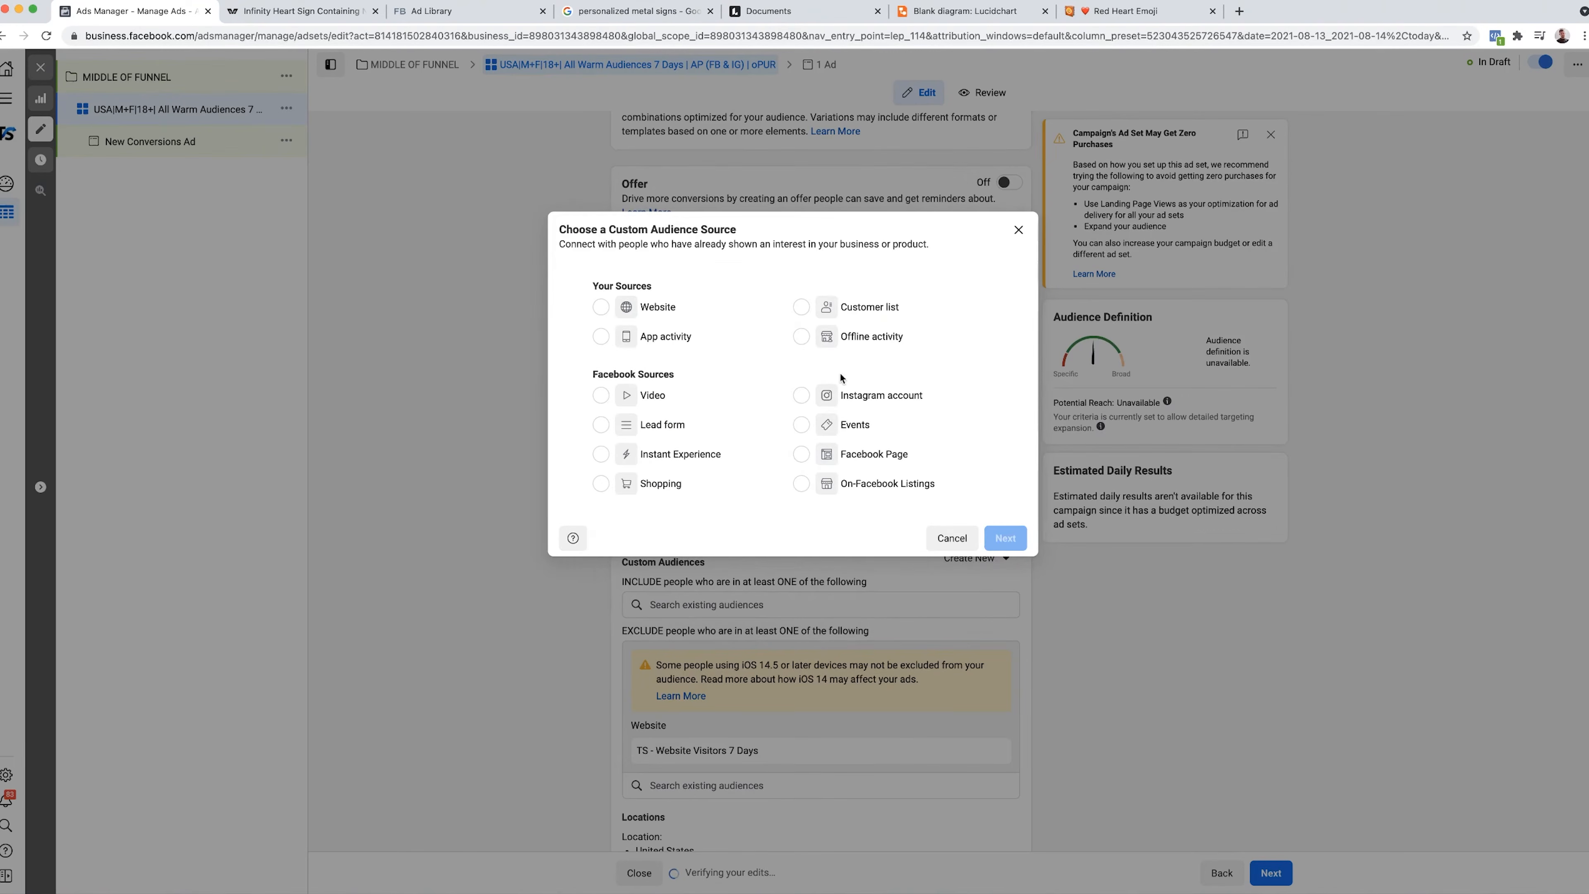
pyautogui.click(813, 394)
pyautogui.click(1003, 537)
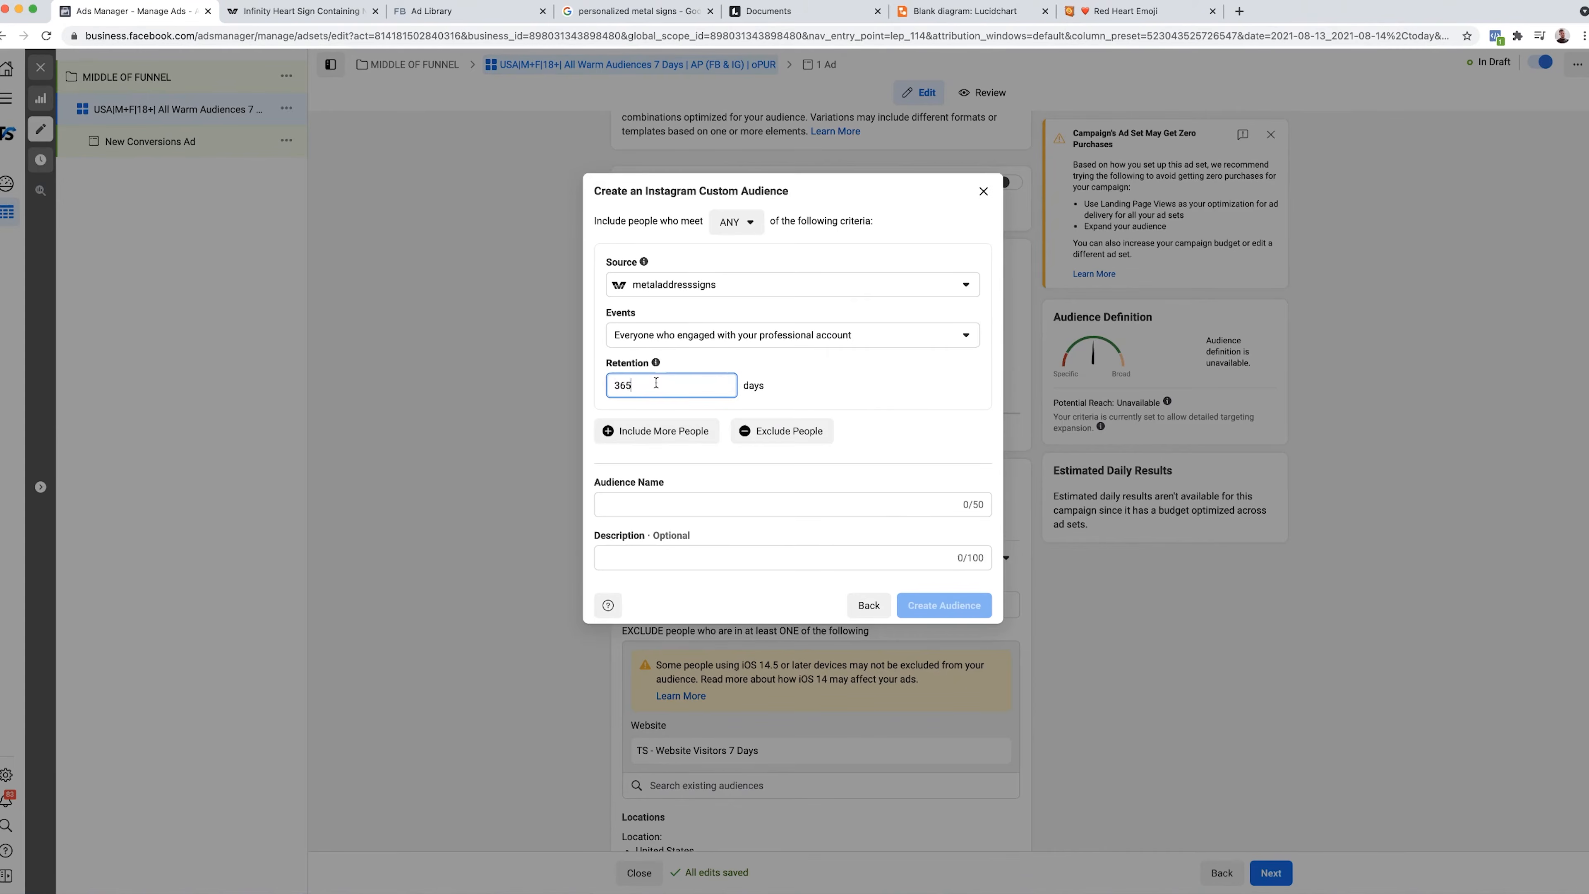
pyautogui.click(656, 502)
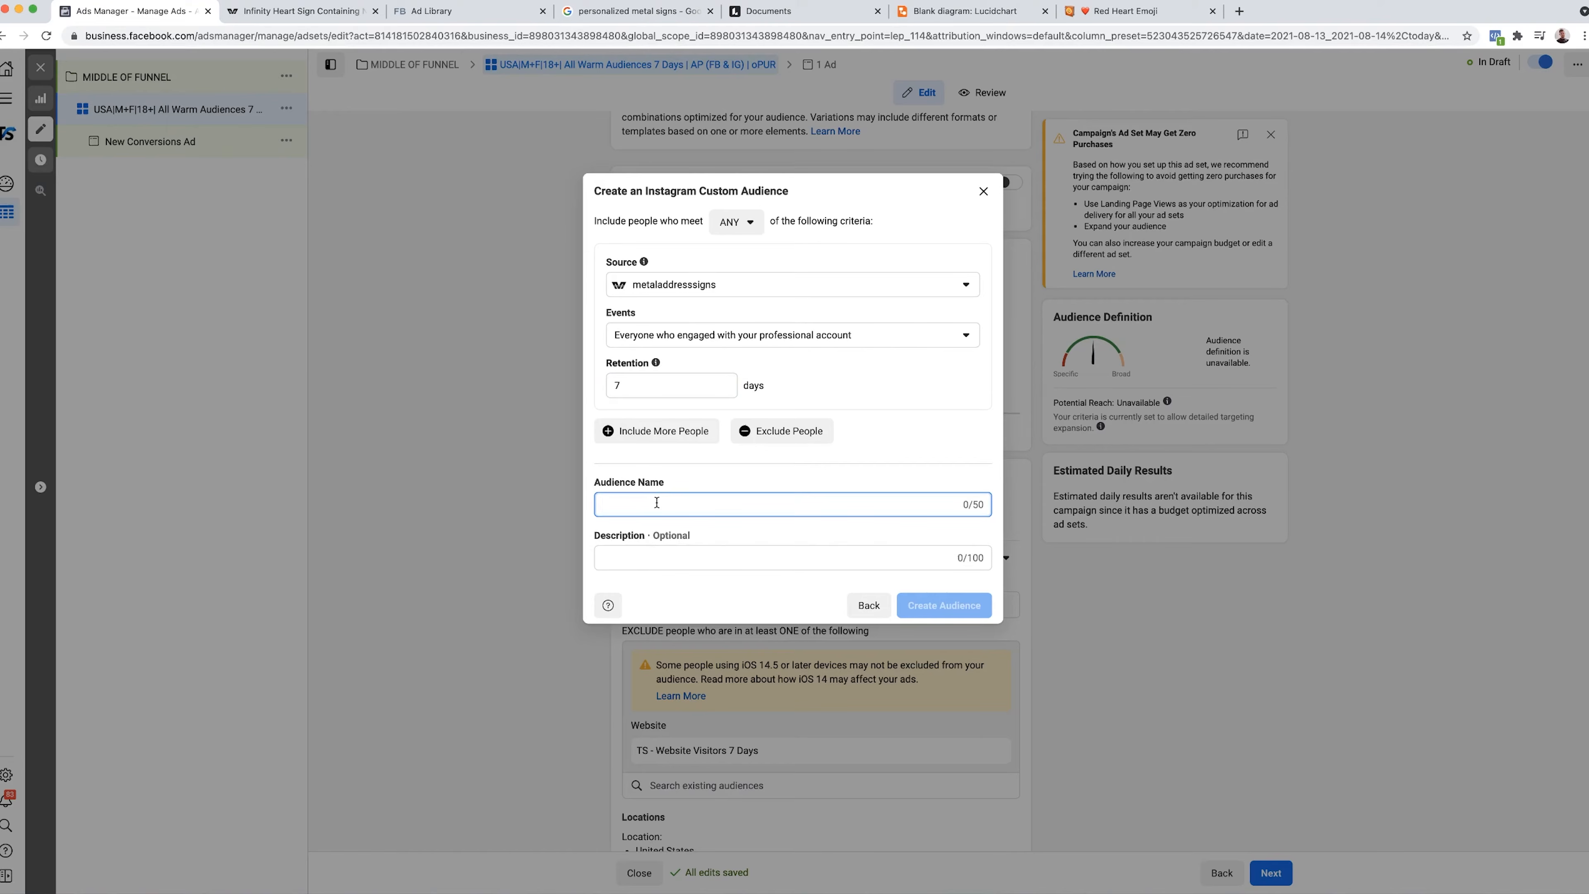
pyautogui.write('TS - IG Engagement')
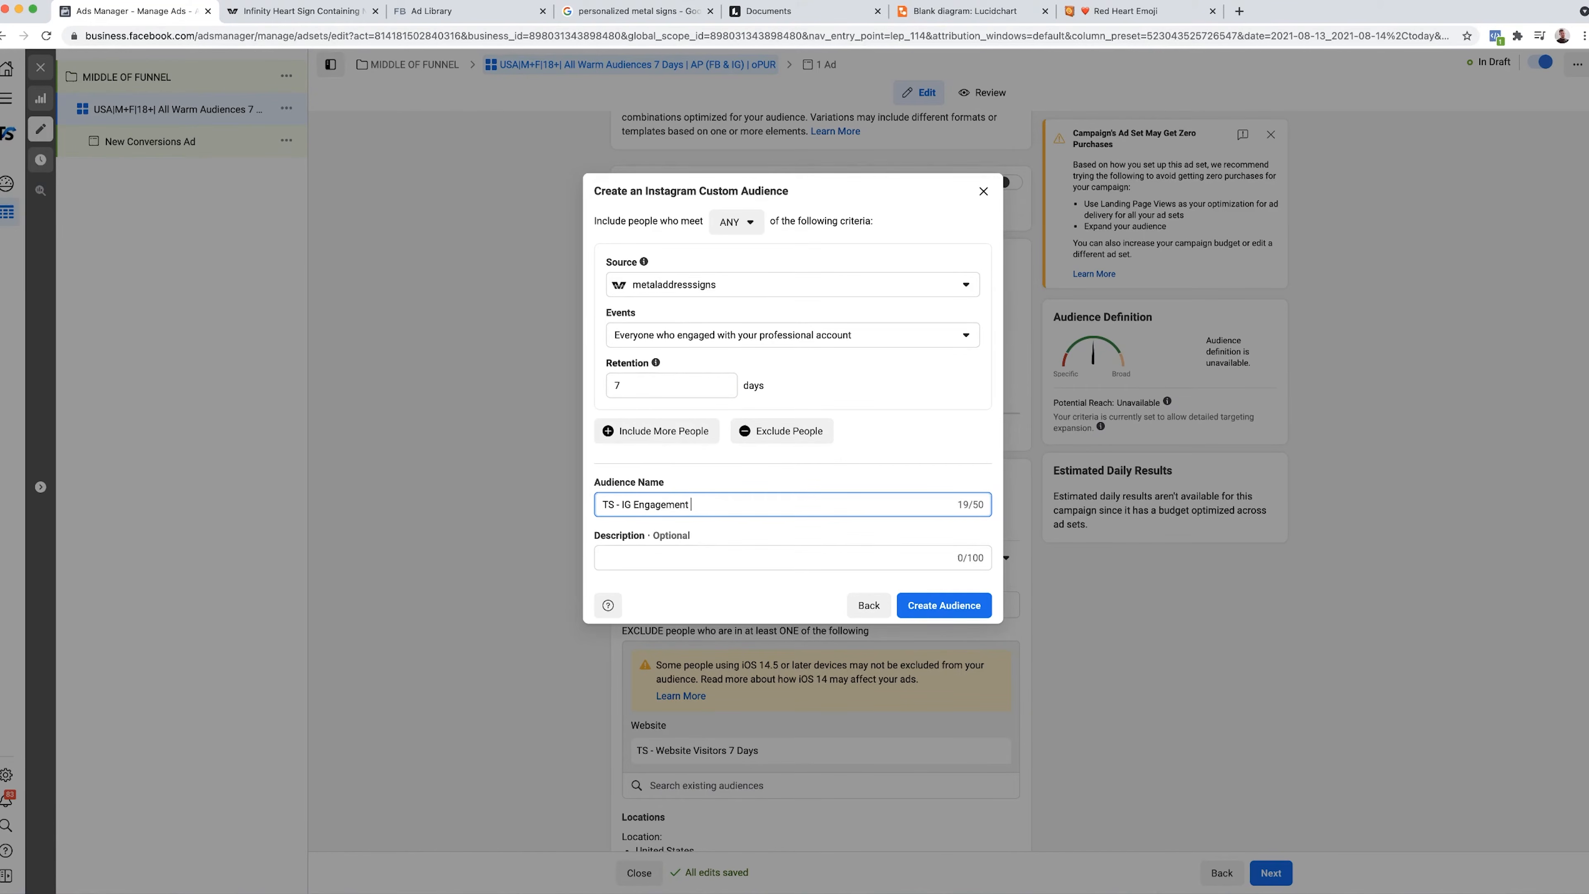
pyautogui.write(' 7 Days')
pyautogui.press('Return')
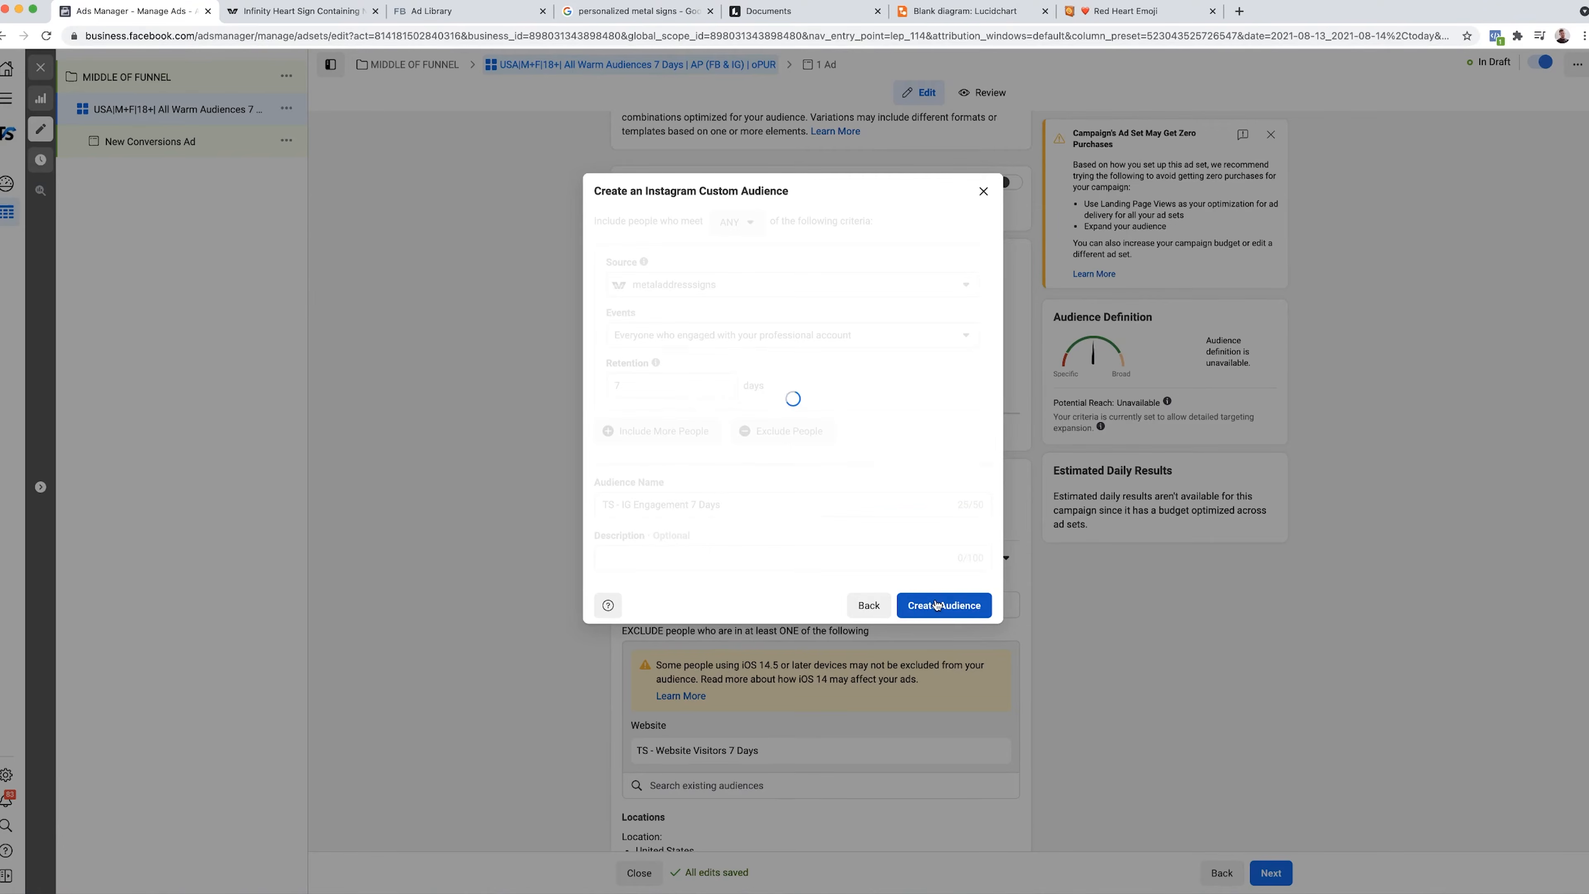
# - Create a Facebook Page custom audience of everyone who engaged with Metal Address Signs, 7 days' retention, named "TS - FB Engagement 7 Days"
pyautogui.click(754, 543)
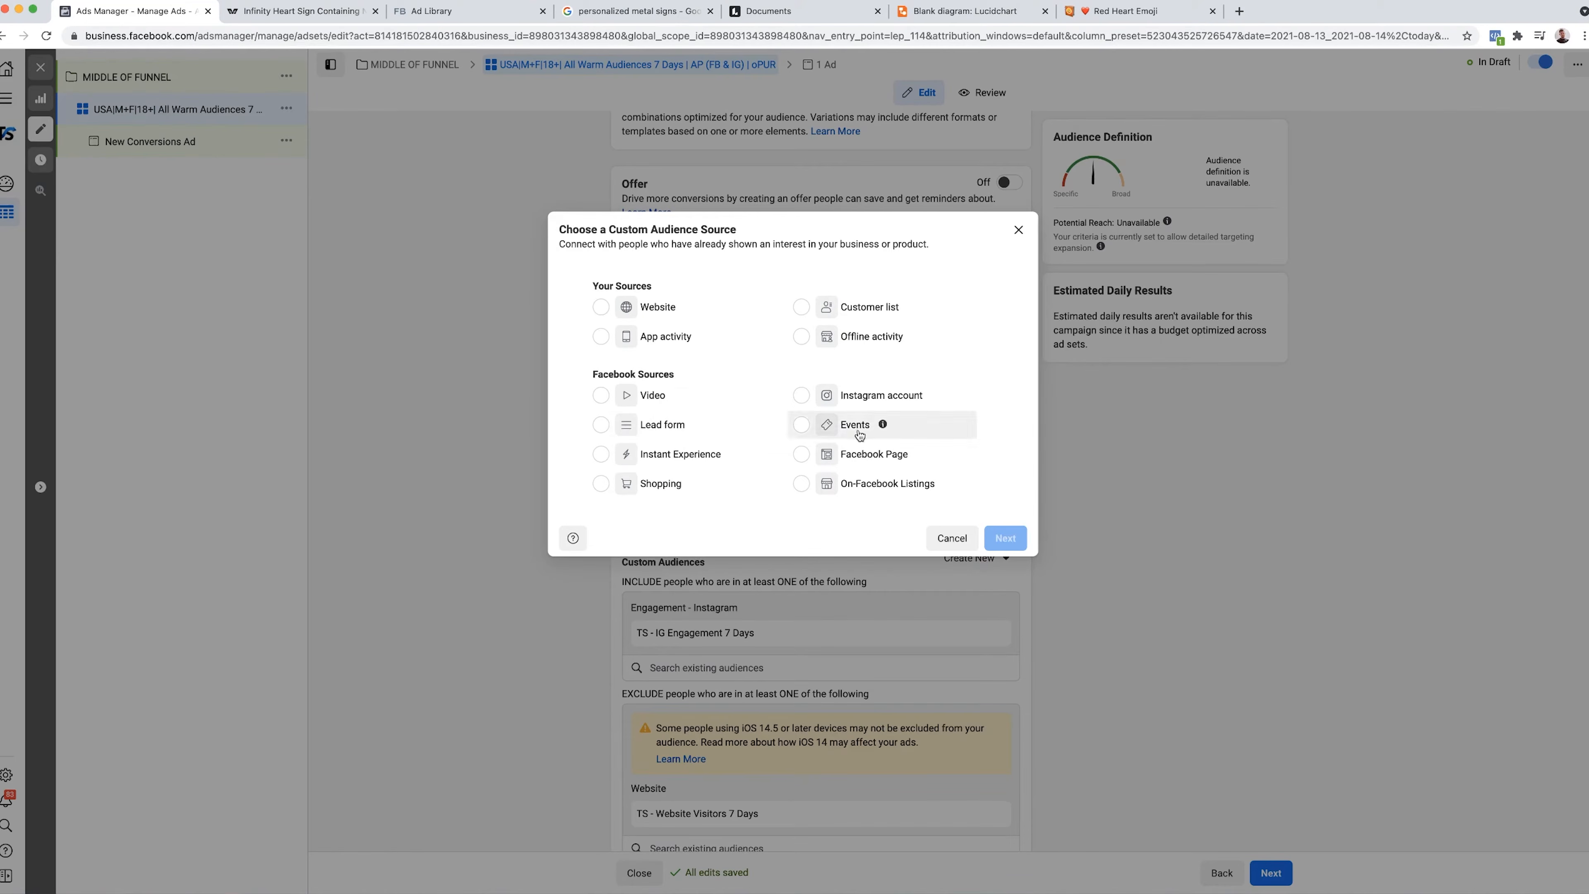
pyautogui.click(804, 454)
pyautogui.click(1005, 539)
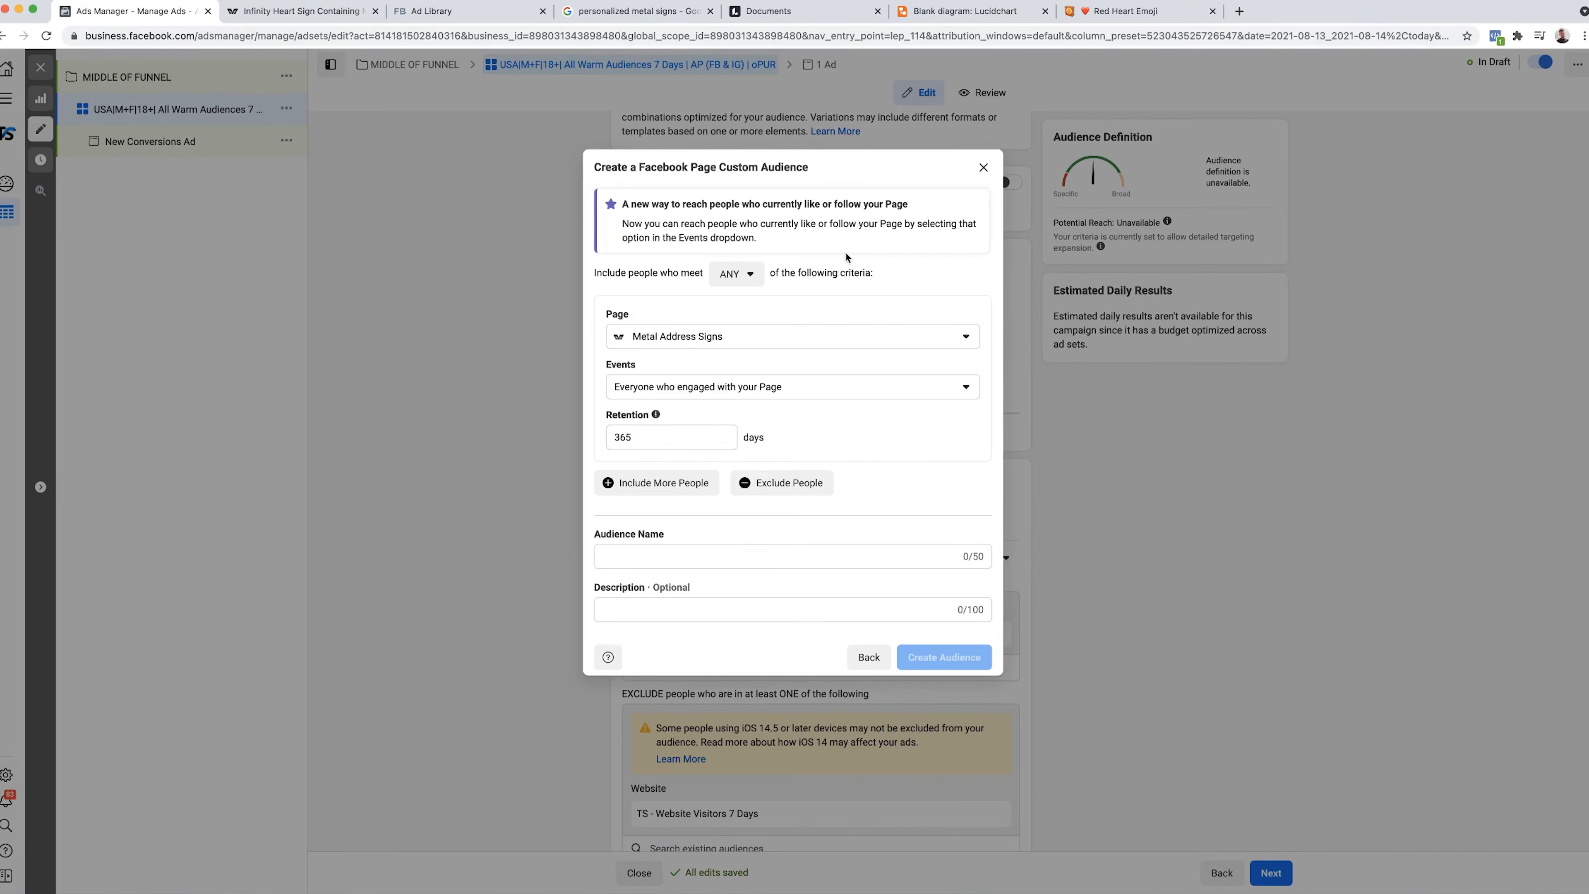
pyautogui.click(681, 440)
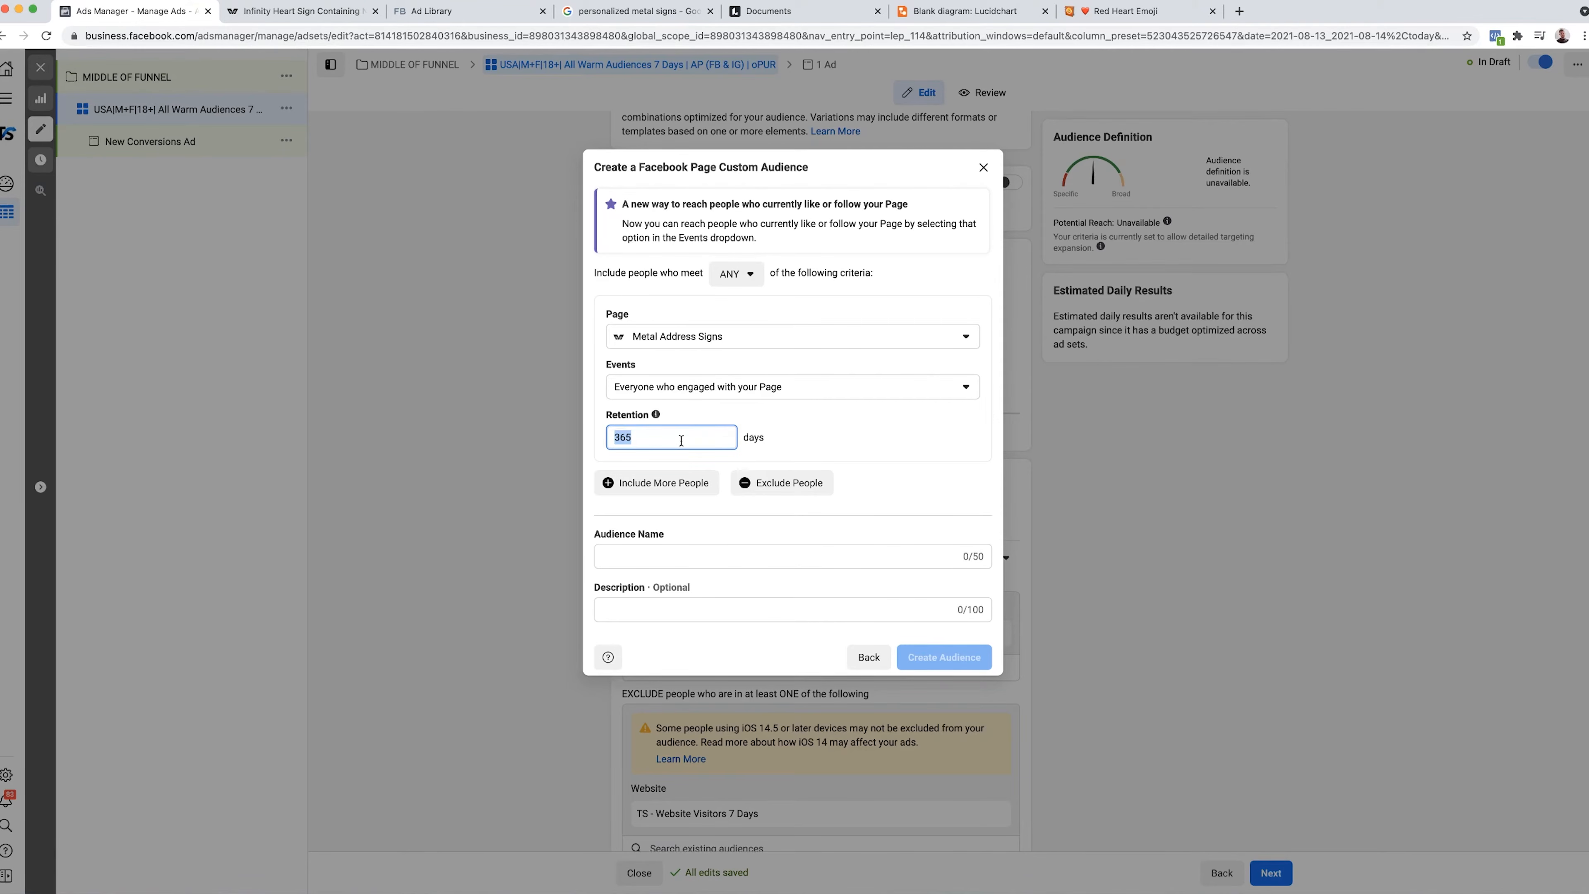
pyautogui.write('7')
pyautogui.click(674, 556)
pyautogui.write('T')
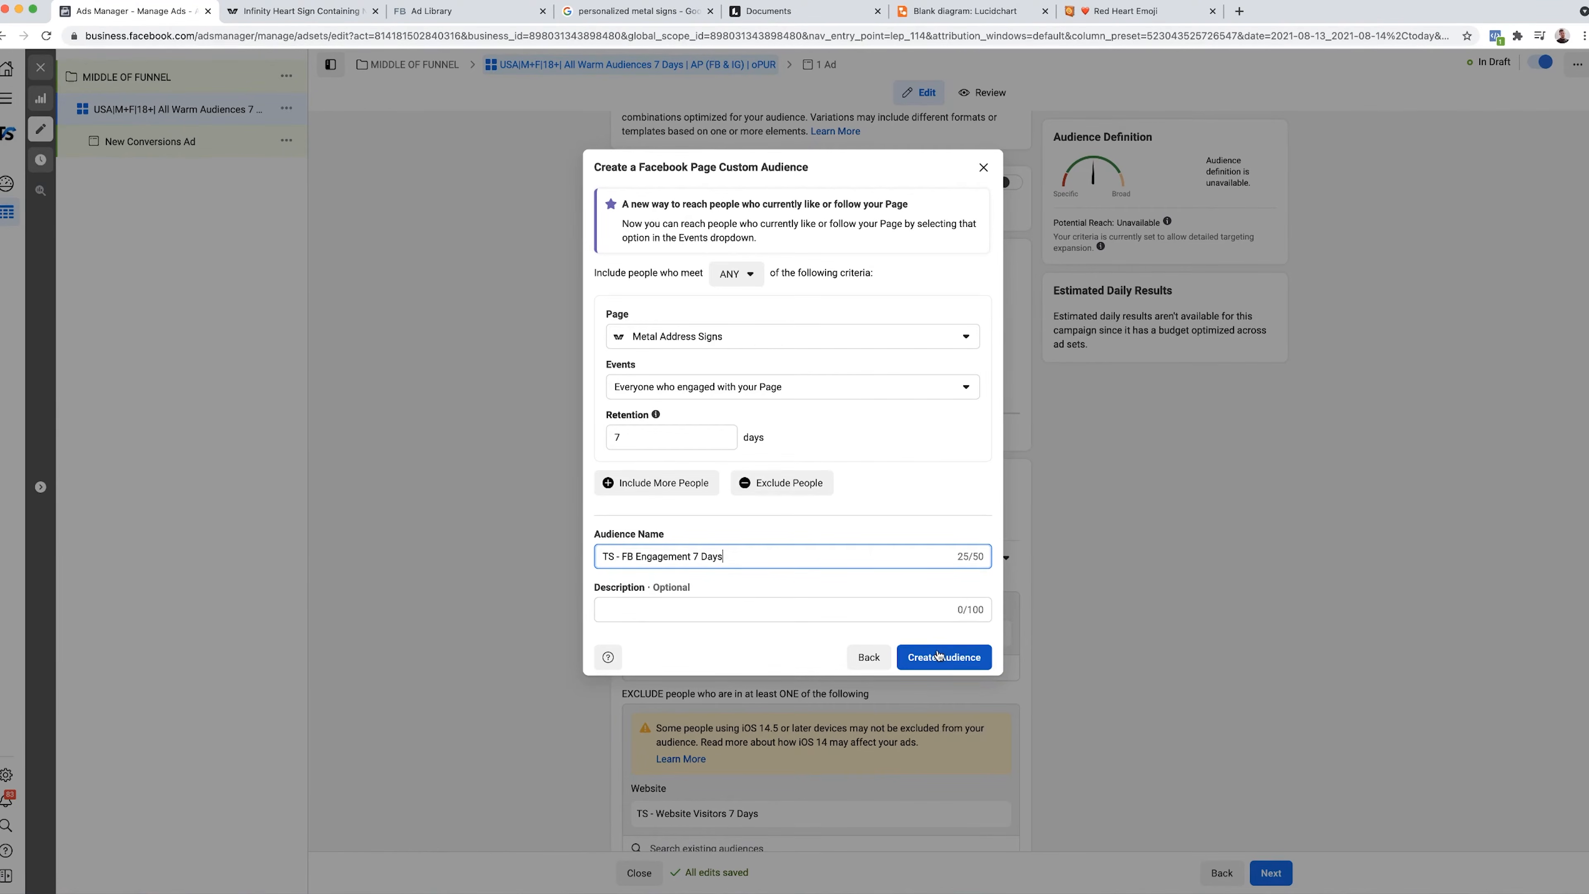
pyautogui.click(944, 656)
# - Move the TS - Website Visitors 7 Days audience from the excluded to the included custom audiences
pyautogui.scroll(-2, 972, 597)
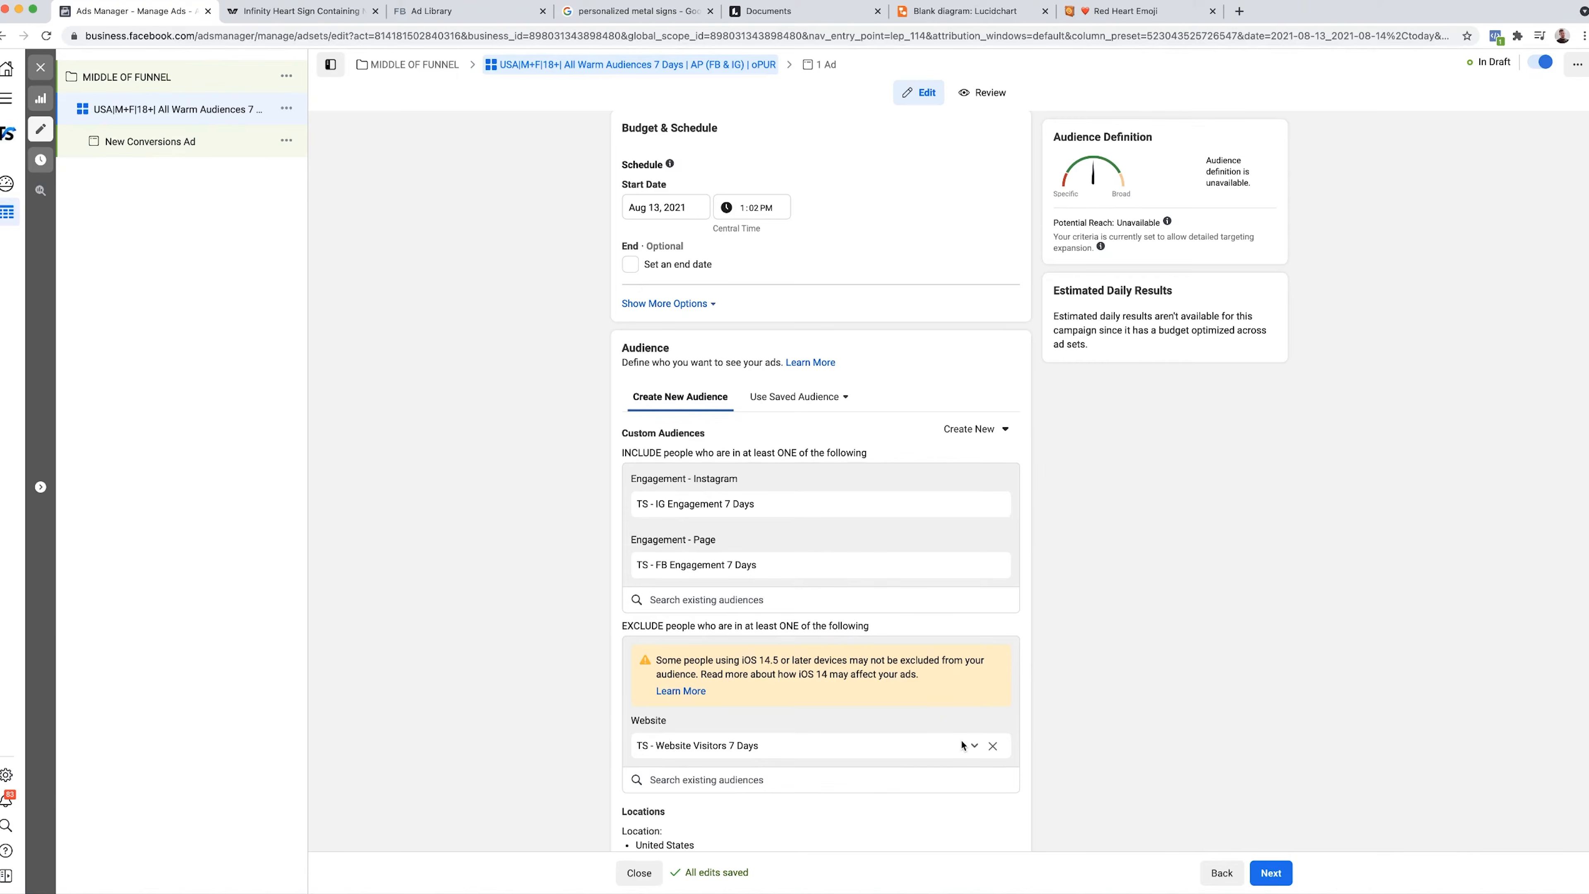
pyautogui.click(973, 745)
pyautogui.click(914, 760)
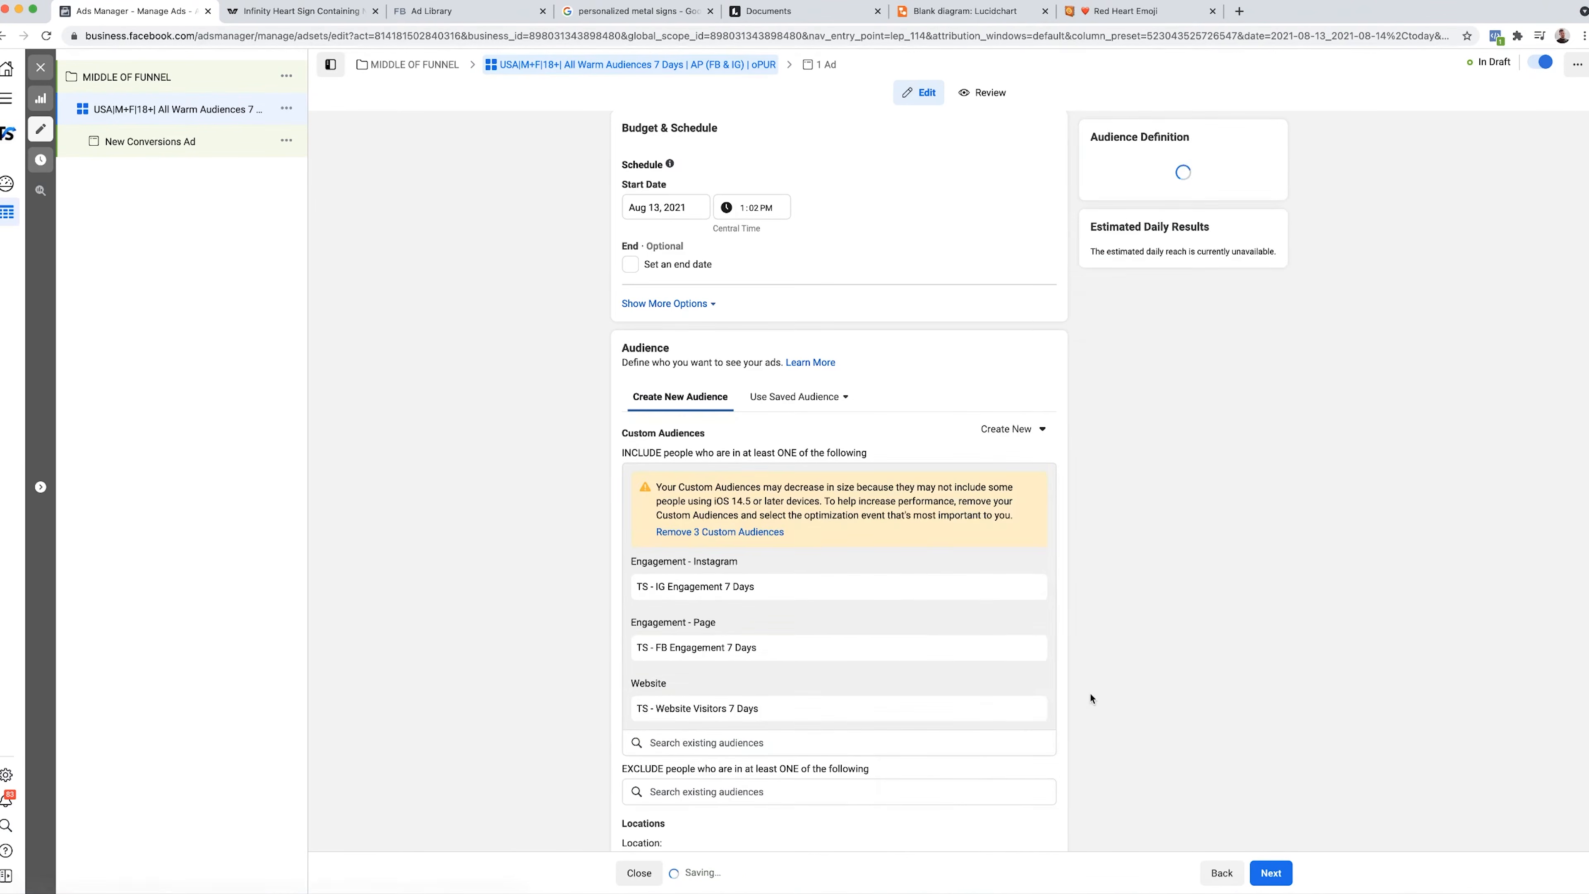
# - Search the existing audiences for purchase and exclude TS - Purchase 180 Days from the ad set
pyautogui.scroll(-2, 1090, 693)
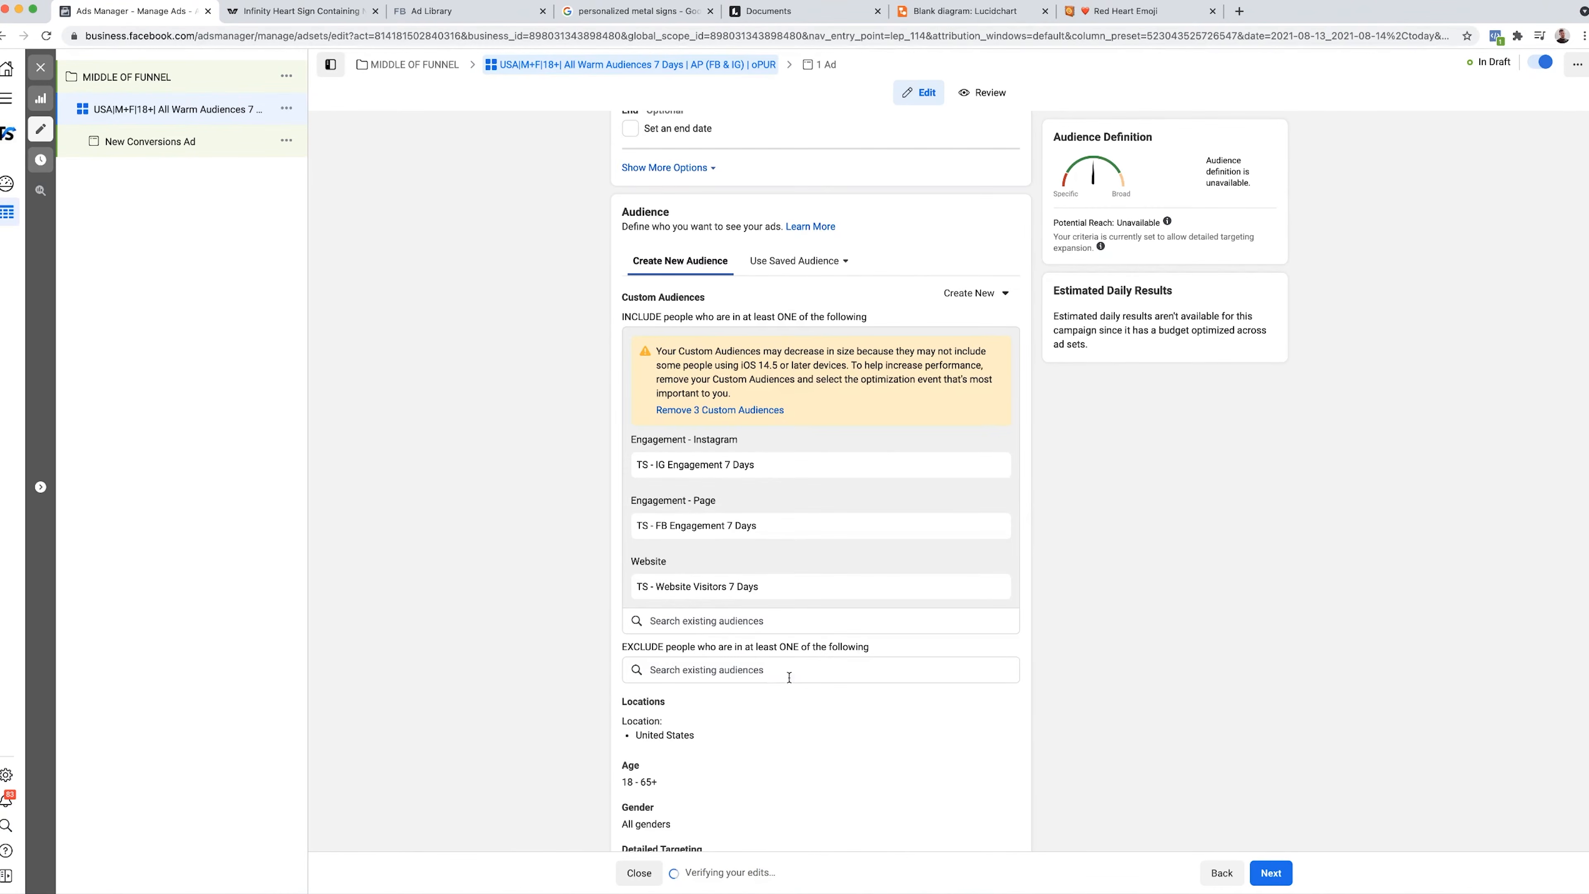
pyautogui.click(968, 292)
pyautogui.click(774, 670)
pyautogui.write('ts purch')
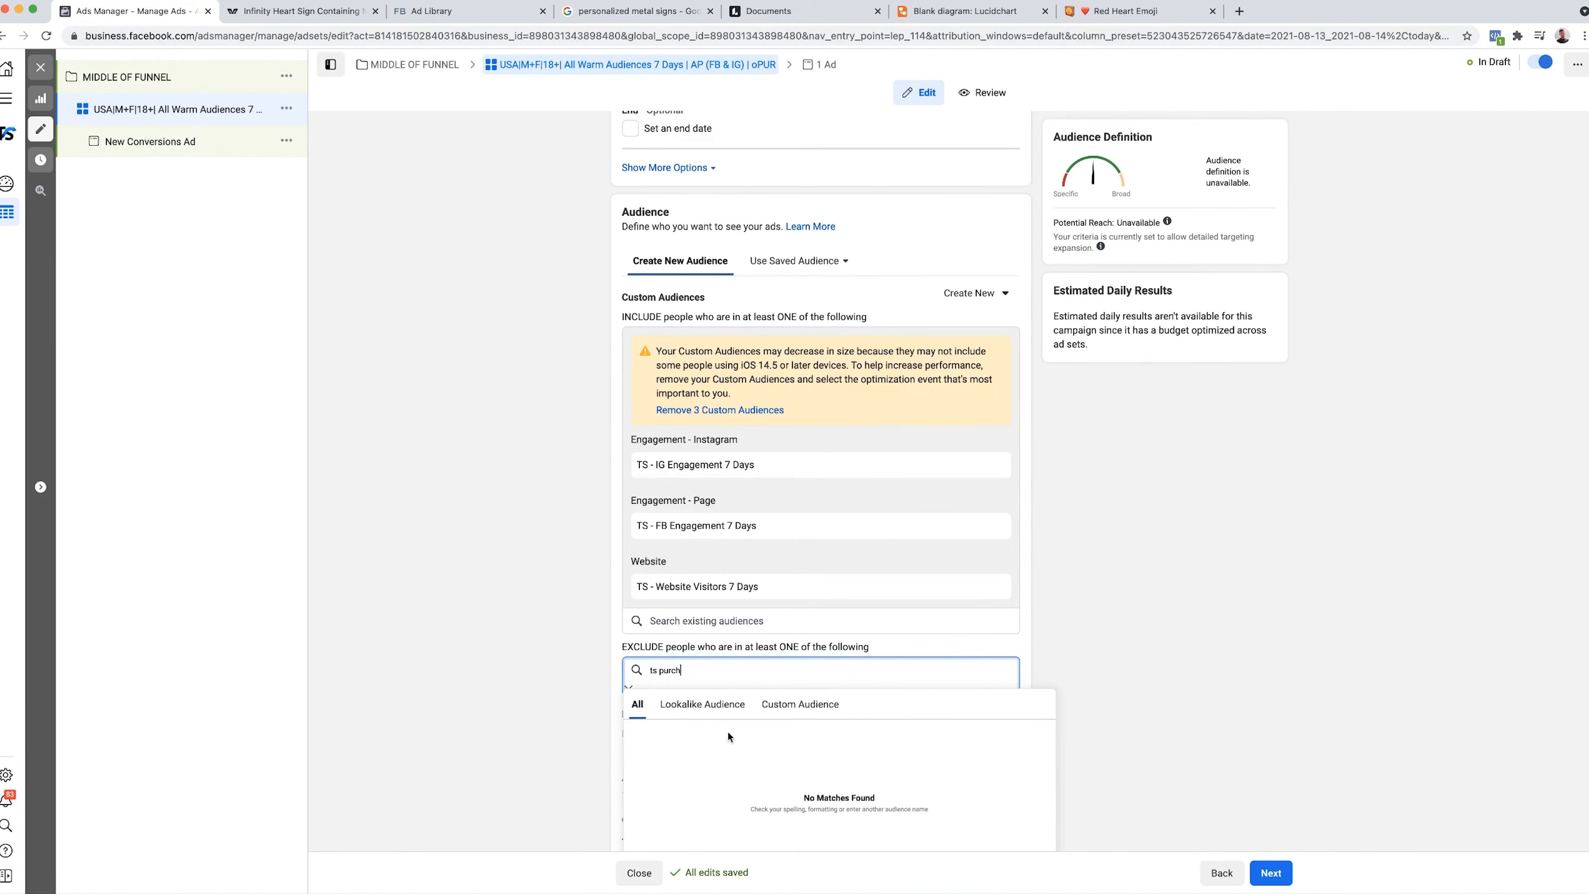
pyautogui.scroll(-1, 727, 737)
pyautogui.press('super+a')
pyautogui.write('purchase')
pyautogui.click(706, 696)
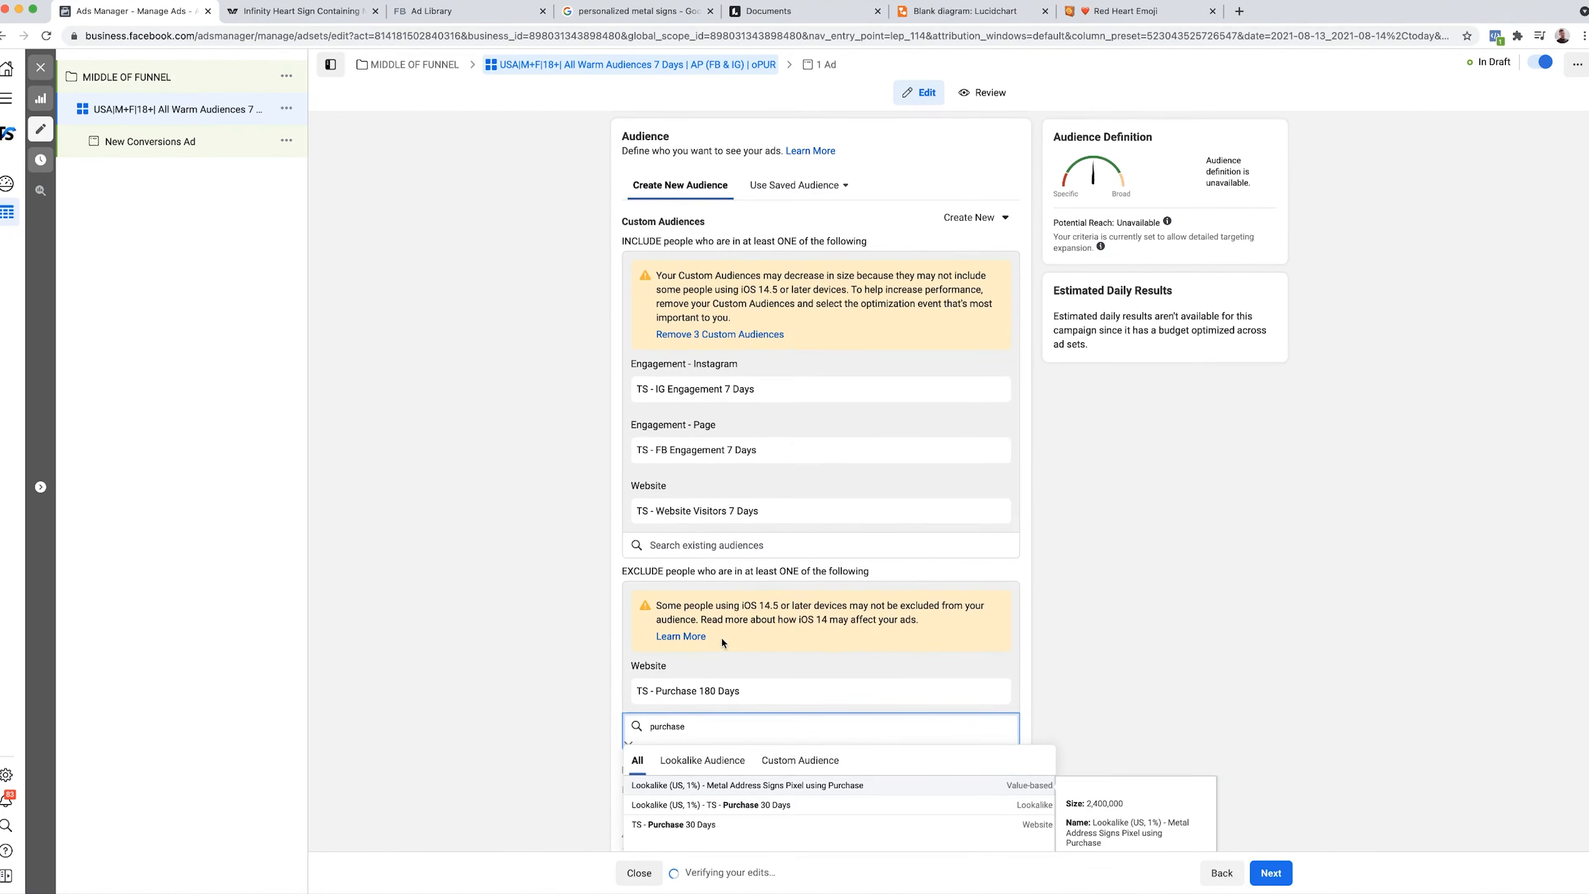
# - Create a website custom audience from AddToCart events, 7 days' retention, named "TS - Add To Cart 7 Days", and exclude it from the ad set
pyautogui.click(973, 294)
pyautogui.click(971, 213)
pyautogui.click(974, 247)
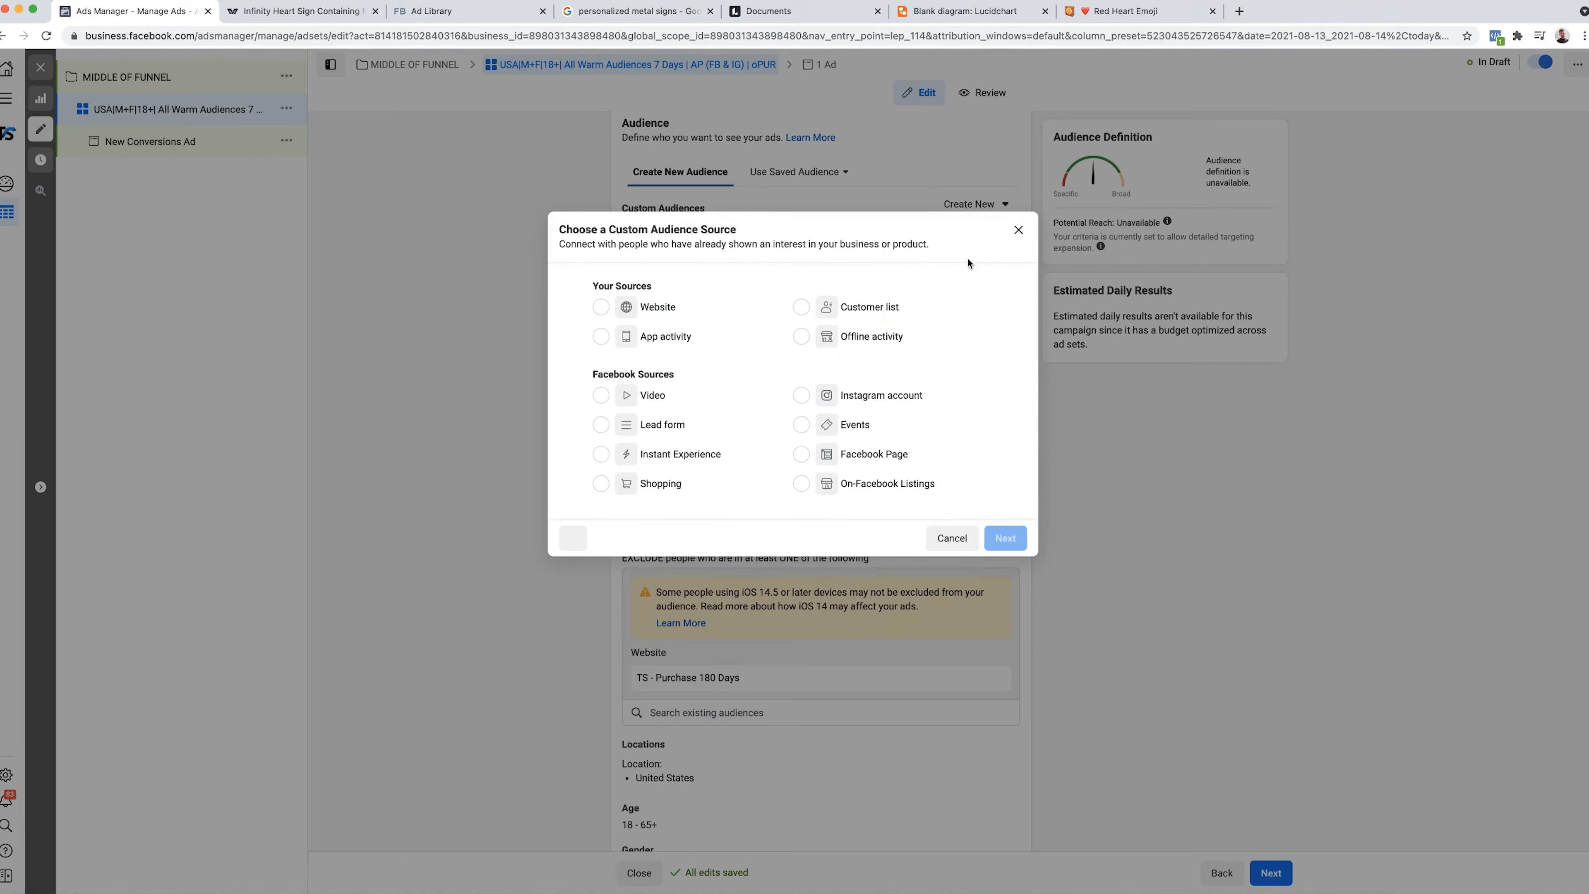
pyautogui.click(601, 307)
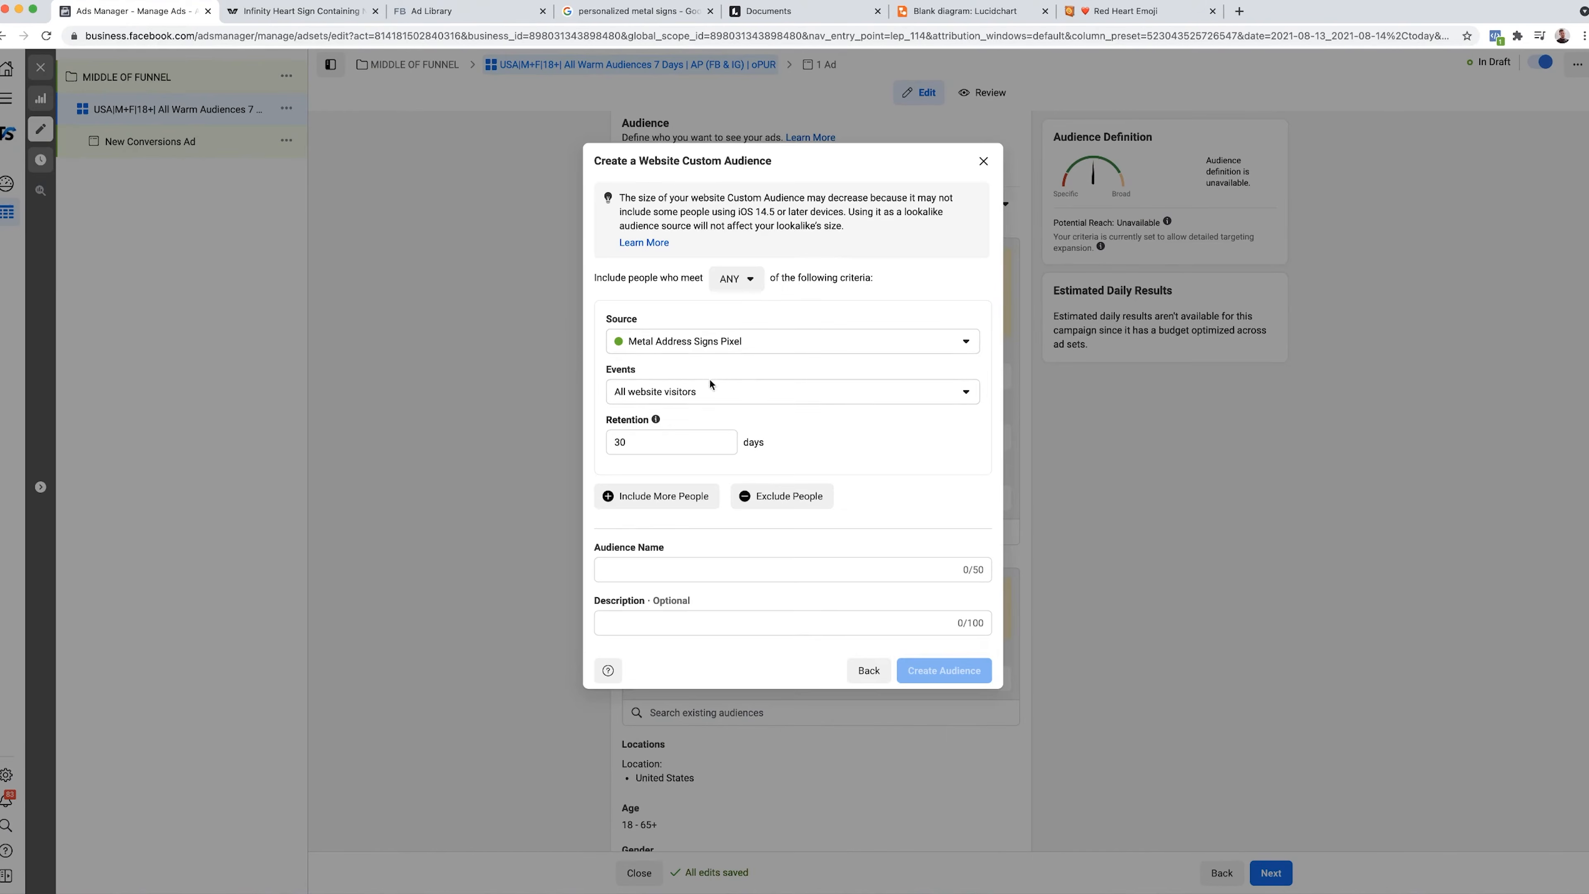
pyautogui.click(710, 393)
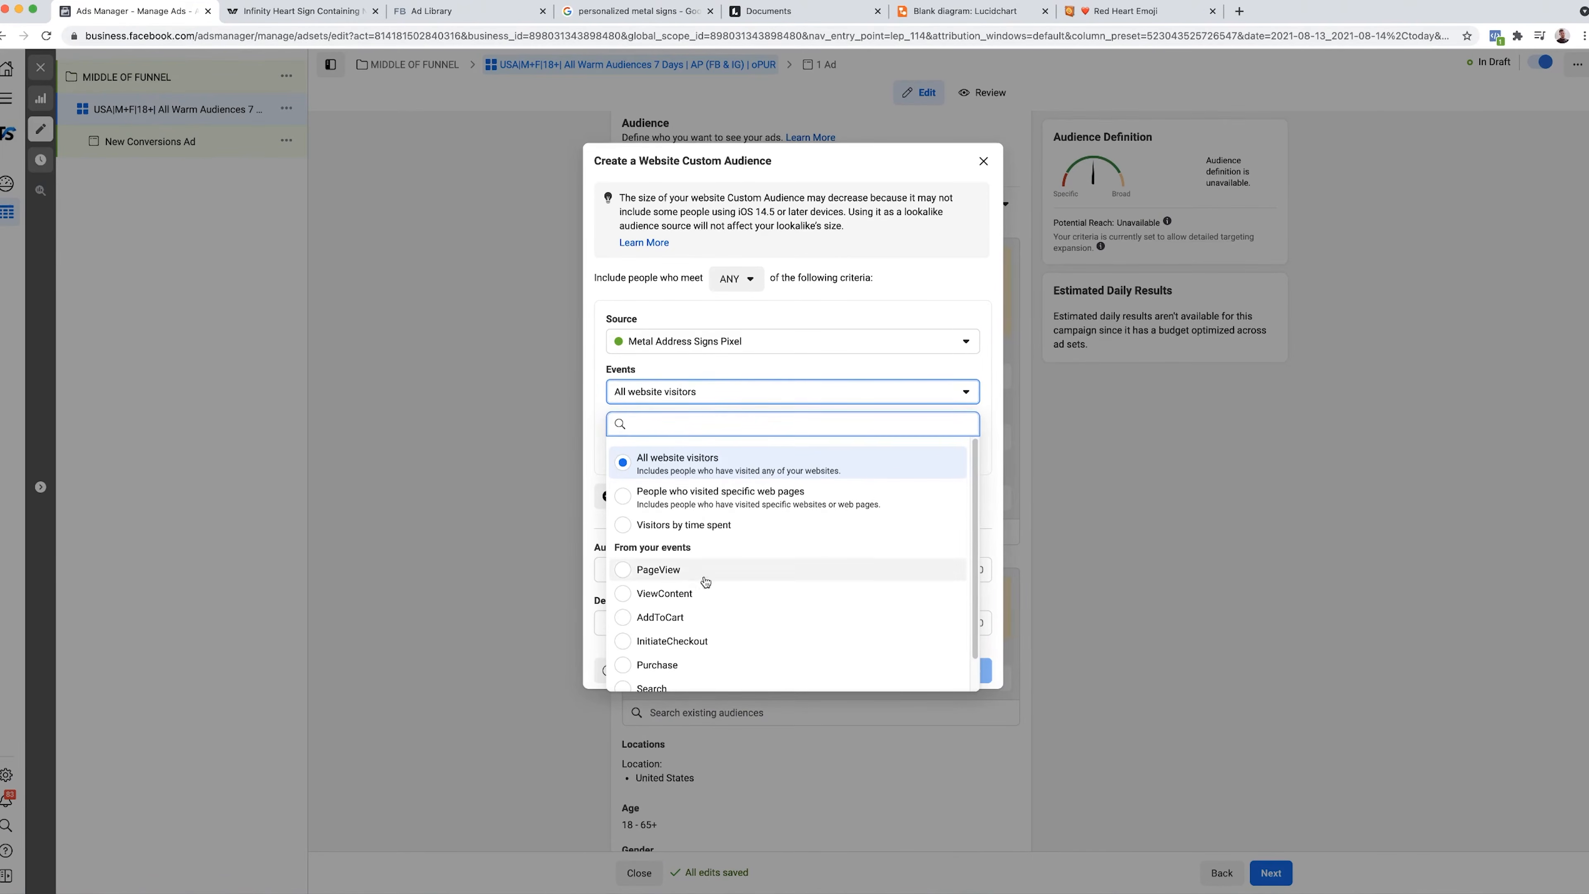
pyautogui.click(711, 619)
pyautogui.doubleClick(656, 436)
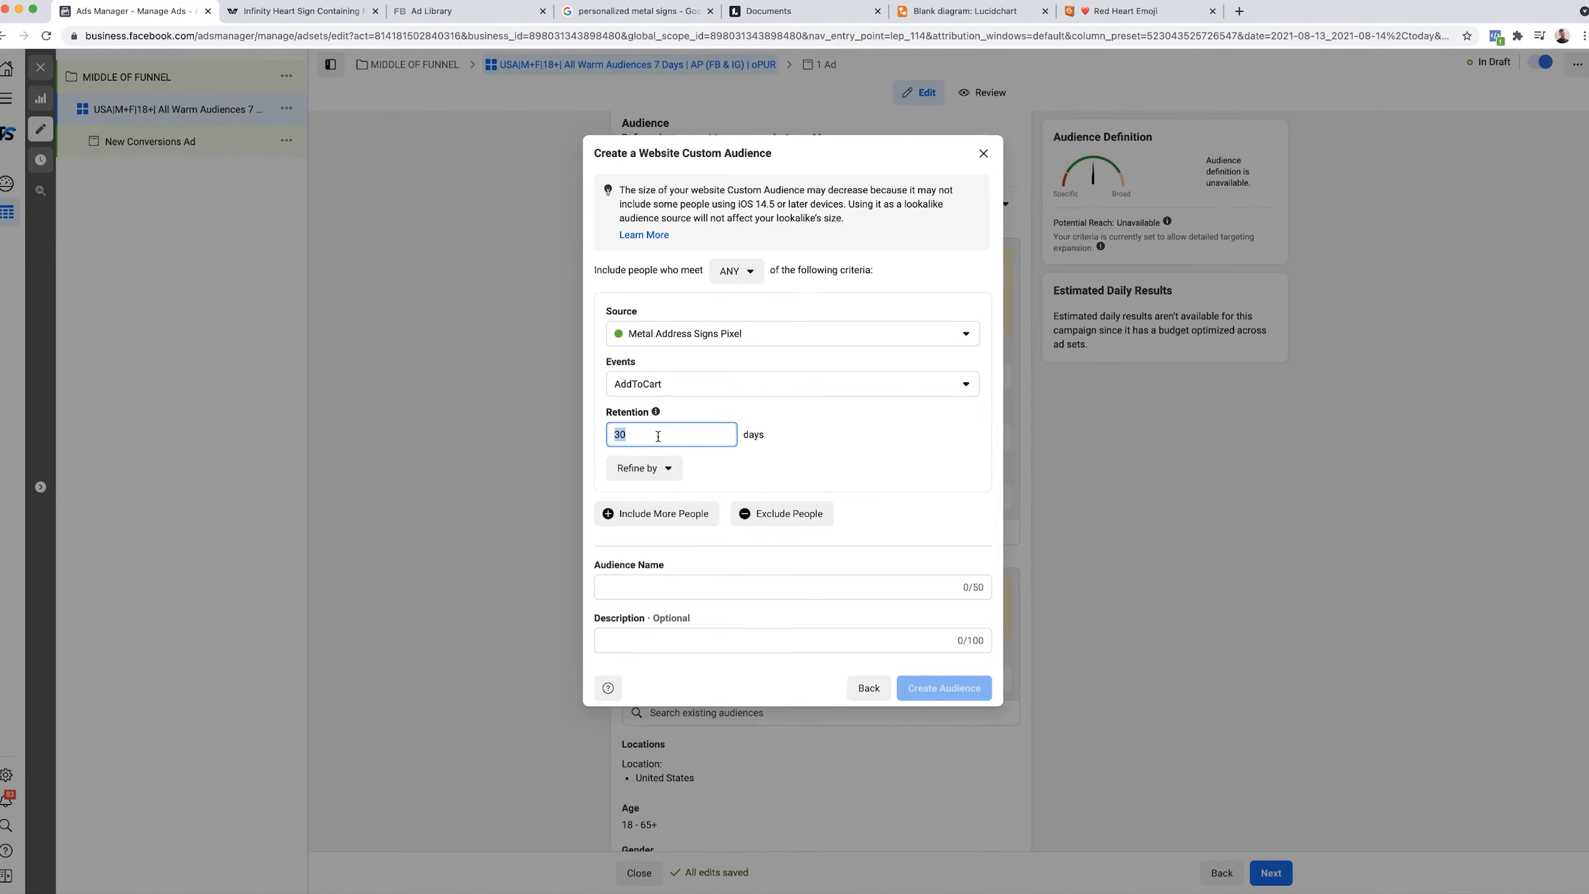
pyautogui.write('7')
pyautogui.click(751, 587)
pyautogui.write('TS')
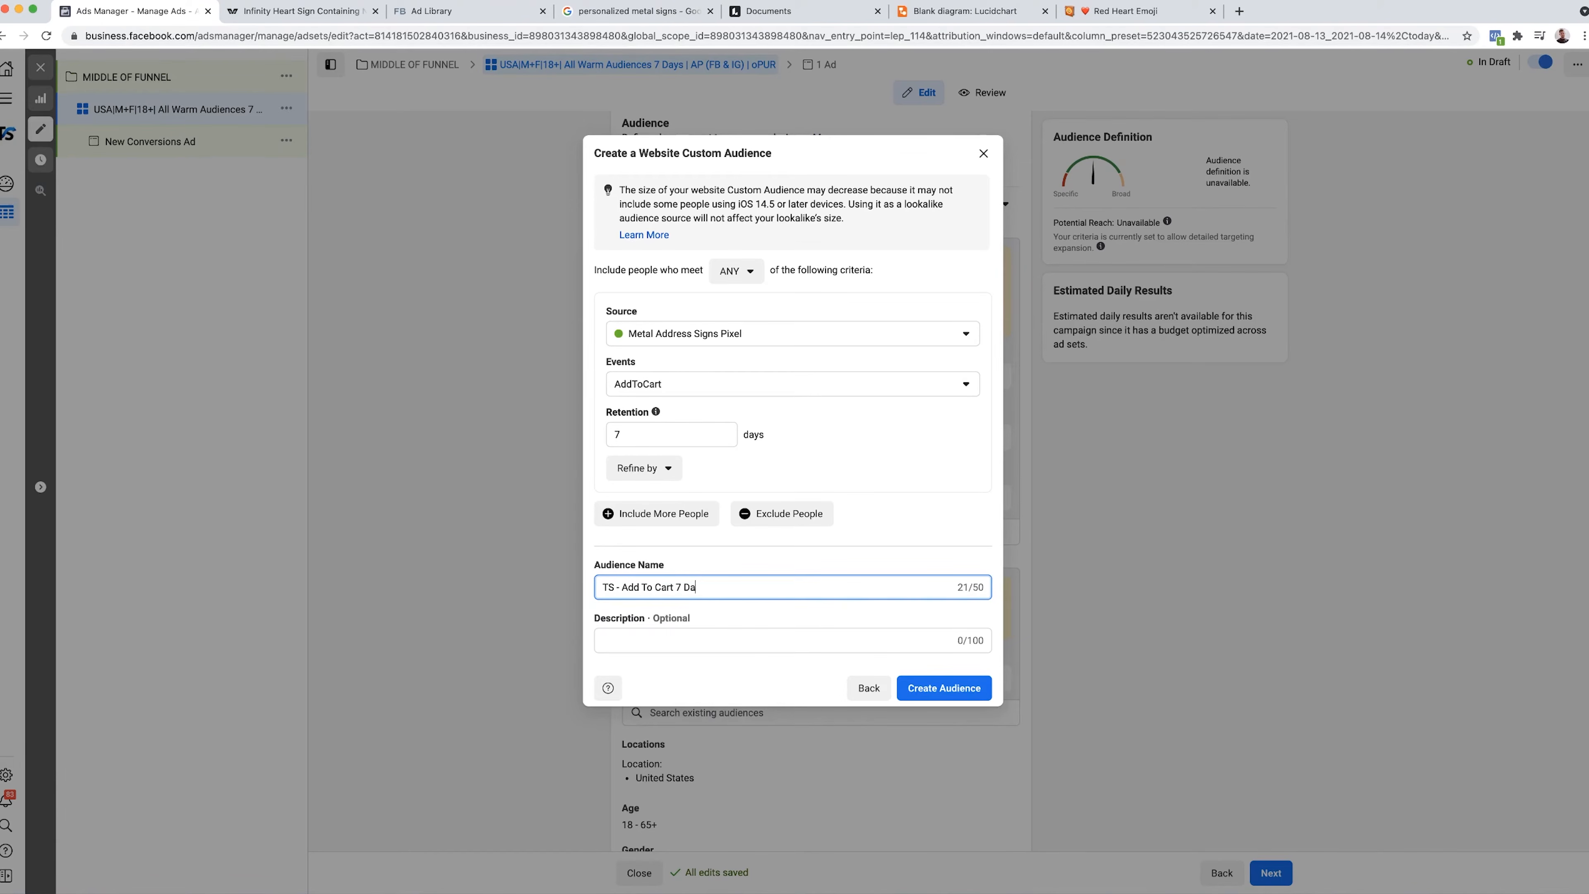
pyautogui.click(945, 688)
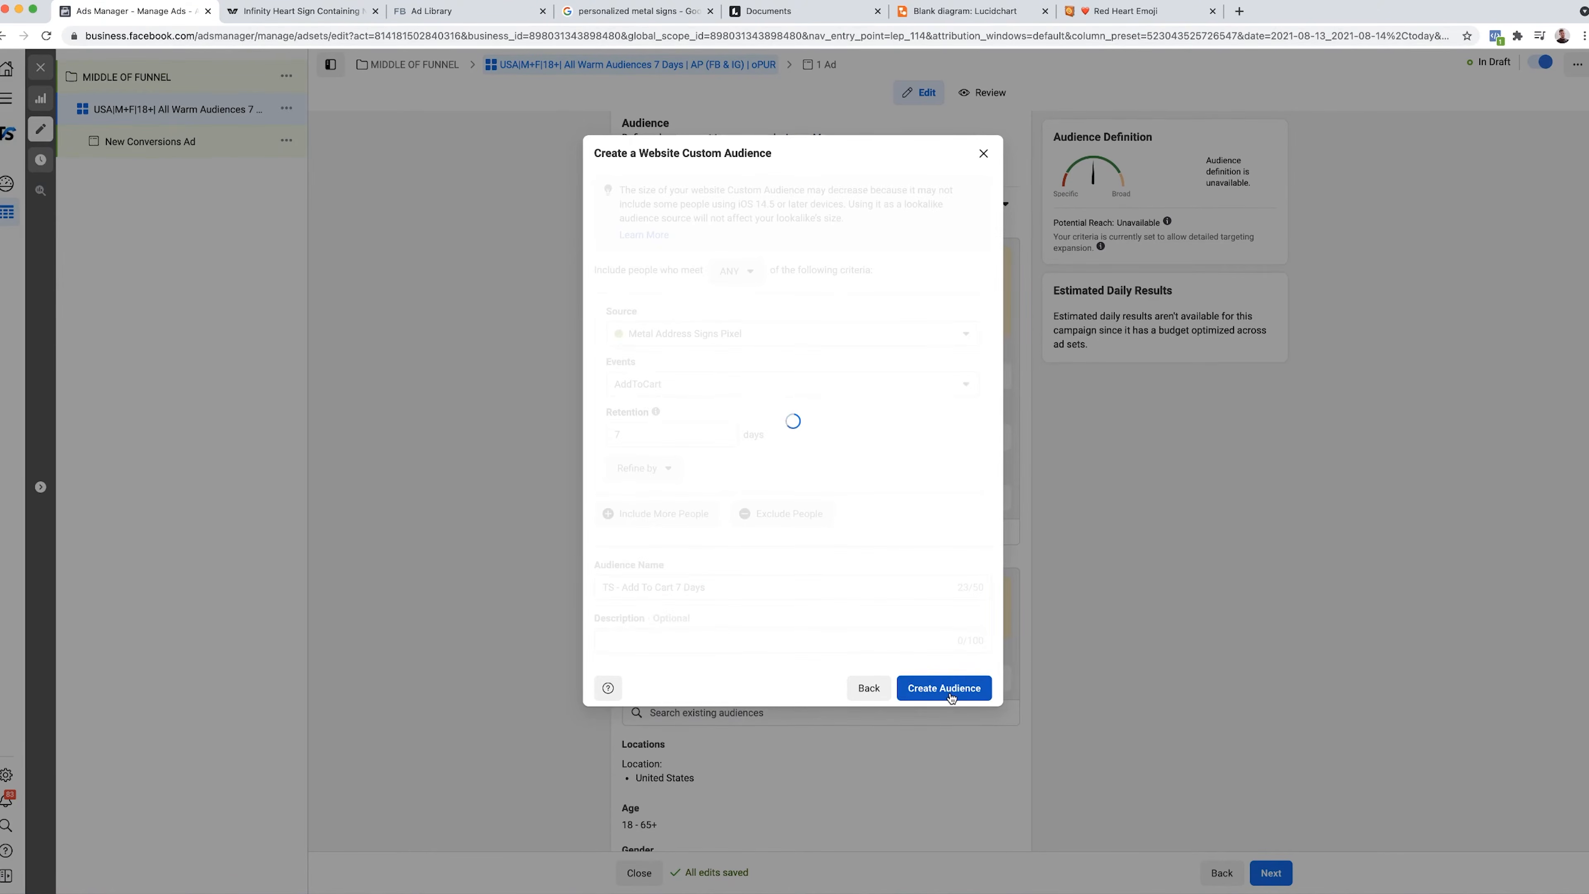
pyautogui.click(726, 546)
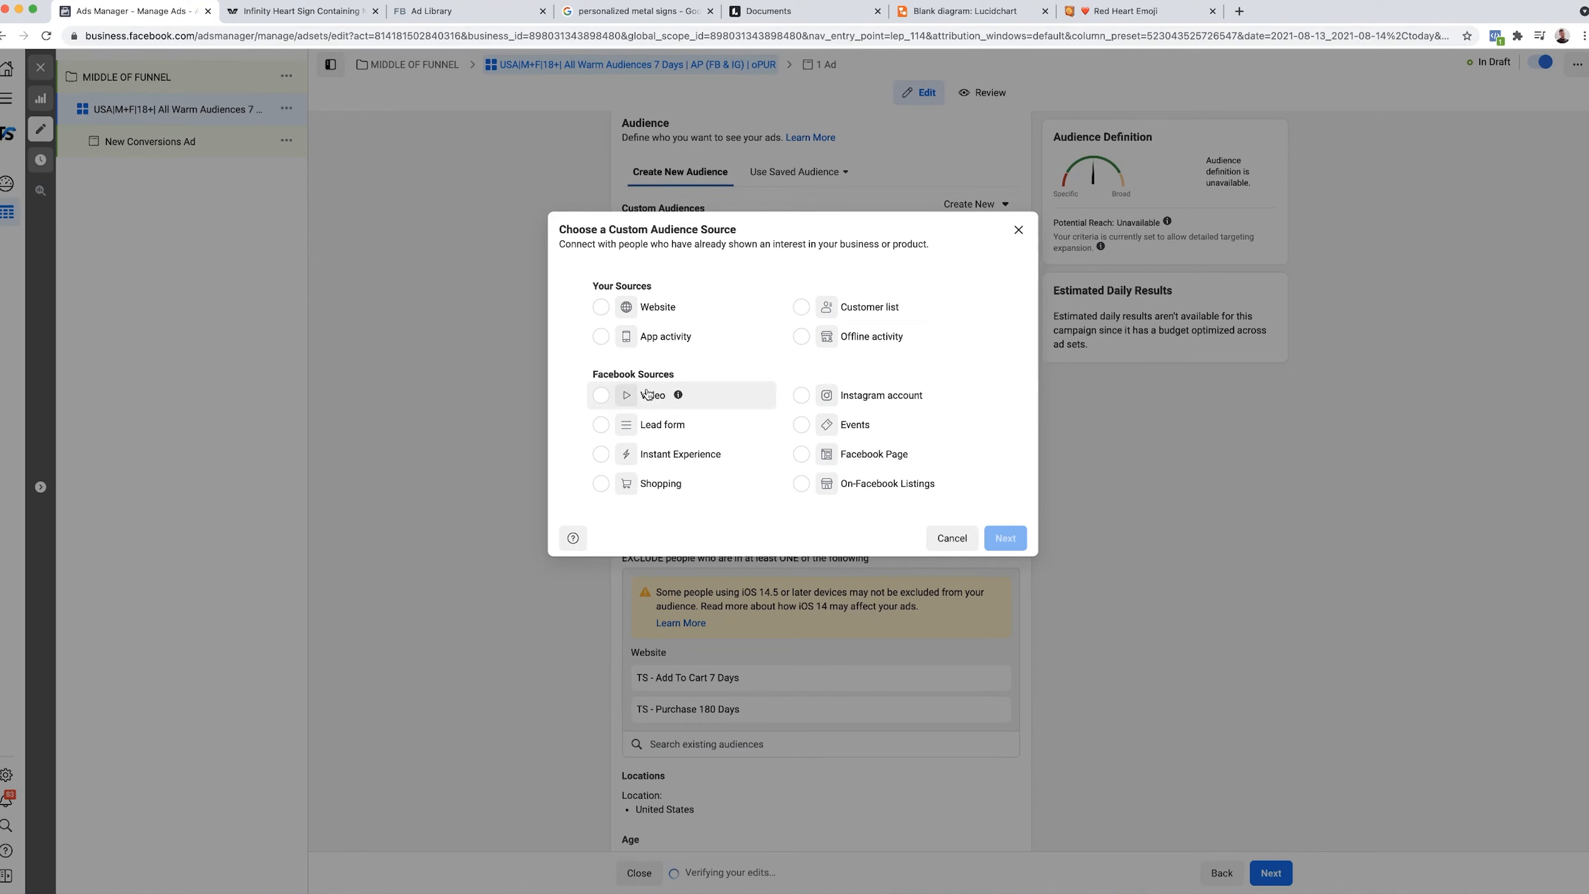
# - Create a website custom audience from InitiateCheckout events, 7 days' retention, named "TS - Initiate Checkout 7 Days", and exclude it from the ad set
pyautogui.click(646, 319)
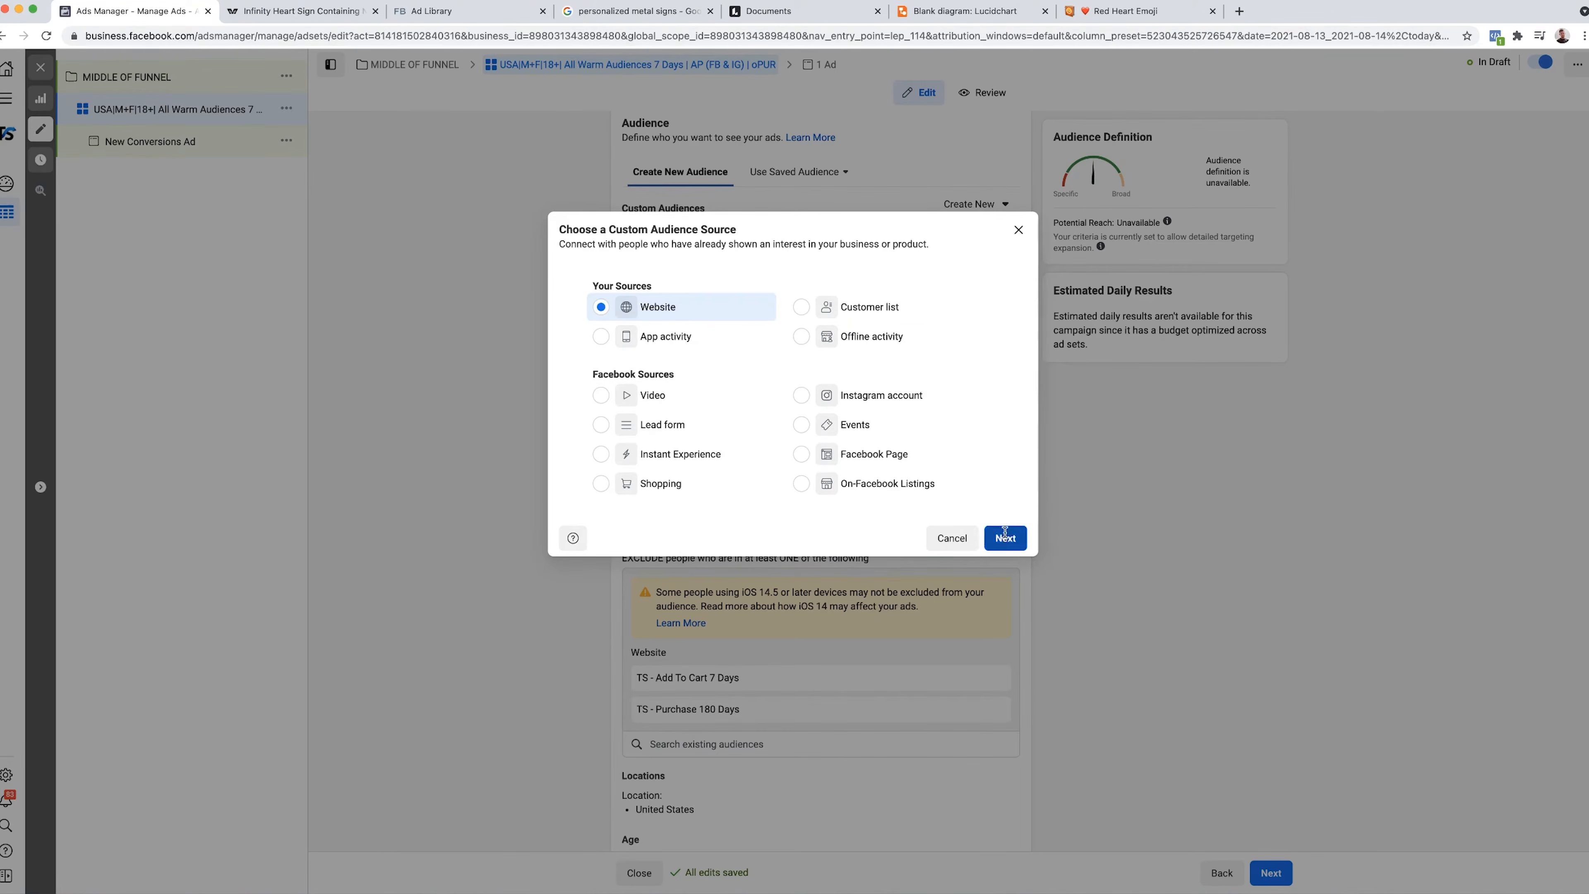
pyautogui.click(1005, 538)
pyautogui.click(745, 392)
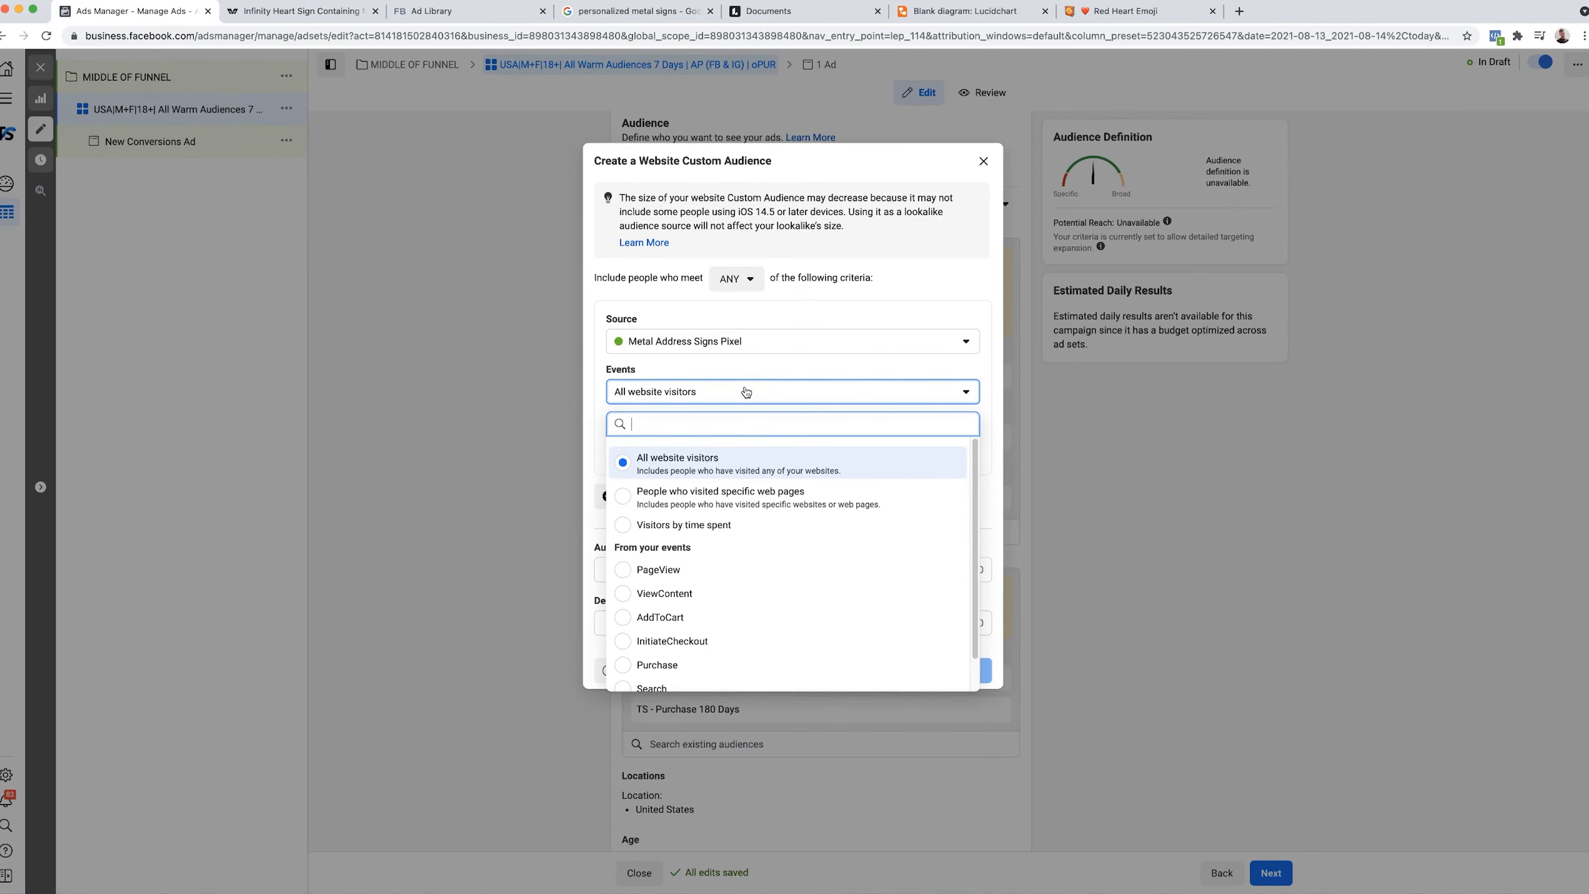
pyautogui.click(700, 641)
pyautogui.doubleClick(644, 436)
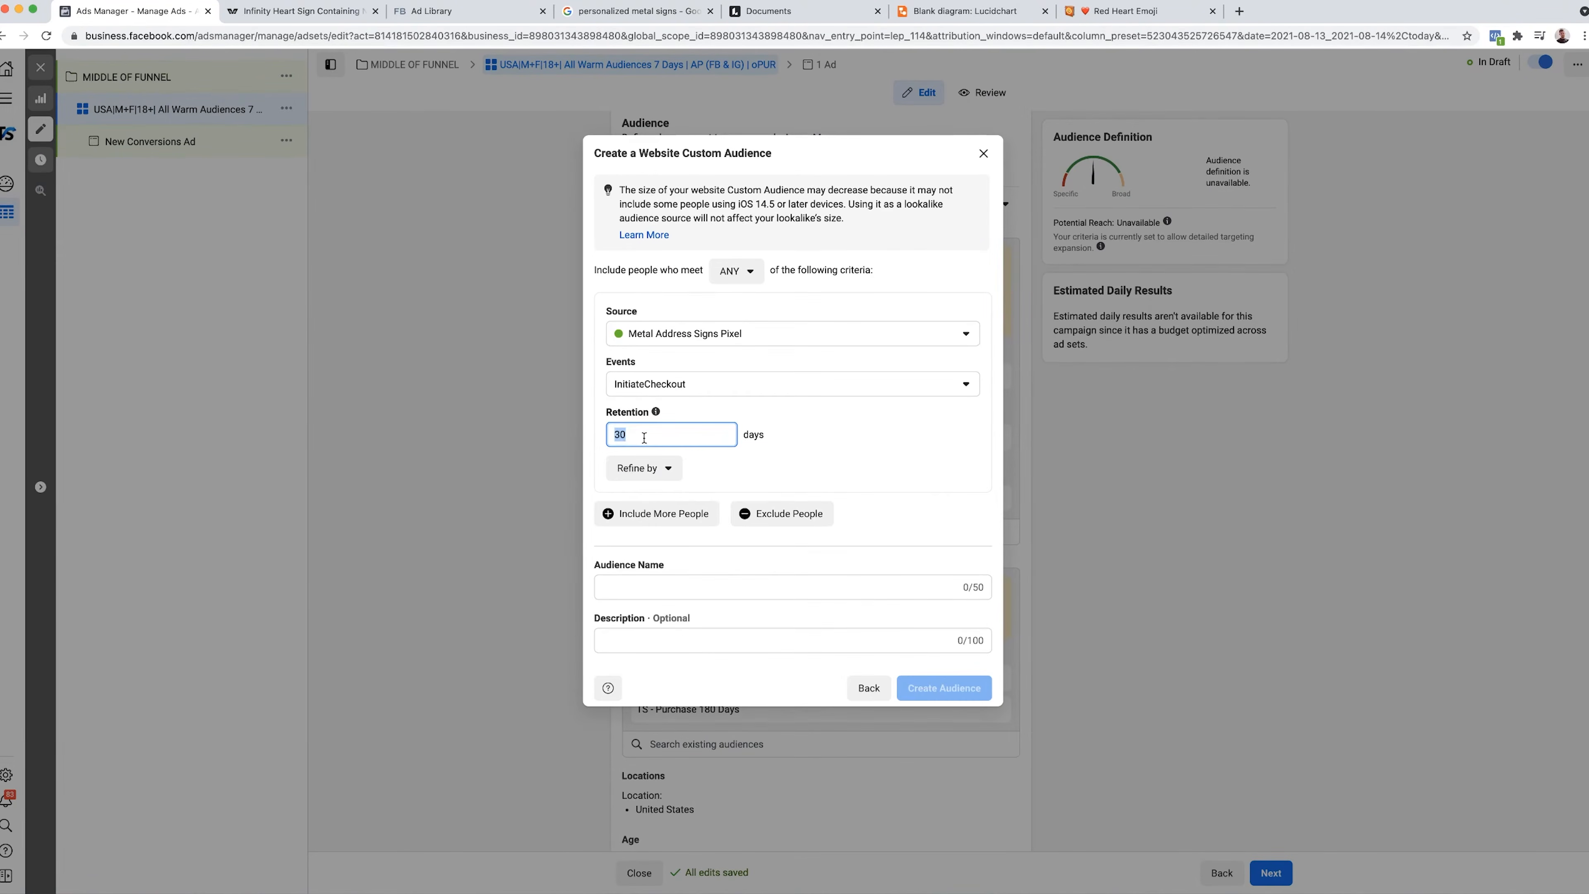
pyautogui.click(684, 587)
pyautogui.write('T')
pyautogui.click(943, 688)
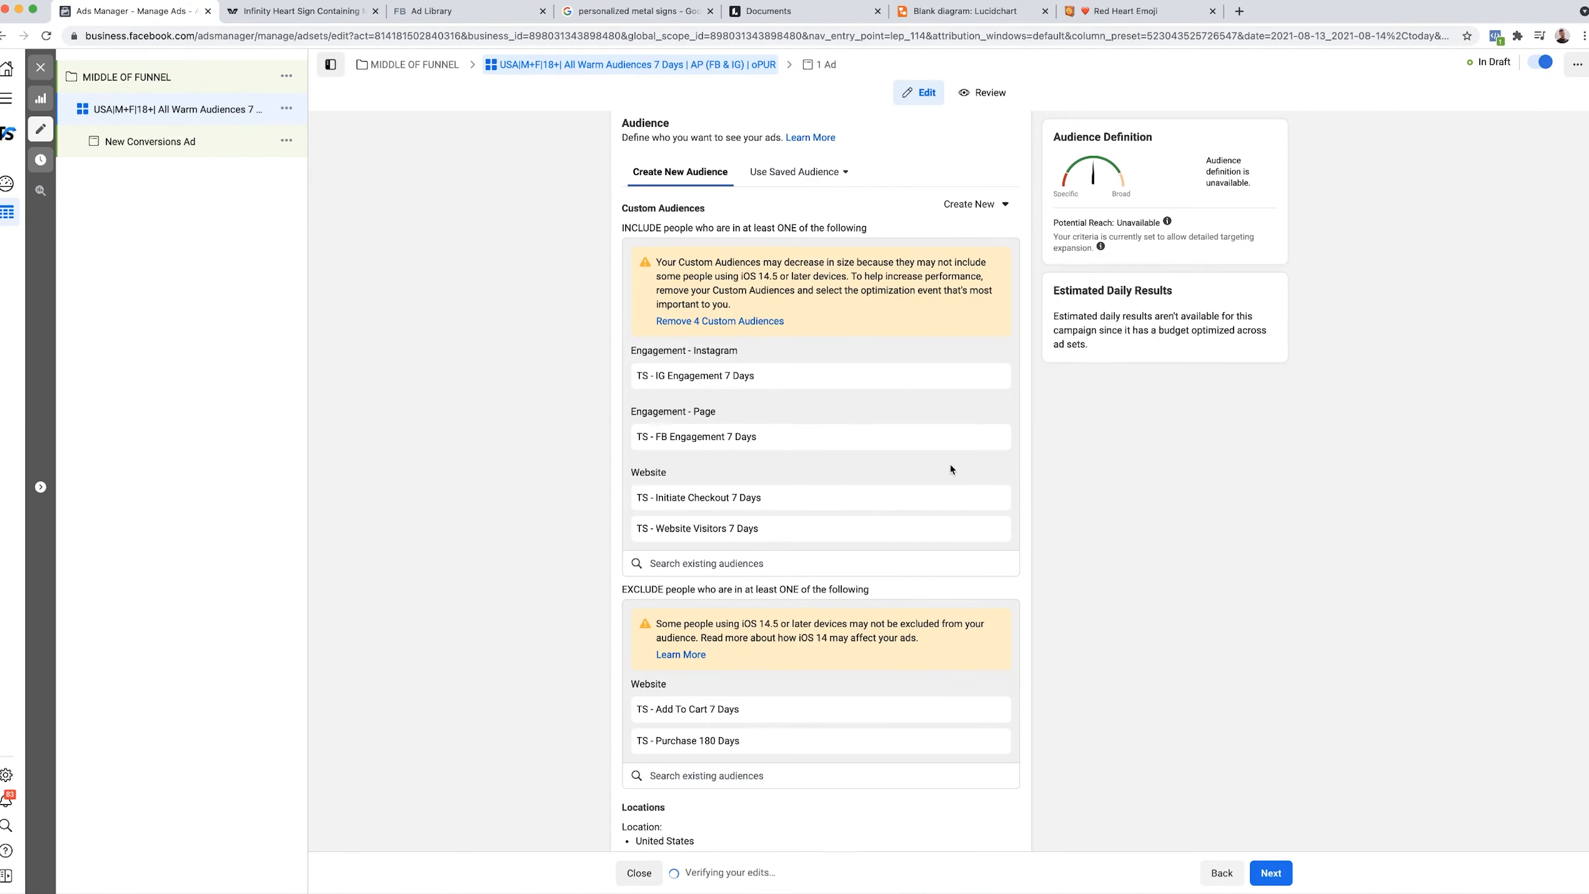
pyautogui.click(974, 497)
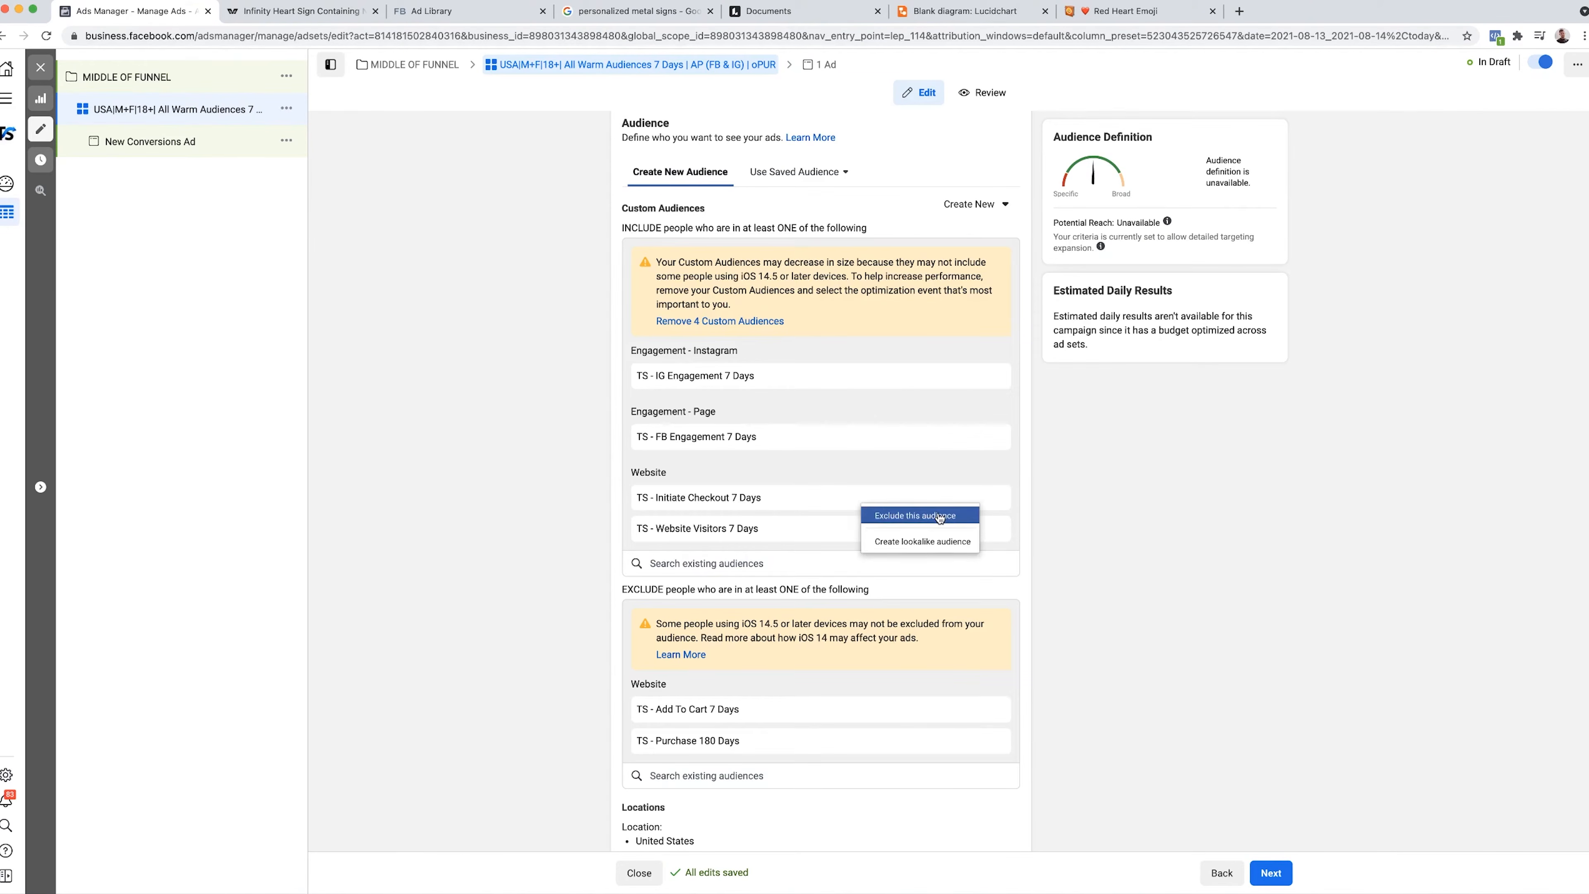
pyautogui.click(882, 514)
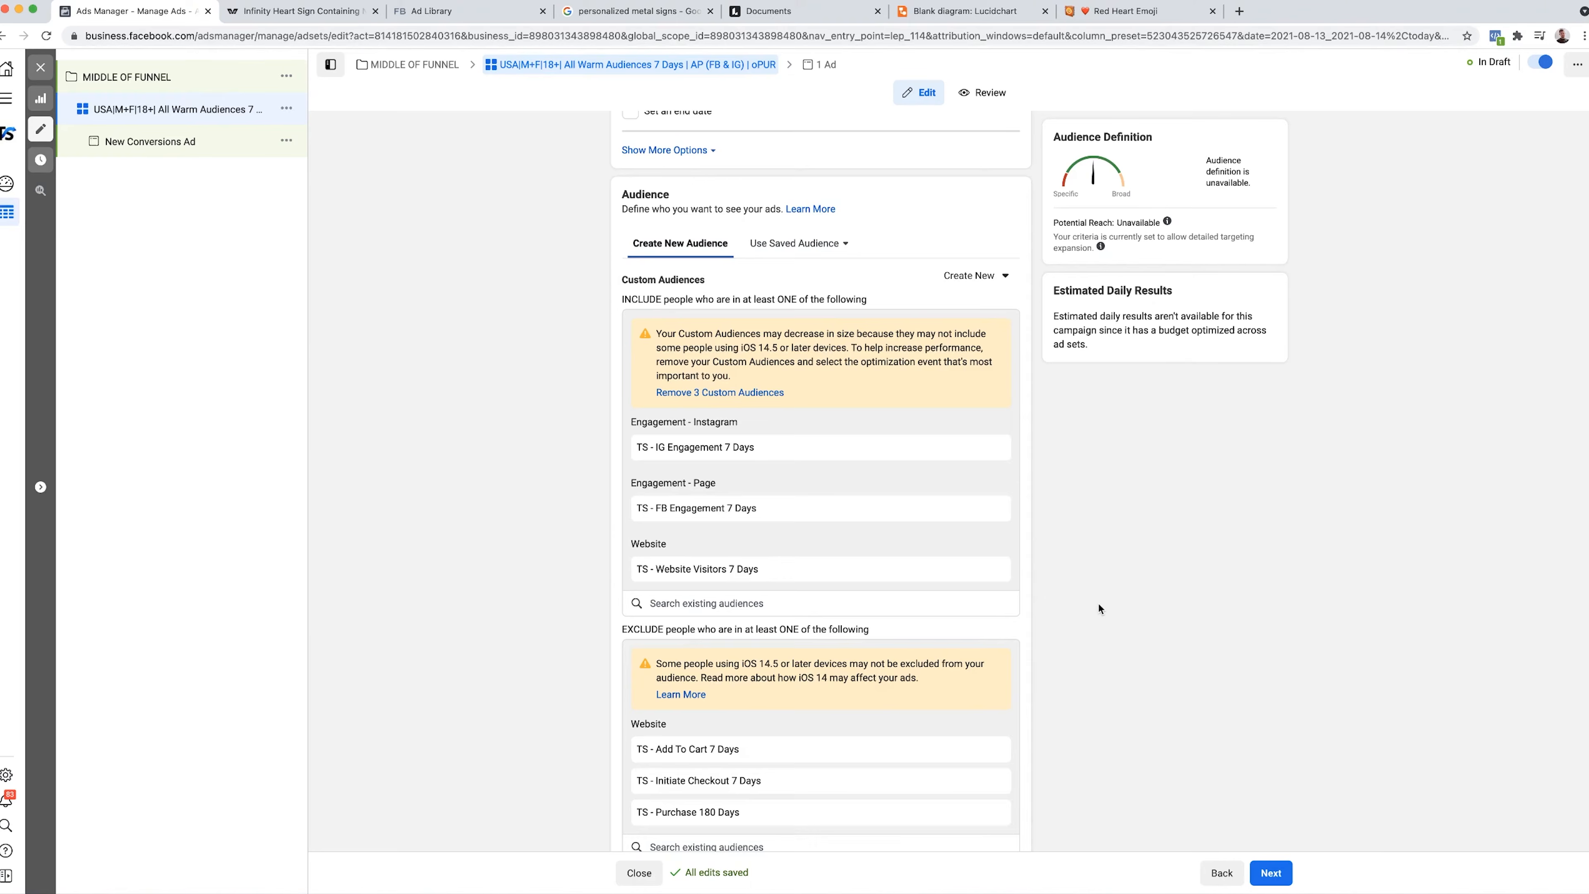
# - Turn off Detailed Targeting Expansion for the ad set's audience
pyautogui.scroll(-6, 1098, 603)
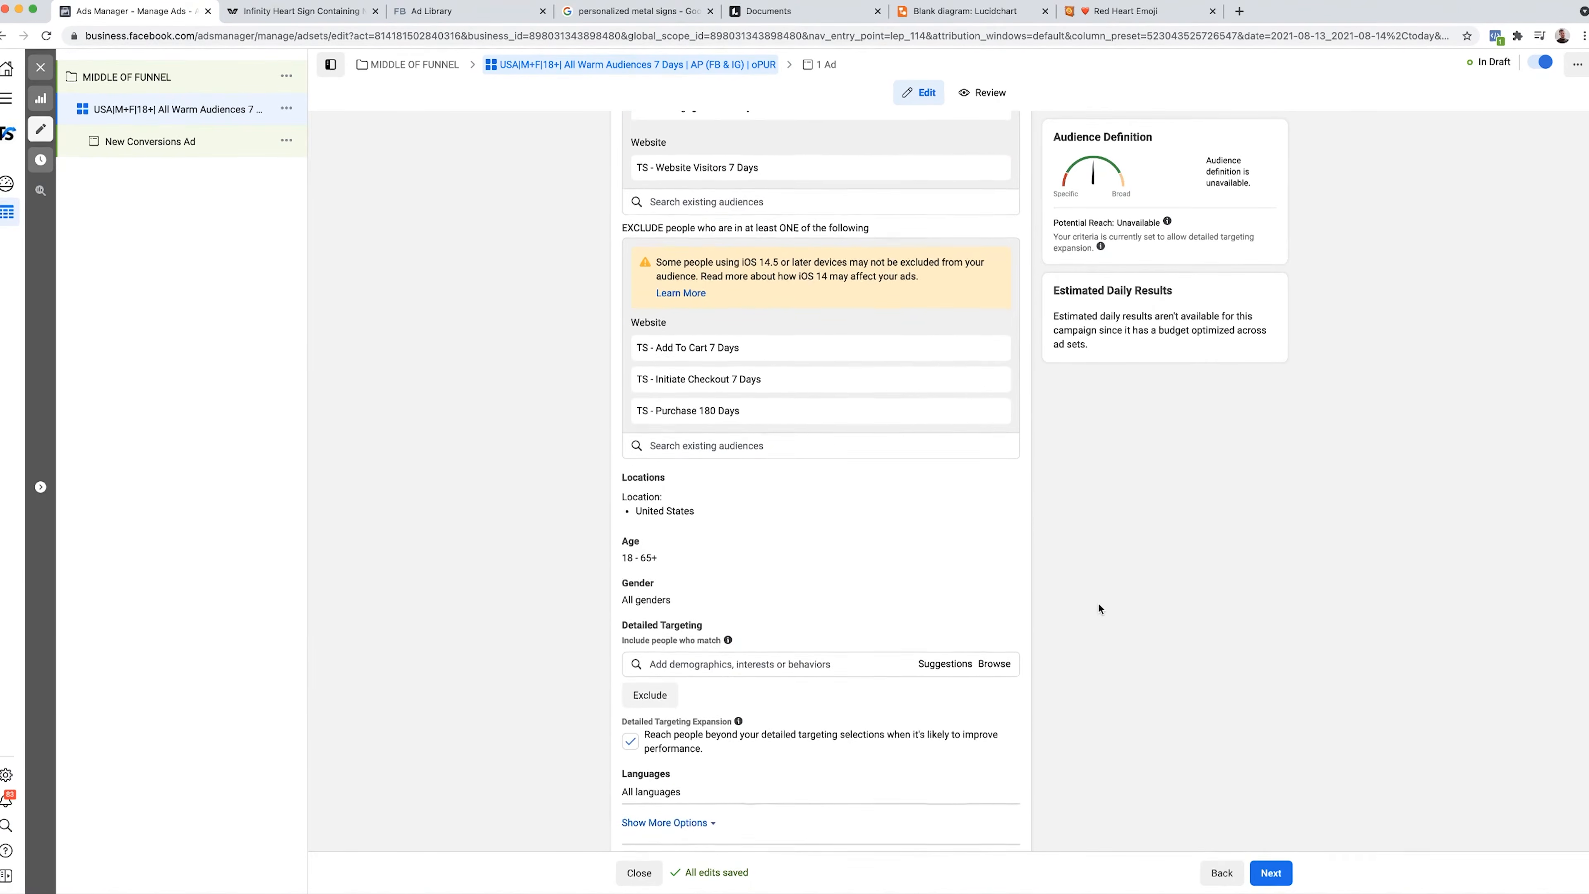
pyautogui.scroll(-1, 1098, 608)
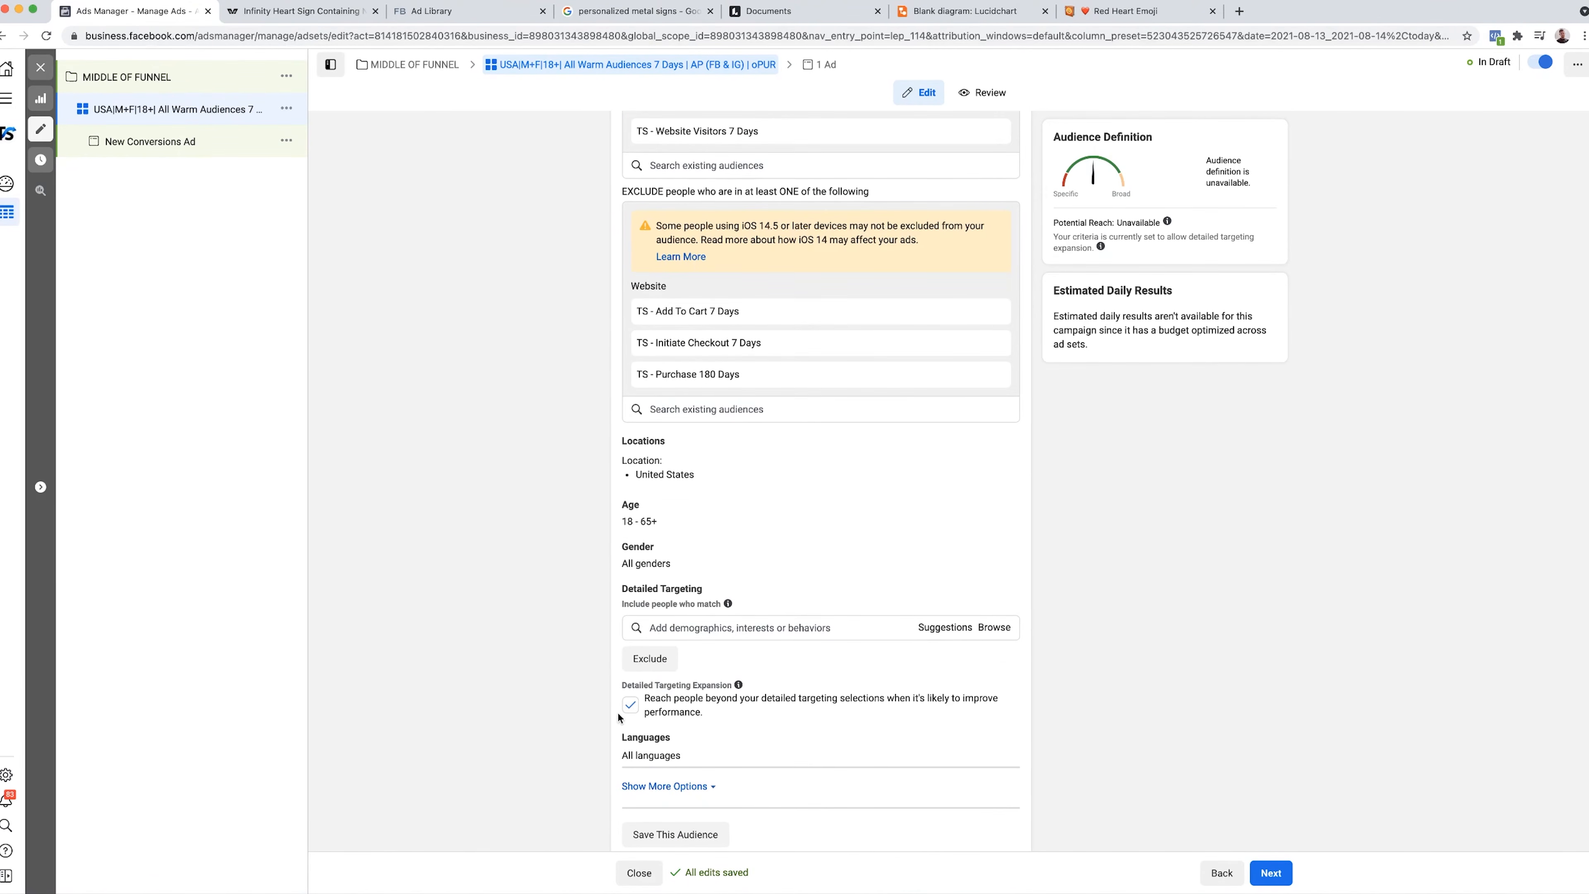
pyautogui.click(630, 707)
# - Review the ad set's included and excluded audiences, targeting, placements, delivery and conversion settings
pyautogui.scroll(-5, 1229, 600)
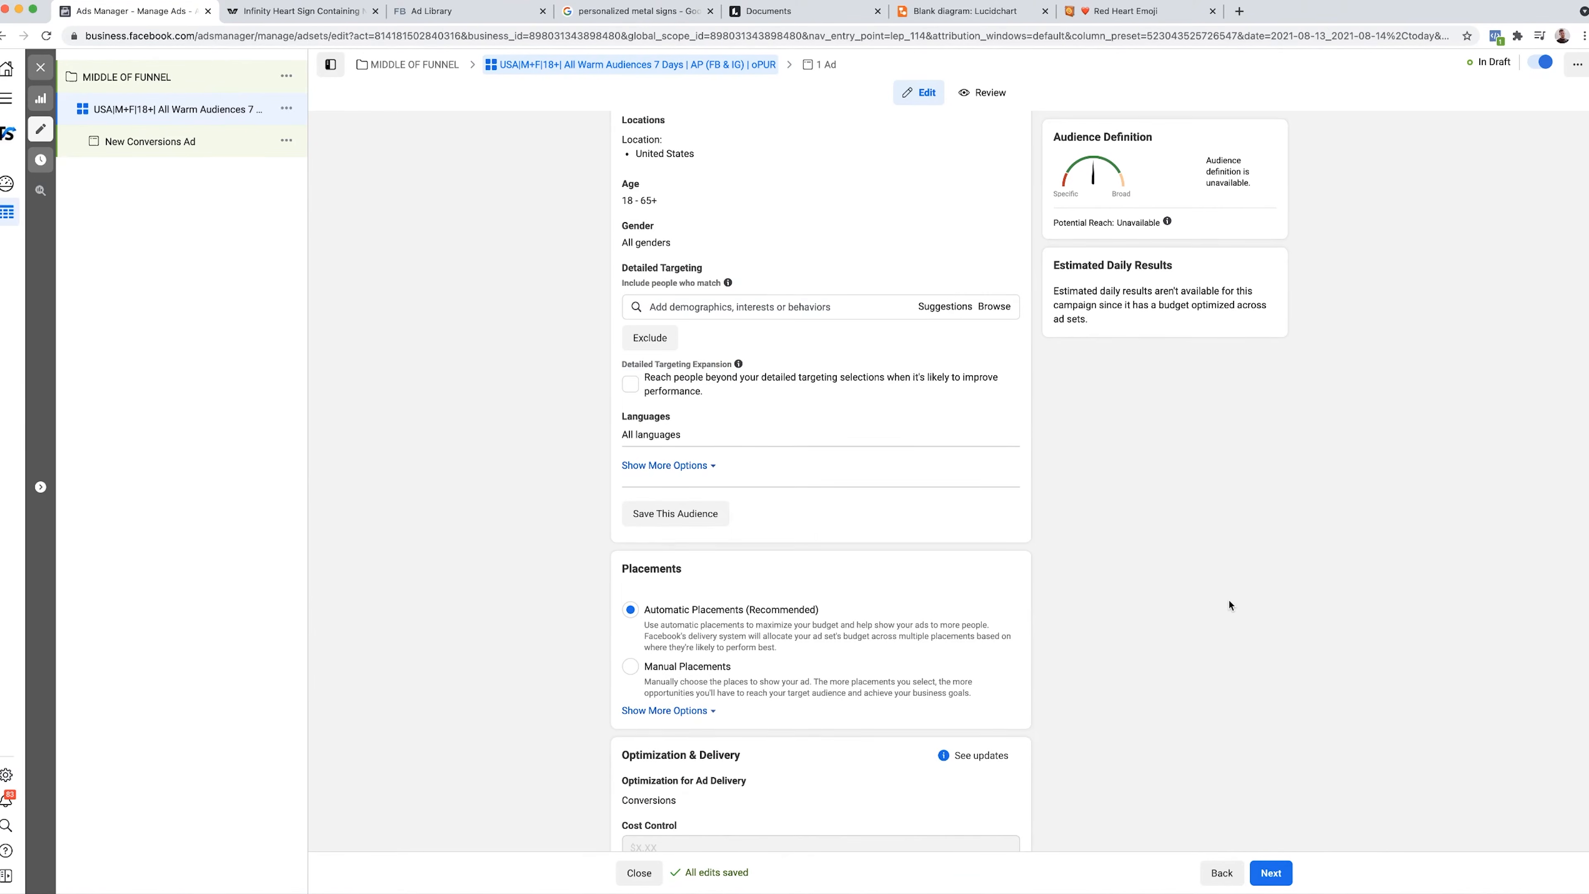
pyautogui.scroll(4, 1229, 599)
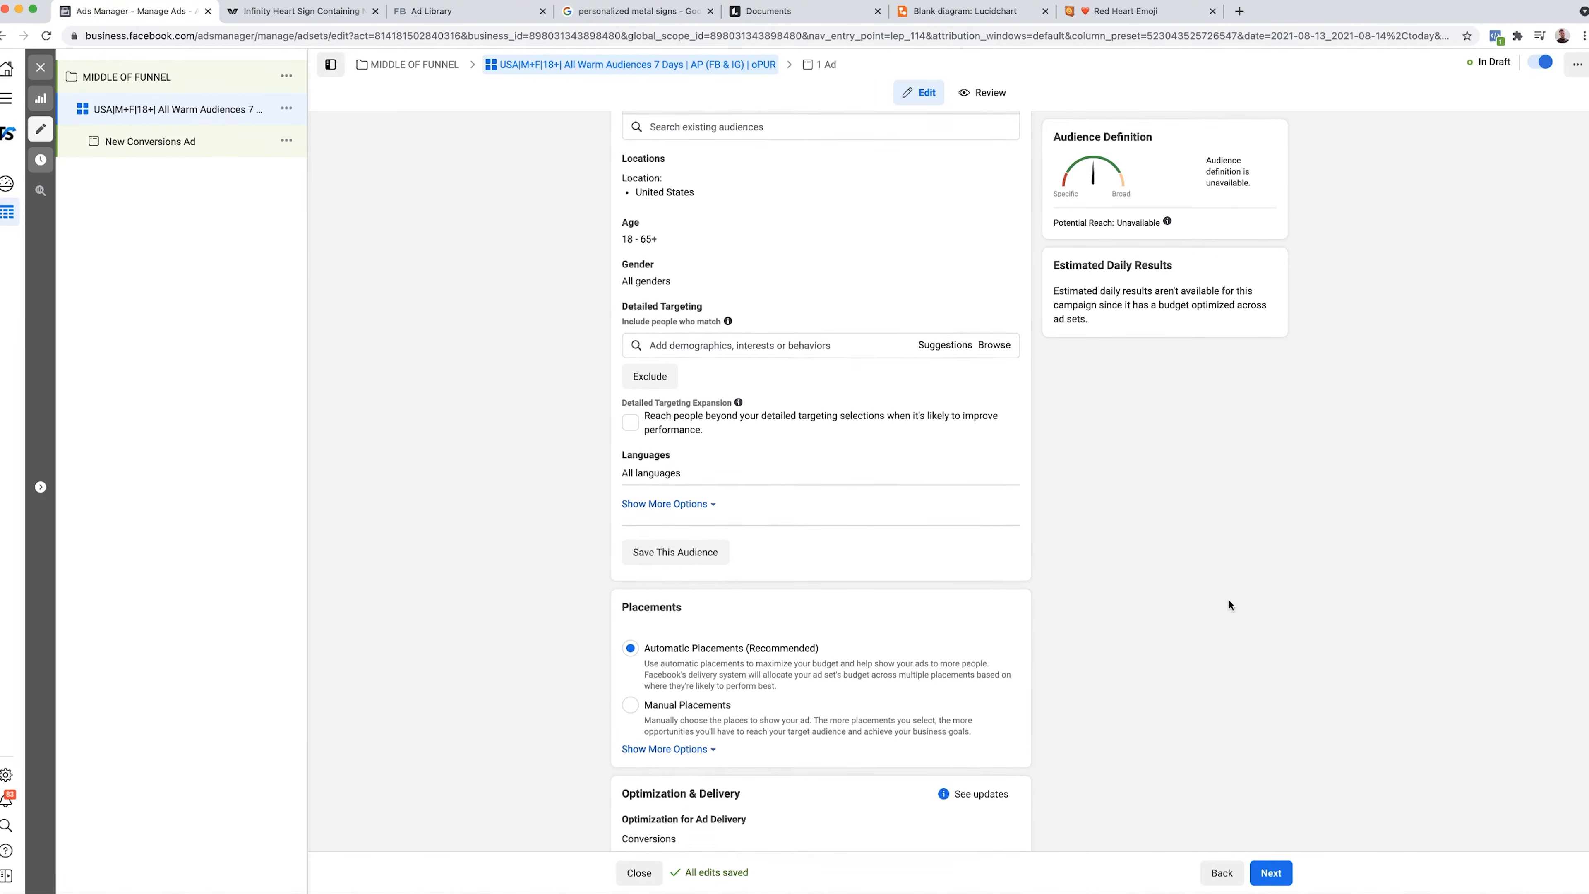
pyautogui.scroll(8, 1229, 600)
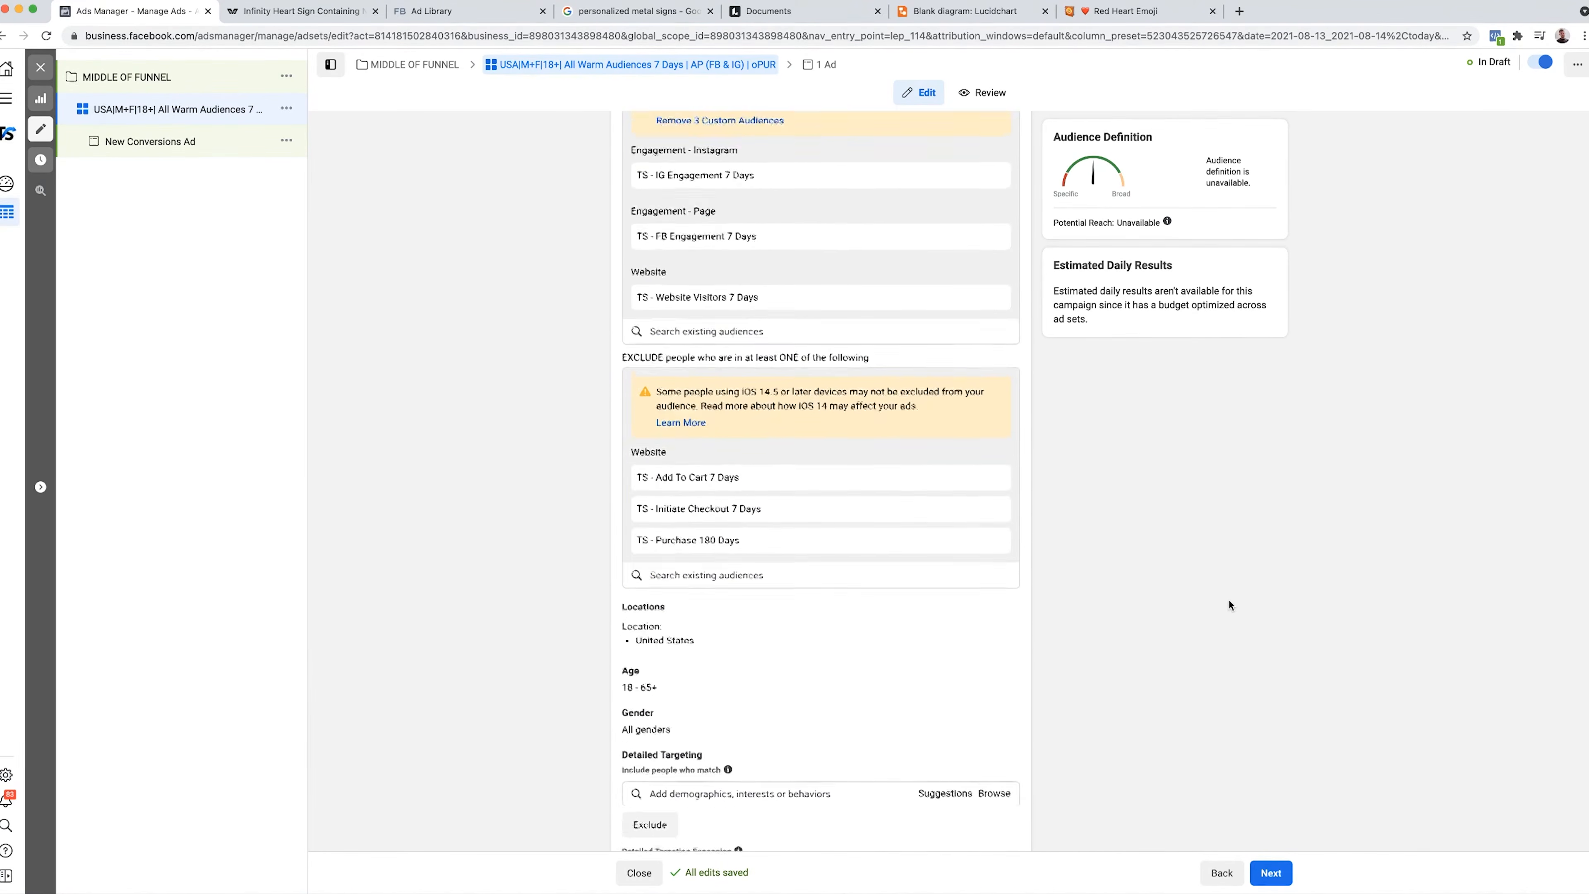
pyautogui.scroll(-7, 1229, 599)
pyautogui.scroll(4, 1230, 600)
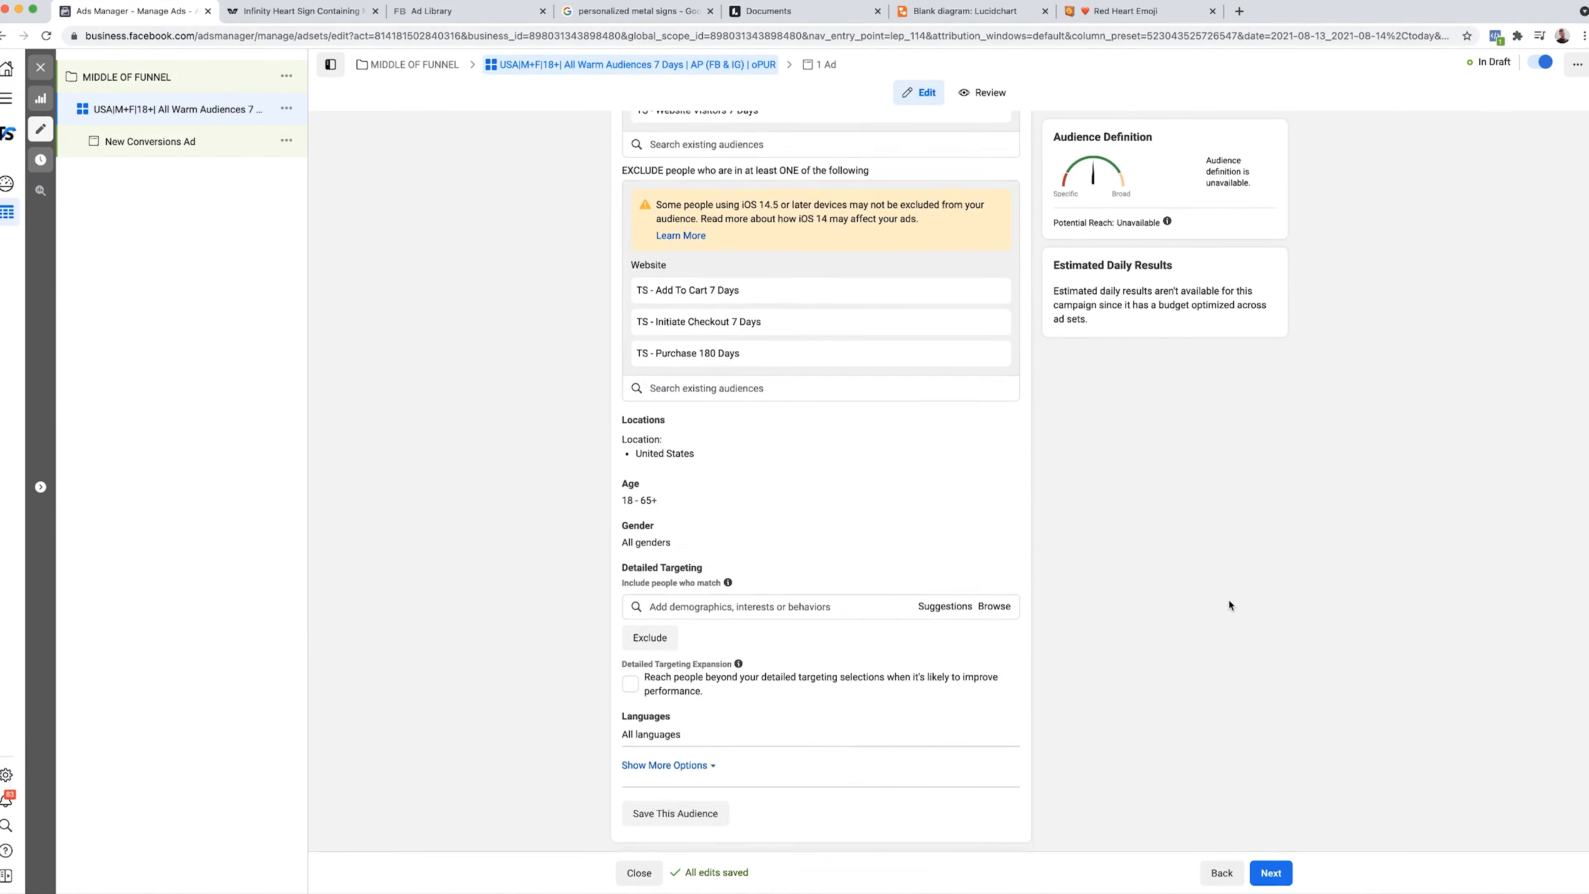
pyautogui.scroll(-4, 1229, 600)
pyautogui.scroll(-6, 1229, 606)
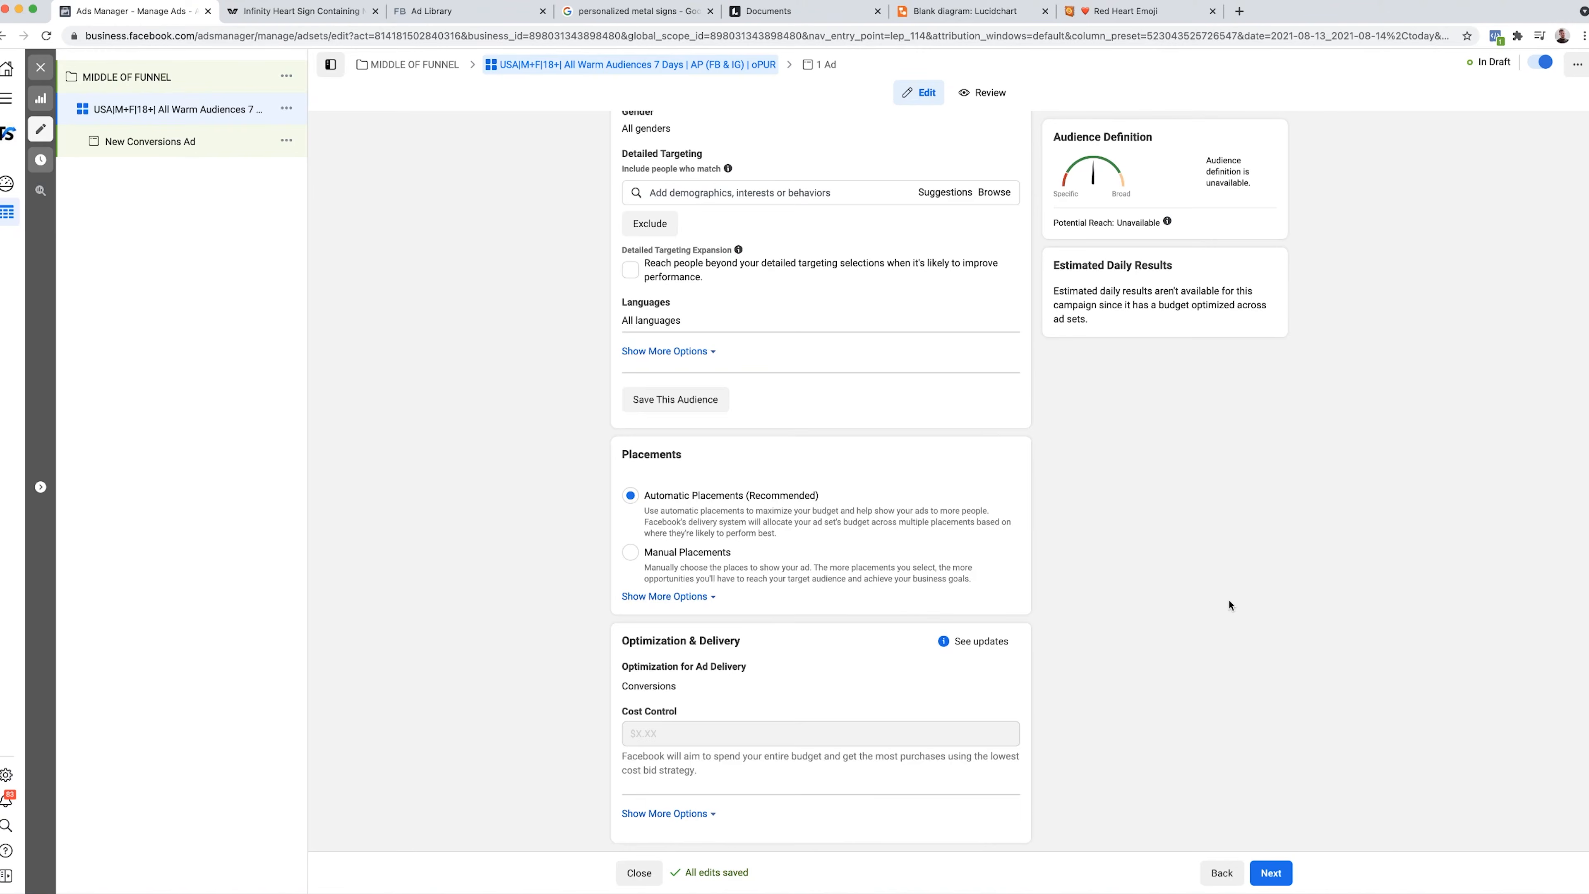
pyautogui.scroll(7, 1229, 601)
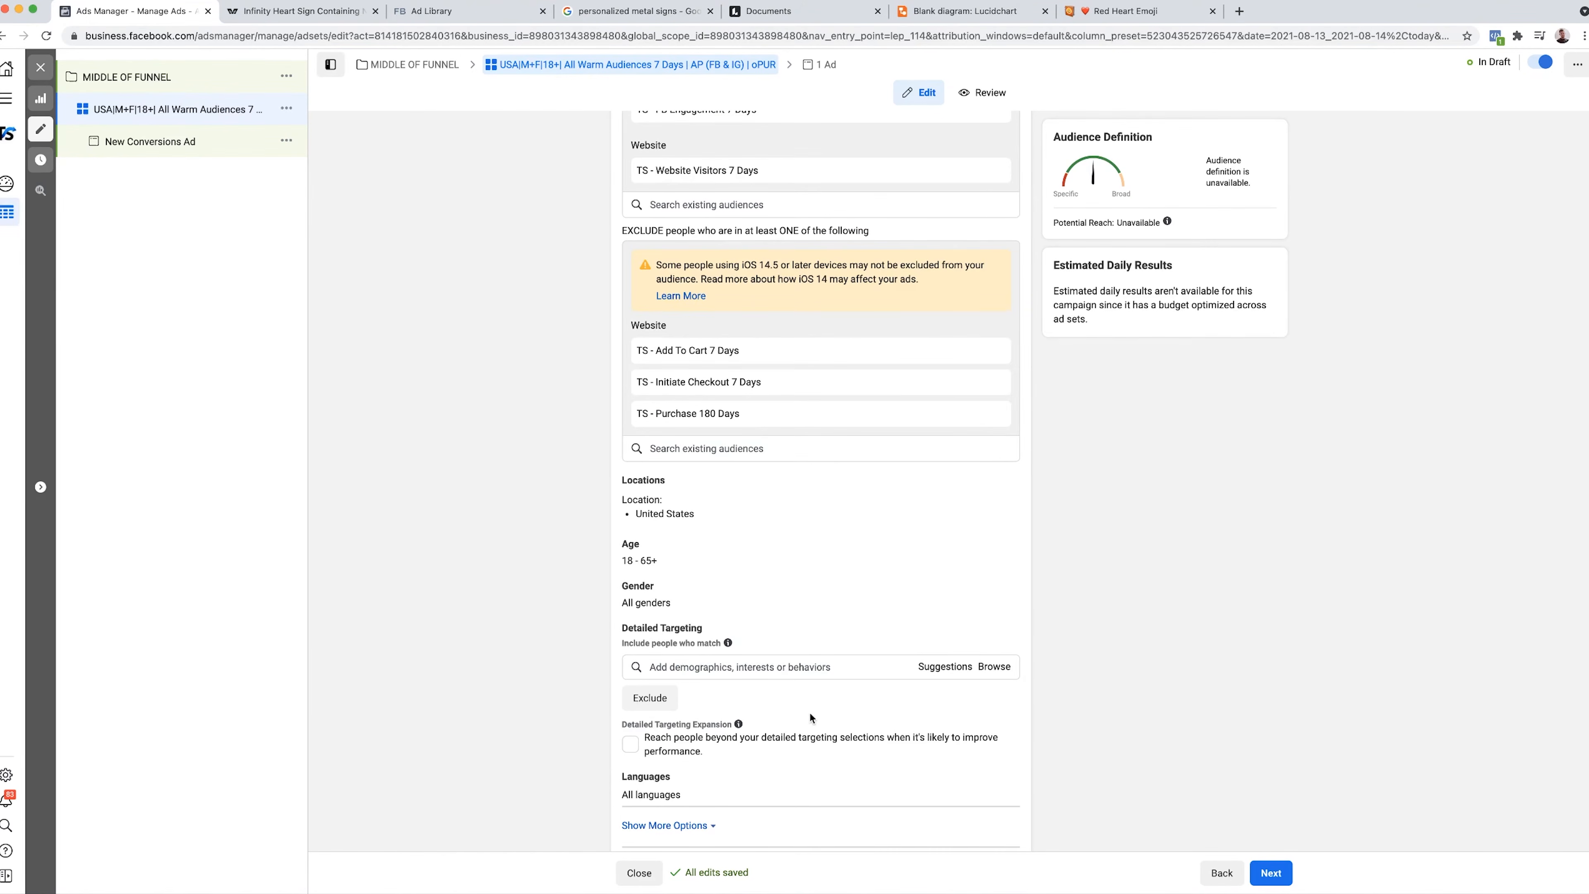
pyautogui.scroll(15, 809, 713)
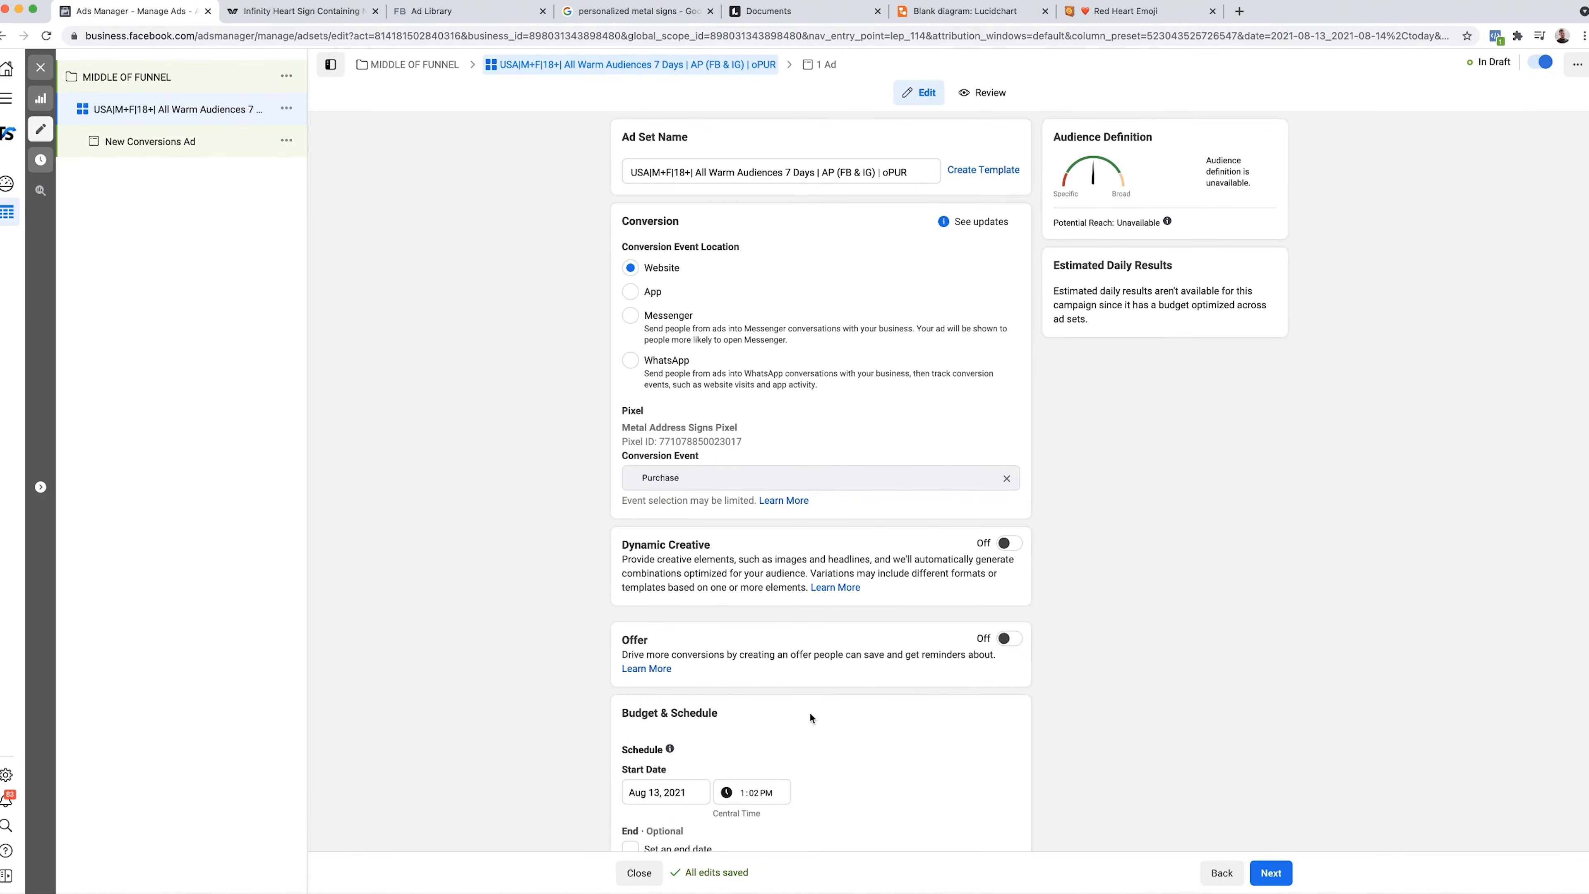
pyautogui.scroll(-15, 1089, 645)
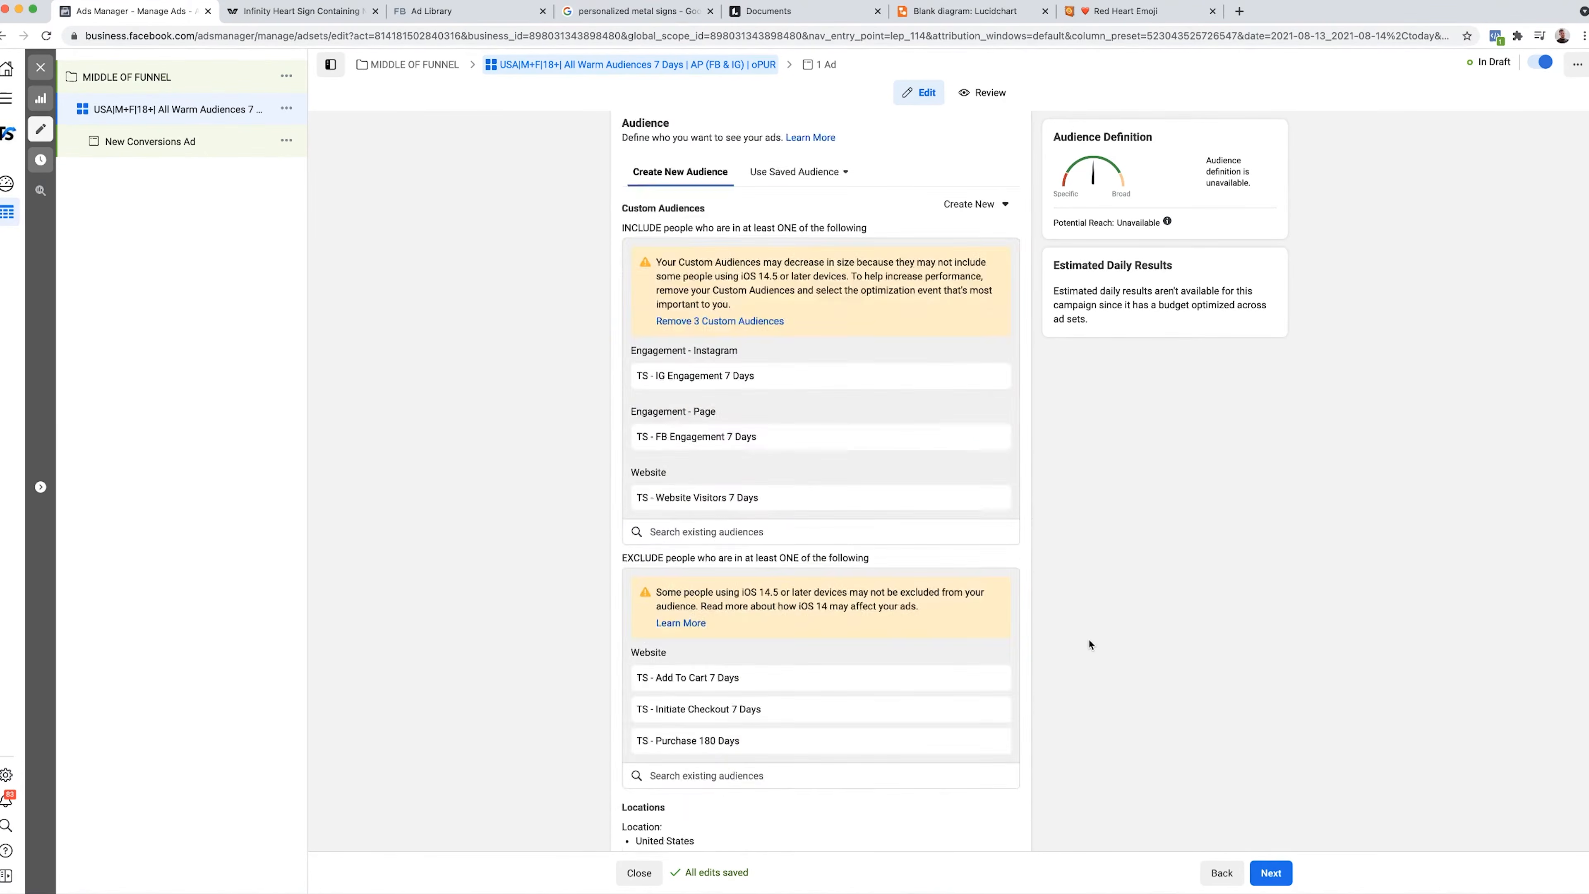
# - Switch the ad set to manual placements, remove Audience Network and Messenger, and continue to the ad
pyautogui.scroll(-3, 1089, 645)
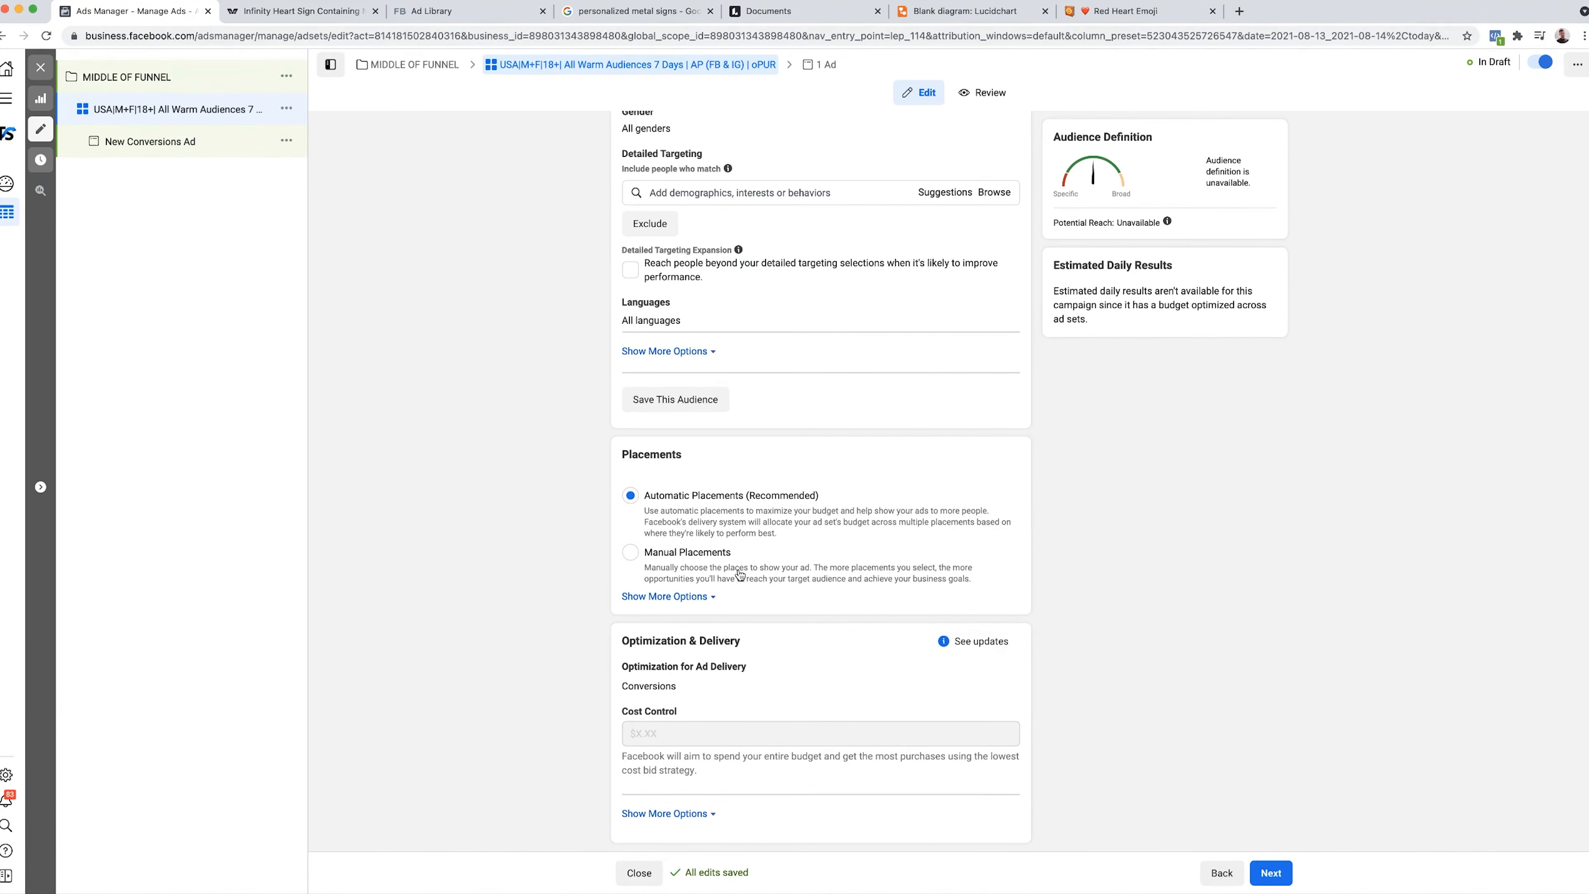
pyautogui.click(630, 552)
pyautogui.click(630, 690)
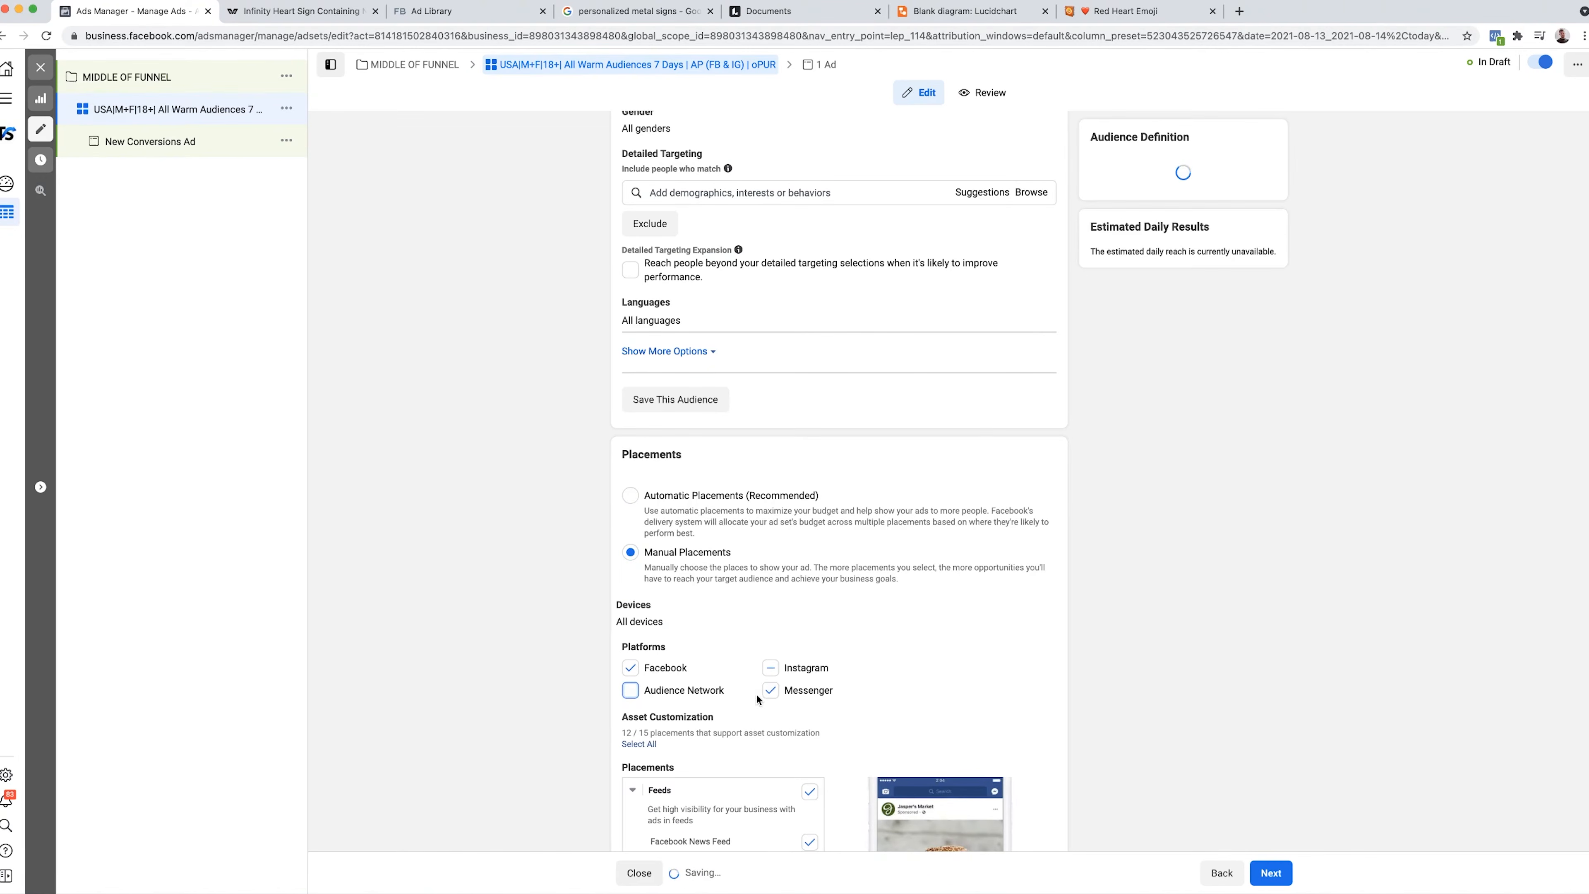
pyautogui.click(770, 690)
pyautogui.scroll(-6, 1149, 687)
pyautogui.click(1270, 873)
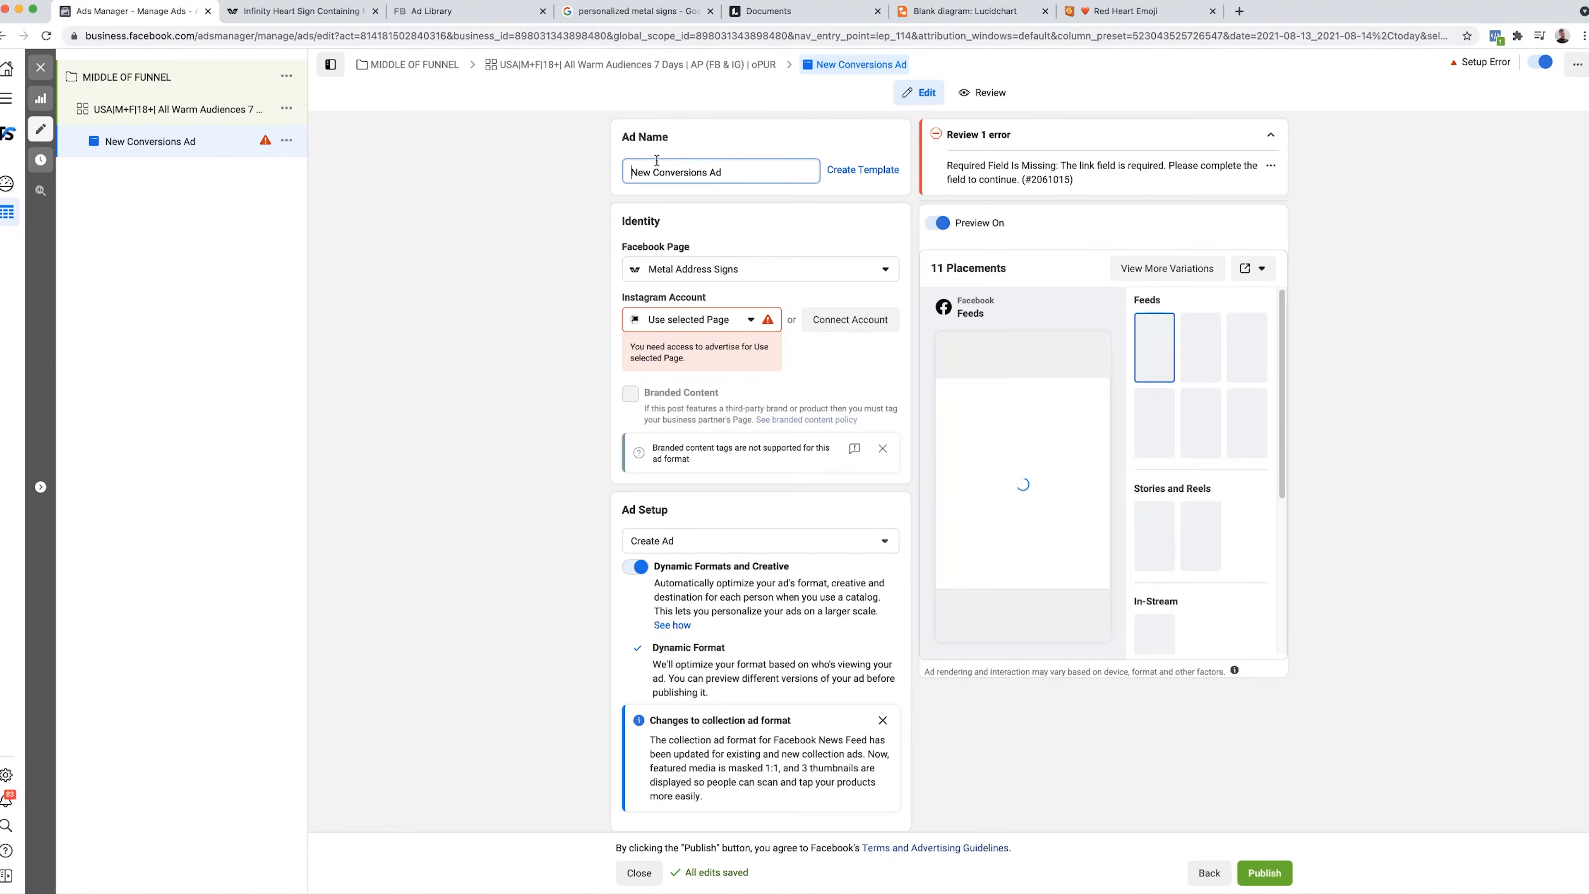
# - Assign the metaladdresssigns Instagram account to the ad and rename the ad "MOFU Ad #1"
pyautogui.tripleClick(656, 170)
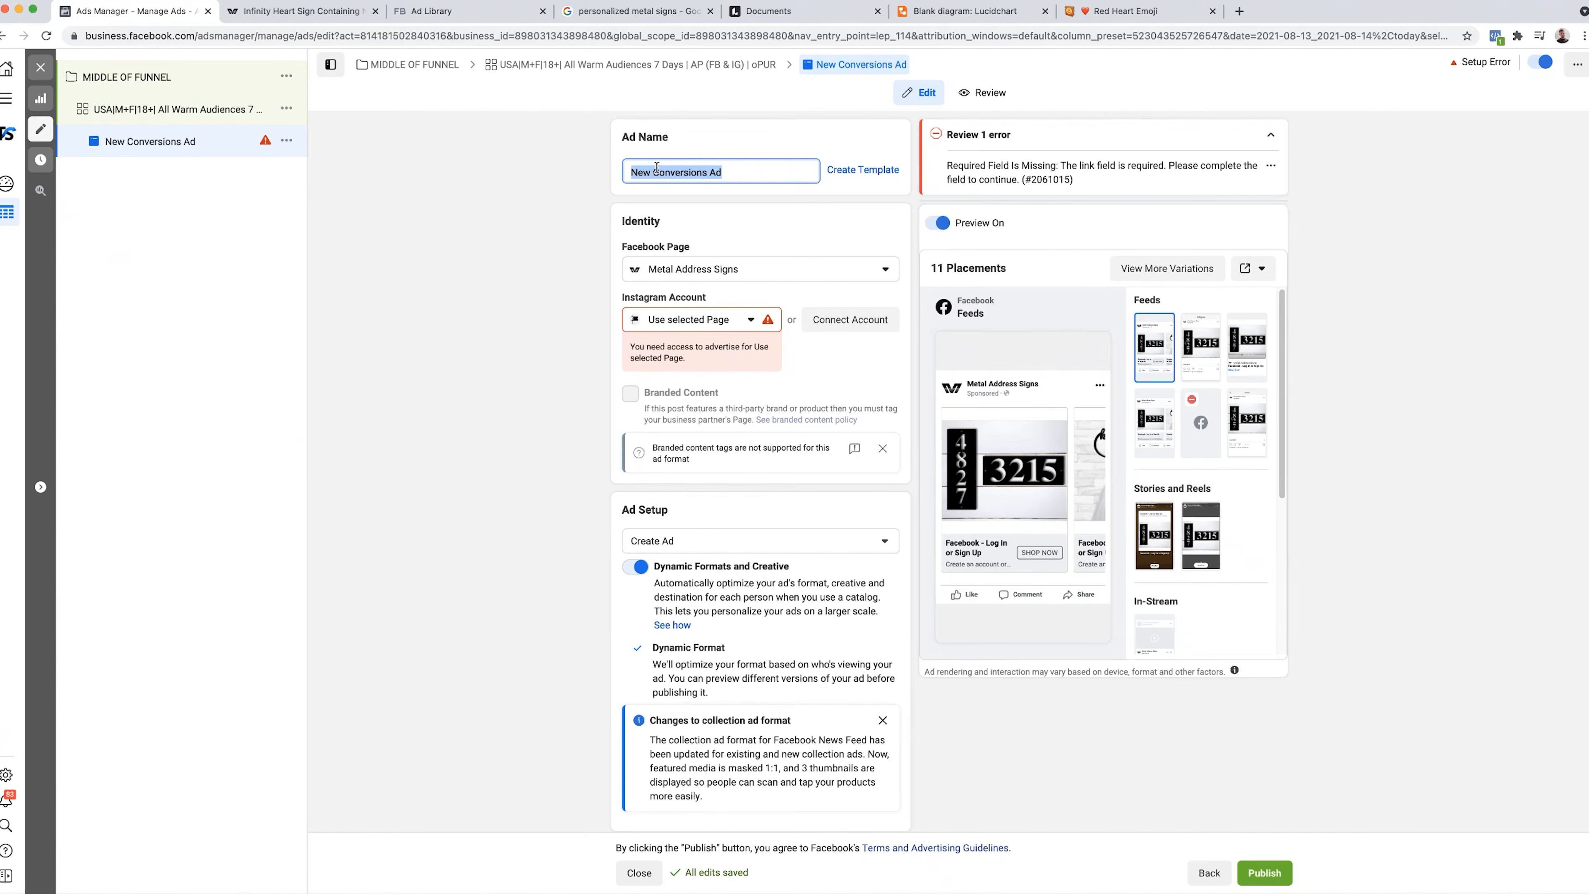
pyautogui.click(699, 320)
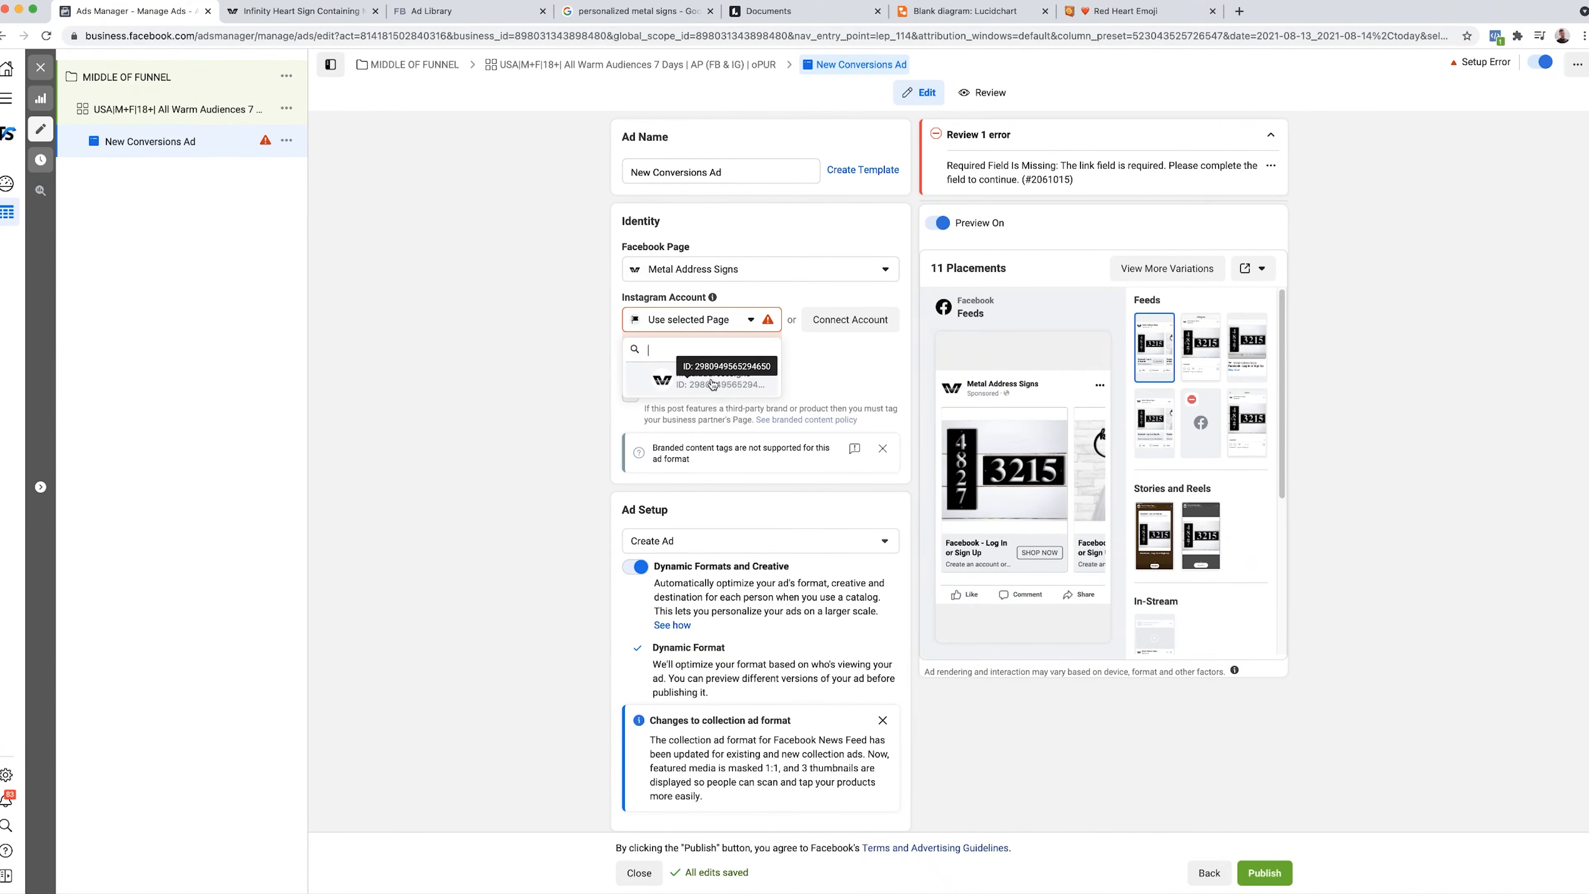
pyautogui.click(720, 380)
pyautogui.tripleClick(721, 174)
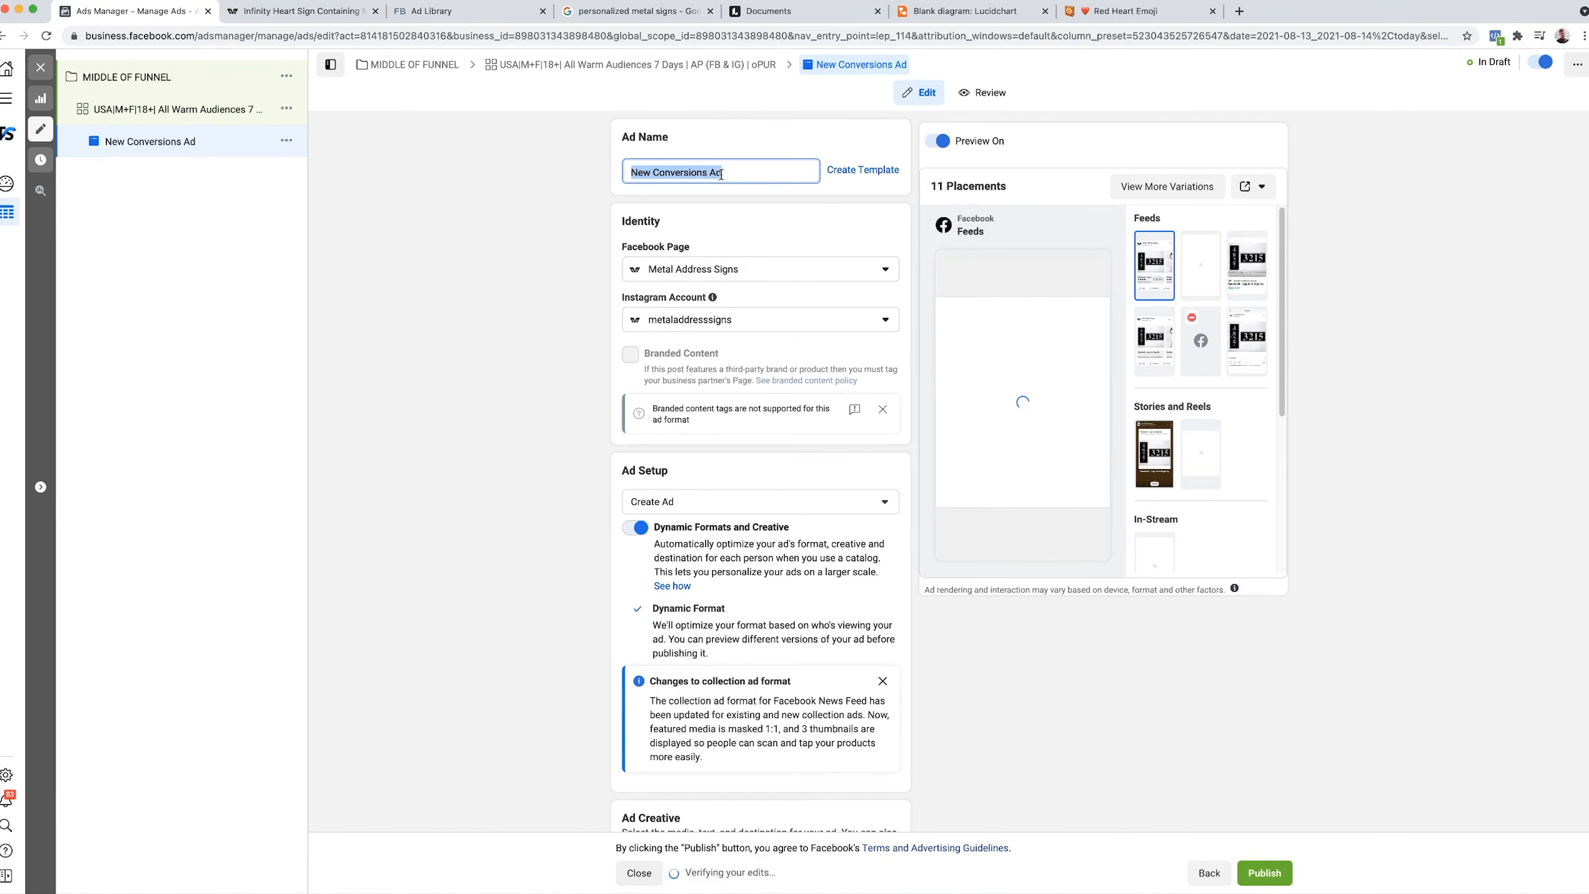
pyautogui.write('MOFU Ad')
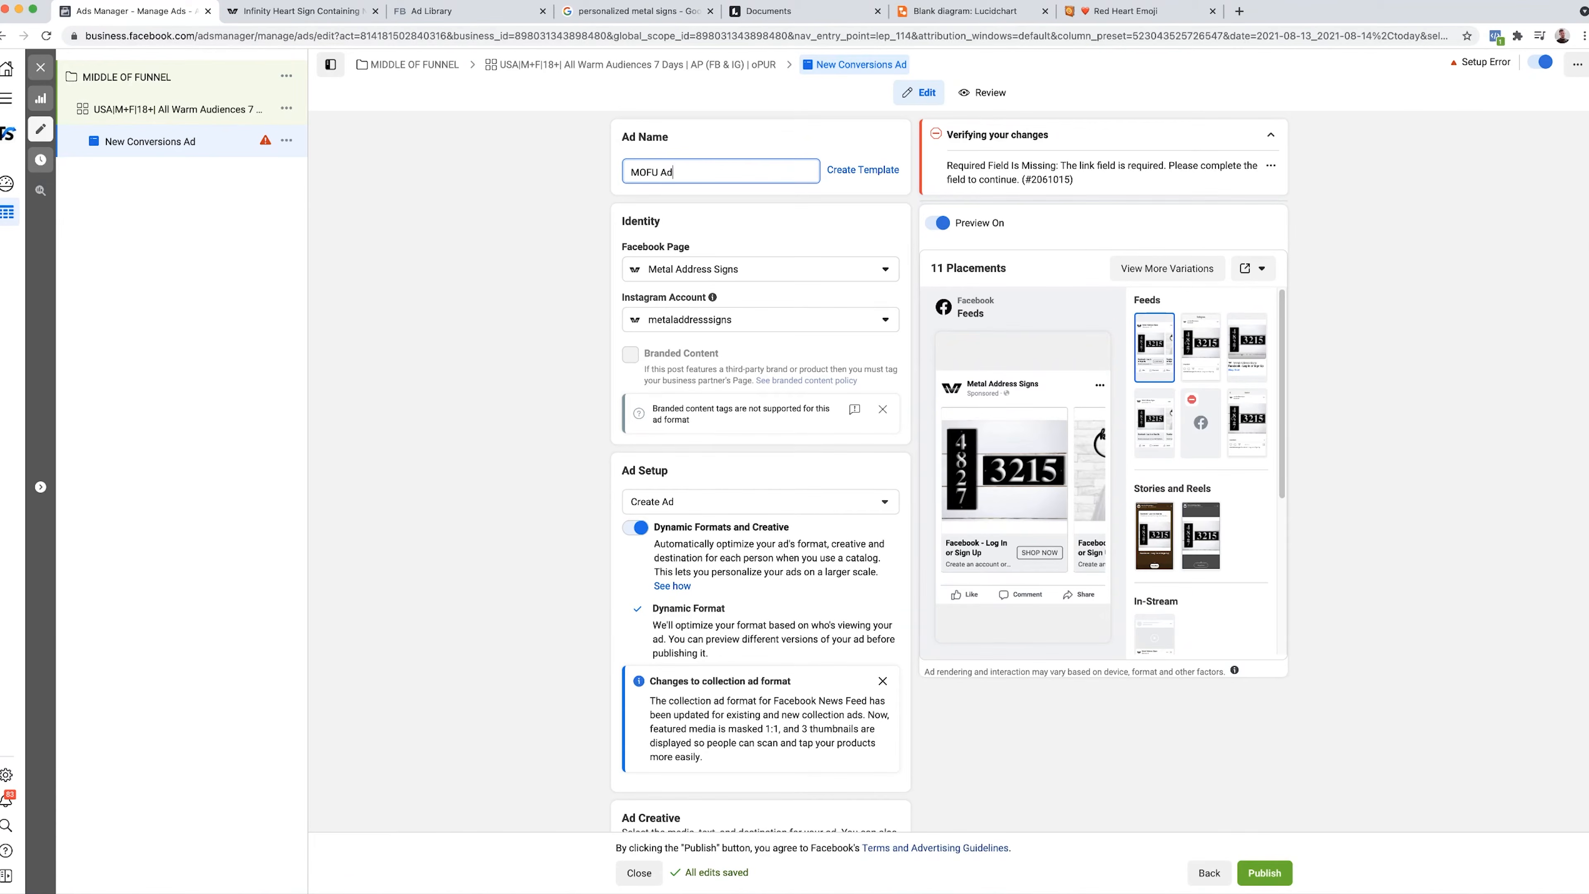
pyautogui.write(' #1')
pyautogui.click(602, 488)
# - Turn off Dynamic Formats and Creative and set the ad format to Single Image or Video
pyautogui.scroll(-3, 602, 487)
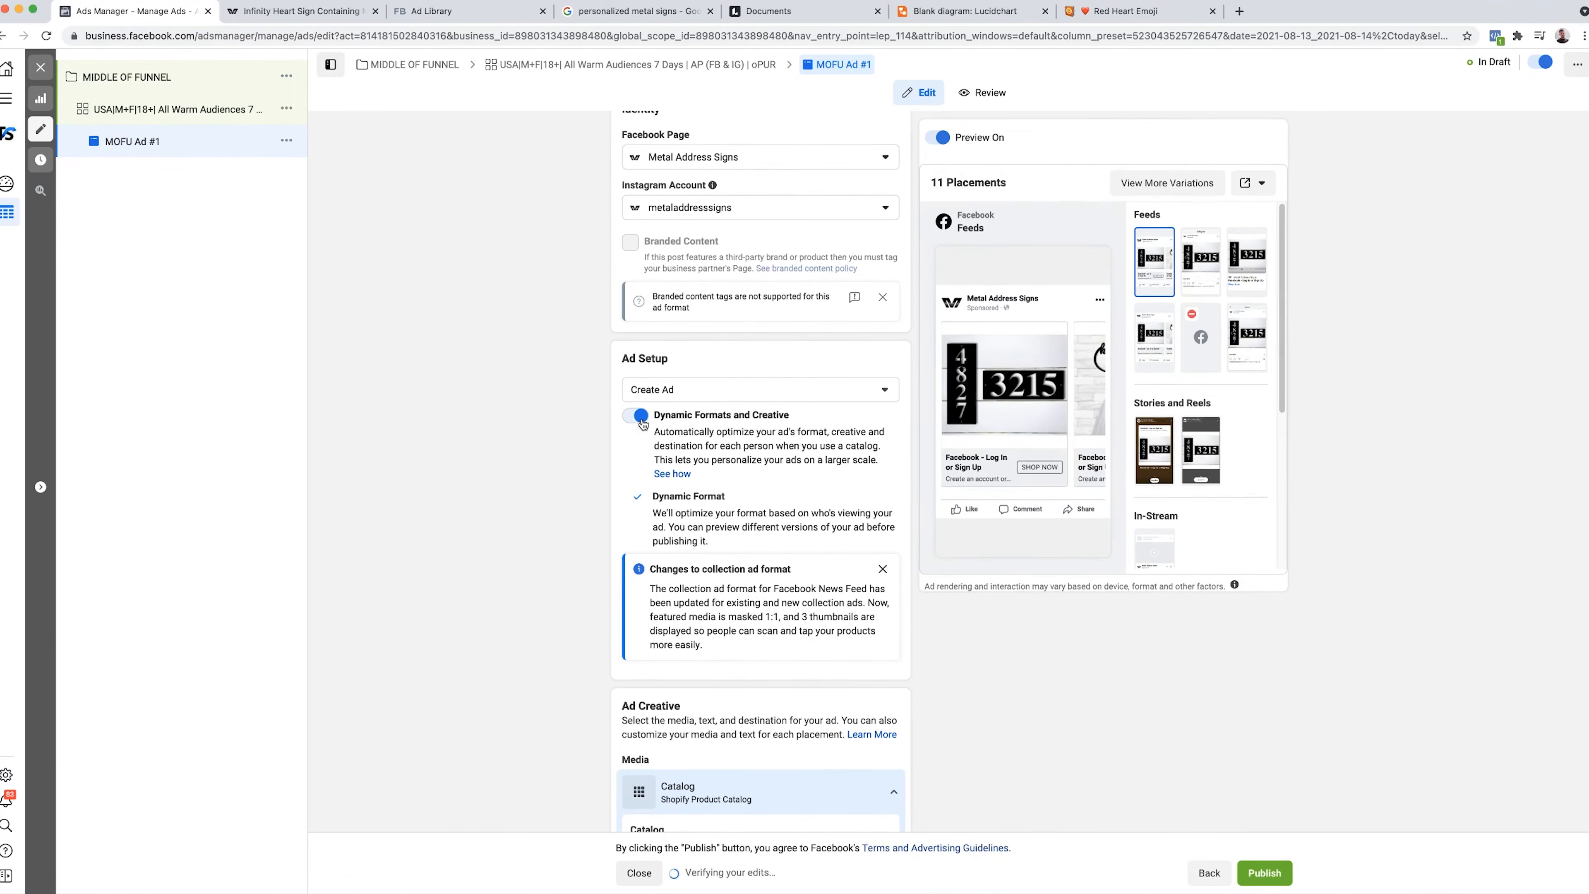
pyautogui.scroll(-2, 566, 571)
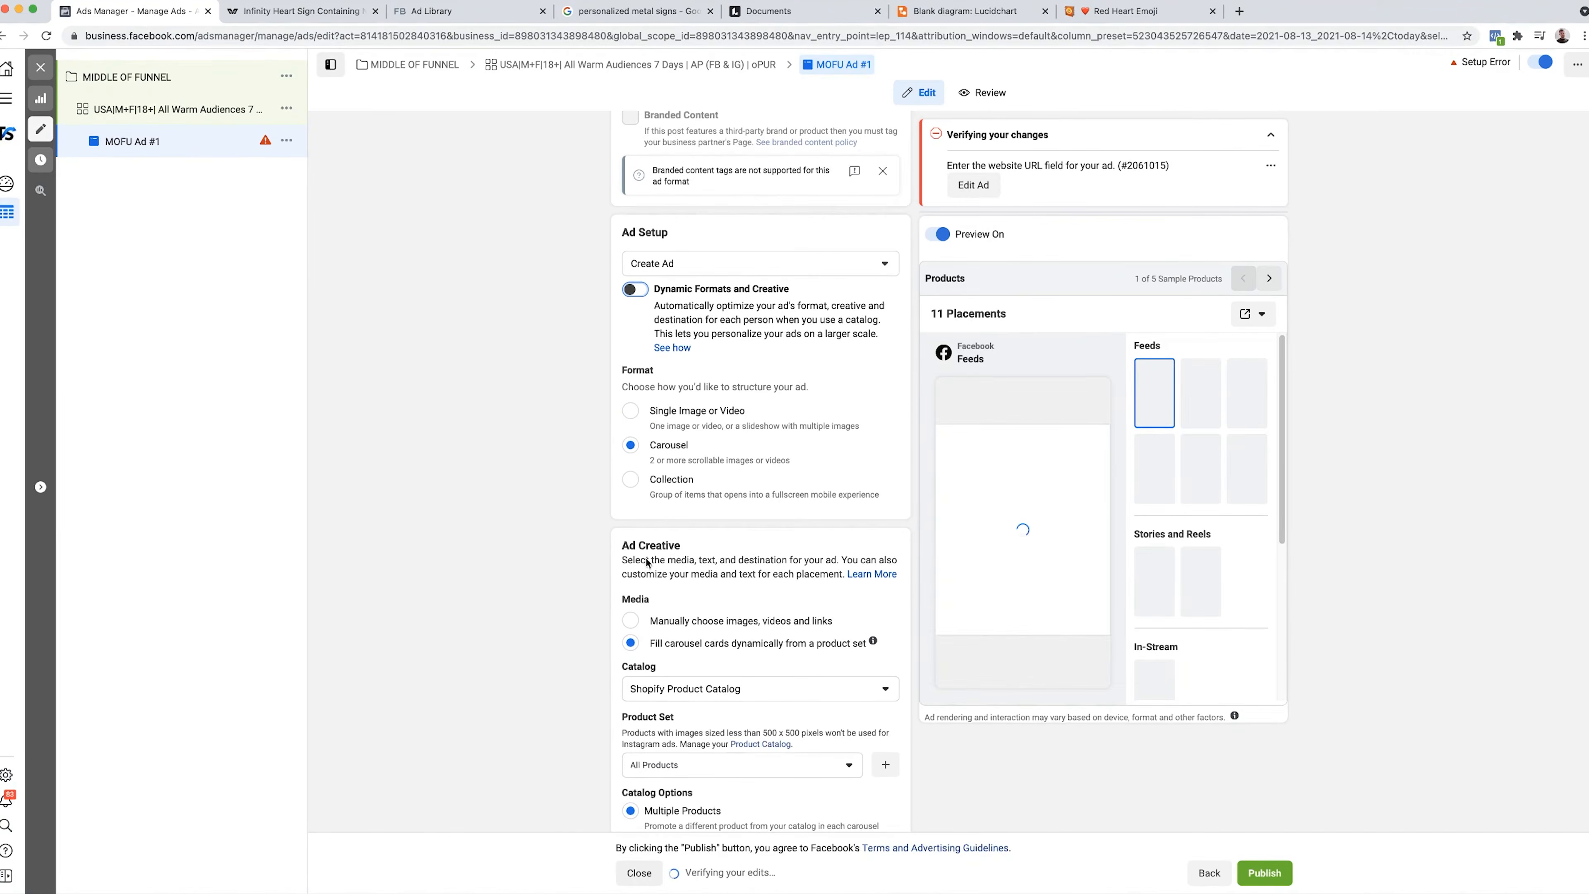
pyautogui.click(631, 410)
pyautogui.click(670, 530)
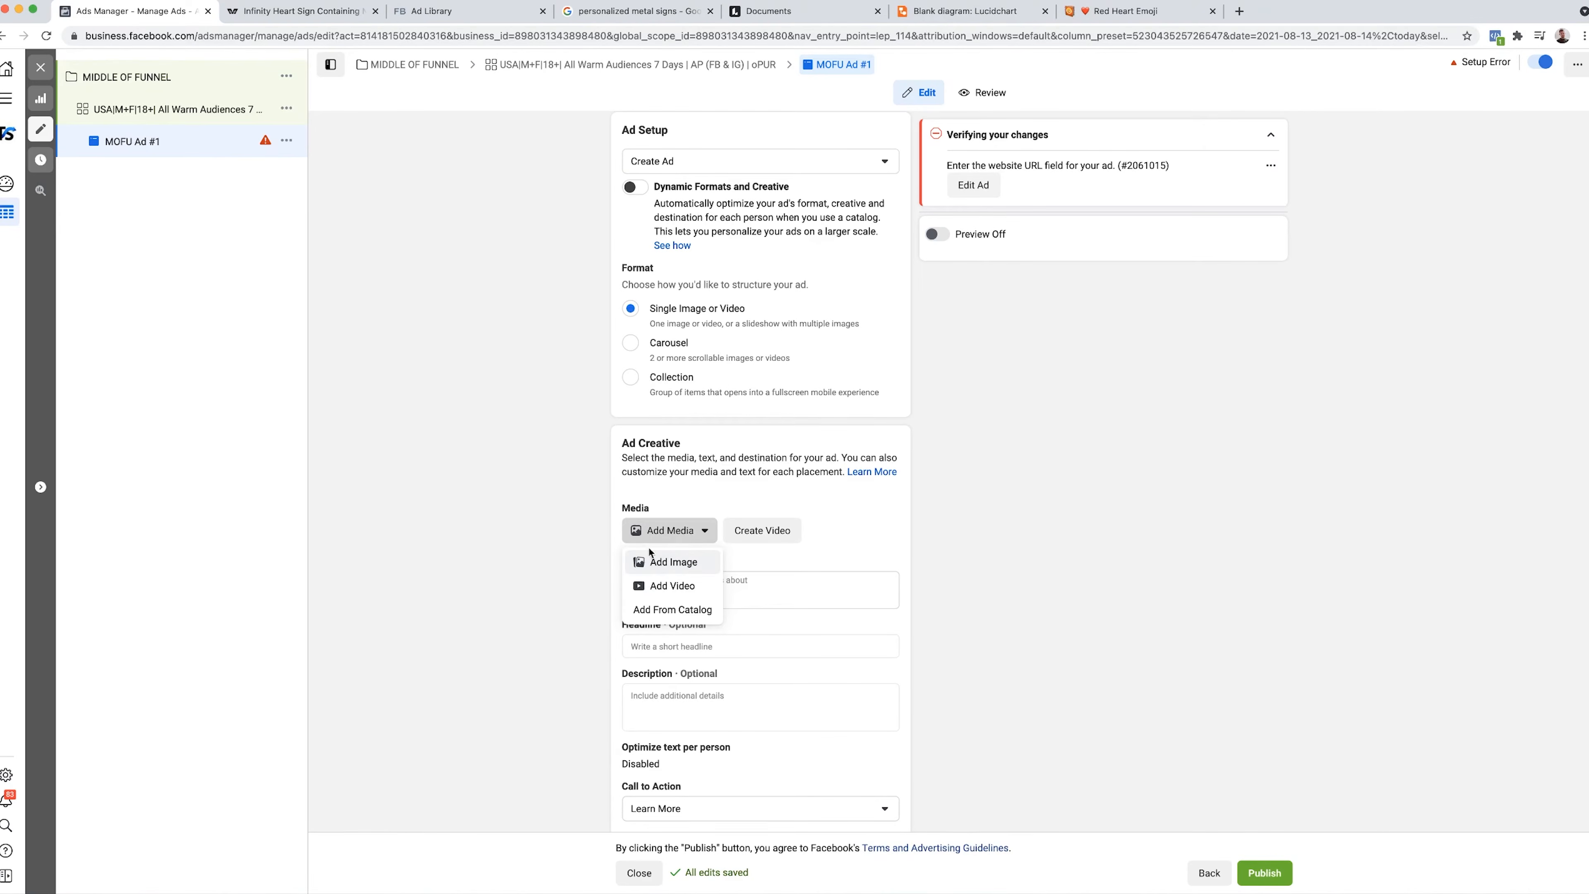
pyautogui.click(653, 566)
pyautogui.press('Escape')
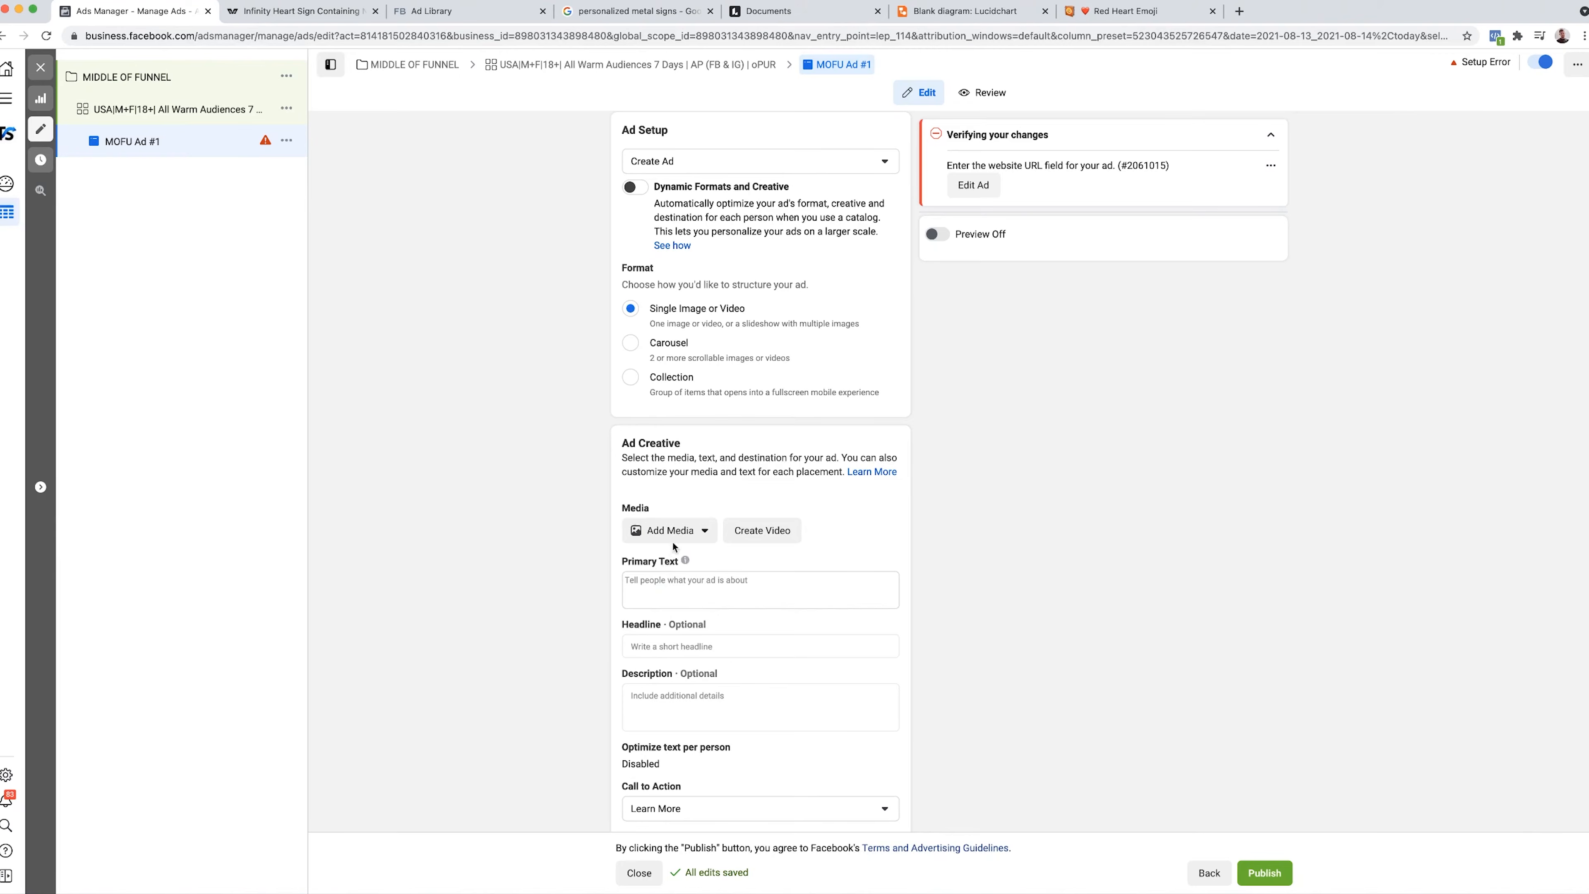
# - Upload the video BOFU.mov from the Ads folder as the ad's media
pyautogui.click(670, 532)
pyautogui.click(657, 588)
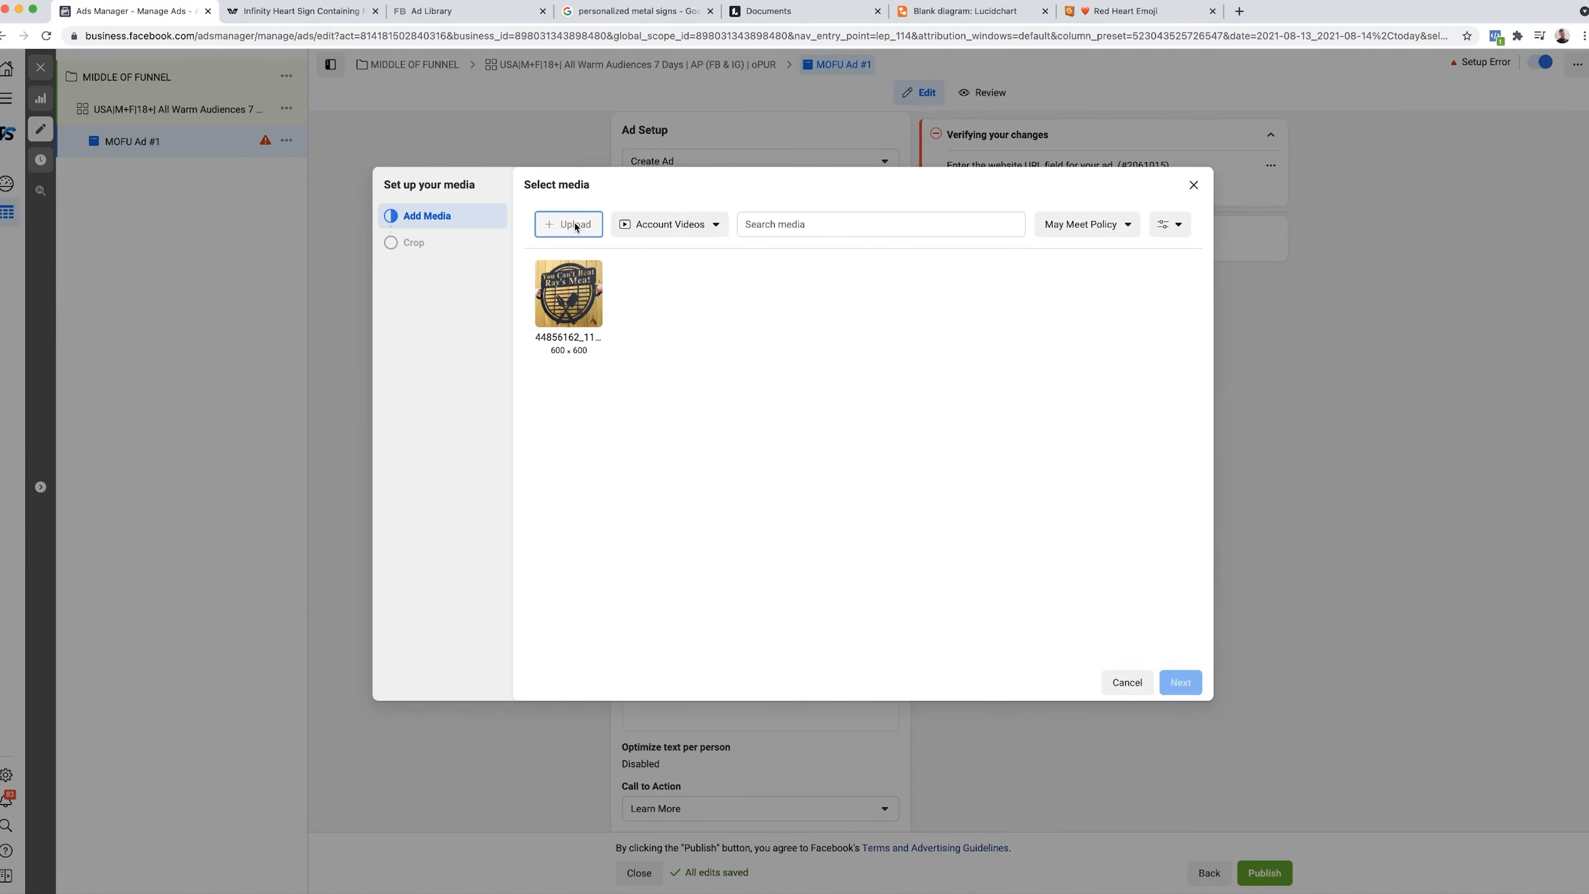
pyautogui.click(572, 224)
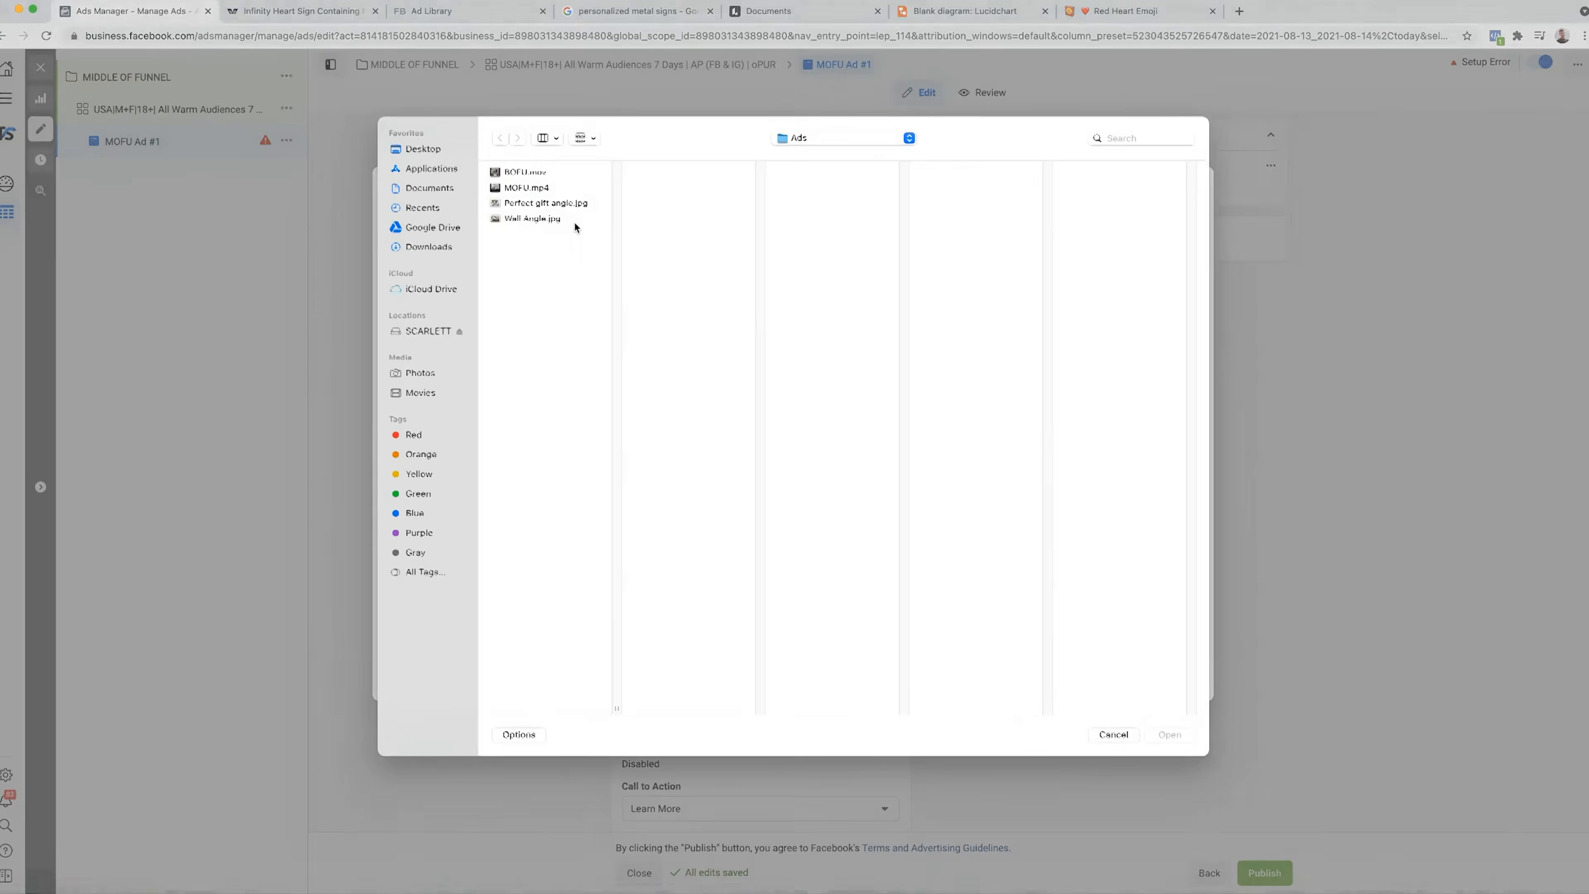
pyautogui.click(523, 194)
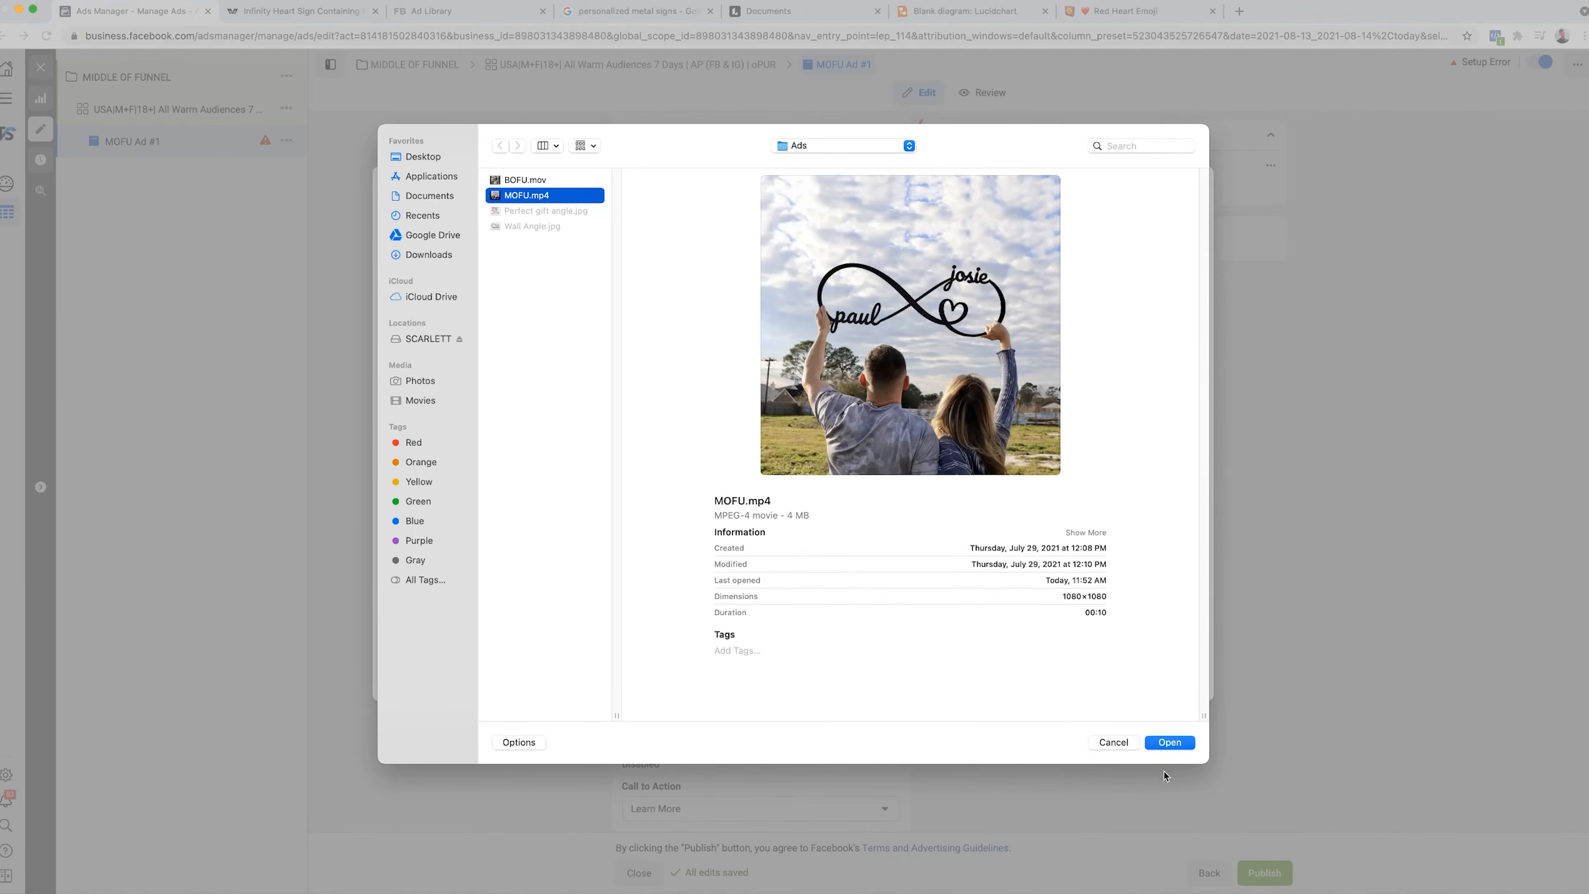
pyautogui.click(548, 181)
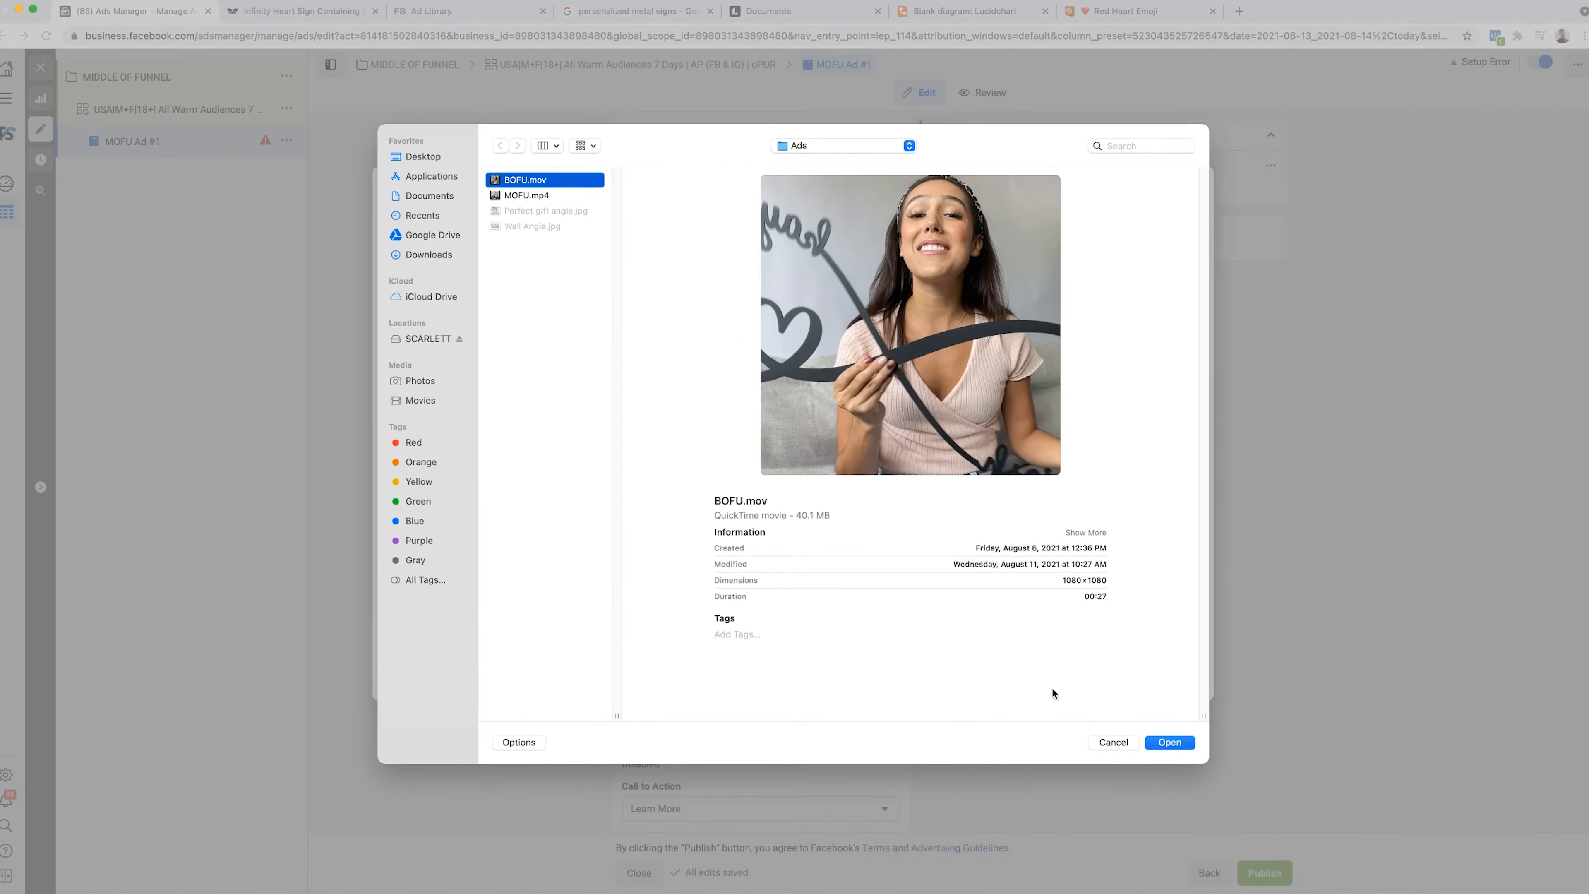
pyautogui.click(1170, 742)
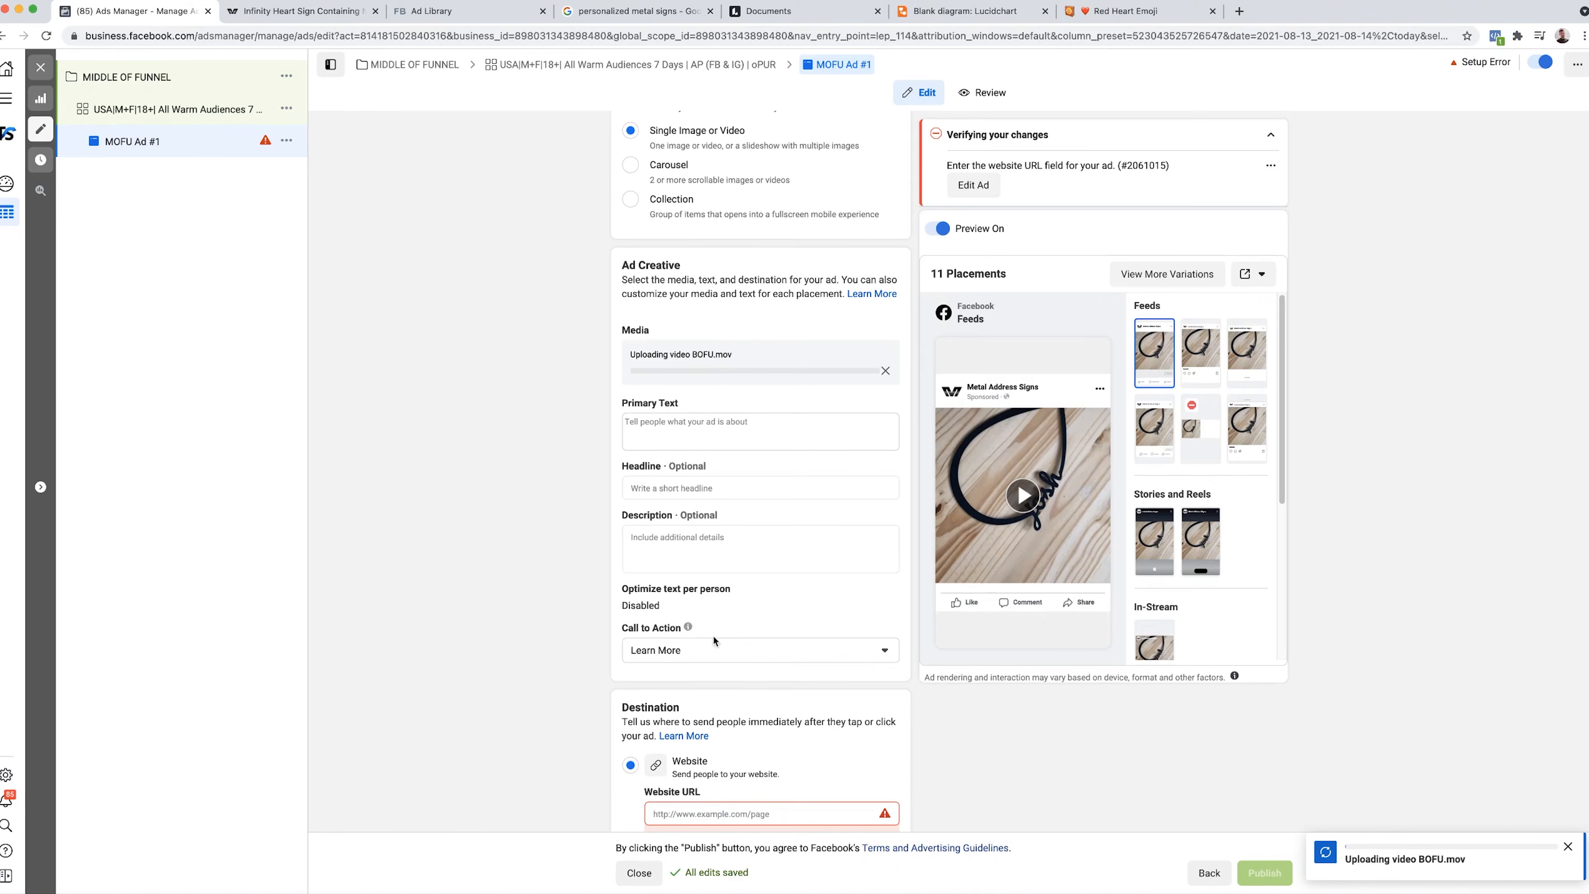
# - Set the ad's call to action to Shop Now
pyautogui.click(737, 651)
pyautogui.scroll(5, 729, 695)
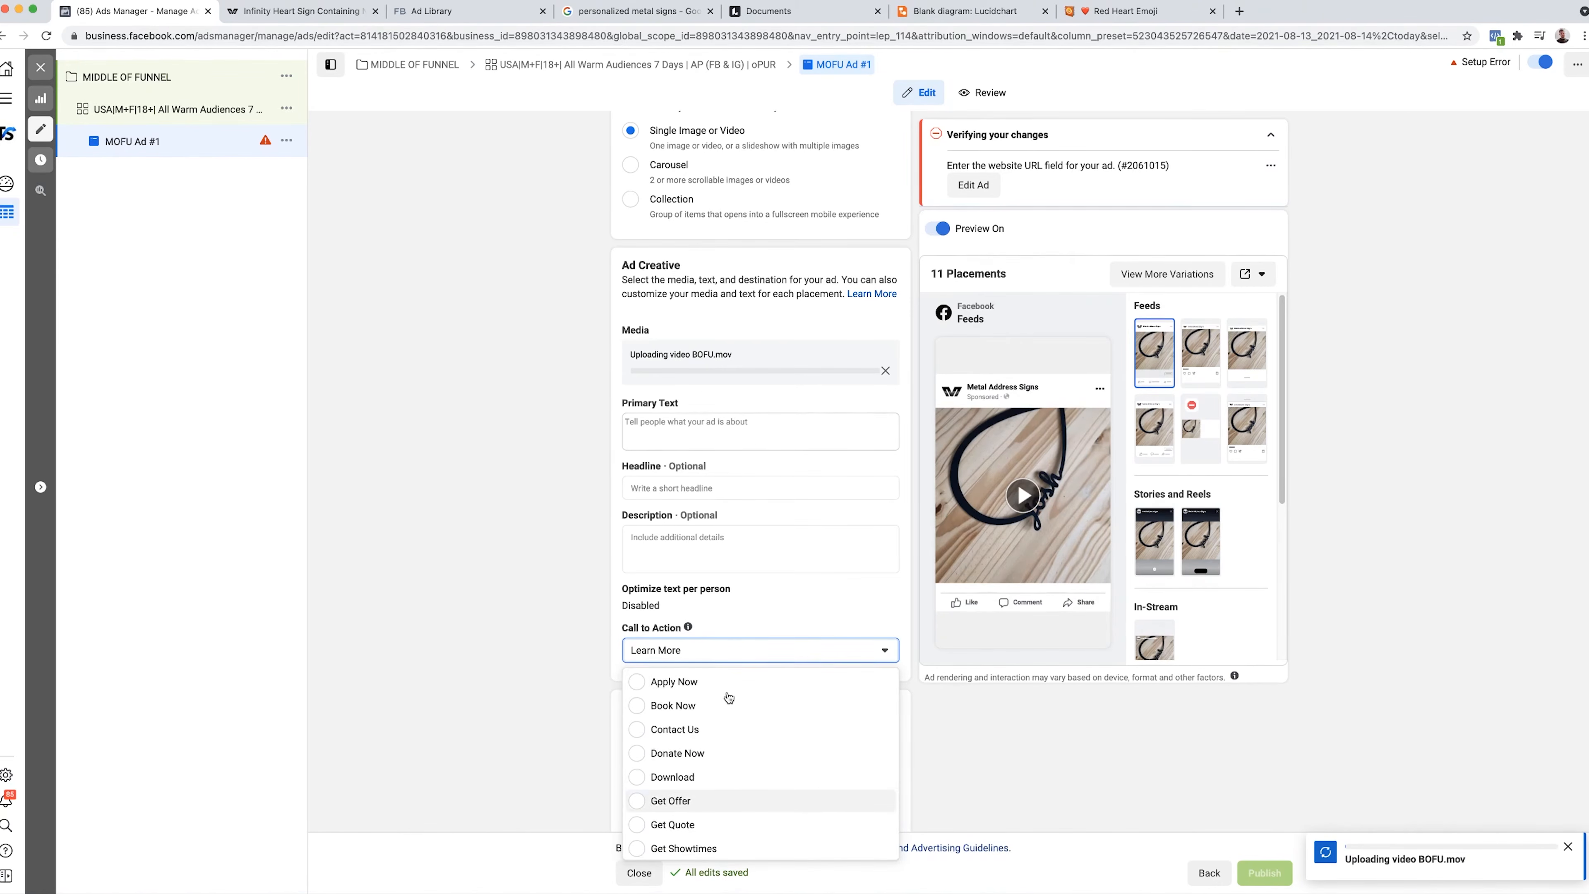
pyautogui.scroll(-5, 728, 697)
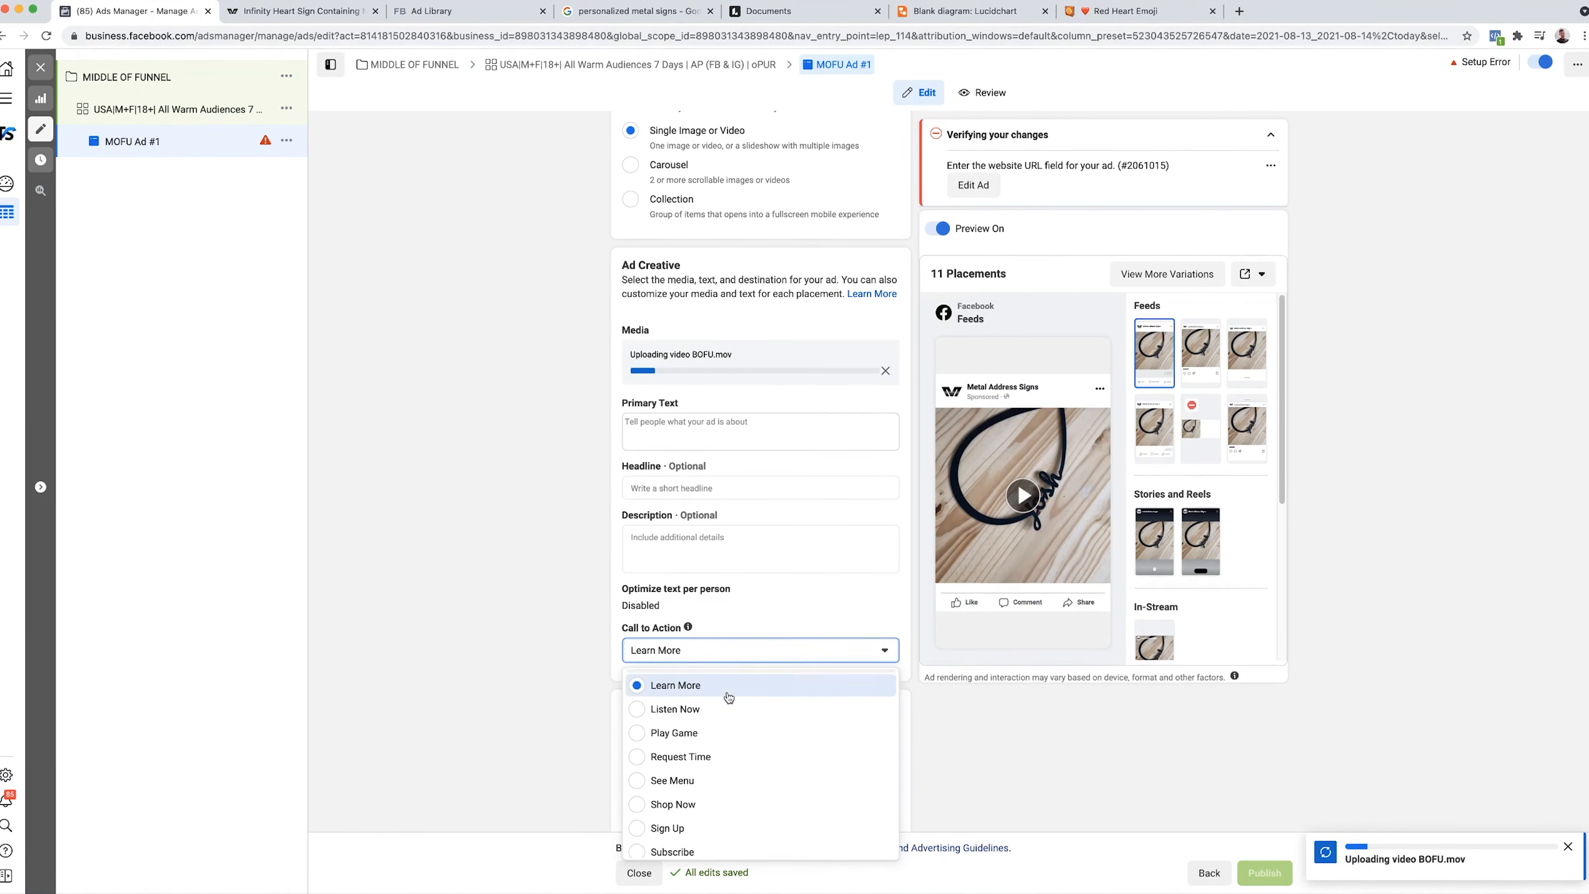
pyautogui.click(674, 786)
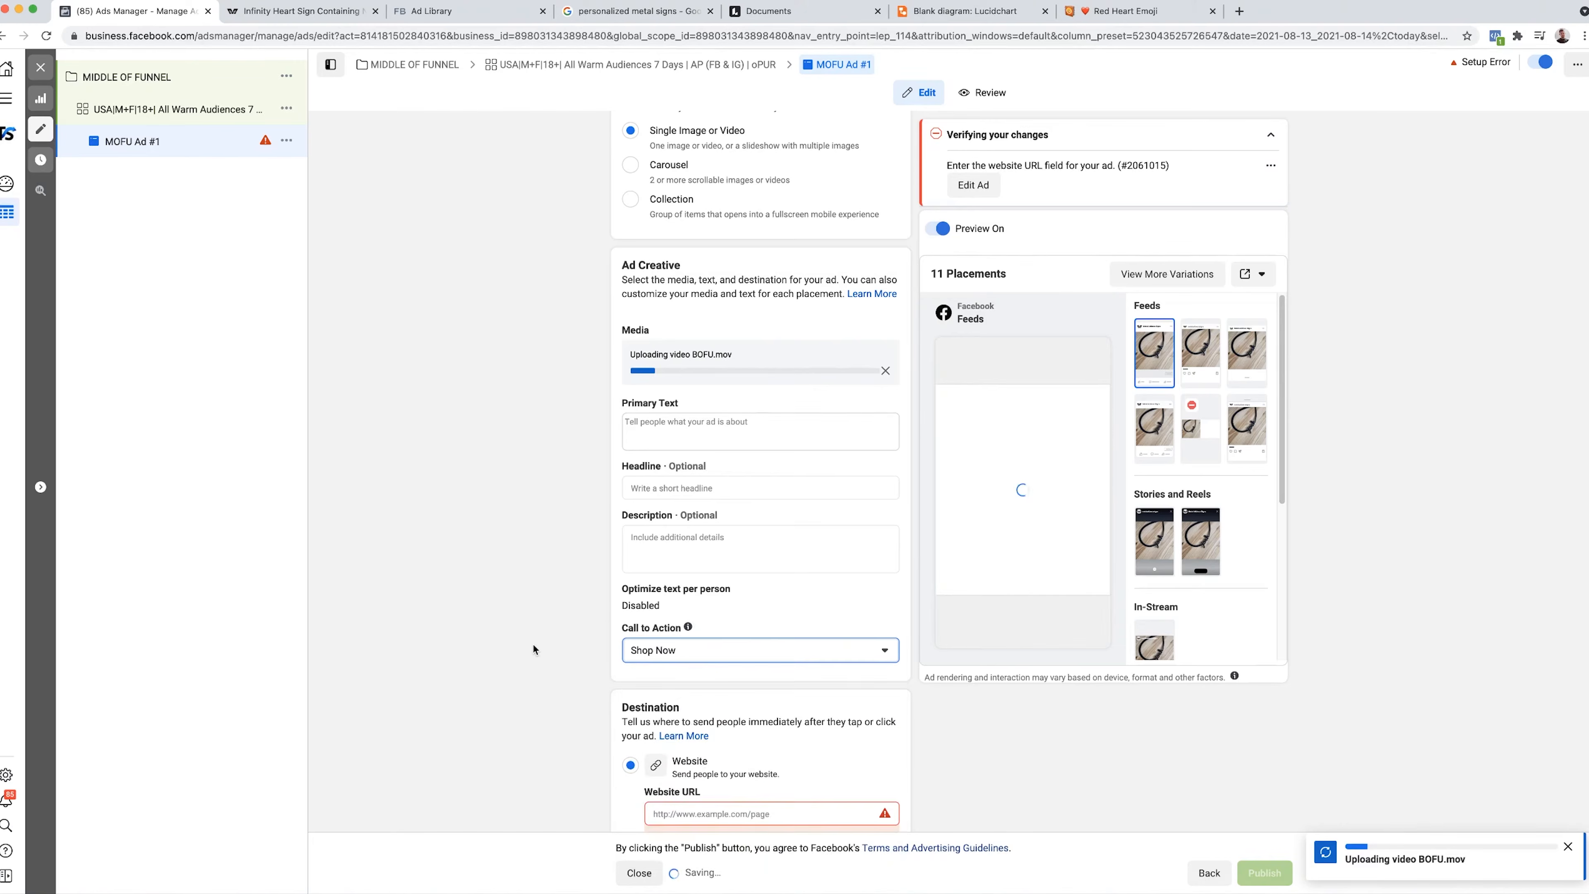
pyautogui.scroll(-2, 532, 642)
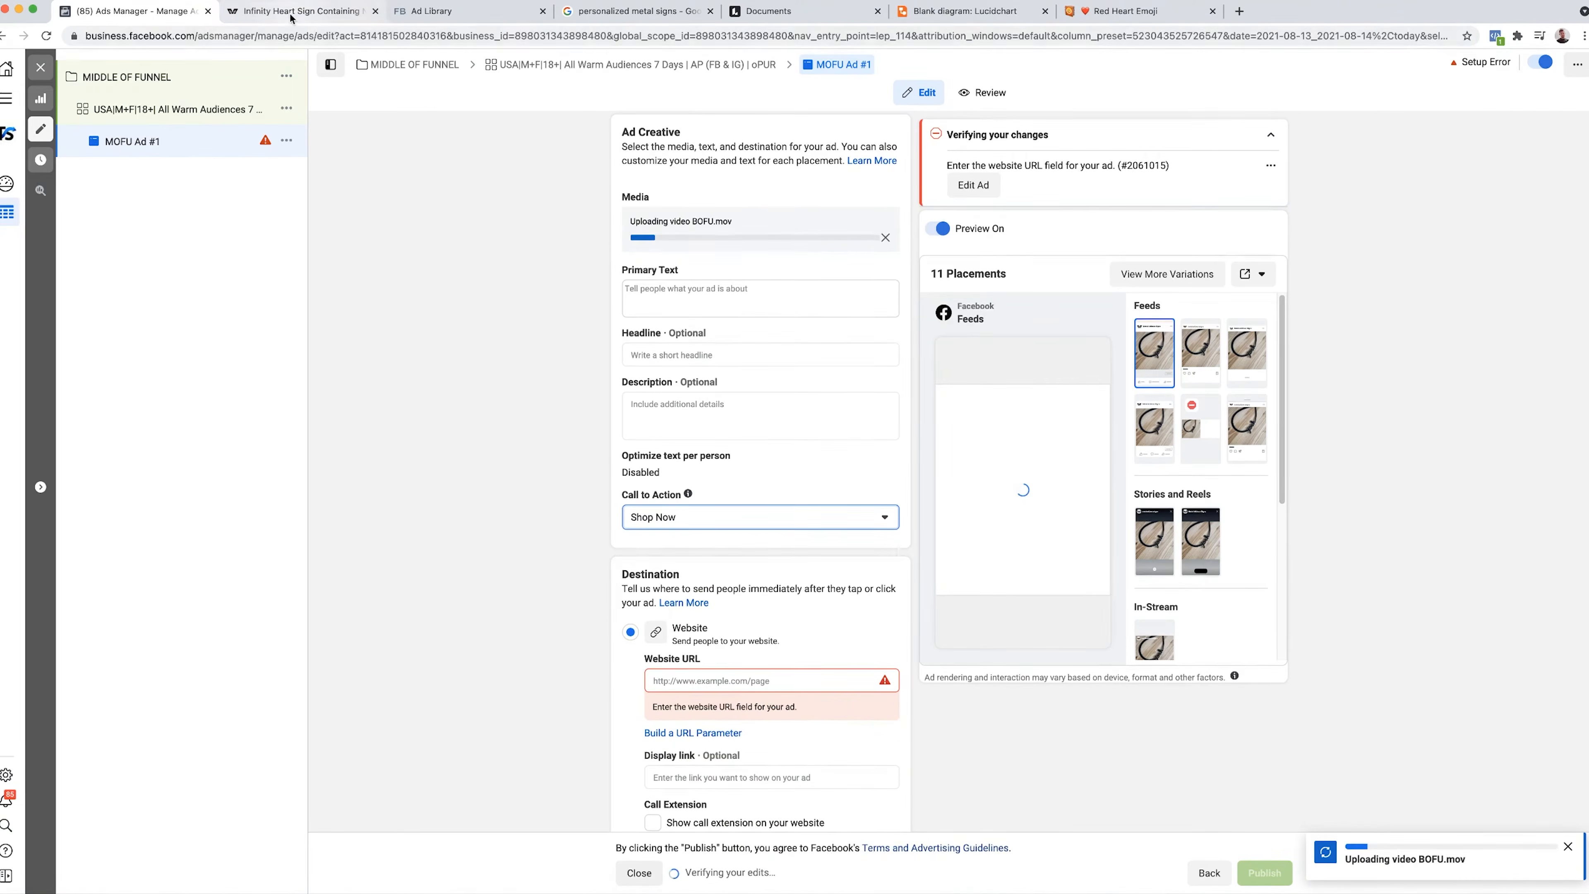
pyautogui.click(294, 11)
pyautogui.click(151, 12)
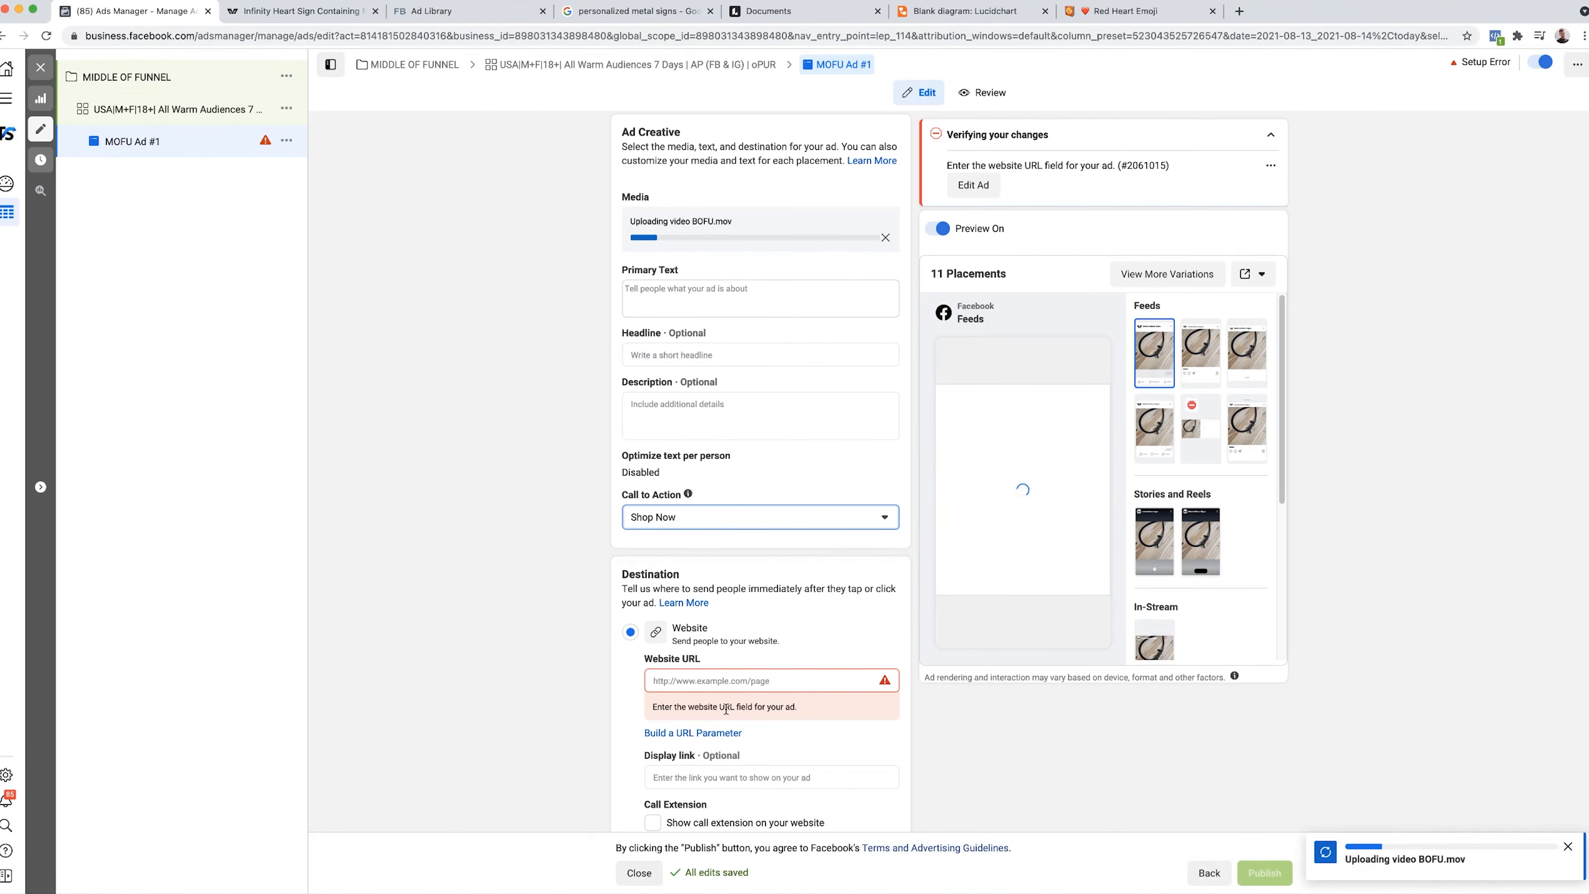
pyautogui.click(740, 687)
pyautogui.press('super+v')
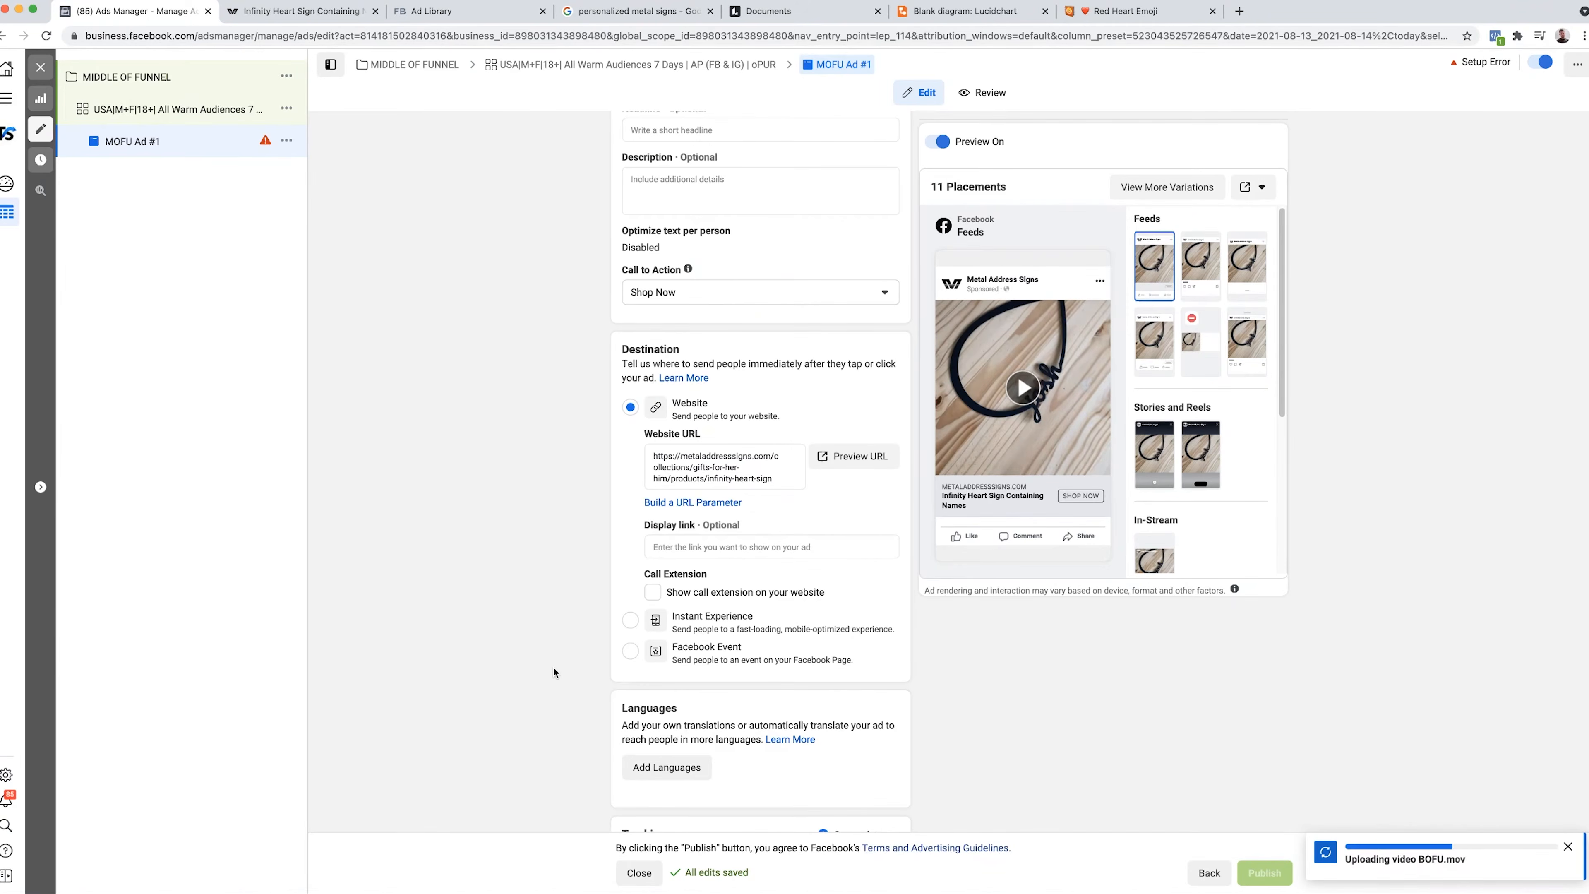
# - Fill the primary text with the product page review quote "I cannot wait to order more top-notch, high quality signs for gifts!"
pyautogui.scroll(6, 700, 532)
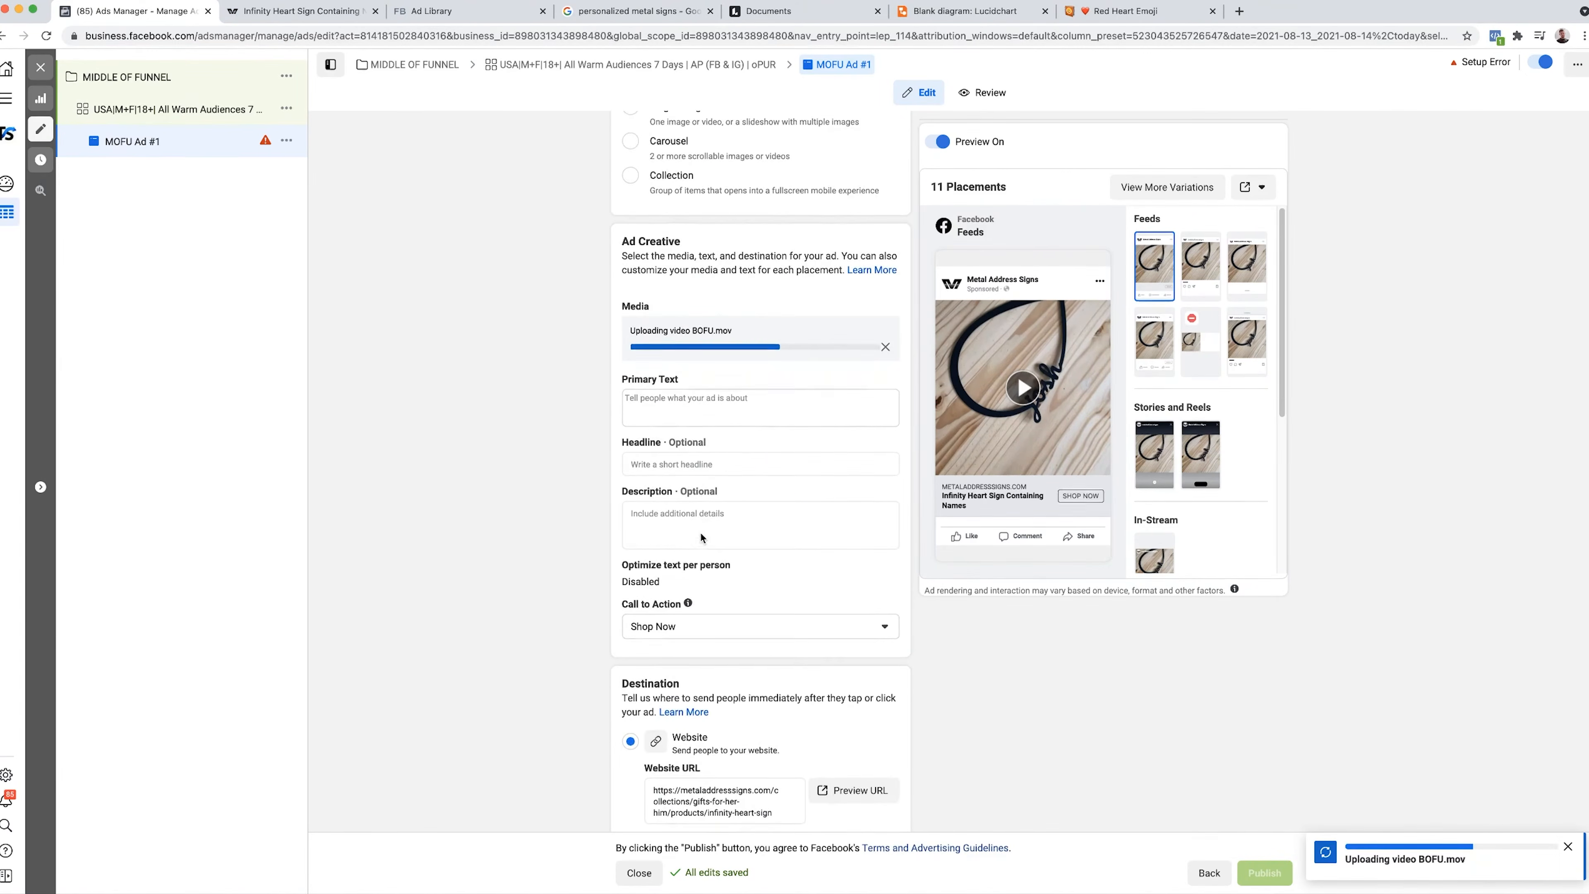
pyautogui.click(665, 453)
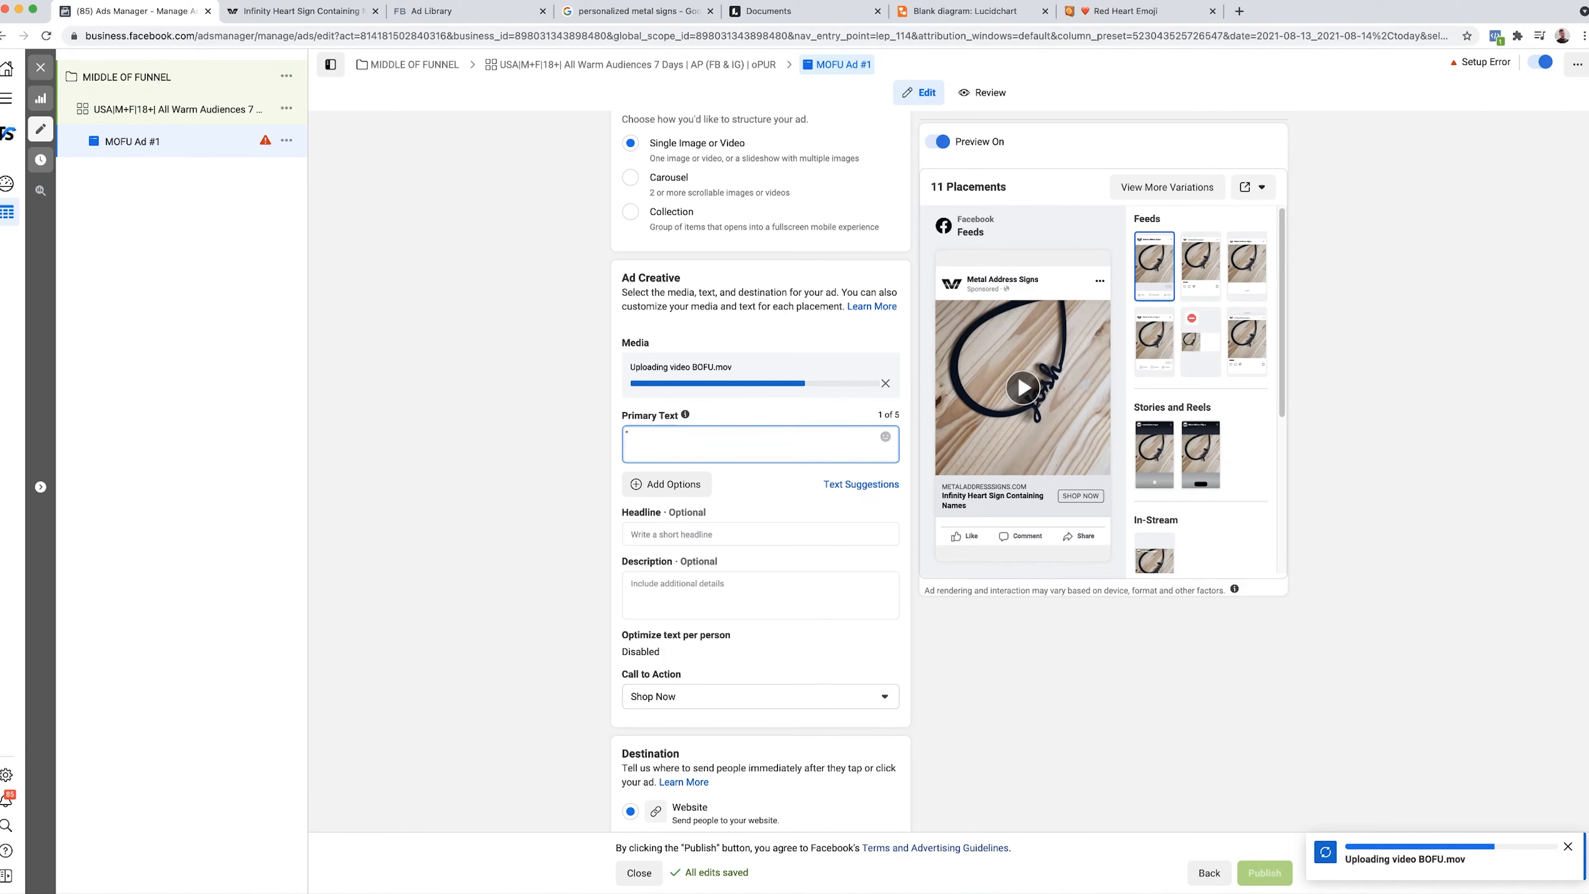
pyautogui.click(303, 8)
pyautogui.scroll(-10, 772, 589)
pyautogui.scroll(-15, 773, 589)
pyautogui.scroll(8, 773, 582)
pyautogui.click(894, 644)
pyautogui.moveTo(894, 645); pyautogui.dragTo(1105, 622)
pyautogui.click(129, 10)
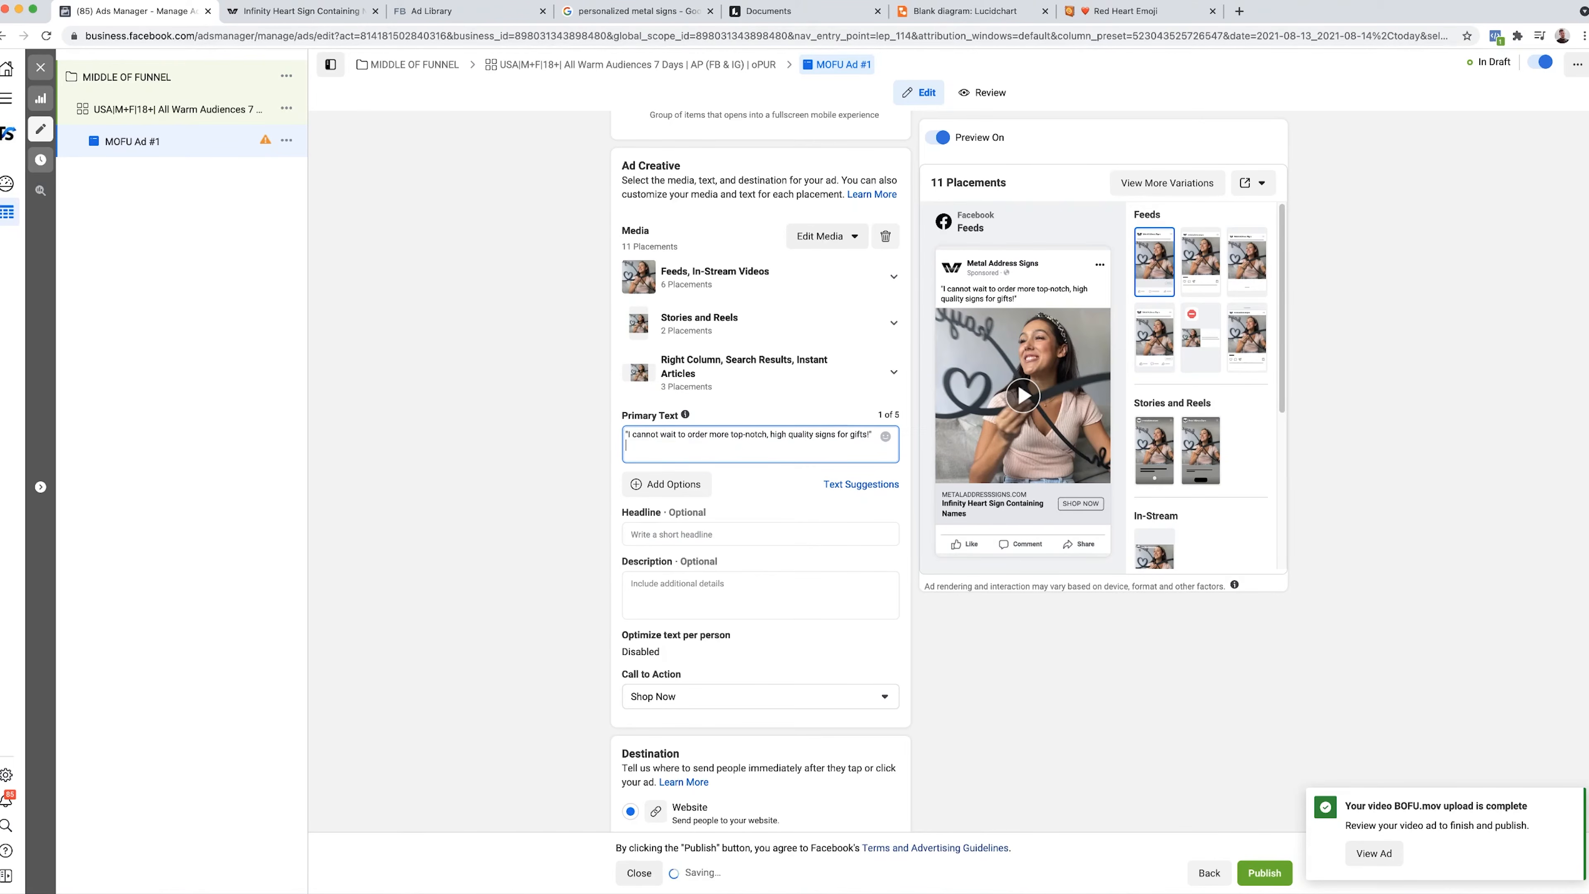
pyautogui.press('Return')
# - Find the star emoji on Emojipedia, copy it and return to the ad in Ads Manager
pyautogui.click(1131, 11)
pyautogui.click(873, 72)
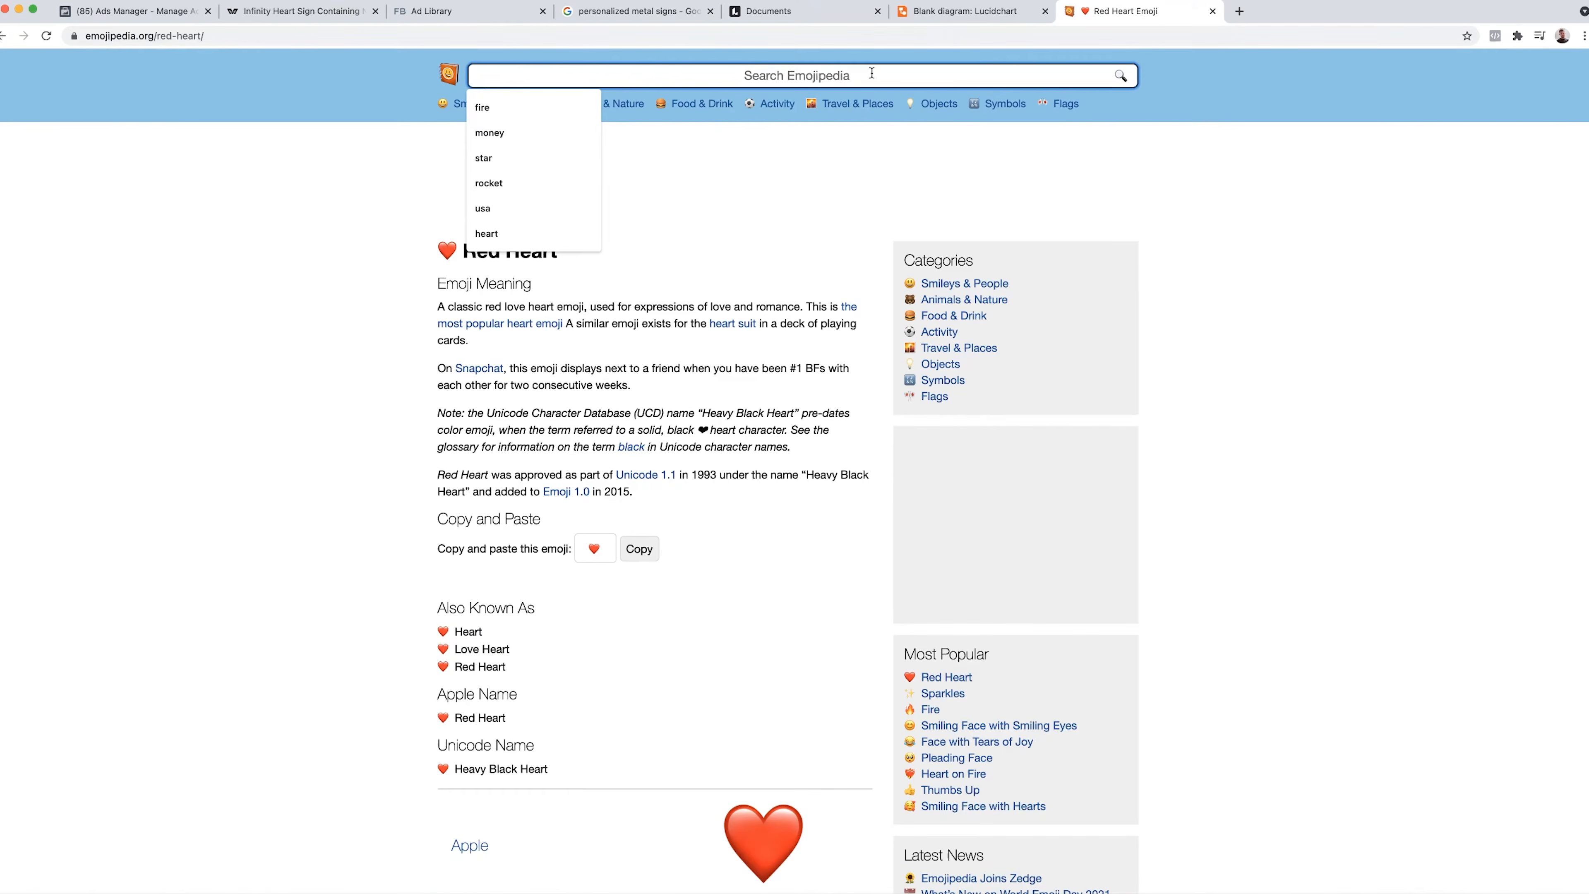
pyautogui.write('st')
pyautogui.click(639, 572)
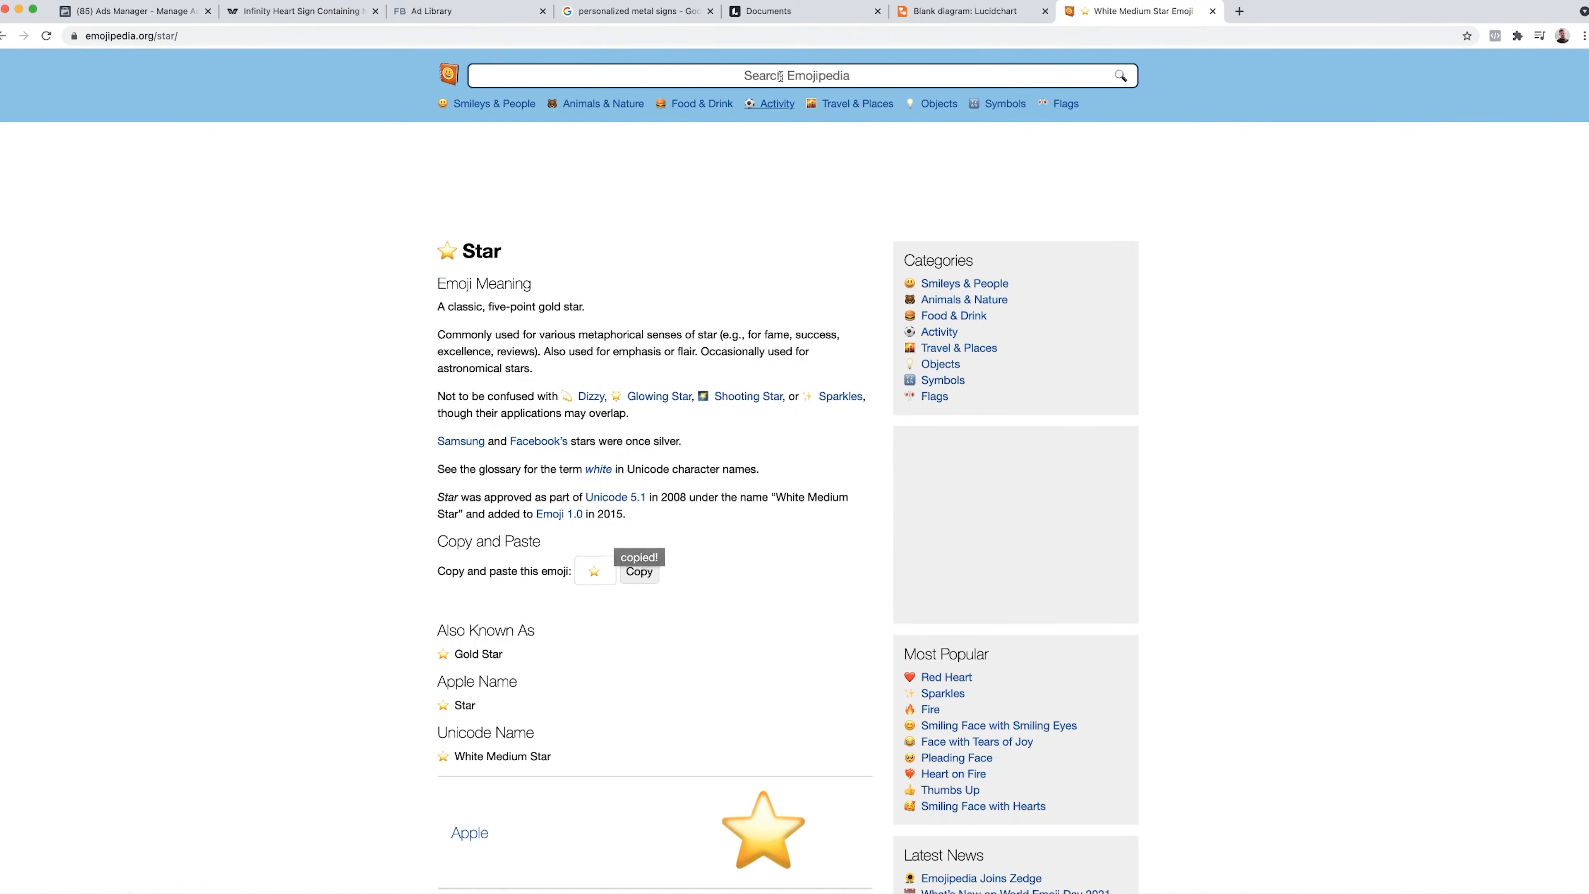
pyautogui.click(143, 18)
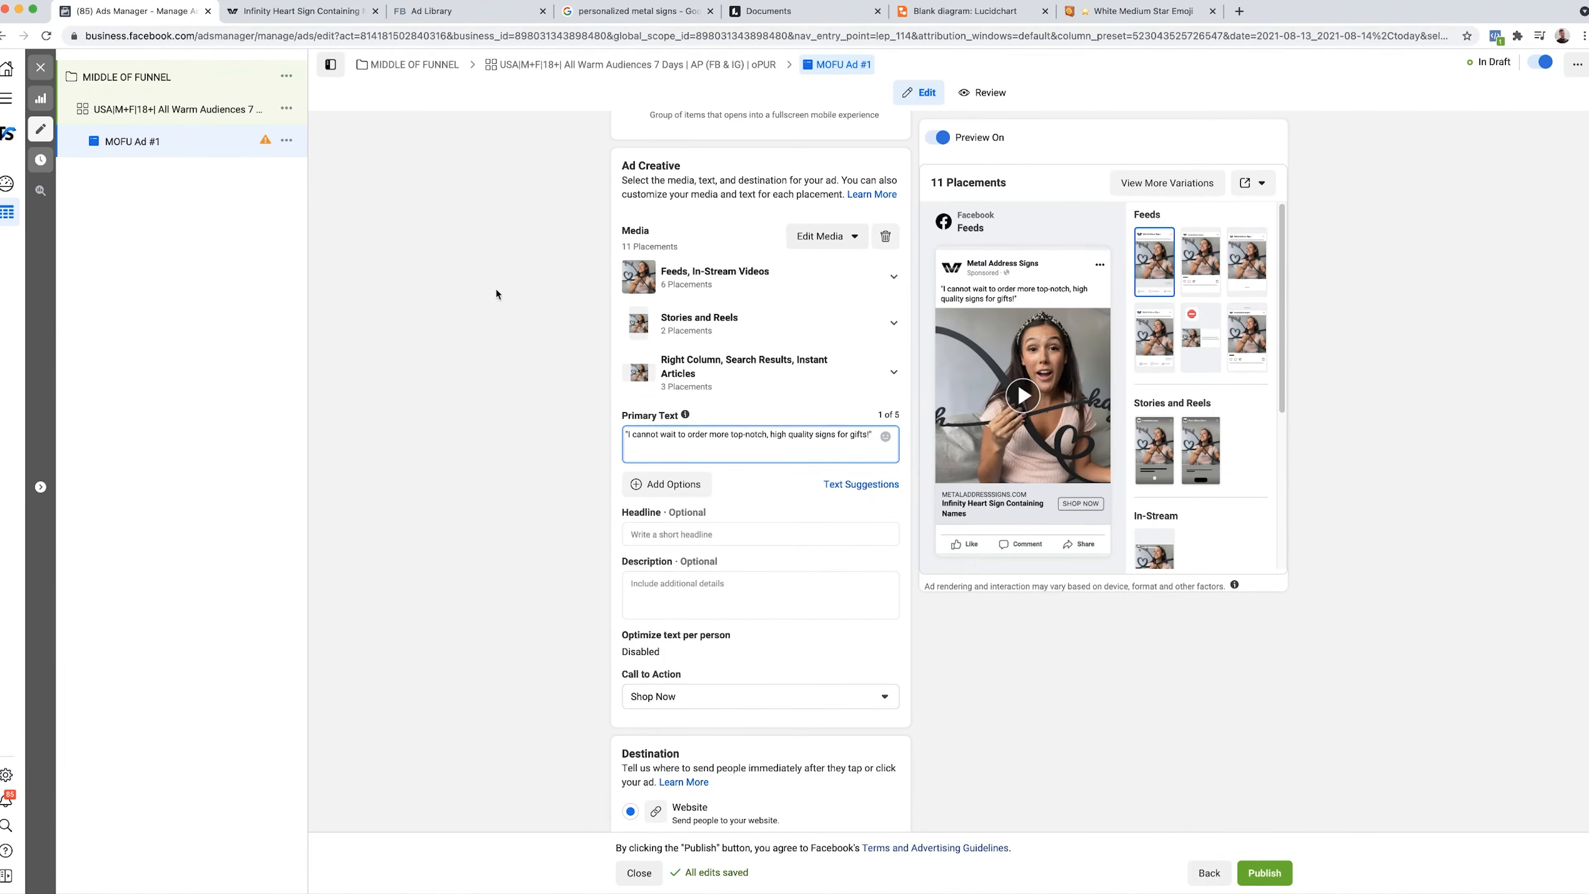
# - Add a line above the review quote with five star emojis and "Over 10,000+ Happy Customers!", and leave a blank line below the quote
pyautogui.press('Up')
pyautogui.press('Return')
pyautogui.press('Up')
pyautogui.write('⭐')
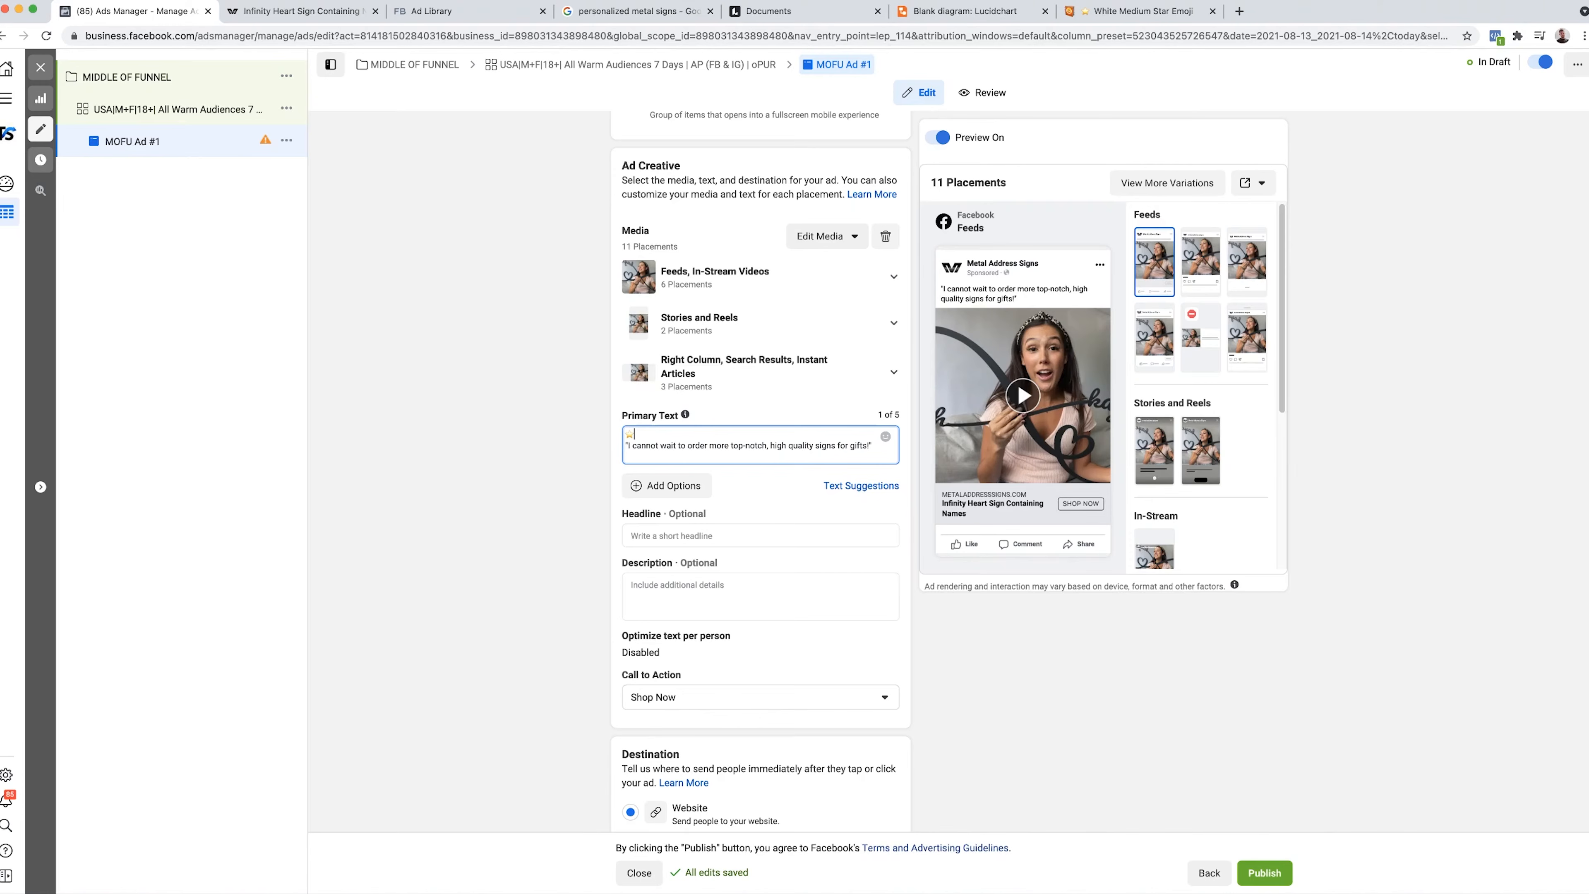
pyautogui.write('Over 10,000+ Happy Customers!')
pyautogui.press('Return')
pyautogui.press('Return')
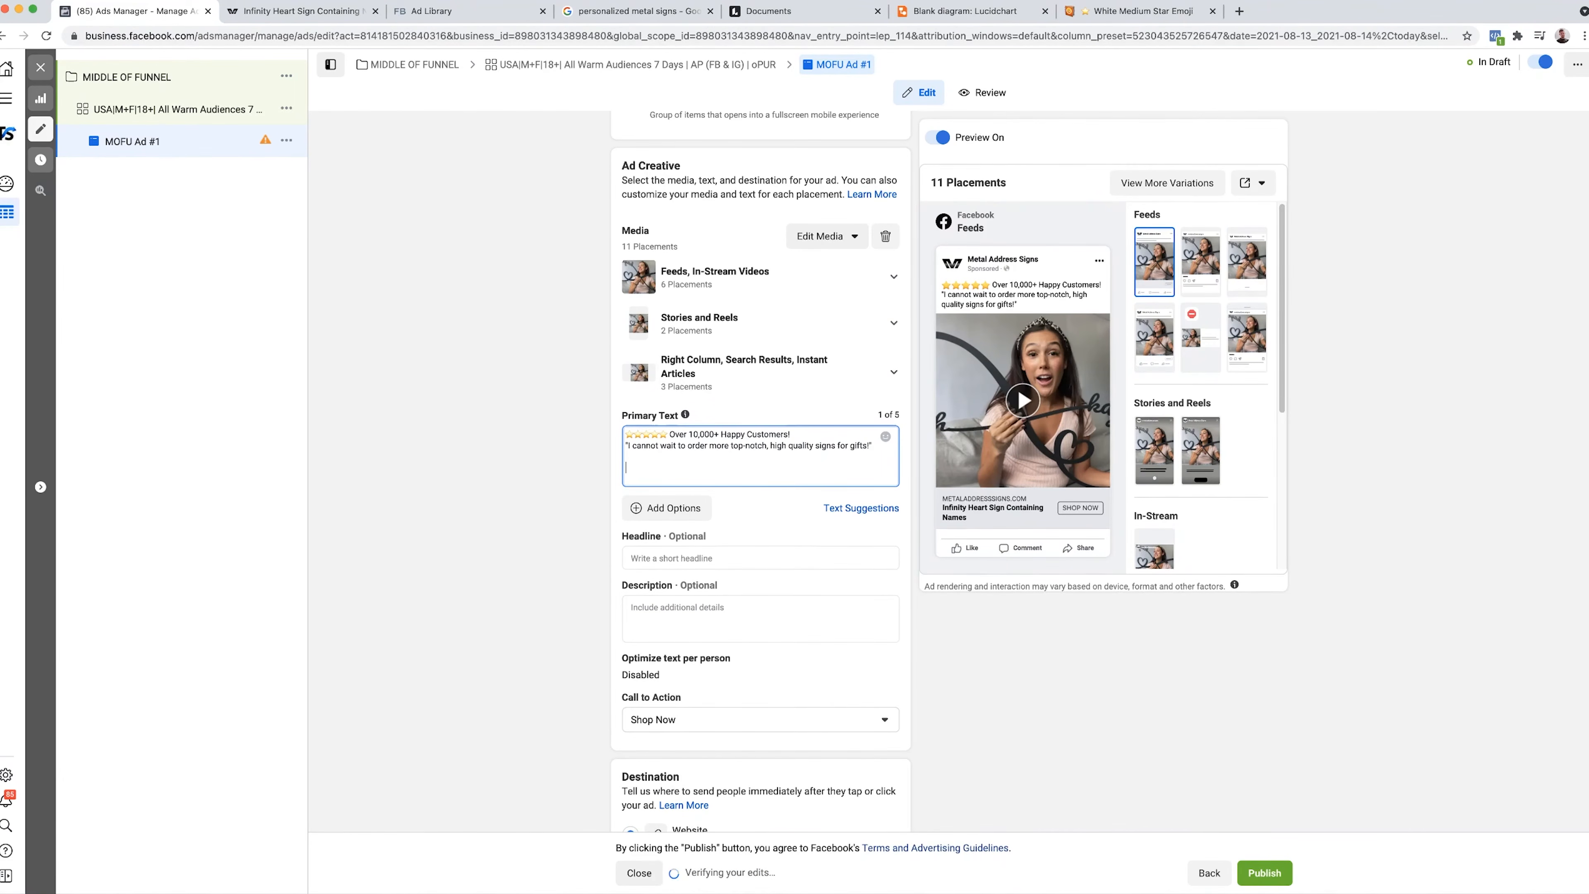
# - Copy the infinity heart sign product page link and paste it at the end of the primary text
pyautogui.click(285, 14)
pyautogui.click(194, 35)
pyautogui.press('super+c')
pyautogui.click(164, 14)
pyautogui.press('super+v')
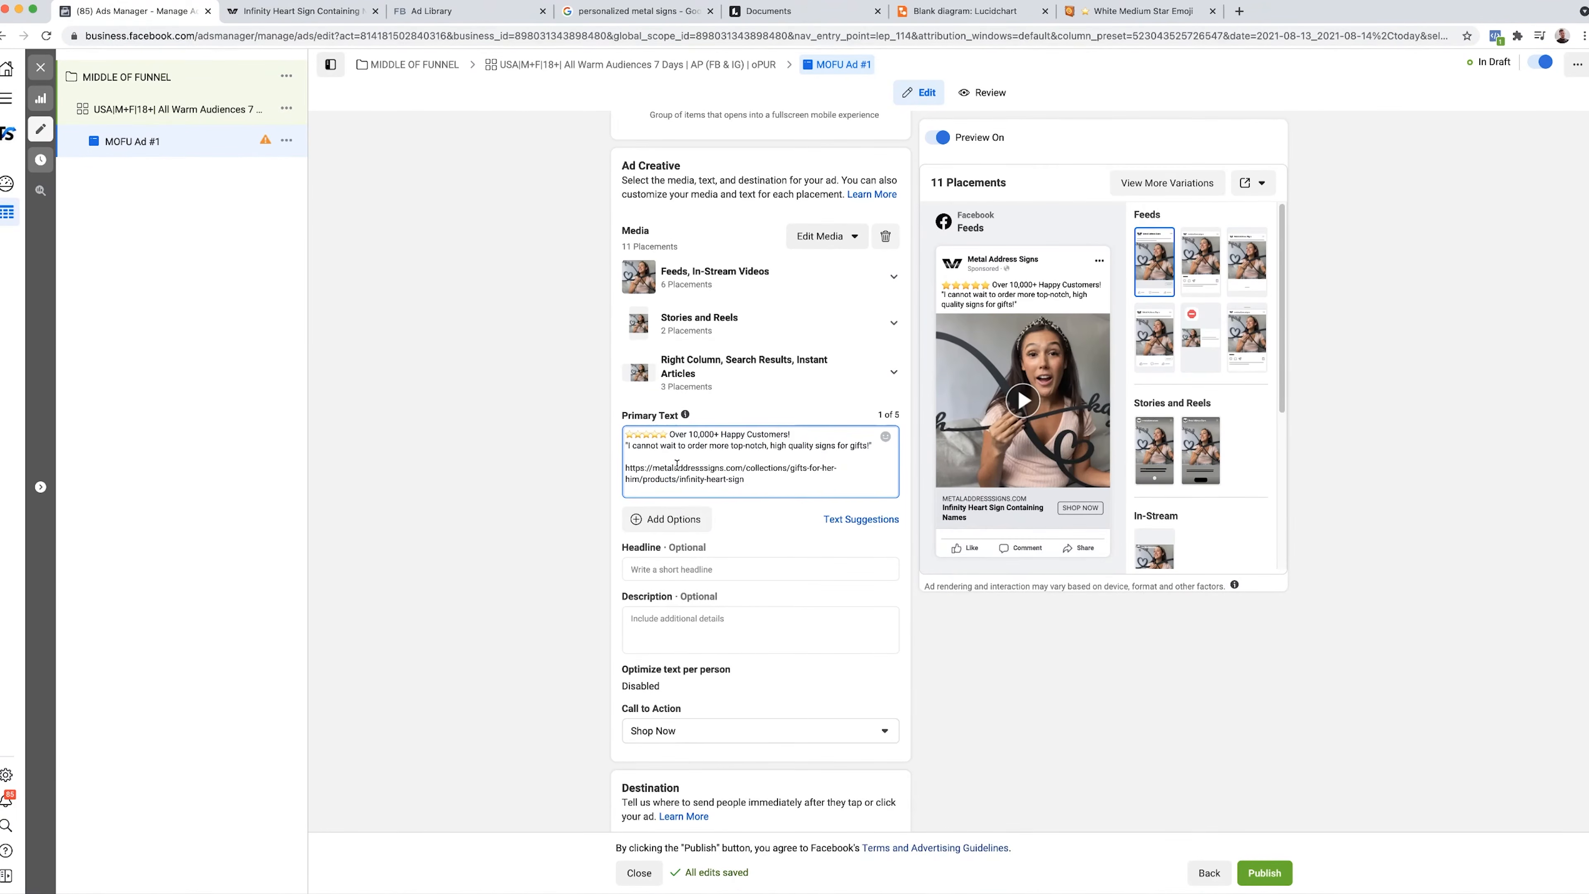
# - Insert the line "Get yours today" above the link, ending with the down-pointing hand emoji from Emojipedia
pyautogui.click(625, 468)
pyautogui.write('Get yours today')
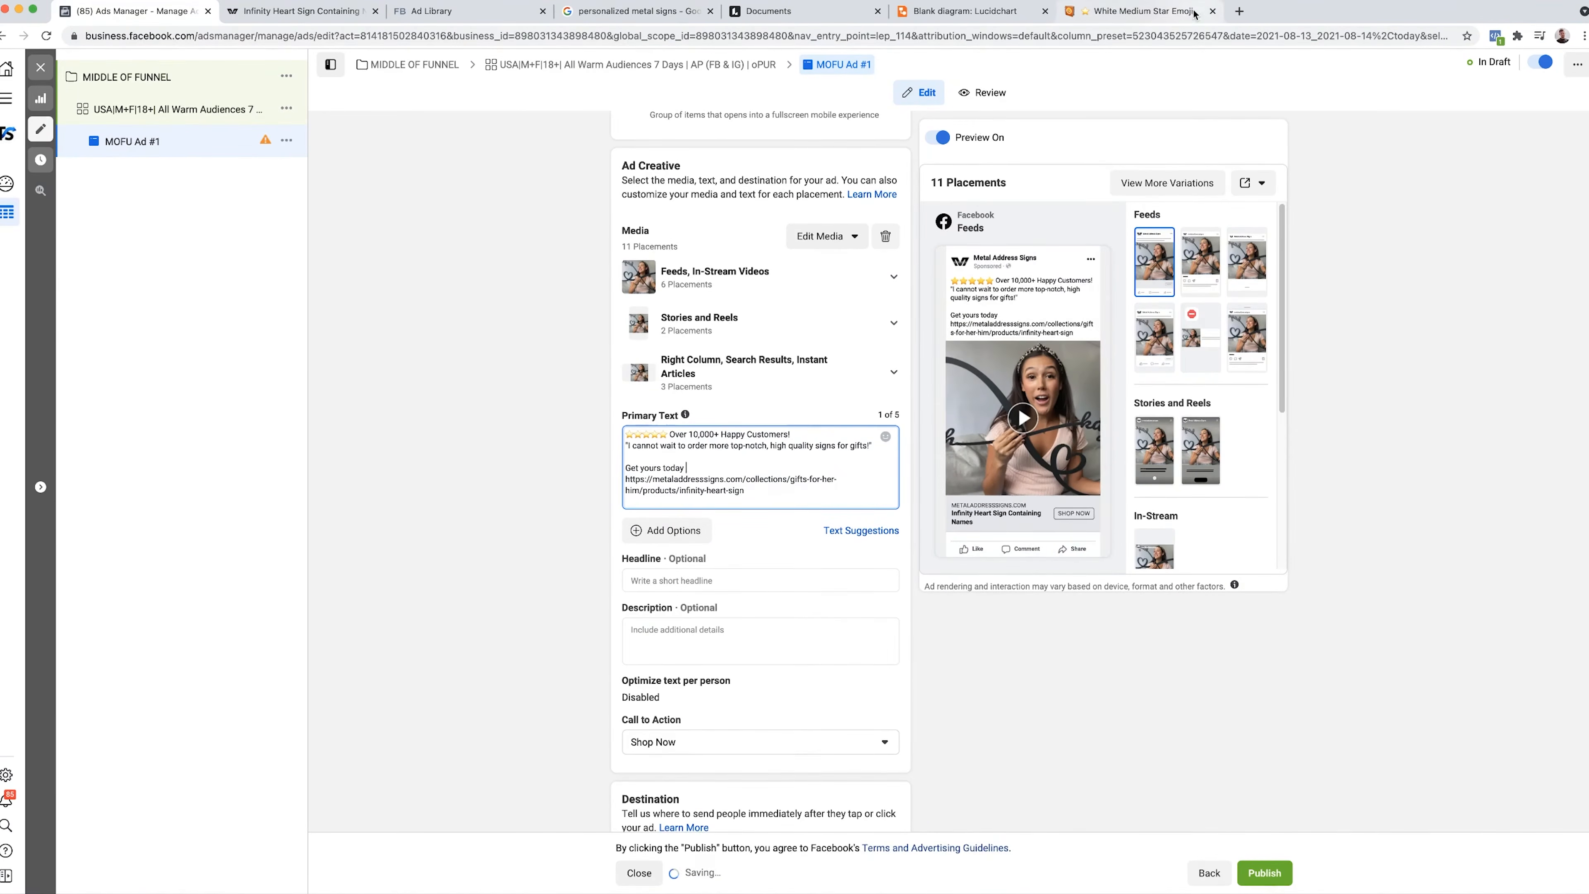
pyautogui.click(1139, 11)
pyautogui.click(901, 78)
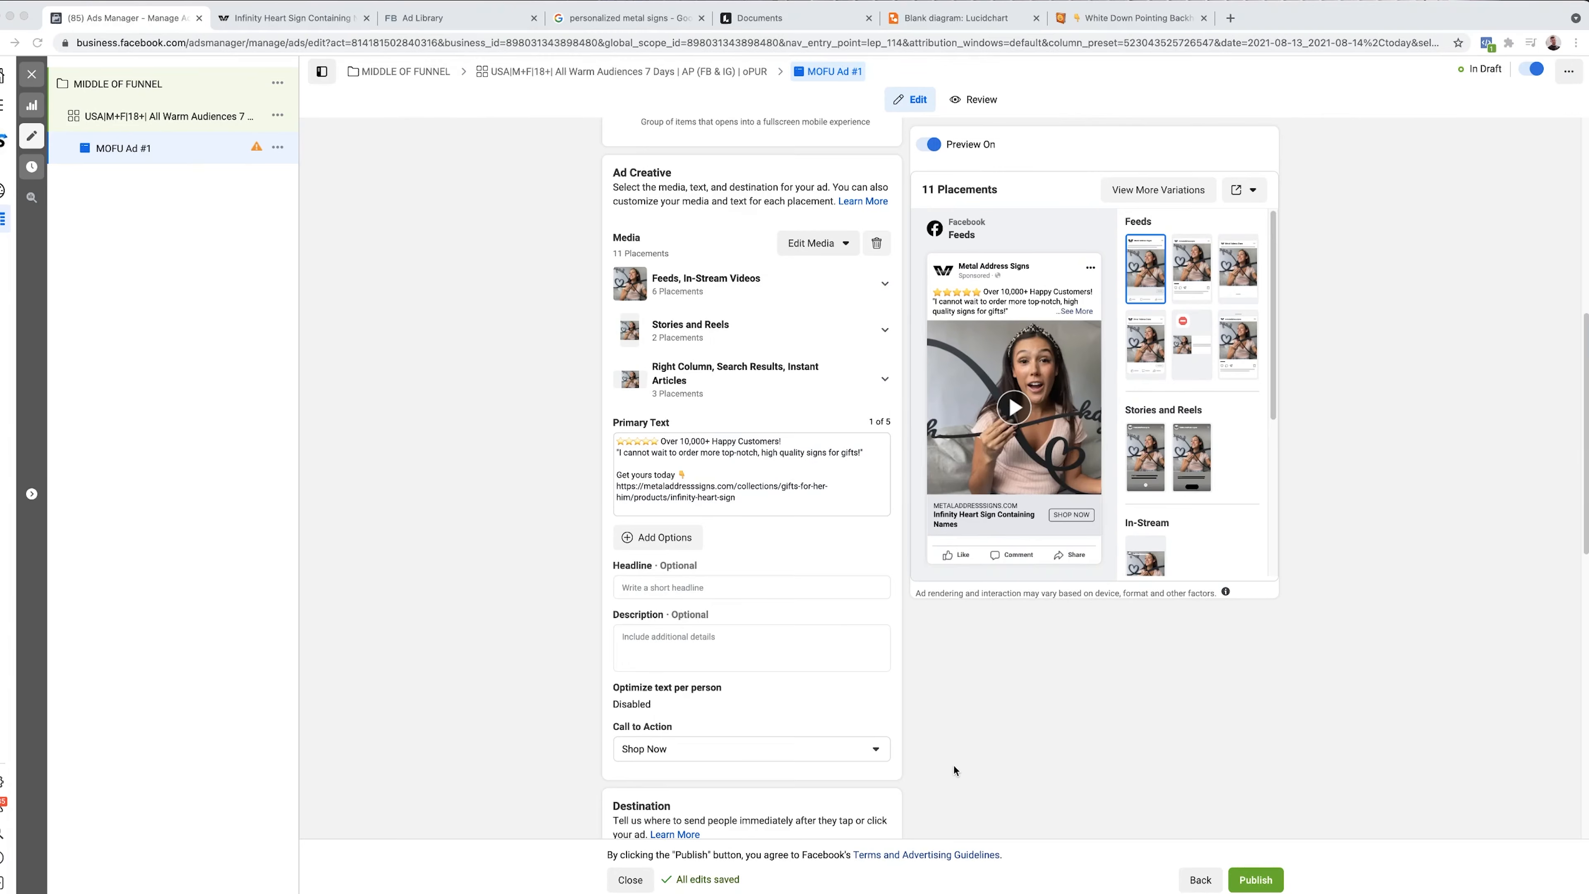
# - Enter the ad headline "The Most Perfect Gift Of 2021"
pyautogui.scroll(1, 954, 765)
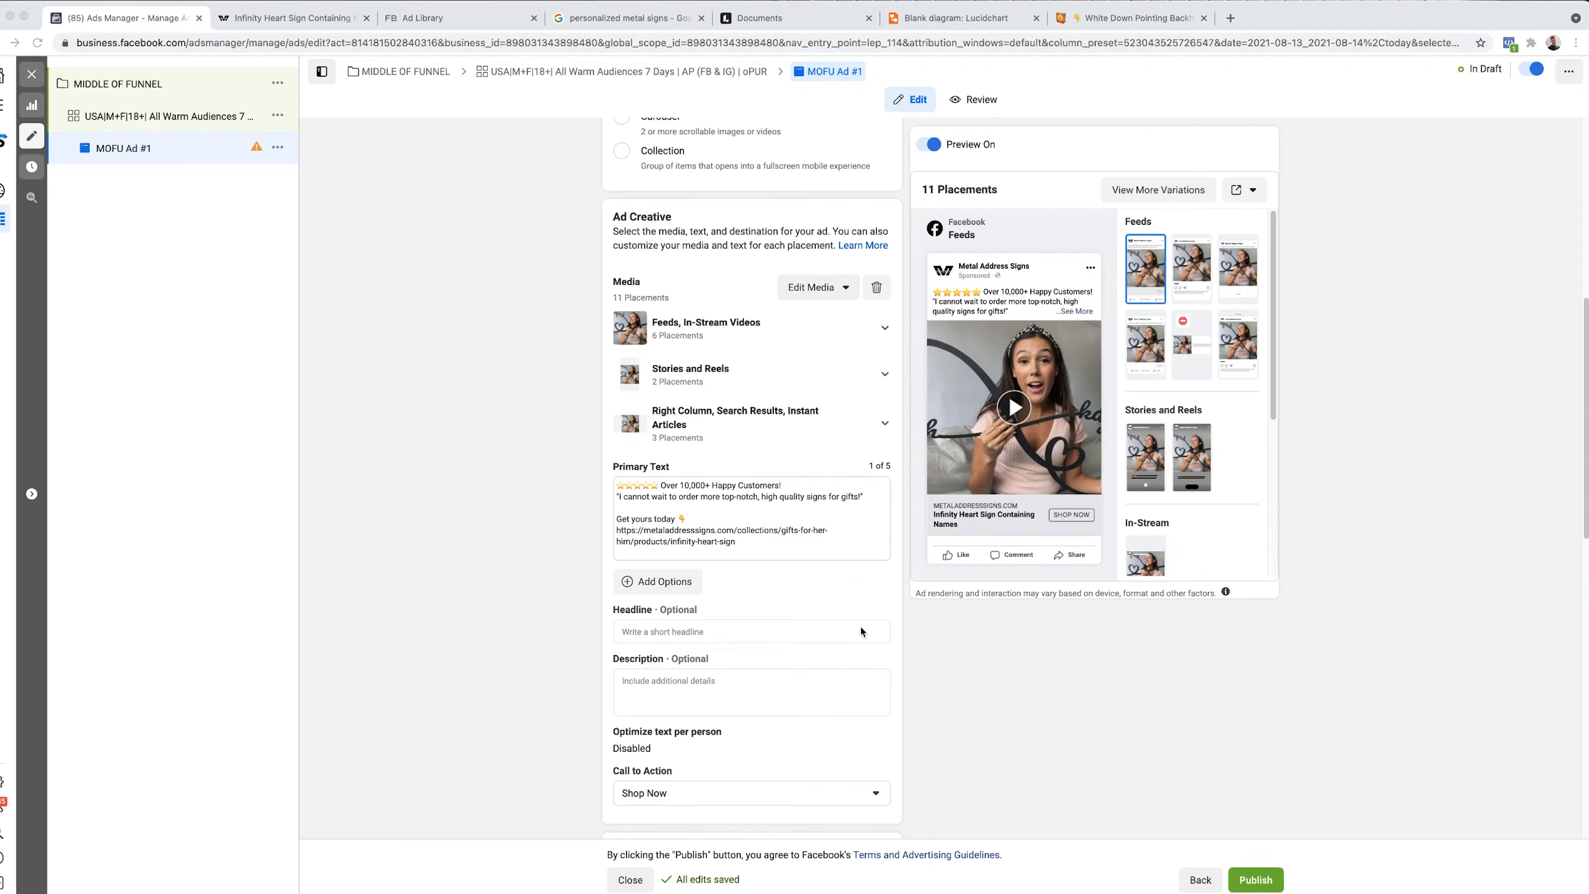
pyautogui.scroll(-1, 814, 633)
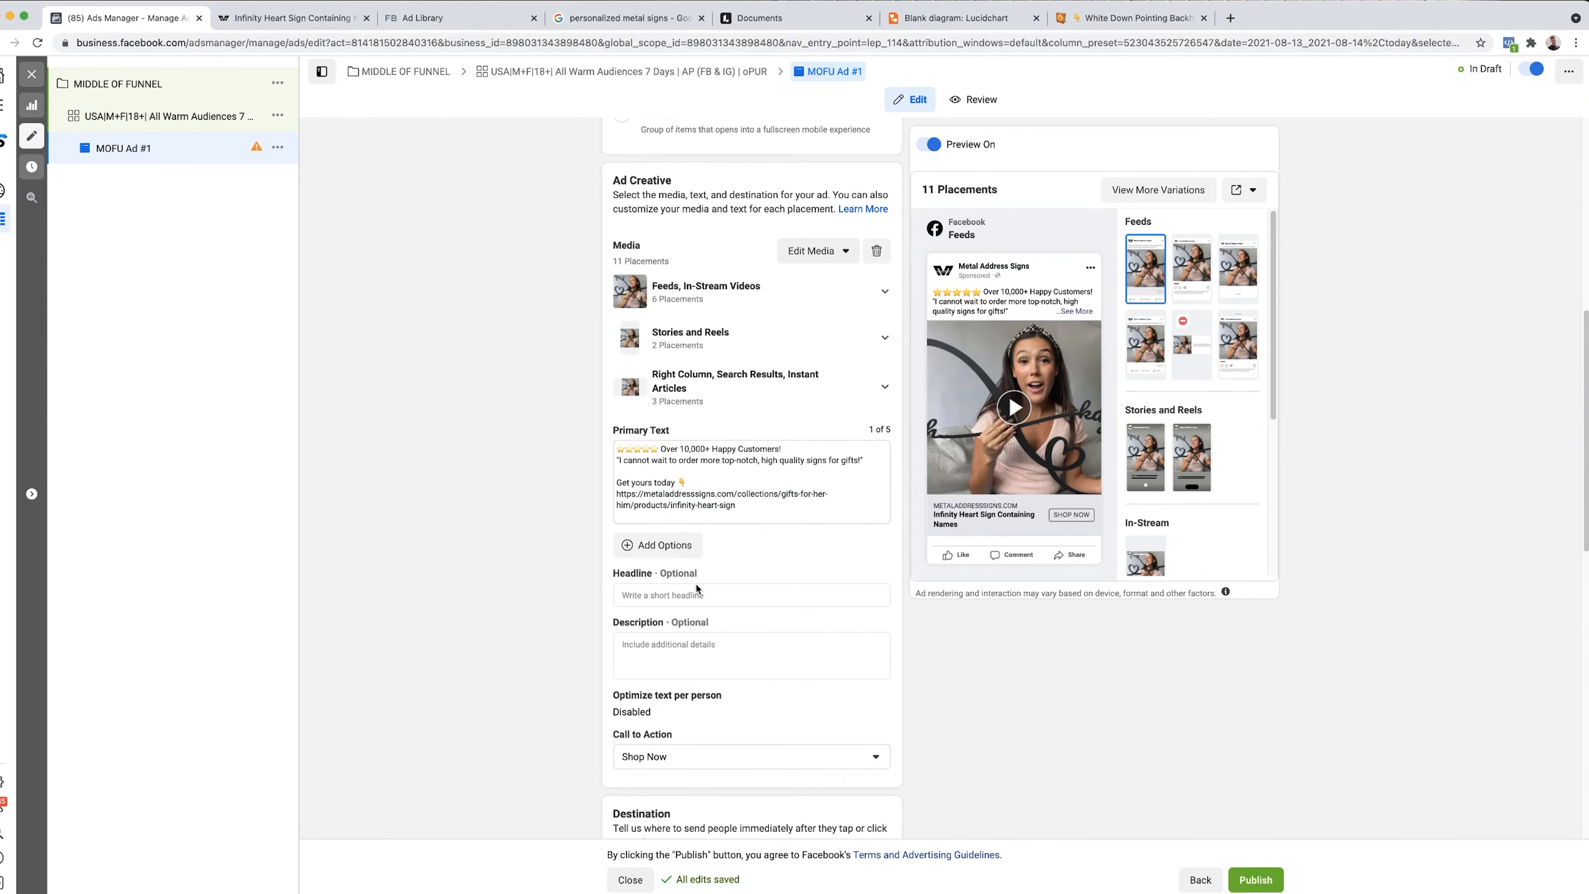
pyautogui.click(677, 593)
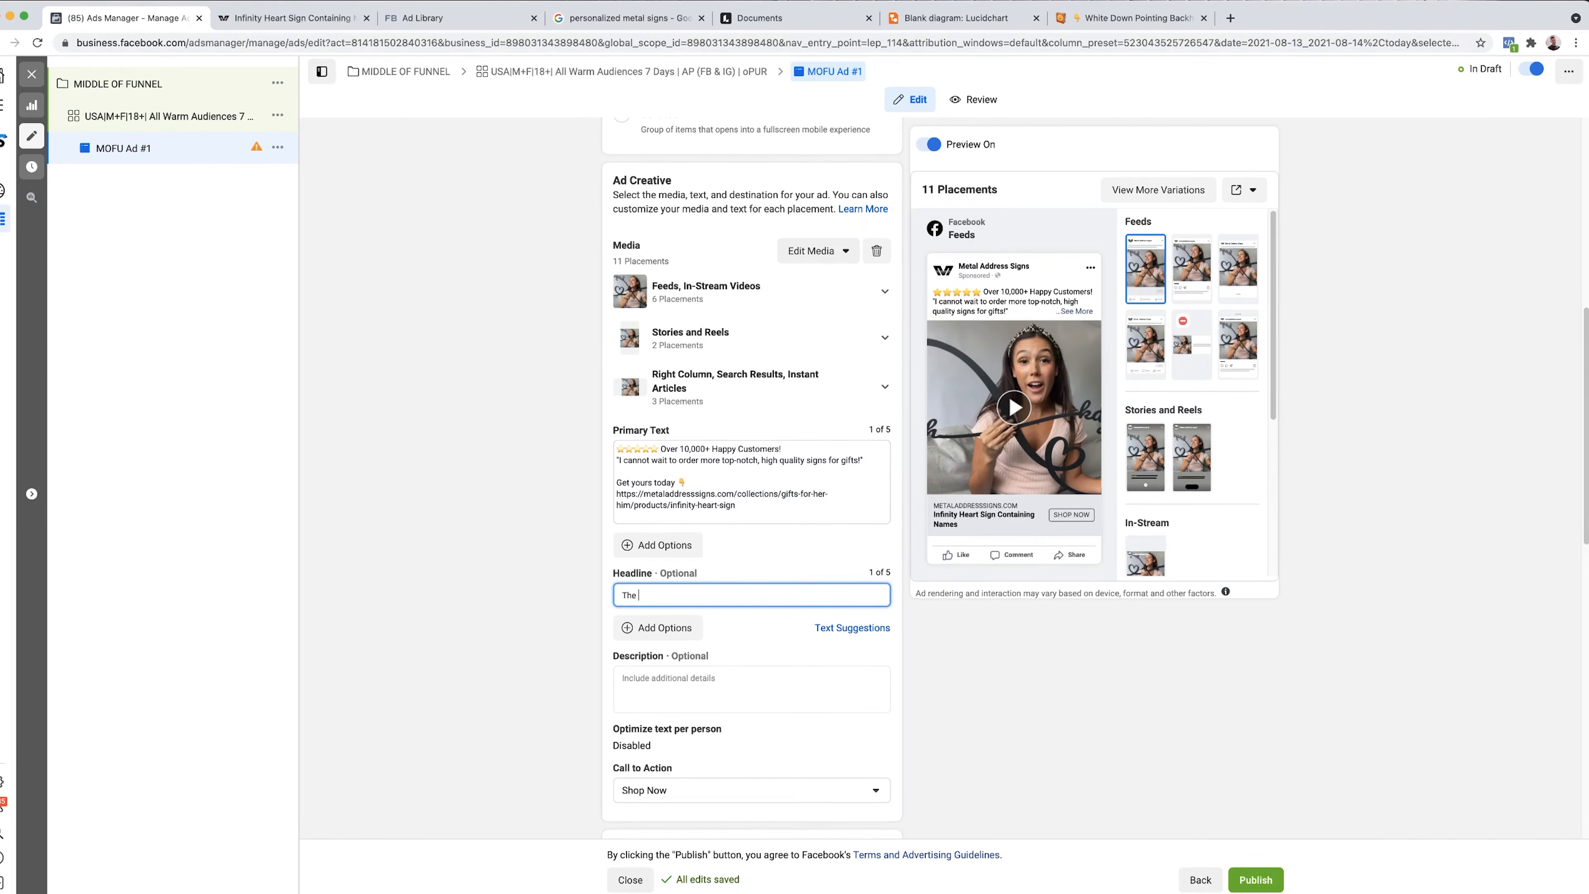
pyautogui.write('Perfe')
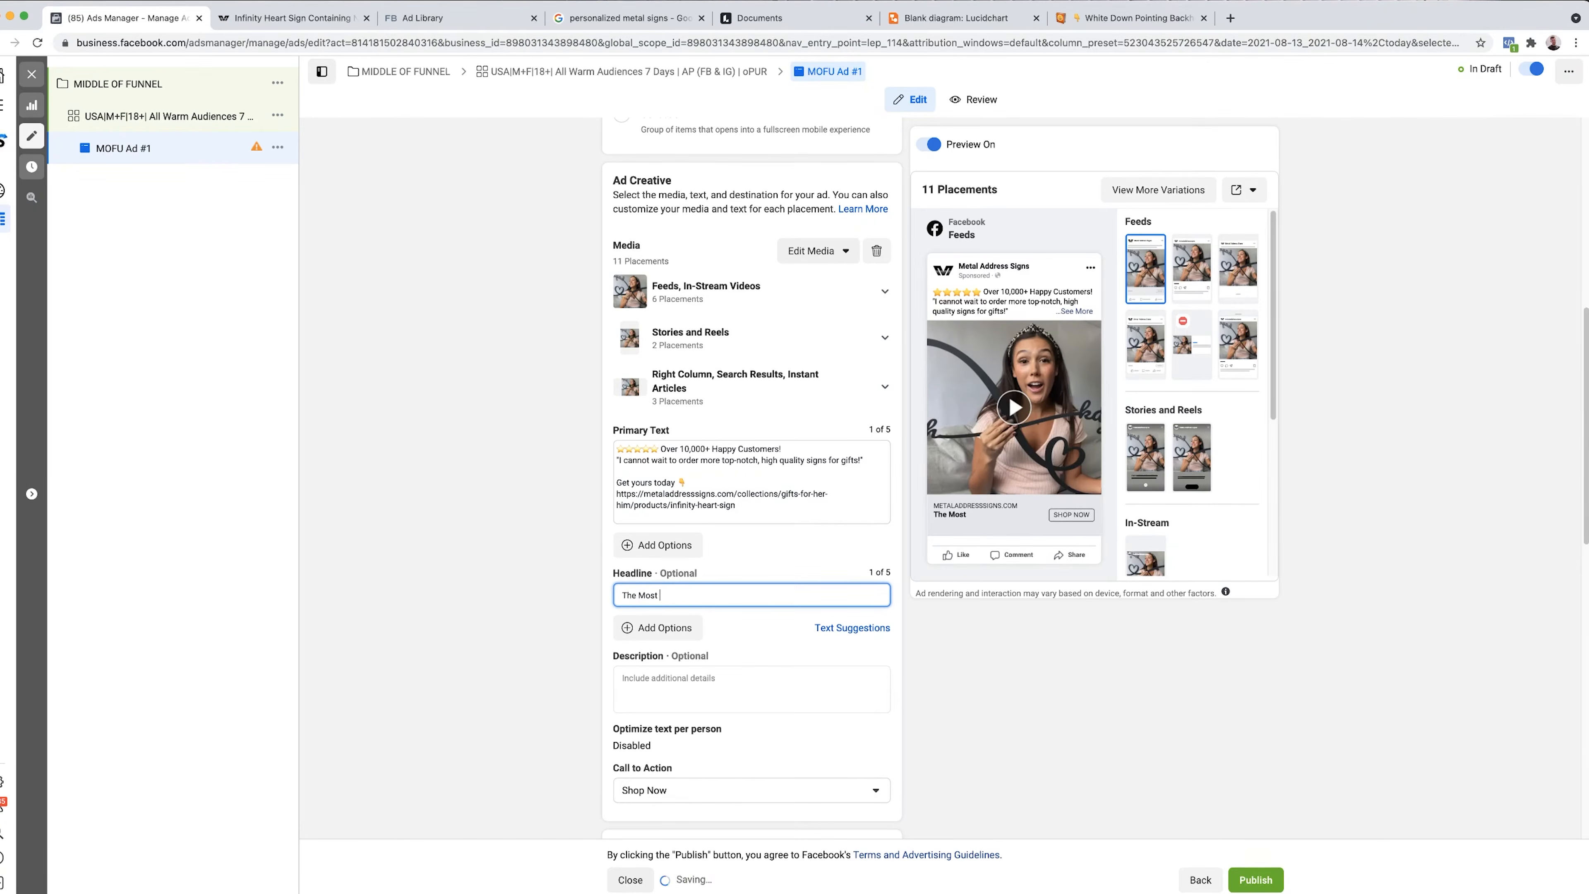
pyautogui.write('ct Gift Of 2021')
pyautogui.click(915, 693)
# - Review the finished ad's expanded preview text, media, headline, destination, identity and tracking settings
pyautogui.scroll(-3, 915, 693)
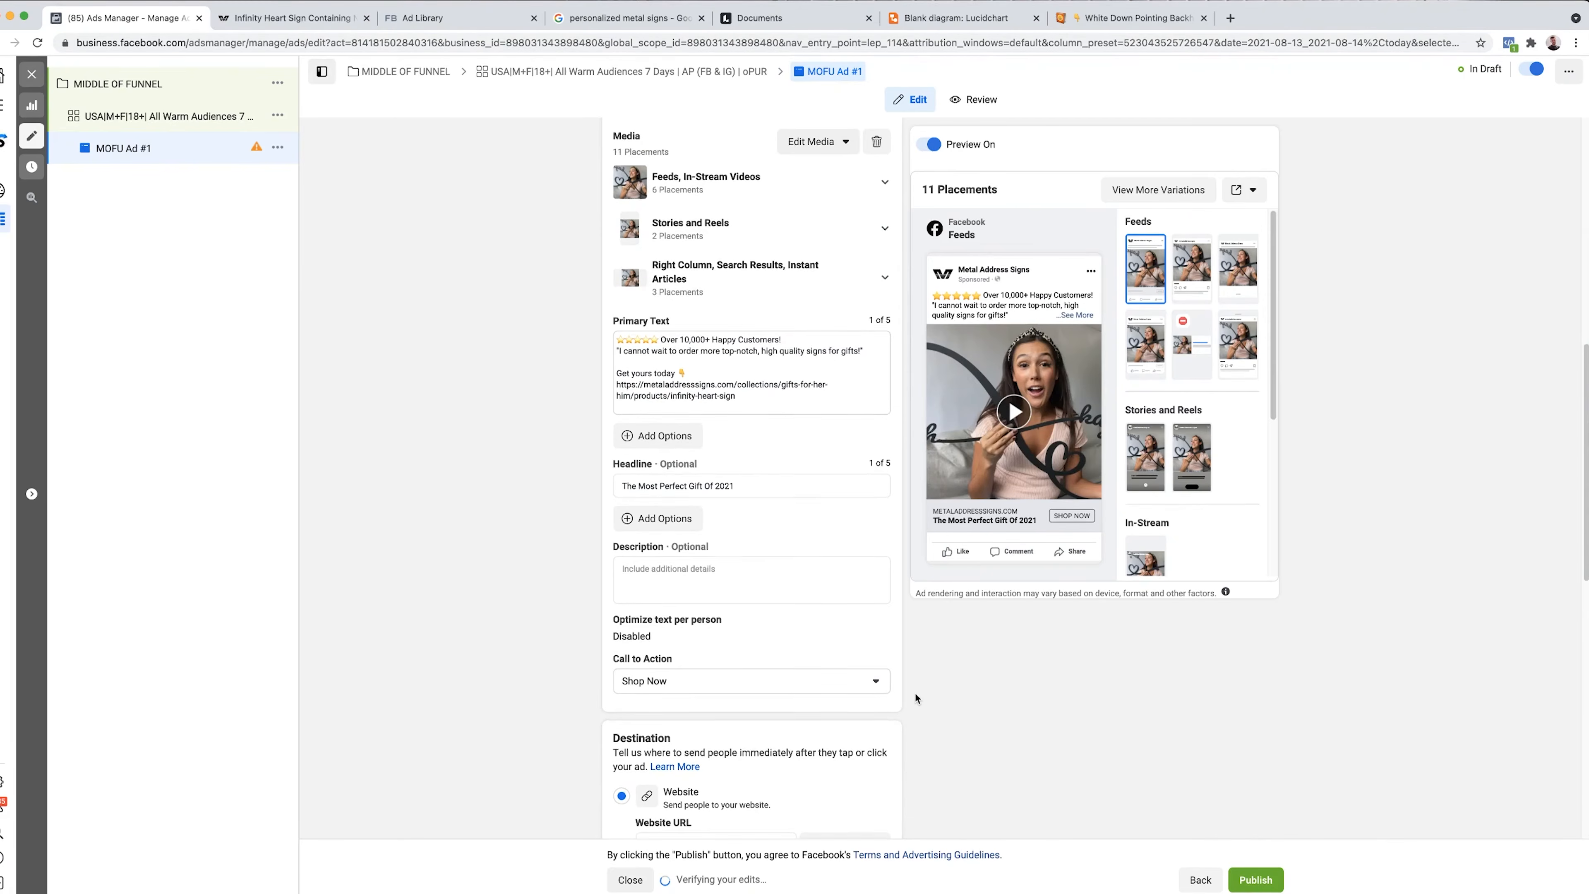
pyautogui.scroll(-1, 914, 693)
pyautogui.scroll(1, 915, 693)
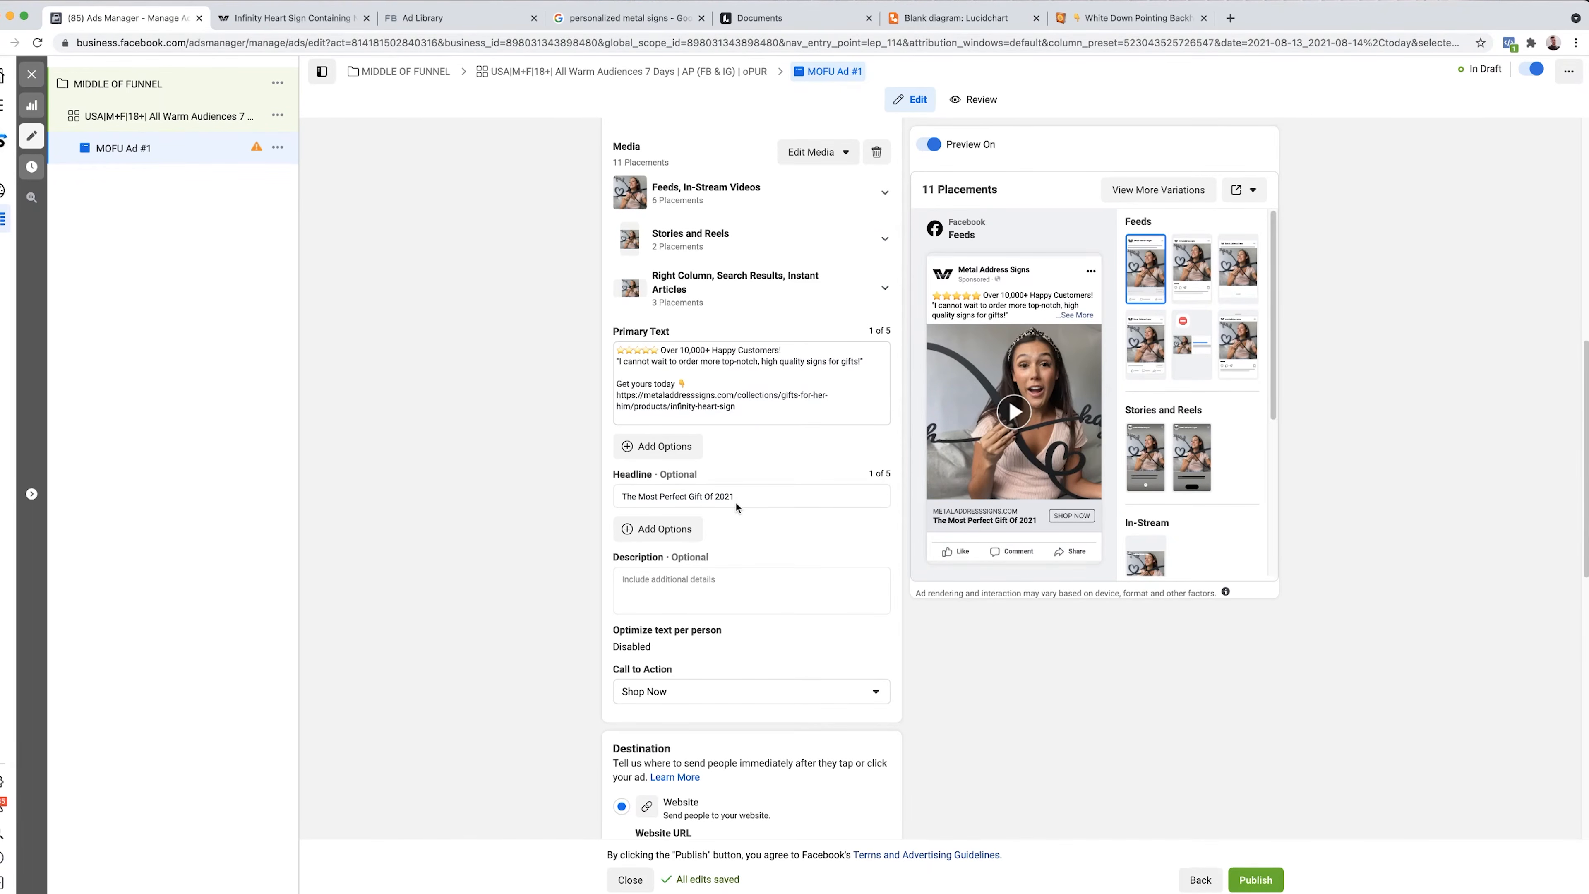
pyautogui.click(1082, 318)
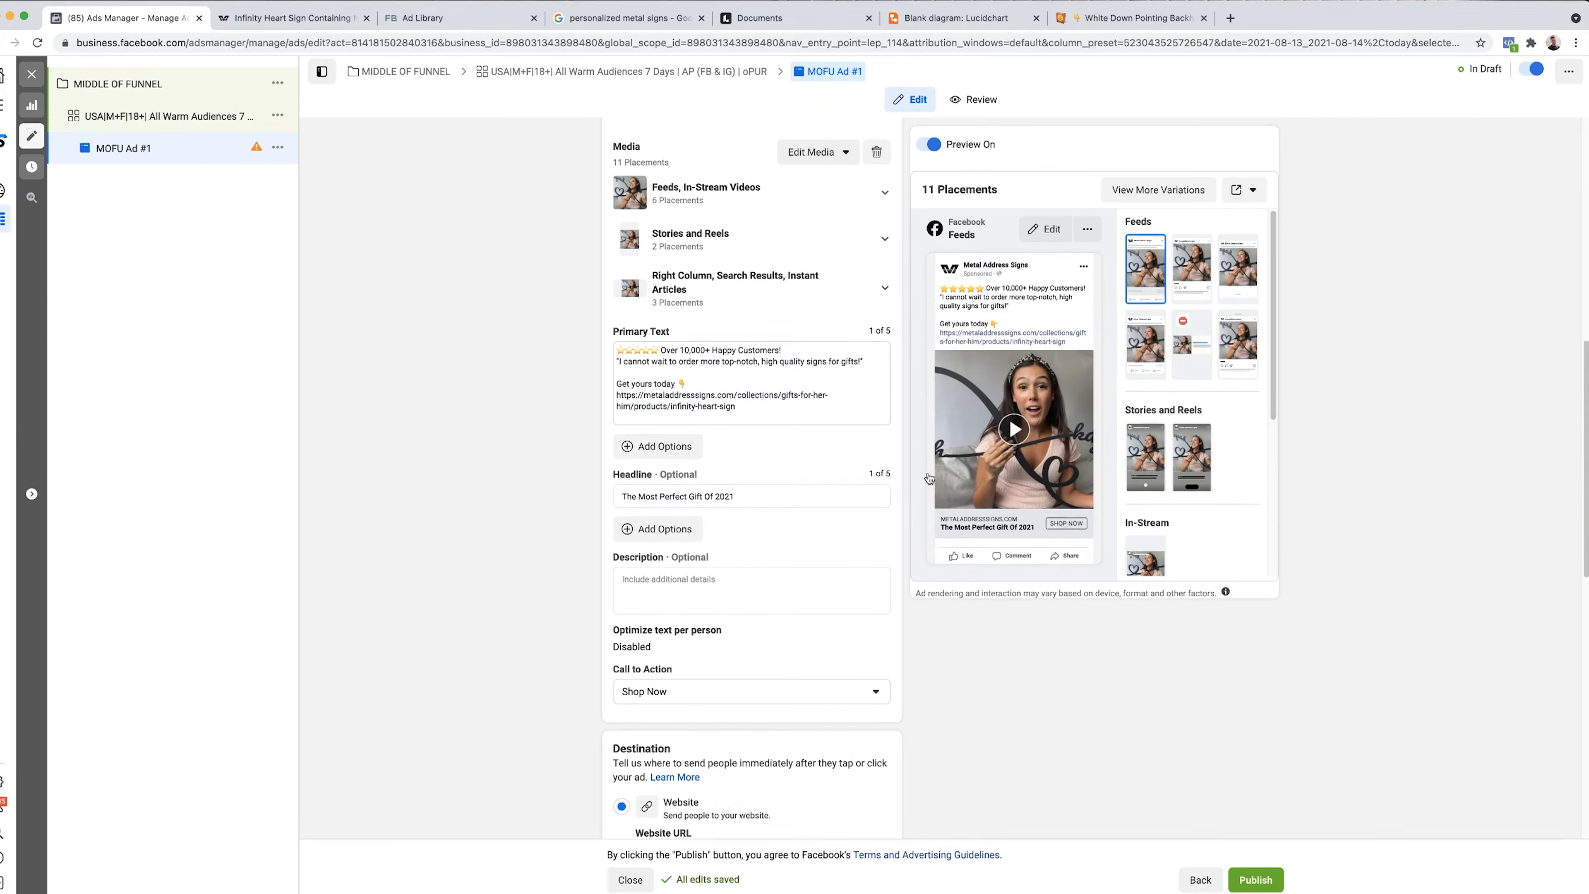
pyautogui.scroll(-1, 998, 662)
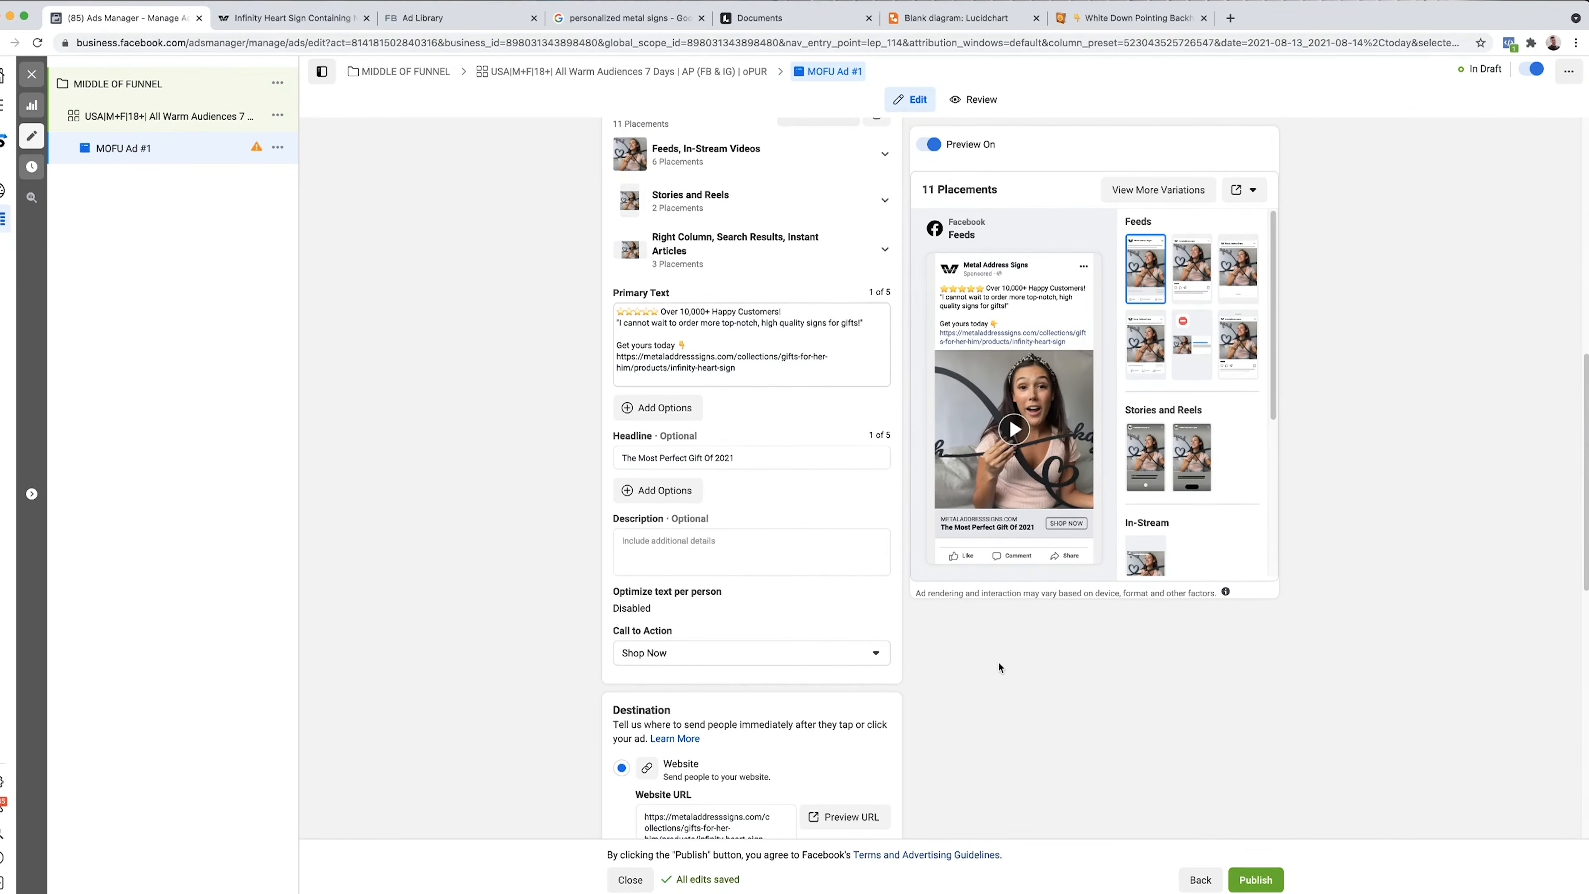
pyautogui.scroll(-2, 998, 662)
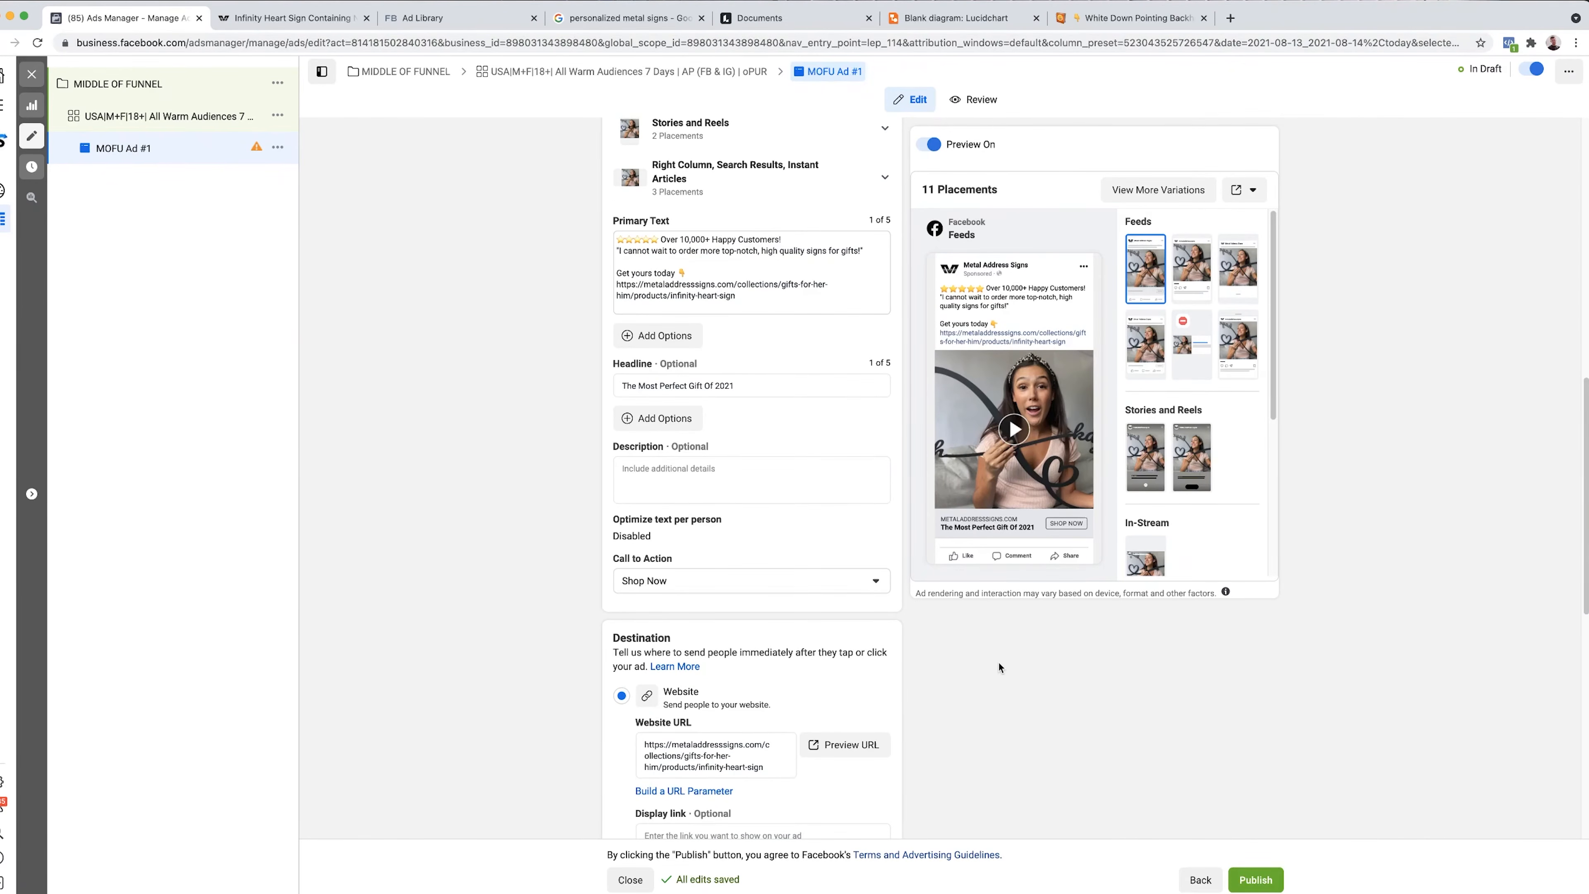
pyautogui.scroll(5, 998, 662)
pyautogui.scroll(8, 998, 667)
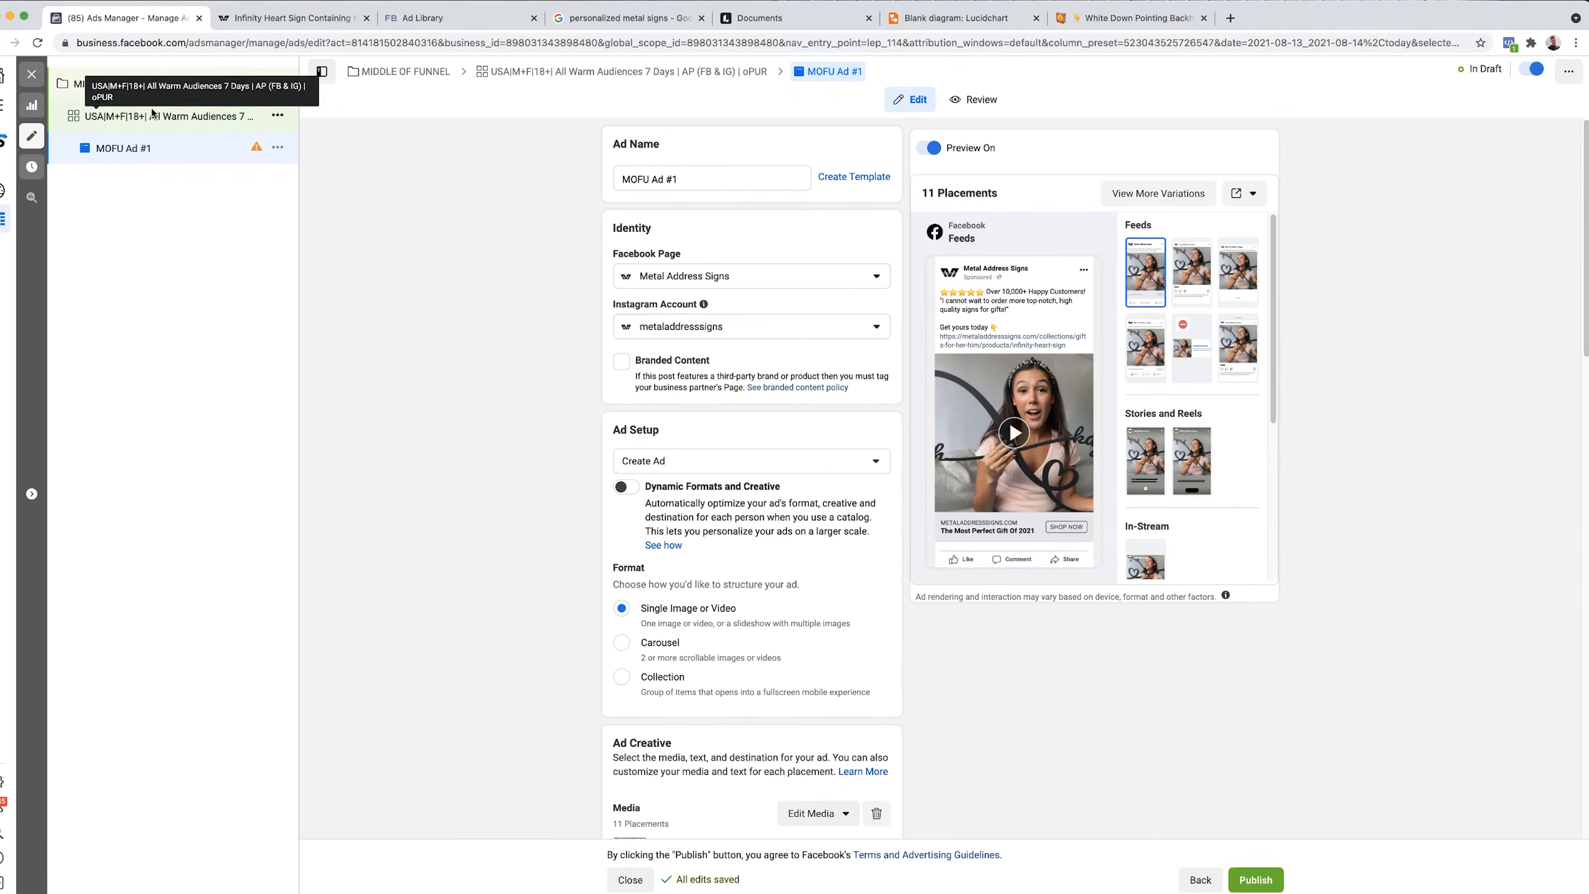
pyautogui.scroll(-20, 1016, 736)
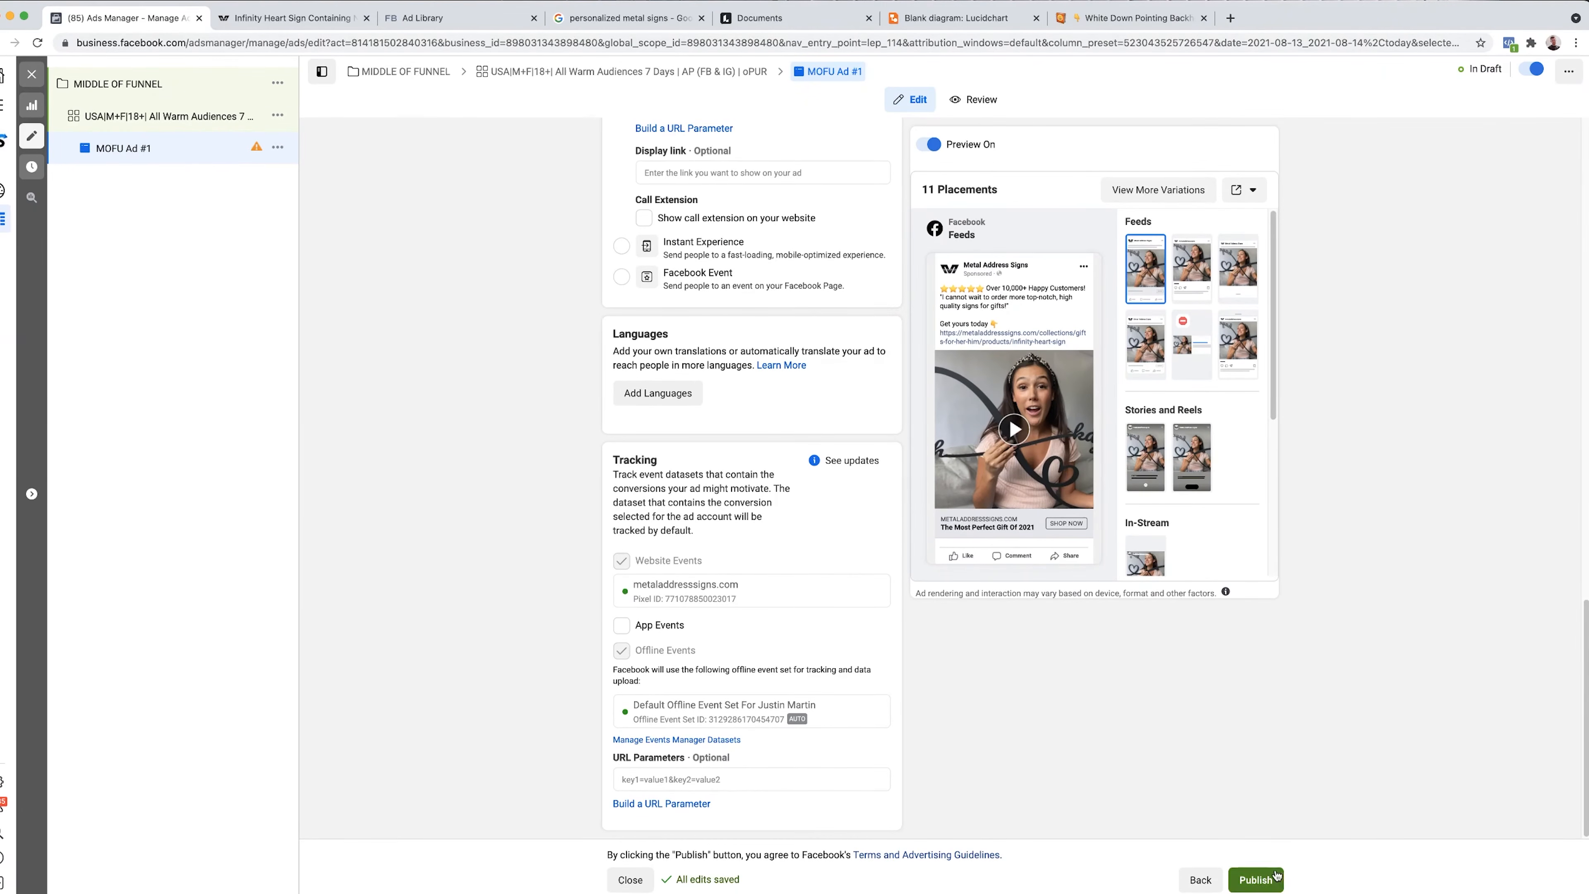
pyautogui.scroll(20, 1311, 780)
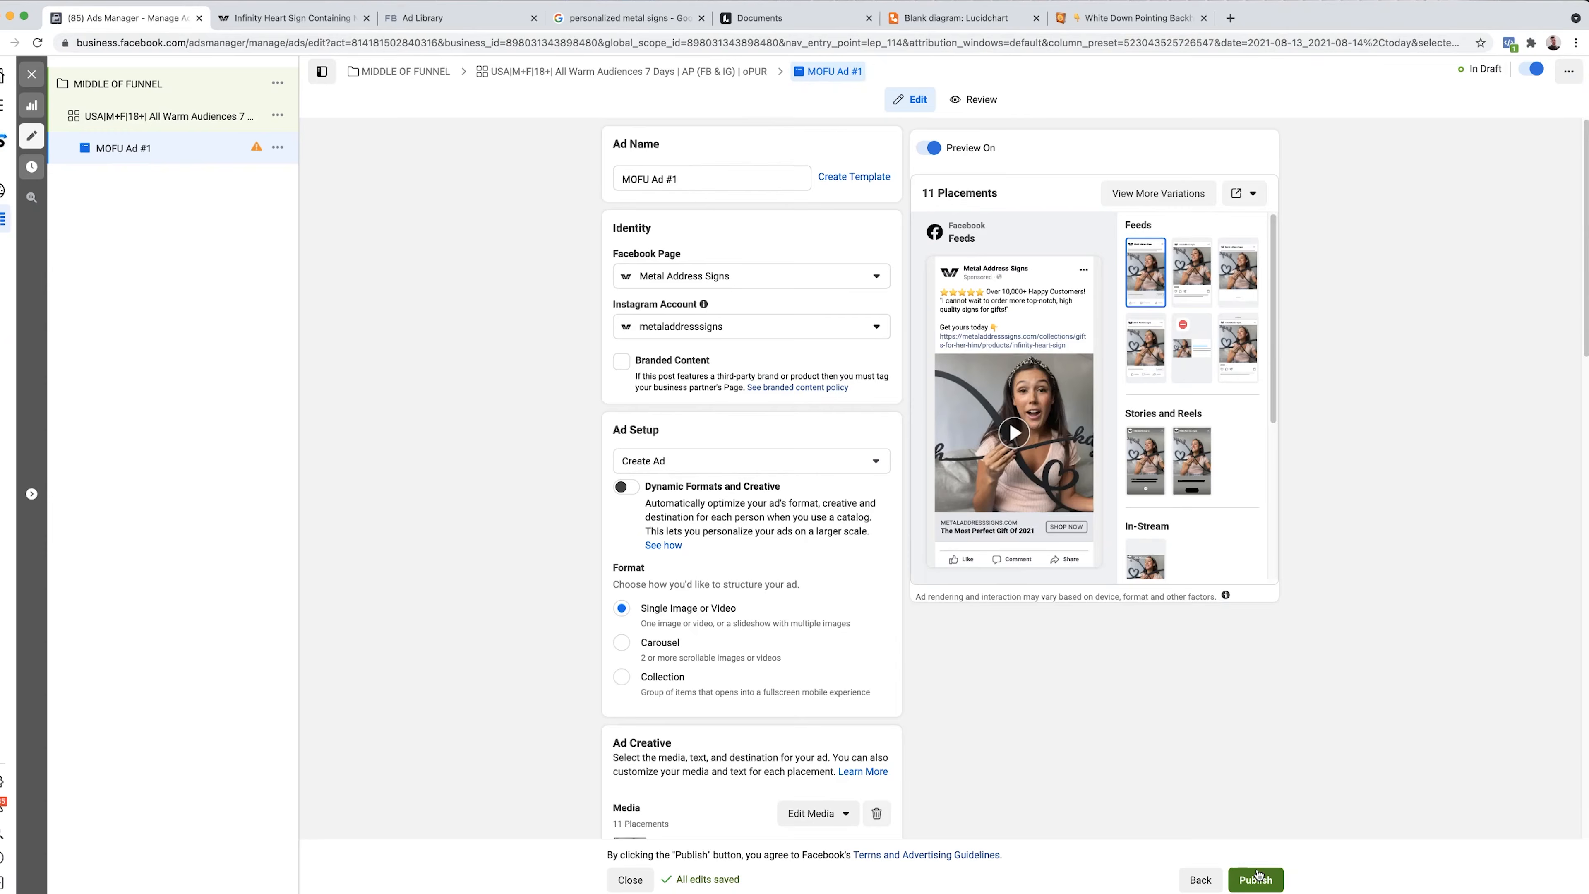
pyautogui.scroll(-10, 1249, 777)
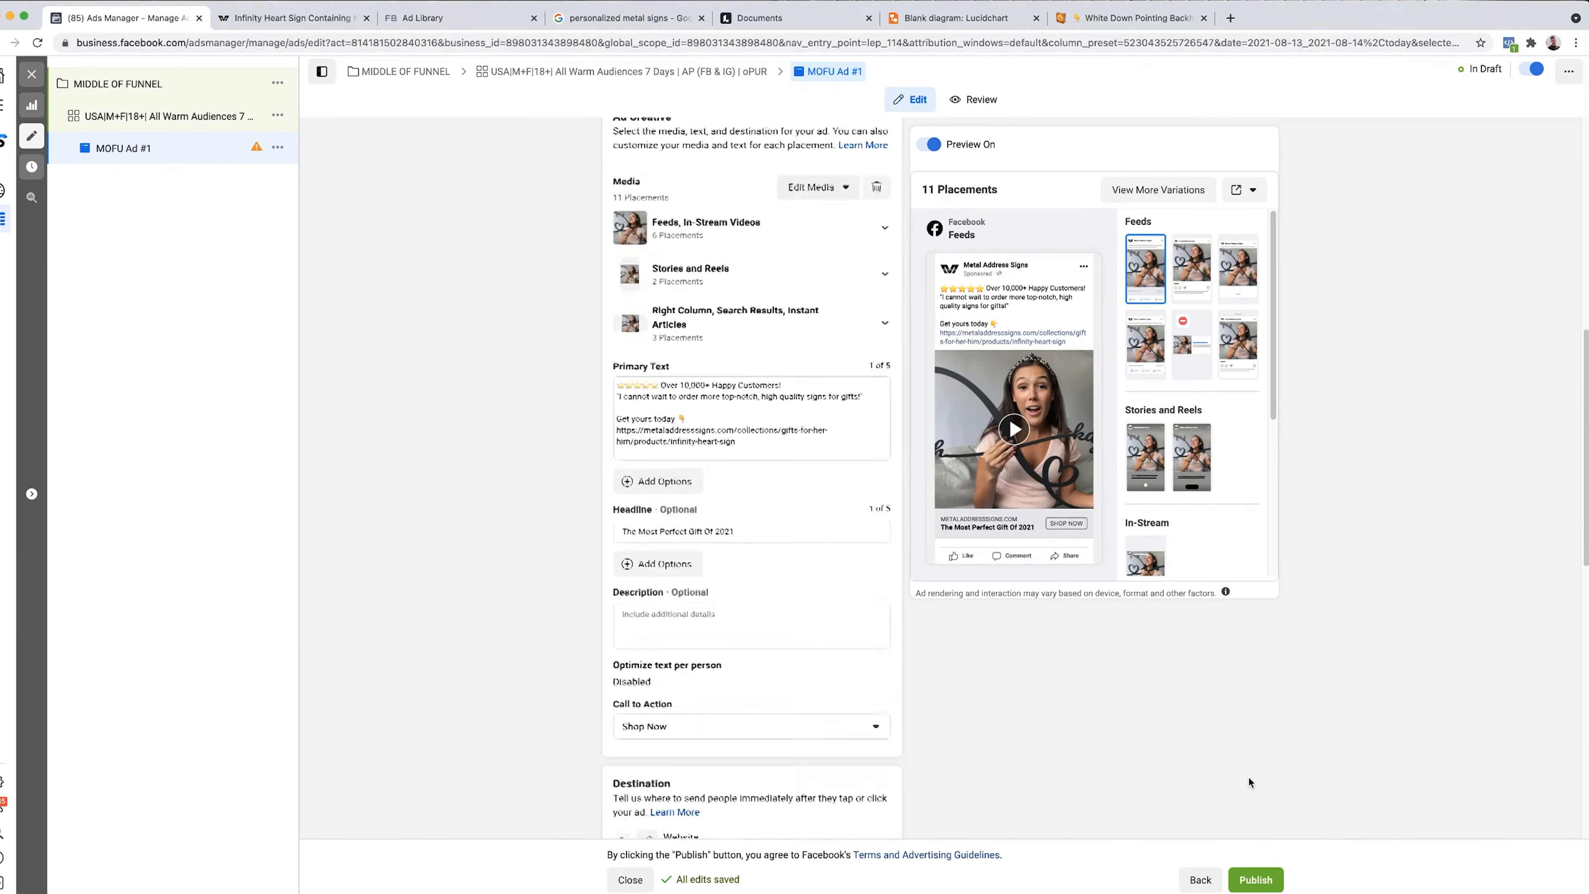
# - Publish the middle-of-funnel campaign with its ad set and ad, and close the editor
pyautogui.scroll(-5, 1249, 777)
pyautogui.click(1256, 879)
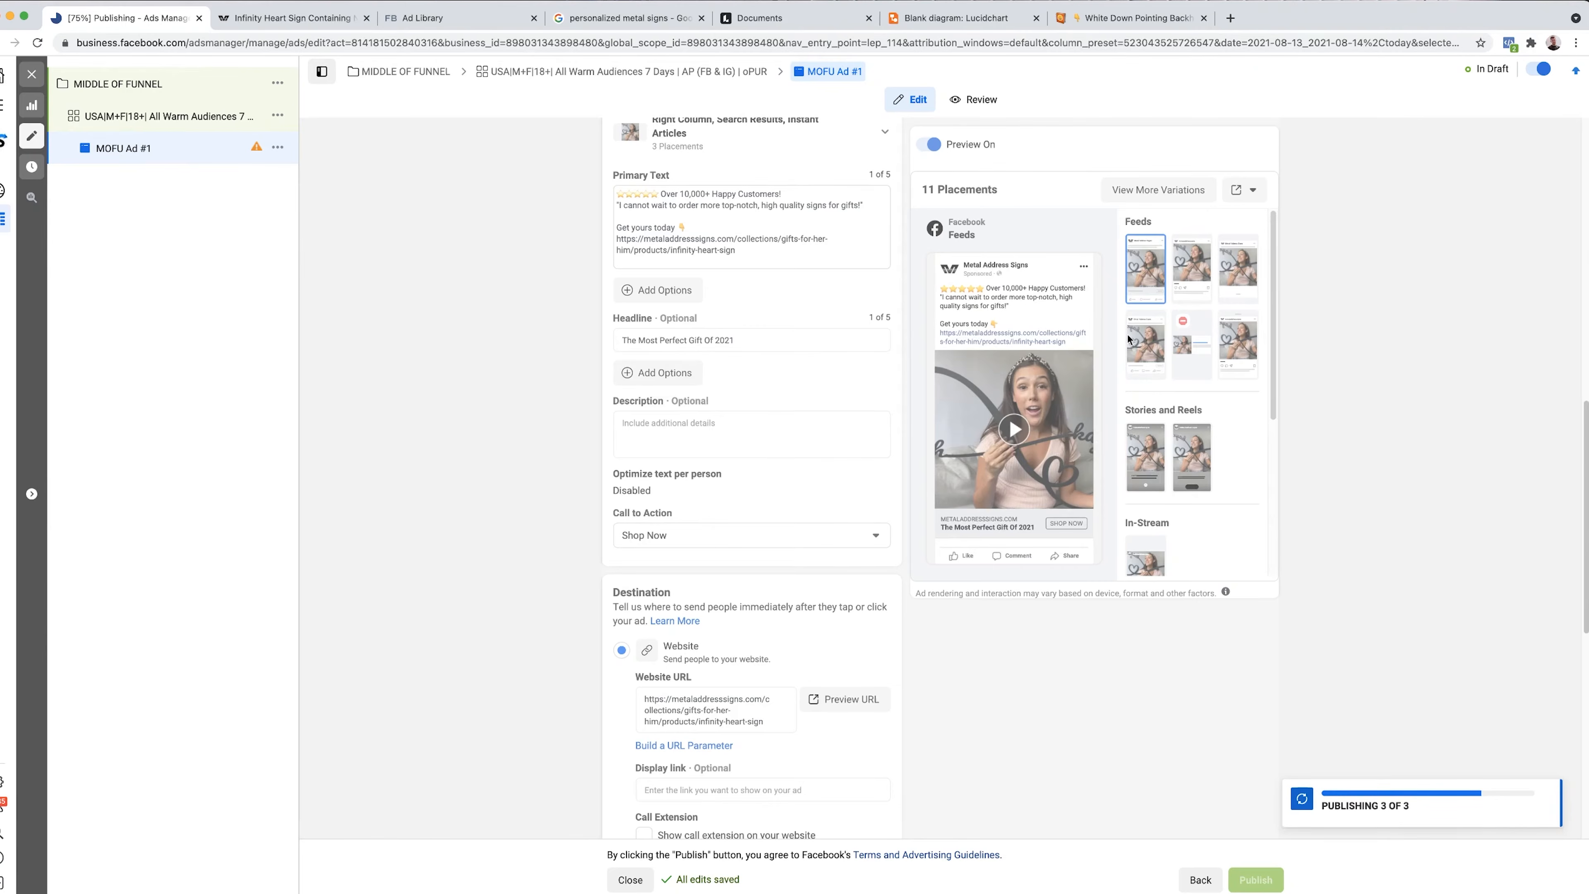
pyautogui.click(32, 73)
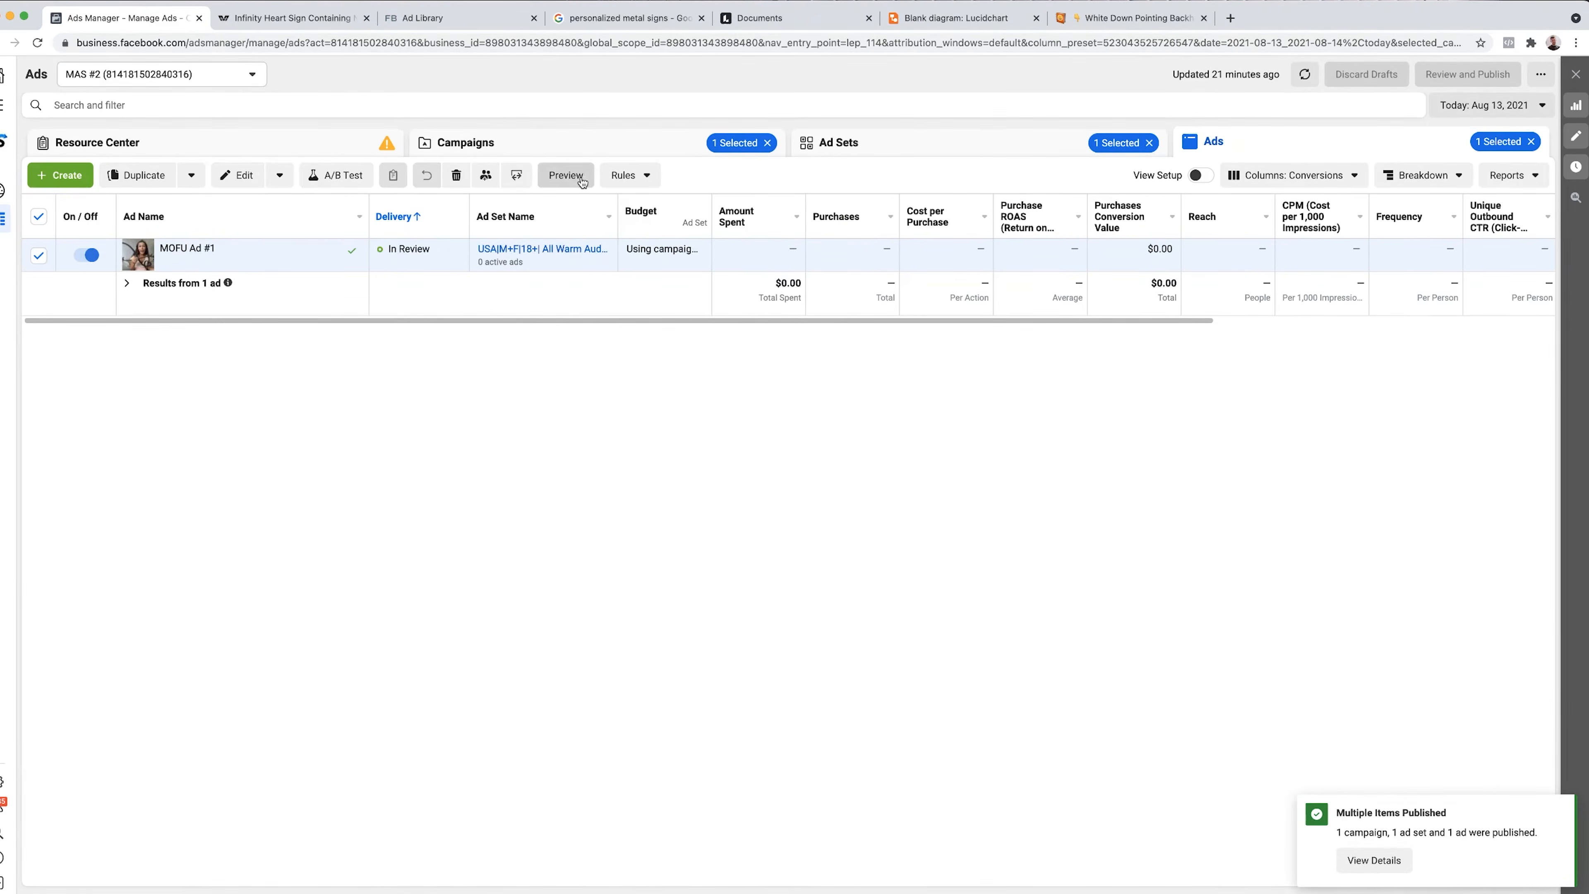
# - Preview MOFU Ad #1 as a Facebook post, skim through its video, and close the preview
pyautogui.click(566, 175)
pyautogui.click(684, 330)
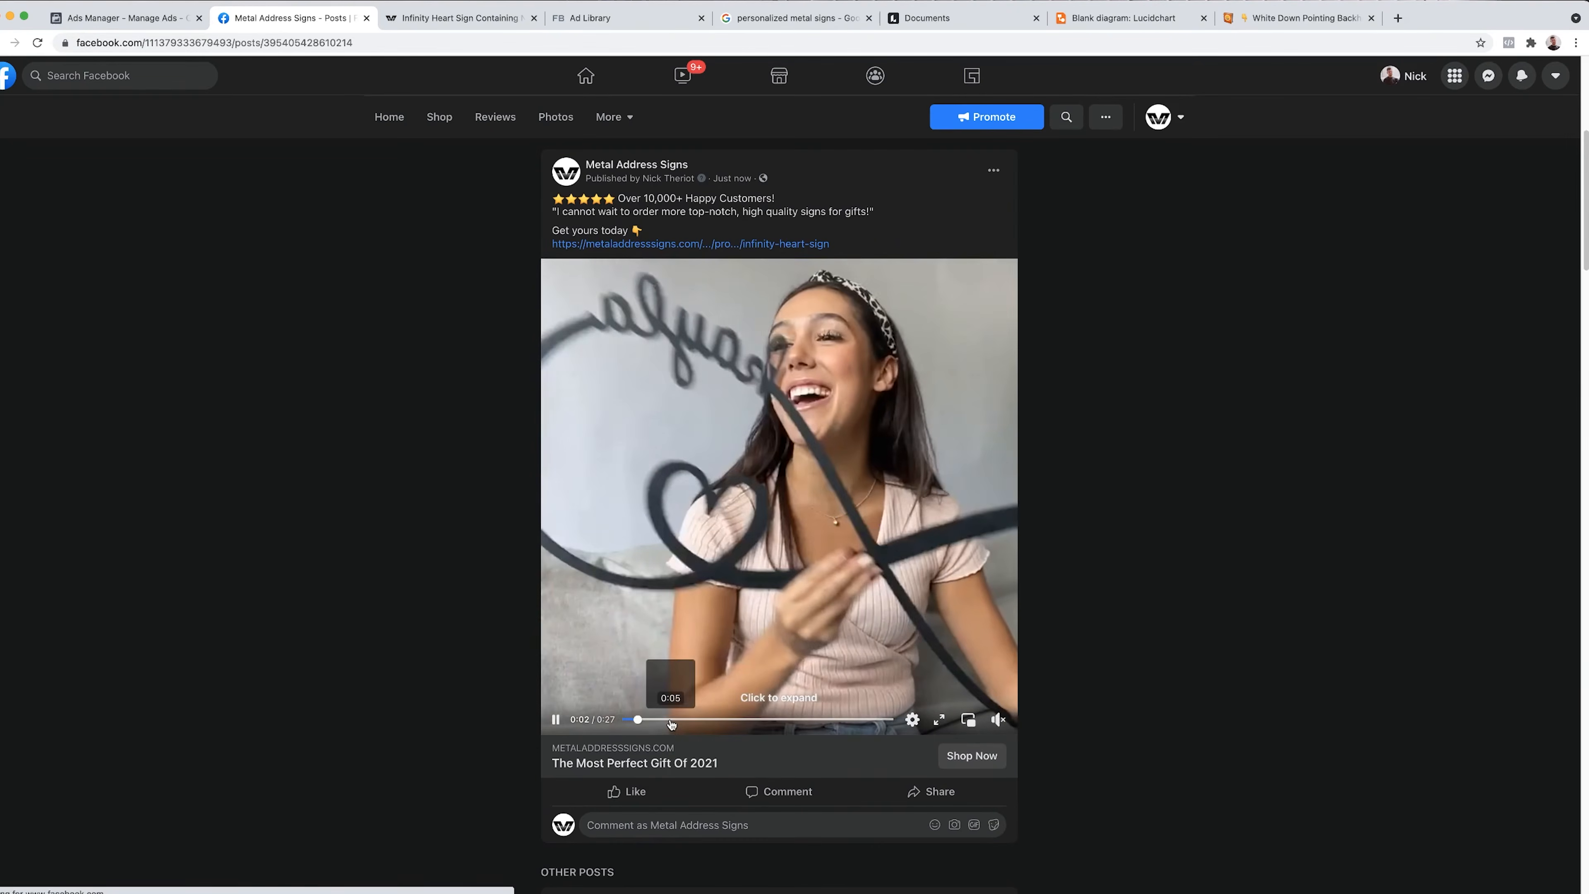
pyautogui.click(670, 720)
pyautogui.click(722, 719)
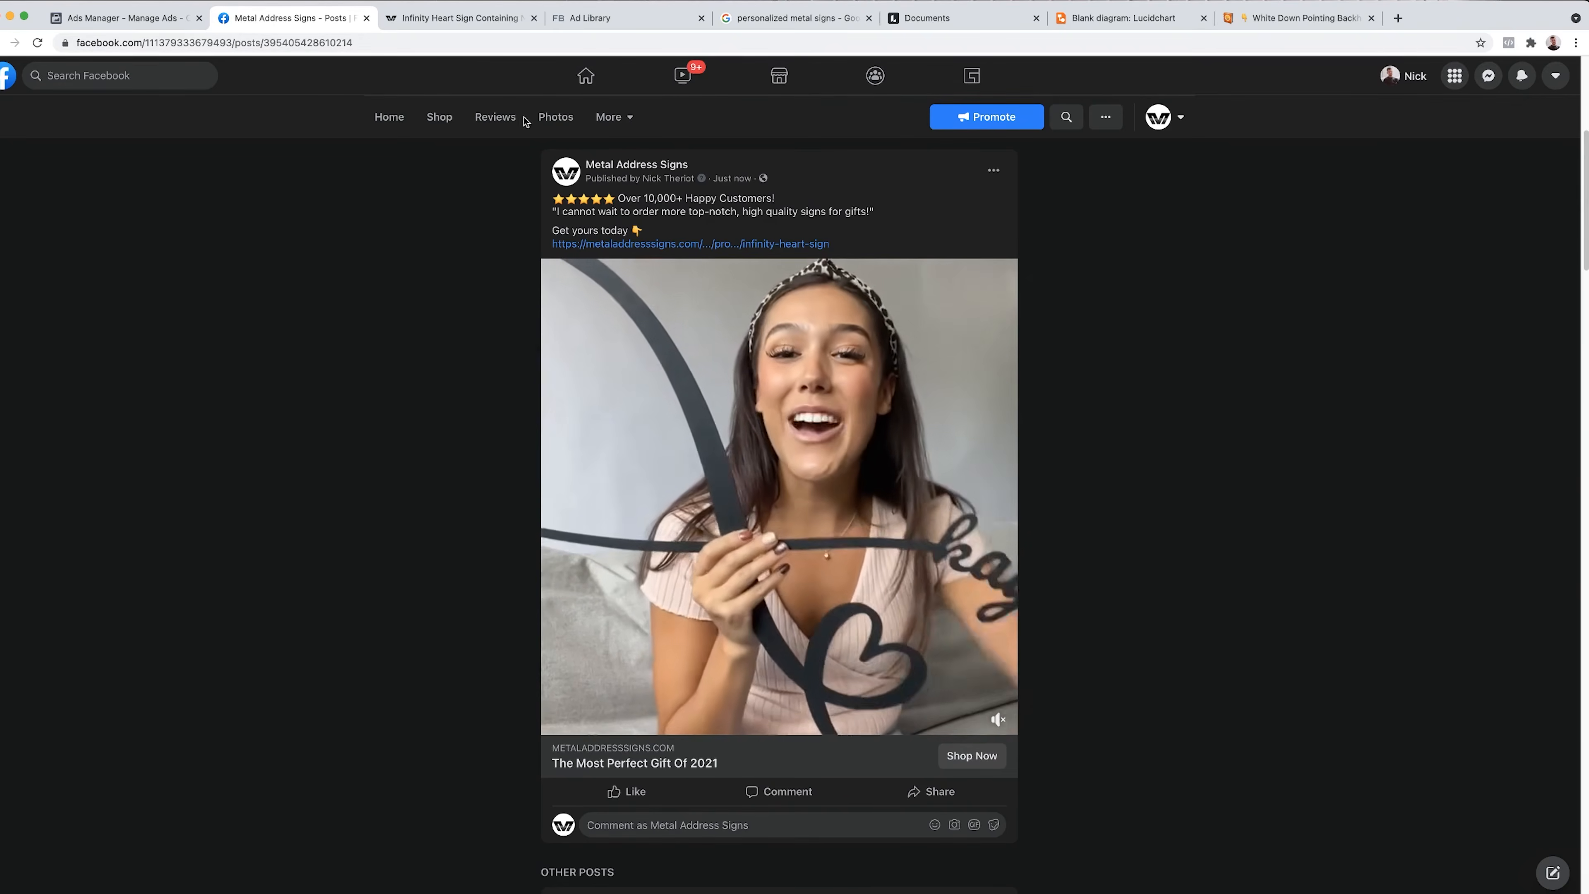
pyautogui.press('super+w')
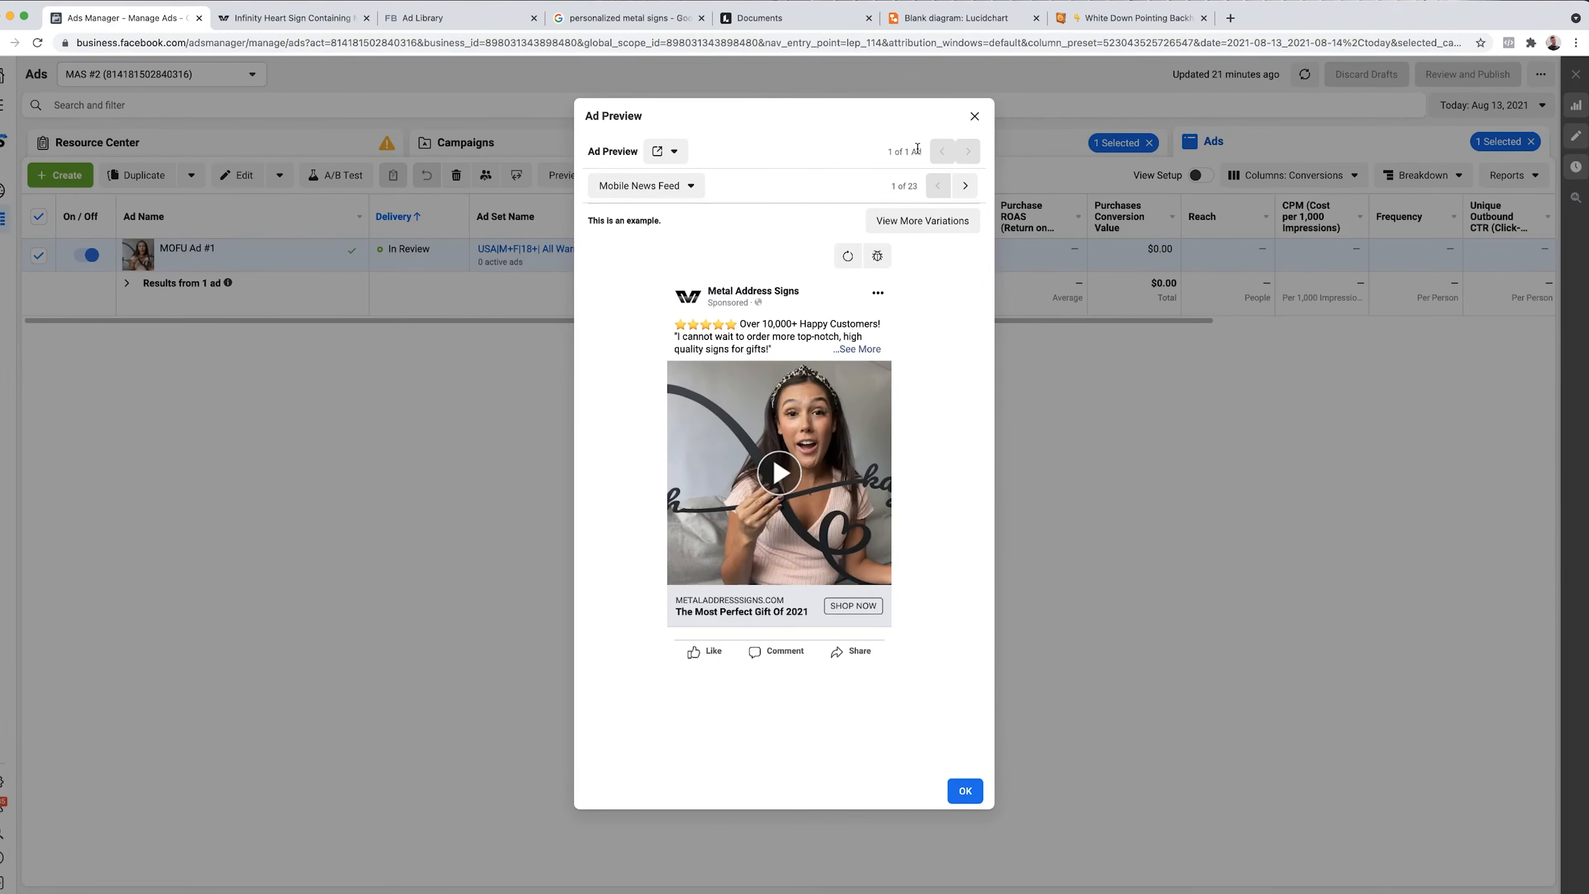
pyautogui.click(974, 116)
# - Look through the MIDDLE OF FUNNEL campaign down to its ad, and return to the campaign list with the campaign deselected
pyautogui.click(887, 147)
pyautogui.click(630, 141)
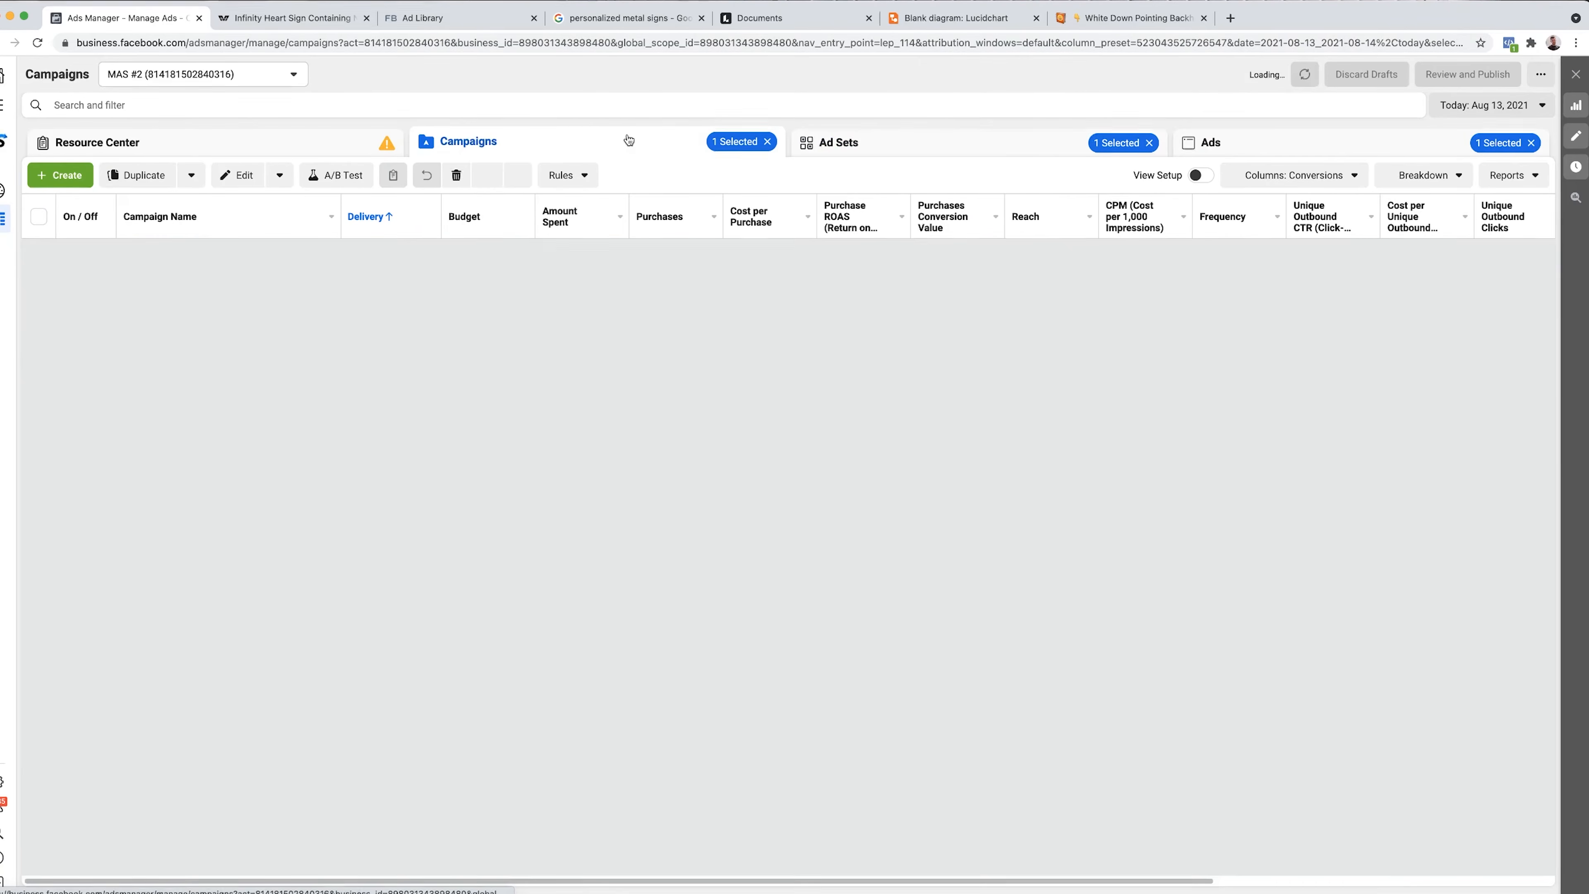
pyautogui.click(39, 287)
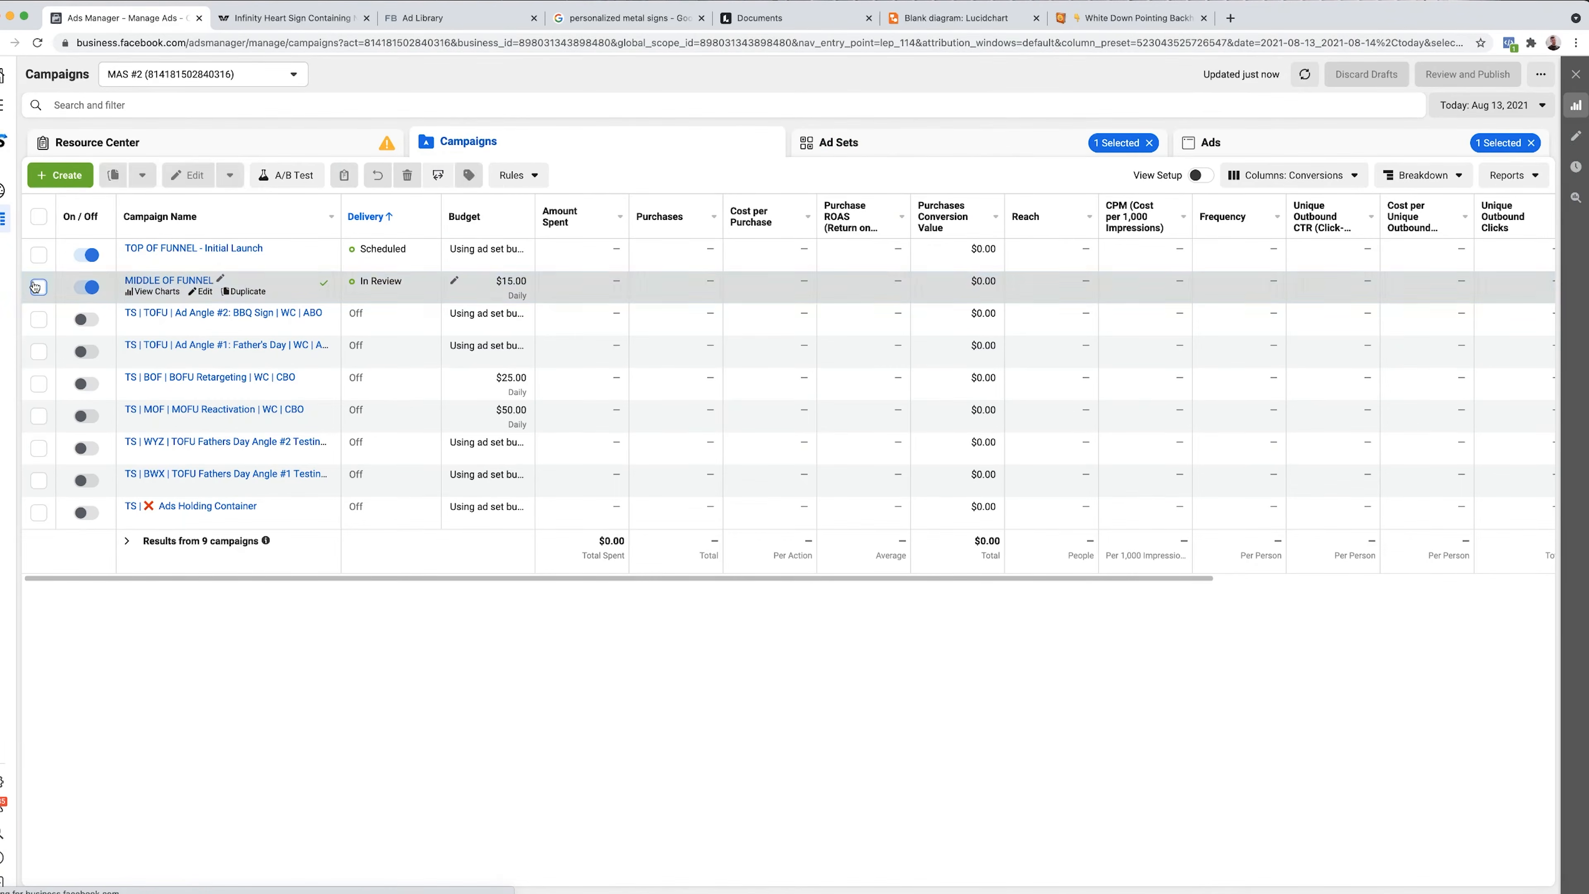
pyautogui.click(142, 290)
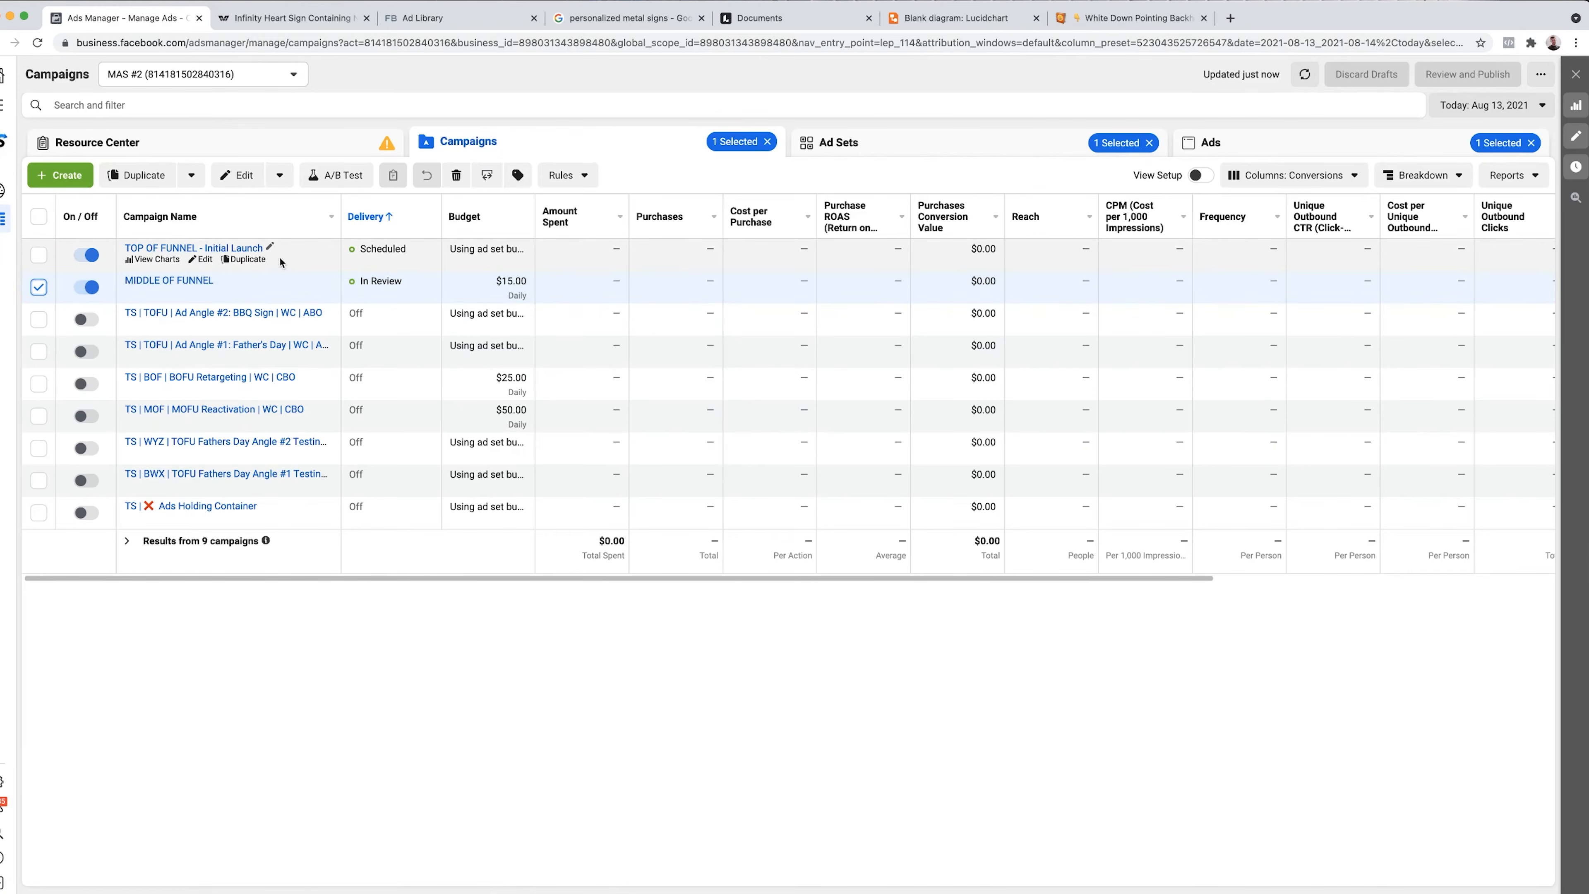
pyautogui.click(170, 280)
pyautogui.click(167, 247)
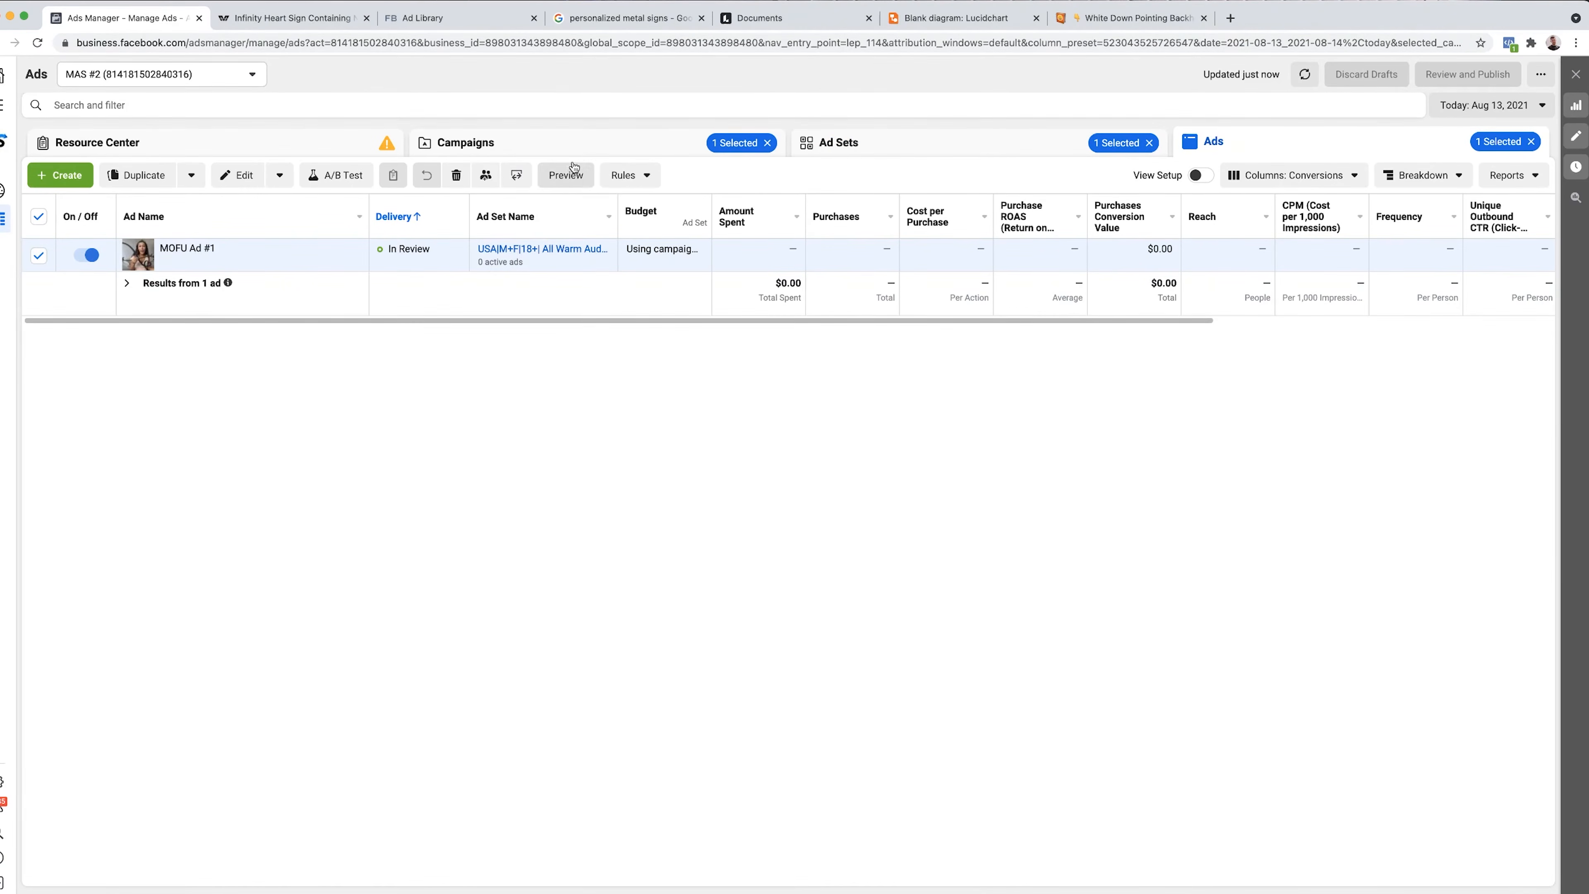
pyautogui.click(580, 148)
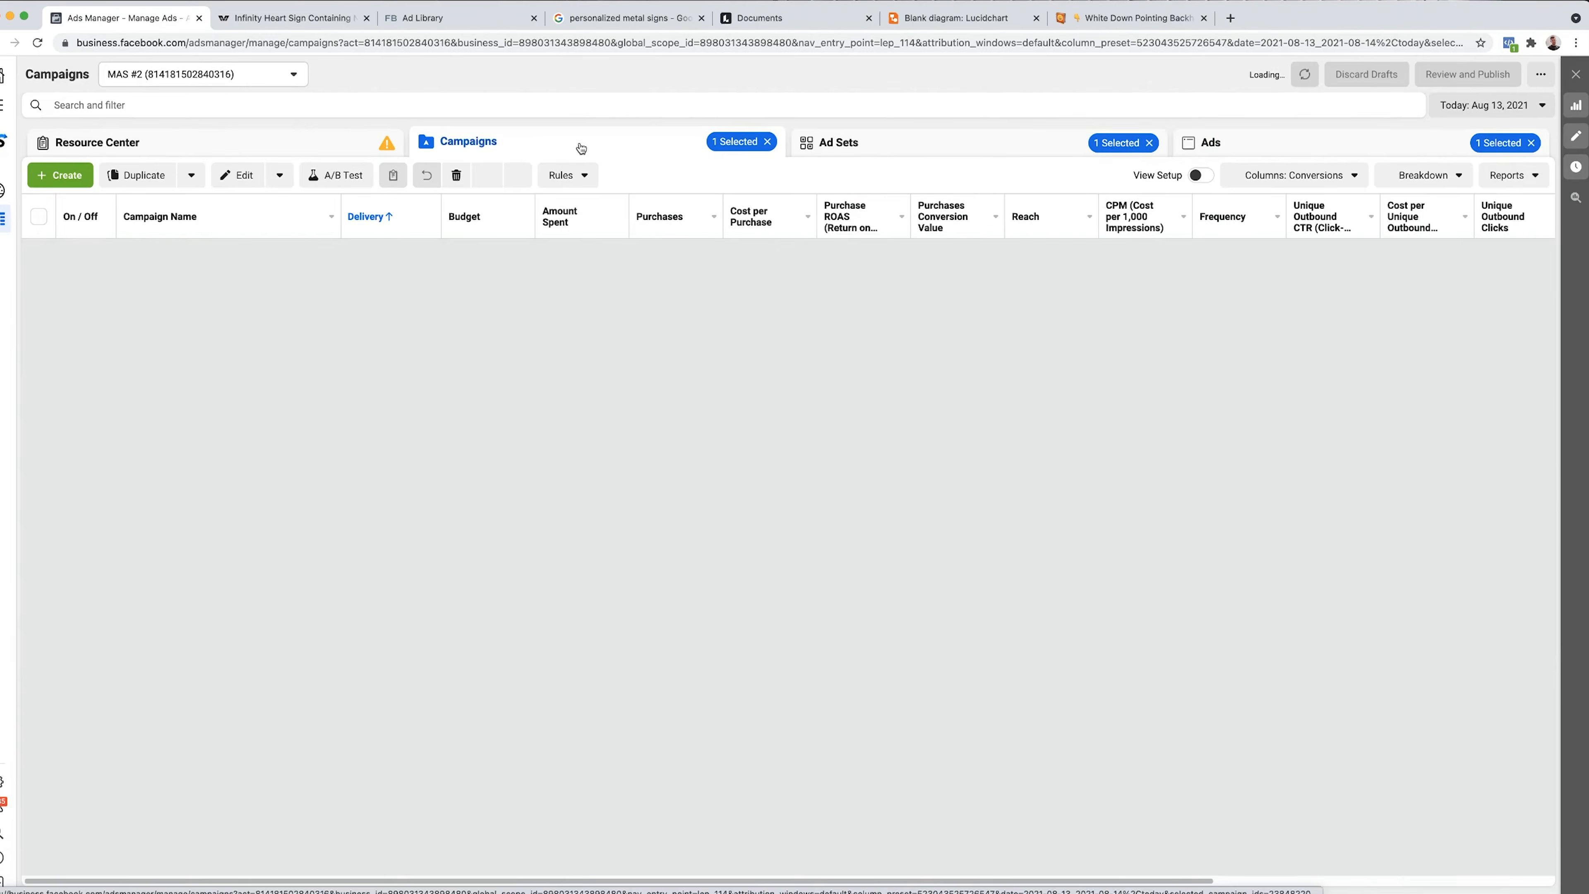
pyautogui.click(37, 286)
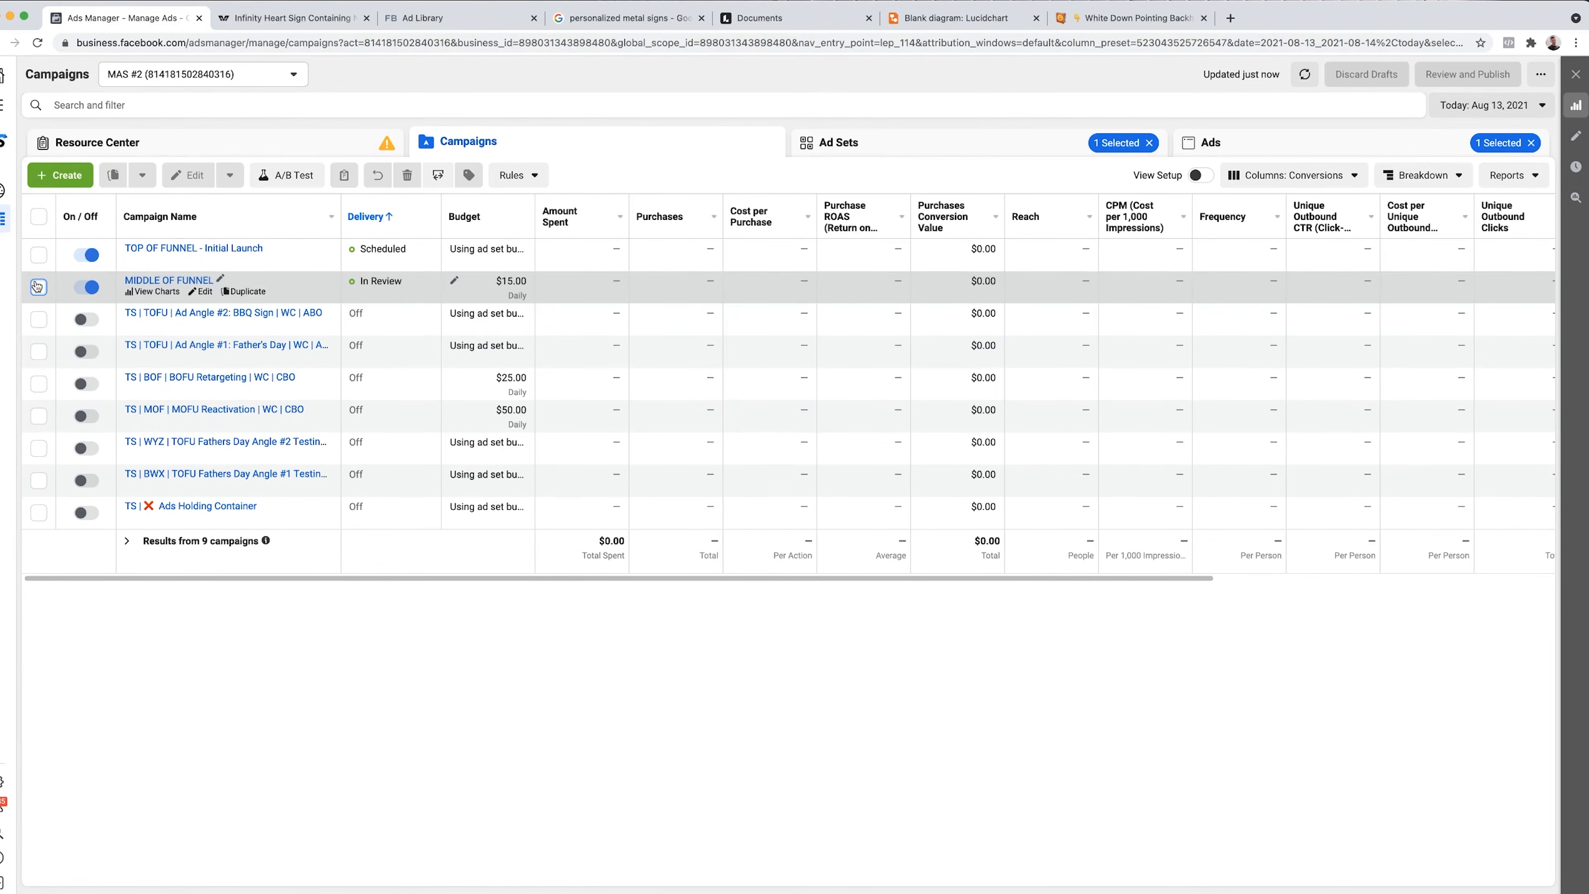
# - Create a new campaign with the Conversions objective and name it BOTTOM OF FUNNEL
pyautogui.click(60, 175)
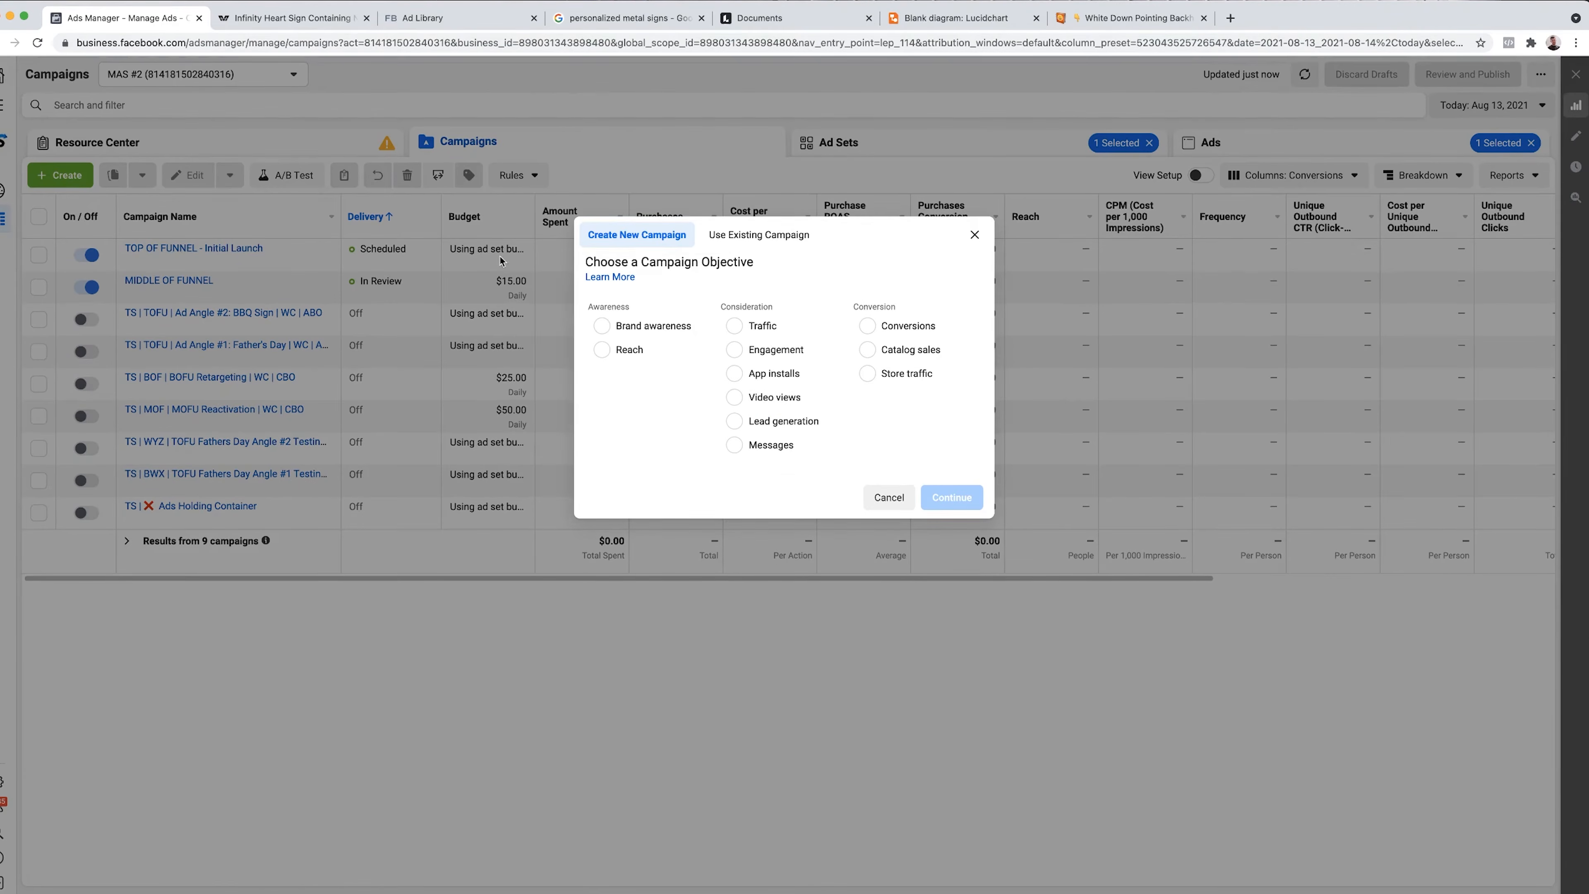
pyautogui.click(911, 325)
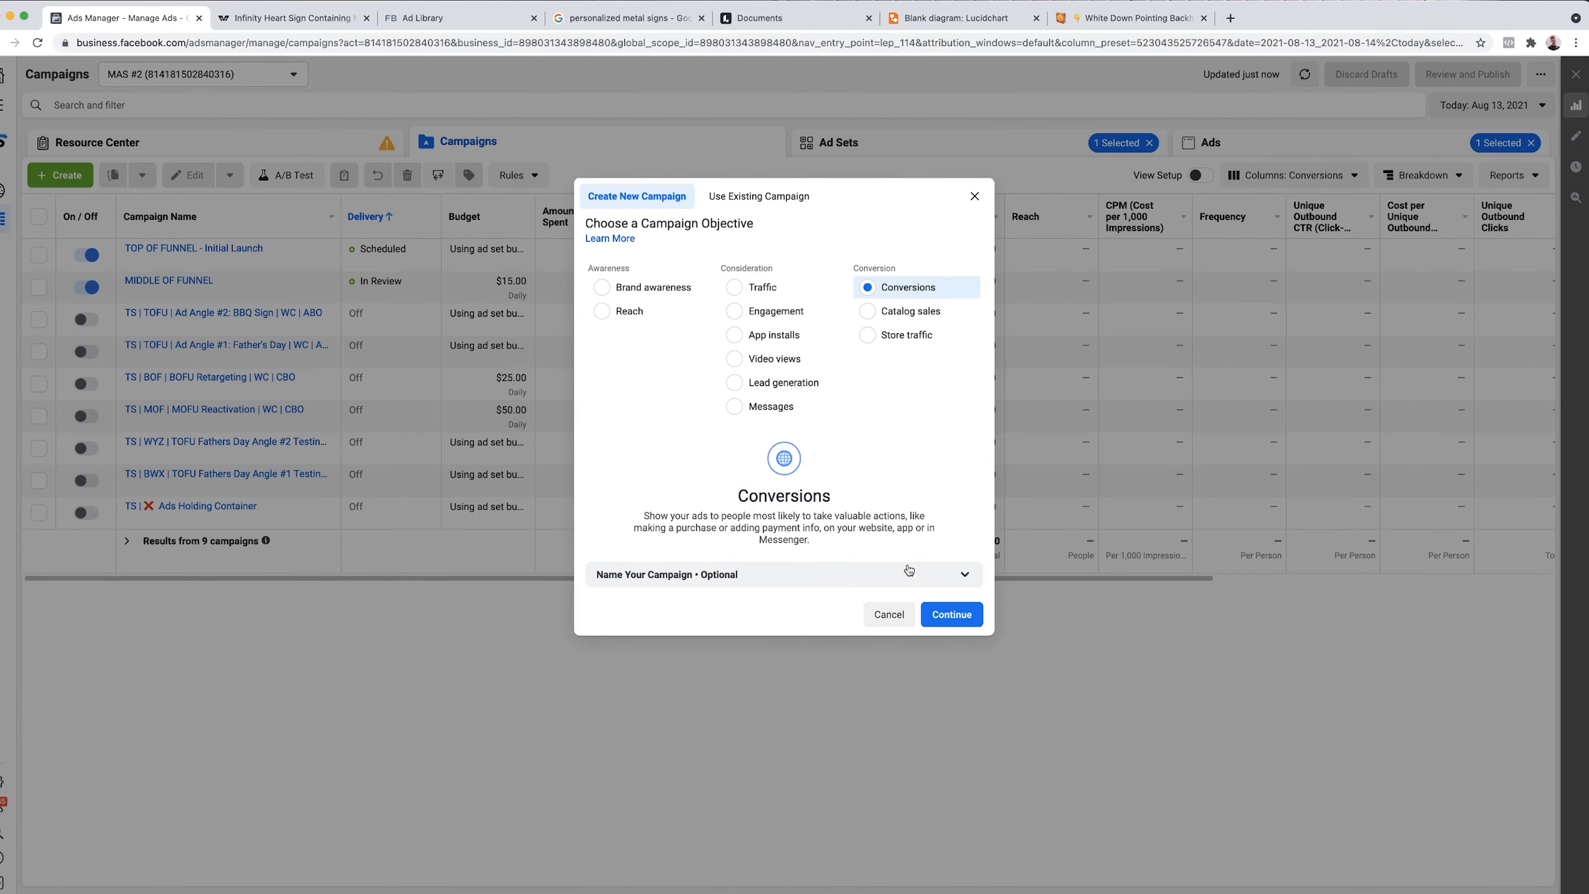
pyautogui.click(908, 572)
pyautogui.click(768, 629)
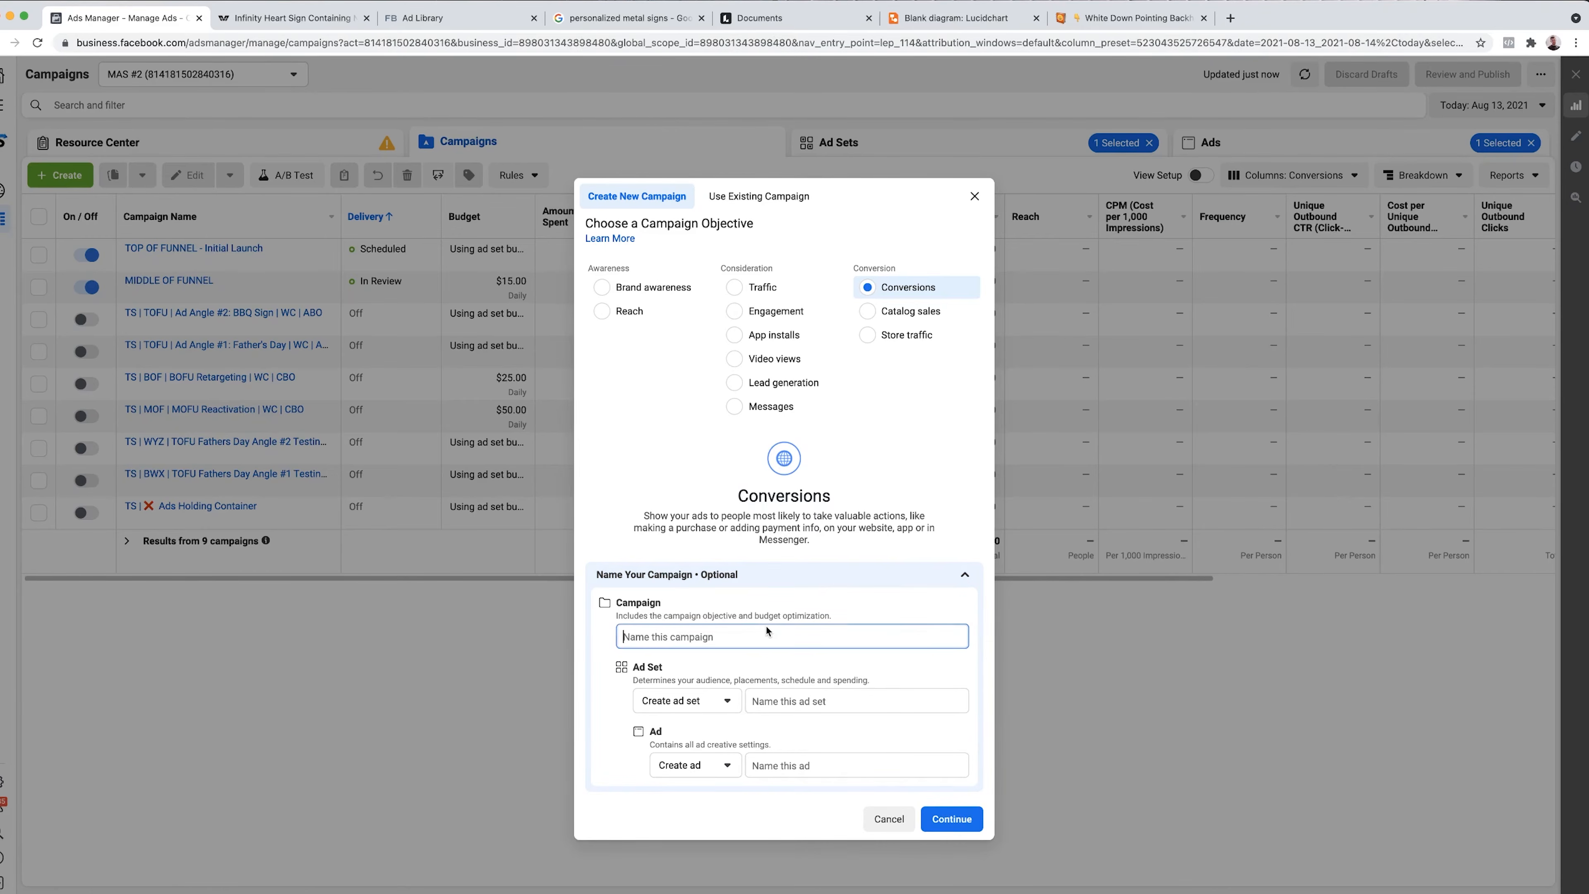
pyautogui.write('BOTTOM OF FU')
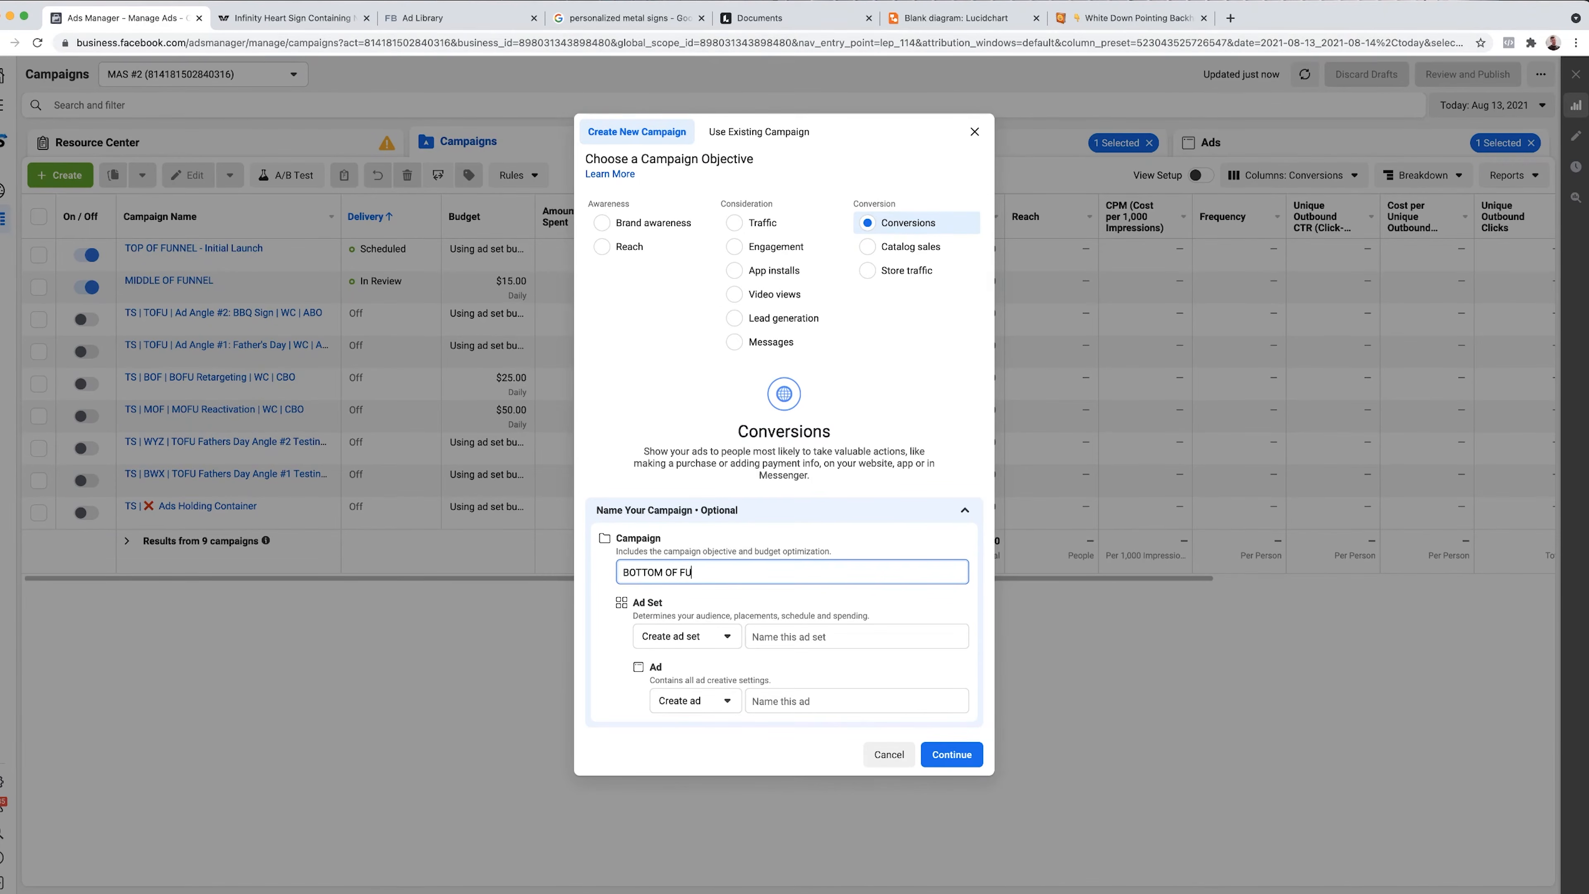
pyautogui.click(727, 638)
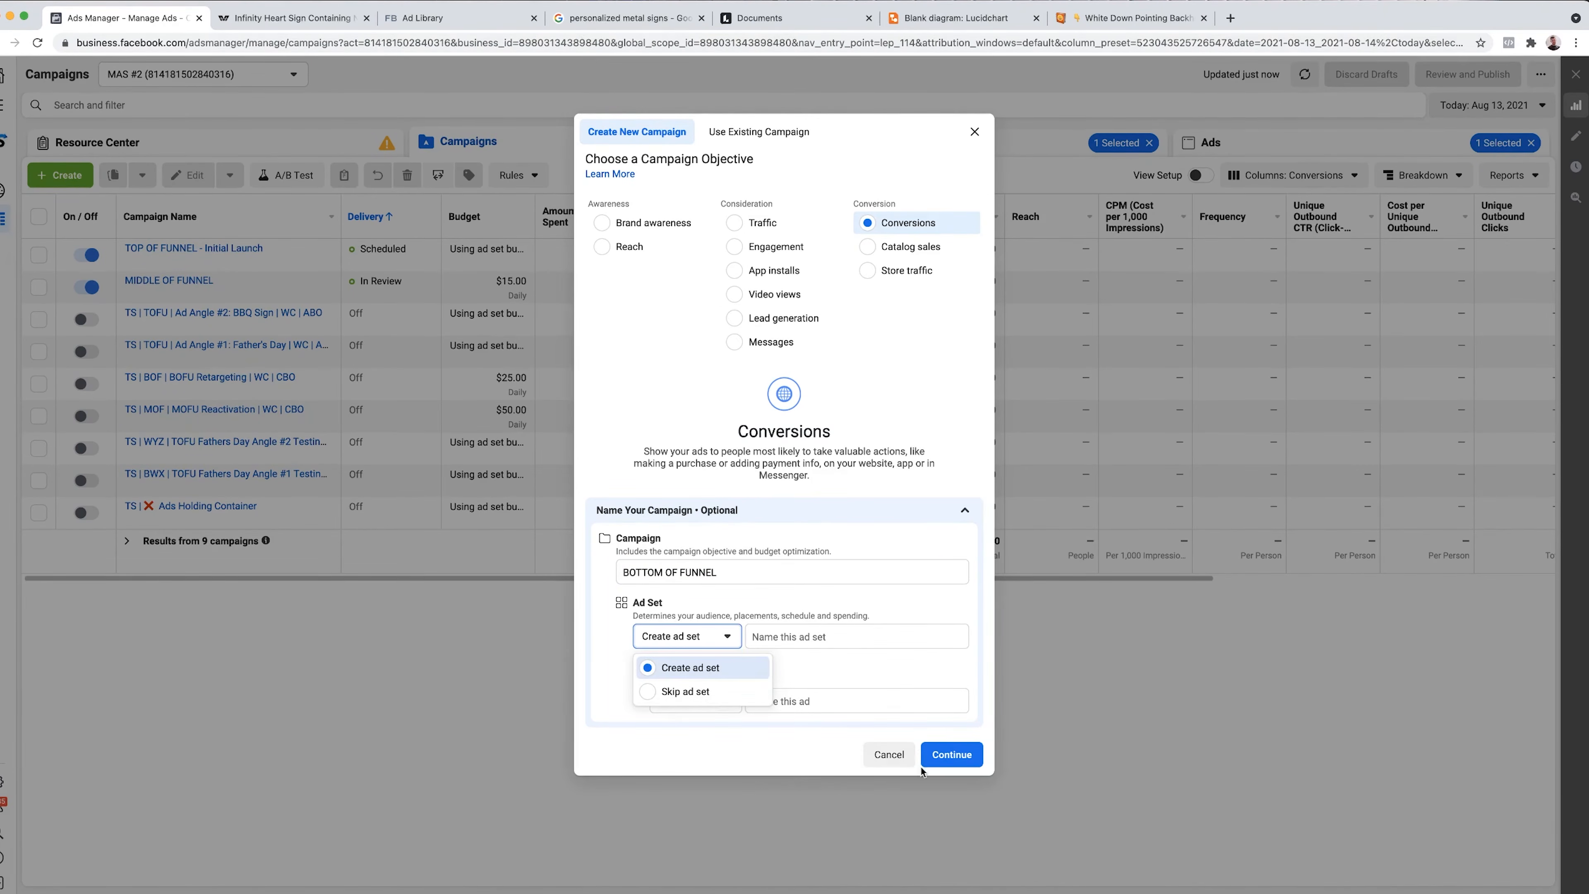
pyautogui.click(950, 755)
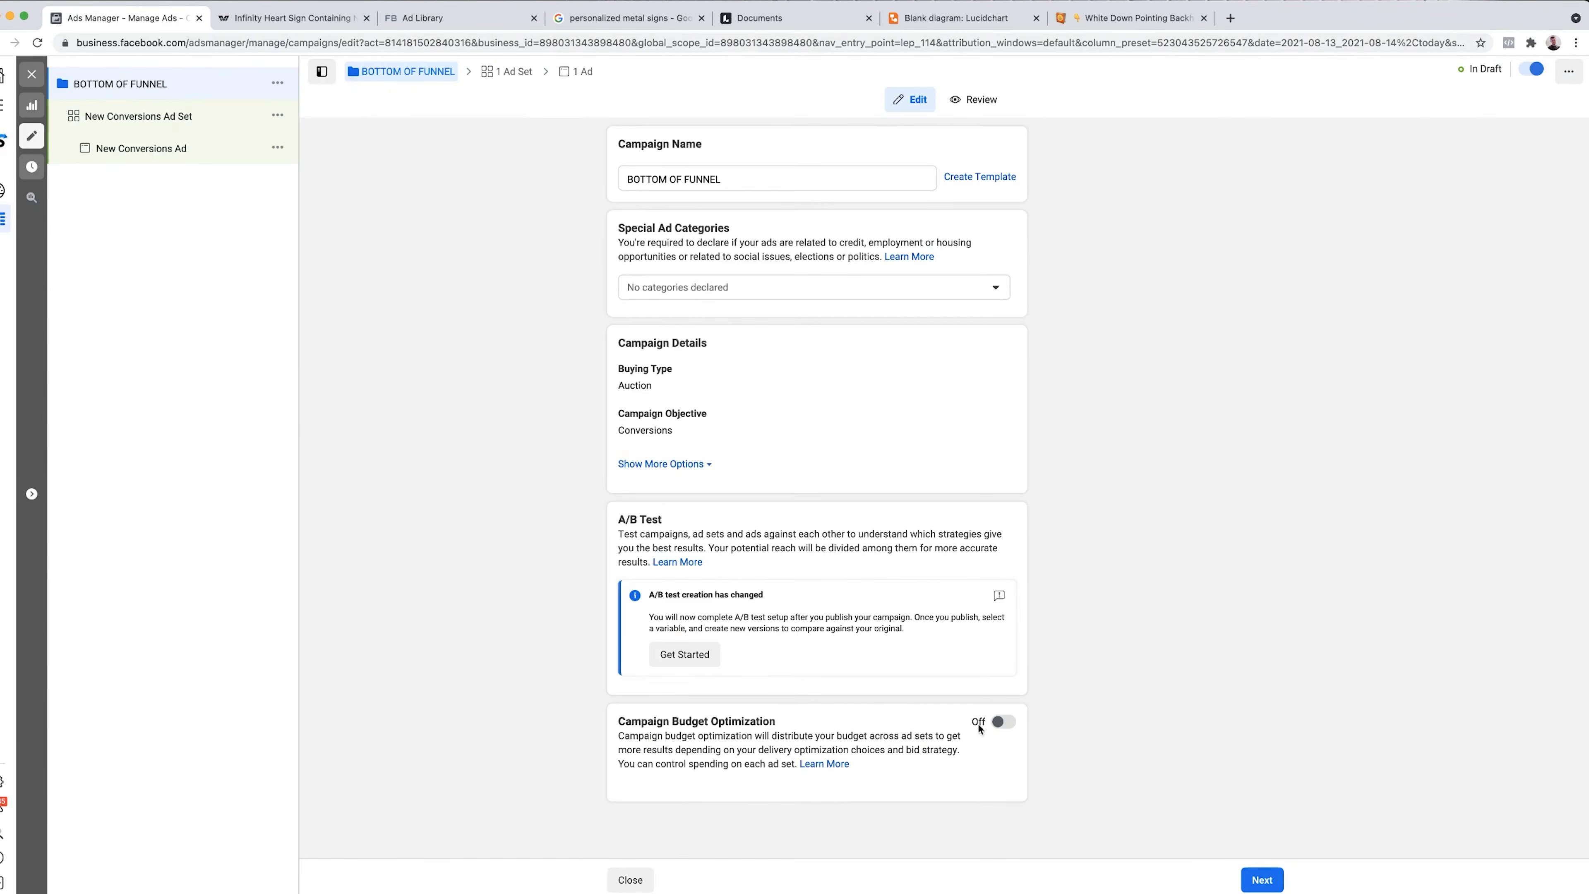
# - Turn on campaign budget optimization for BOTTOM OF FUNNEL and set its daily budget to $10.00
pyautogui.click(1003, 723)
pyautogui.scroll(-2, 1004, 723)
pyautogui.doubleClick(843, 721)
pyautogui.write('5')
pyautogui.click(1187, 686)
pyautogui.click(126, 116)
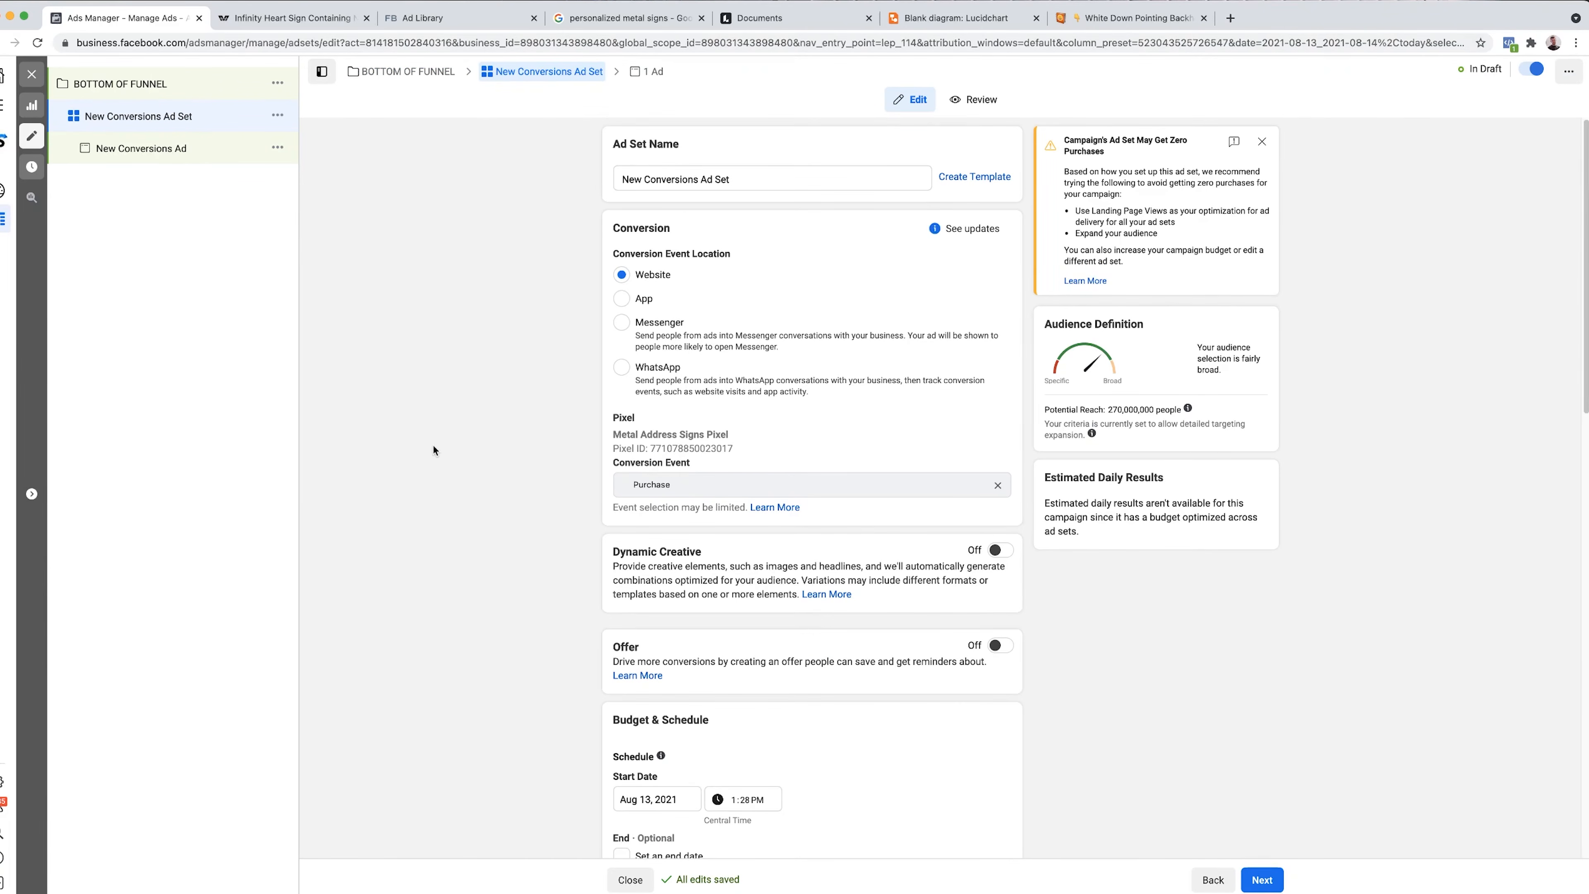
pyautogui.click(190, 158)
pyautogui.click(227, 117)
pyautogui.click(158, 92)
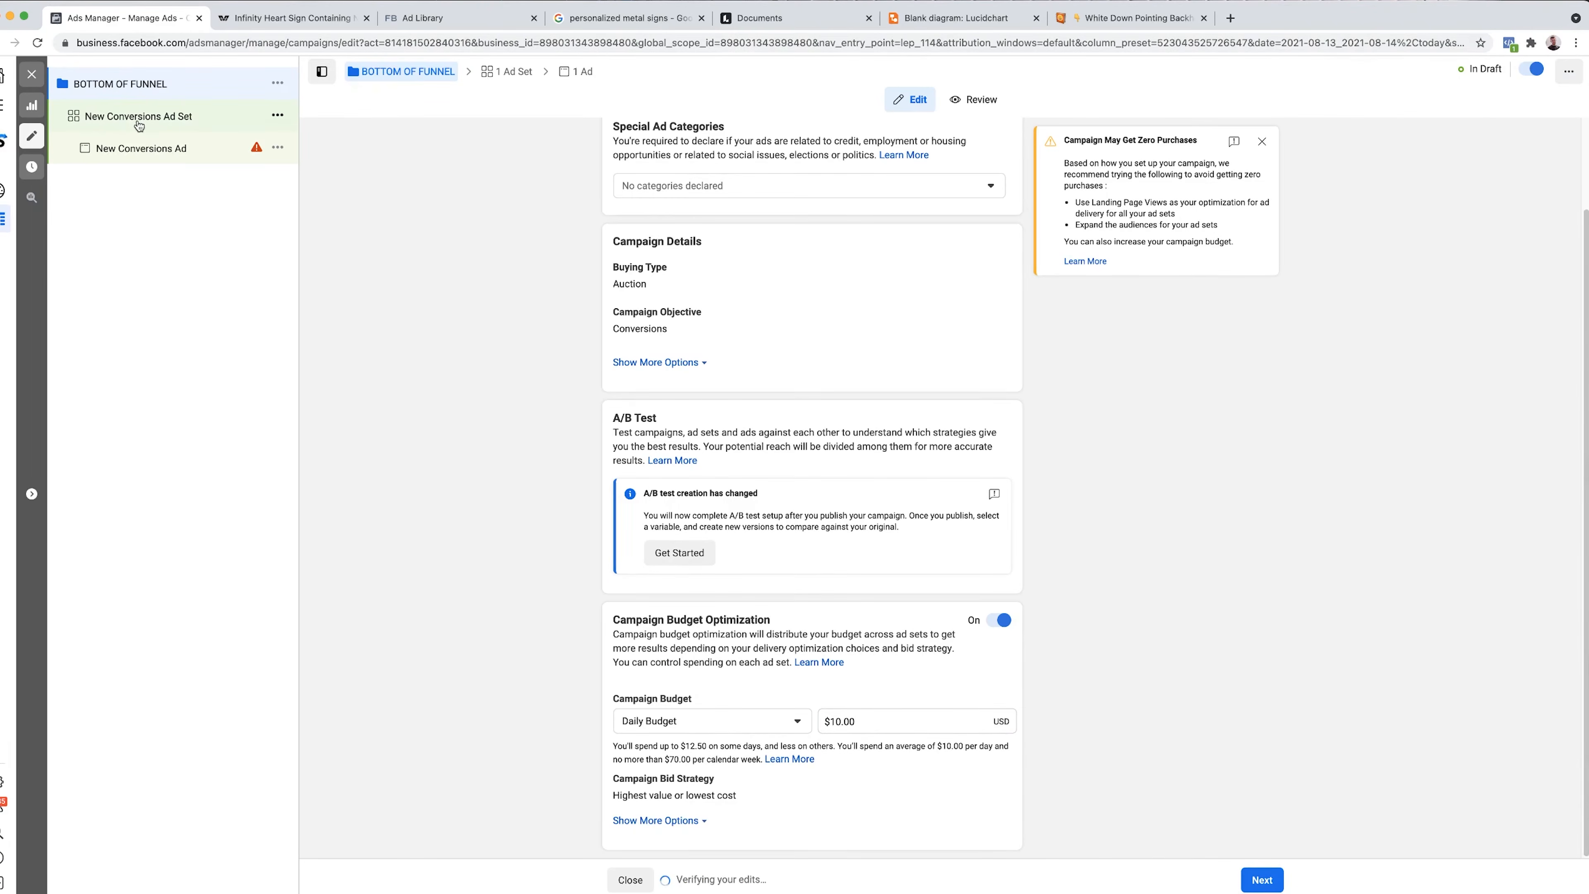
# - Rename the bottom-of-funnel ad set as "USA|M+F|18+| All Hot Audiences 7 Days | AP (FB + IG) | oPUR"
pyautogui.click(138, 122)
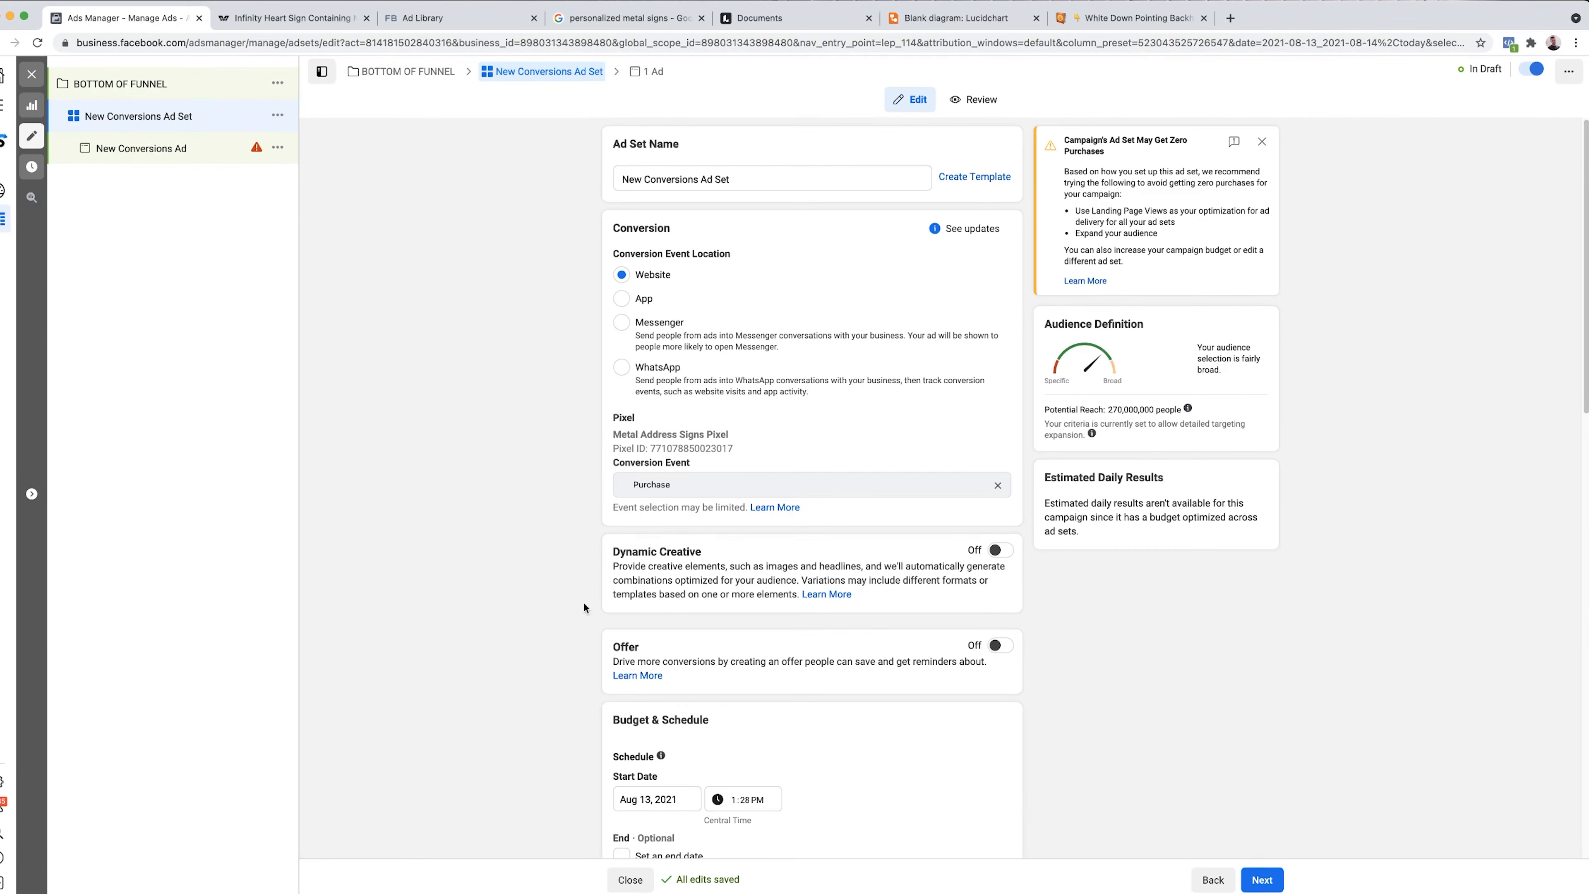
pyautogui.tripleClick(756, 184)
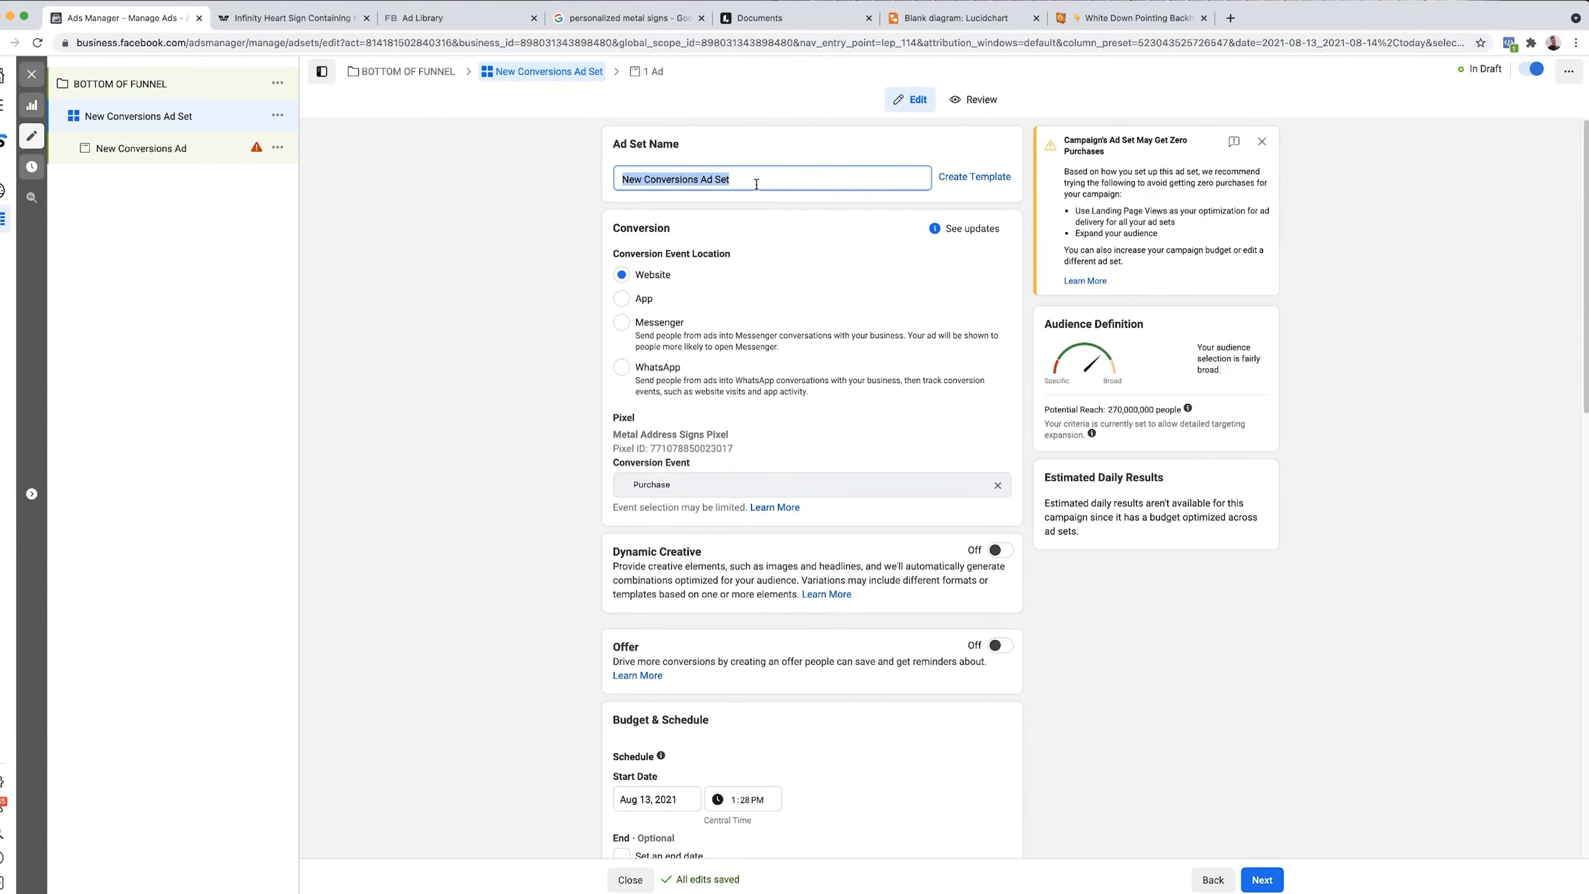
pyautogui.write('USA|18+|')
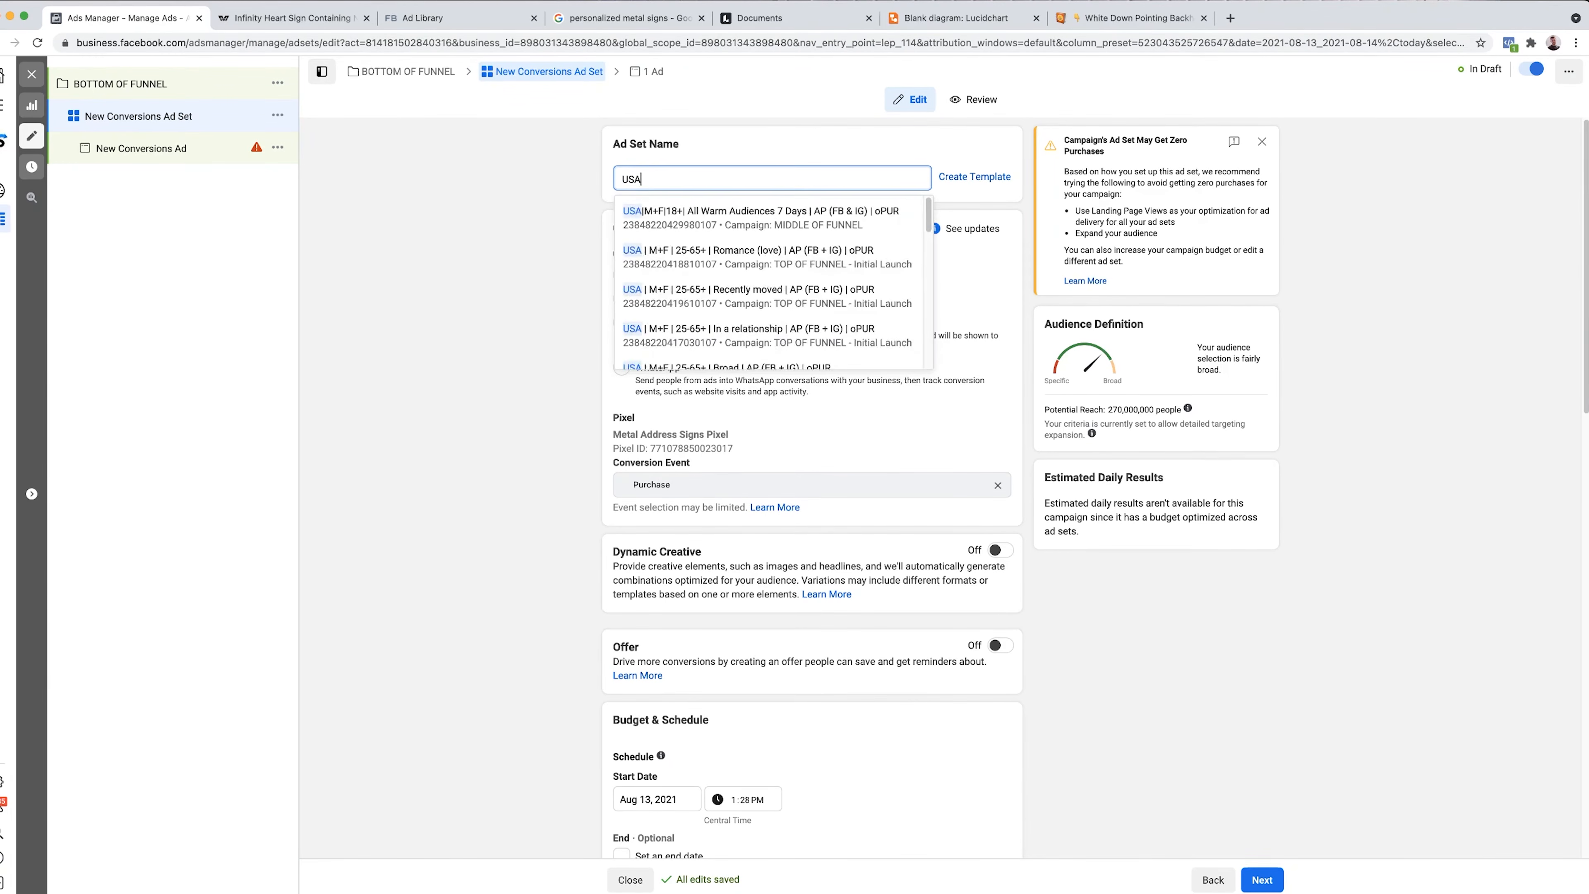
pyautogui.press('BackSpace')
pyautogui.press('BackSpace')
pyautogui.press('BackSpace')
pyautogui.press('BackSpace')
pyautogui.write('M+F|18')
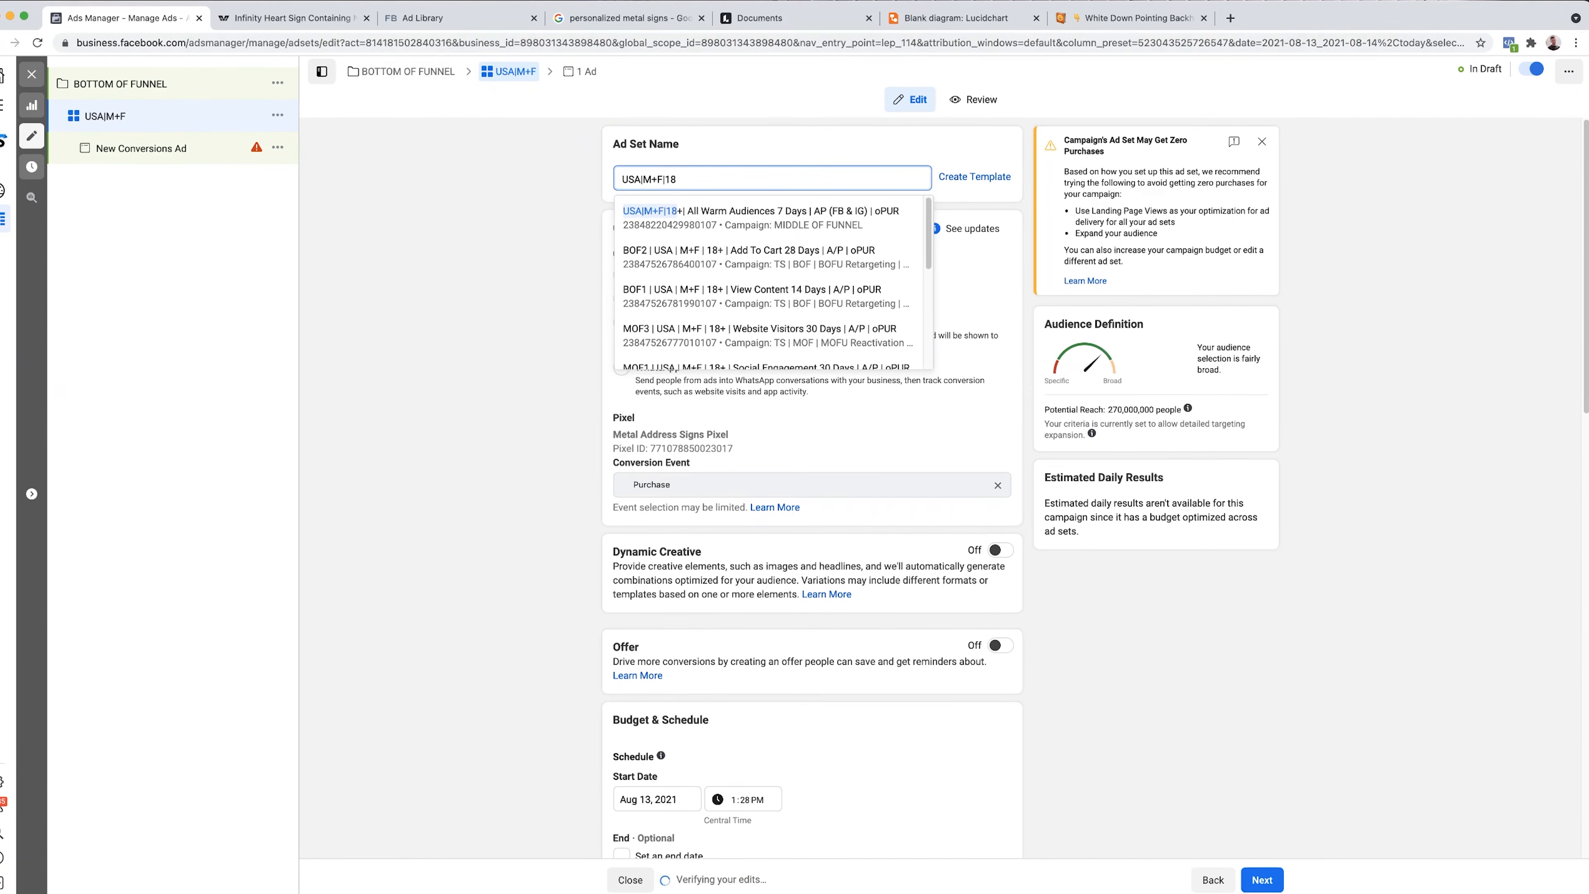
pyautogui.write('+| All ')
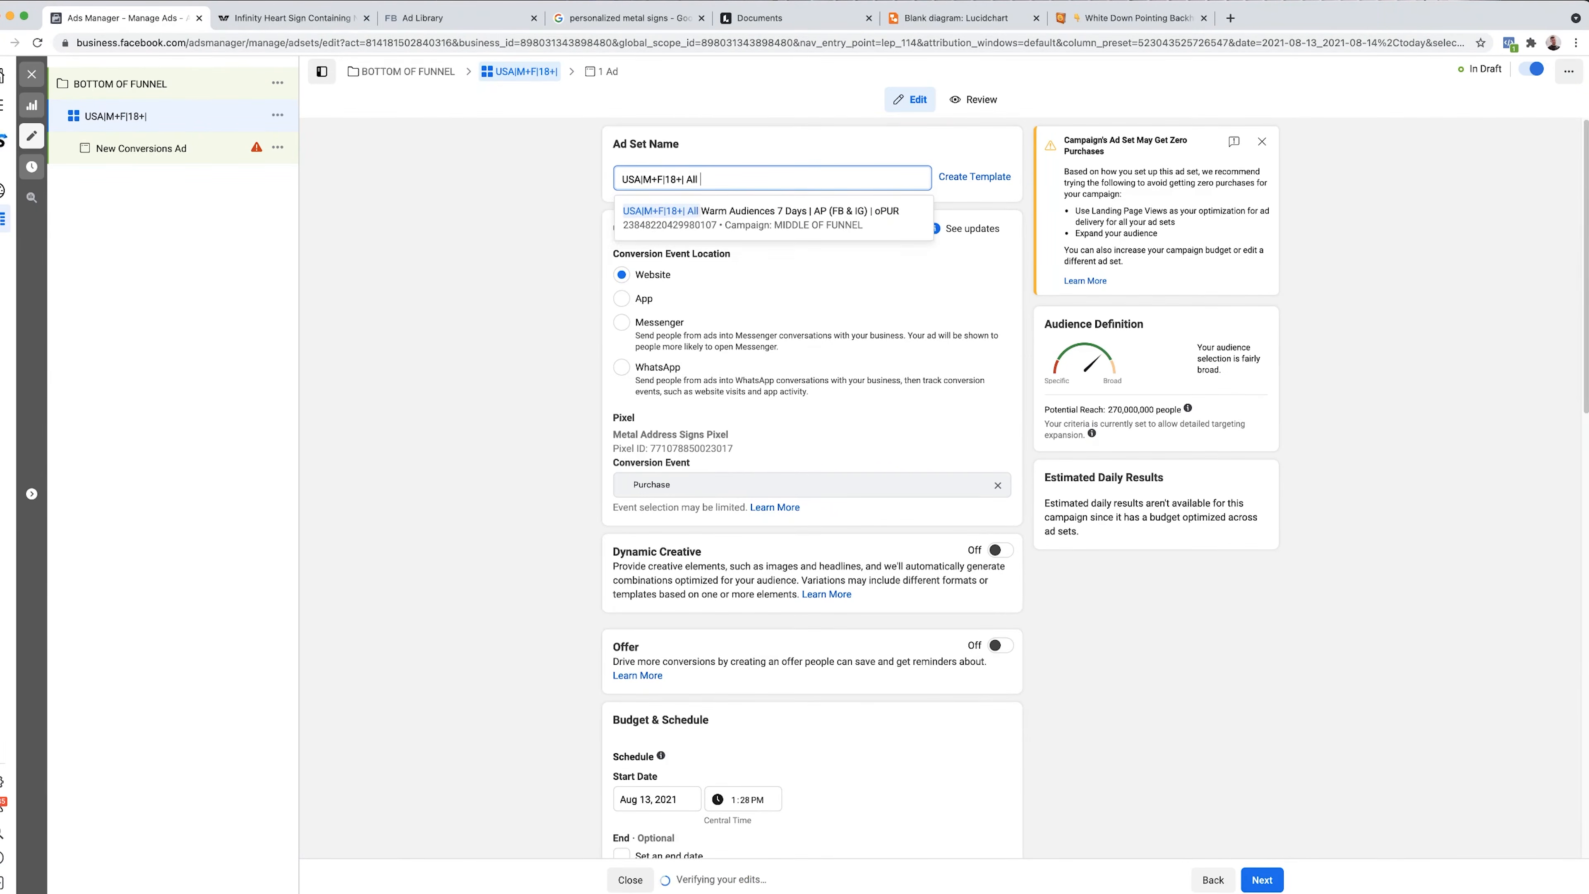
pyautogui.write('Hot Audiences')
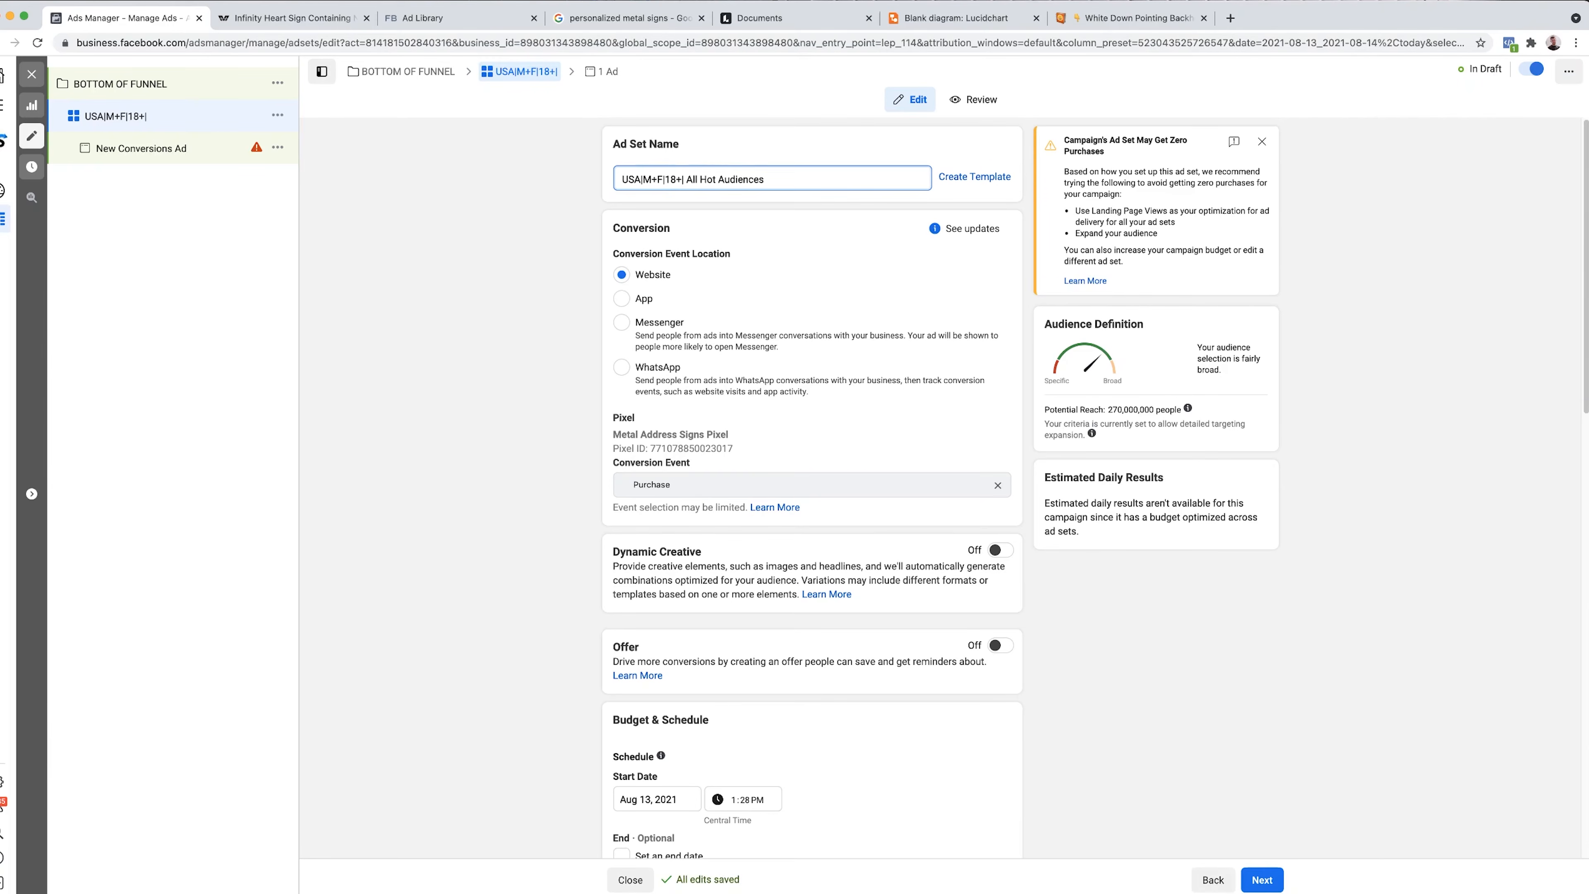
pyautogui.write(' 7 Days | ')
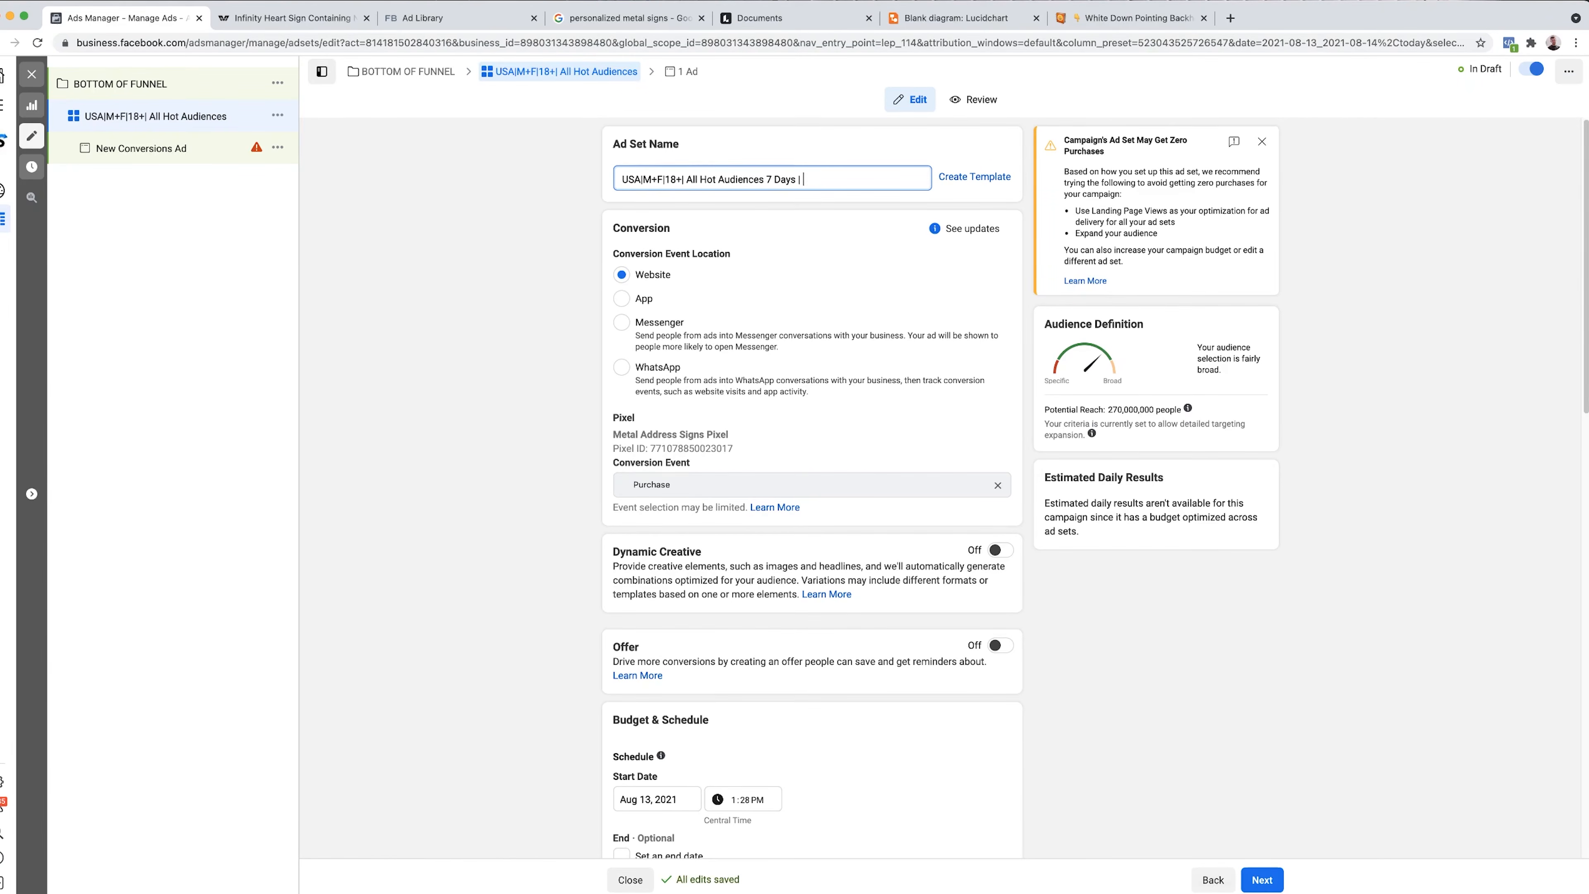
pyautogui.write('AP (FB + IG) | oPUR')
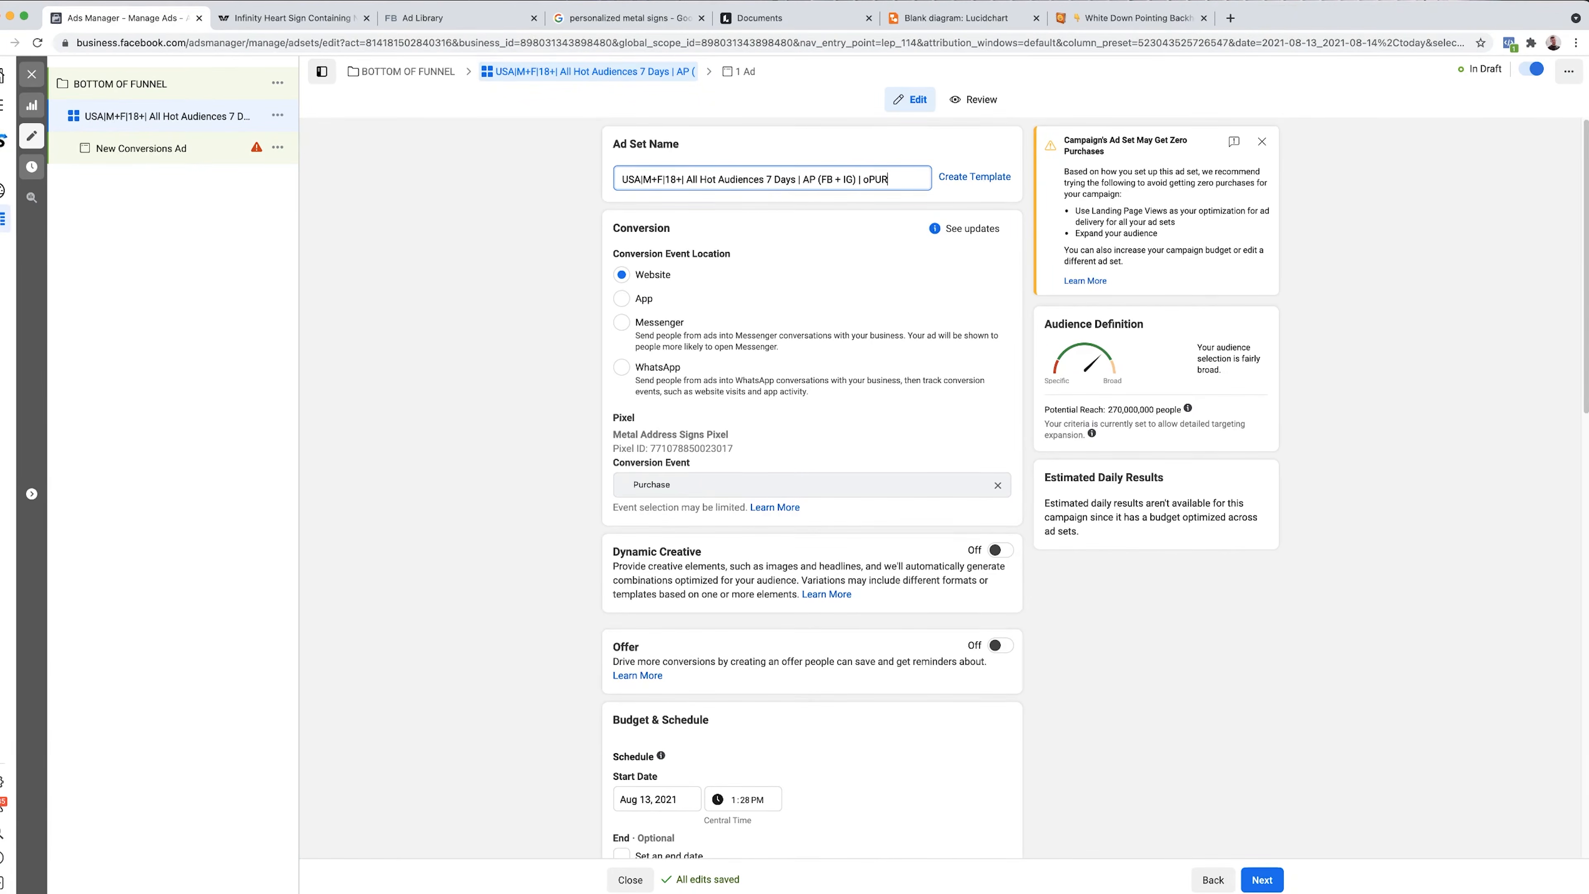
# - Schedule the ad set to start on Aug 14, 2021 at 12:00 AM
pyautogui.scroll(-6, 568, 339)
pyautogui.click(675, 430)
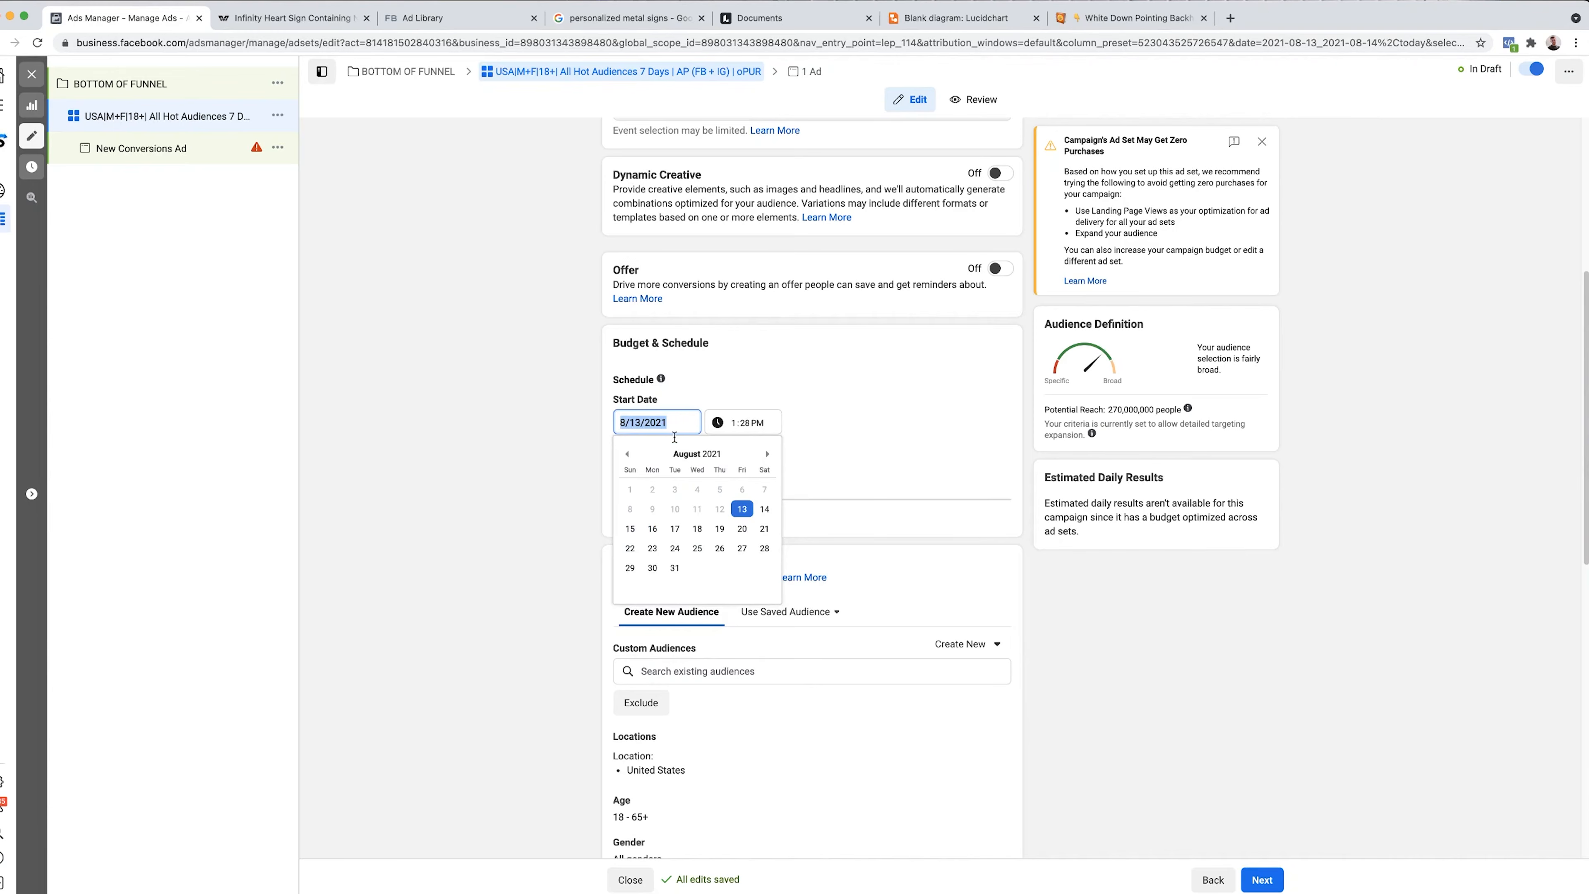
pyautogui.click(739, 515)
pyautogui.click(667, 421)
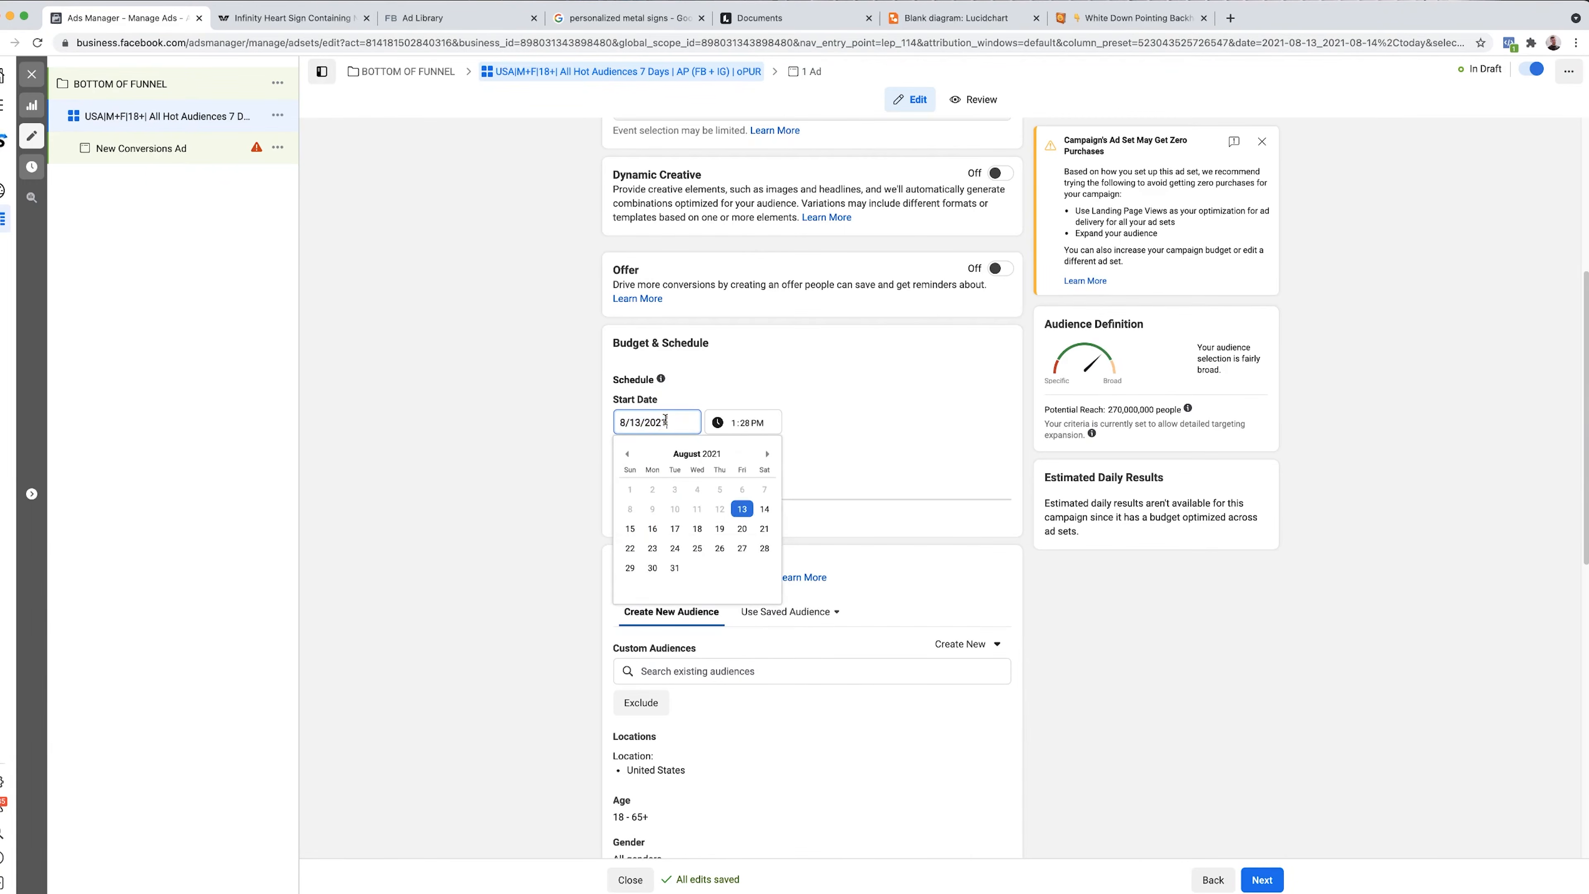
pyautogui.click(763, 512)
pyautogui.click(745, 426)
pyautogui.click(756, 428)
pyautogui.write('a')
pyautogui.click(593, 497)
# - Include the custom audiences "TS - Add To Cart 7 Days" and "TS - Initiate Checkout 7 Days" in the ad set
pyautogui.scroll(-2, 593, 497)
pyautogui.click(661, 541)
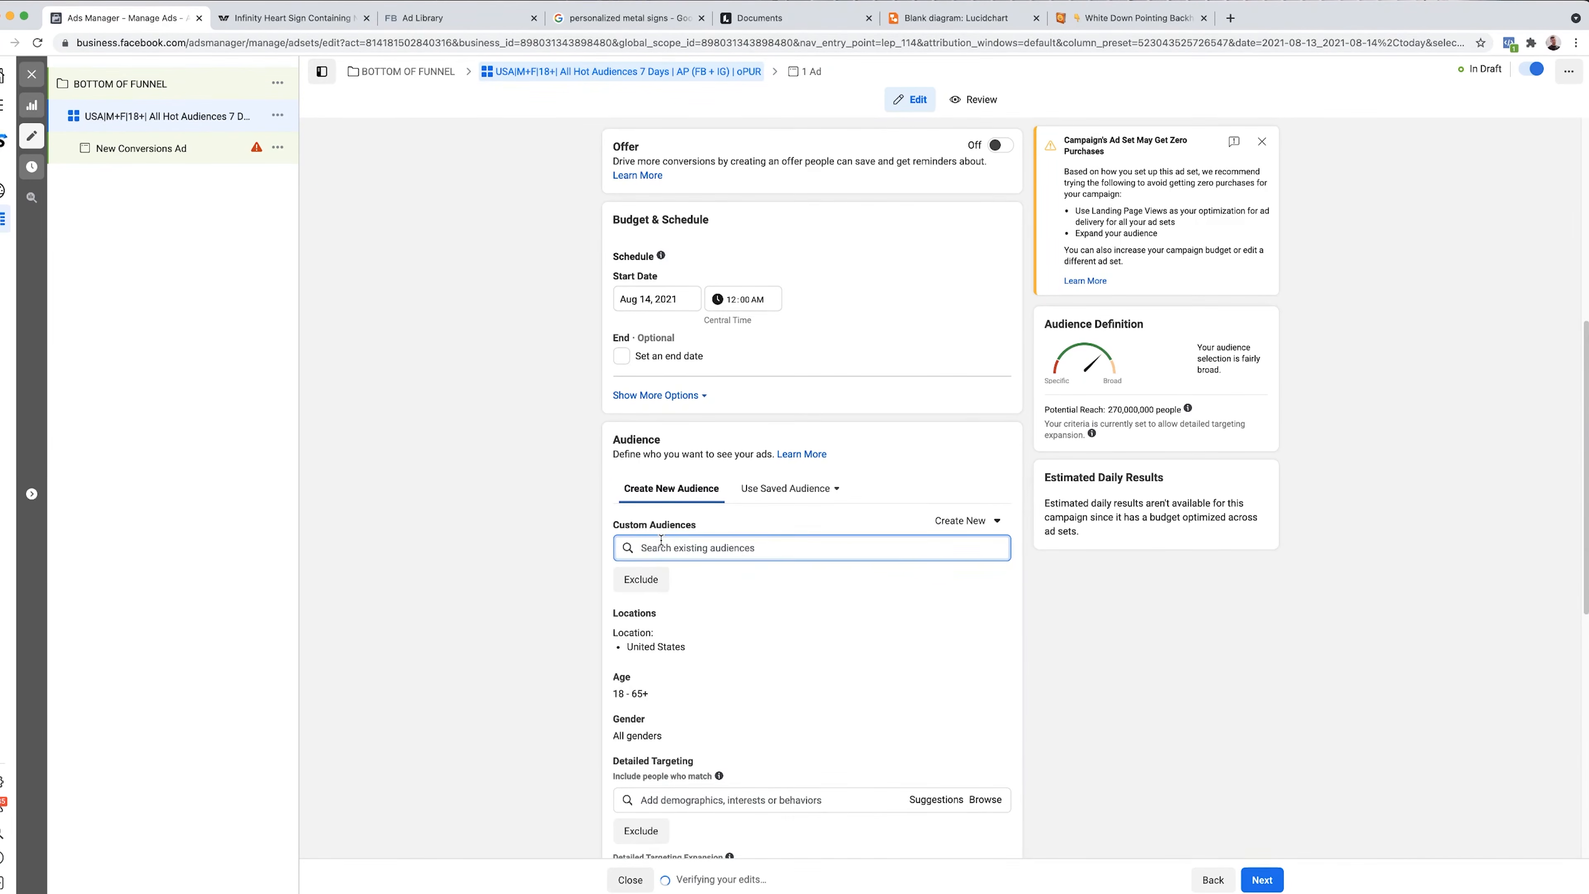
pyautogui.write('add to')
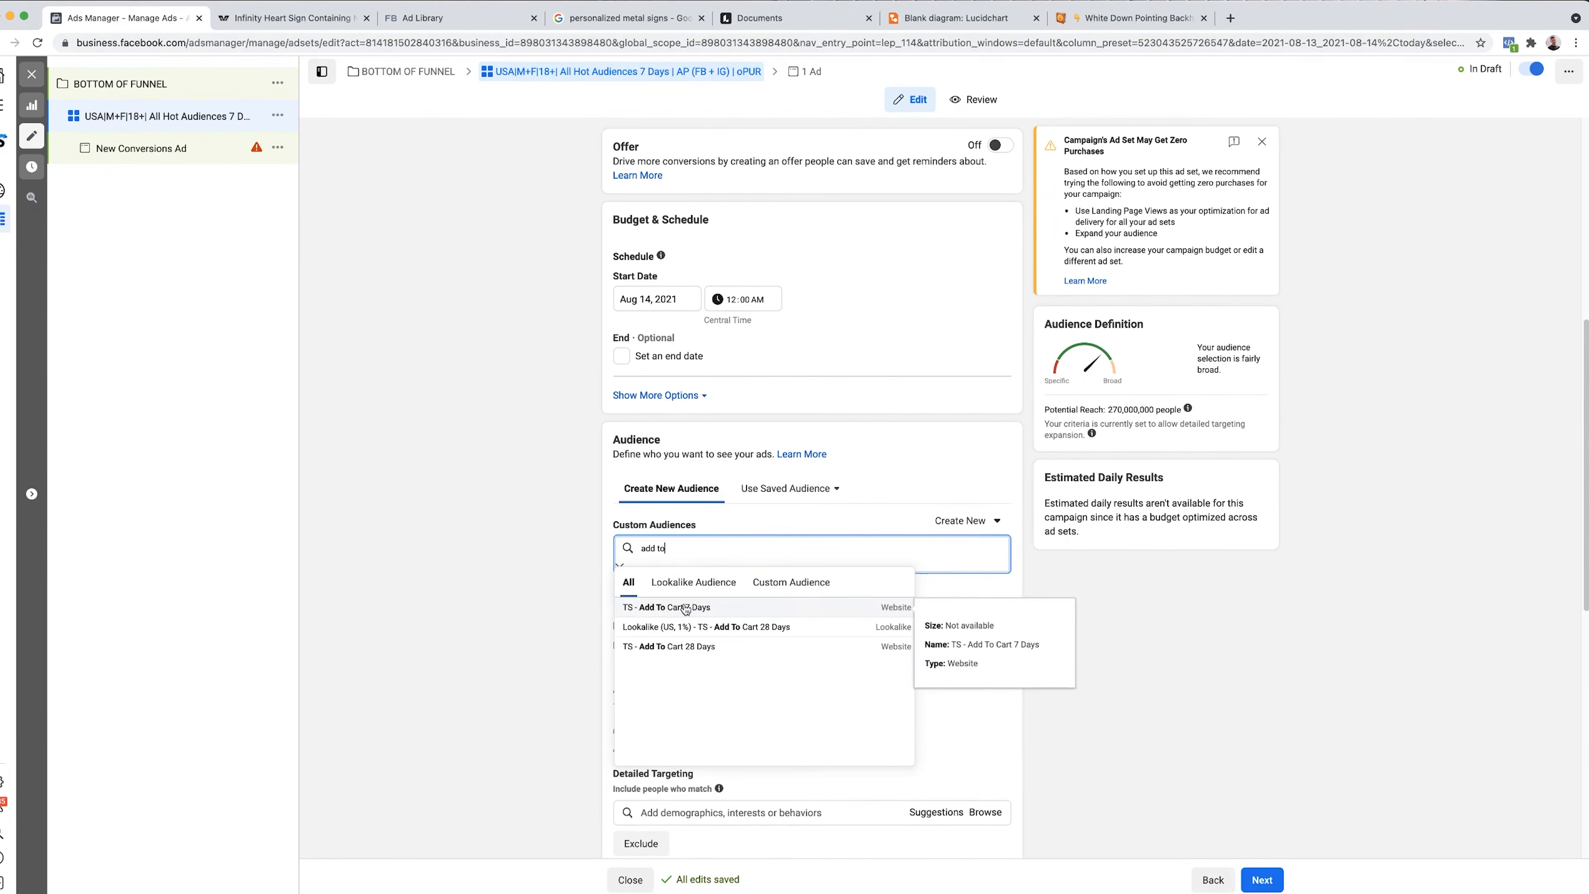
pyautogui.click(691, 607)
pyautogui.write('initi')
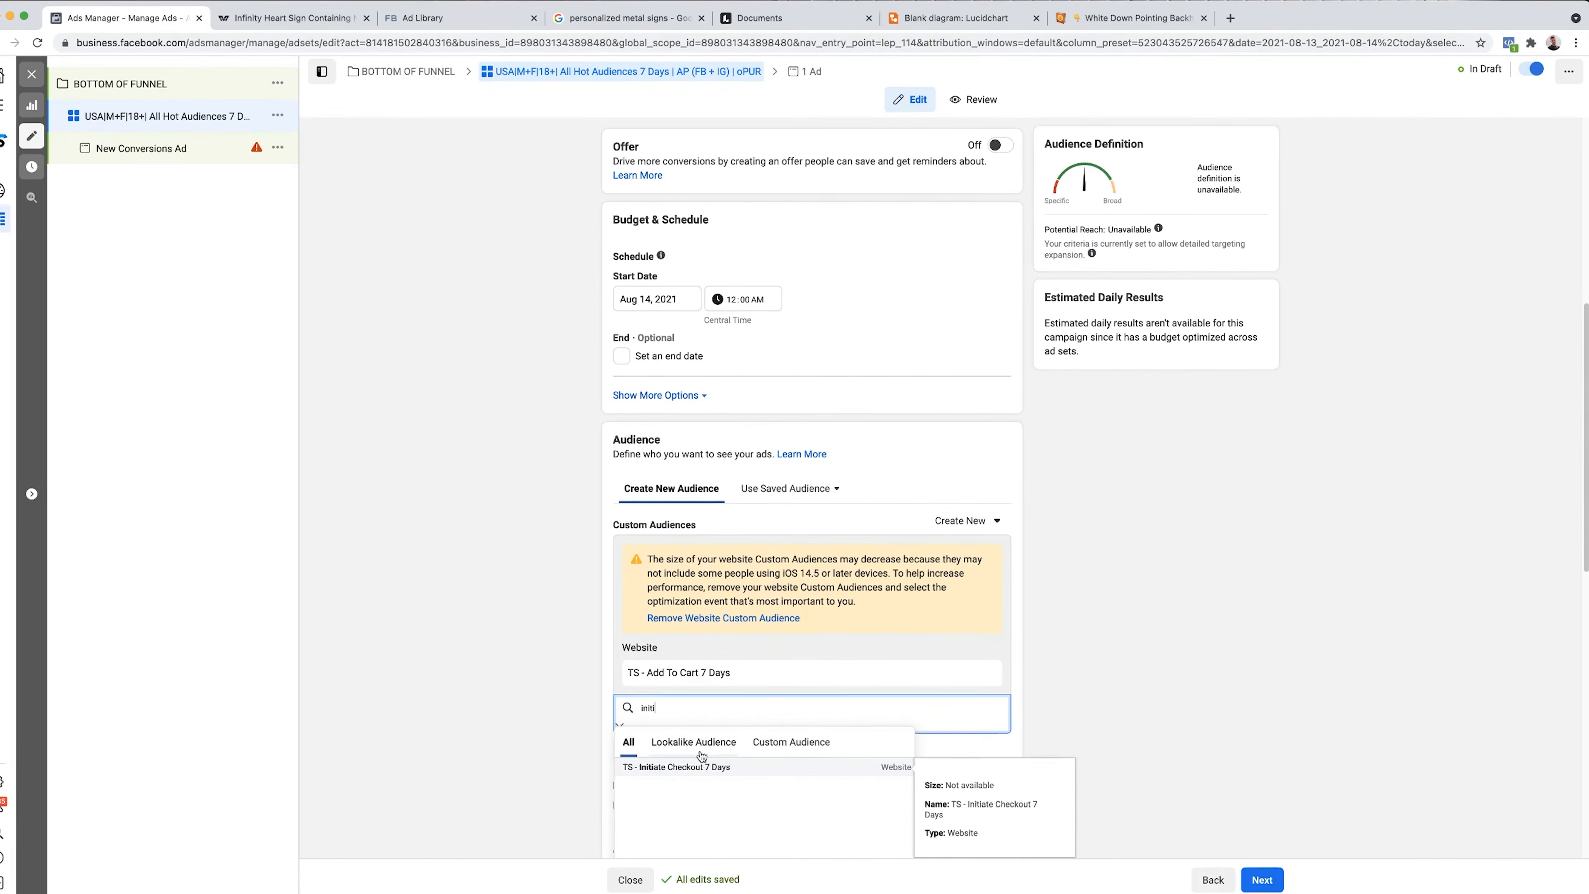
pyautogui.click(691, 770)
# - Exclude the custom audience "TS - Purchase 180 Days" from the ad set
pyautogui.scroll(-2, 545, 706)
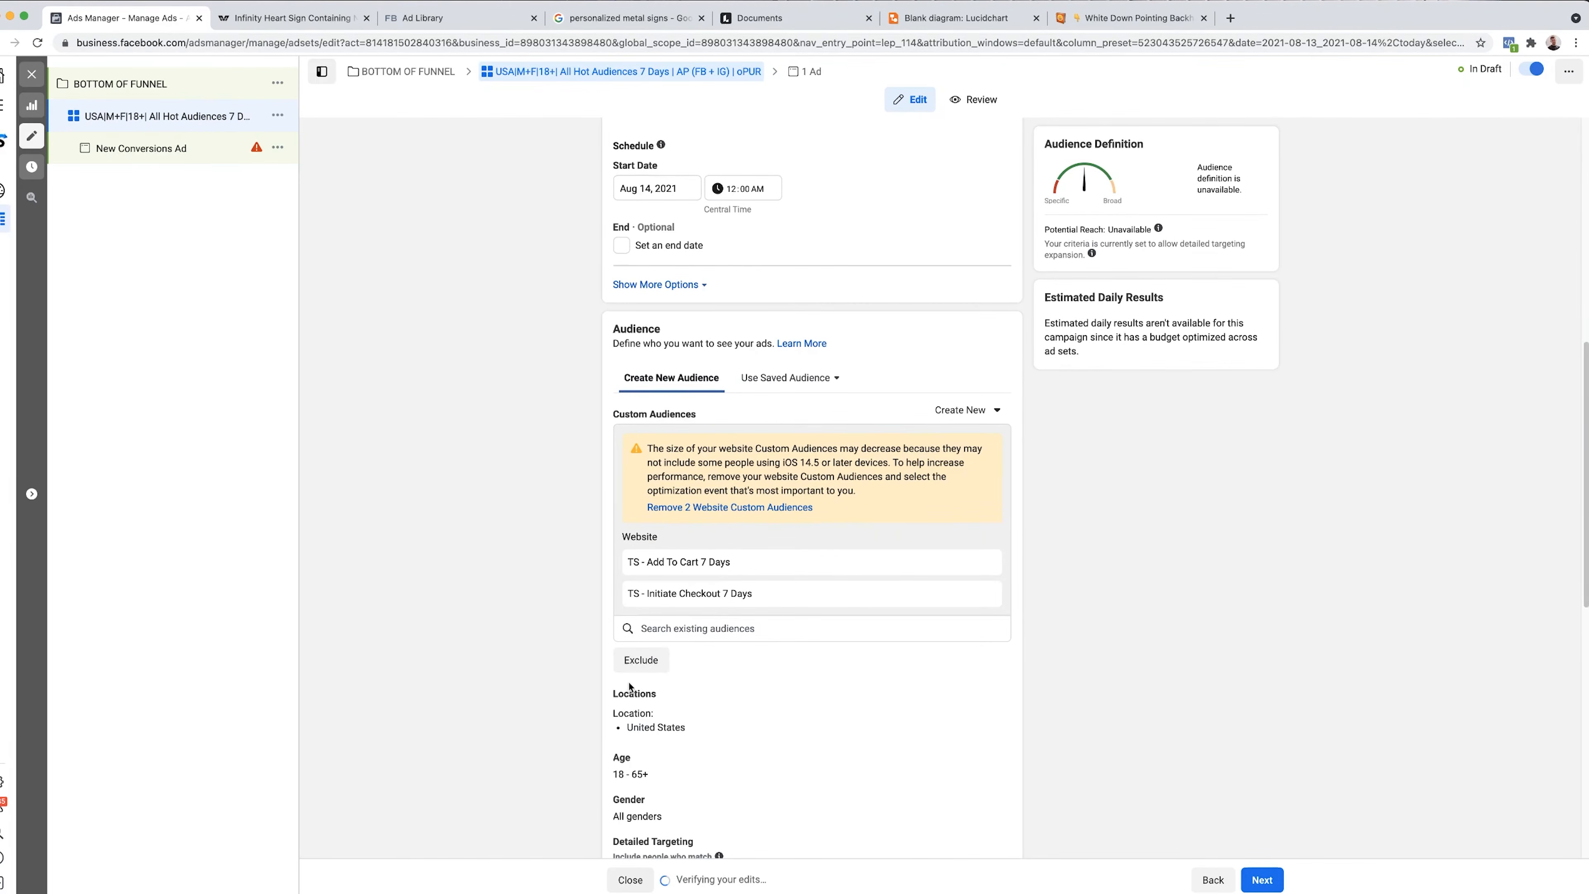
pyautogui.click(653, 664)
pyautogui.click(688, 703)
pyautogui.write('purchase')
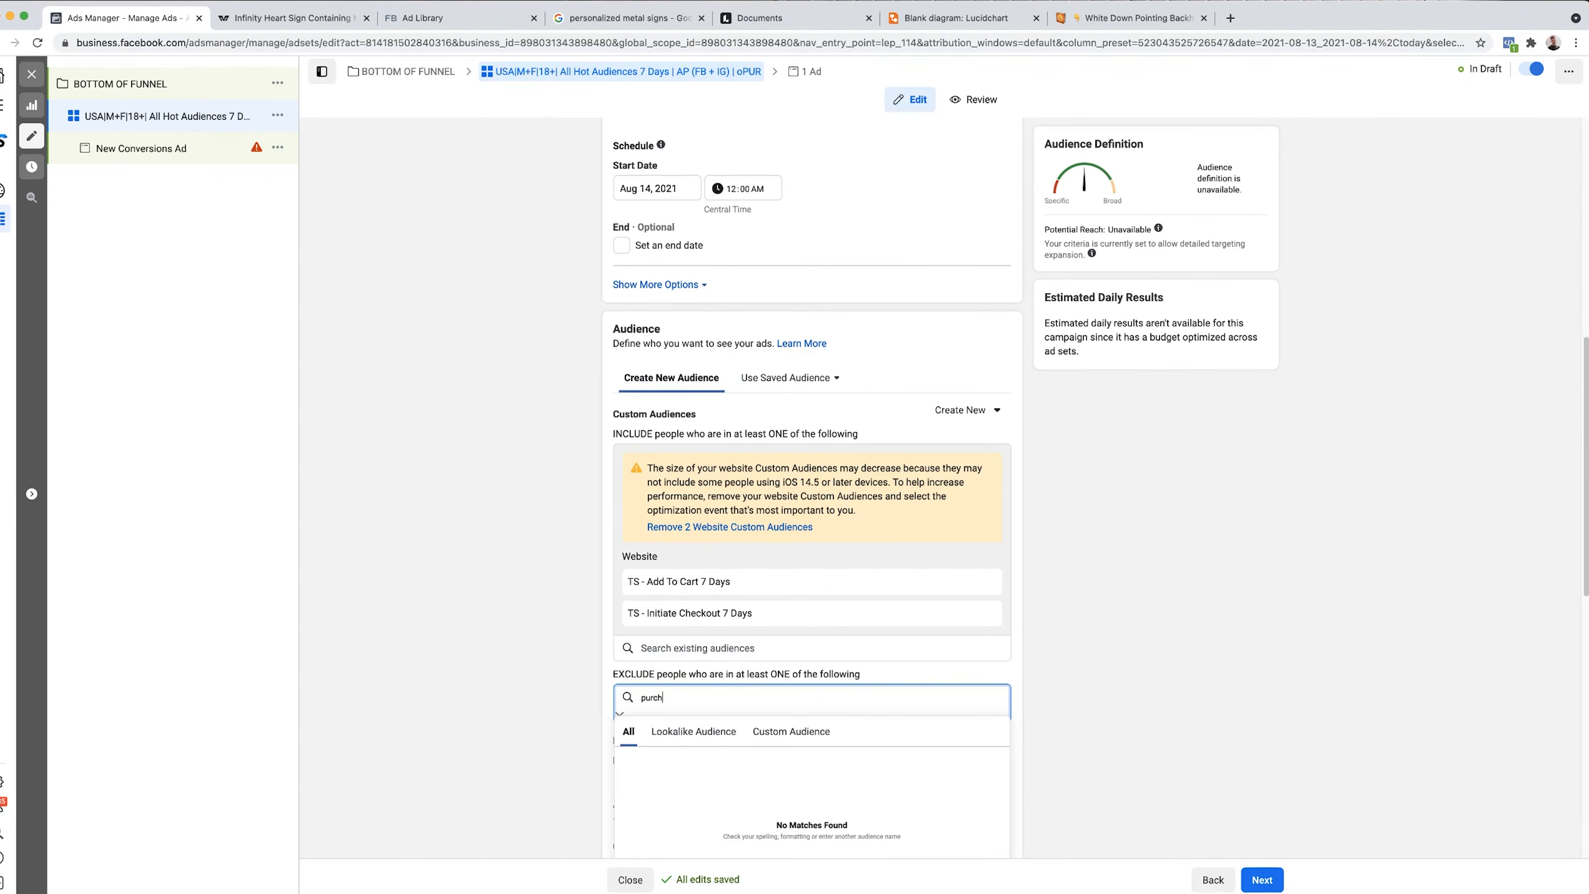
pyautogui.scroll(-2, 519, 709)
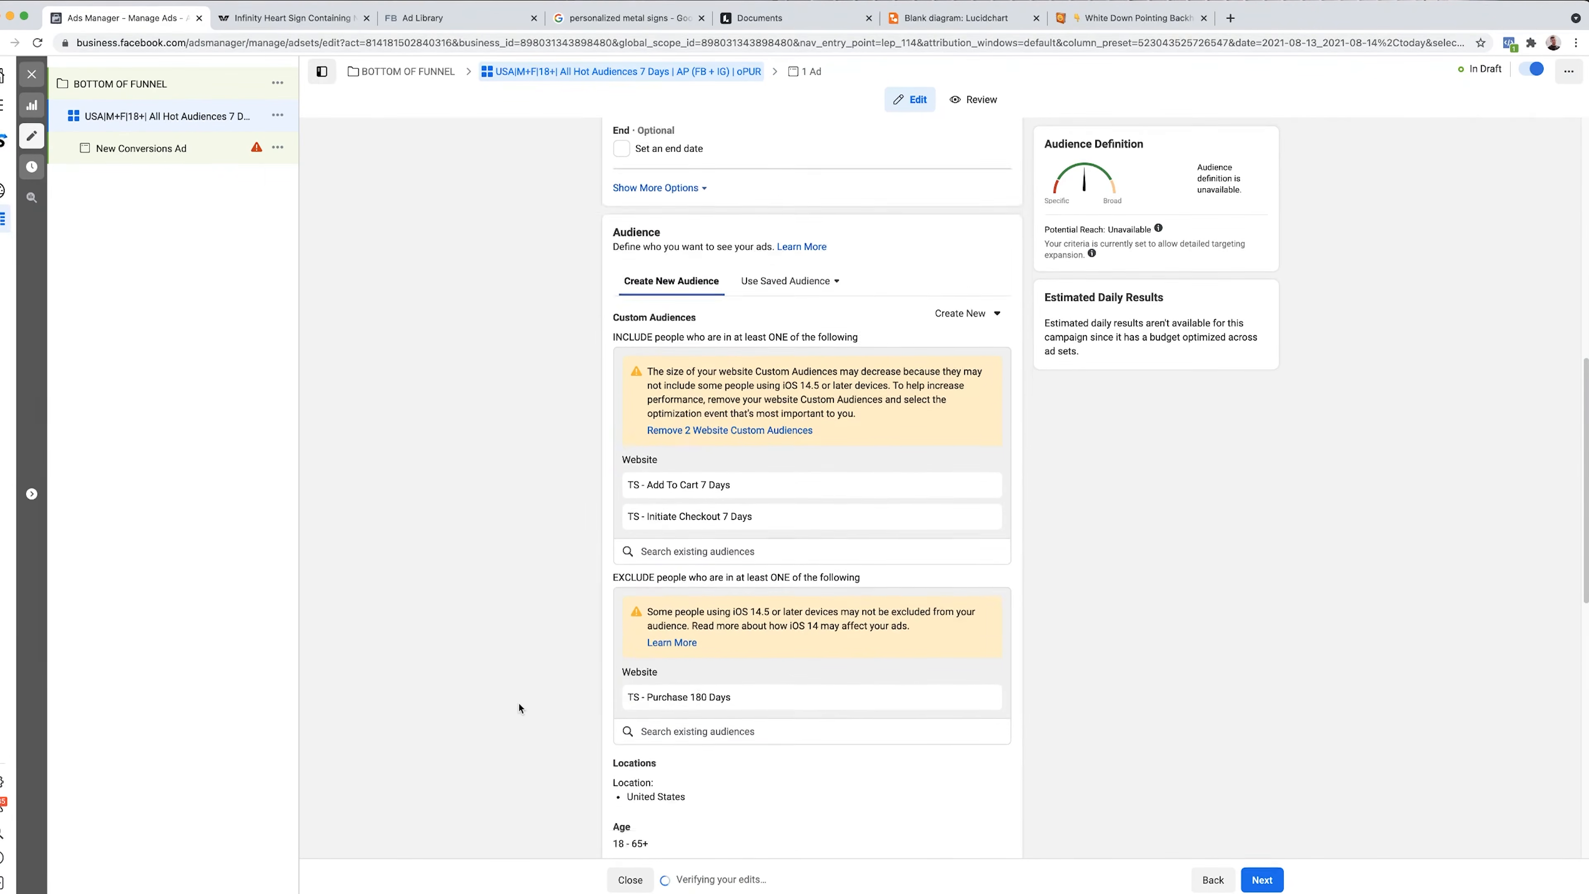
# - Switch the ad set to manual placements and exclude the Audience Network and Messenger platforms
pyautogui.scroll(-4, 519, 703)
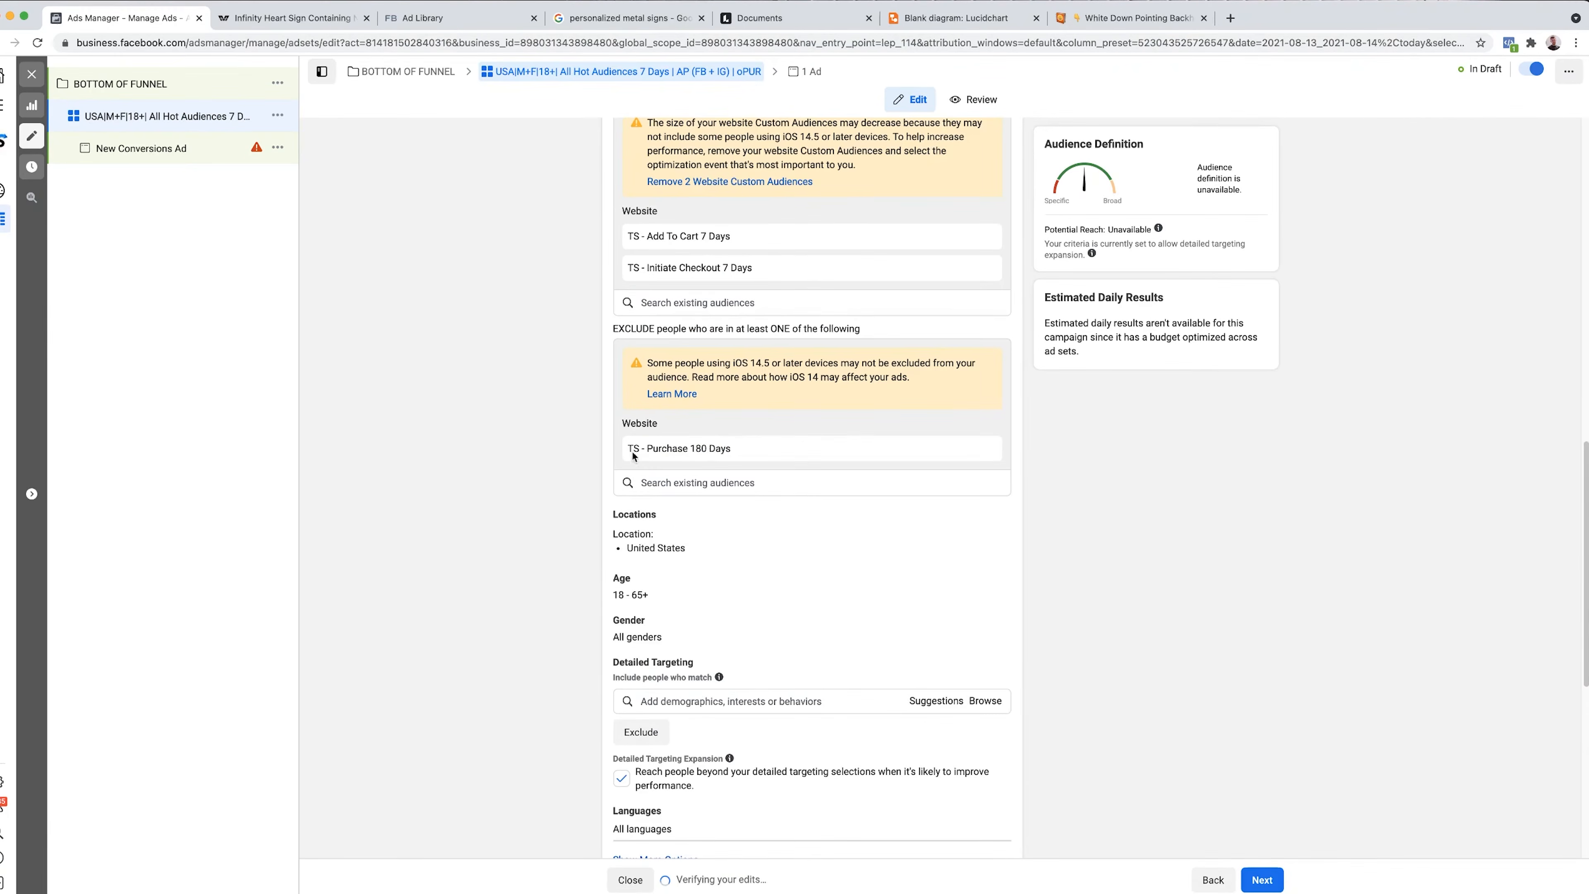
pyautogui.scroll(-3, 605, 723)
pyautogui.scroll(1, 605, 723)
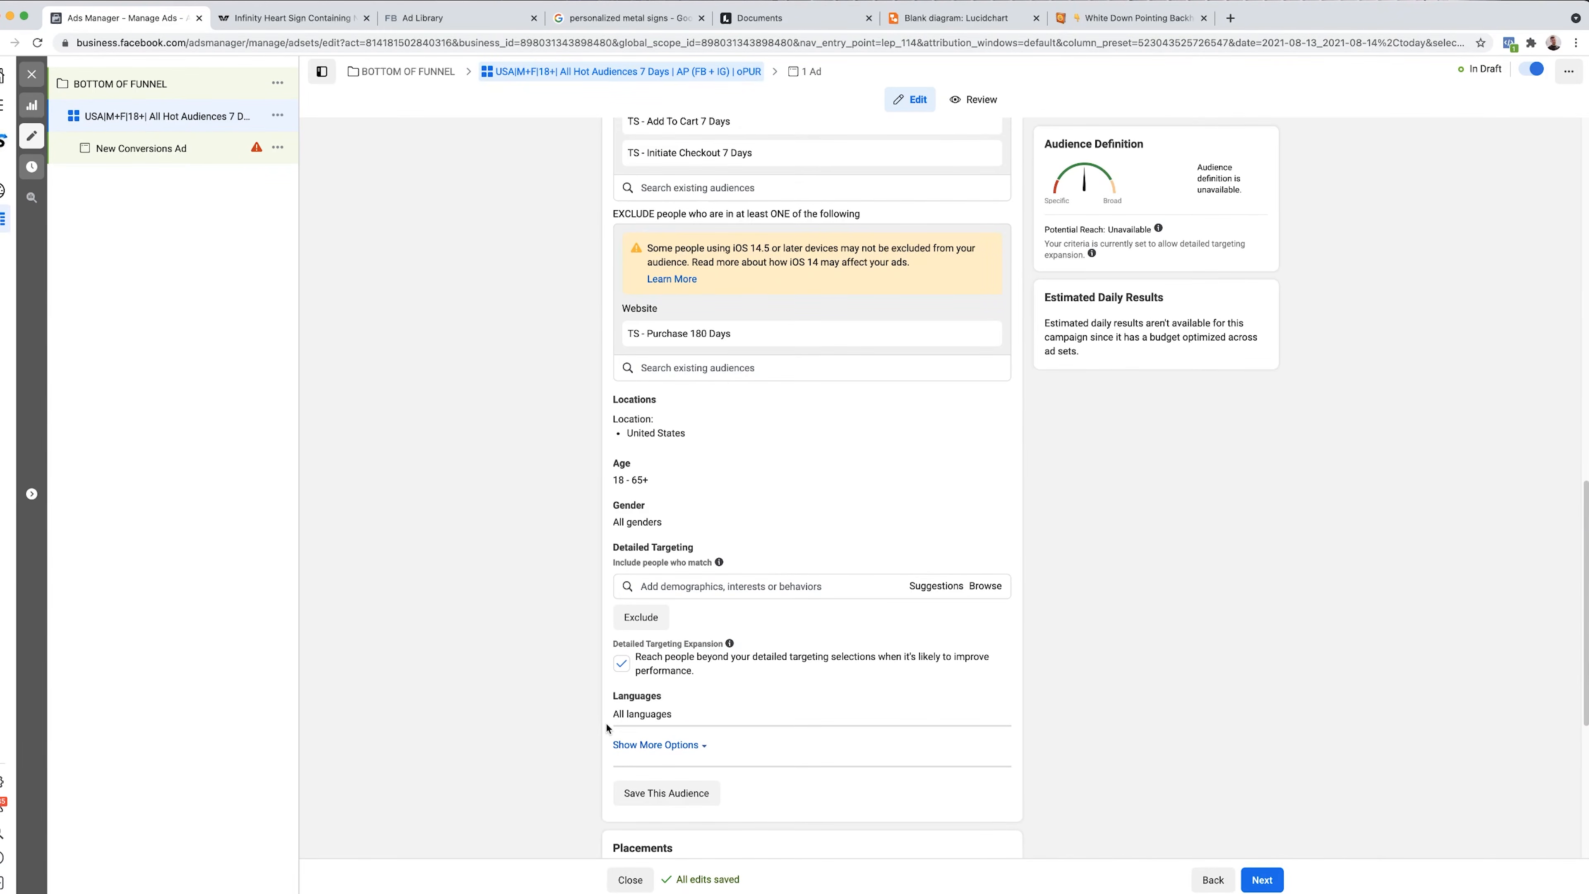
pyautogui.scroll(-2, 605, 723)
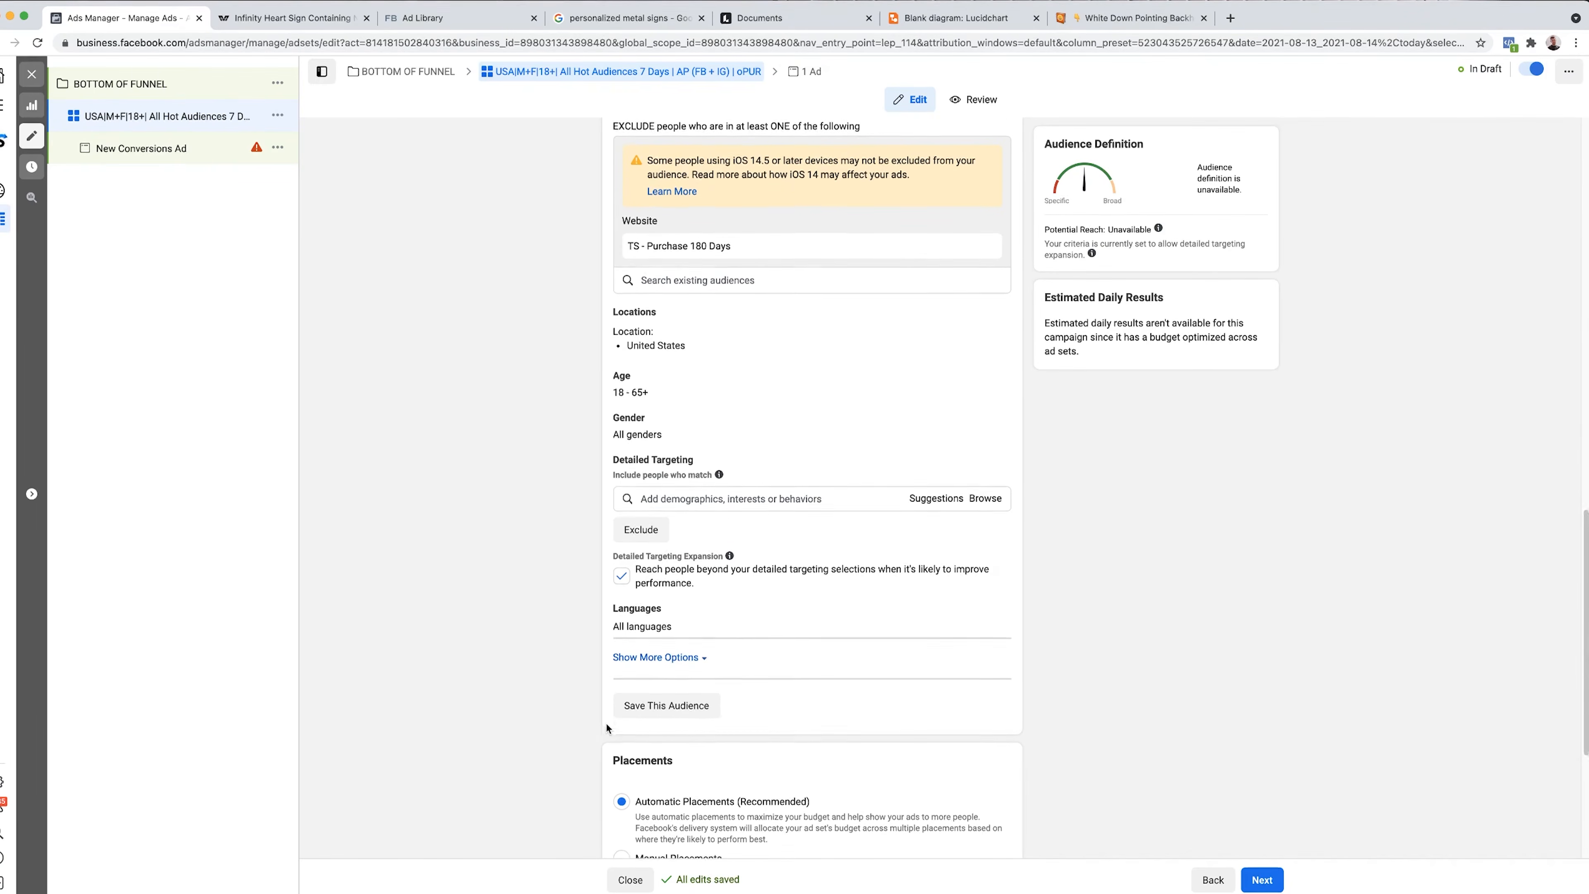
pyautogui.scroll(-4, 606, 723)
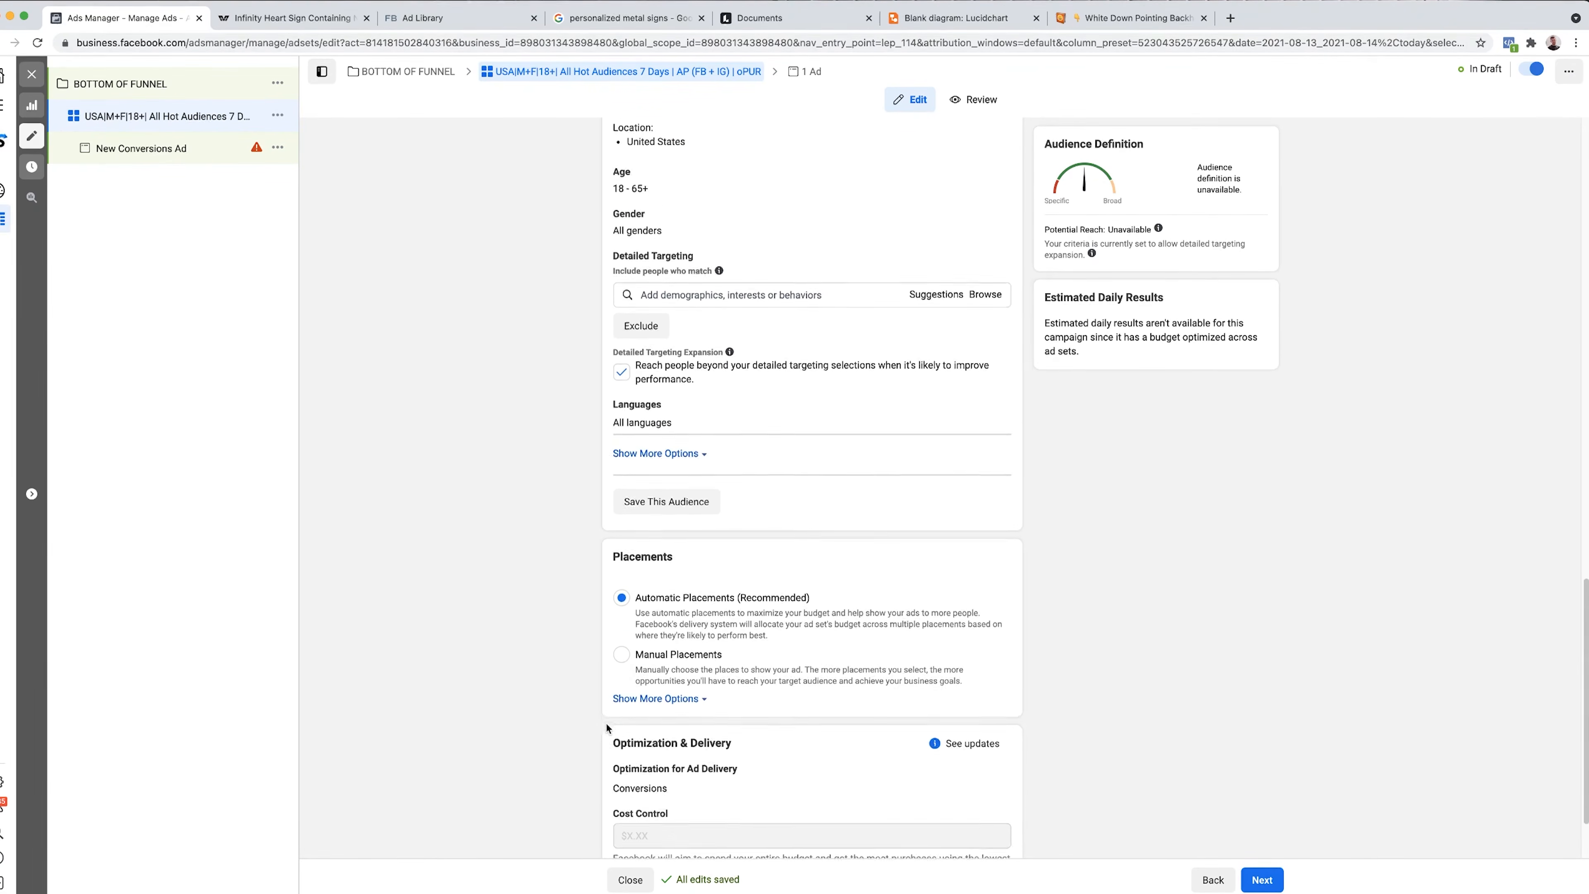
pyautogui.click(621, 634)
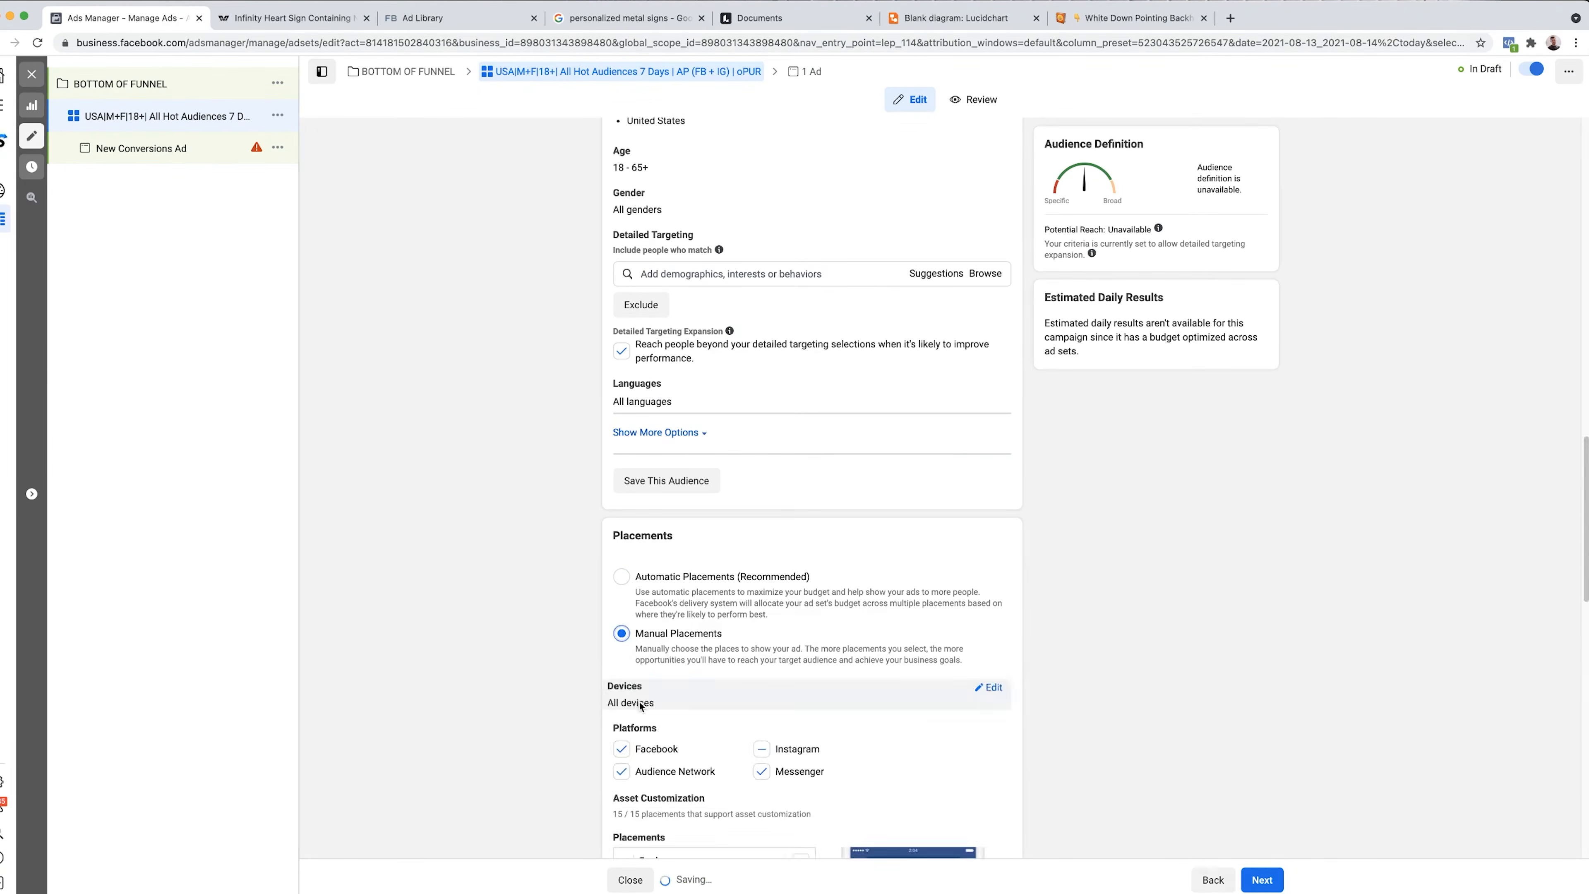
pyautogui.click(621, 771)
pyautogui.click(762, 772)
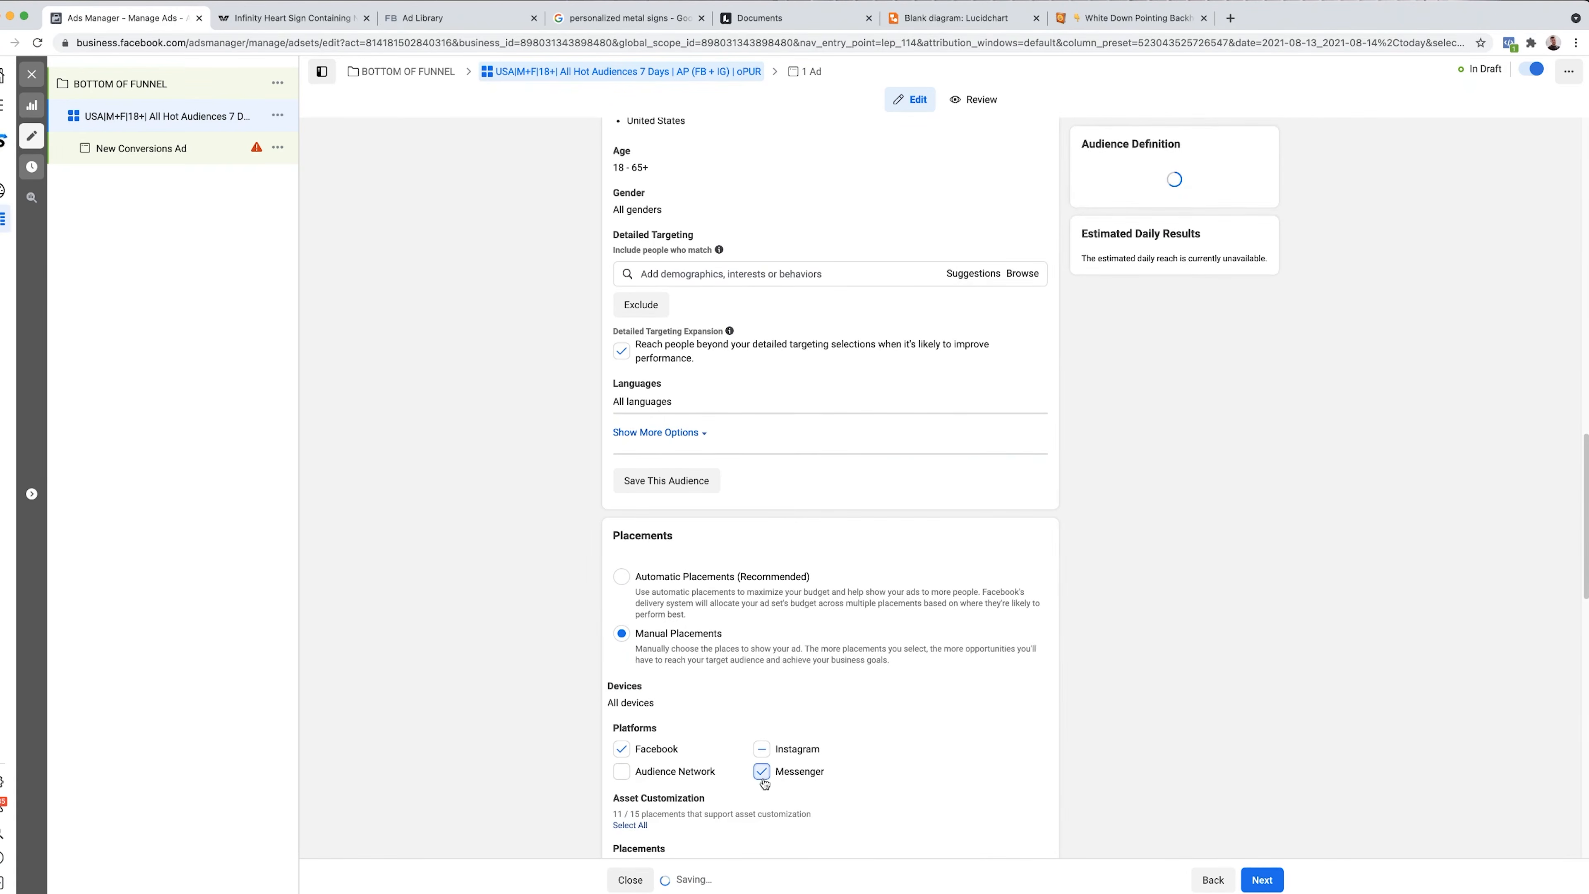
pyautogui.scroll(-20, 570, 720)
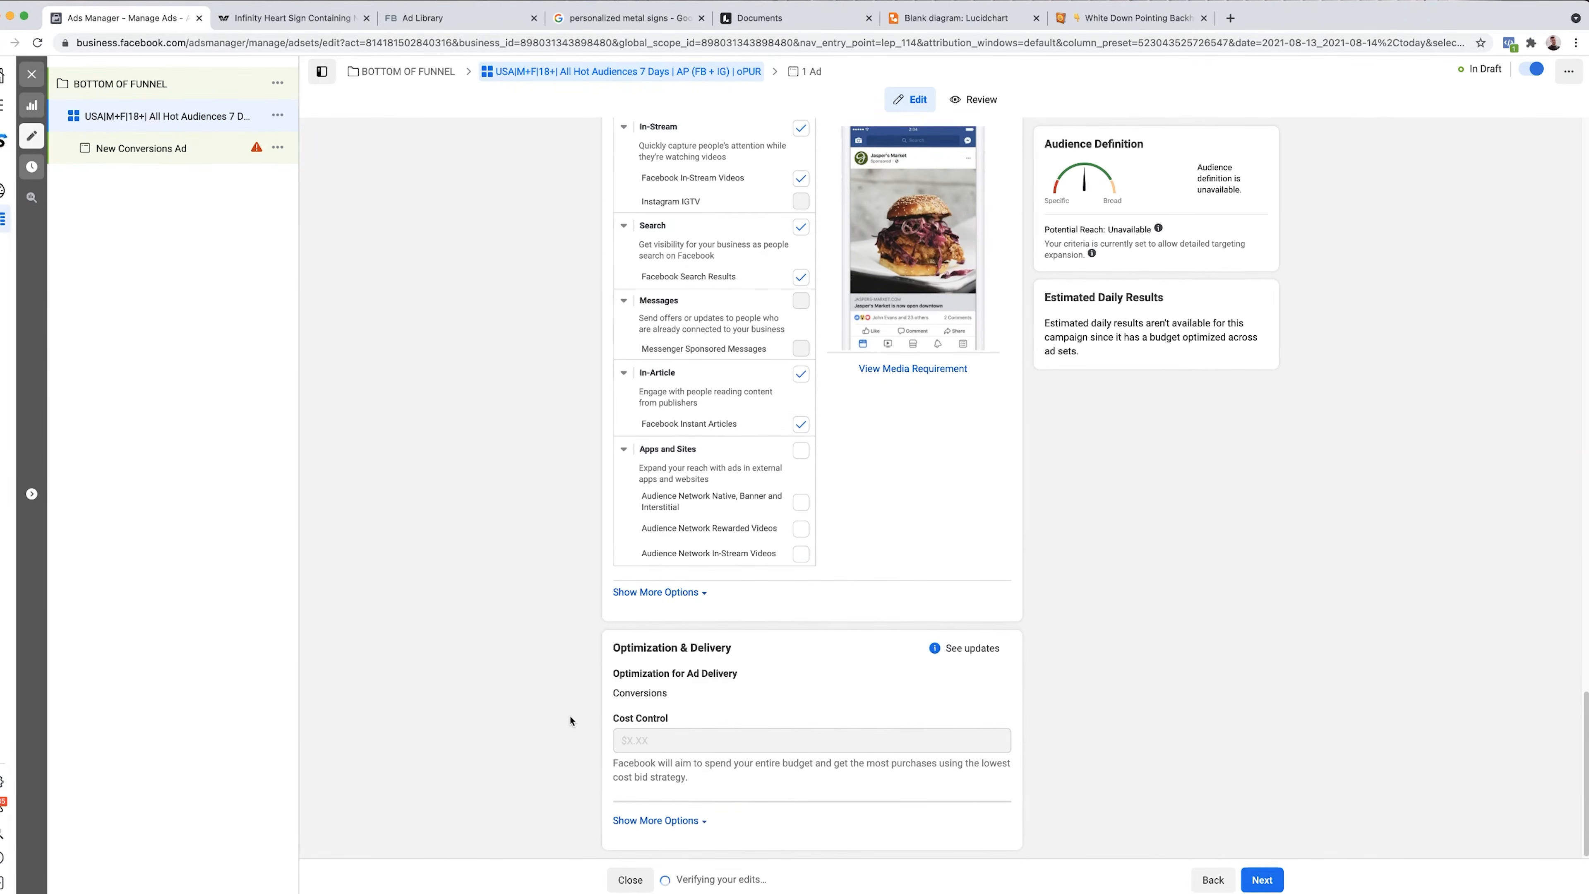
# - Proceed to the ad, name it "BOFU AD #1" and choose metaladdresssigns as its Instagram account
pyautogui.click(1261, 879)
pyautogui.click(688, 179)
pyautogui.press('super+a')
pyautogui.write('BOFU AD #1')
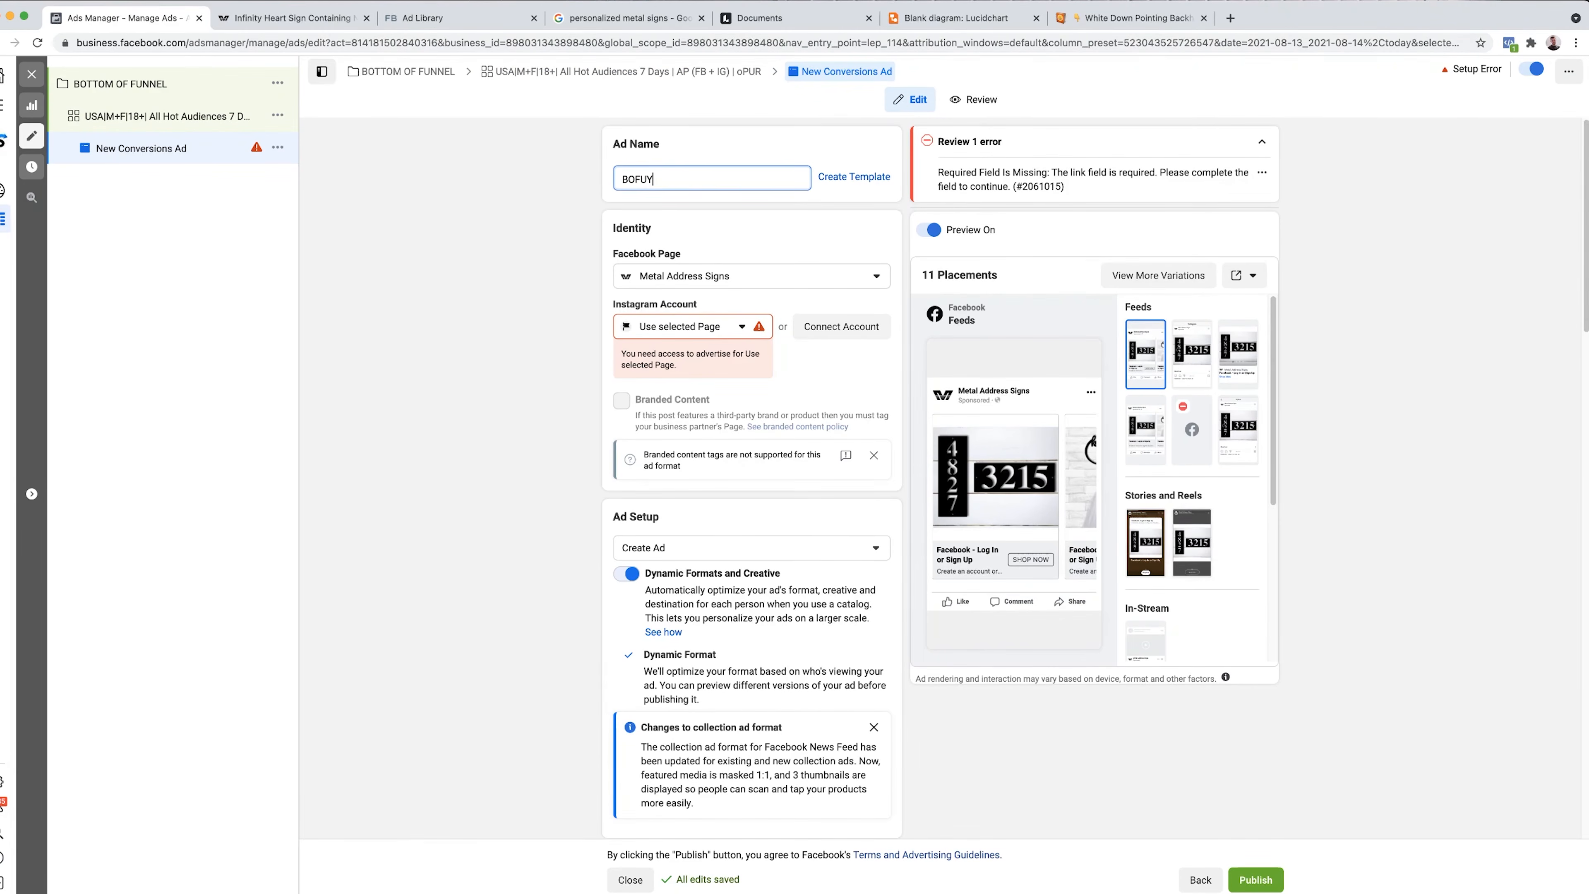
pyautogui.click(664, 326)
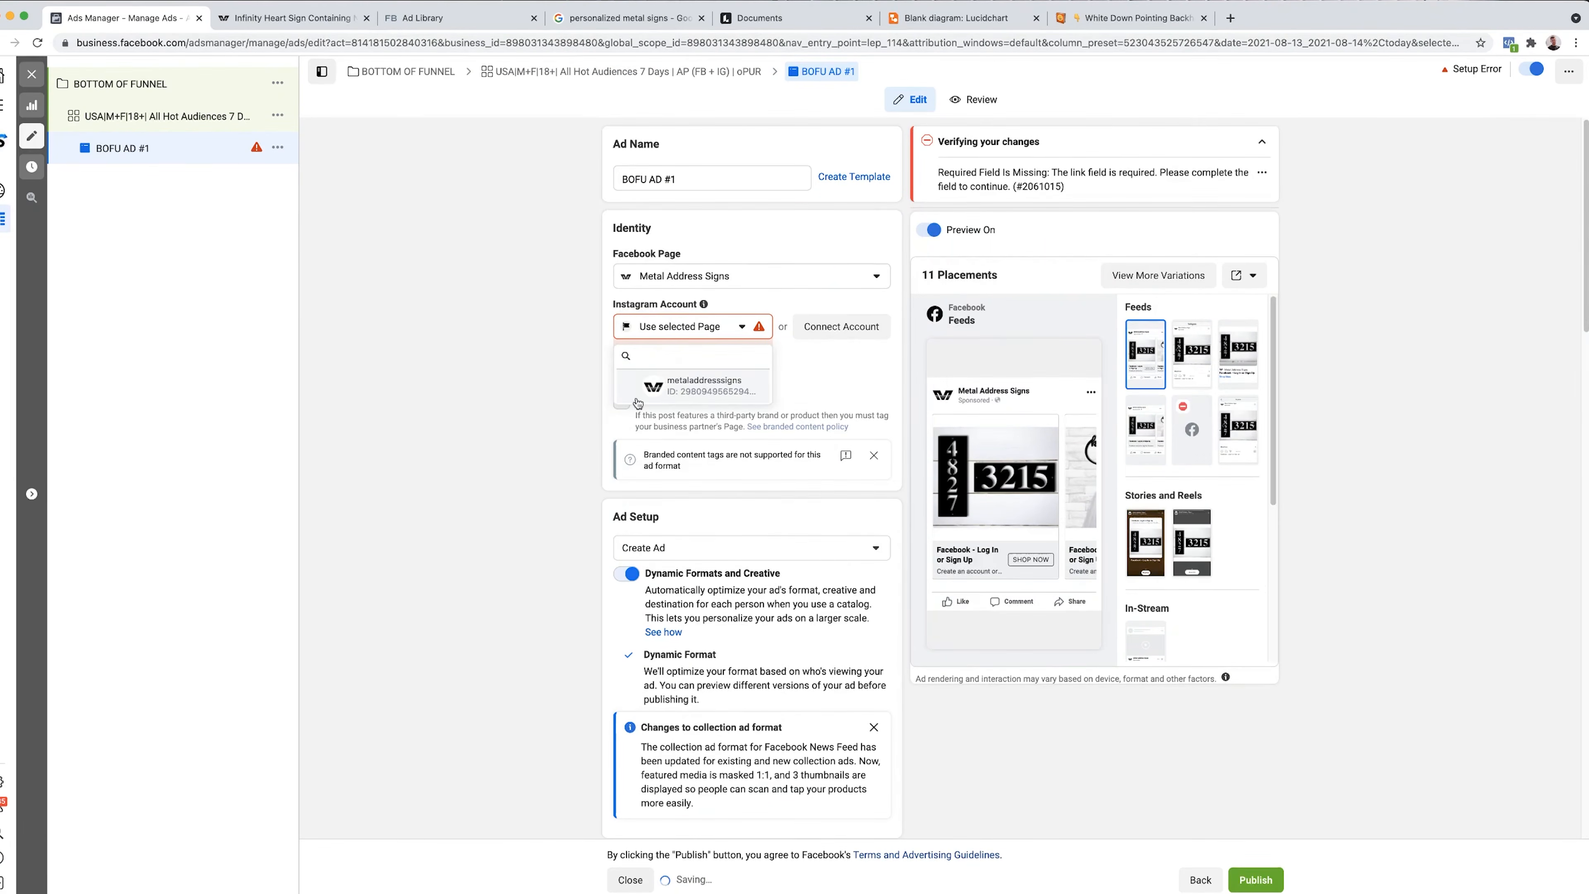
pyautogui.click(660, 384)
# - Turn off dynamic formats and creative and set the ad format to Single Image or Video
pyautogui.scroll(-2, 625, 443)
pyautogui.click(627, 426)
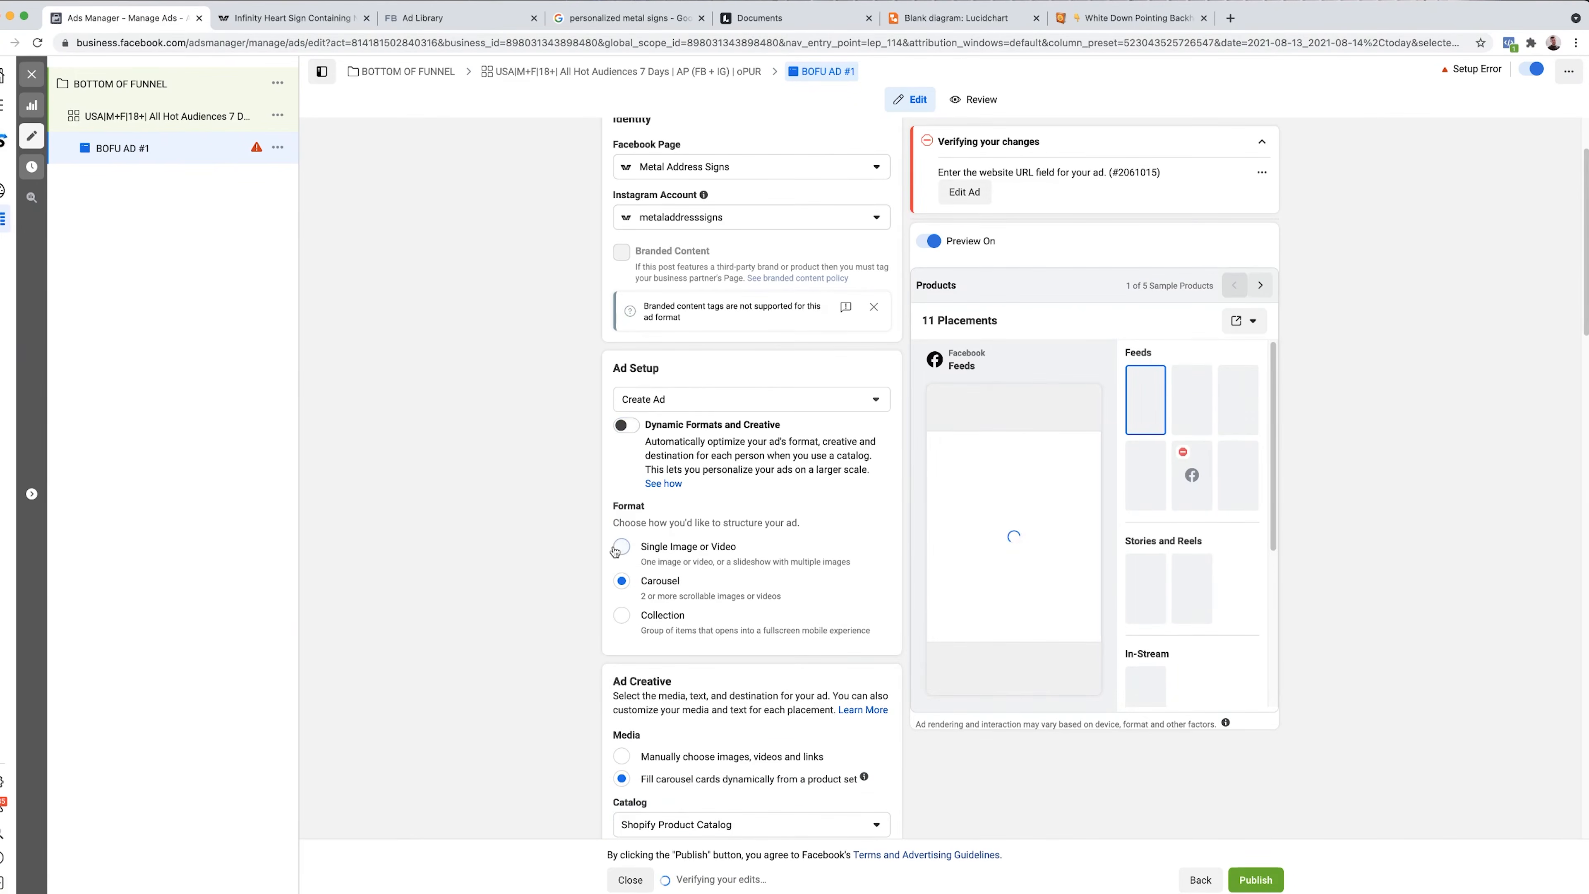
pyautogui.scroll(-2, 539, 625)
pyautogui.click(660, 594)
pyautogui.click(669, 626)
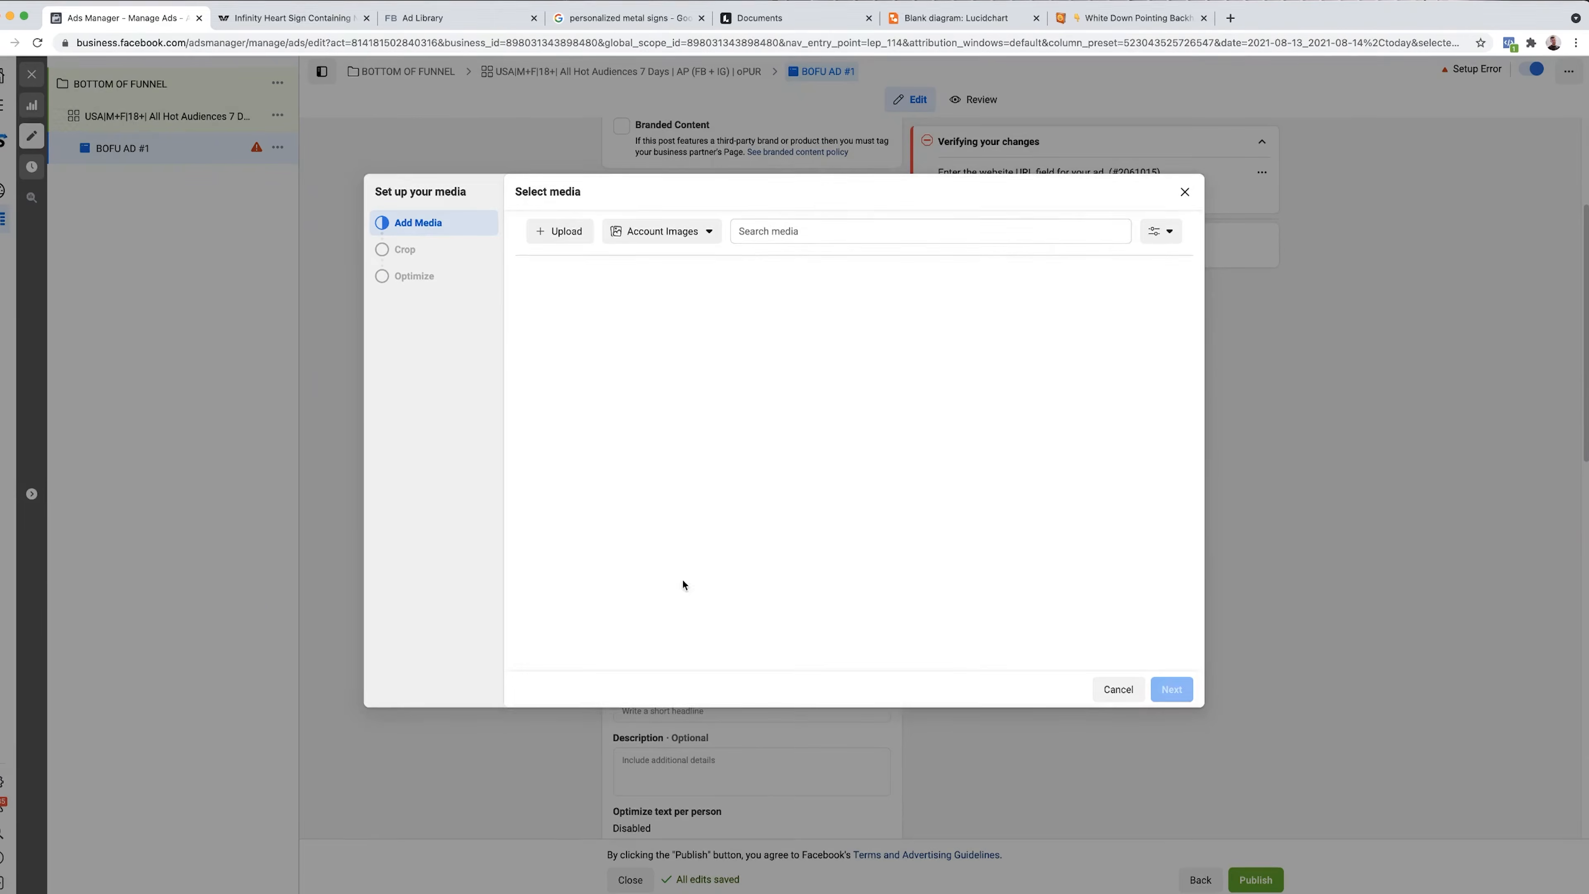
pyautogui.click(567, 226)
pyautogui.press('Escape')
pyautogui.press('Escape')
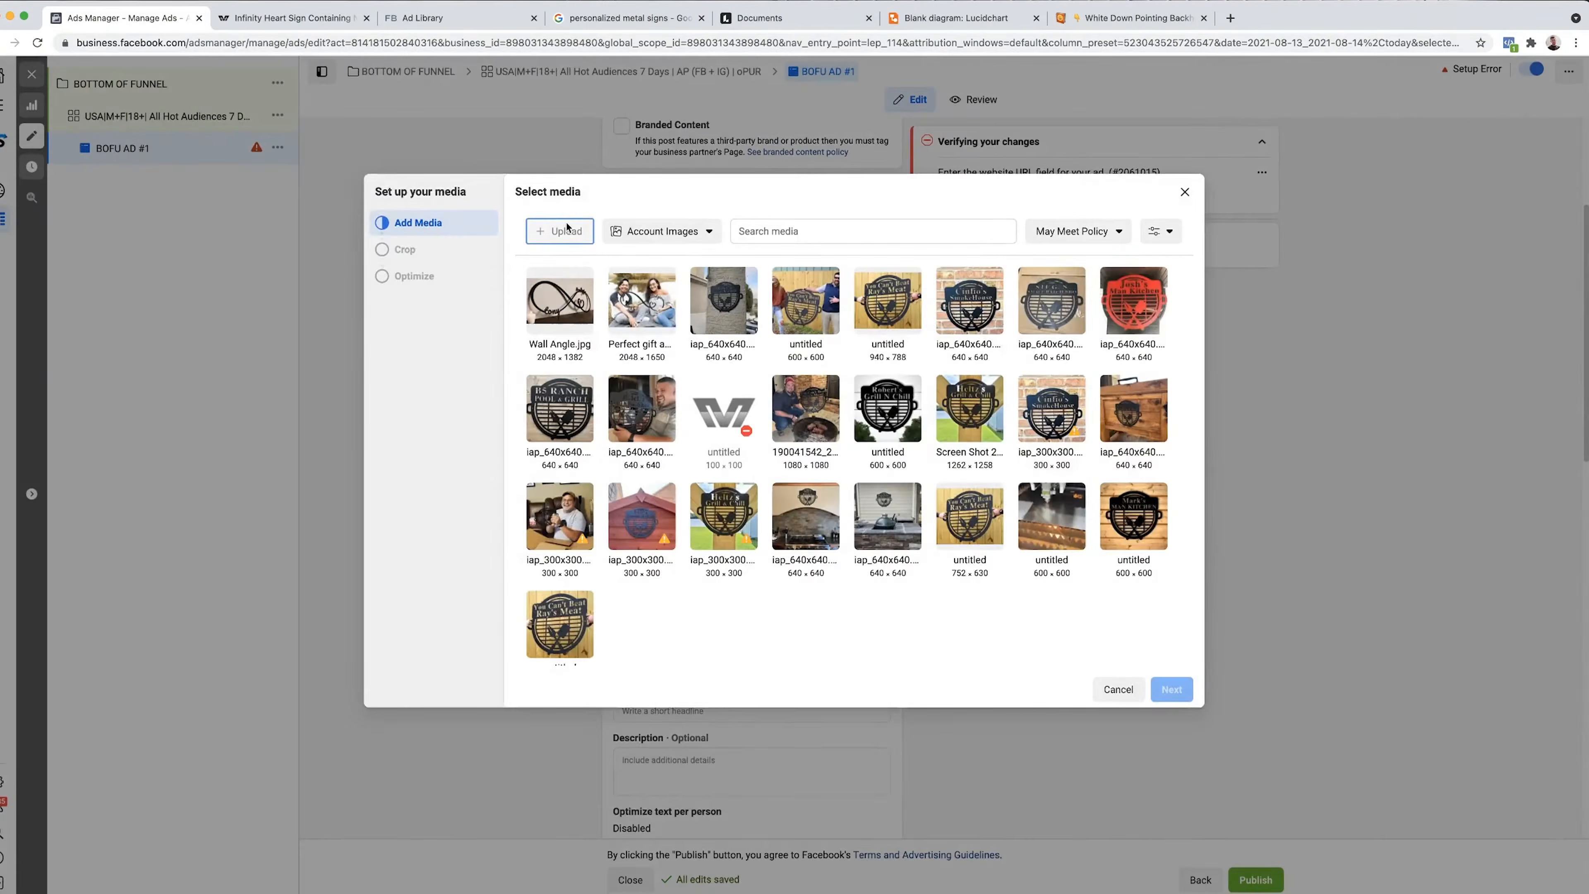
# - Upload the video MOFU.mp4 from the Ads folder as the ad's media
pyautogui.click(660, 594)
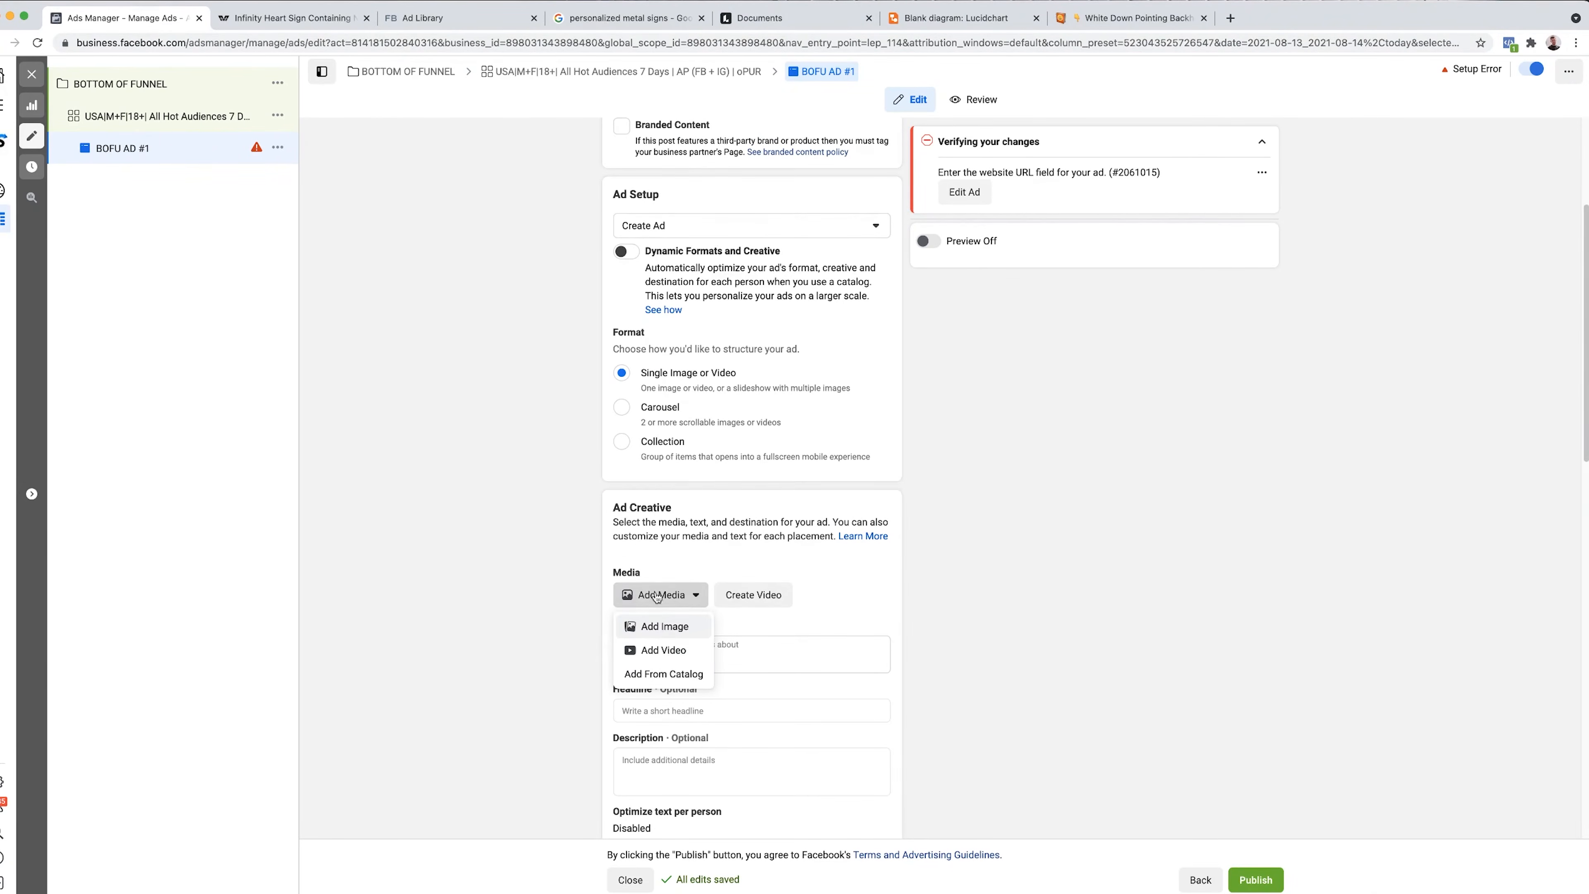
pyautogui.click(664, 645)
pyautogui.click(521, 201)
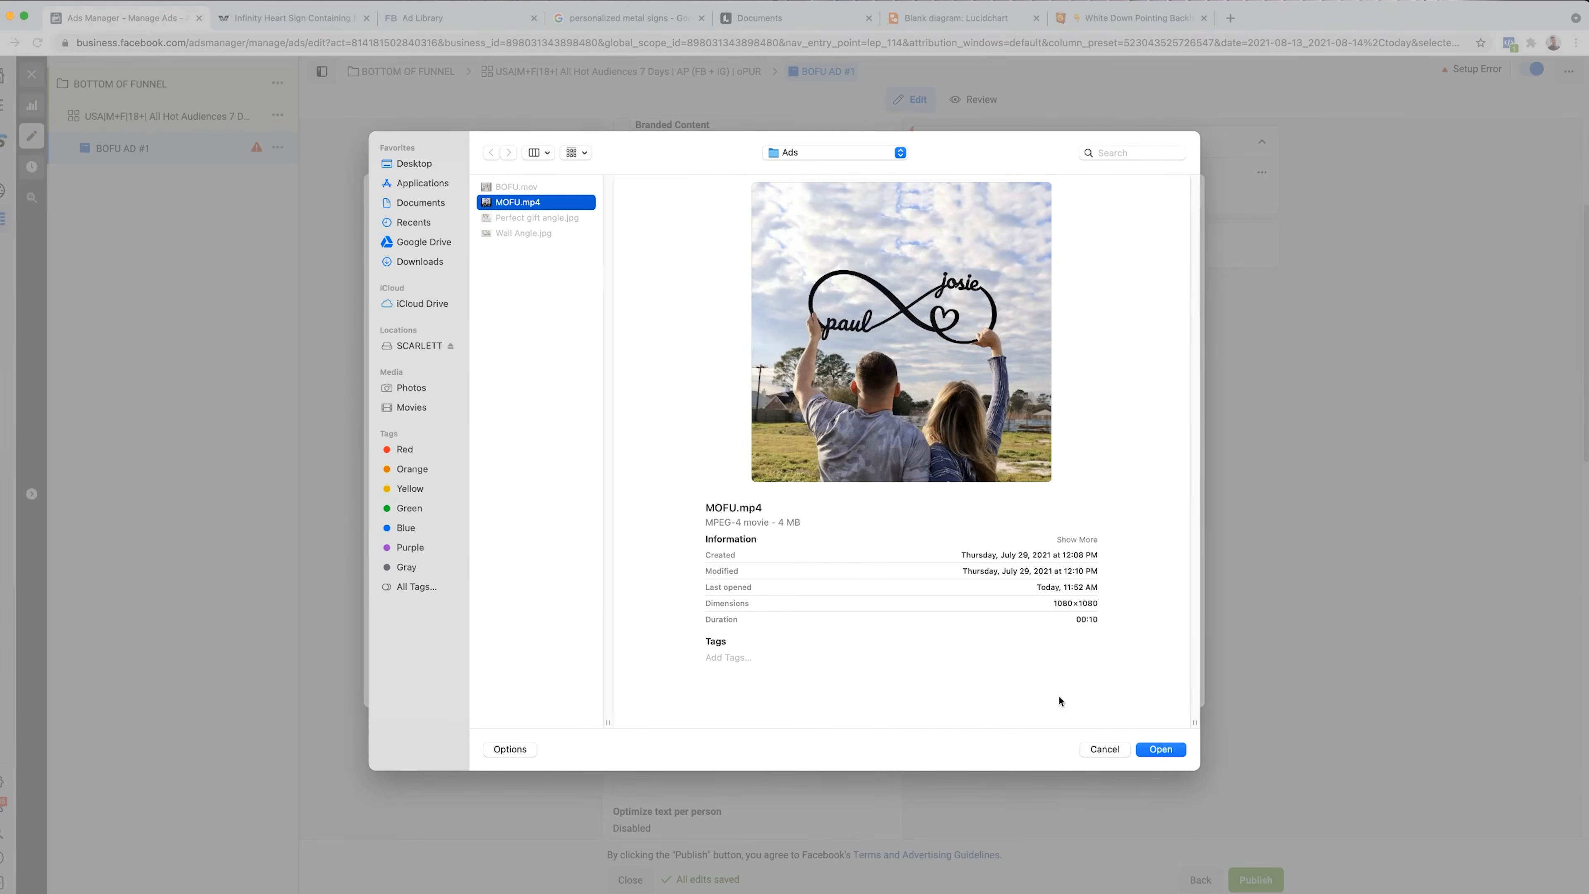
pyautogui.click(1159, 751)
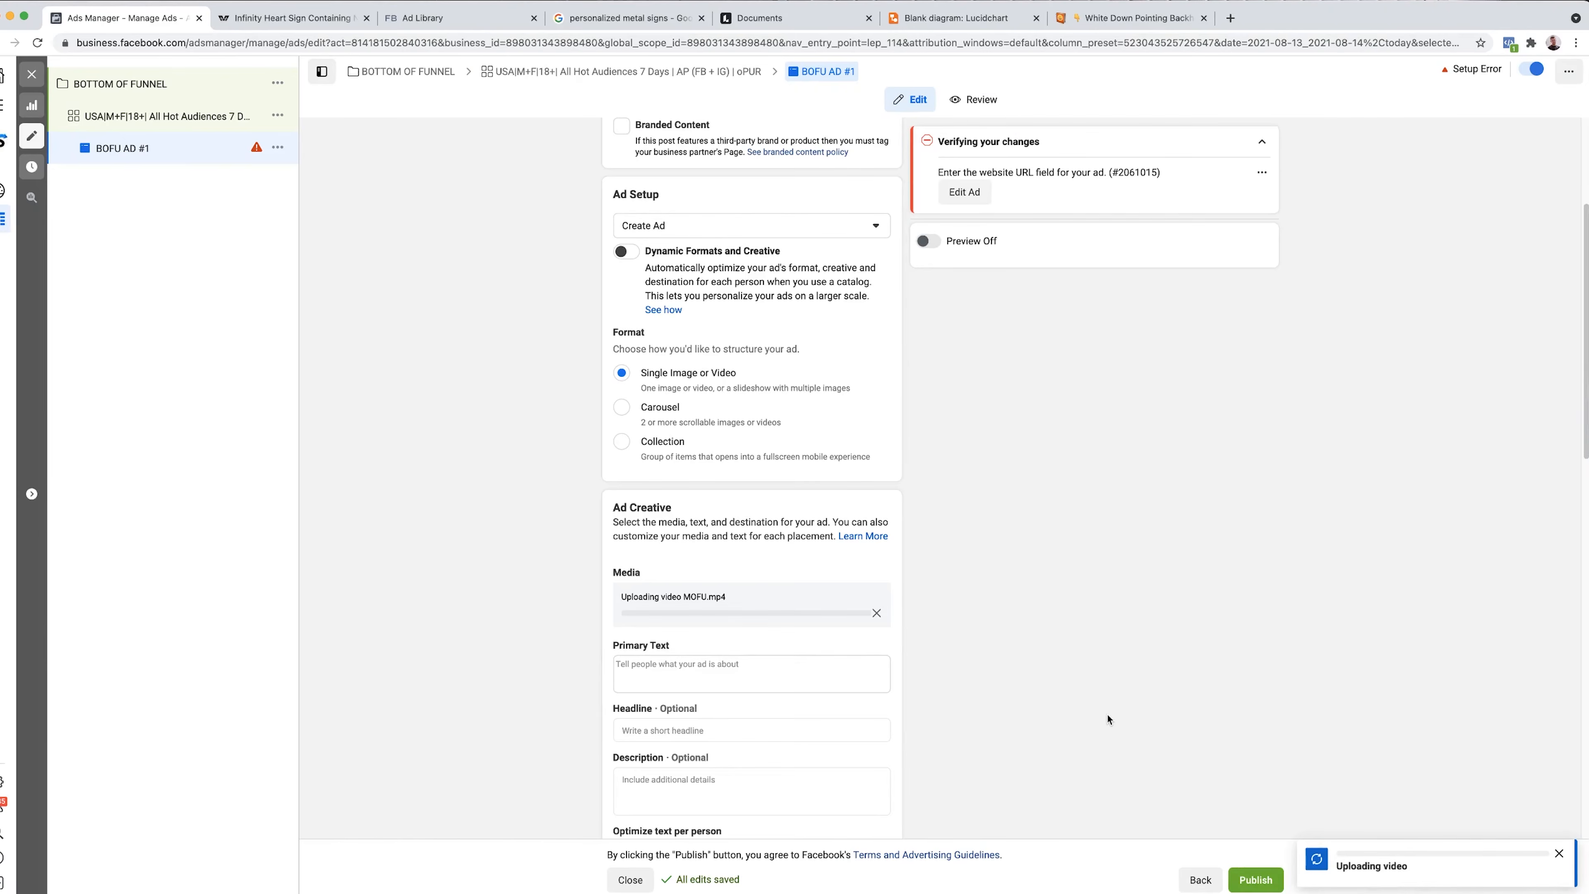
# - Set the ad's call to action to Shop Now
pyautogui.scroll(-3, 1108, 714)
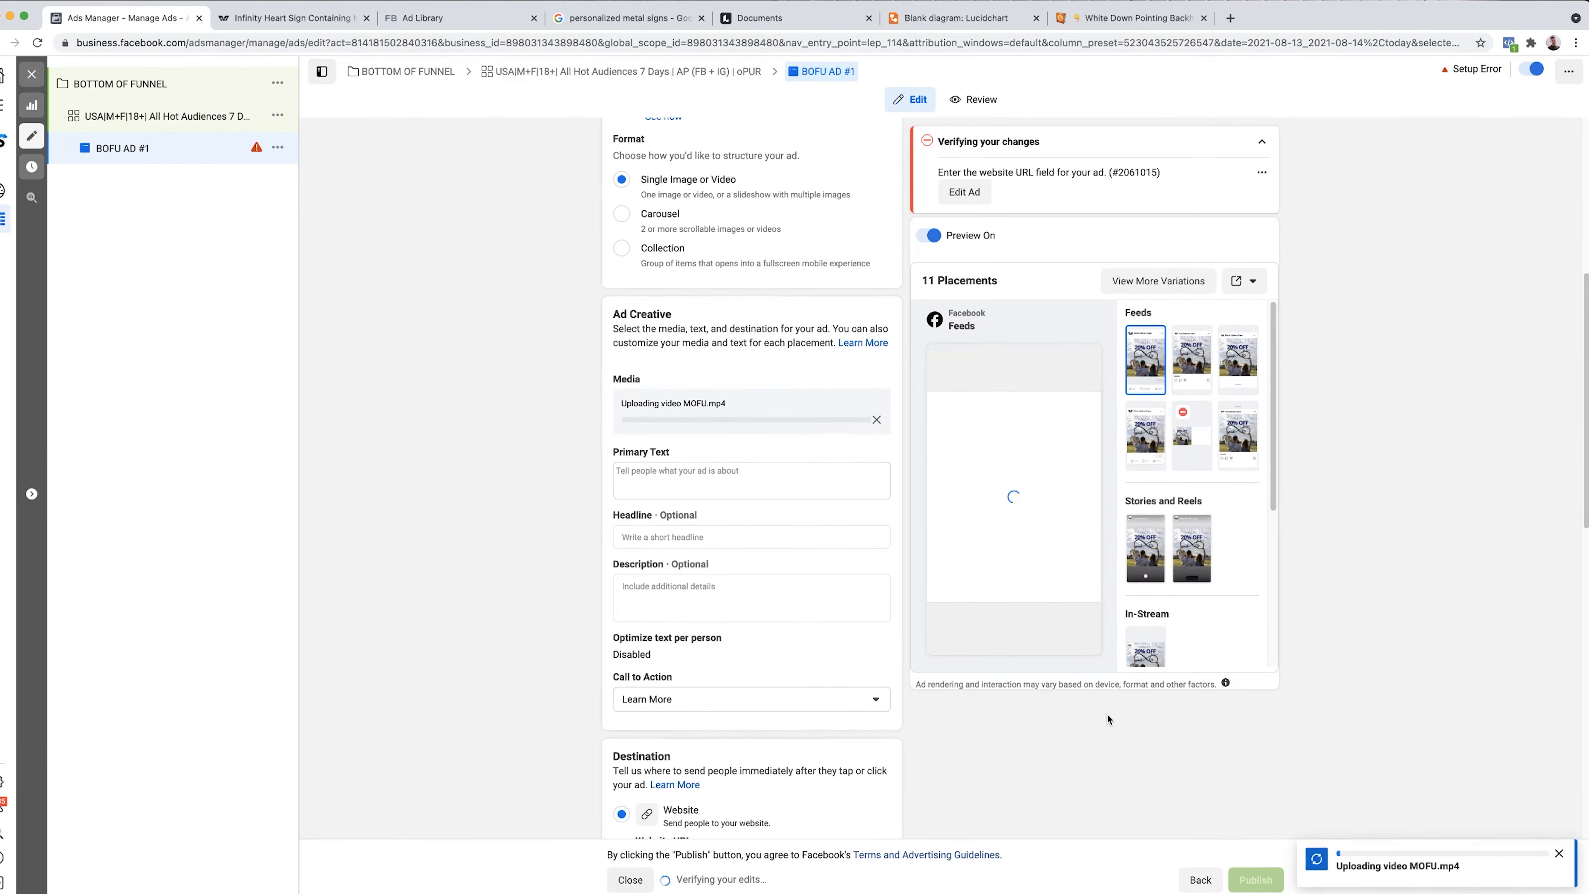
pyautogui.click(692, 701)
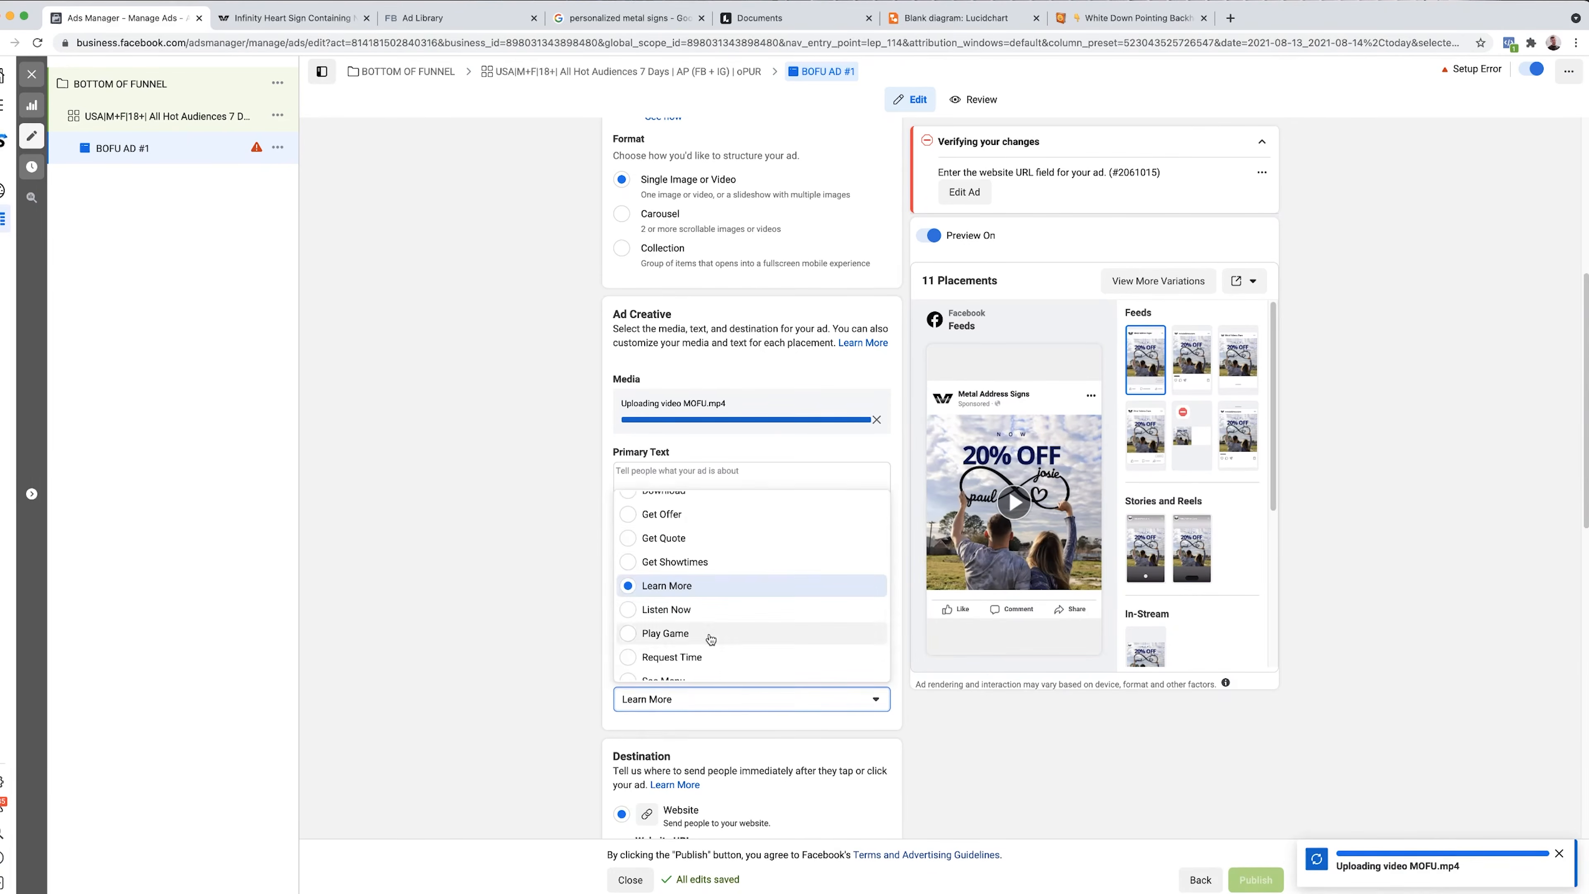
pyautogui.scroll(-2, 710, 639)
pyautogui.click(681, 617)
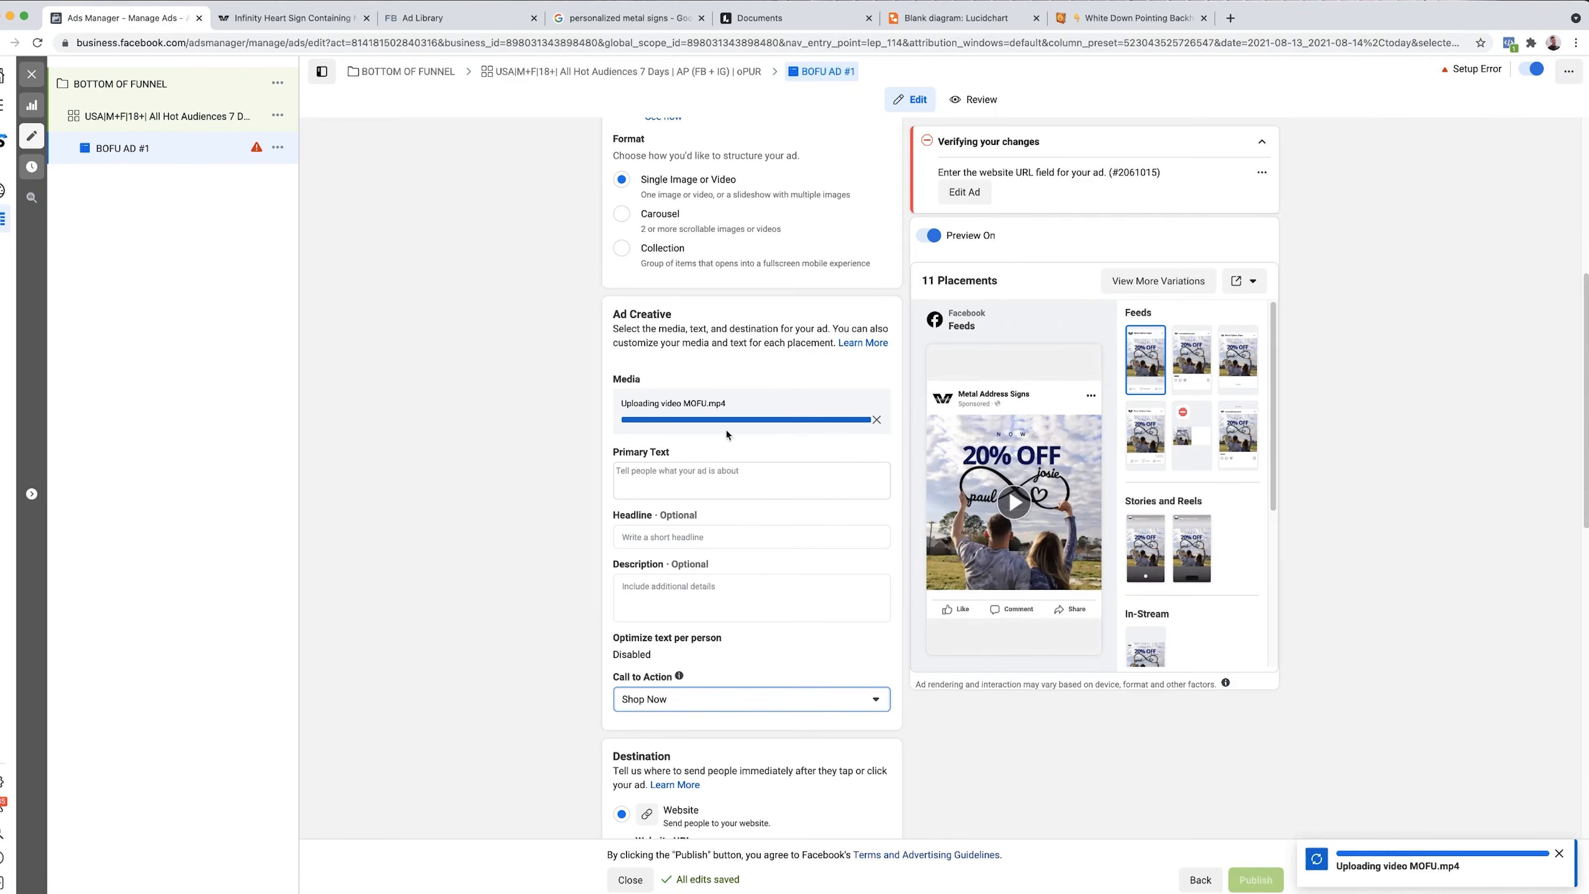
pyautogui.scroll(-5, 684, 559)
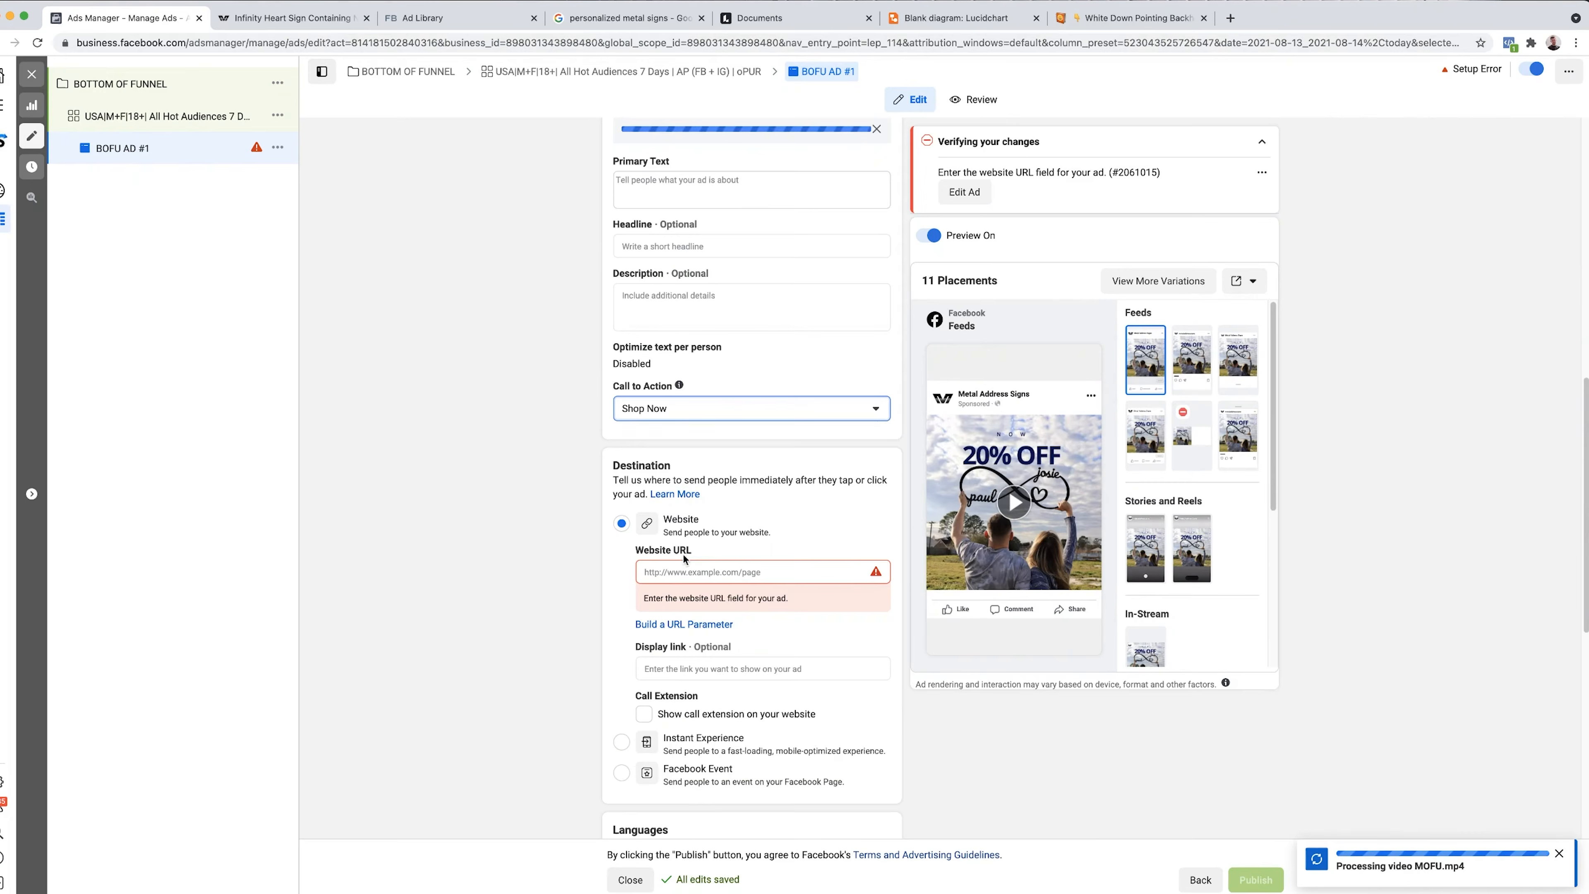
pyautogui.click(275, 25)
pyautogui.click(125, 18)
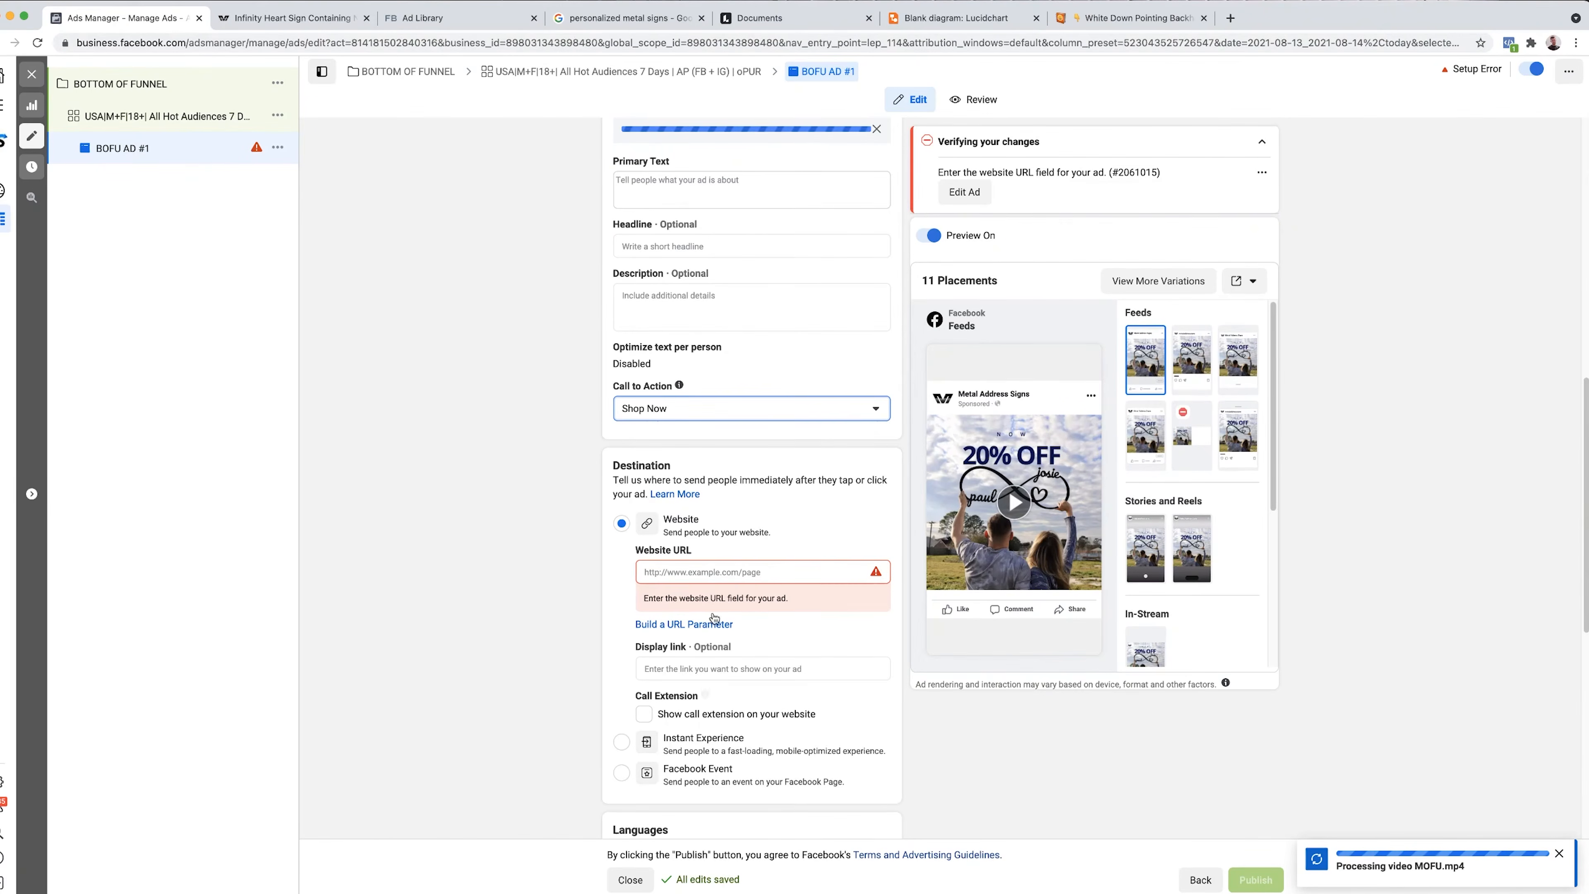
pyautogui.click(716, 575)
pyautogui.write('https://metaladdresssigns.com/collections/gifts-for-her-him/products/infinity-heart-sign')
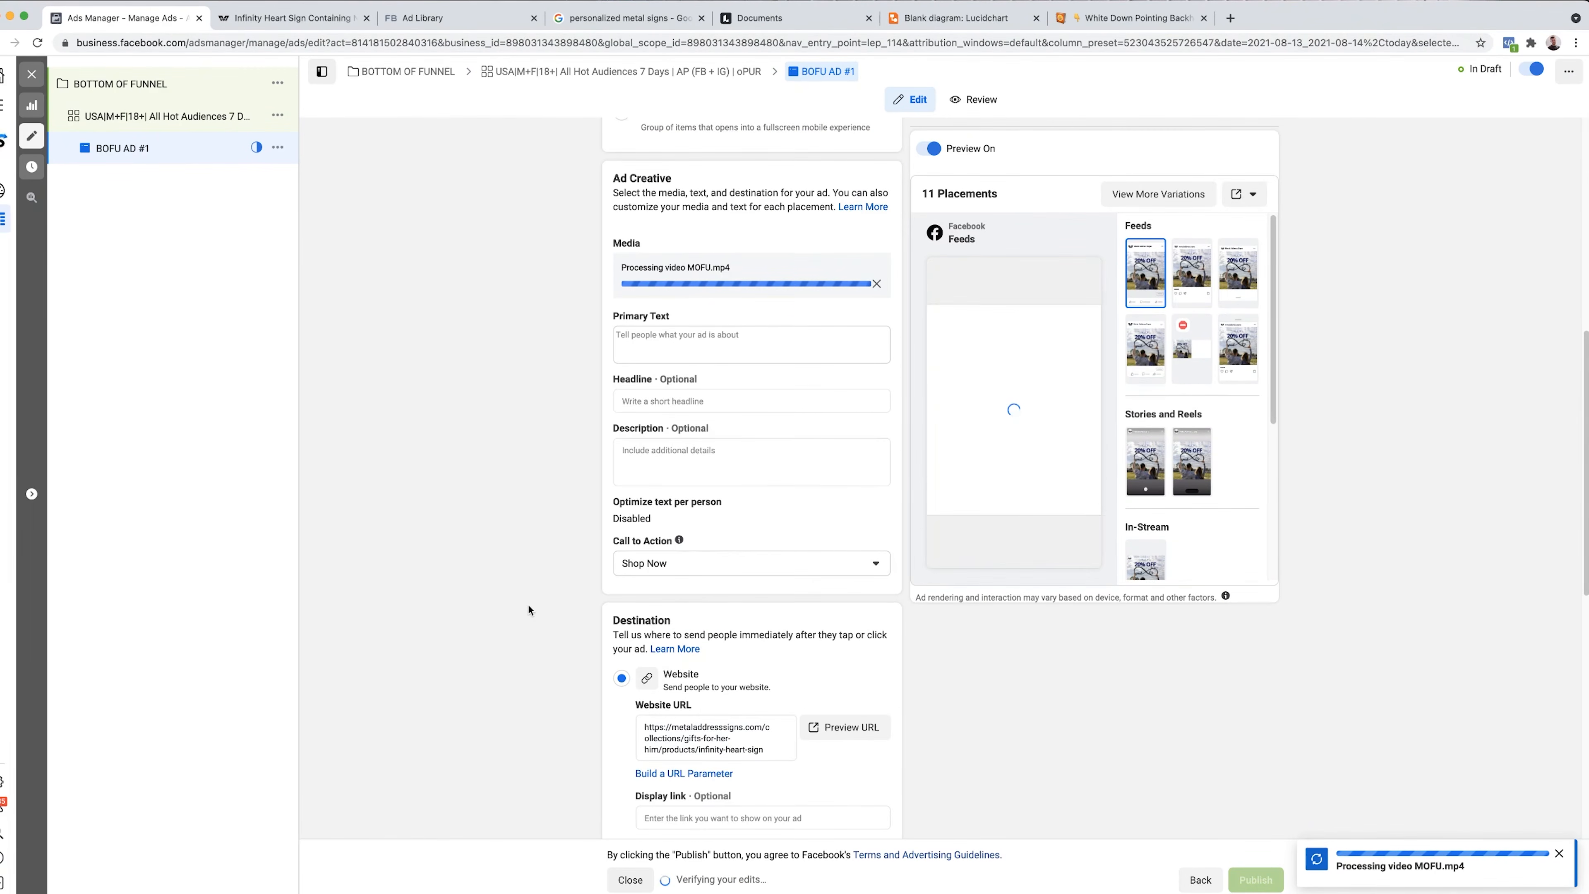
# - Play the video in the Facebook feed preview of the ad to check its content
pyautogui.click(762, 461)
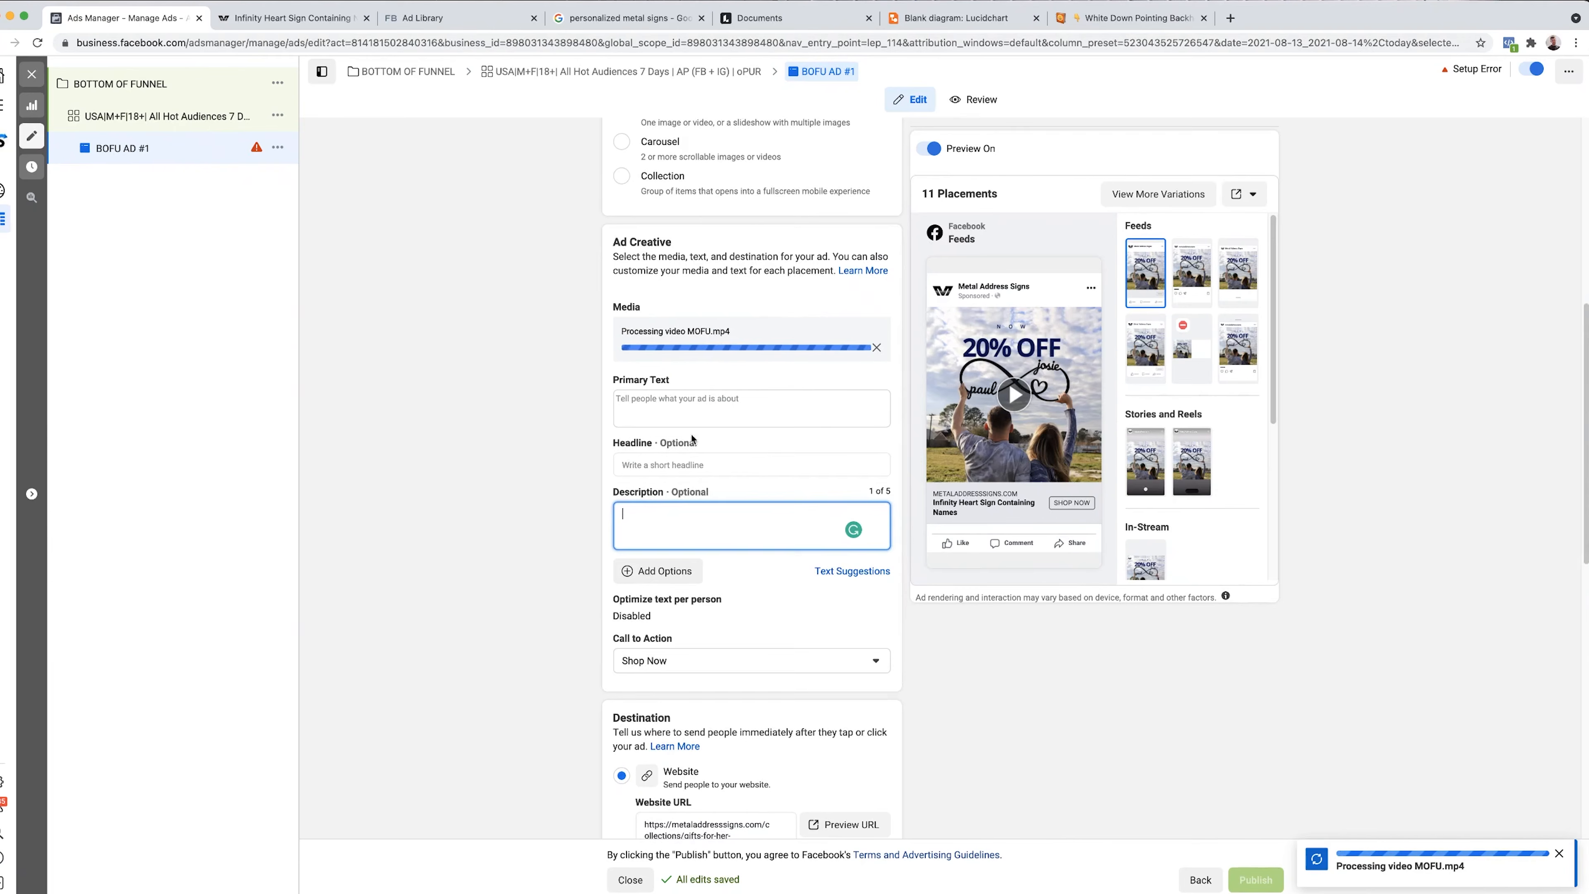
pyautogui.click(684, 405)
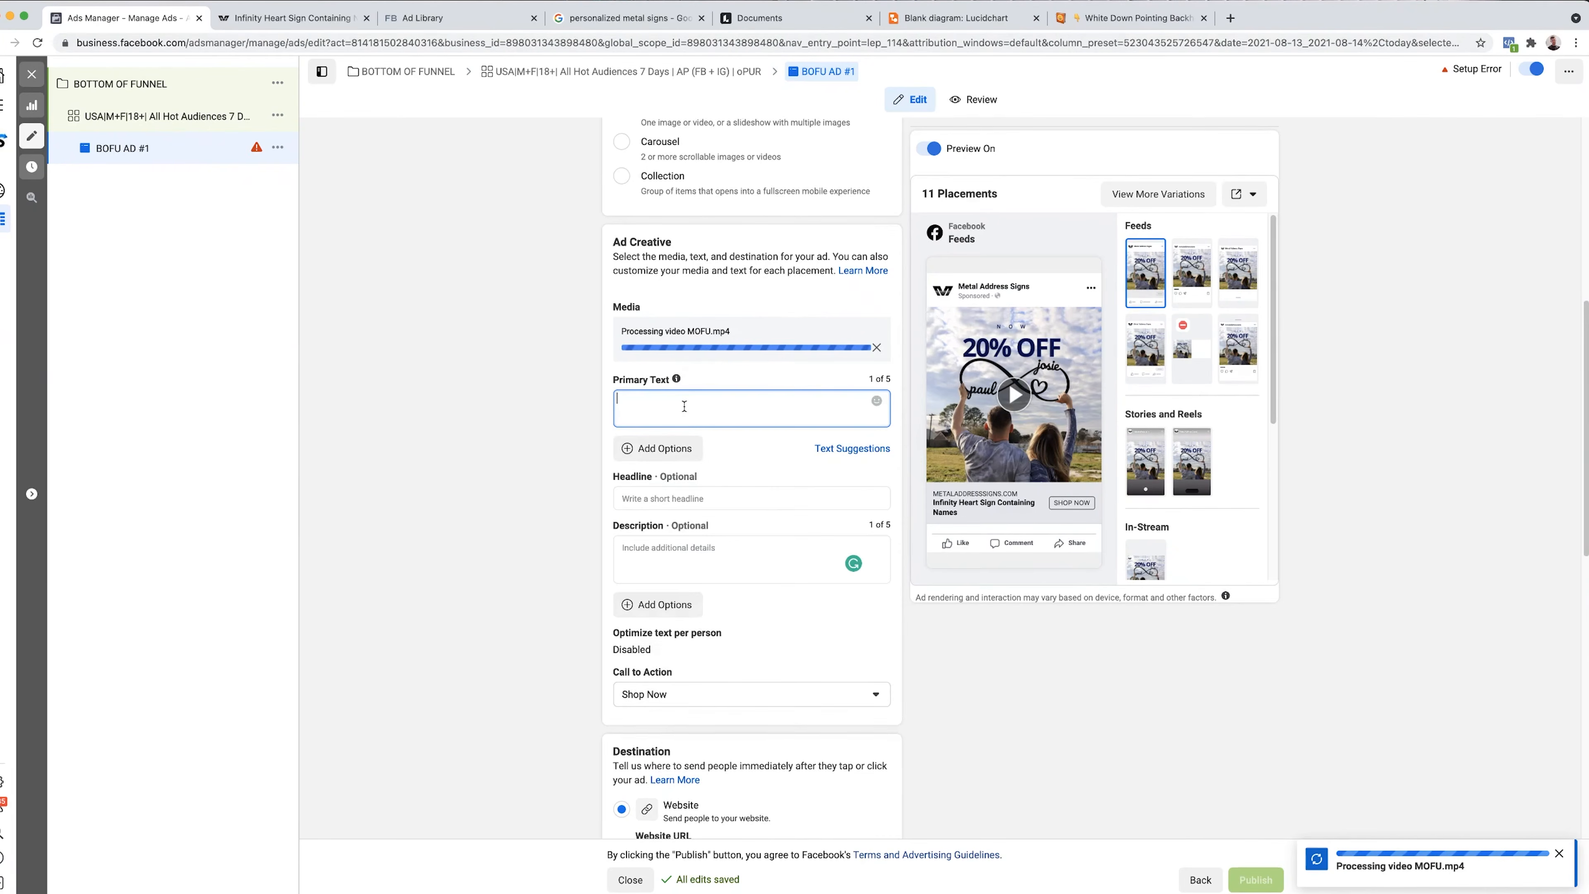
pyautogui.click(1003, 446)
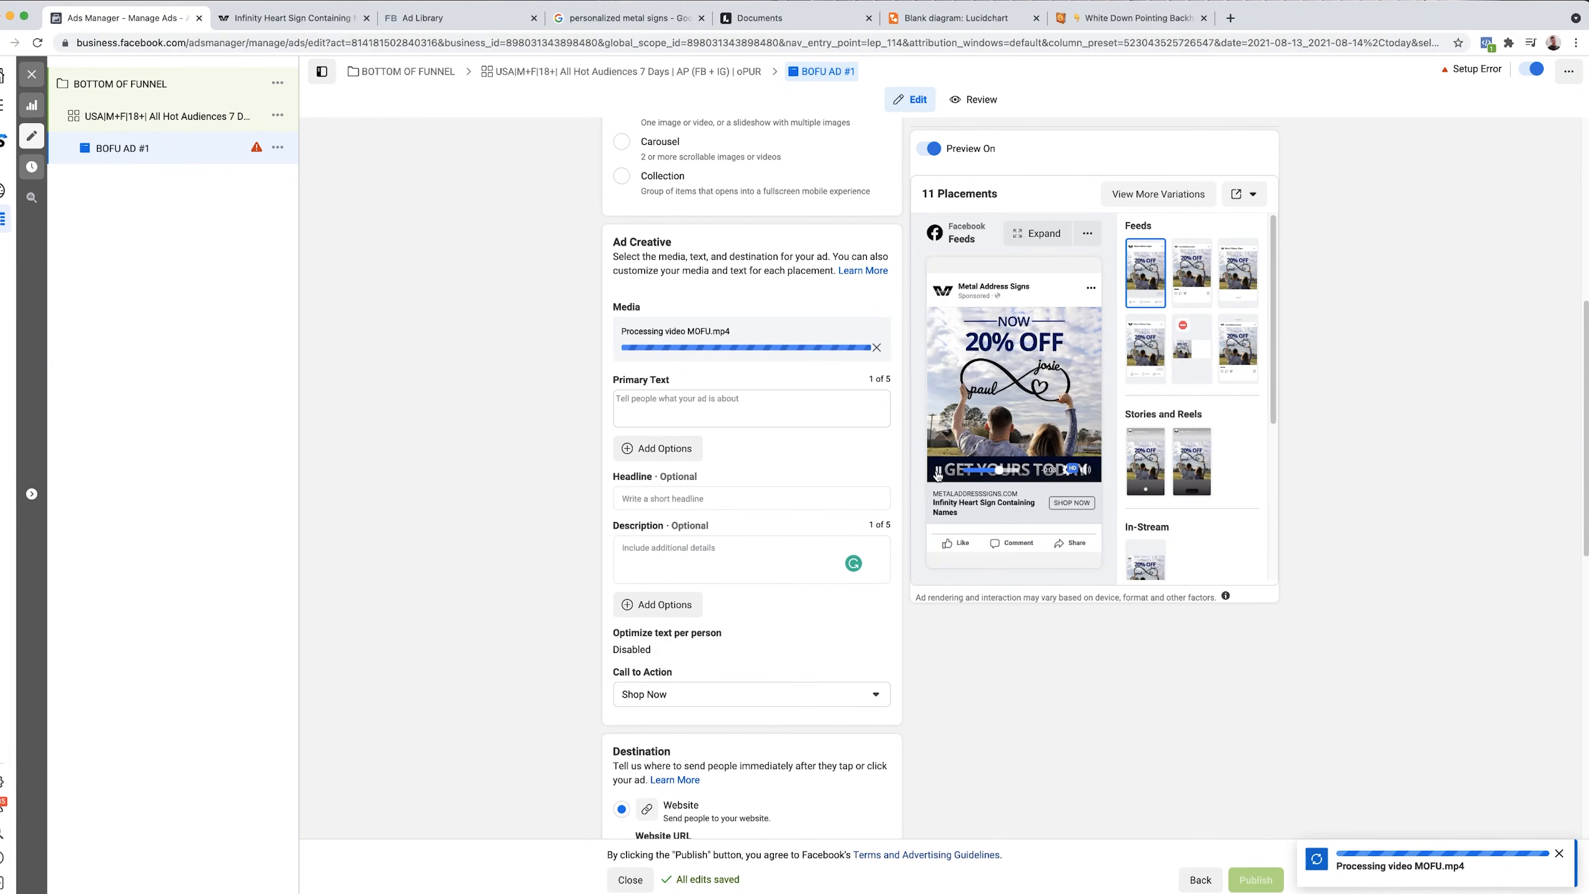
pyautogui.click(698, 509)
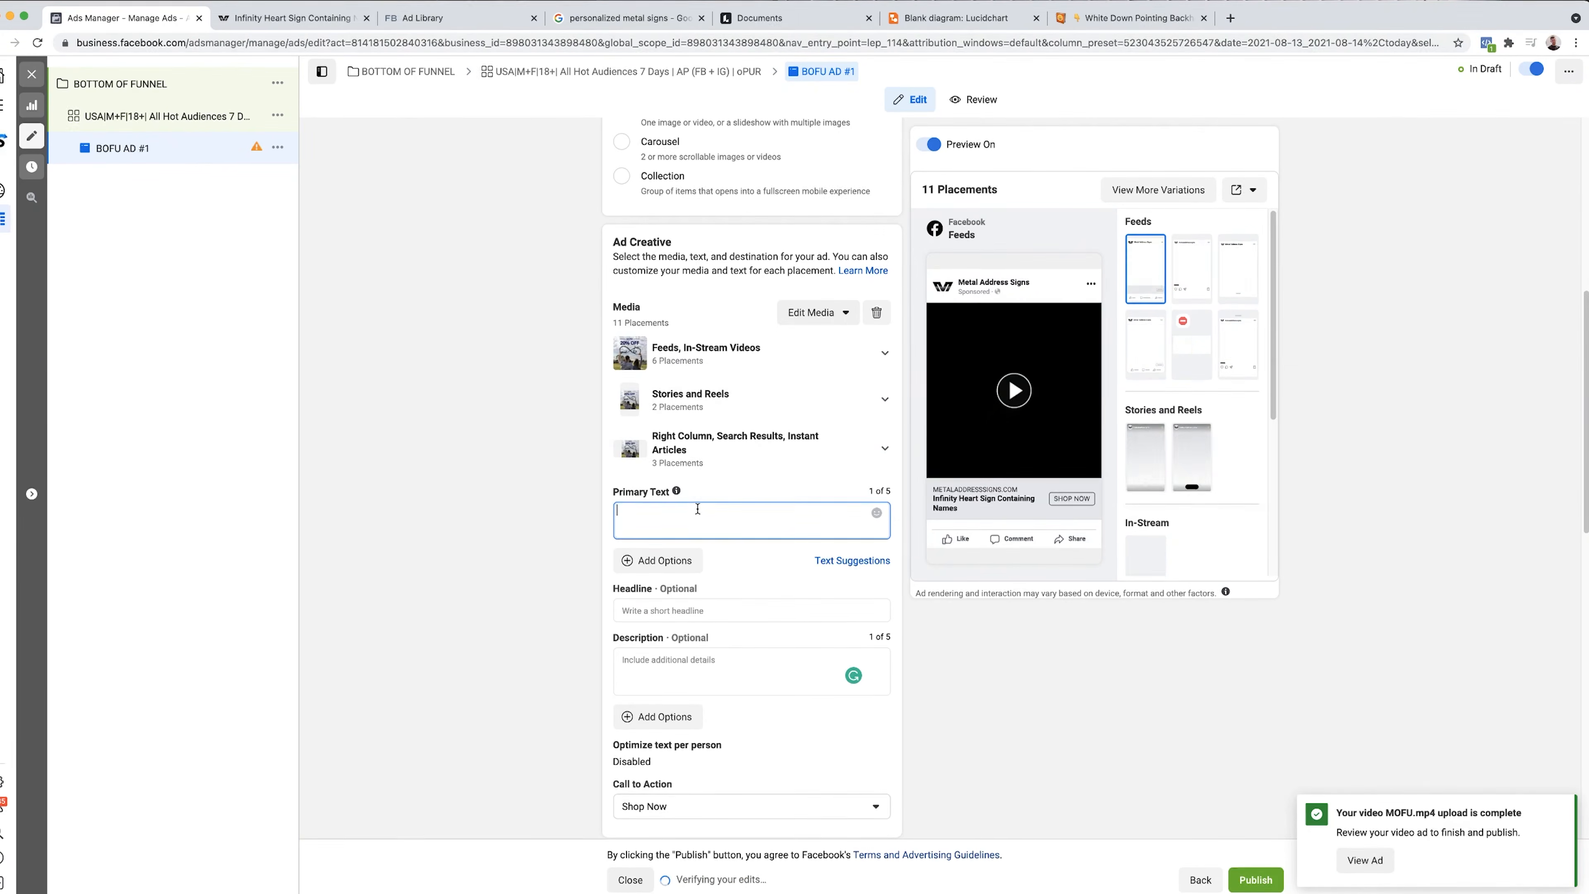
pyautogui.write('END ')
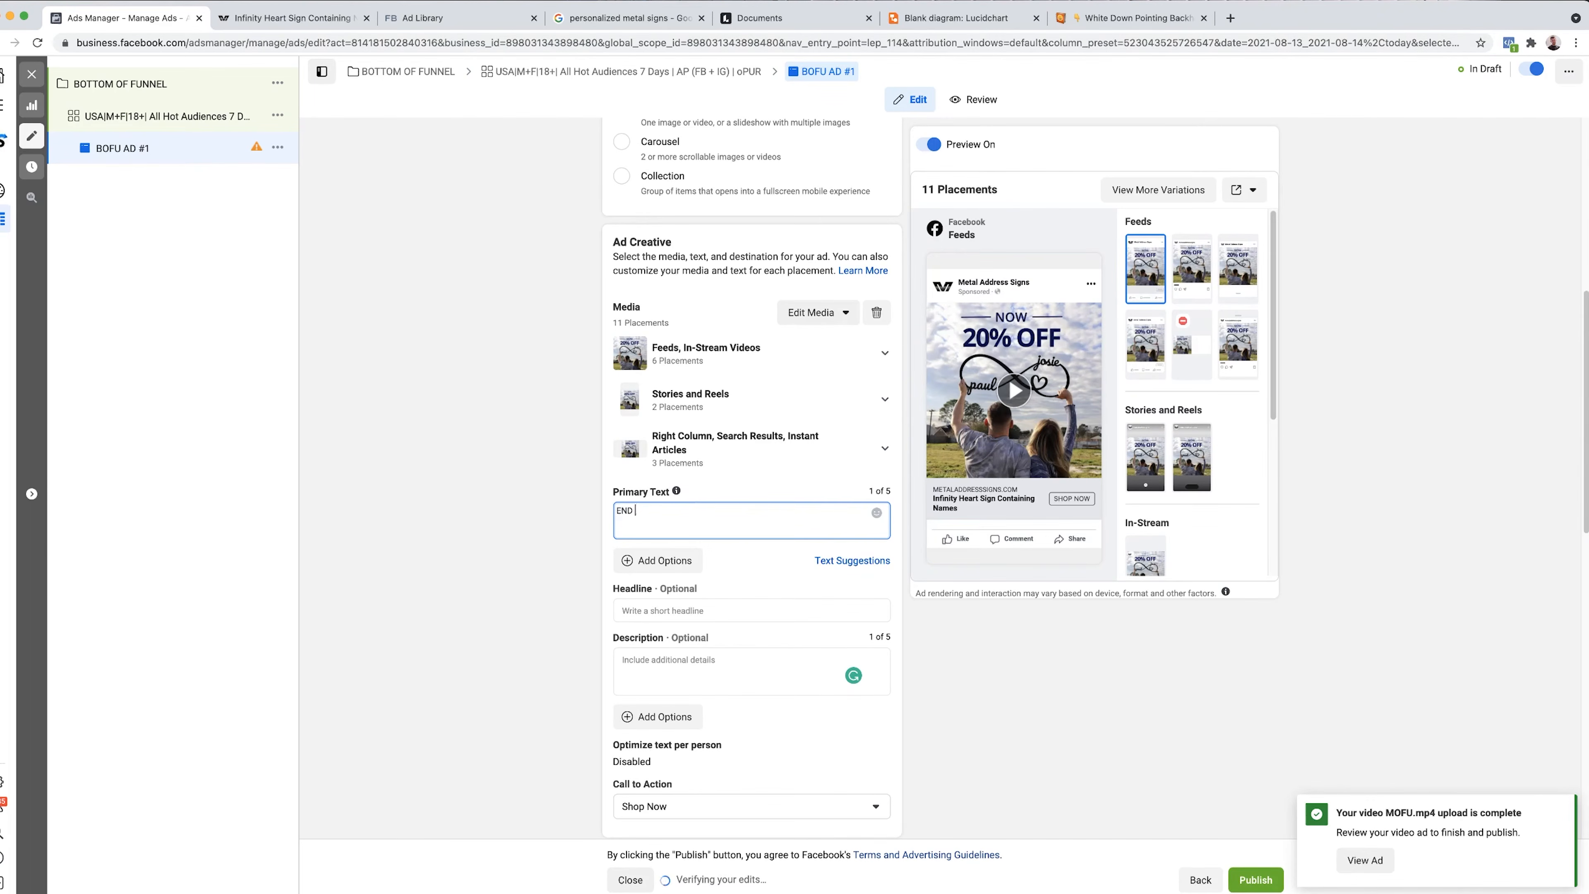
pyautogui.write('OF SUMMER SALE 20%')
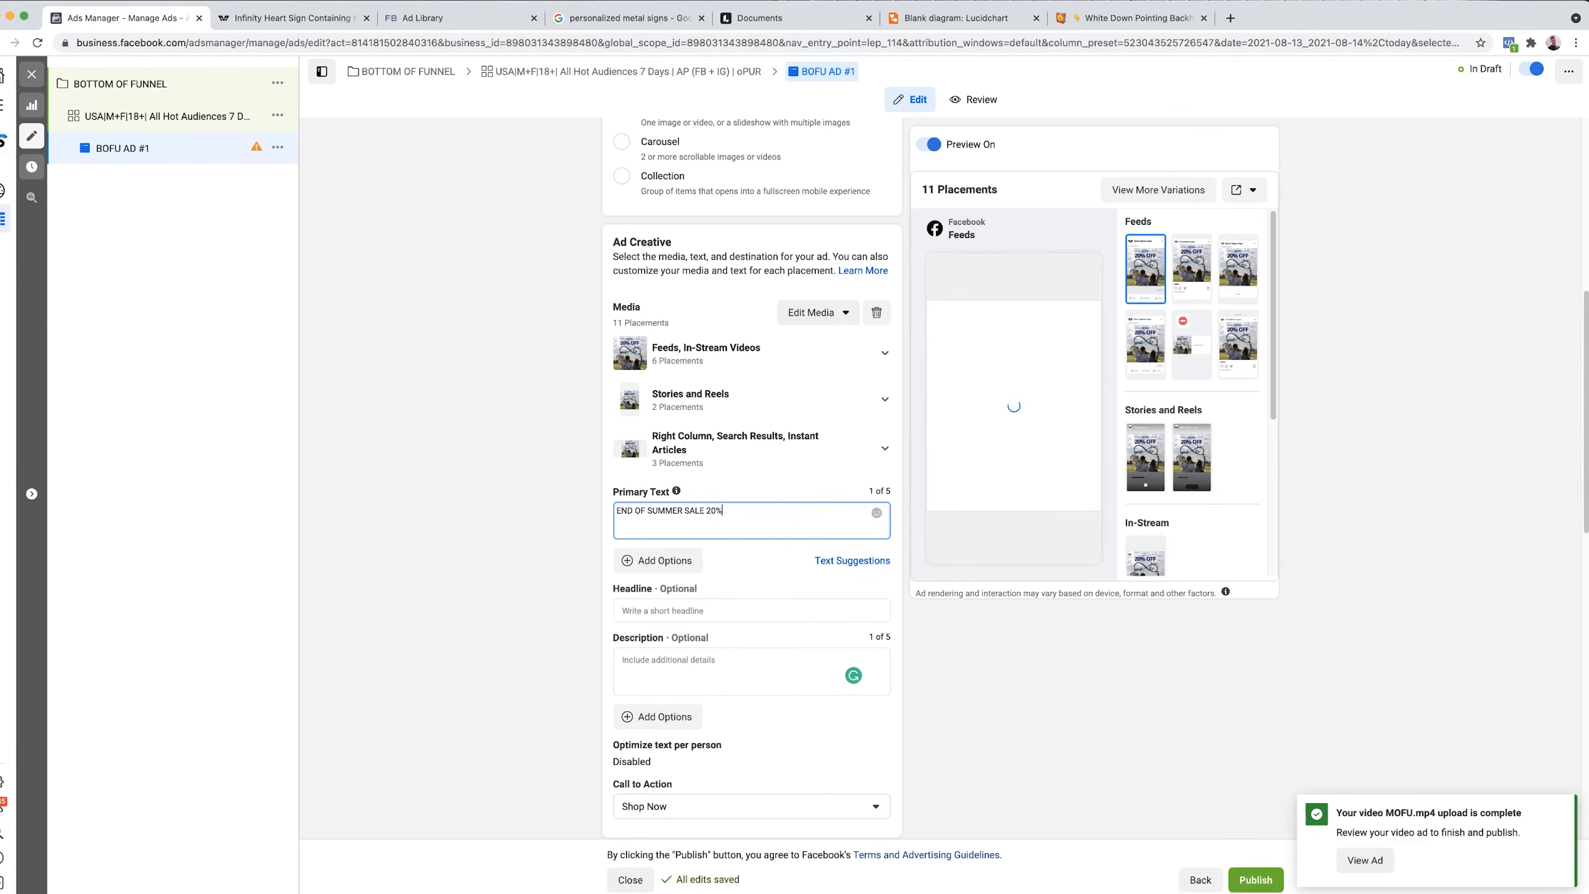
pyautogui.write(' OFF SITEWID')
# - Write the primary text "ENDING SOON!! Last chance to save 20% OFF sitewide with our end of summer sale"
pyautogui.press('super+a')
pyautogui.write('END')
pyautogui.write('ING SOON!! Last chance to grab')
pyautogui.press('BackSpace')
pyautogui.press('BackSpace')
pyautogui.press('BackSpace')
pyautogui.write('svae 2')
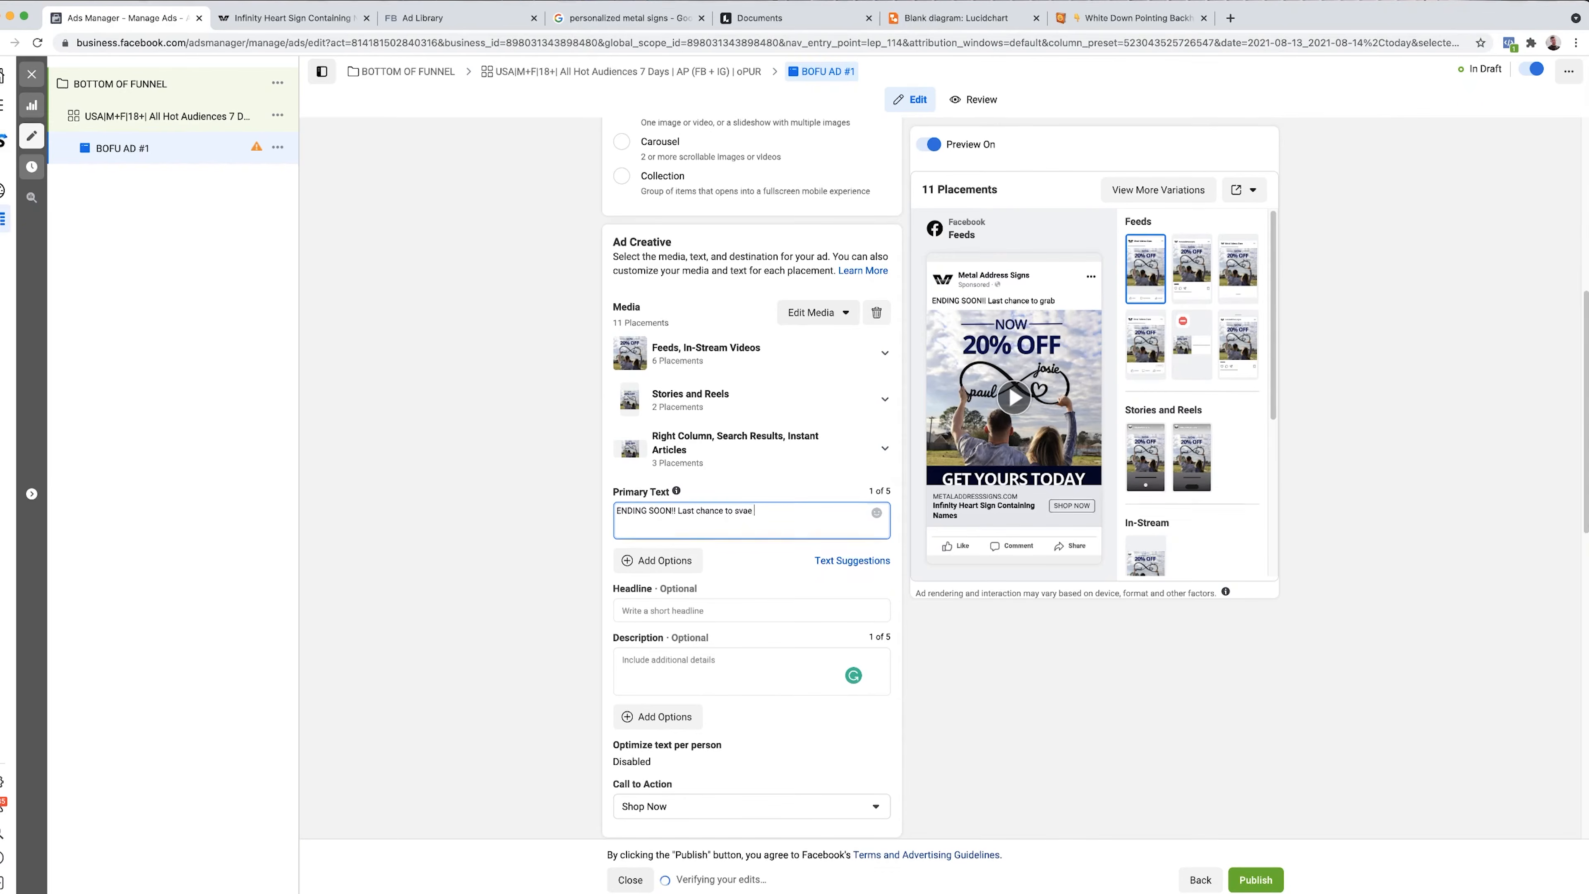
pyautogui.press('BackSpace')
pyautogui.press('BackSpace')
pyautogui.write('ave 20% OFF site')
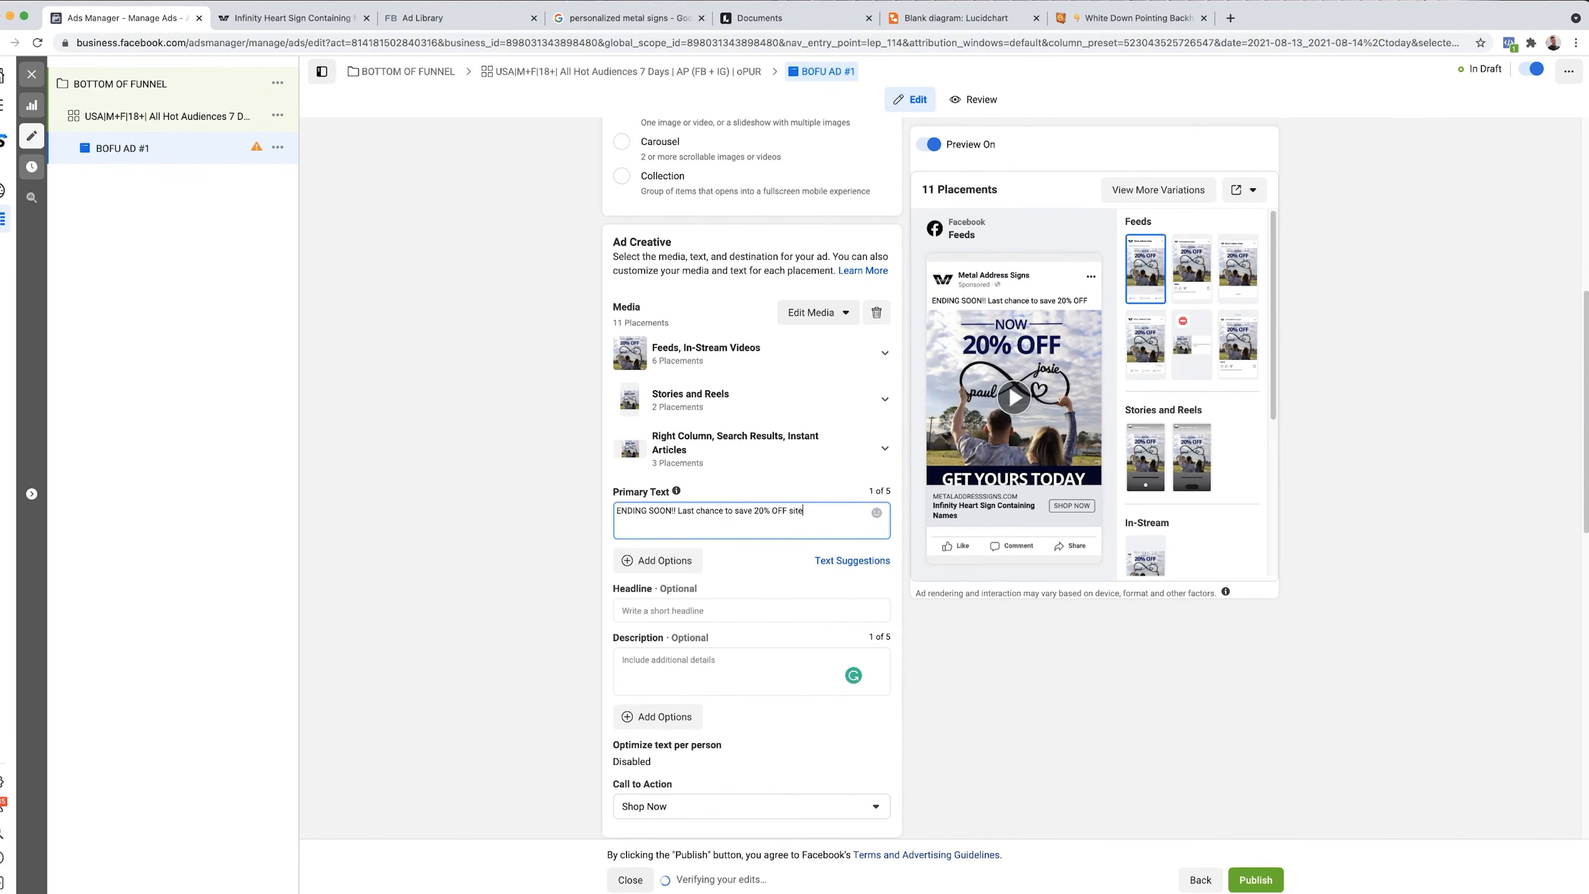
pyautogui.write('wide withour en')
pyautogui.write('ale')
# - Search the emoji site for "summer", then add the sun emoji and "Don't miss our biggest sale yet!" to the primary text
pyautogui.click(1131, 18)
pyautogui.click(773, 81)
pyautogui.write('summer')
pyautogui.press('Return')
pyautogui.click(119, 18)
pyautogui.click(239, 21)
pyautogui.press('super+c')
pyautogui.click(118, 17)
pyautogui.press('super+v')
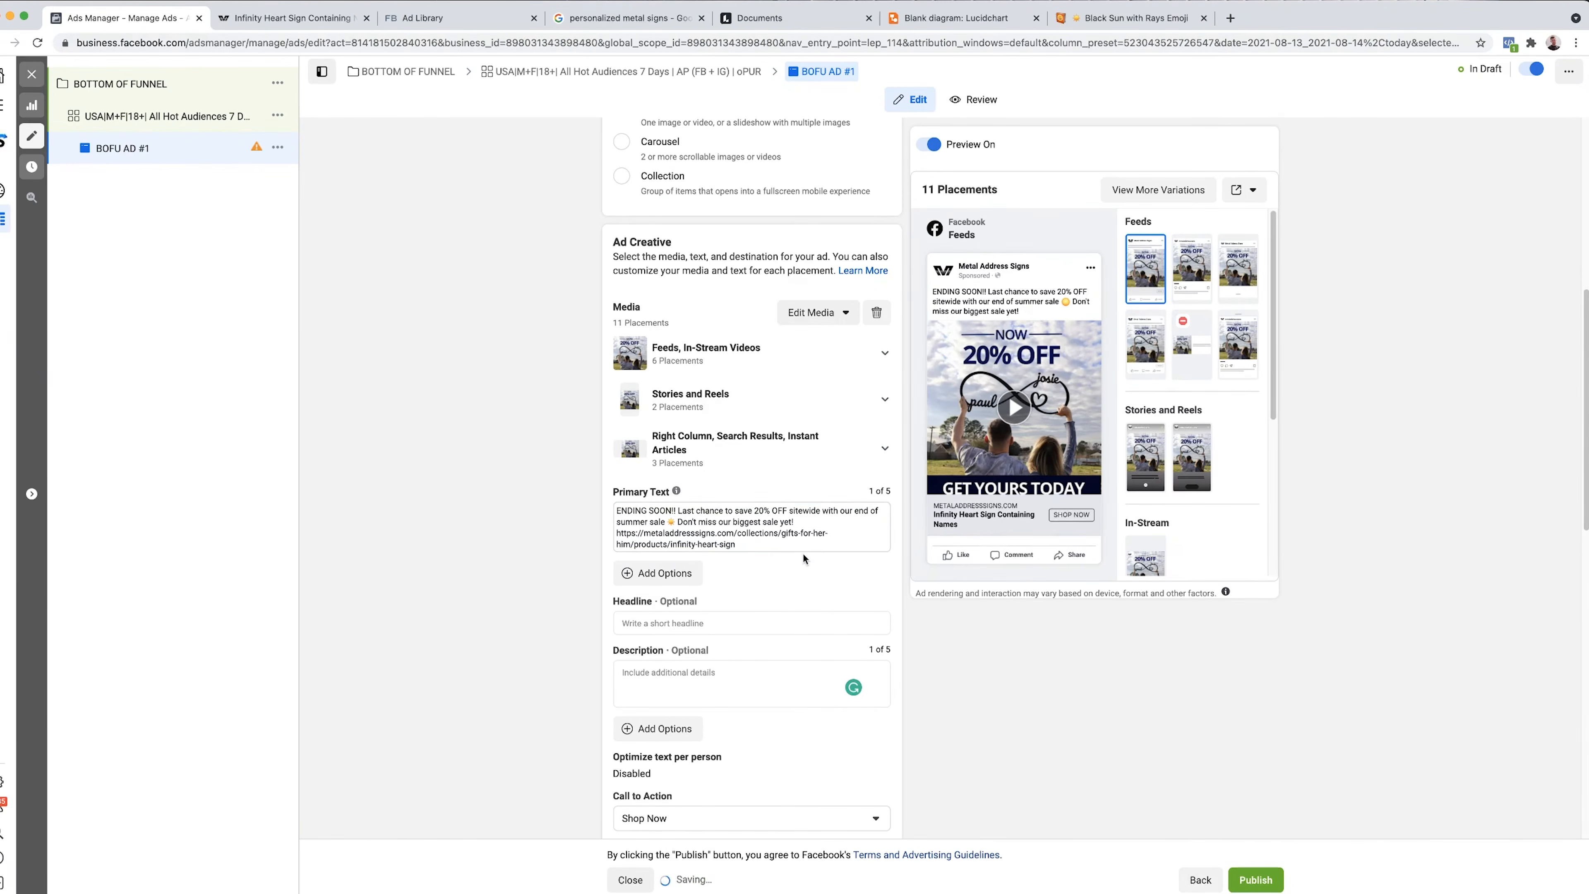
pyautogui.click(752, 546)
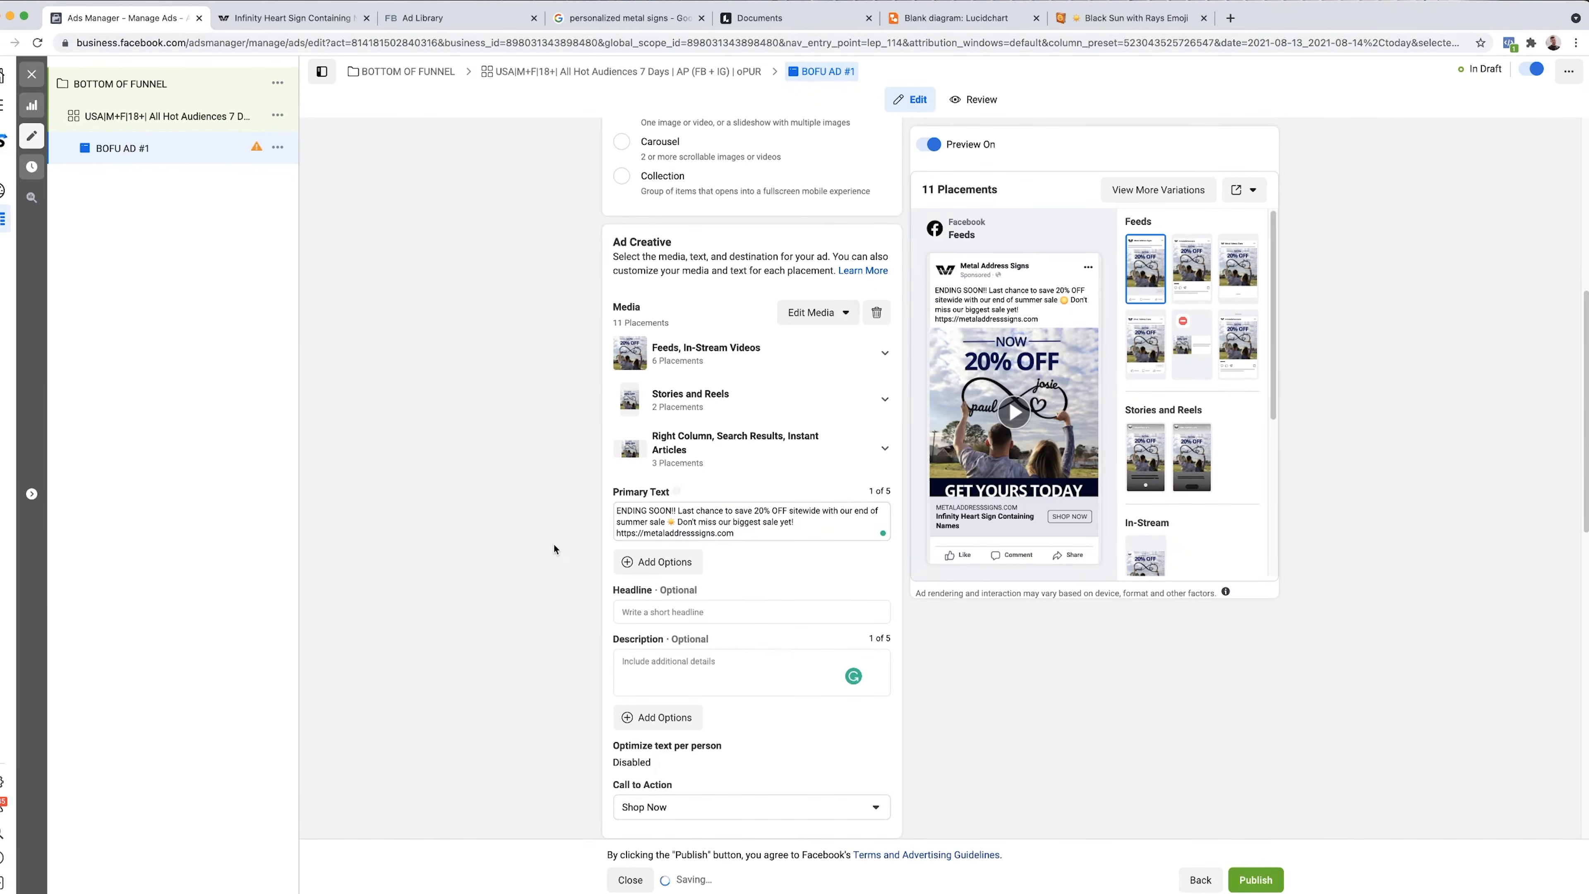
# - Reword the primary text's last sentence to "Don't miss out on our biggest sale yet!" and leave a blank line before the link
pyautogui.click(631, 521)
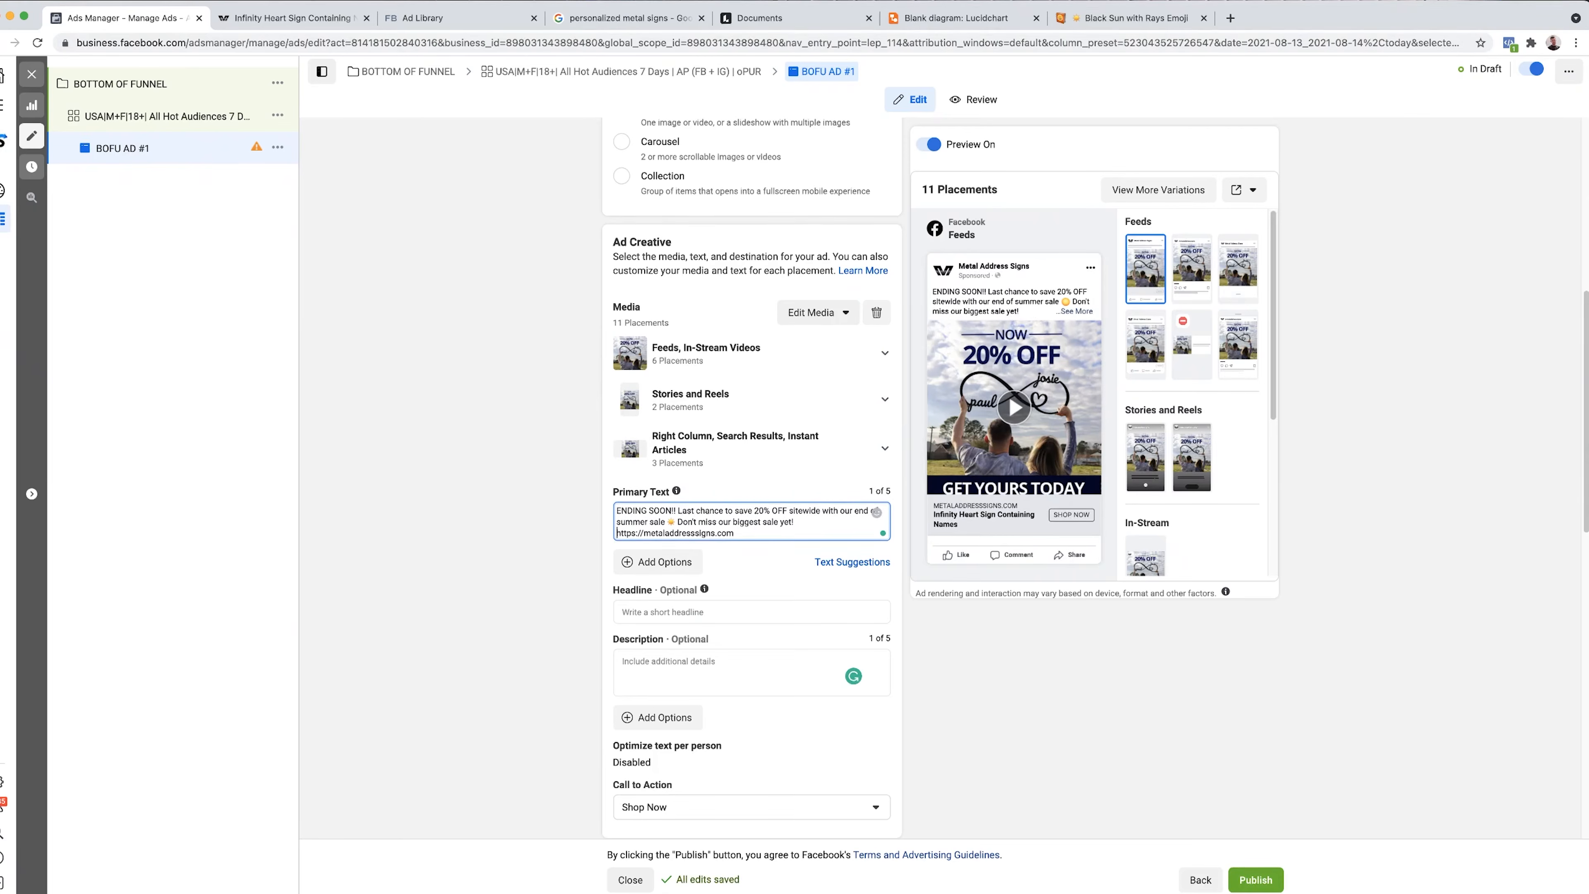
pyautogui.click(1055, 444)
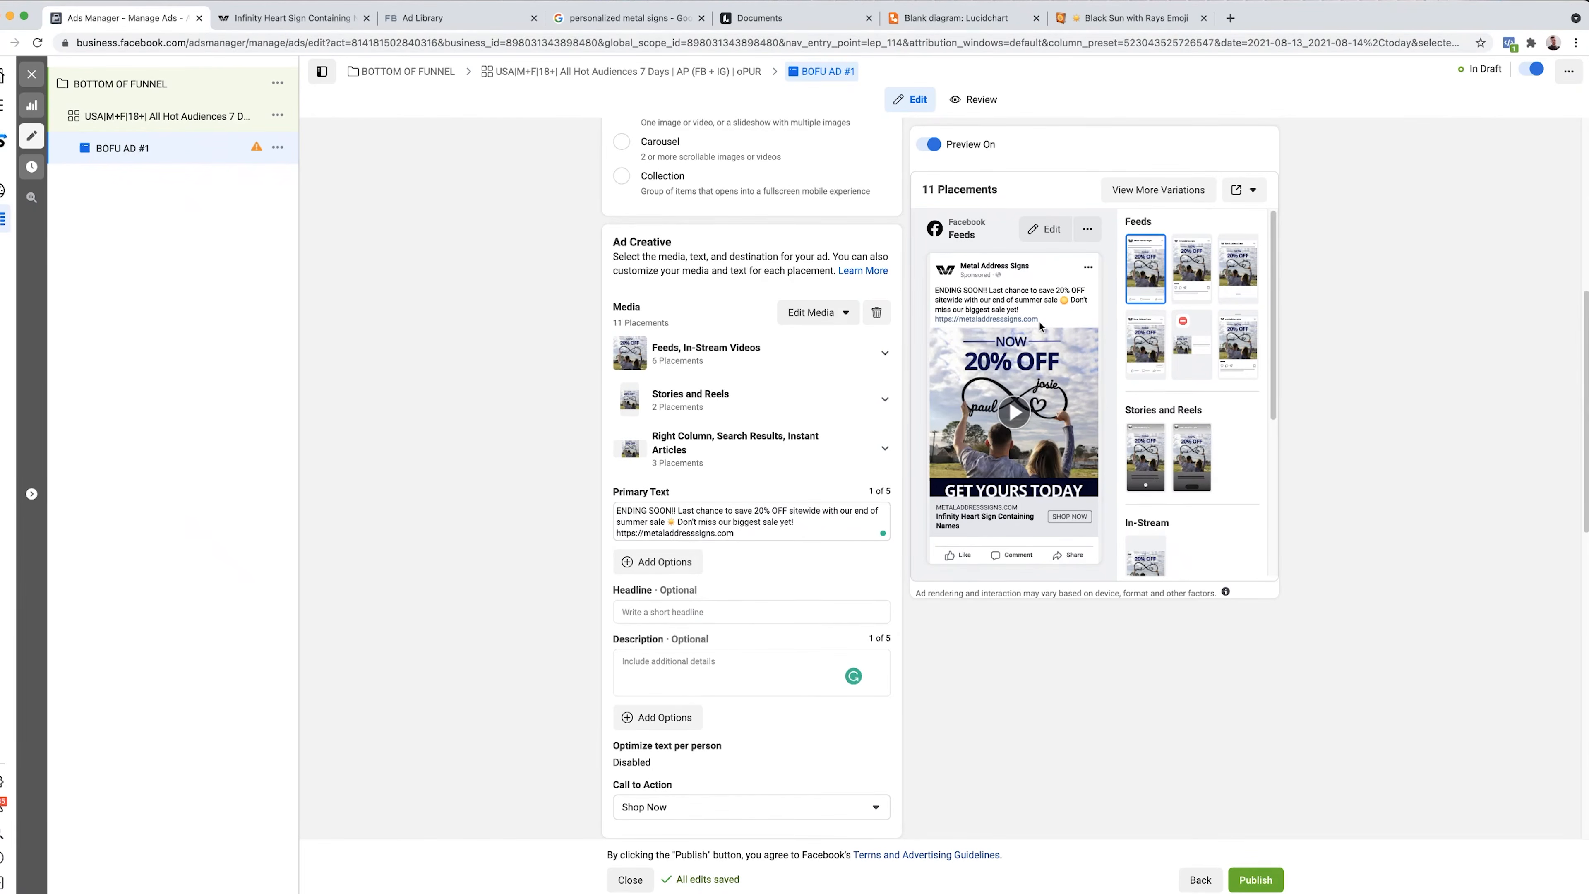
pyautogui.click(740, 521)
pyautogui.press('BackSpace')
pyautogui.press('BackSpace')
pyautogui.write('t on our')
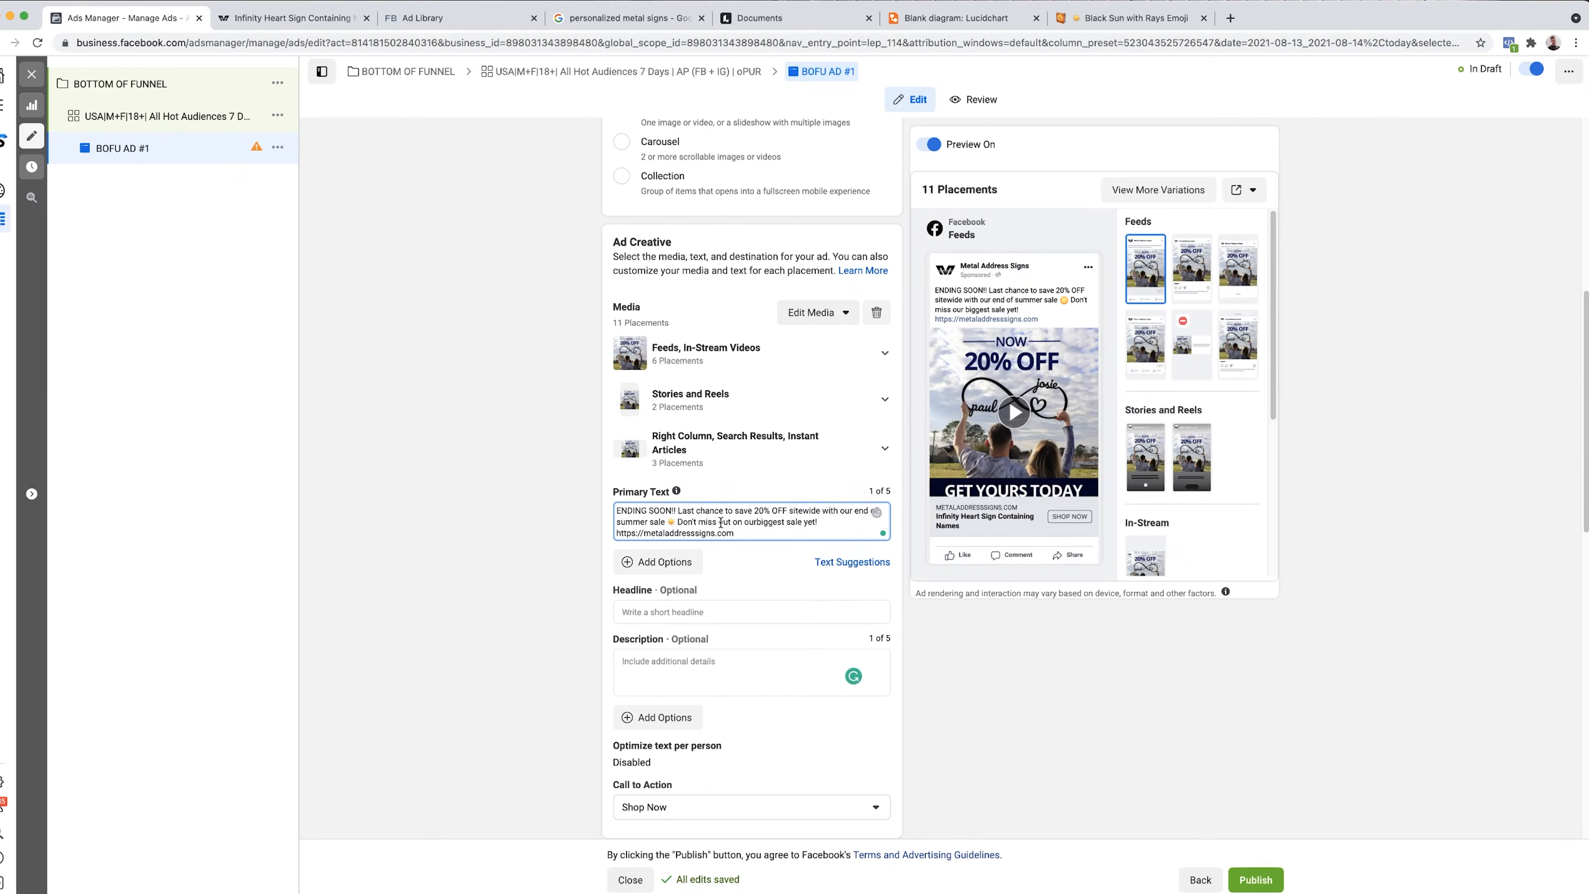
pyautogui.click(1003, 644)
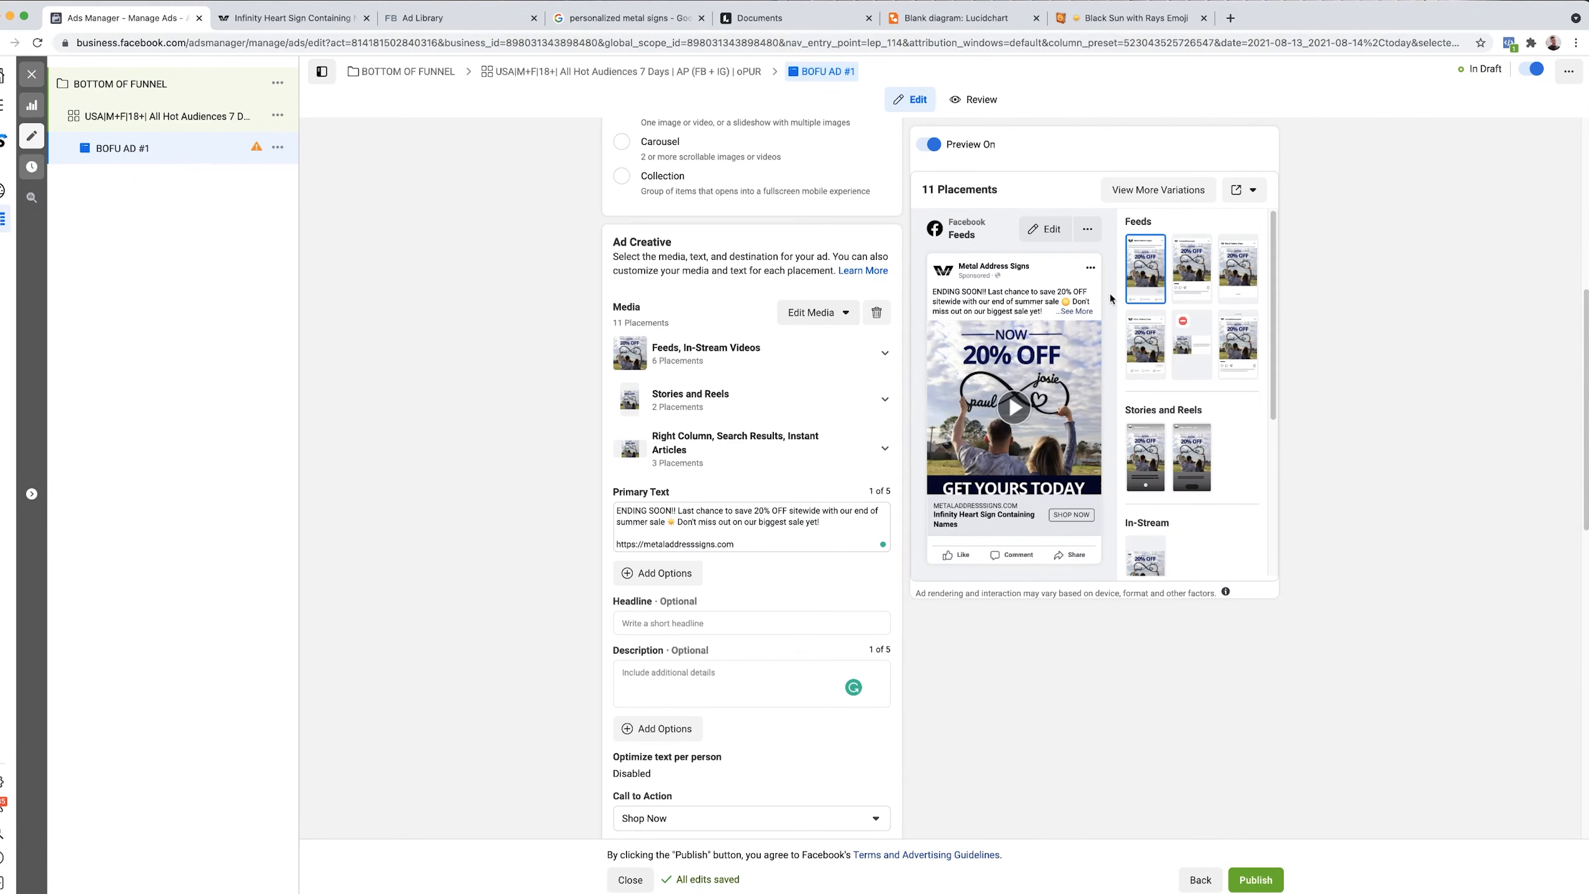
# - Expand the full primary text in the ad preview and set the ad's headline to "LAST CHANCE TO SAVE 20% OFF"
pyautogui.click(1078, 311)
pyautogui.scroll(-3, 1383, 554)
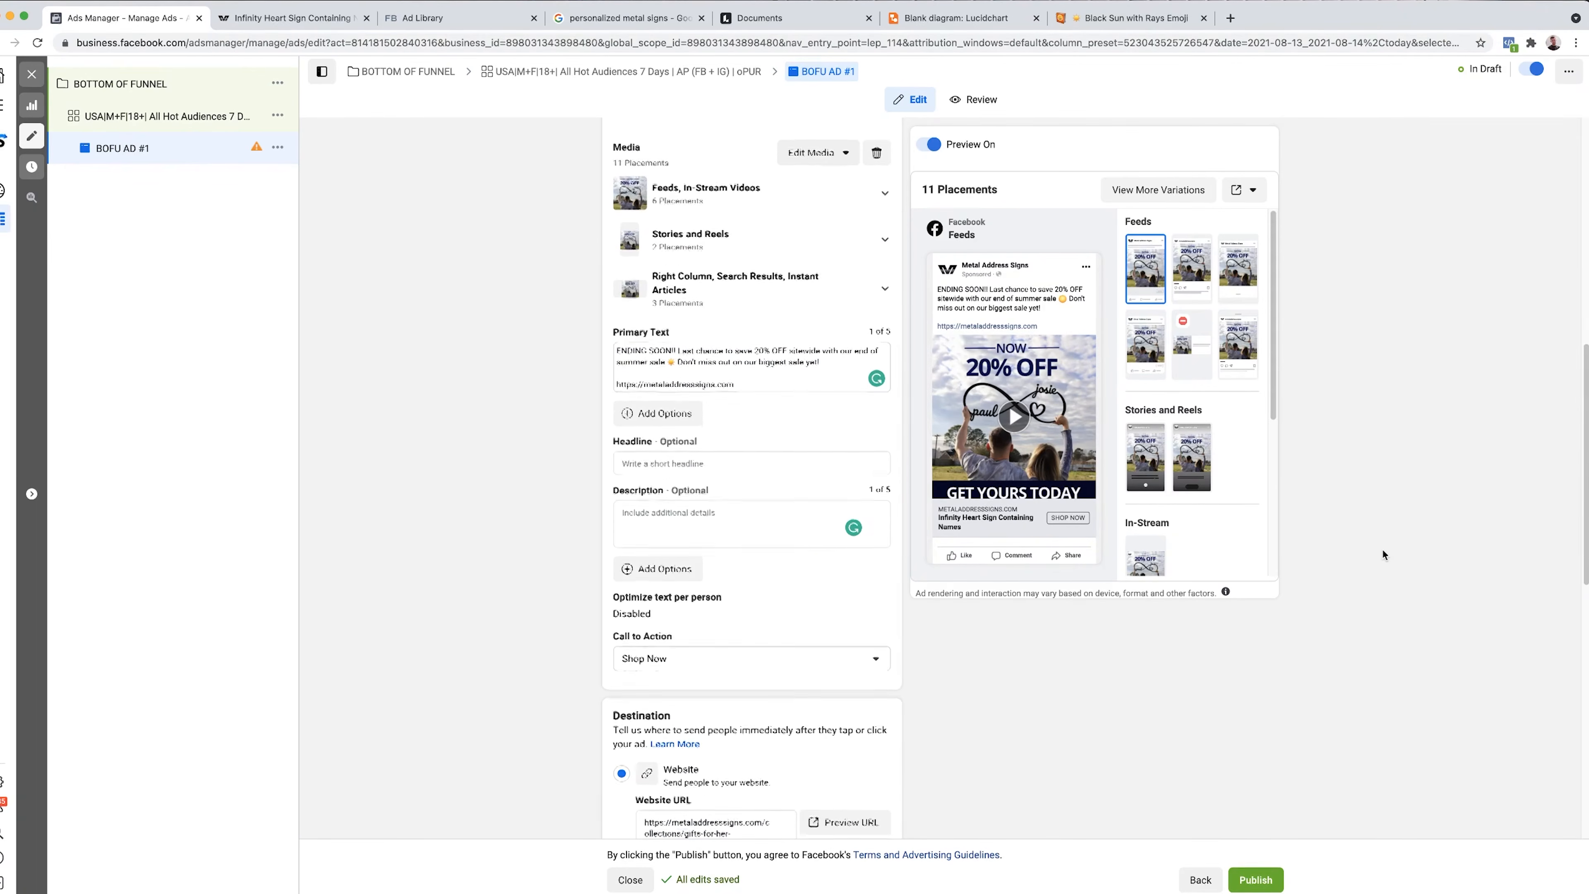
pyautogui.click(669, 452)
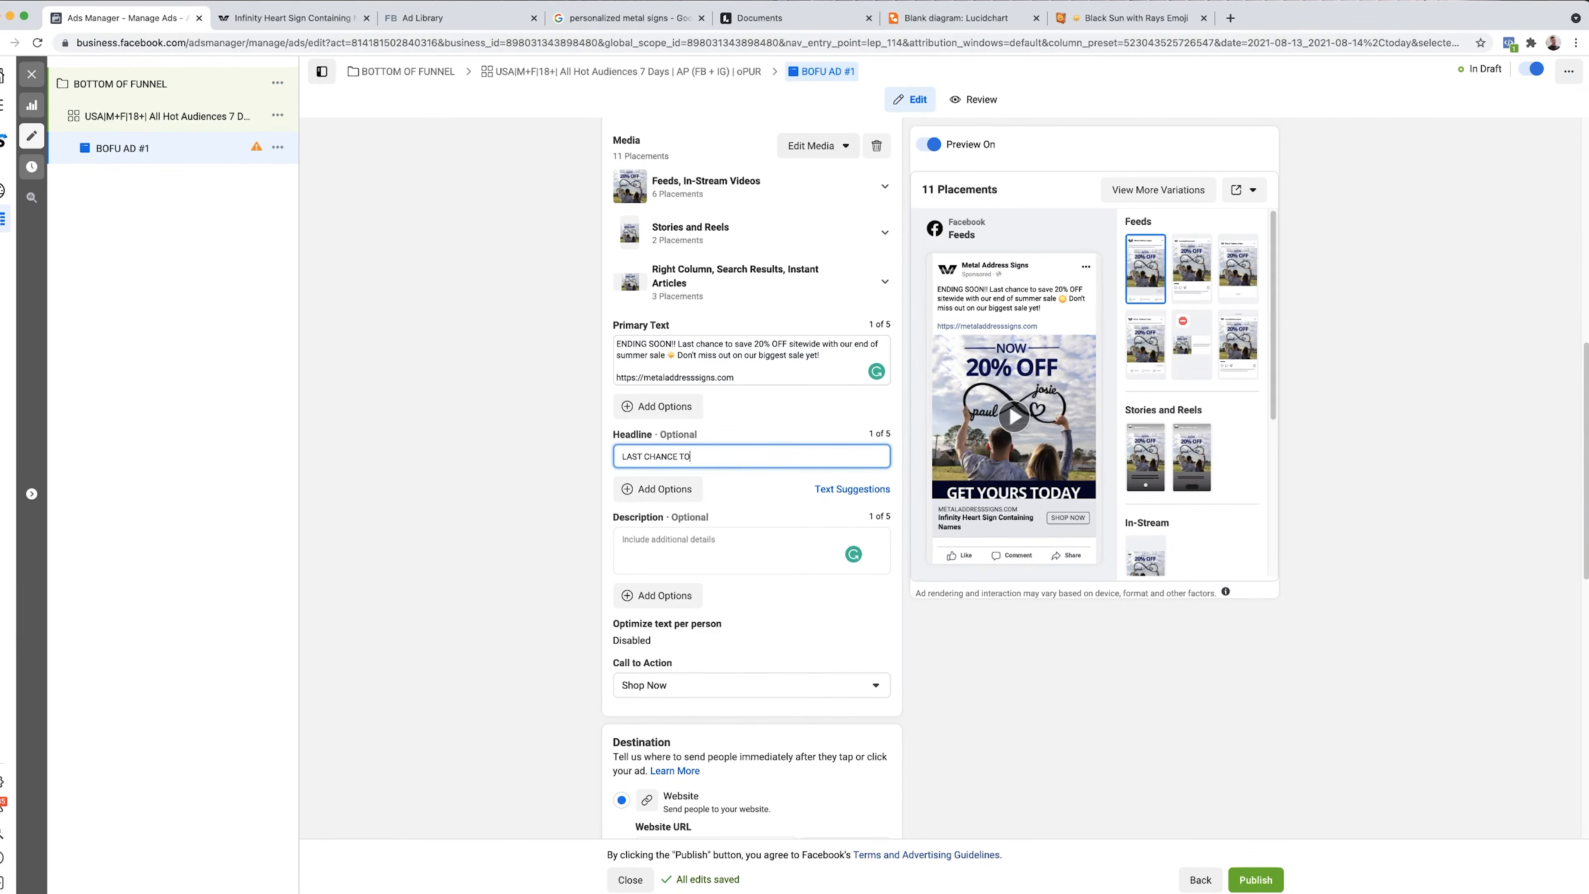
pyautogui.write('% OFF')
pyautogui.click(1010, 728)
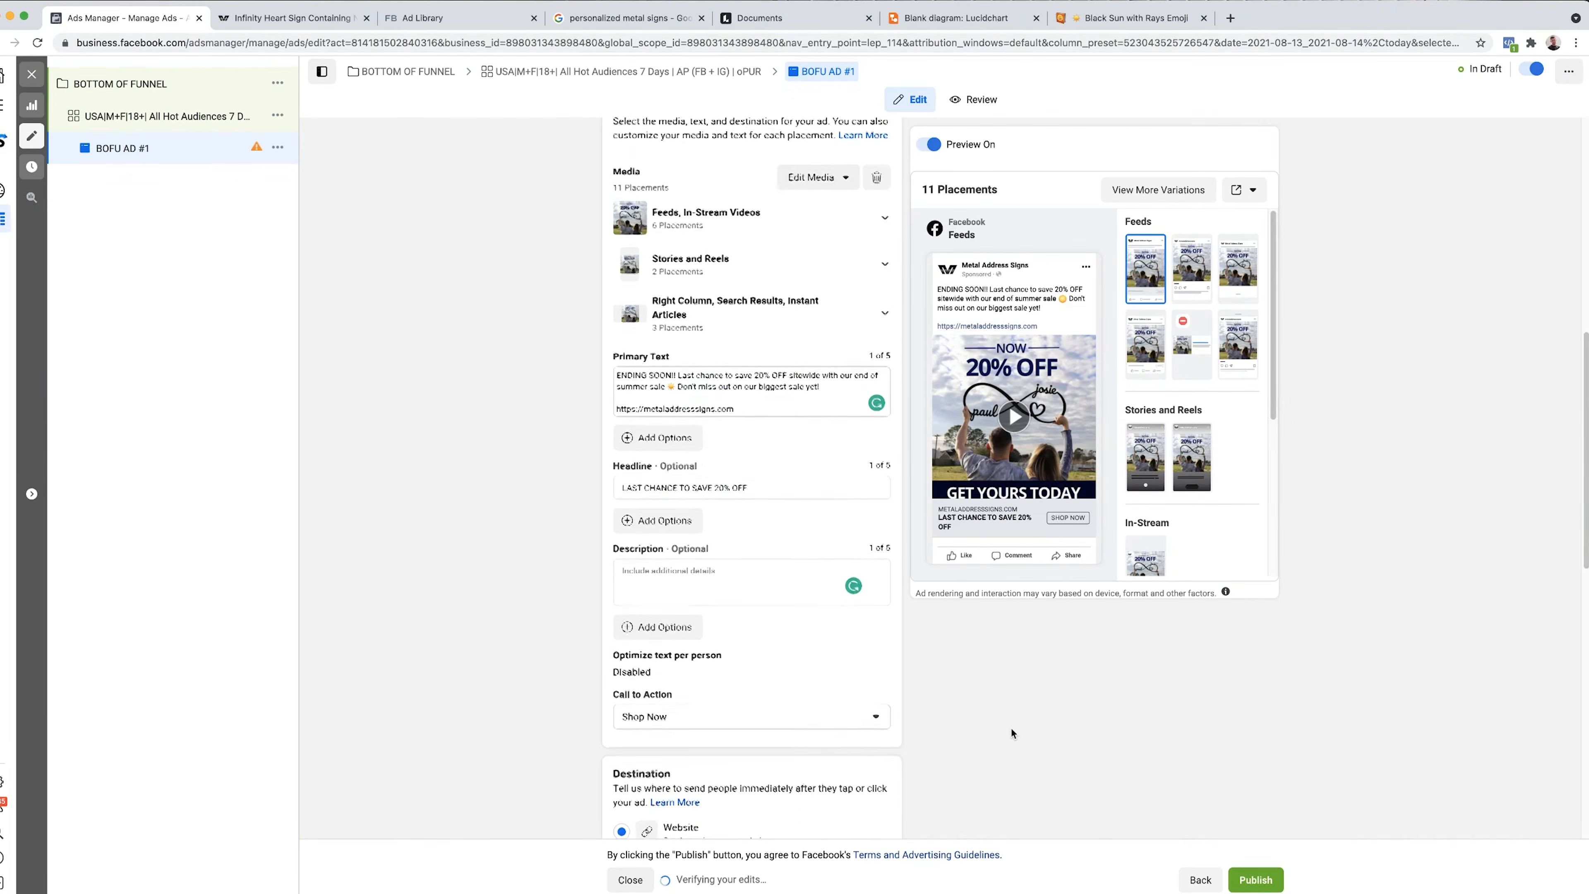
# - Fill in the ad's description with "End of summer sale ending"
pyautogui.click(740, 694)
pyautogui.write('USA')
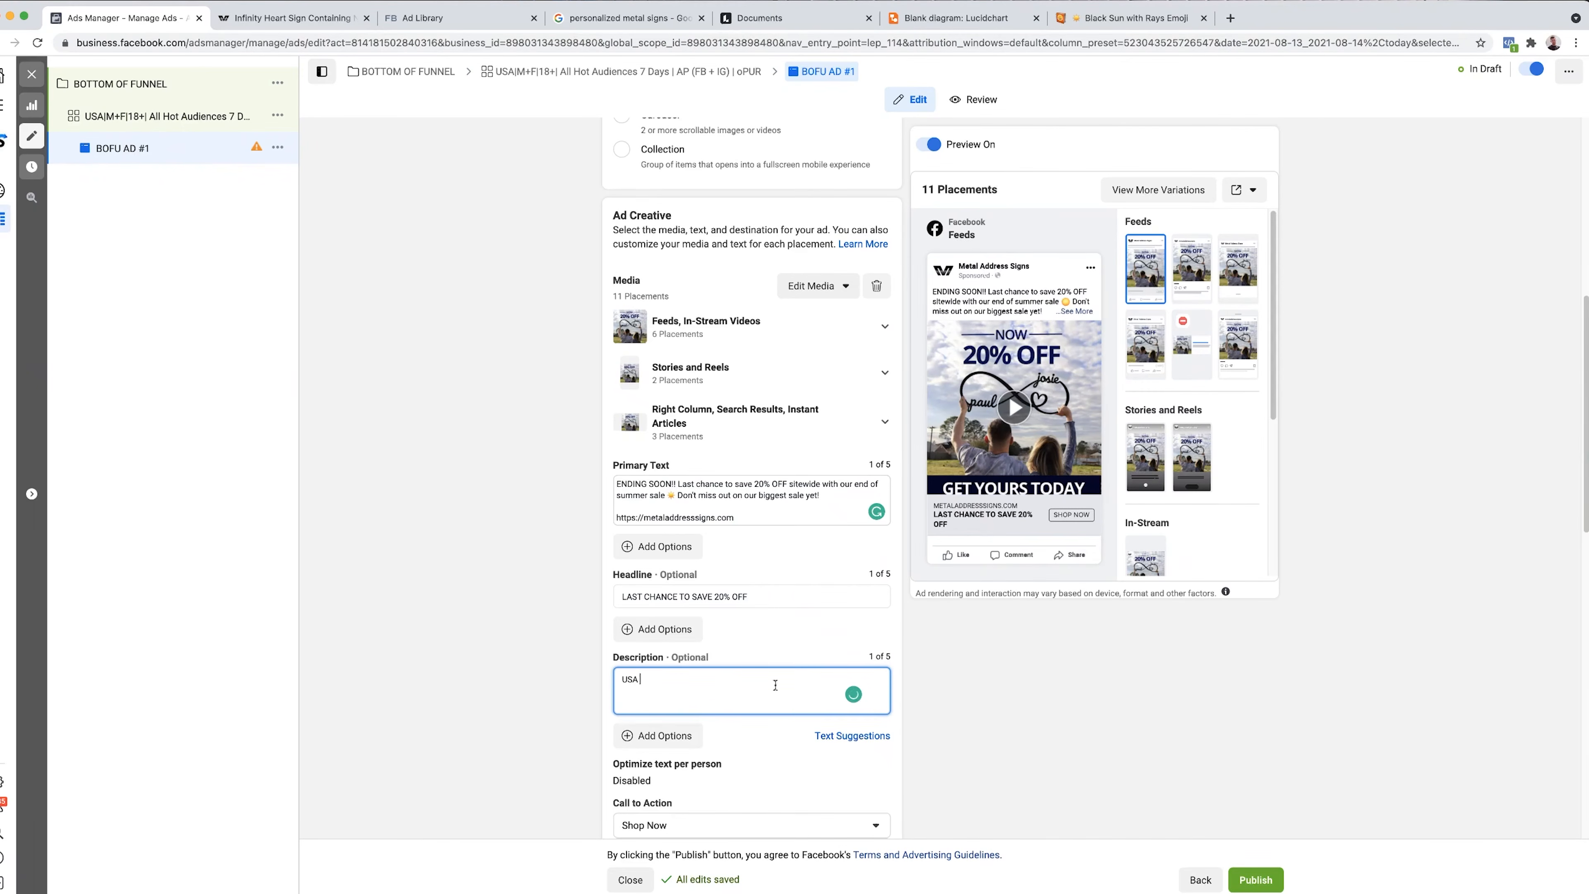
pyautogui.tripleClick(692, 692)
pyautogui.write('End of summer sale ending')
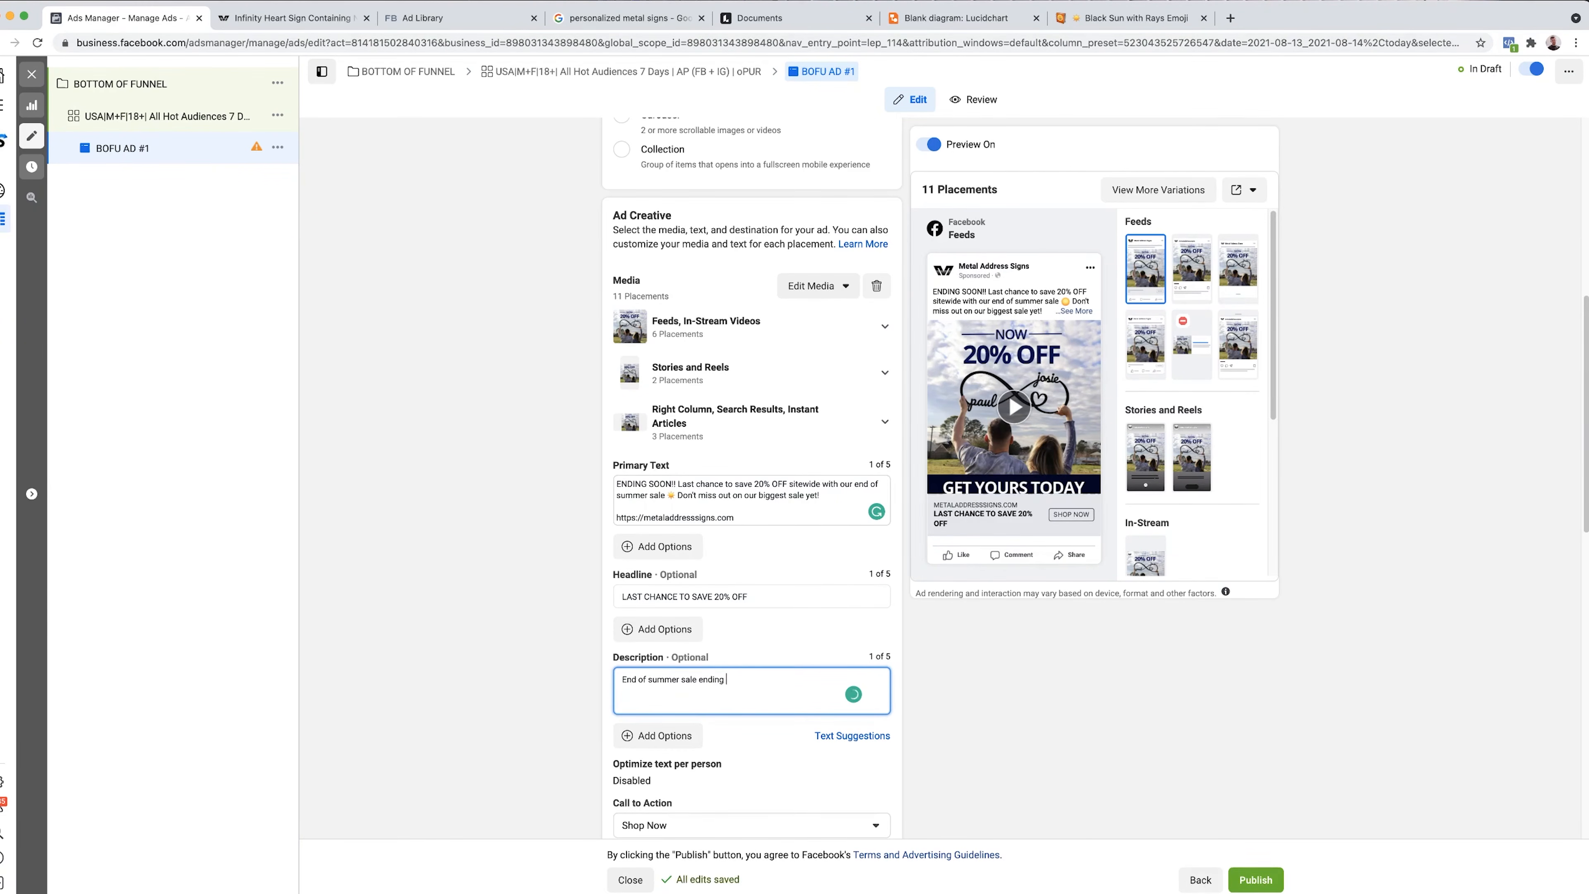
pyautogui.click(1046, 752)
# - Check the remaining ad settings, publish the bottom-of-funnel campaign with its ad set and ad, and leave the editor for the campaign overview
pyautogui.scroll(-10, 1047, 752)
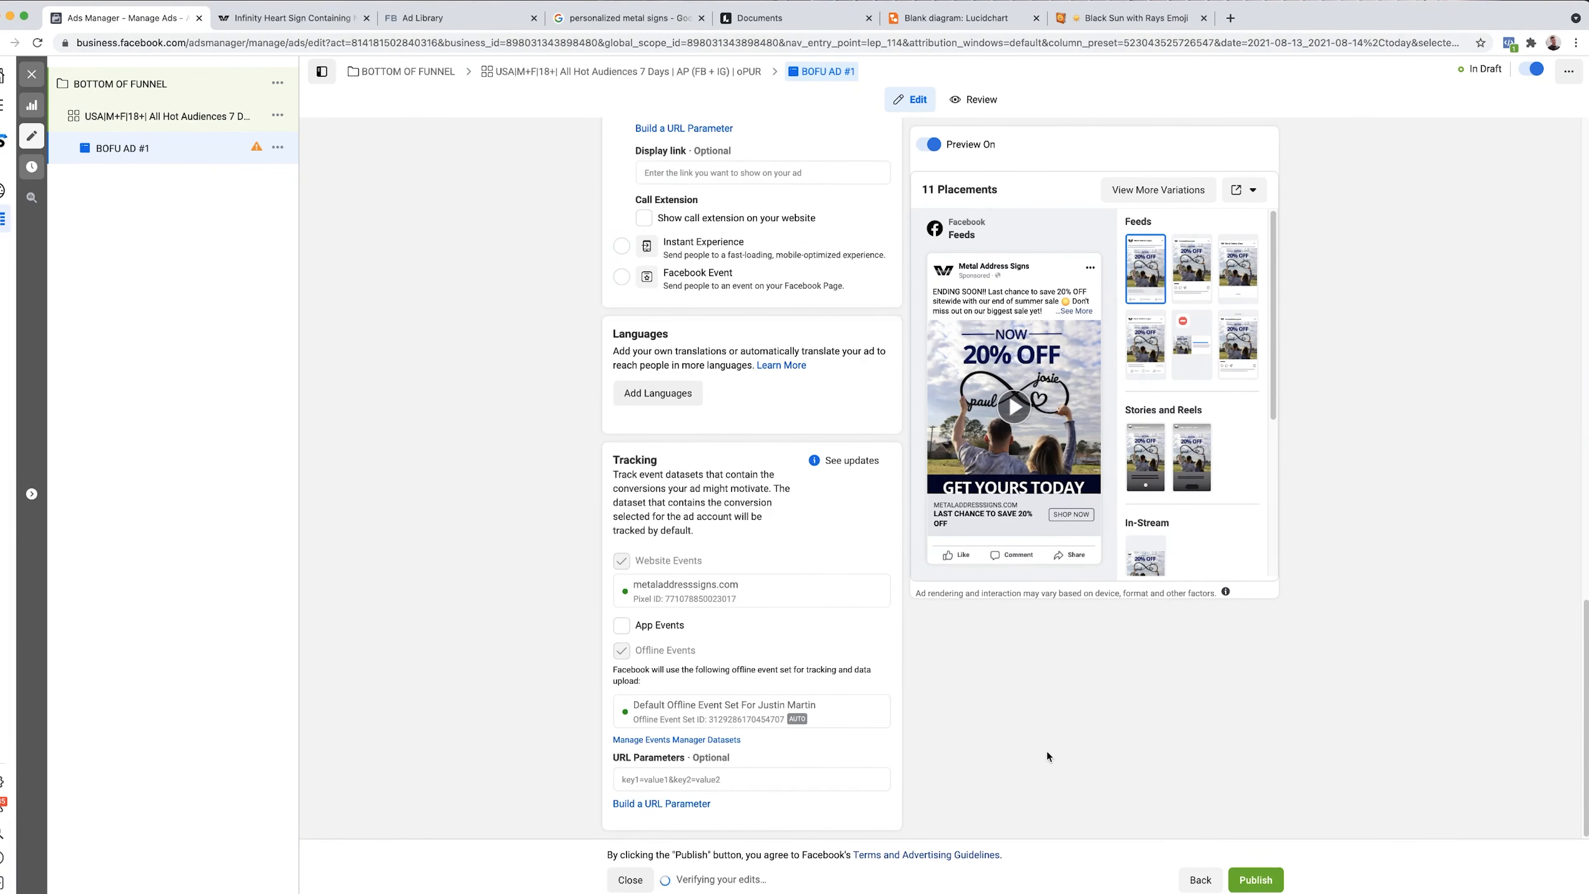
pyautogui.scroll(10, 1046, 752)
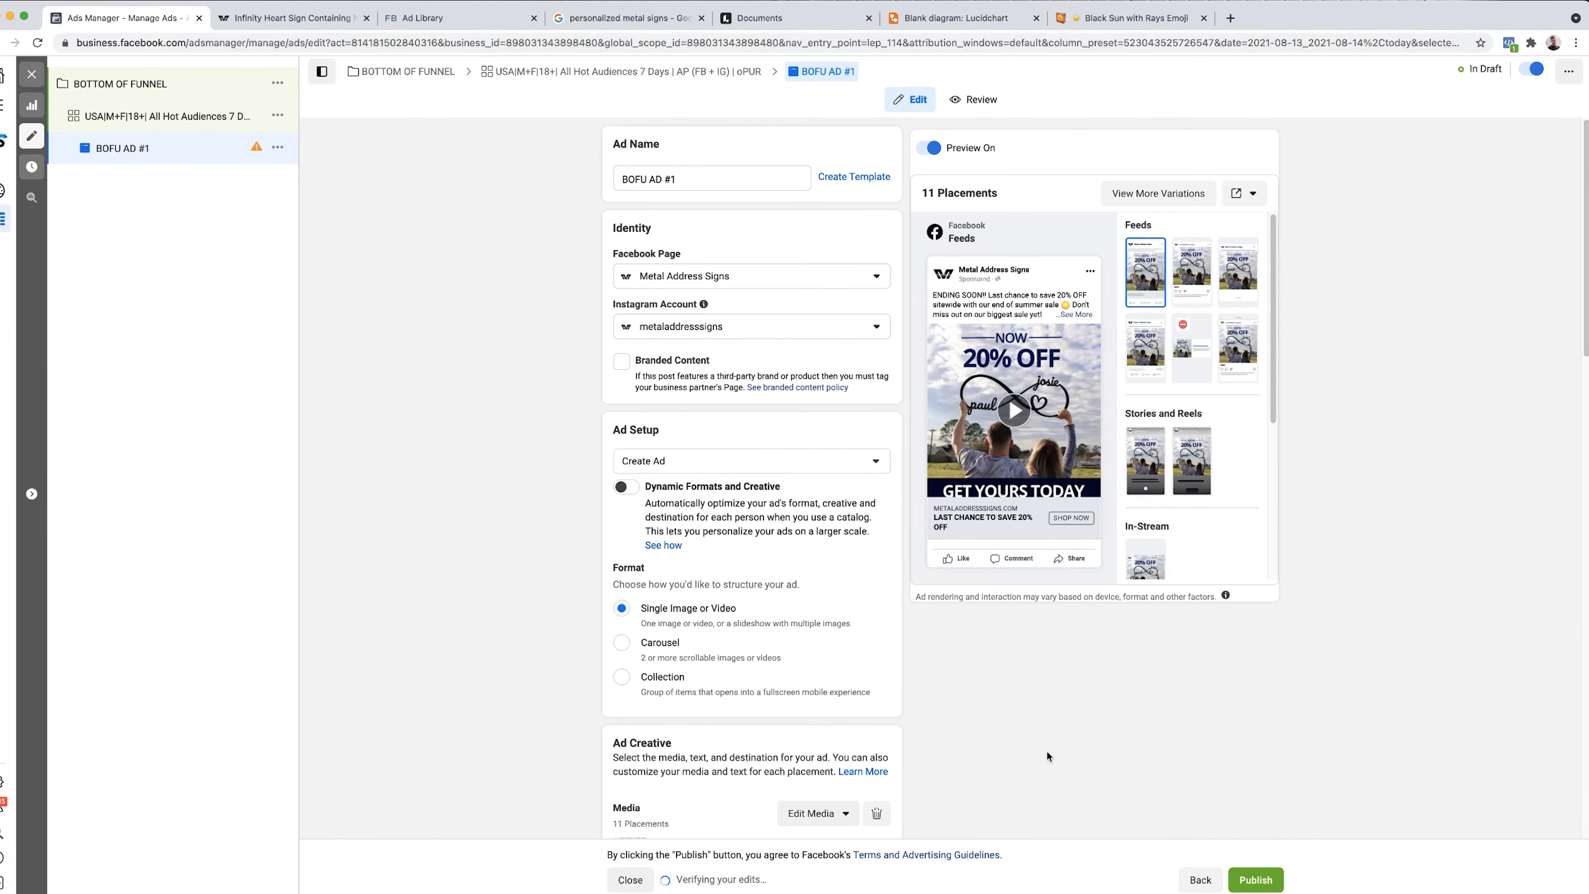
pyautogui.click(1248, 879)
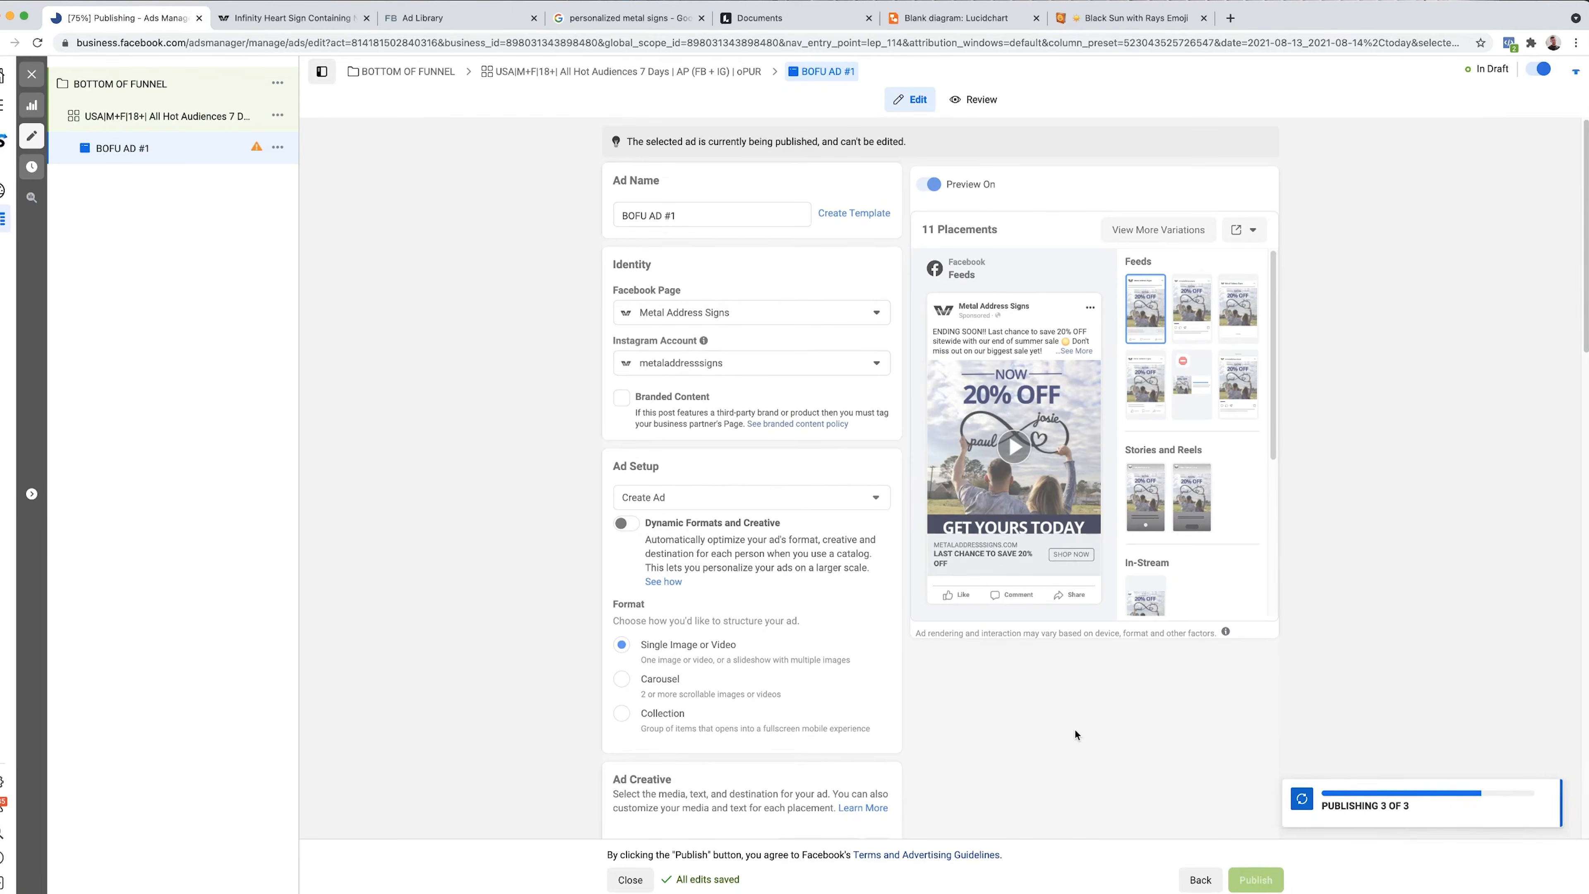
pyautogui.click(32, 75)
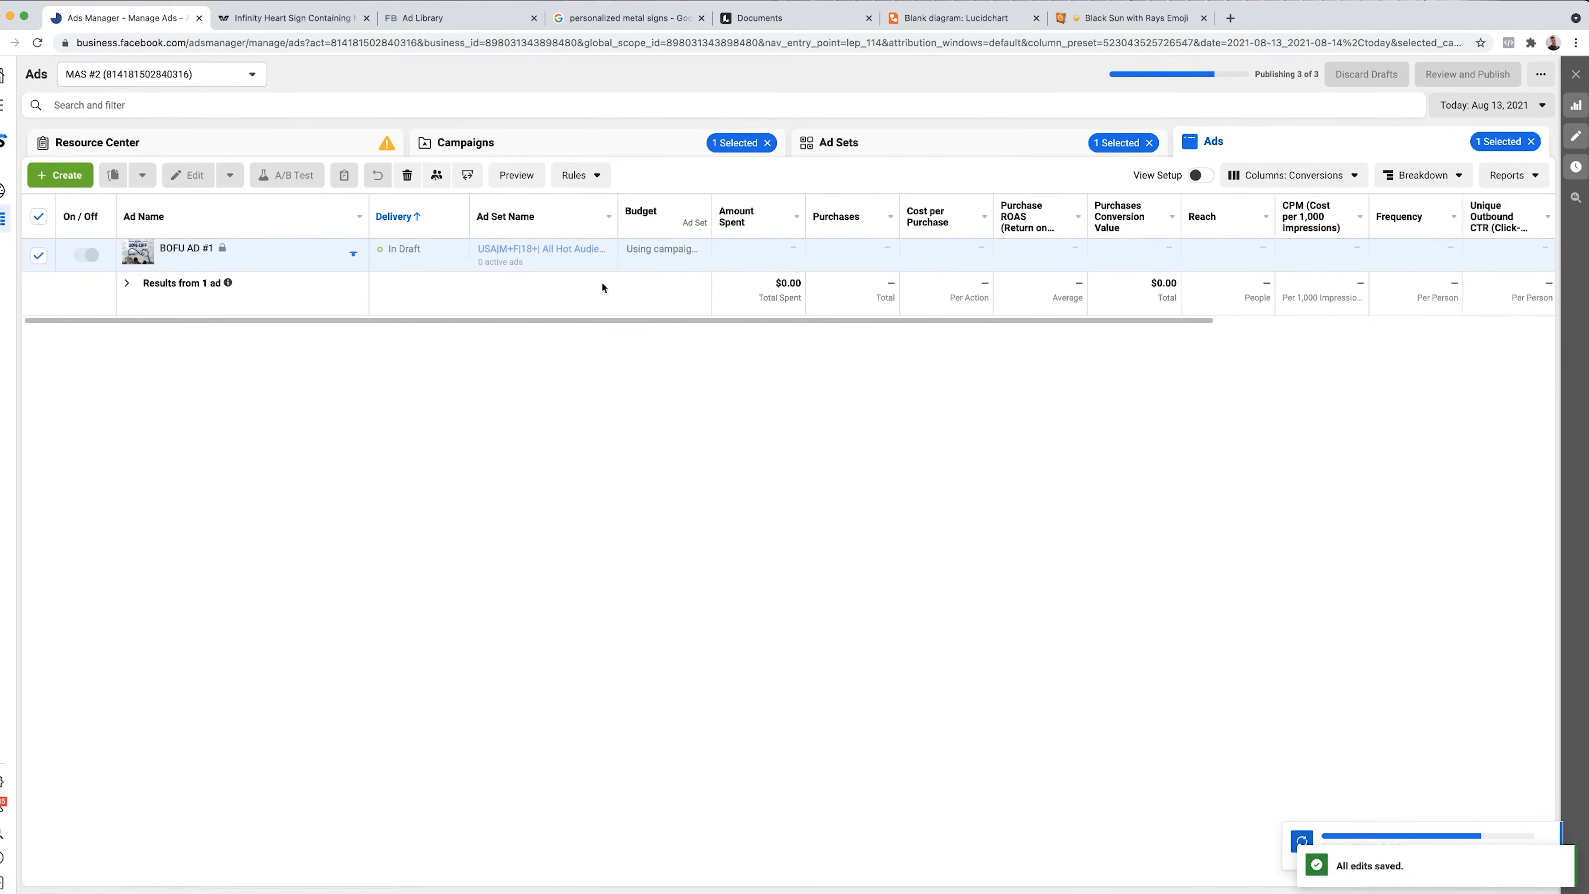
pyautogui.click(670, 141)
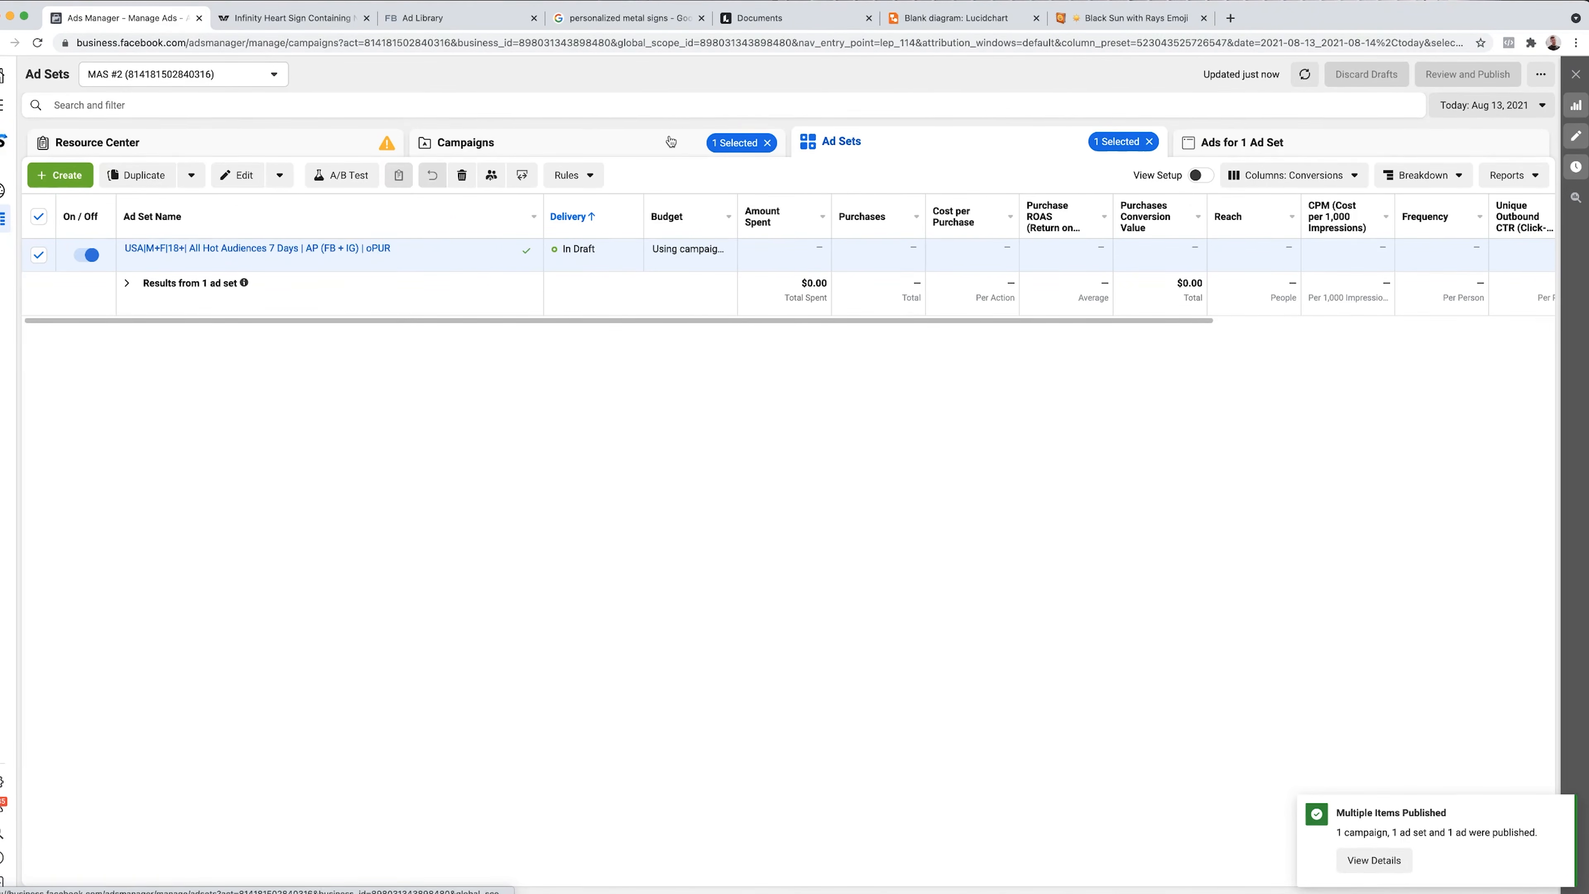